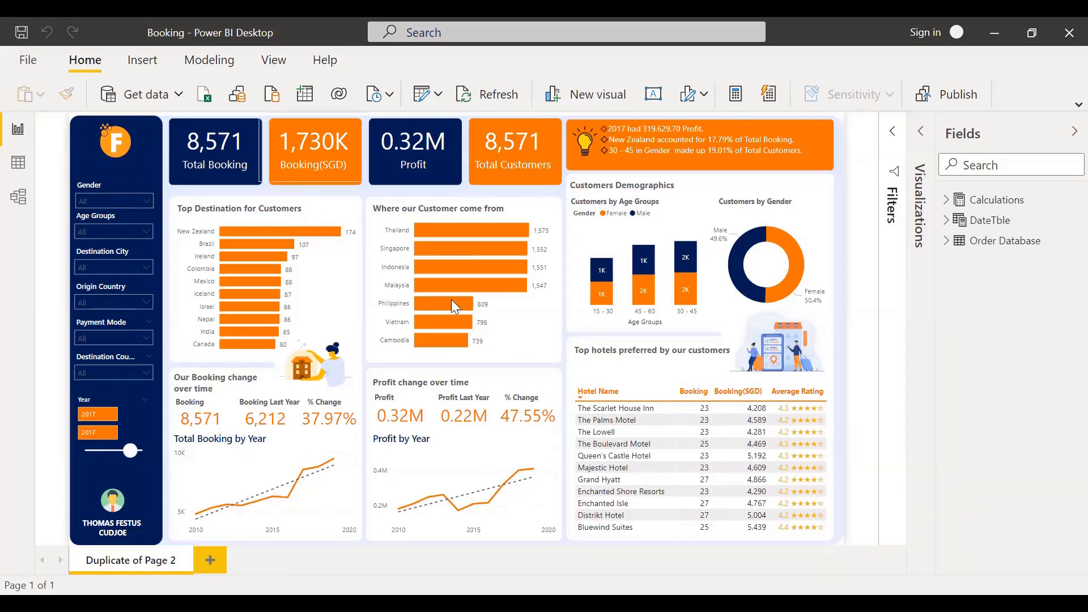
# Step: Filter the dashboard by Female and by Male in turn with the Gender slicer, and clear the gender selection
pyautogui.click(124, 203)
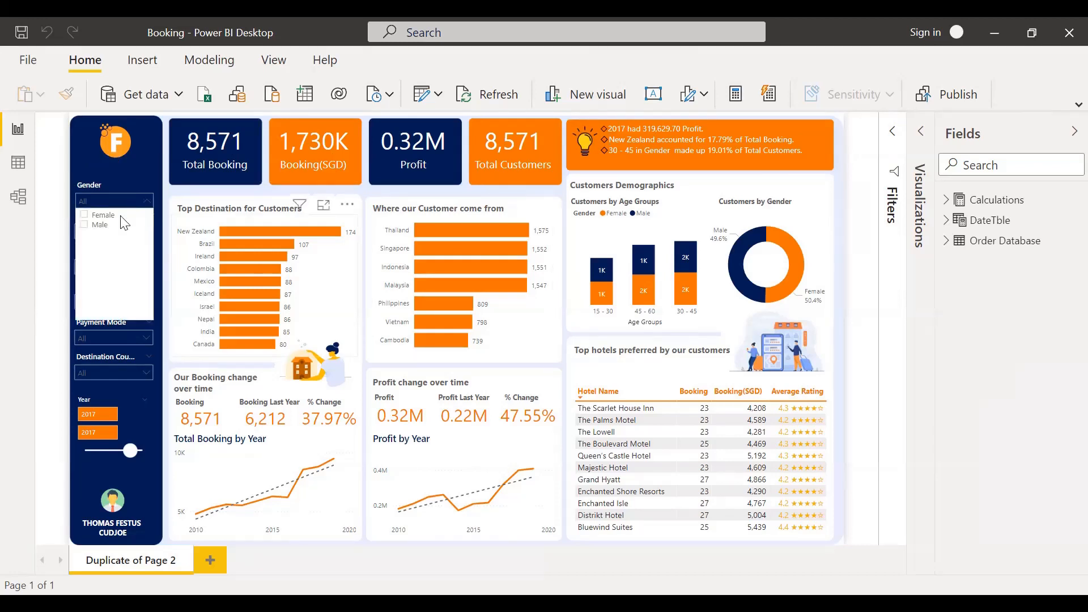
pyautogui.click(80, 151)
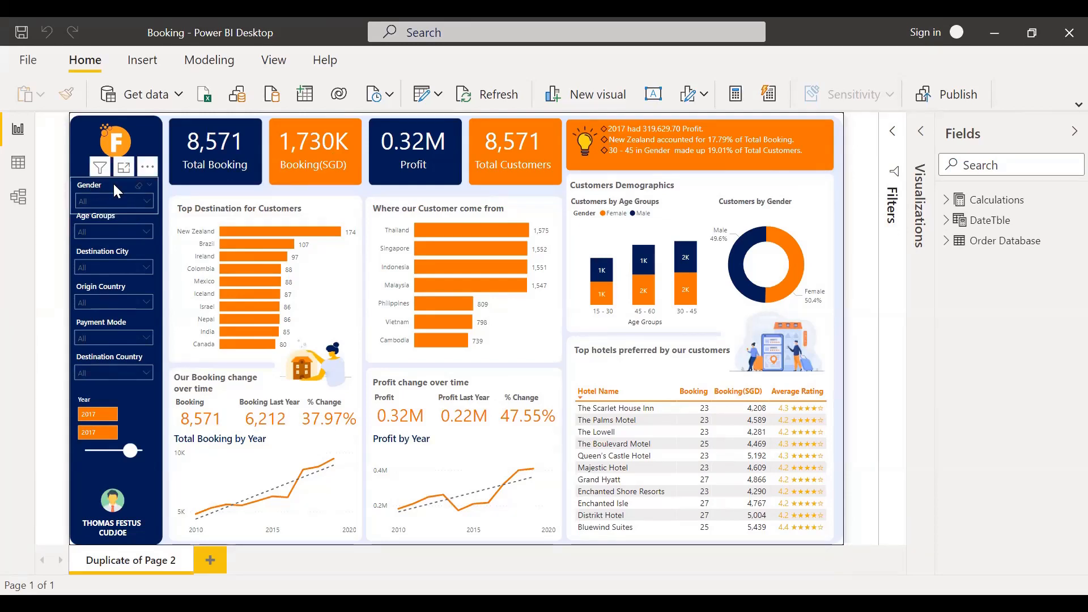
pyautogui.click(143, 199)
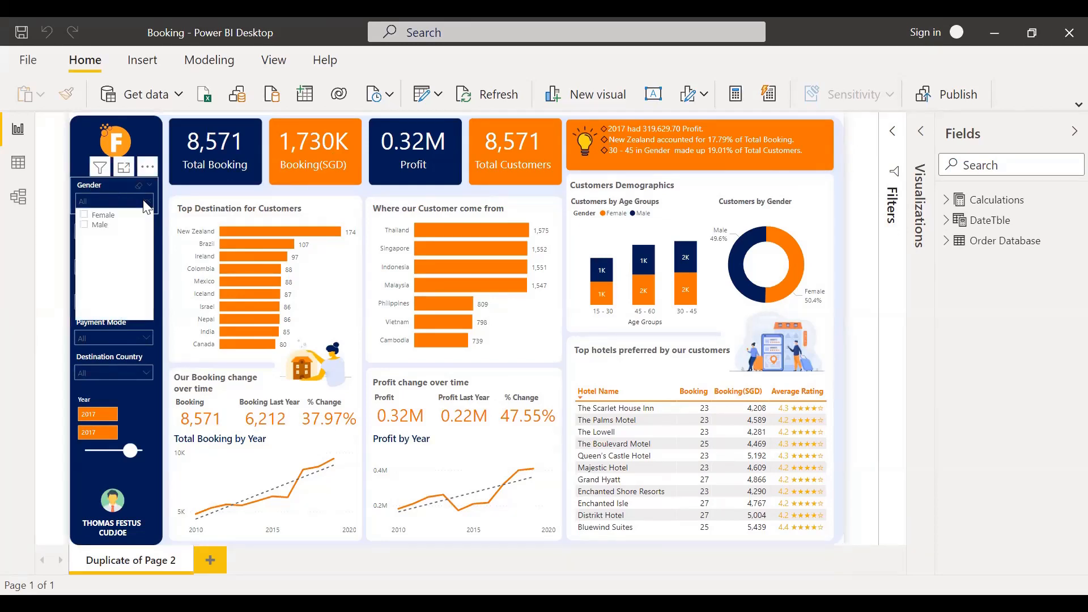
pyautogui.click(85, 216)
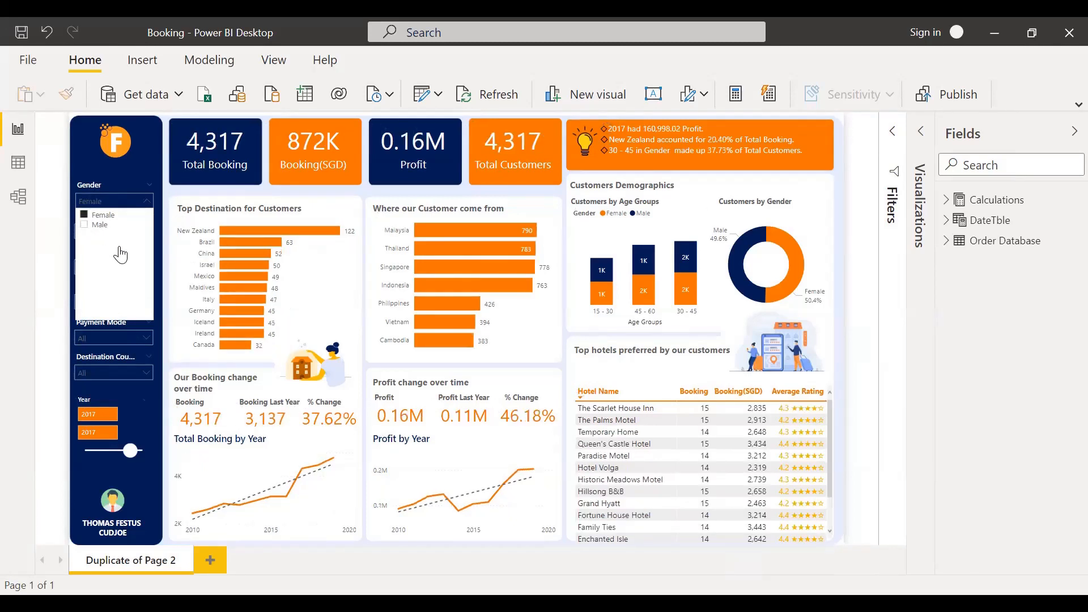
pyautogui.click(85, 227)
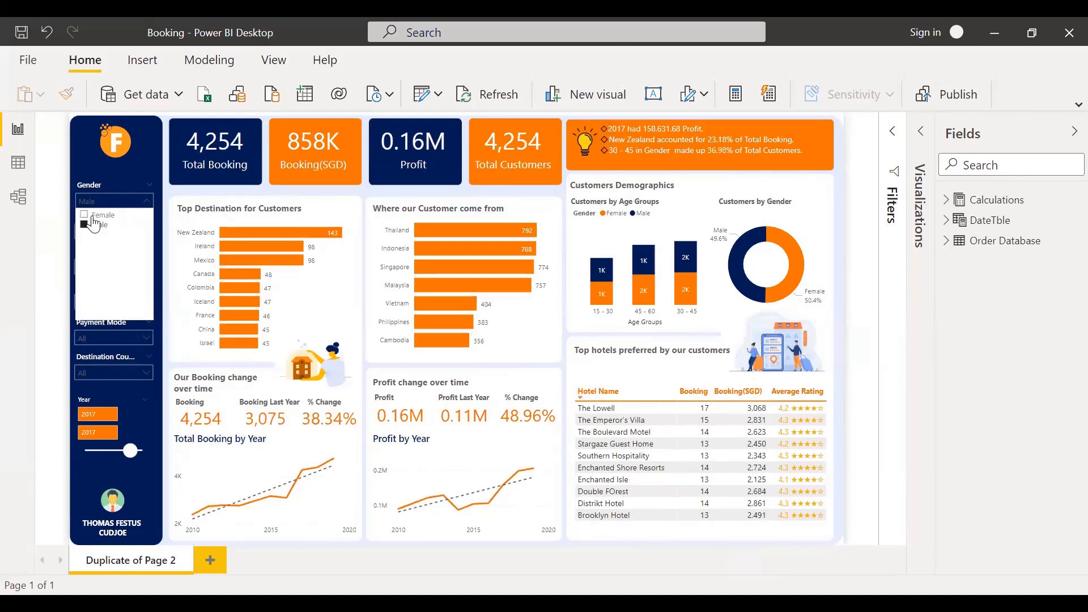
pyautogui.click(141, 192)
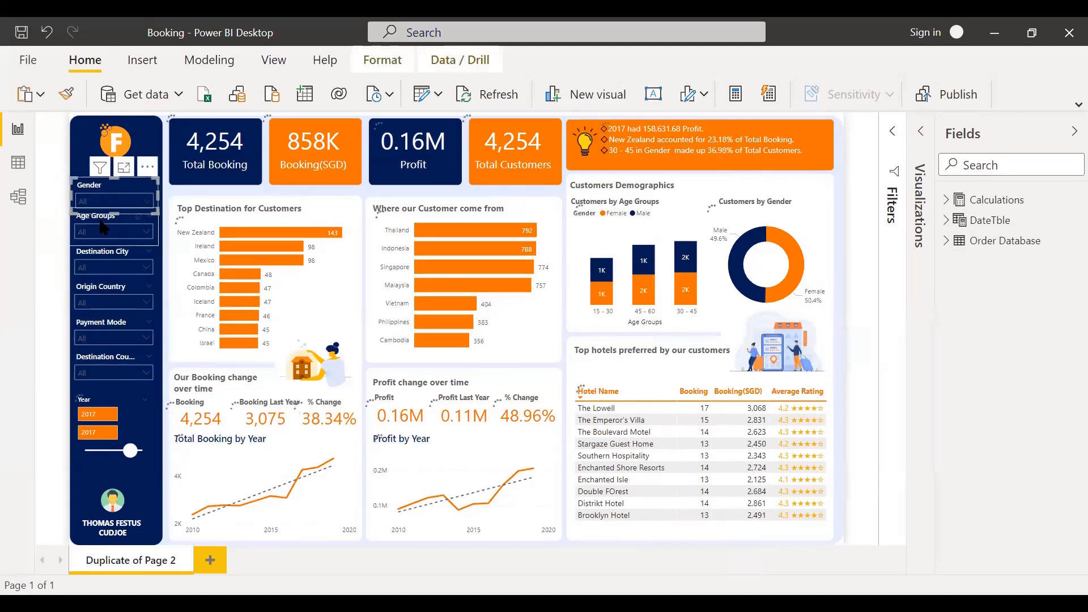
# Step: Filter the dashboard by the age groups 15 - 30, 30 - 45 and 45 - 60 in turn
pyautogui.click(145, 234)
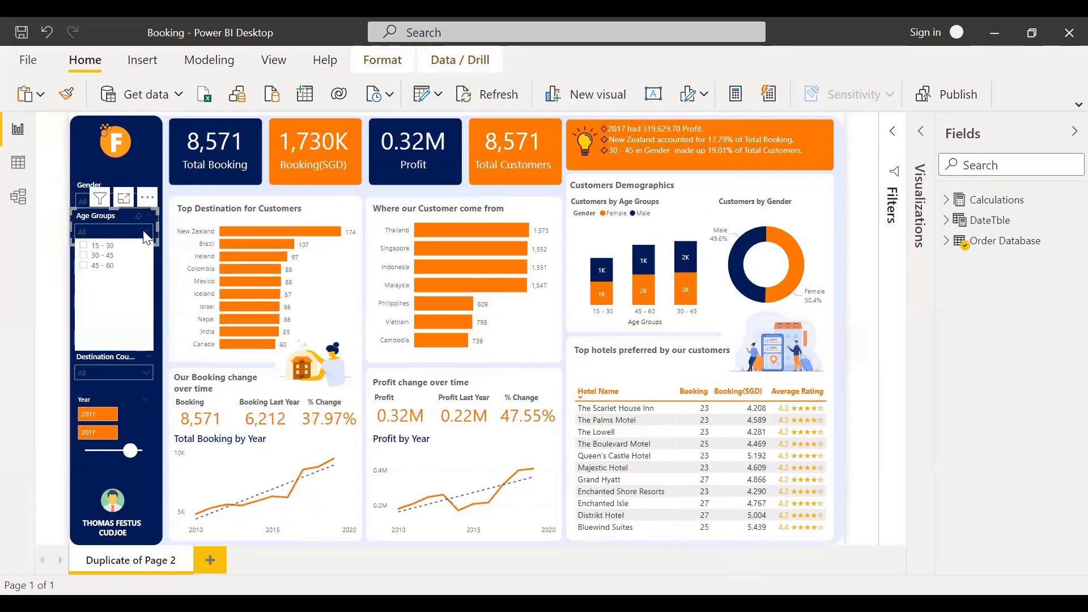
pyautogui.click(98, 249)
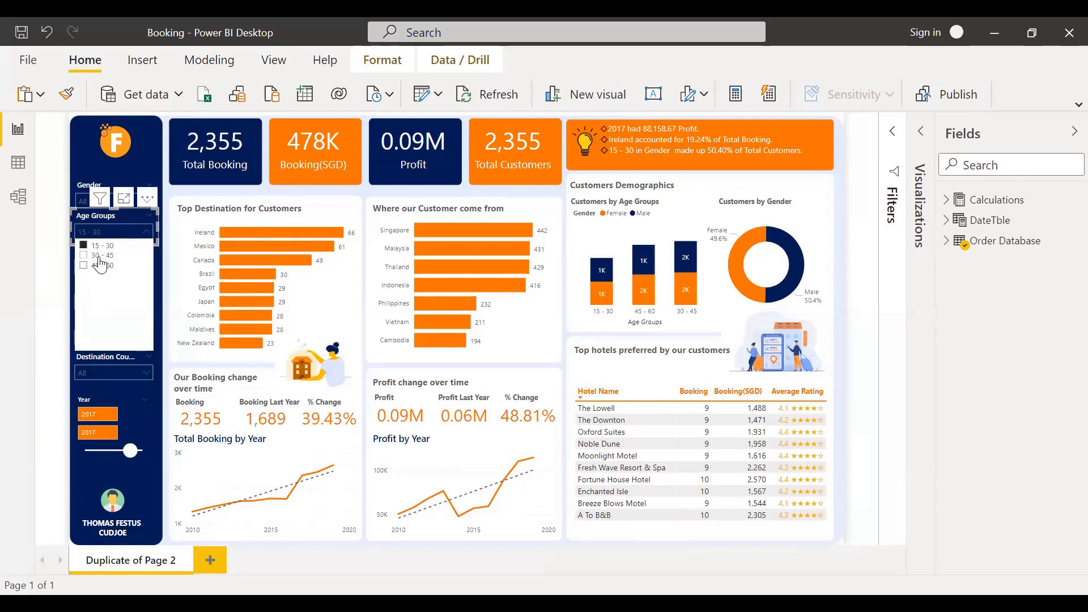
pyautogui.click(101, 256)
pyautogui.click(100, 265)
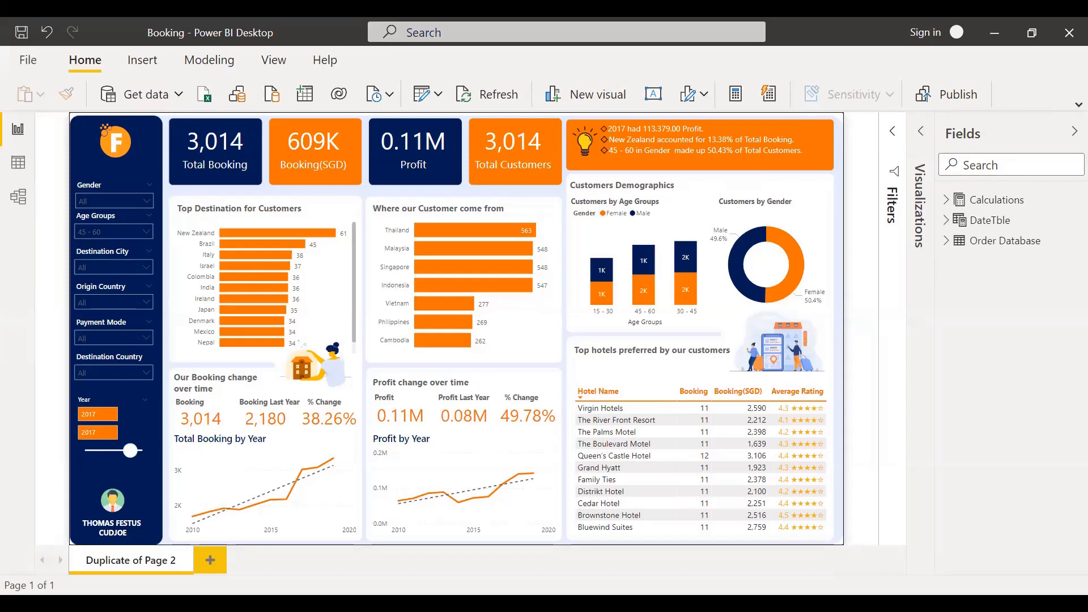
# Step: Switch to the hostel booking workbook in Excel and examine the Booking ID and Date of Booking columns of the Order Database sheet
pyautogui.hotkey('alt', 'Tab')
pyautogui.click(381, 281)
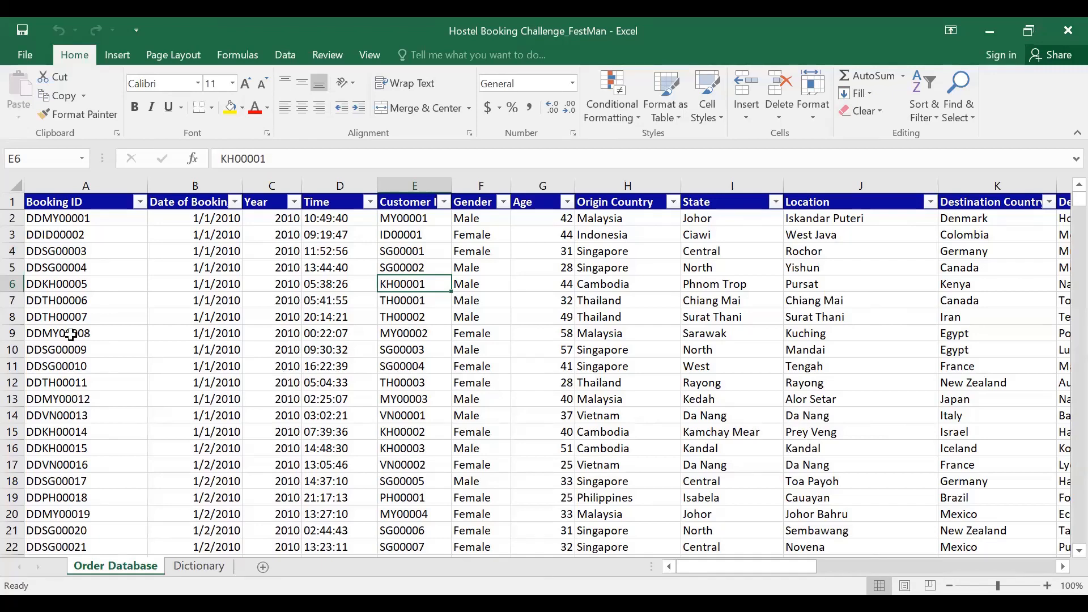
pyautogui.click(76, 268)
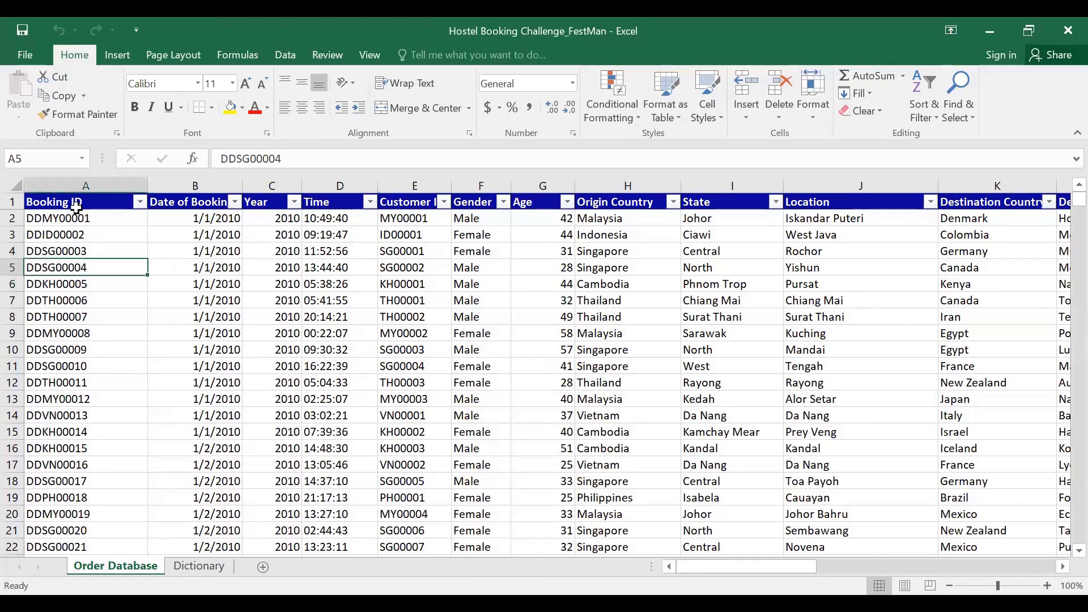
pyautogui.click(78, 204)
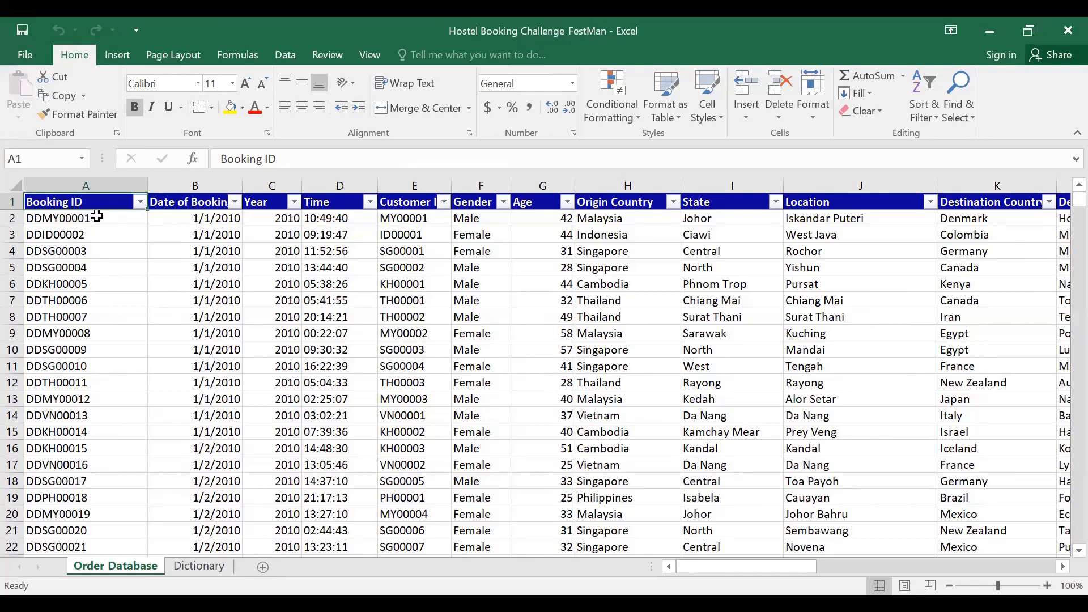
pyautogui.click(97, 217)
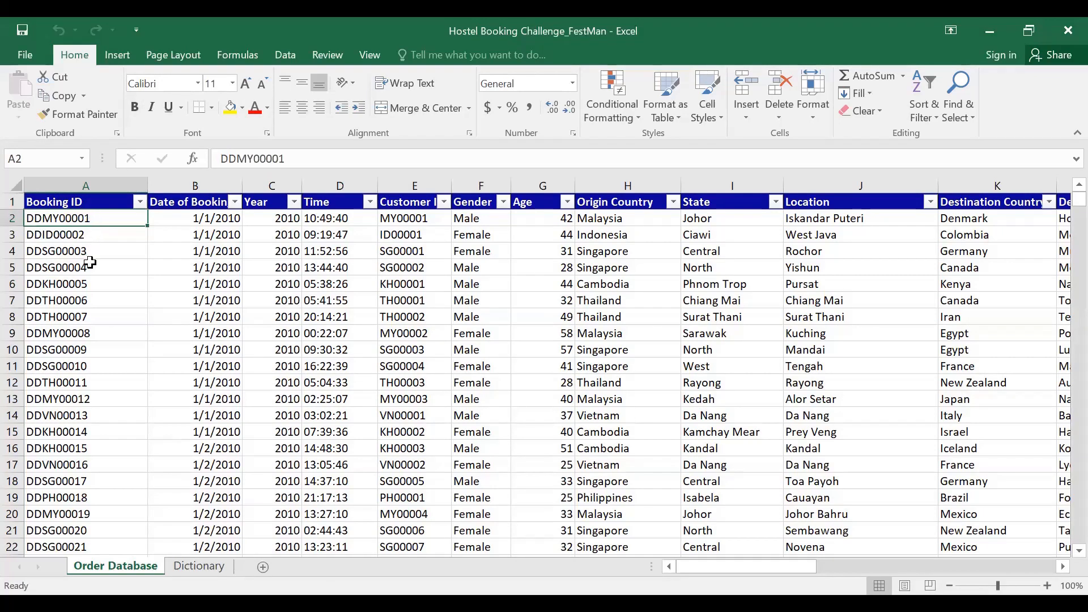
pyautogui.click(189, 230)
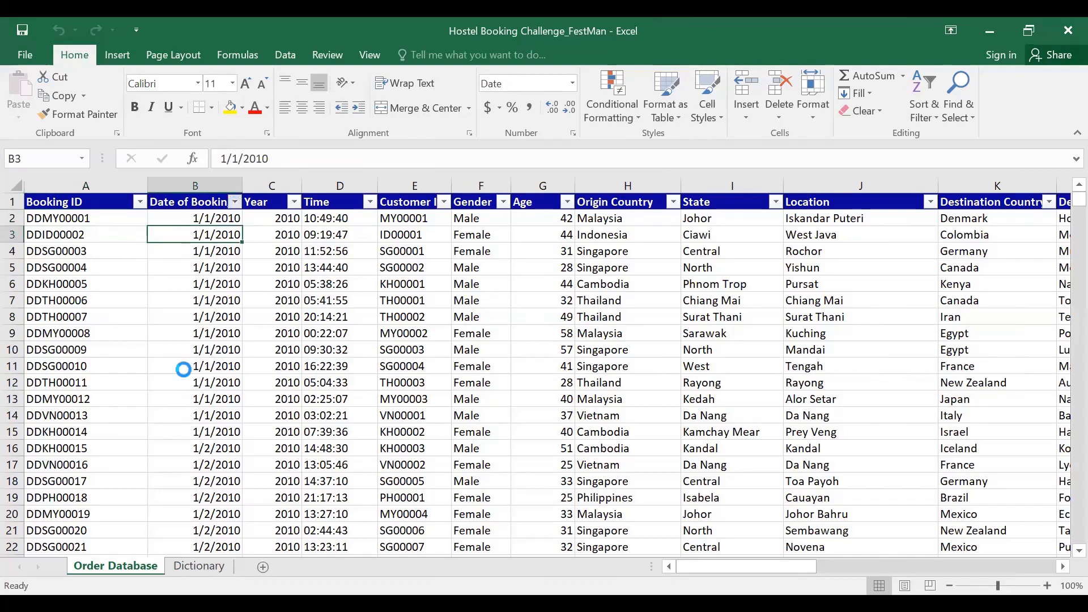
# Step: Check the filter values of the Date of Booking and Year columns without applying a filter
pyautogui.hotkey('alt', 'Down')
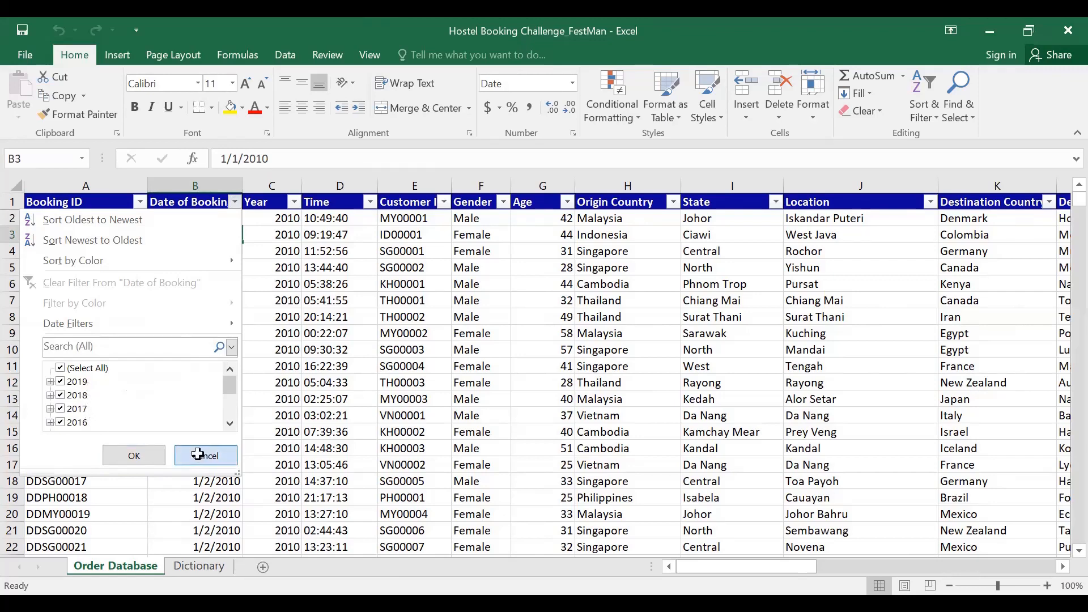
pyautogui.click(198, 454)
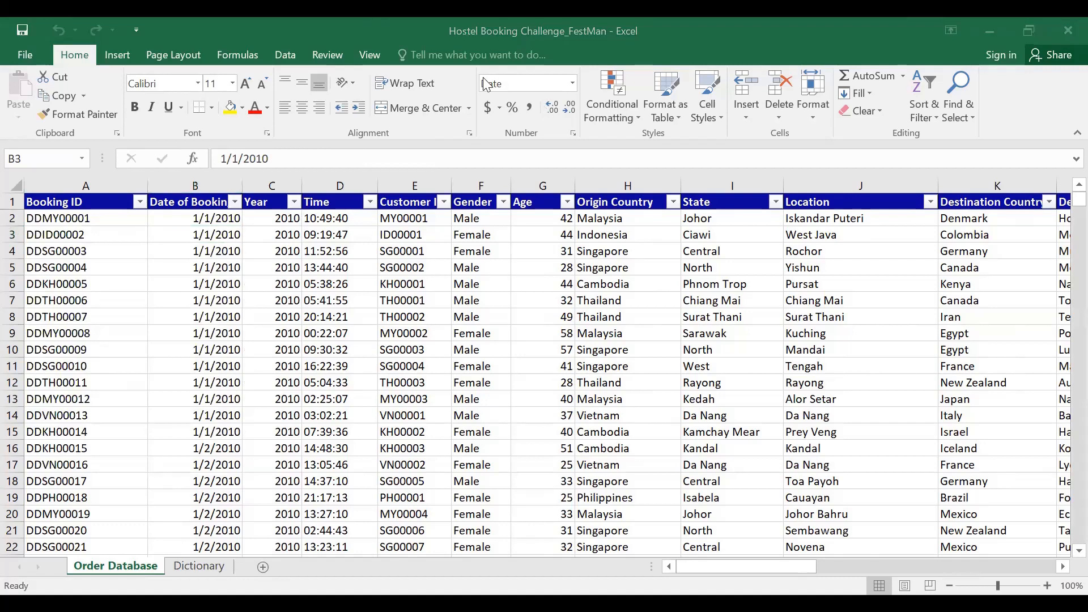
pyautogui.click(294, 202)
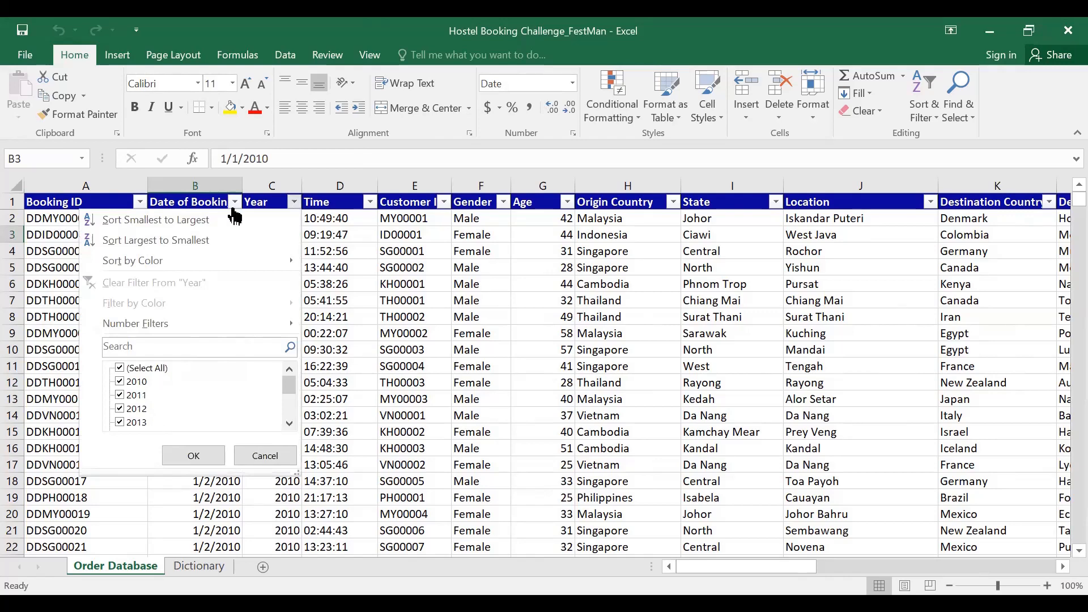
pyautogui.click(234, 203)
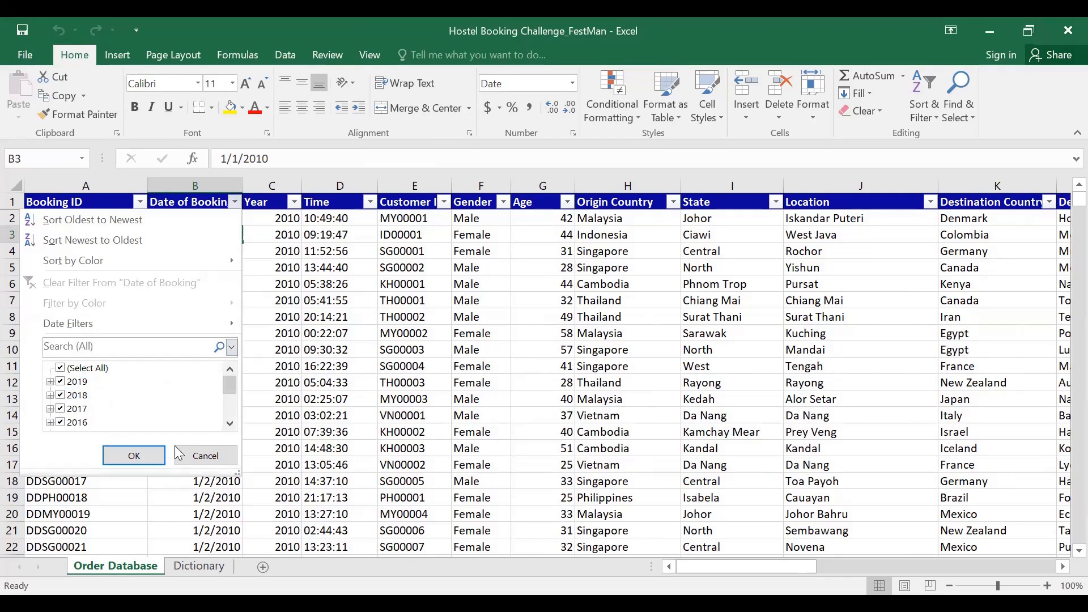
pyautogui.click(205, 457)
# Step: Delete the Year column from the Order Database sheet
pyautogui.click(272, 187)
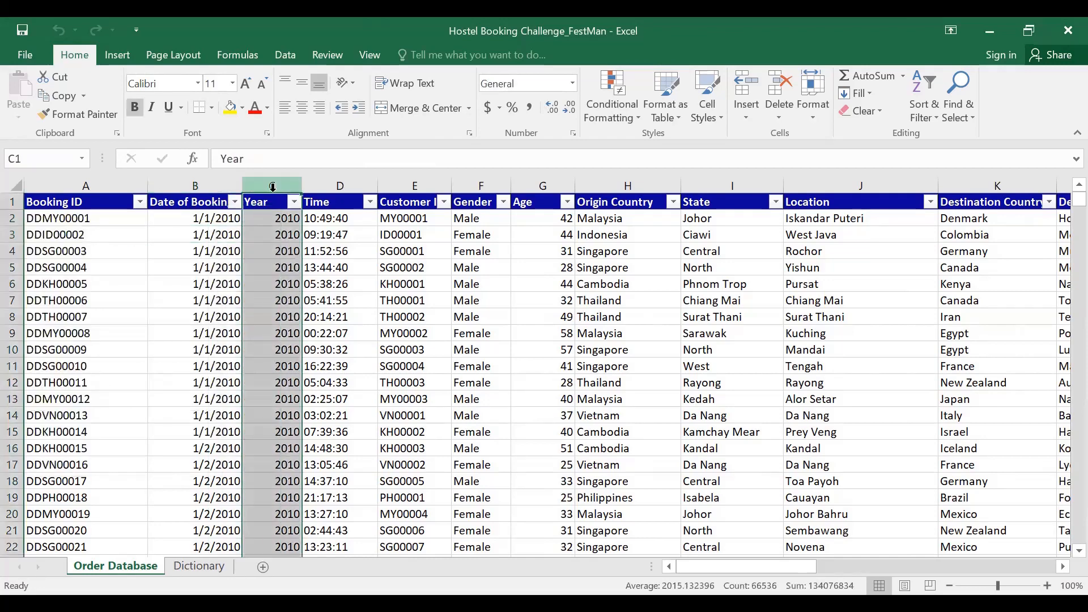
pyautogui.rightClick(272, 189)
pyautogui.click(313, 330)
pyautogui.click(275, 234)
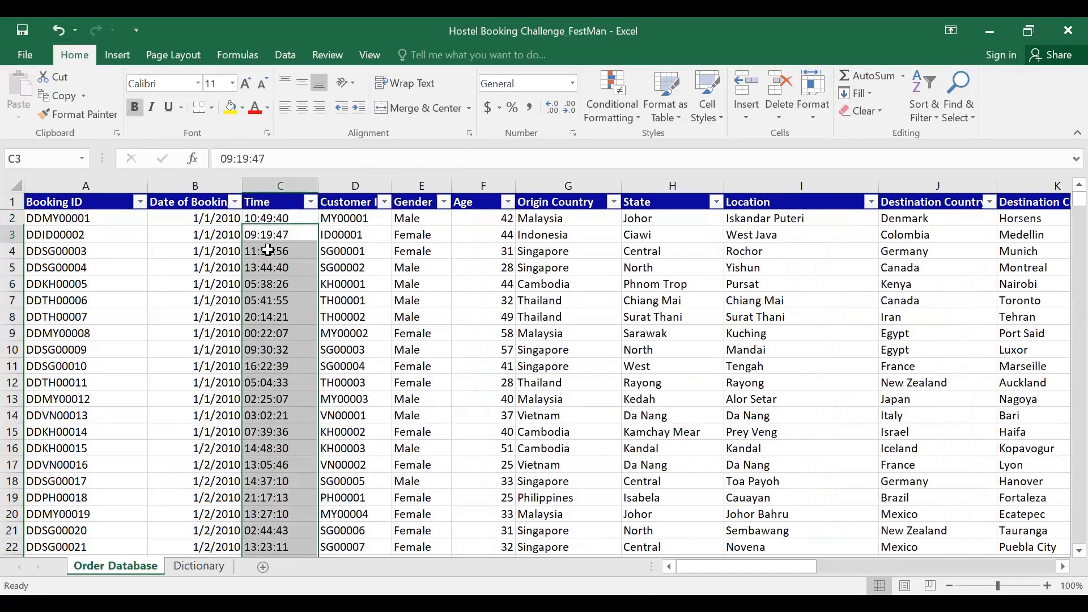
pyautogui.click(215, 236)
pyautogui.click(264, 235)
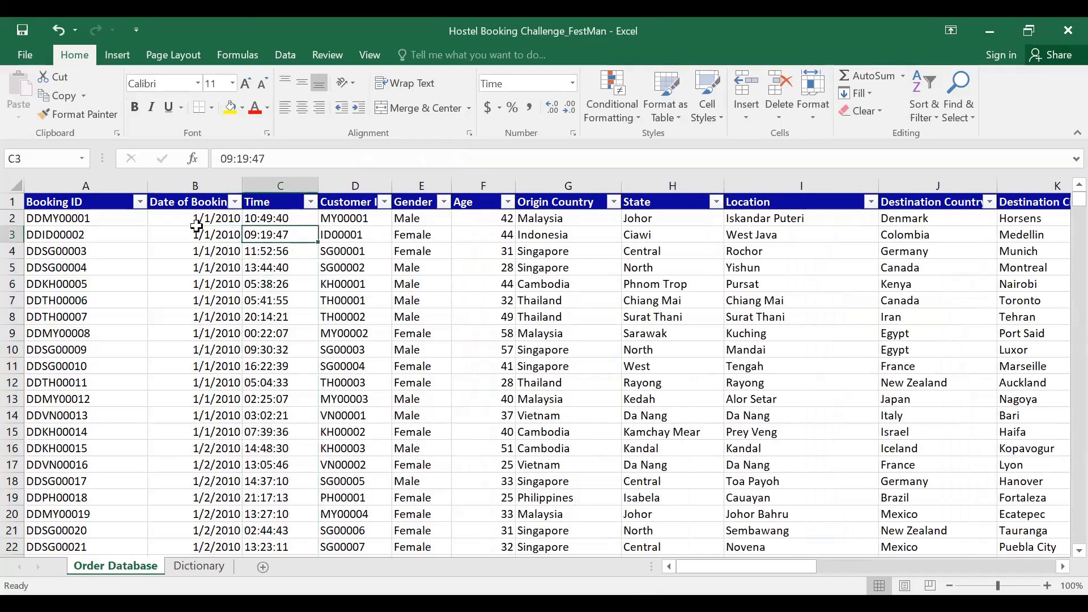
# Step: Review the Date of Booking and Time entries and widen the Customer ID column to fit its full heading
pyautogui.click(198, 232)
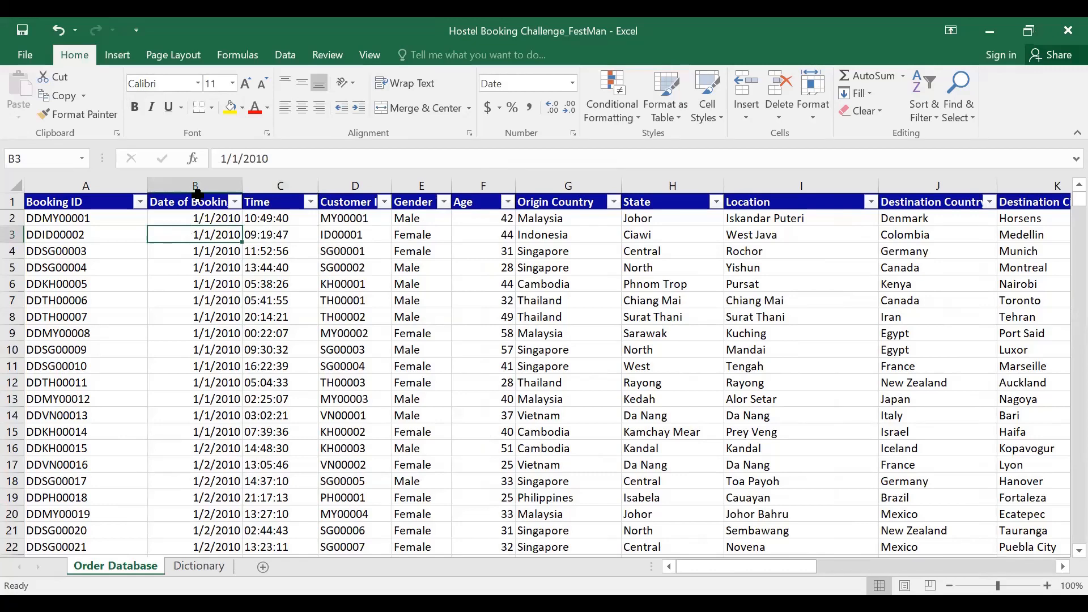
pyautogui.click(275, 220)
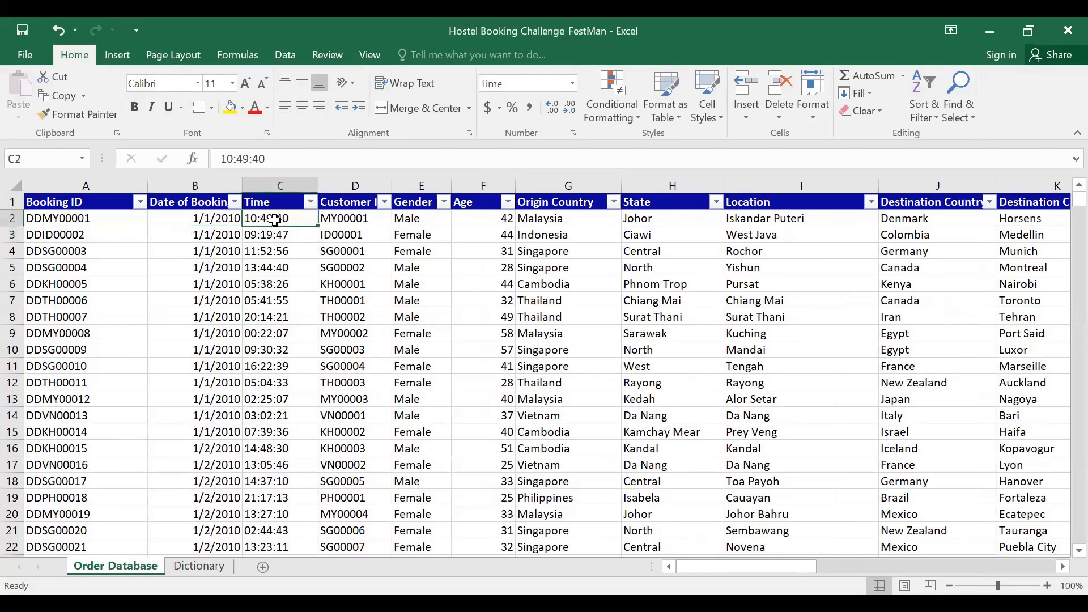
pyautogui.click(348, 219)
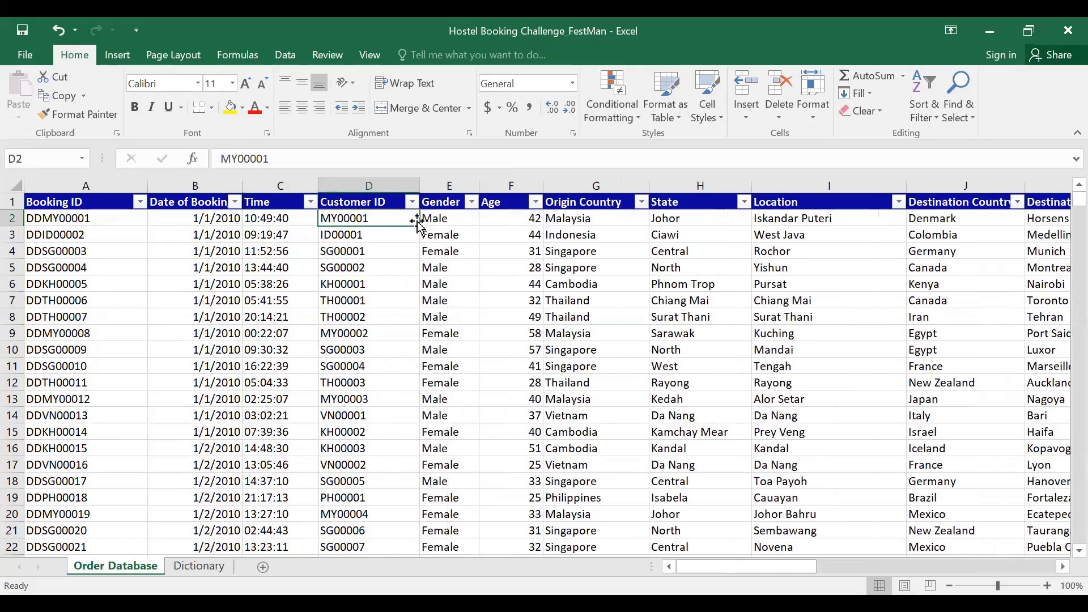
pyautogui.doubleClick(393, 186)
pyautogui.click(373, 250)
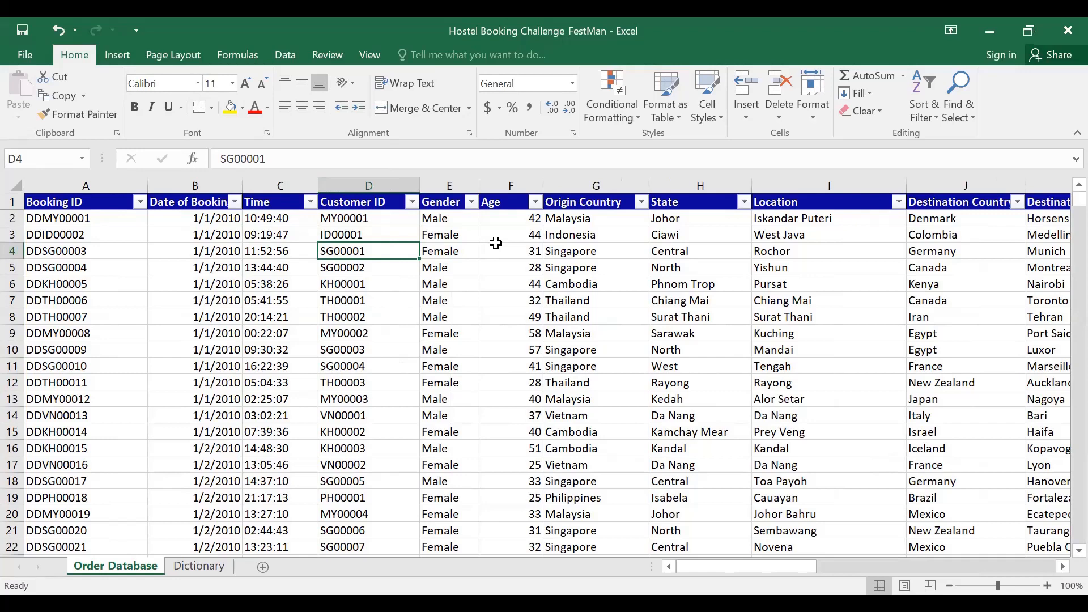
# Step: Examine the customers' Origin Country, State and Location columns
pyautogui.click(583, 224)
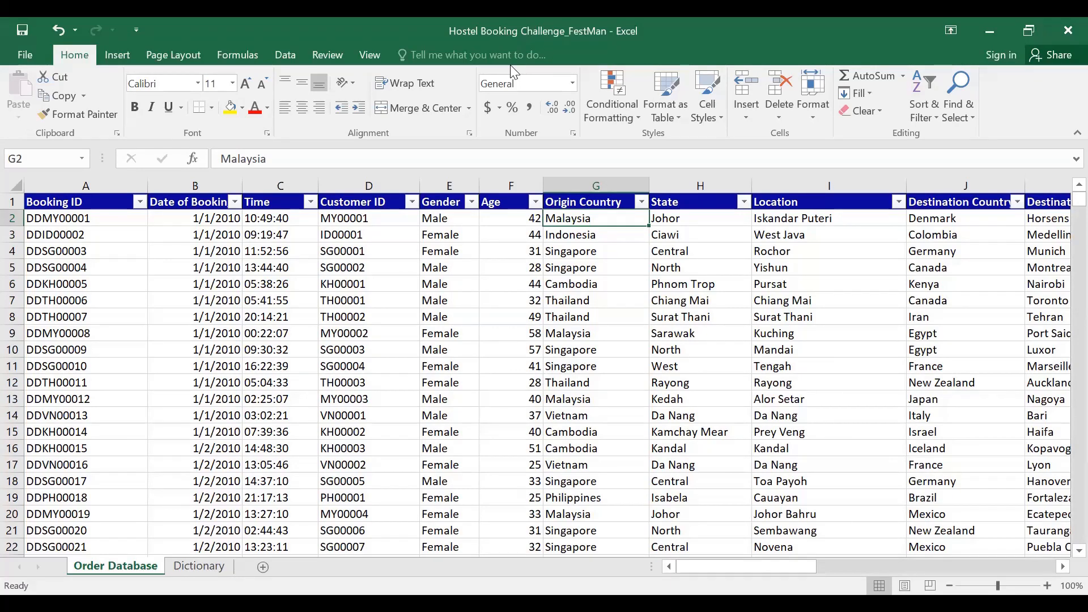
pyautogui.hotkey('alt', 'Tab')
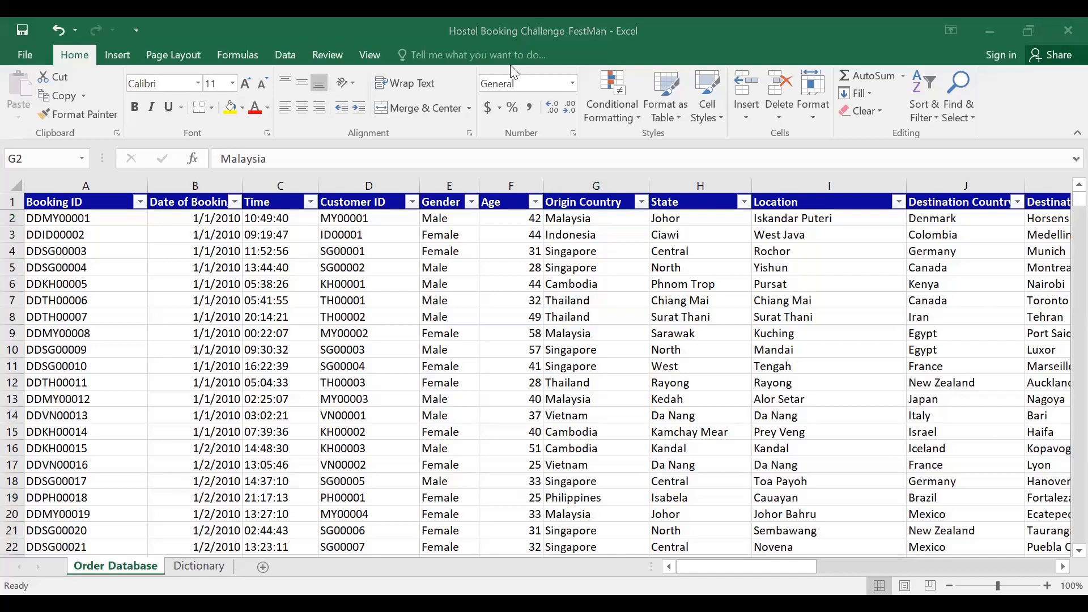
pyautogui.hotkey('alt', 'Tab')
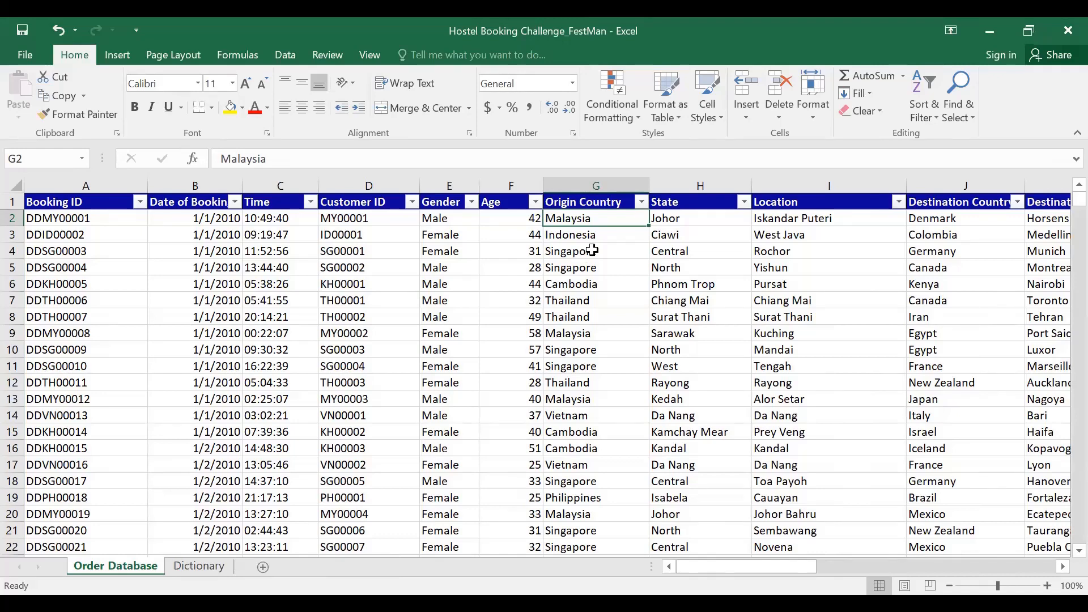
pyautogui.click(689, 229)
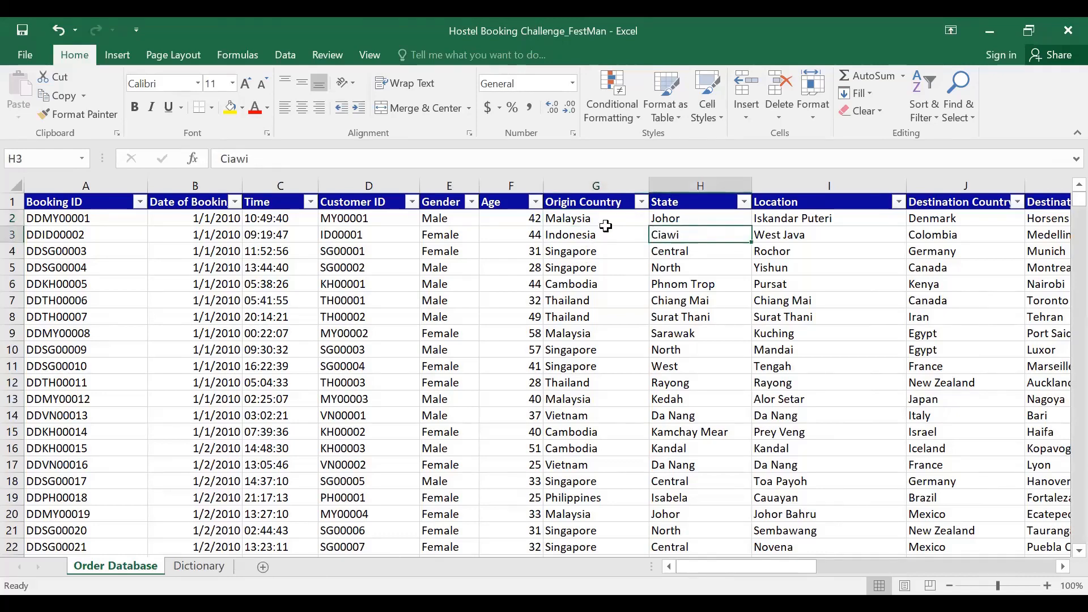
pyautogui.click(833, 241)
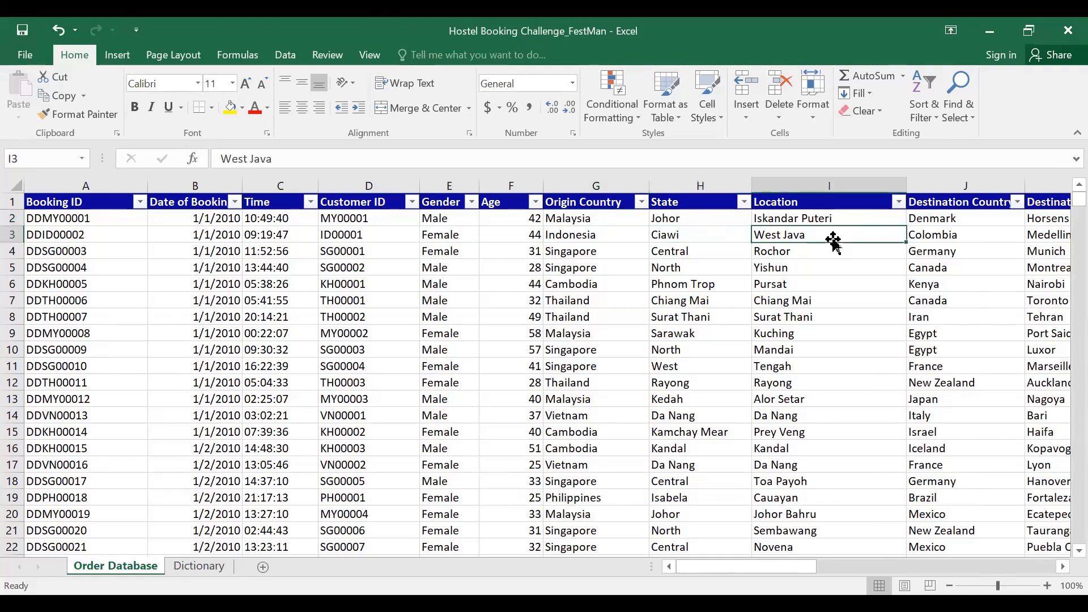
# Step: Examine the Destination Country column and its filter values without applying a filter
pyautogui.click(1063, 567)
pyautogui.hscroll(3, 689, 213)
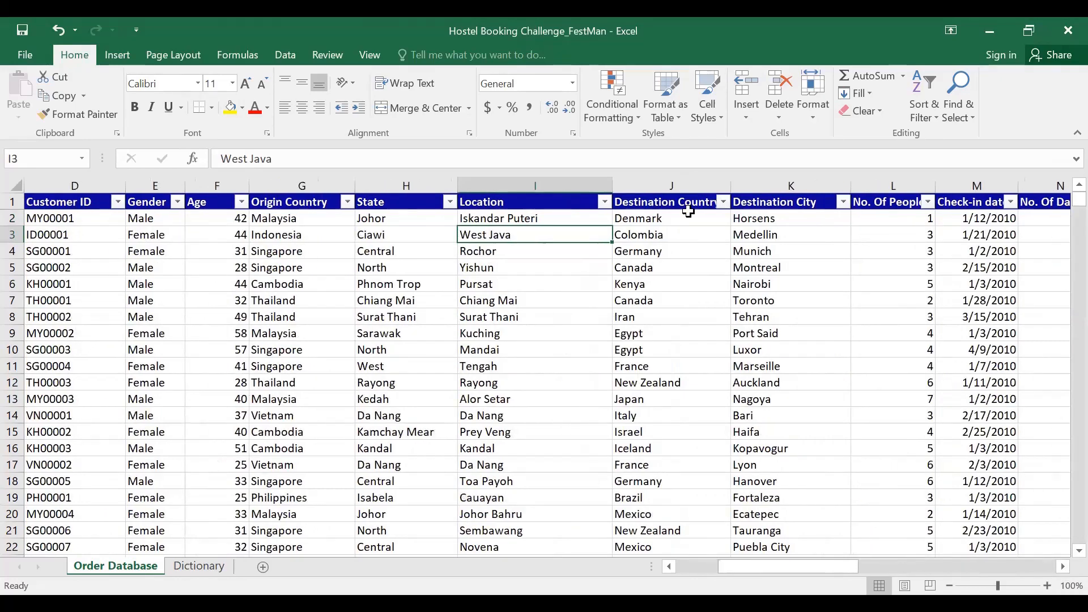
pyautogui.click(686, 205)
pyautogui.click(662, 222)
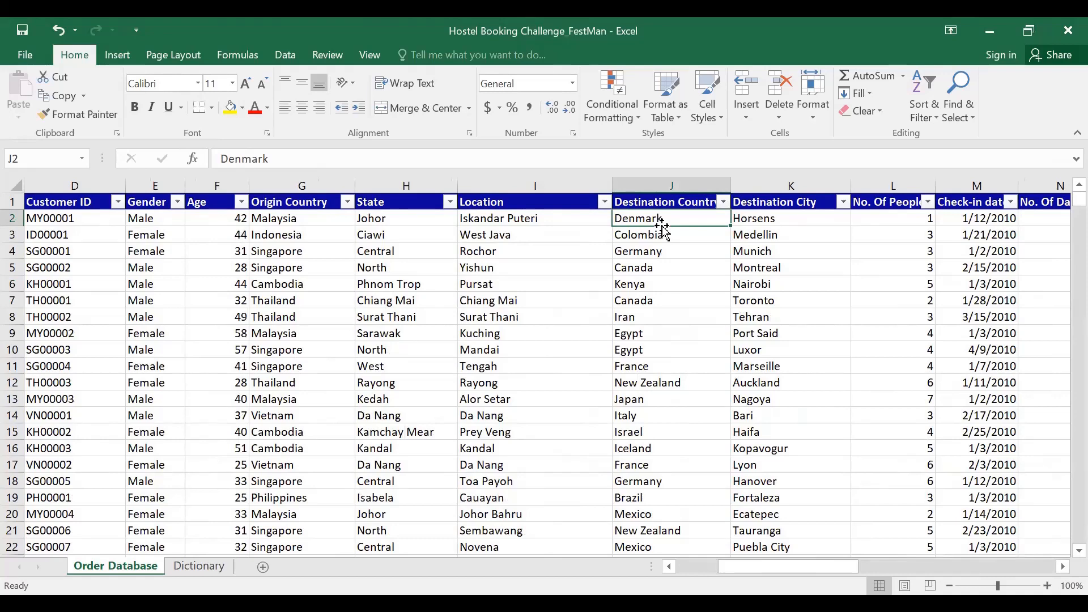
pyautogui.click(724, 203)
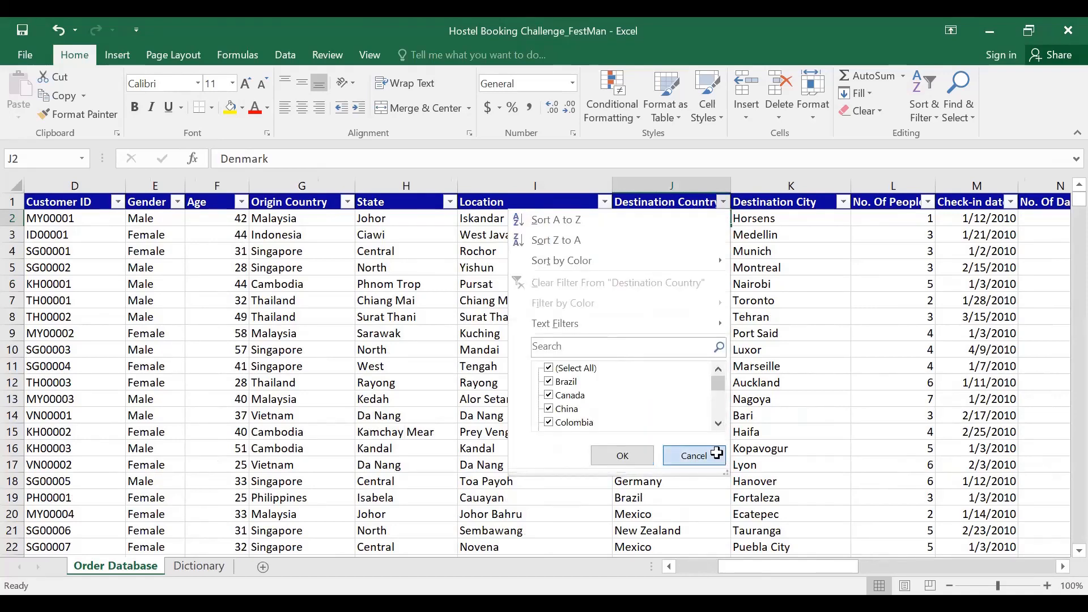
pyautogui.click(787, 220)
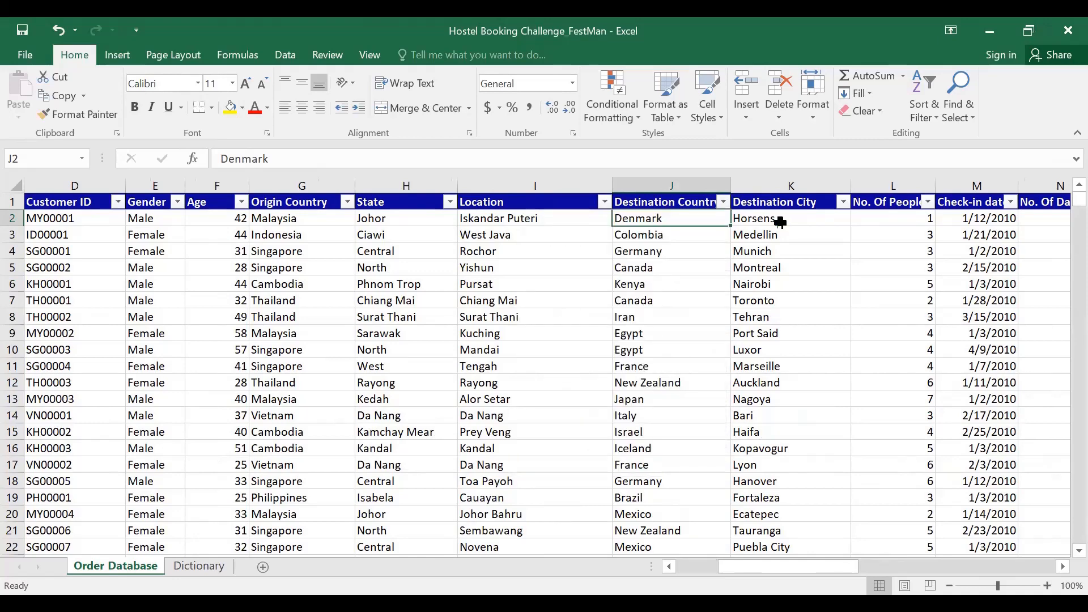
pyautogui.click(665, 249)
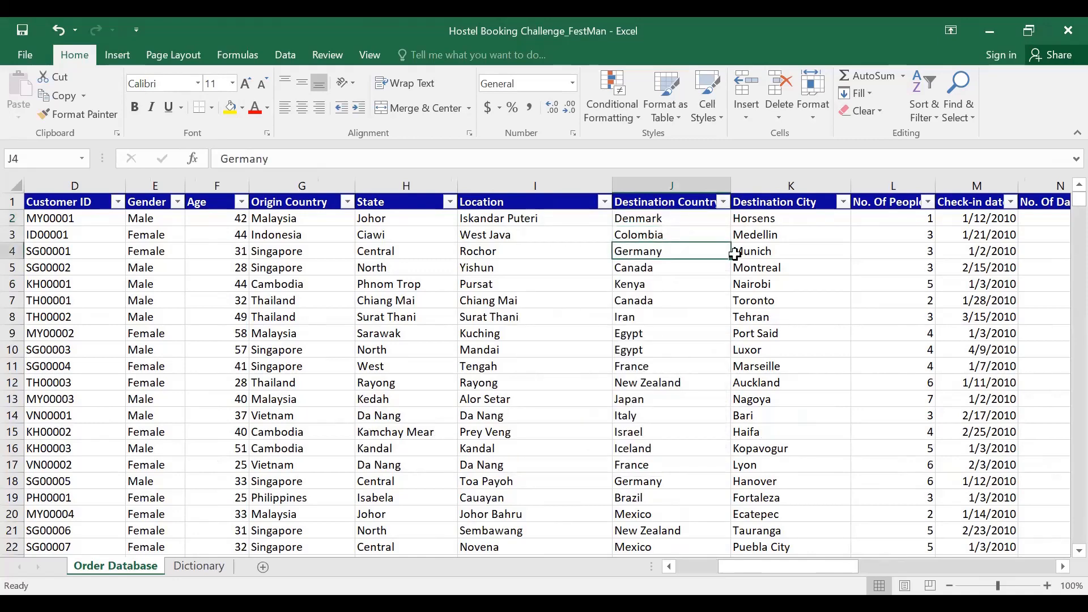
# Step: Examine the Destination City and No. Of People columns, including the No. Of People filter values, without applying a filter
pyautogui.click(765, 249)
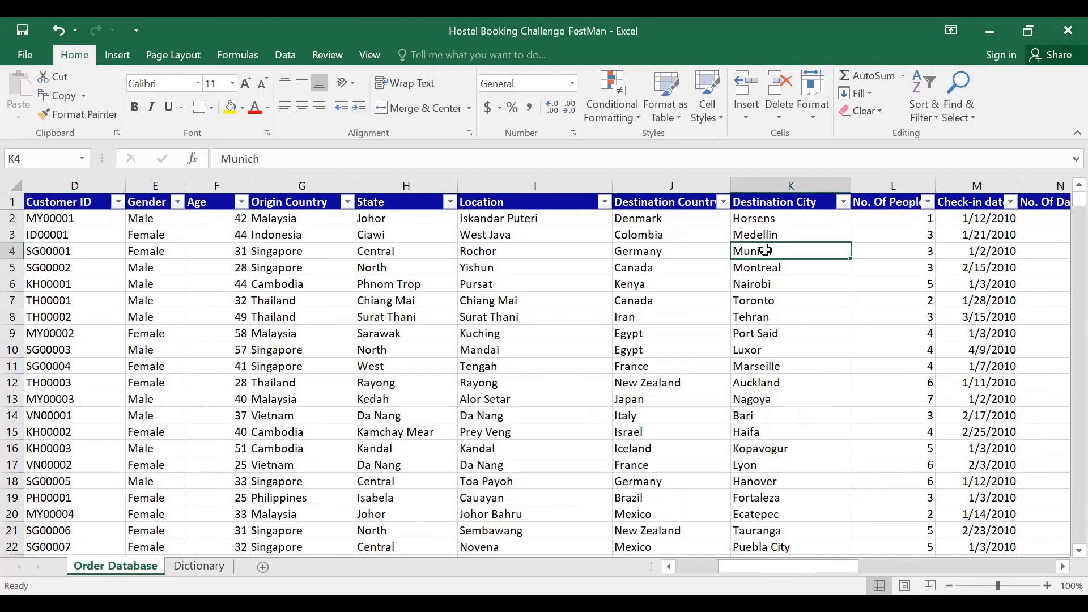
pyautogui.click(901, 218)
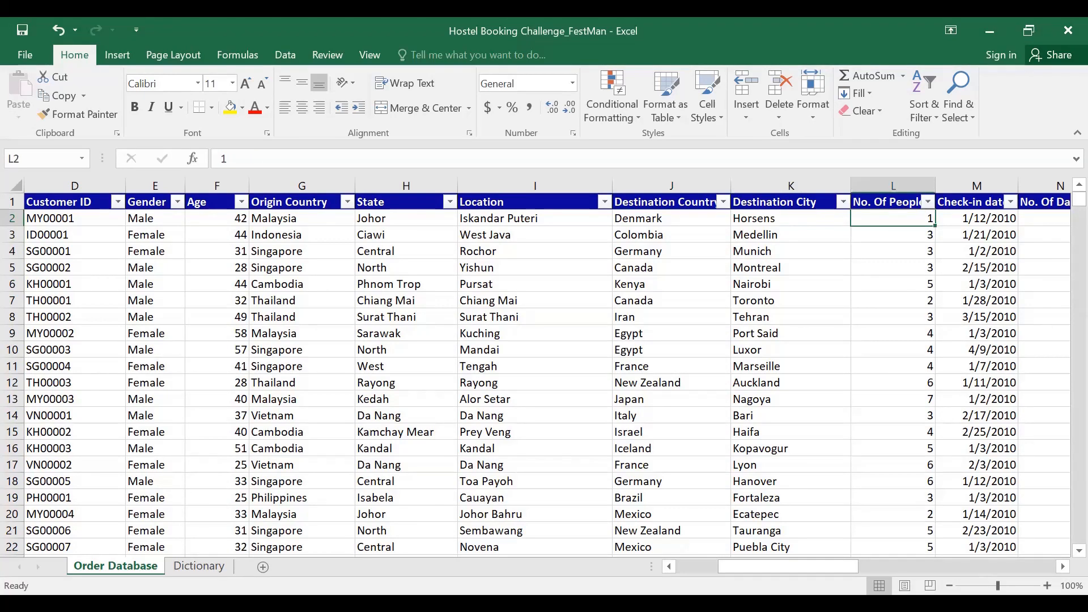
pyautogui.click(1063, 567)
pyautogui.click(1063, 567)
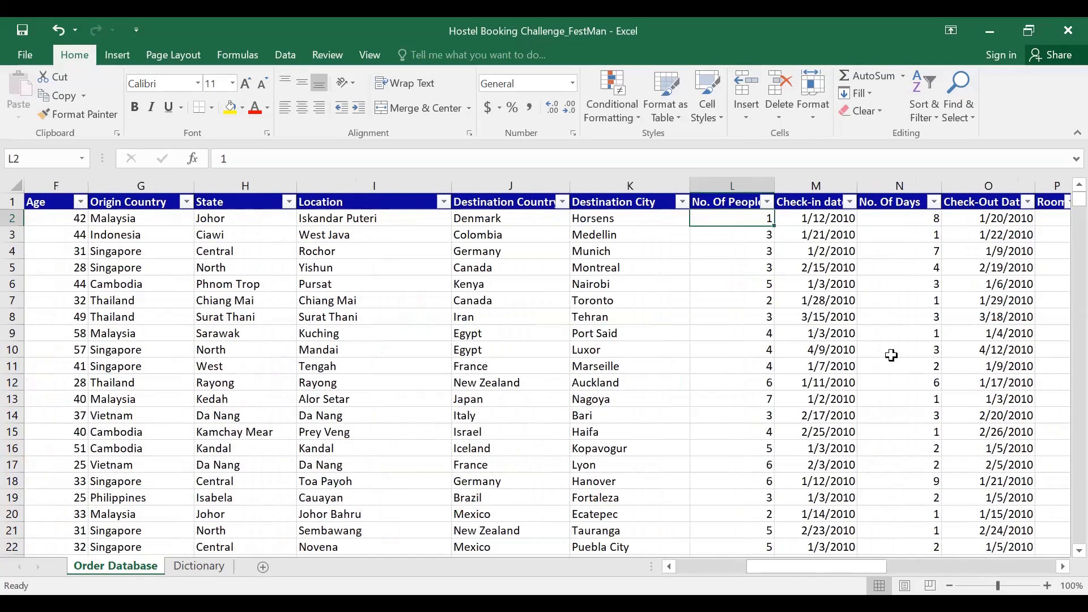
pyautogui.click(741, 230)
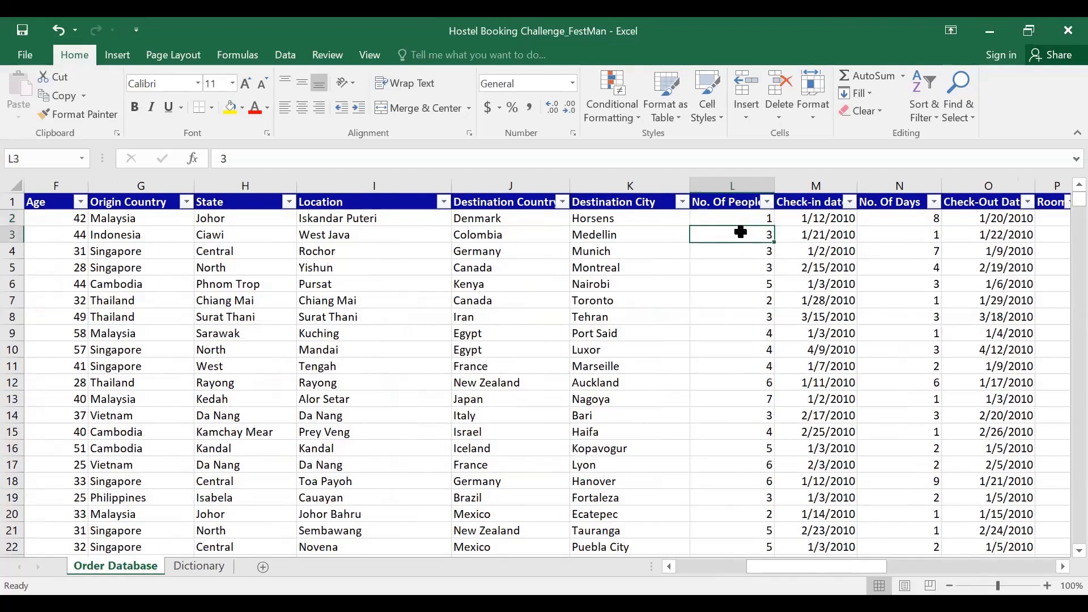
pyautogui.click(791, 203)
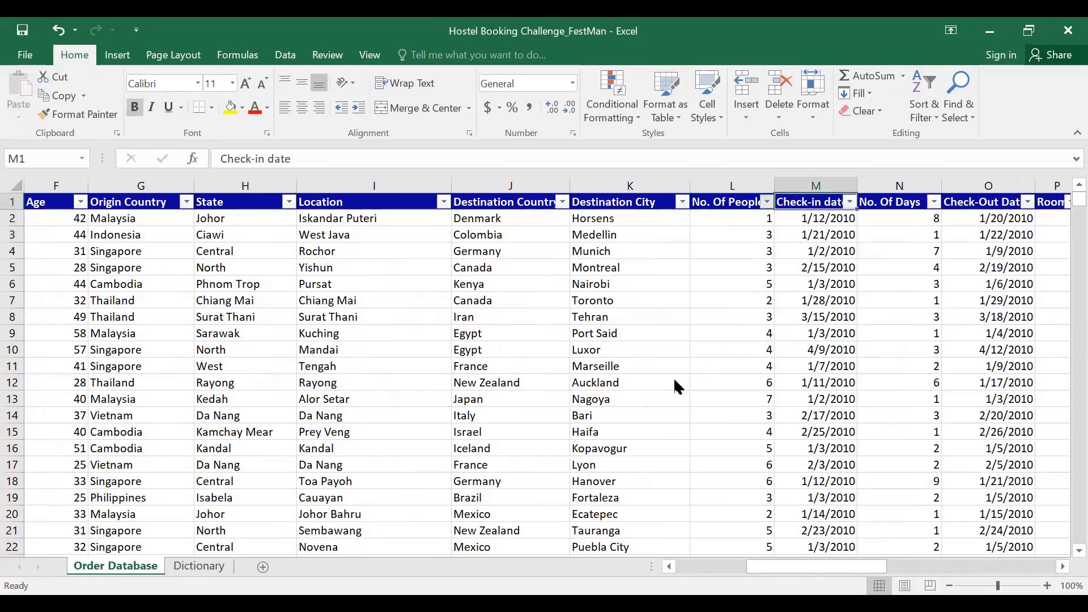
pyautogui.moveTo(763, 391); pyautogui.dragTo(758, 411)
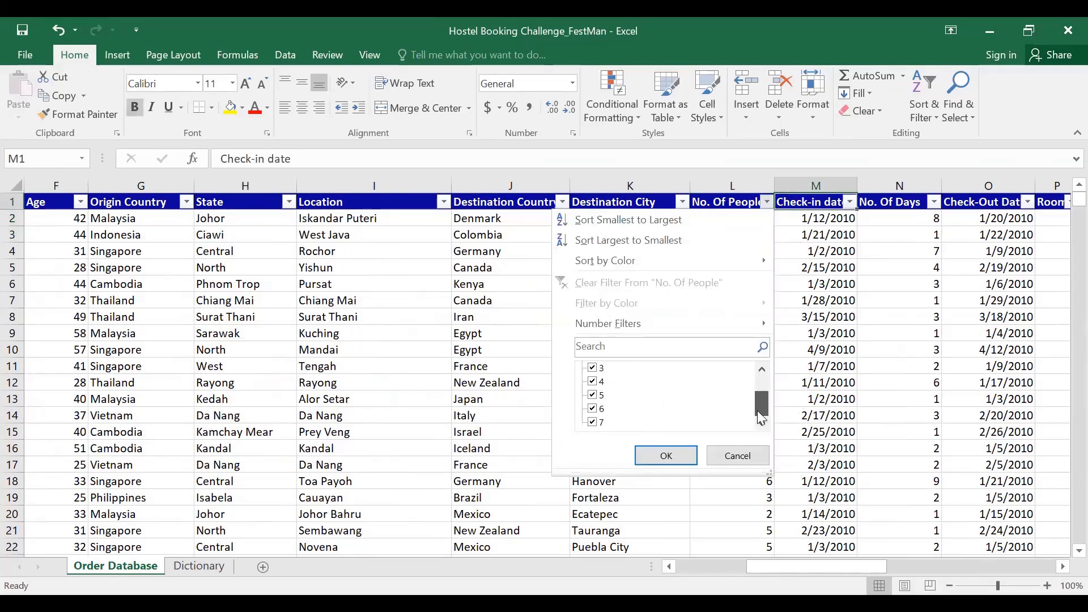
pyautogui.click(730, 449)
pyautogui.press('Down')
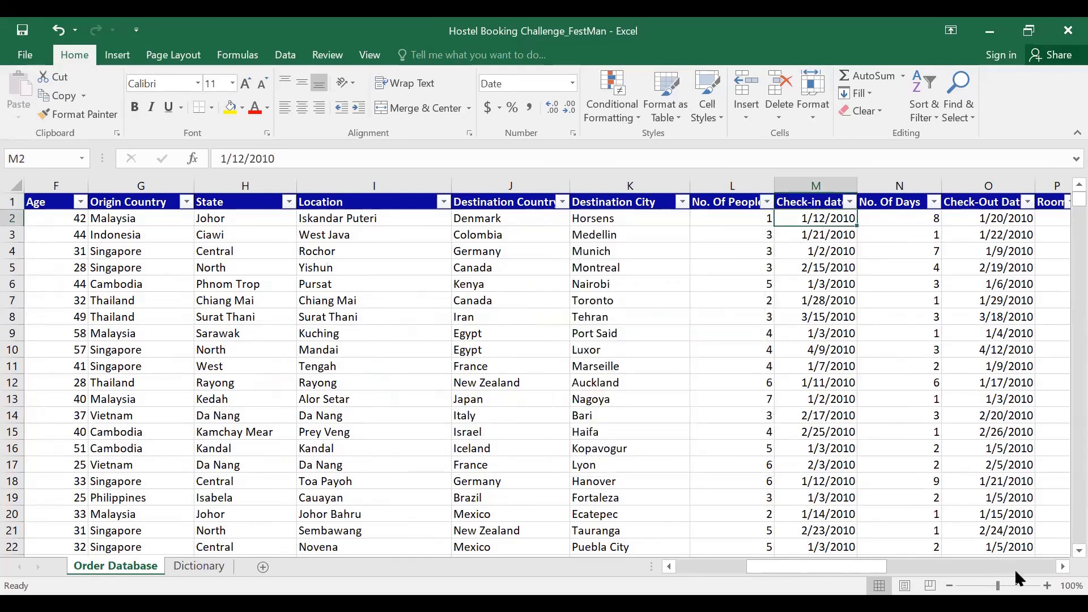
# Step: Review the booking entries in the No. Of Days, Check-Out Date, Rooms and Hotel Name columns
pyautogui.click(1062, 567)
pyautogui.click(1061, 567)
pyautogui.click(1061, 566)
pyautogui.click(1061, 567)
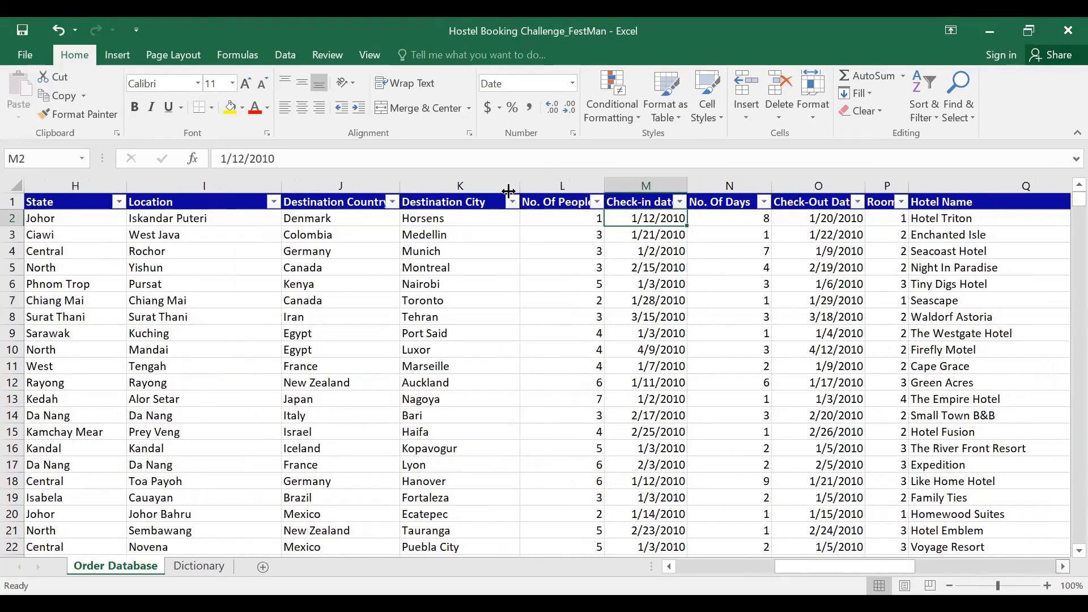
pyautogui.click(493, 216)
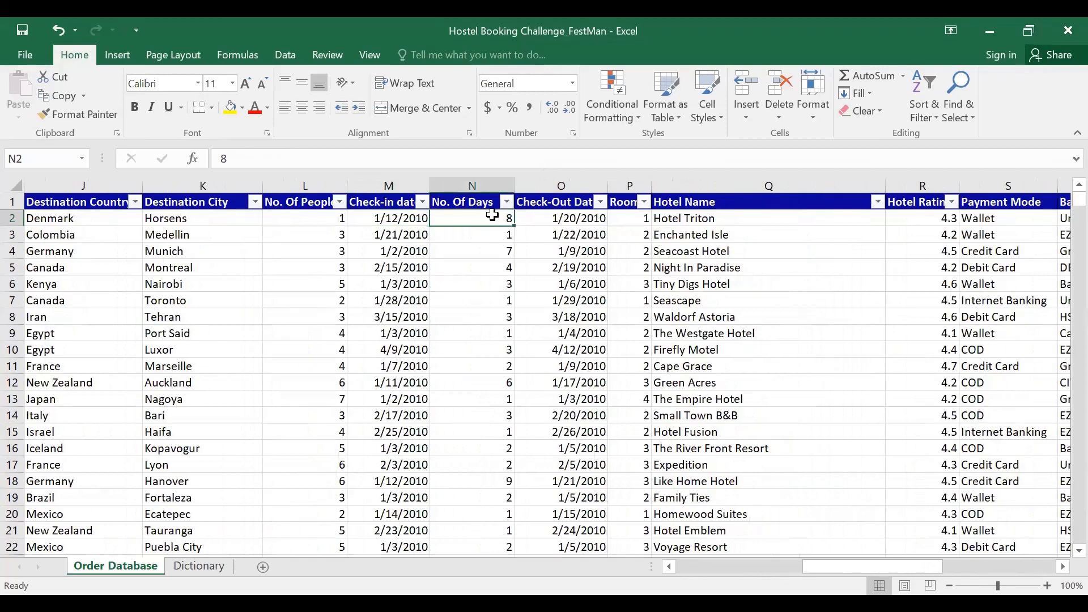
pyautogui.click(594, 219)
pyautogui.click(626, 219)
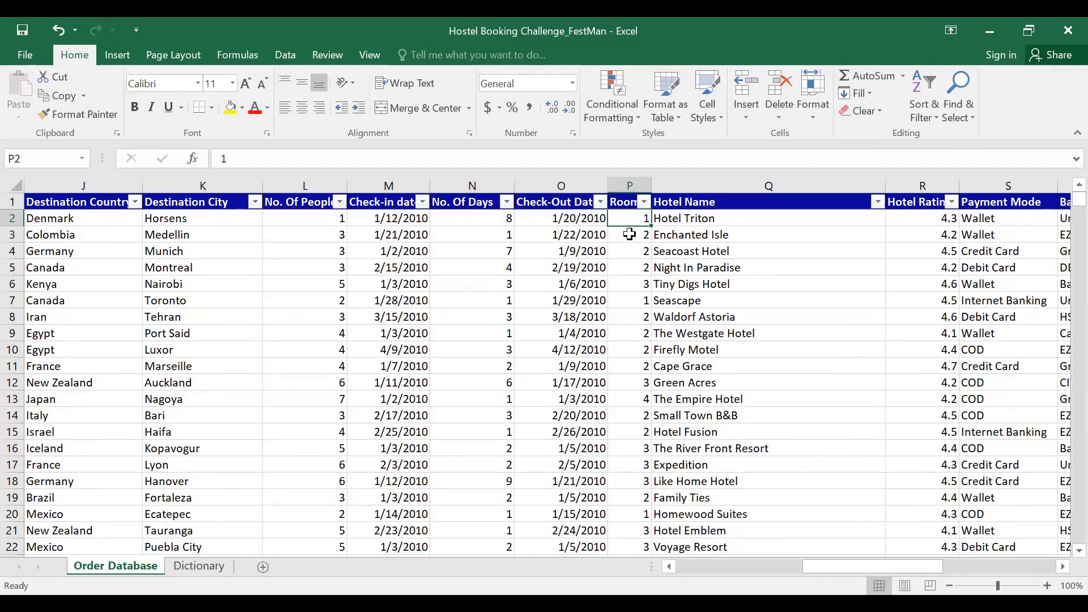
pyautogui.click(715, 219)
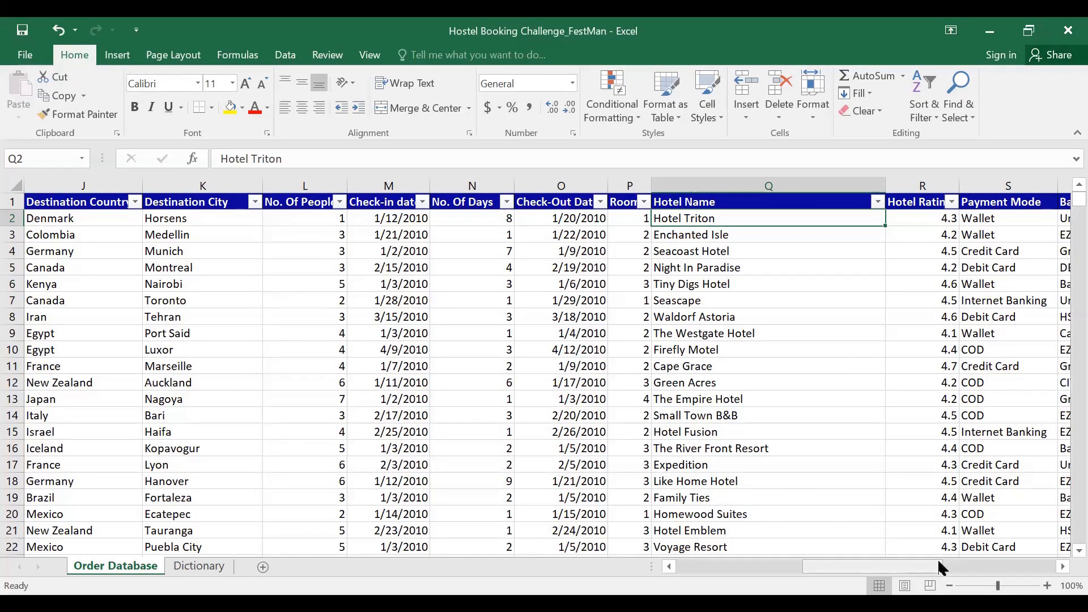
# Step: Widen the Hotel Rating column to fit its full heading and review its first entry
pyautogui.moveTo(937, 562)
pyautogui.mouseDown()
pyautogui.moveTo(963, 563)
pyautogui.moveTo(952, 563)
pyautogui.mouseUp()
pyautogui.hscroll(1, 507, 227)
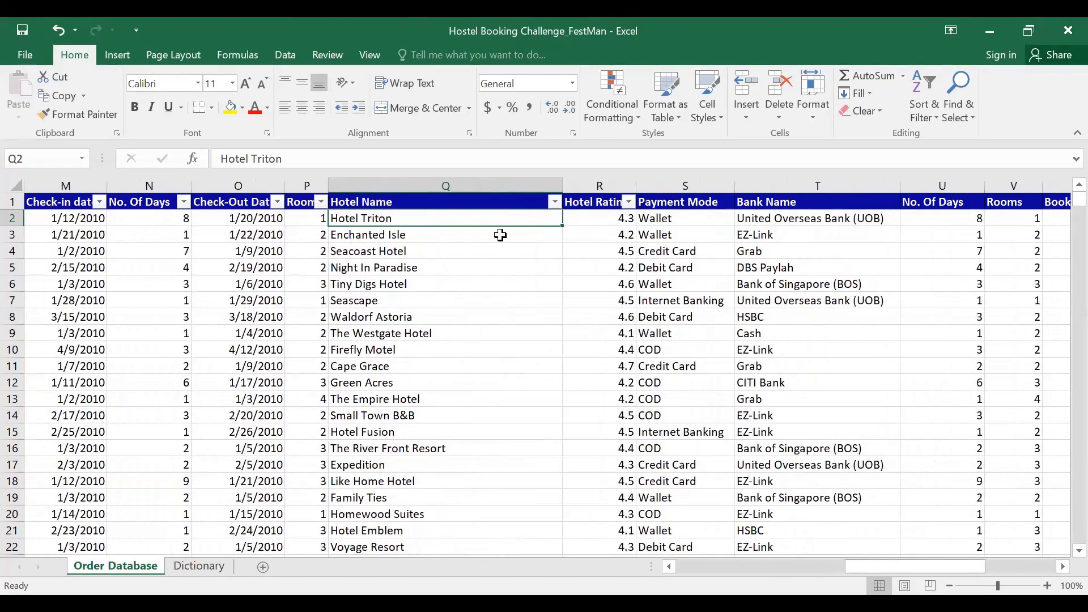
pyautogui.click(617, 221)
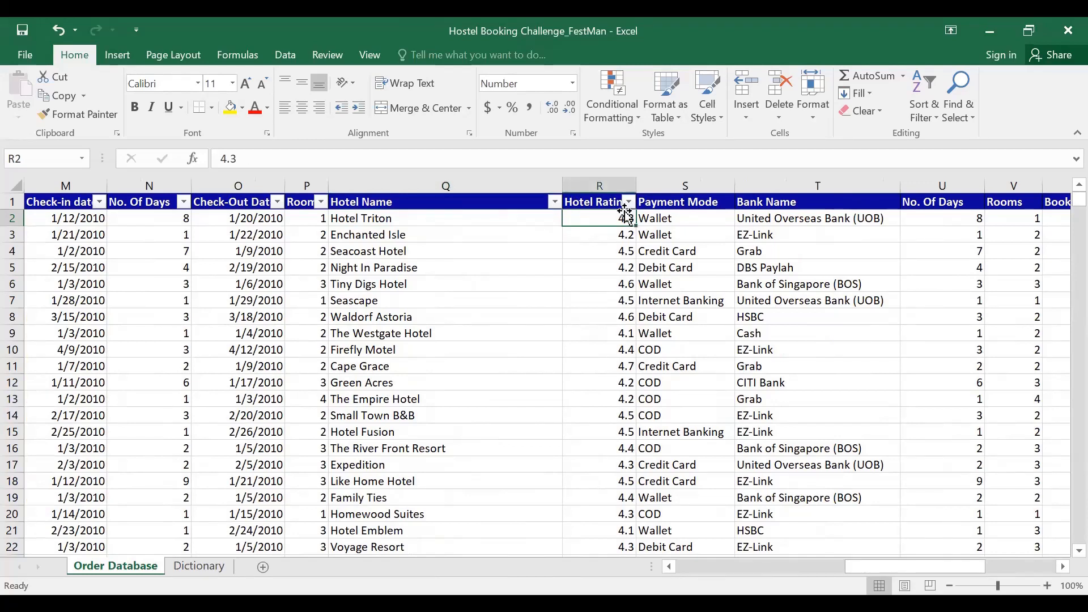
pyautogui.moveTo(631, 192); pyautogui.dragTo(672, 193)
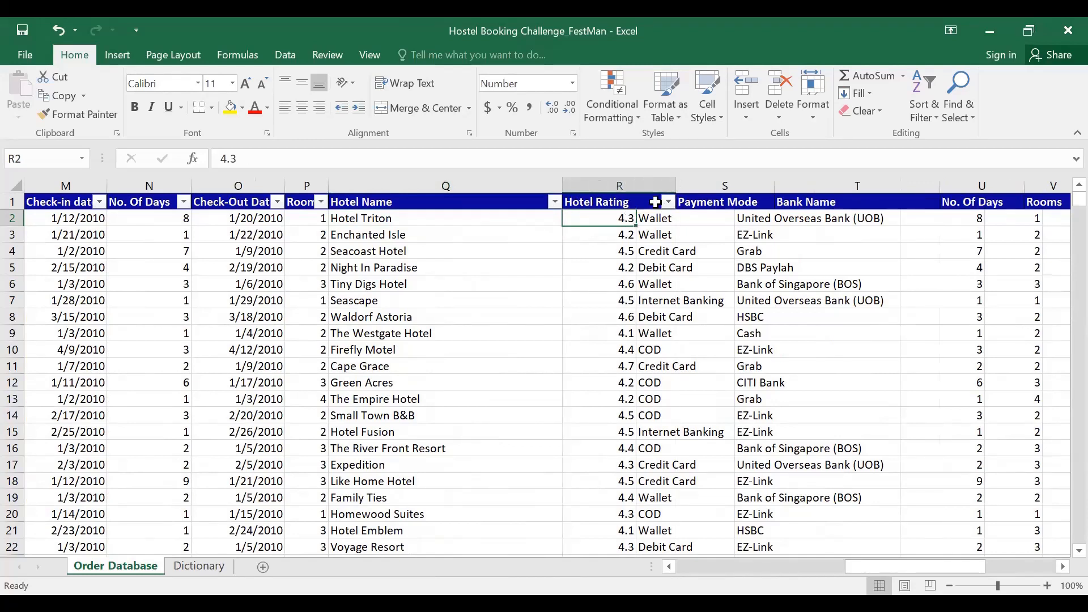
pyautogui.click(623, 203)
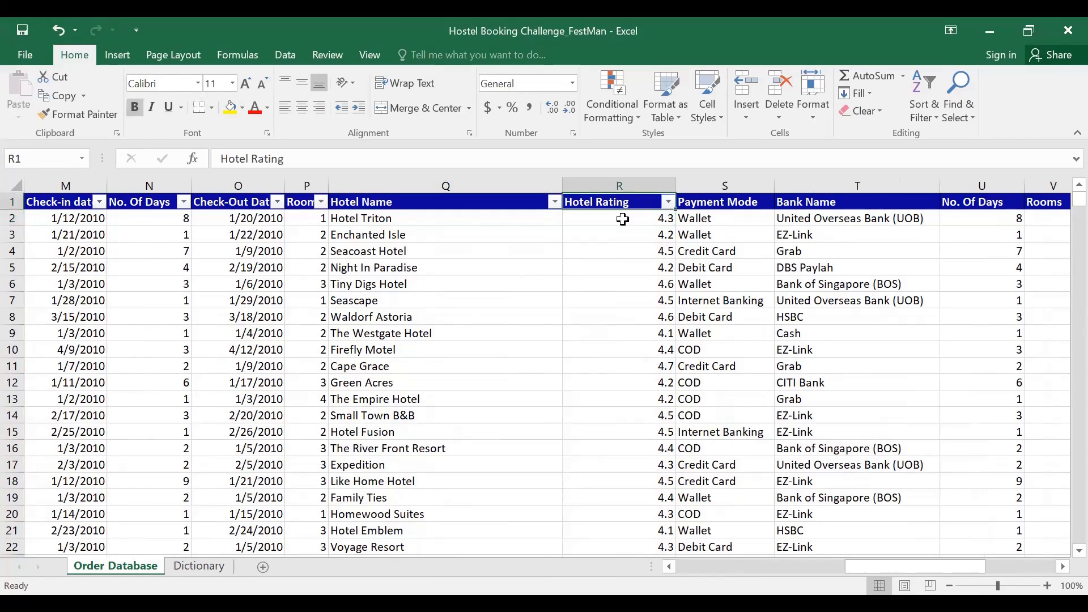
pyautogui.click(623, 219)
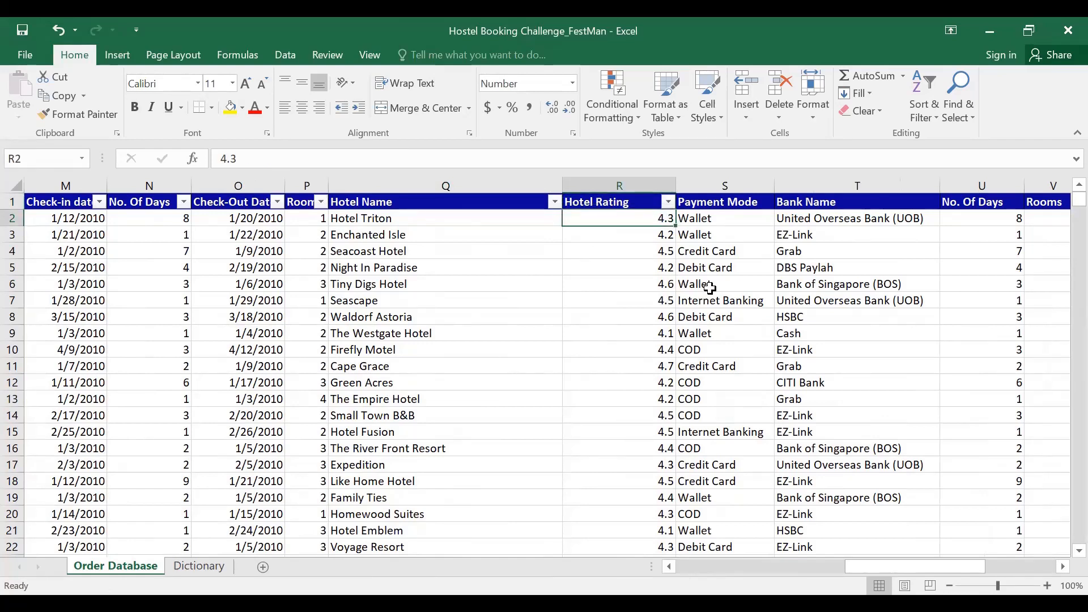
# Step: Examine the Payment Mode and Bank Name columns of the bookings
pyautogui.click(712, 264)
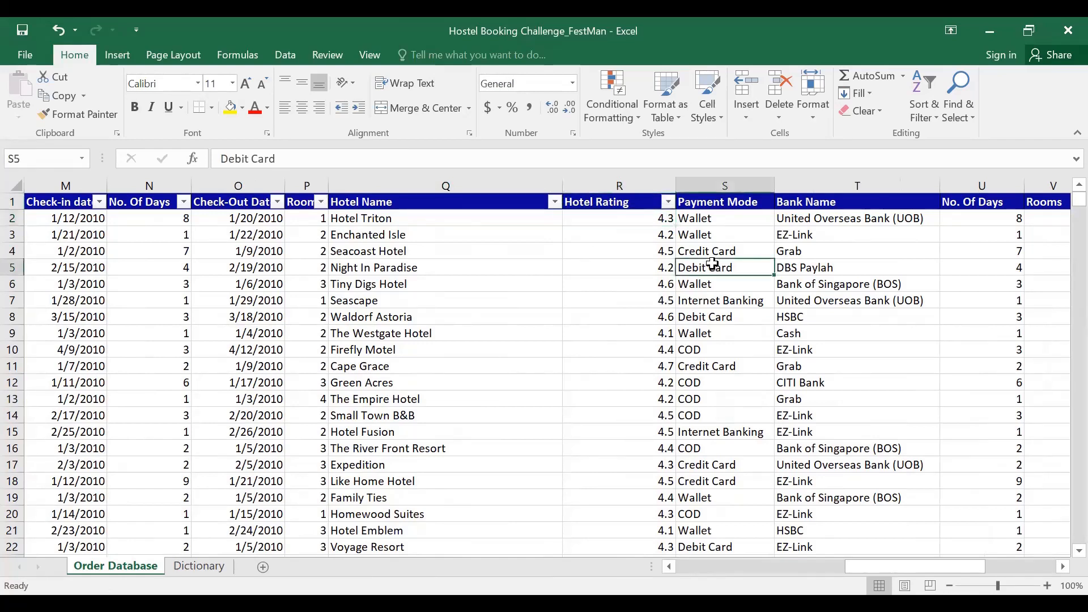
pyautogui.click(739, 221)
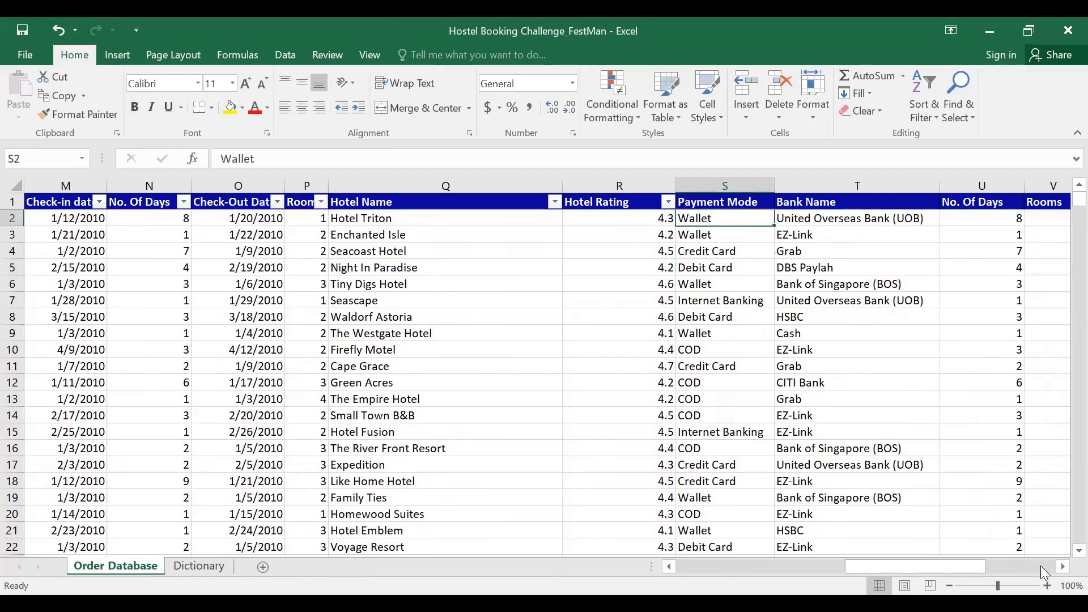
pyautogui.click(1063, 566)
pyautogui.hscroll(2, 663, 236)
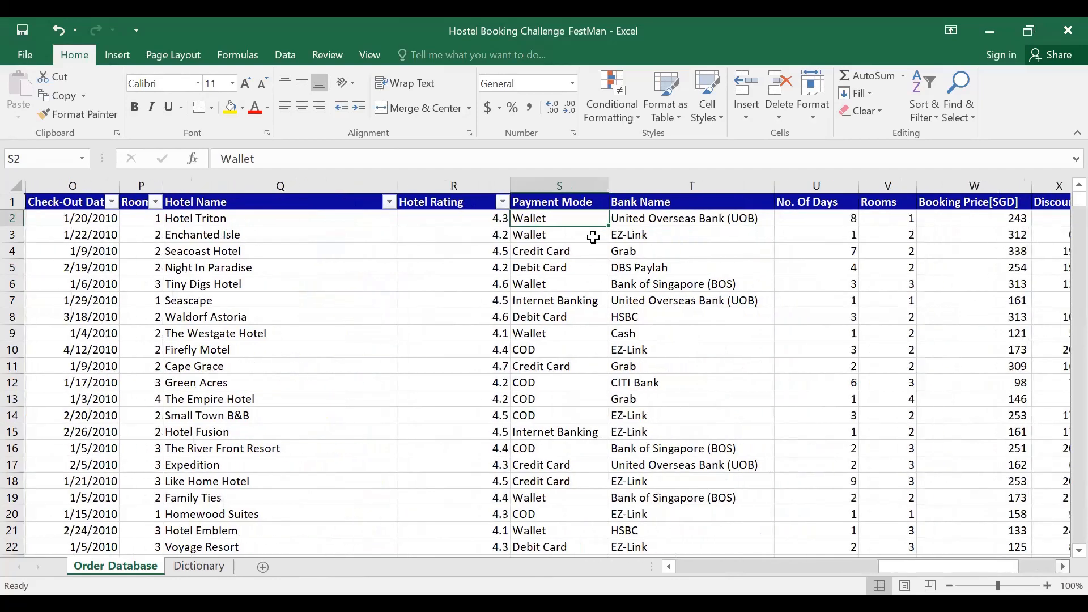
pyautogui.click(567, 225)
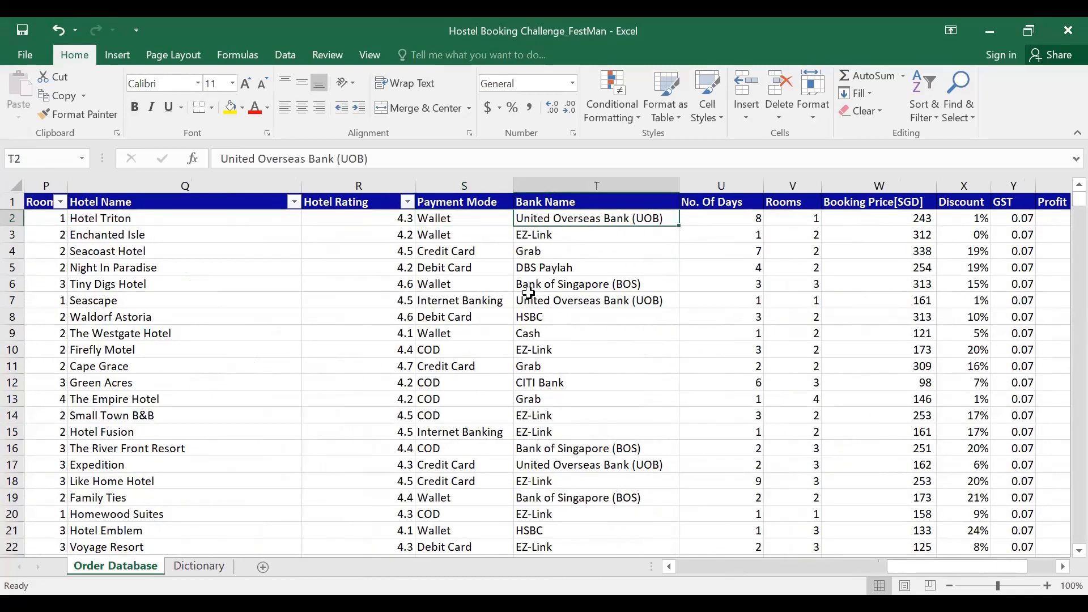
# Step: Delete the duplicate No. Of Days and Rooms columns located between Bank Name and Booking Price[SGD]
pyautogui.click(731, 219)
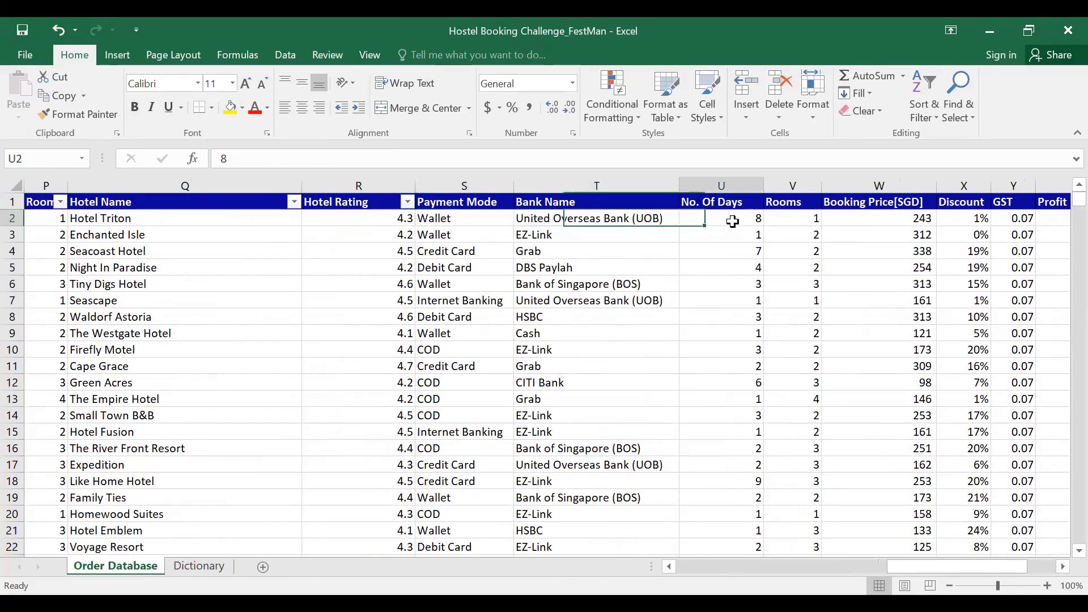
pyautogui.click(712, 236)
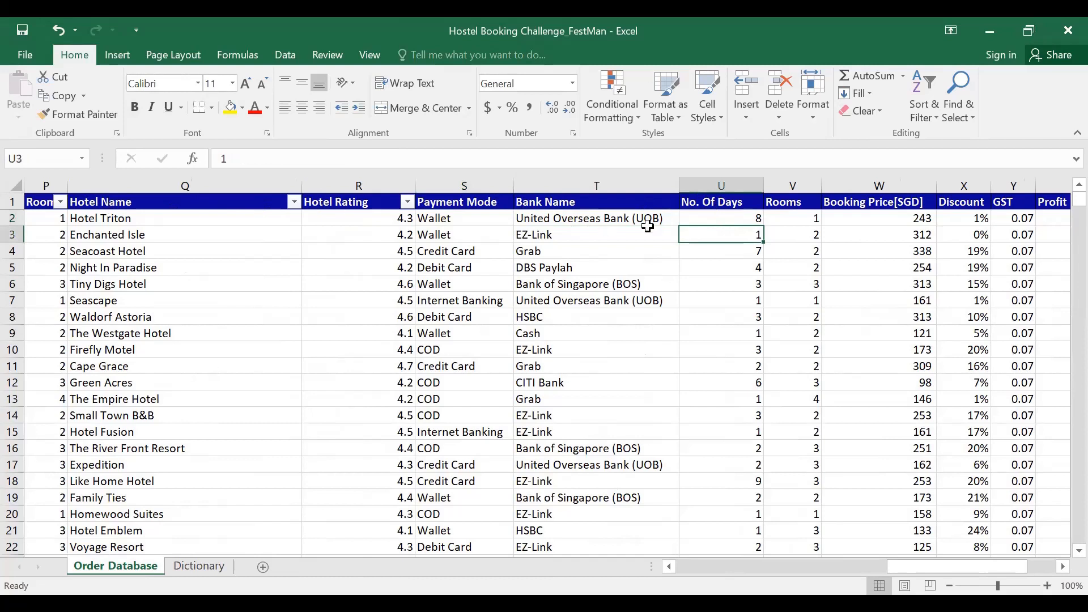
pyautogui.moveTo(711, 186); pyautogui.dragTo(799, 247)
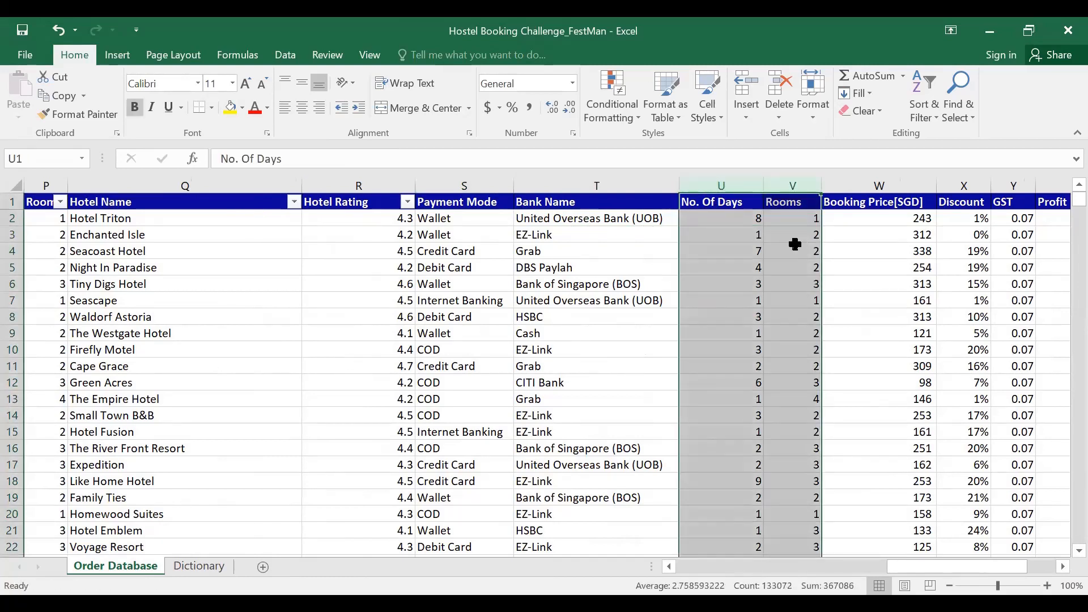
pyautogui.rightClick(796, 245)
pyautogui.click(836, 377)
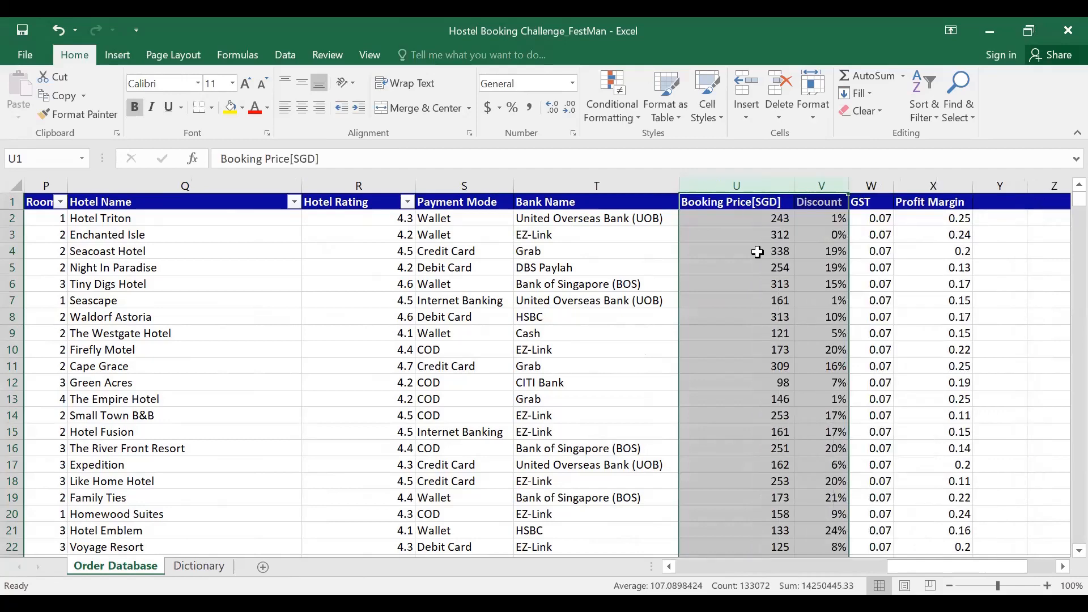
# Step: Review the Booking Price[SGD], GST and Profit Margin columns and save the workbook
pyautogui.click(727, 204)
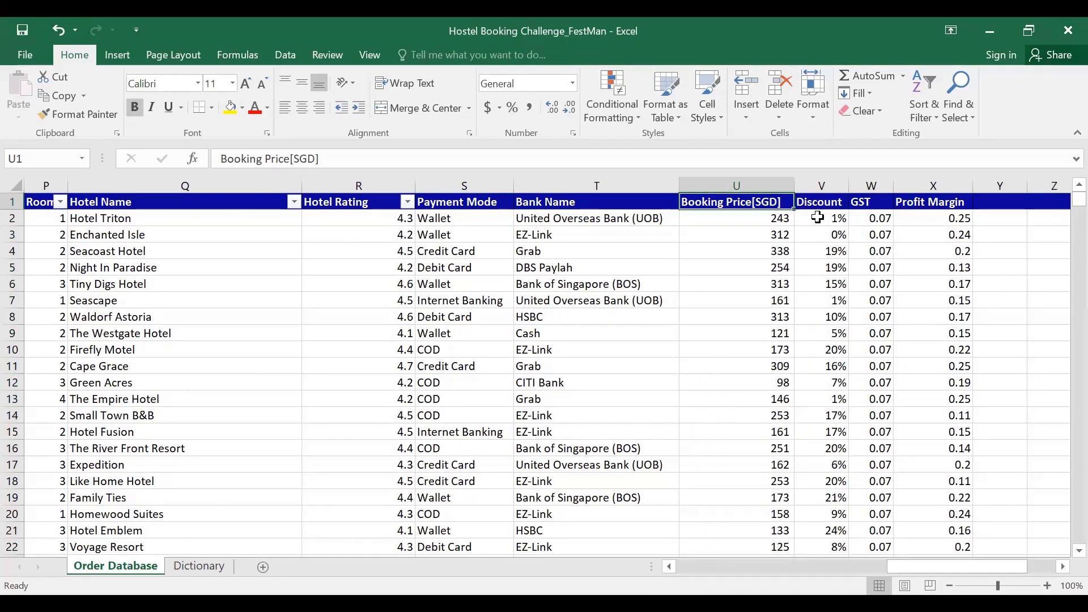
pyautogui.click(877, 217)
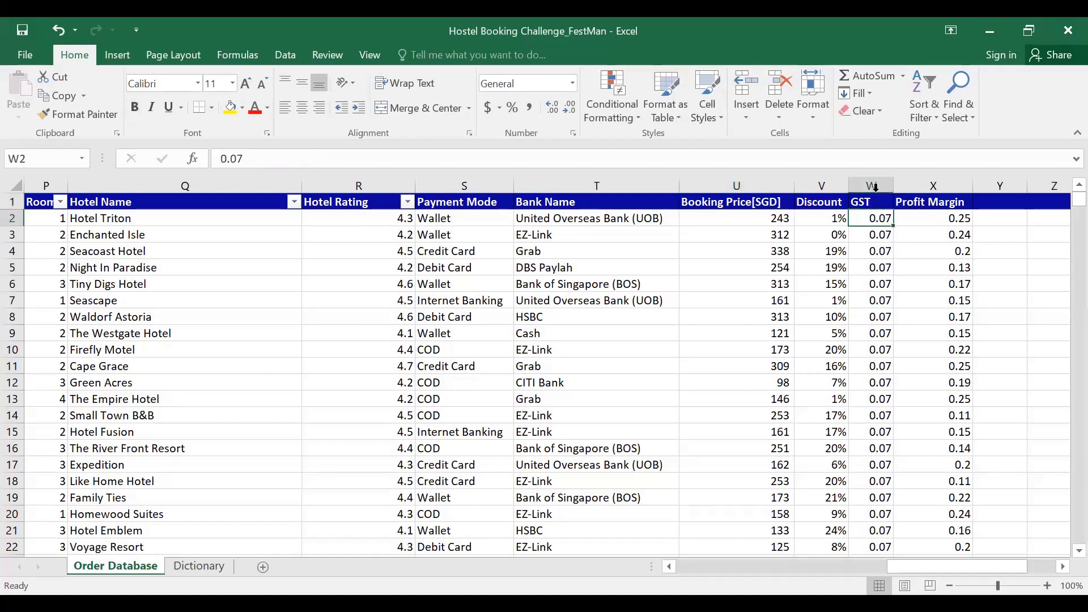
pyautogui.click(872, 186)
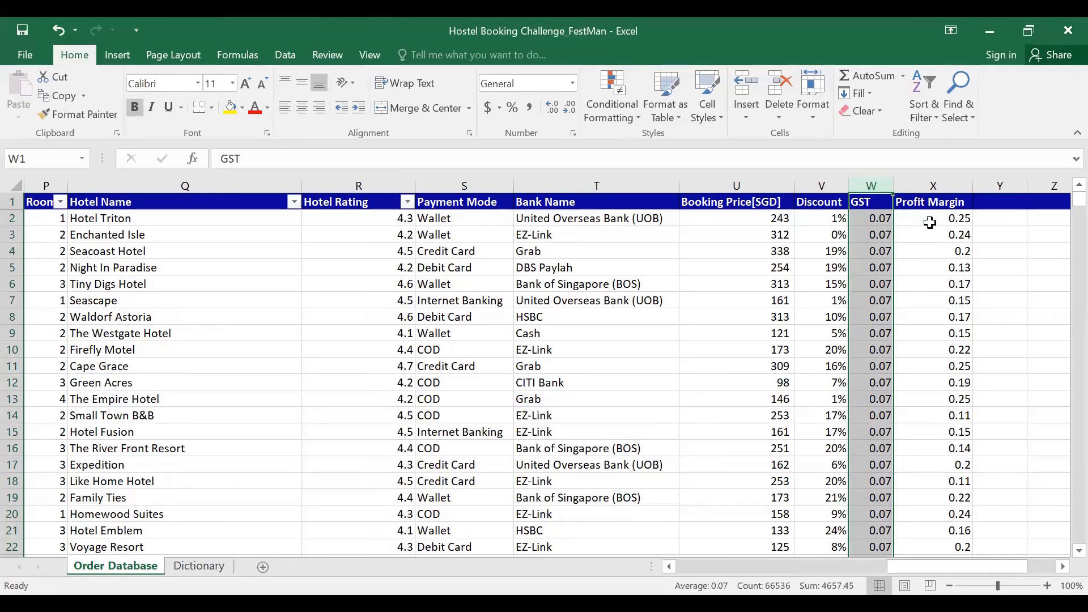
pyautogui.click(930, 248)
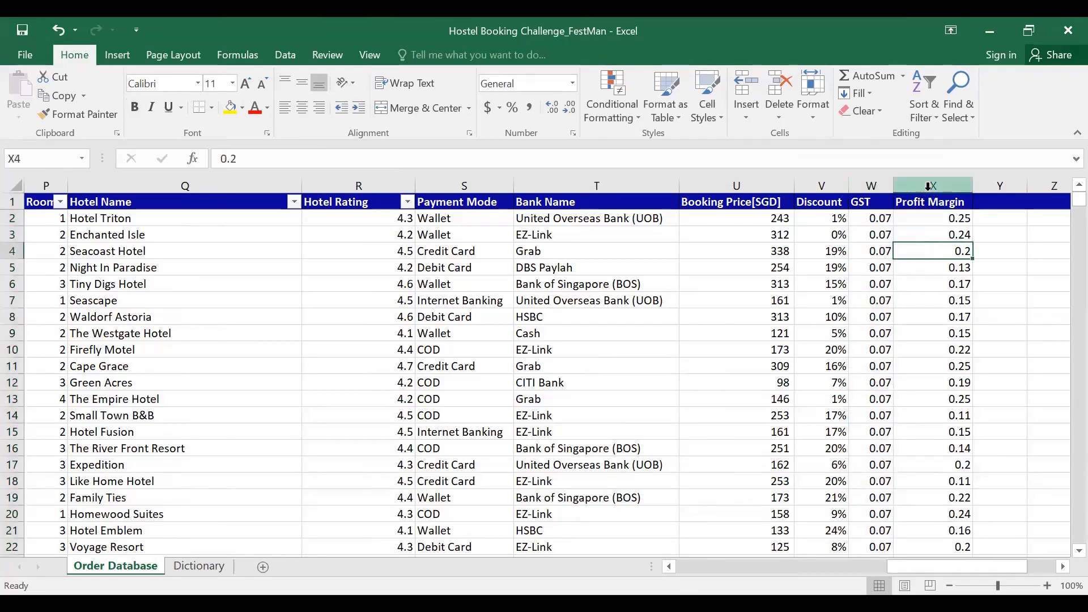
pyautogui.click(931, 198)
pyautogui.click(927, 221)
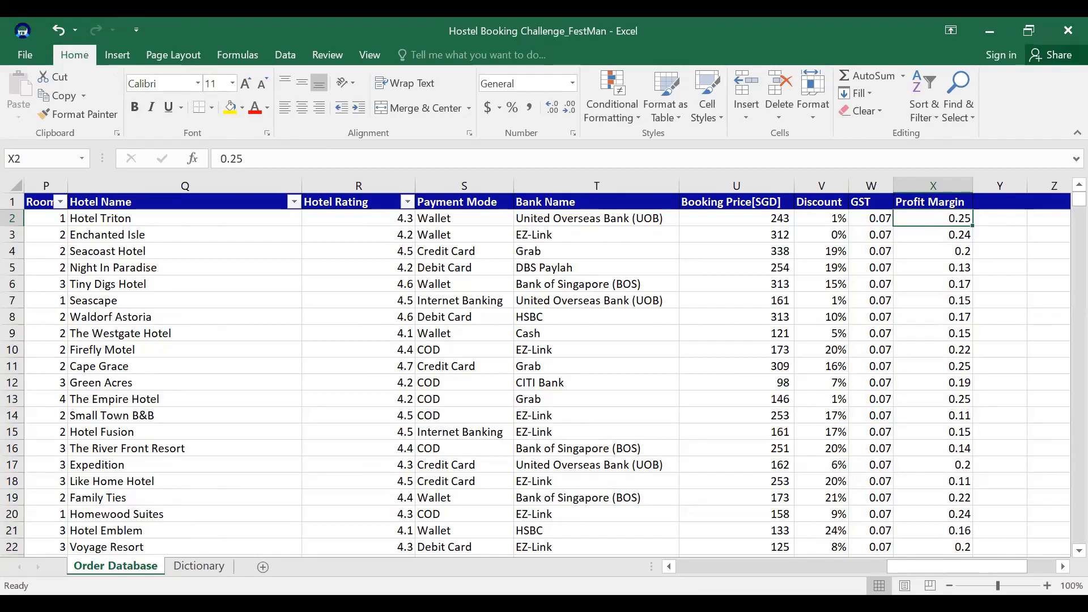
pyautogui.click(23, 31)
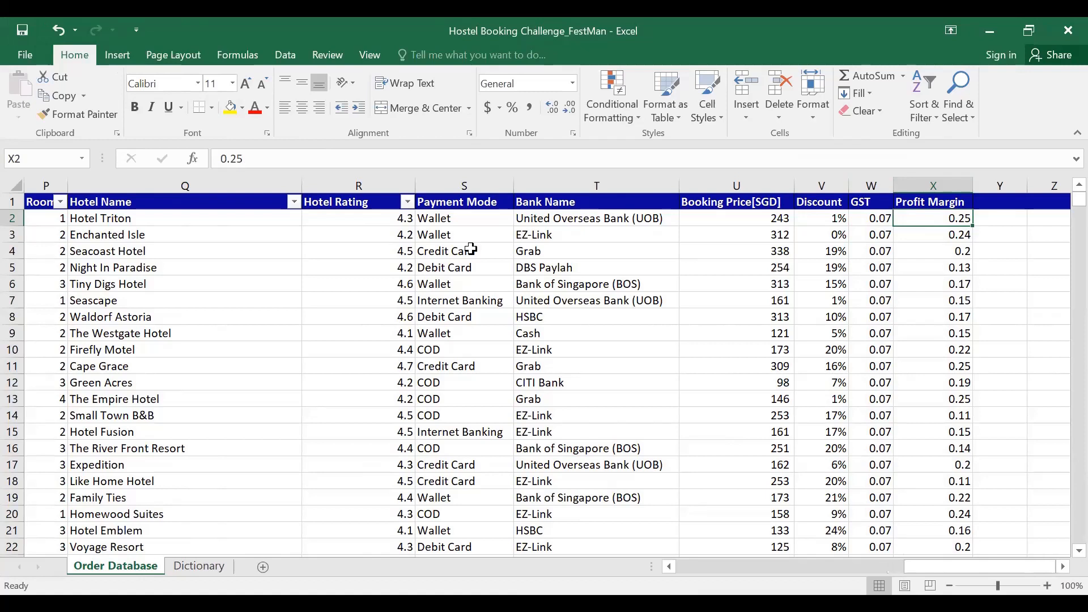
pyautogui.click(531, 294)
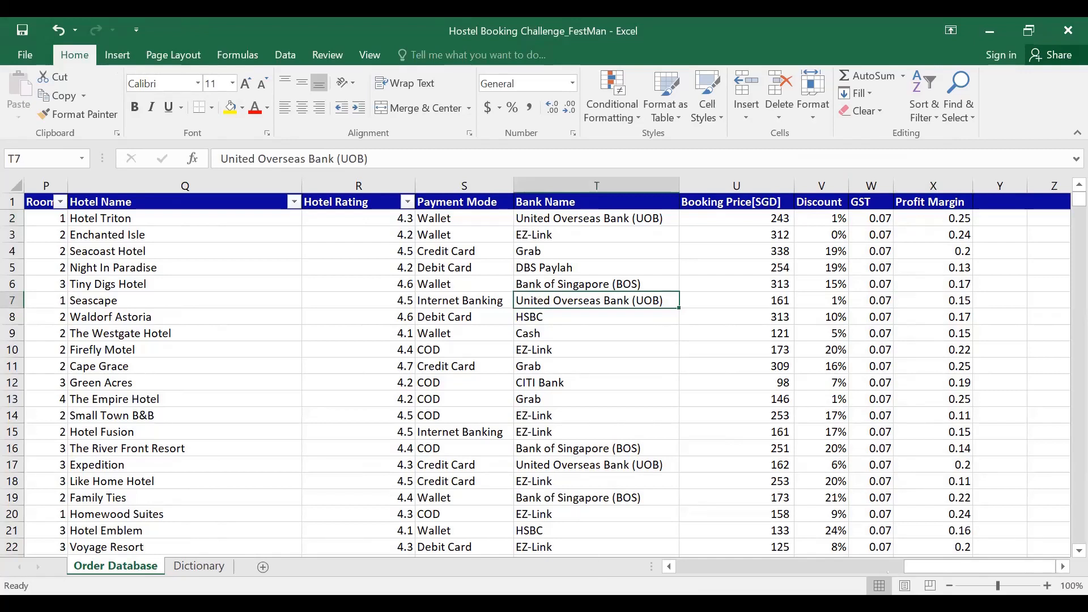
# Step: Switch to Power BI Desktop and open the complete list of Get Data sources to browse all connectors
pyautogui.hotkey('alt', 'Tab')
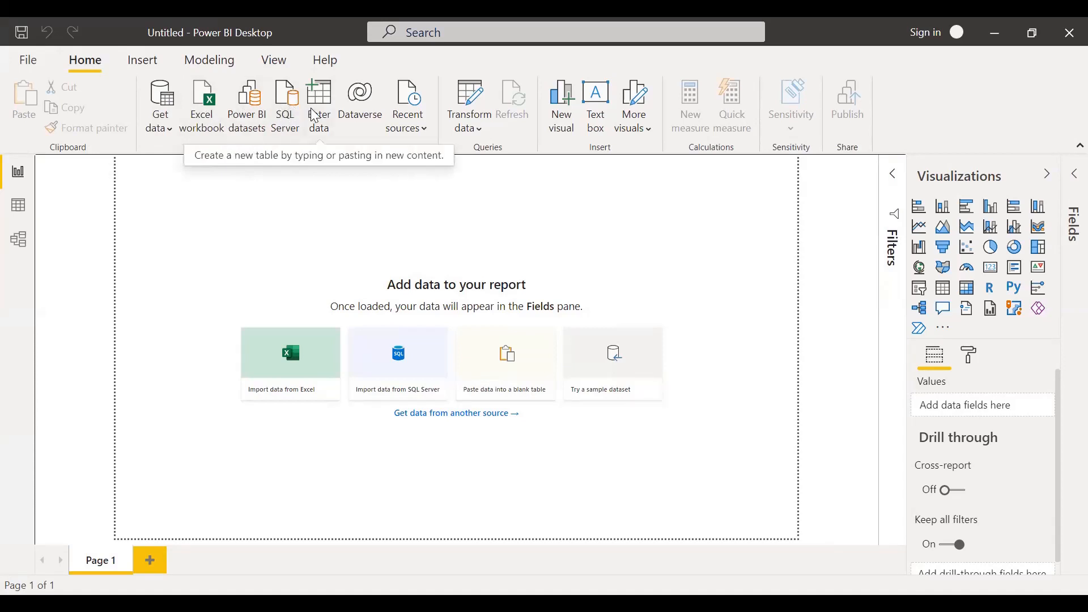
pyautogui.click(169, 135)
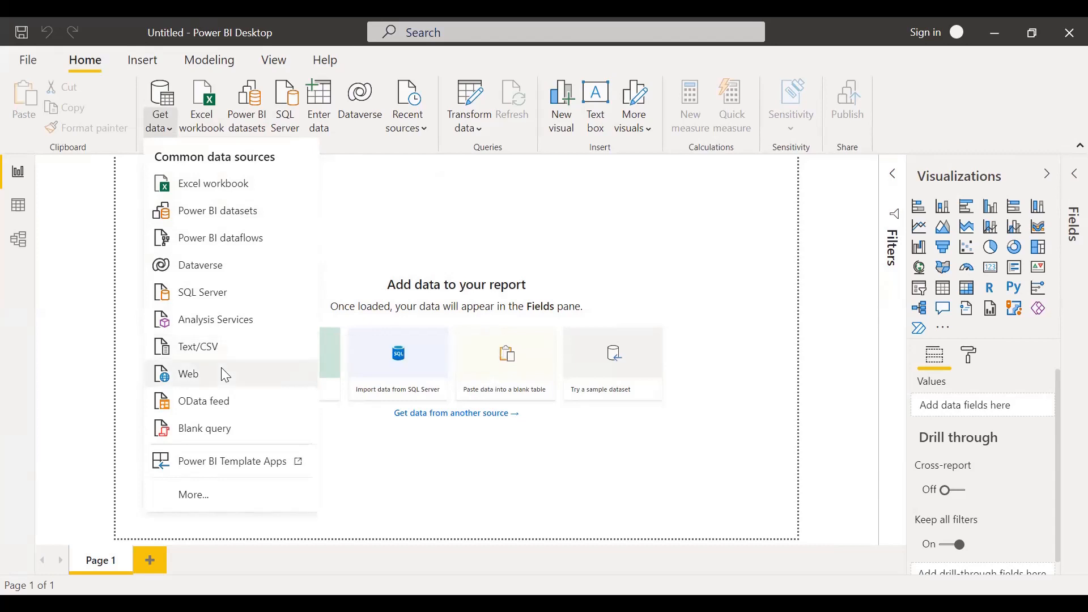
pyautogui.click(195, 496)
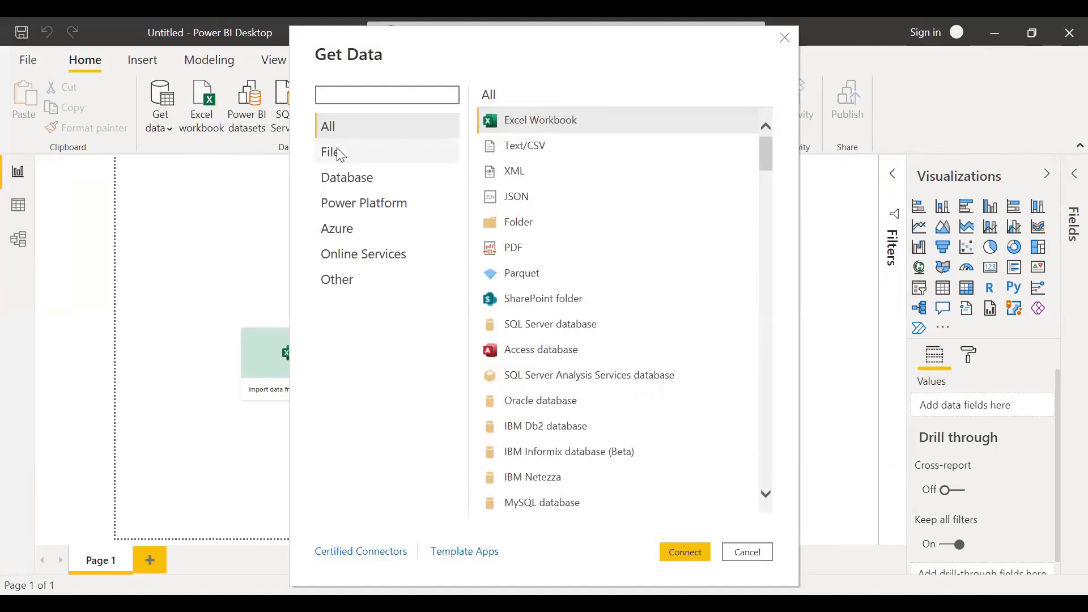
pyautogui.scroll(-7, 638, 170)
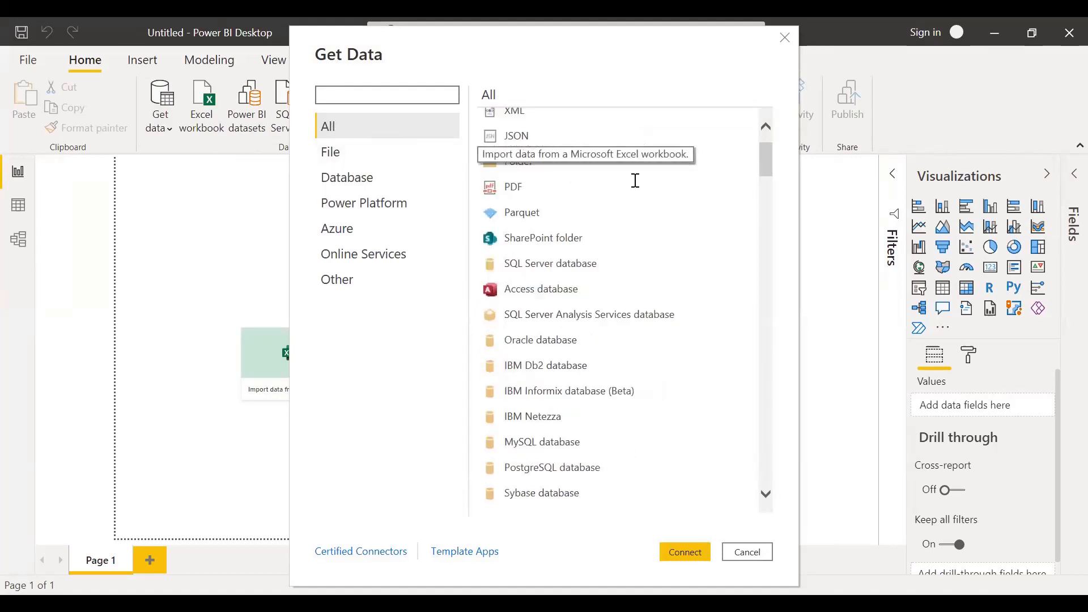
pyautogui.scroll(-1, 647, 297)
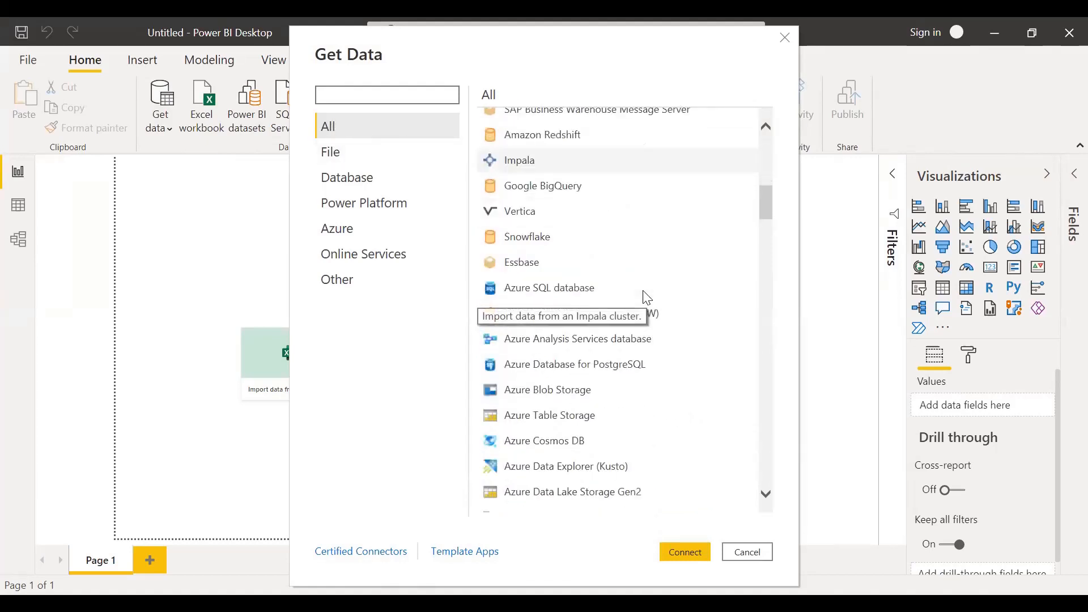
pyautogui.scroll(-3, 647, 299)
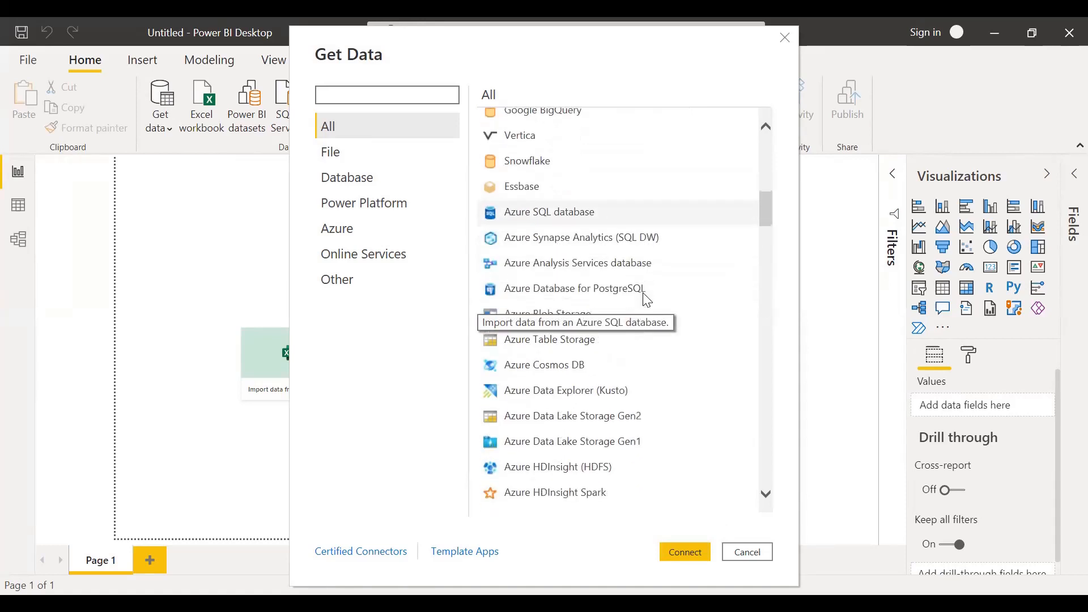
# Step: Examine the data sources offered in the File and Database categories
pyautogui.click(346, 162)
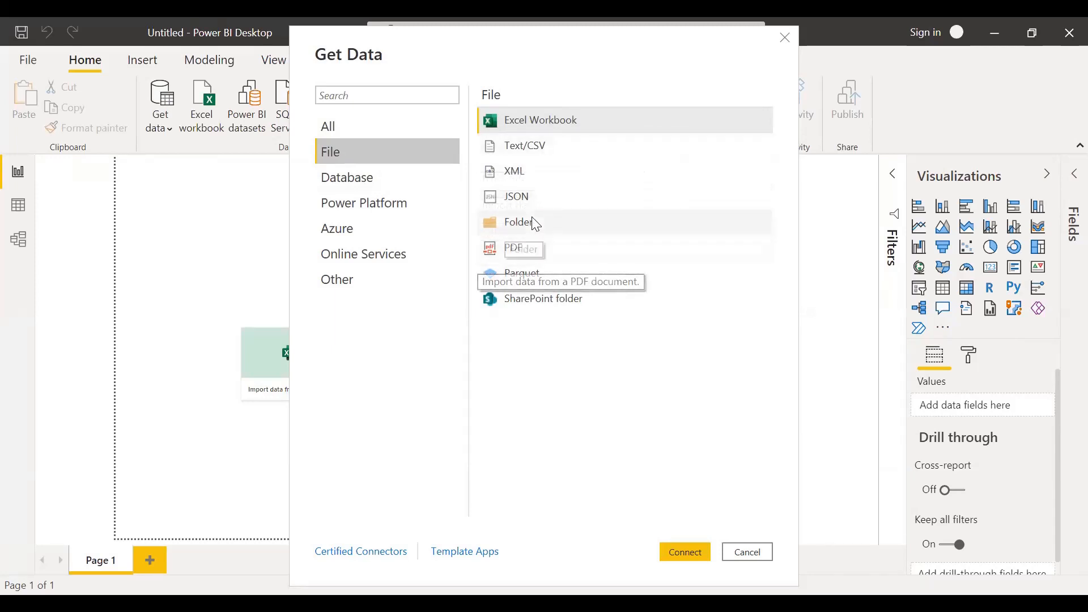
pyautogui.click(359, 179)
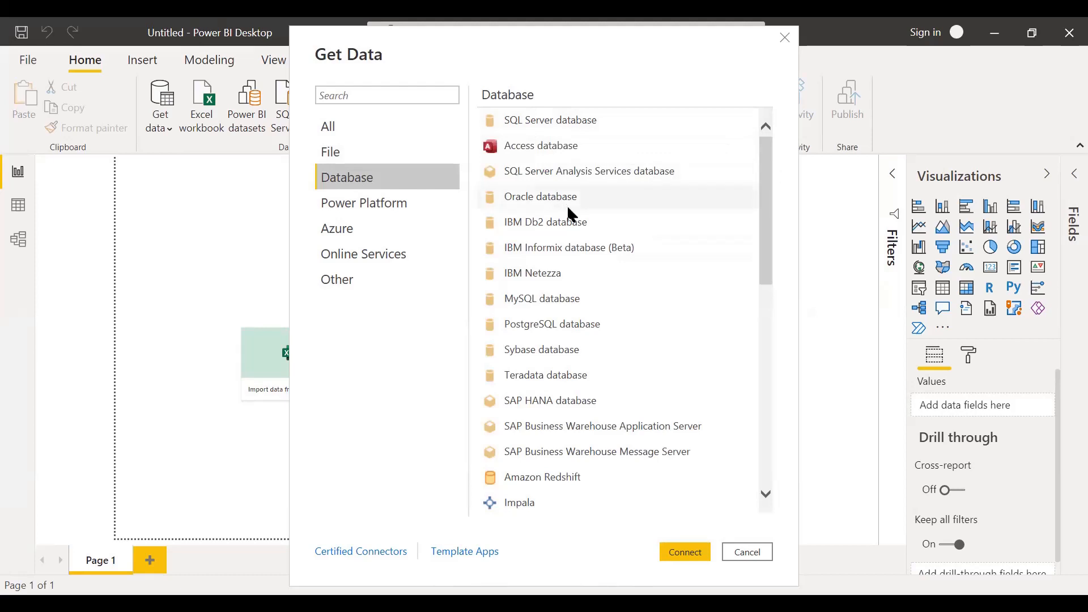
pyautogui.scroll(-5, 576, 238)
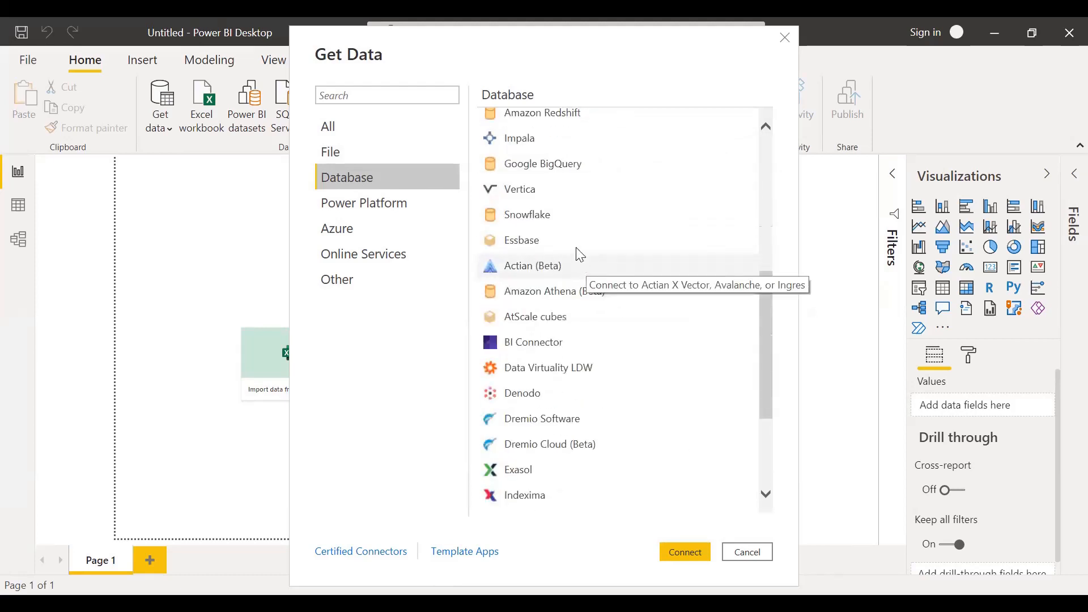
pyautogui.scroll(4, 578, 250)
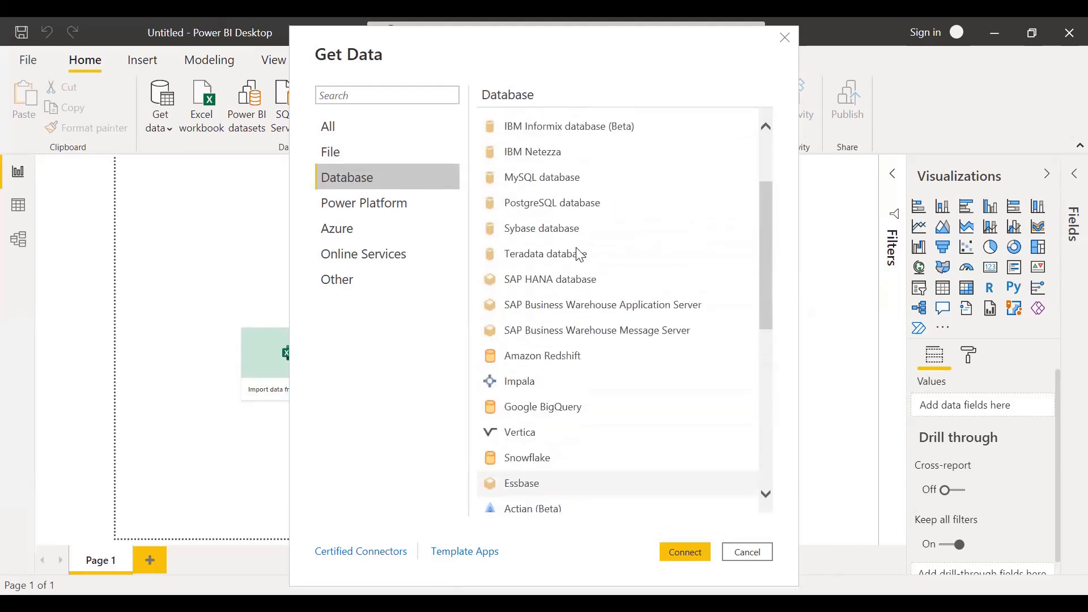
pyautogui.scroll(2, 589, 233)
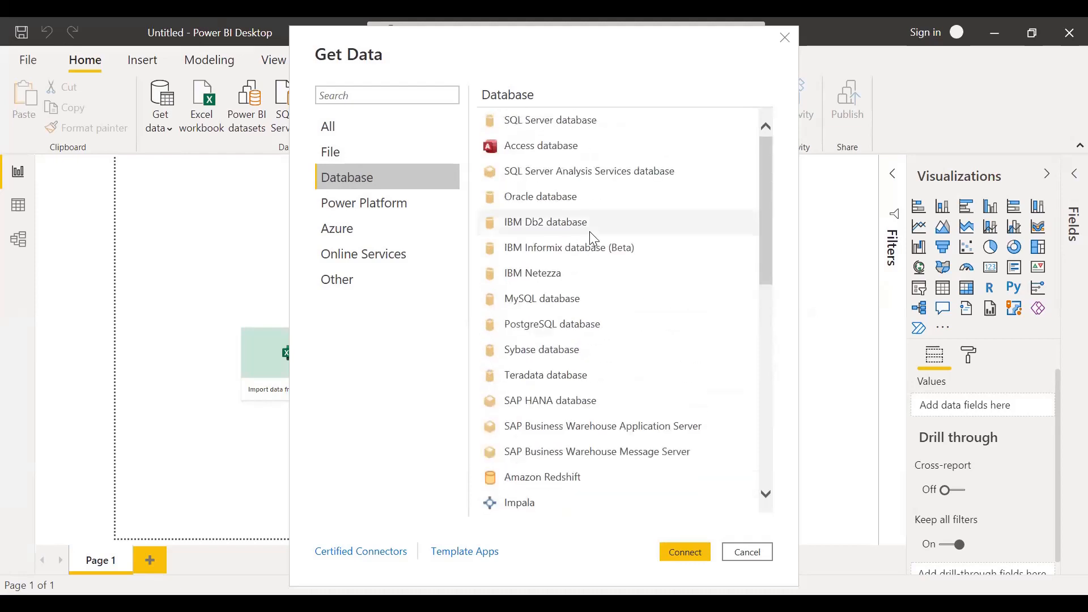
pyautogui.scroll(-2, 597, 289)
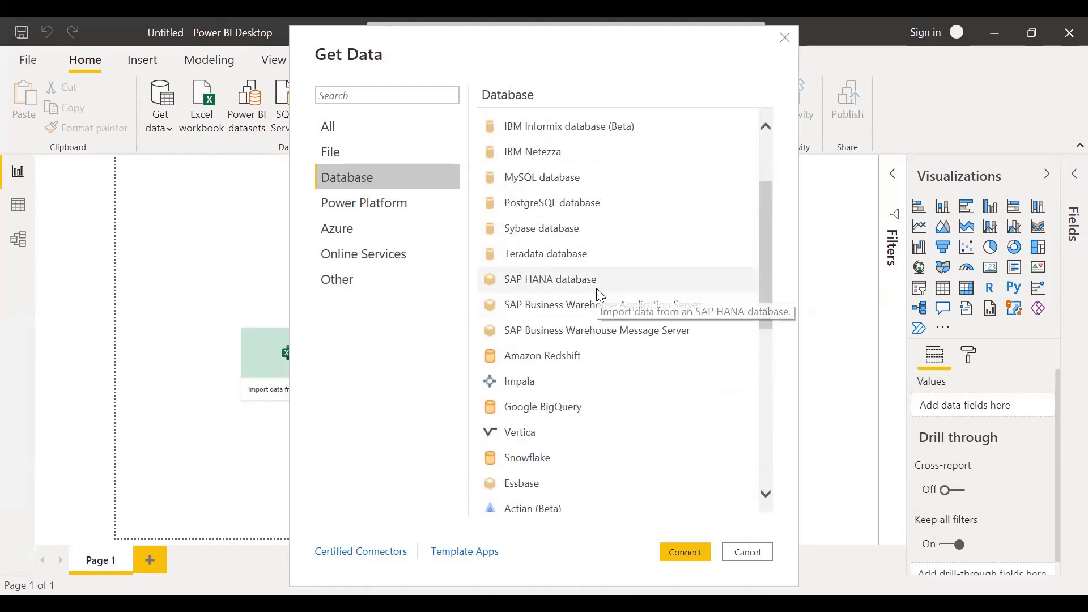
pyautogui.scroll(2, 561, 192)
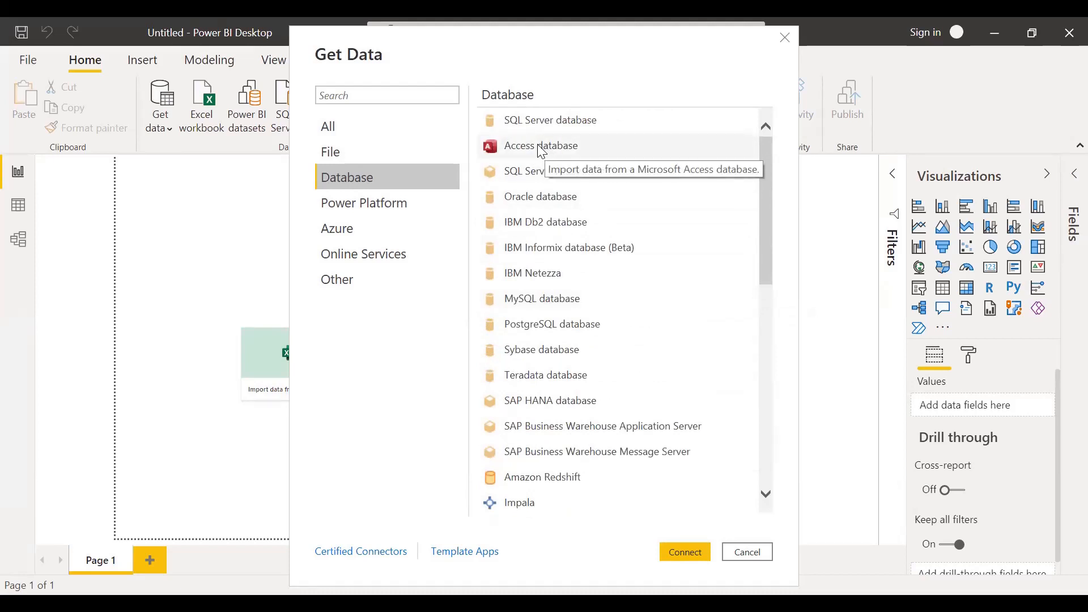
# Step: Examine the data sources offered in the Power Platform, Azure, Online Services and Other categories
pyautogui.click(408, 204)
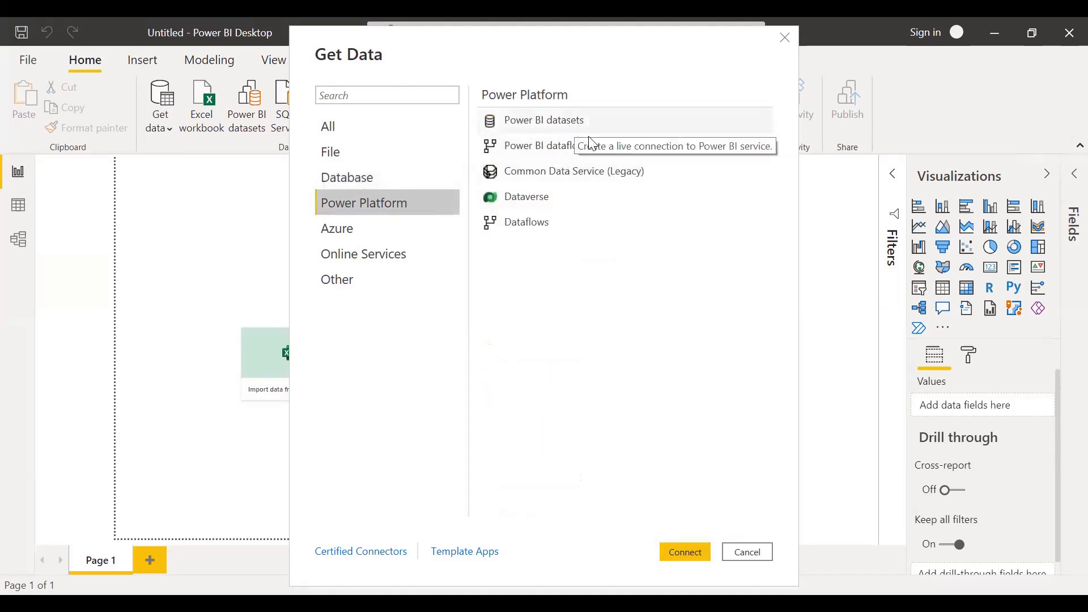
pyautogui.click(363, 230)
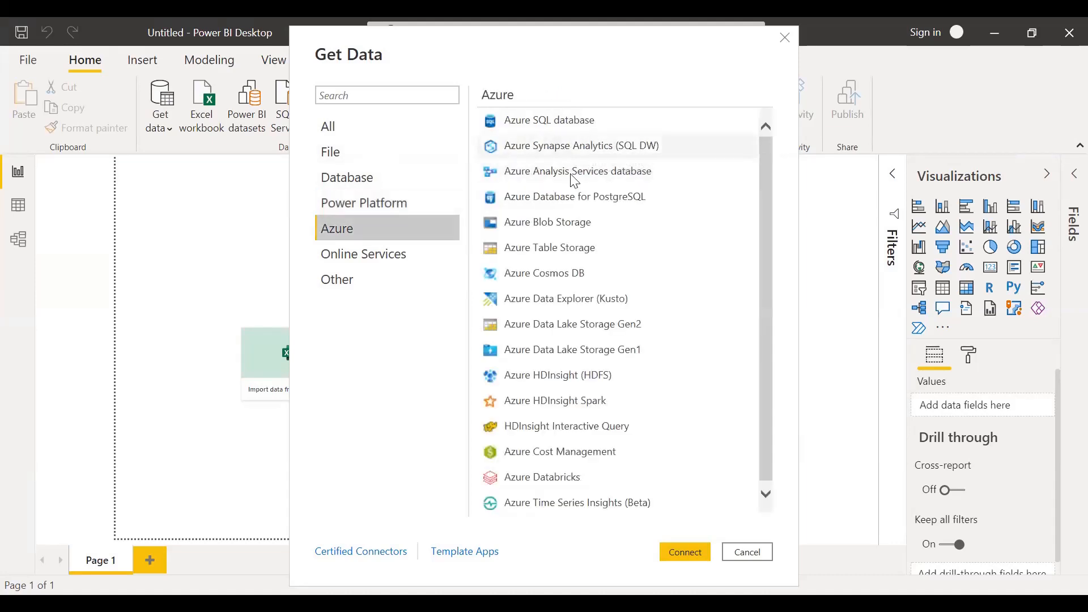
pyautogui.scroll(-1, 575, 249)
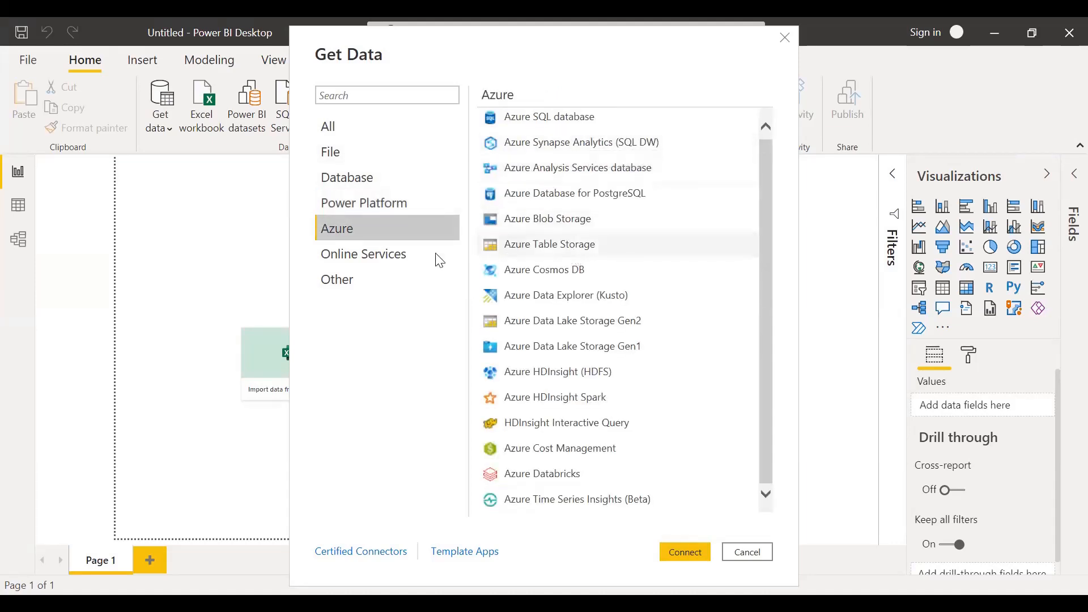
pyautogui.click(391, 260)
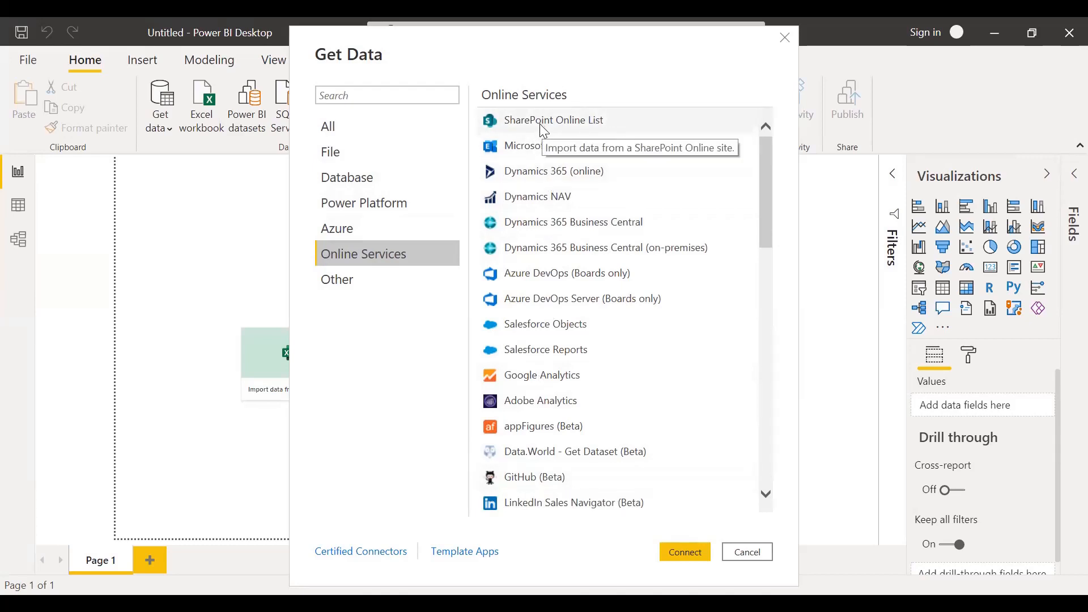
pyautogui.click(337, 290)
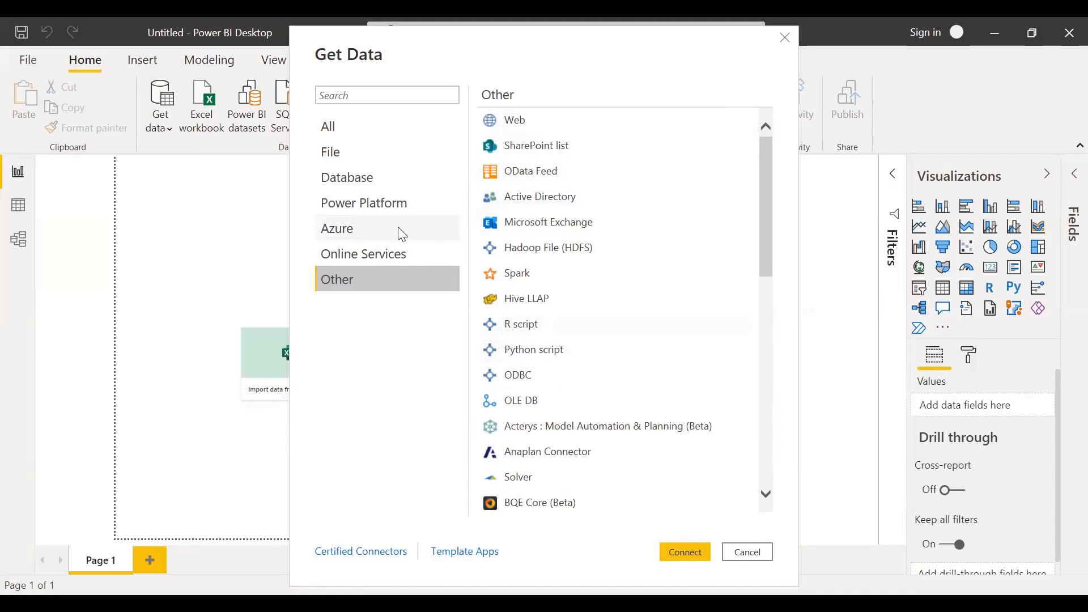
# Step: Connect to the Excel workbook Hostel Booking Challenge_FestMan on the Desktop as the data source
pyautogui.click(357, 153)
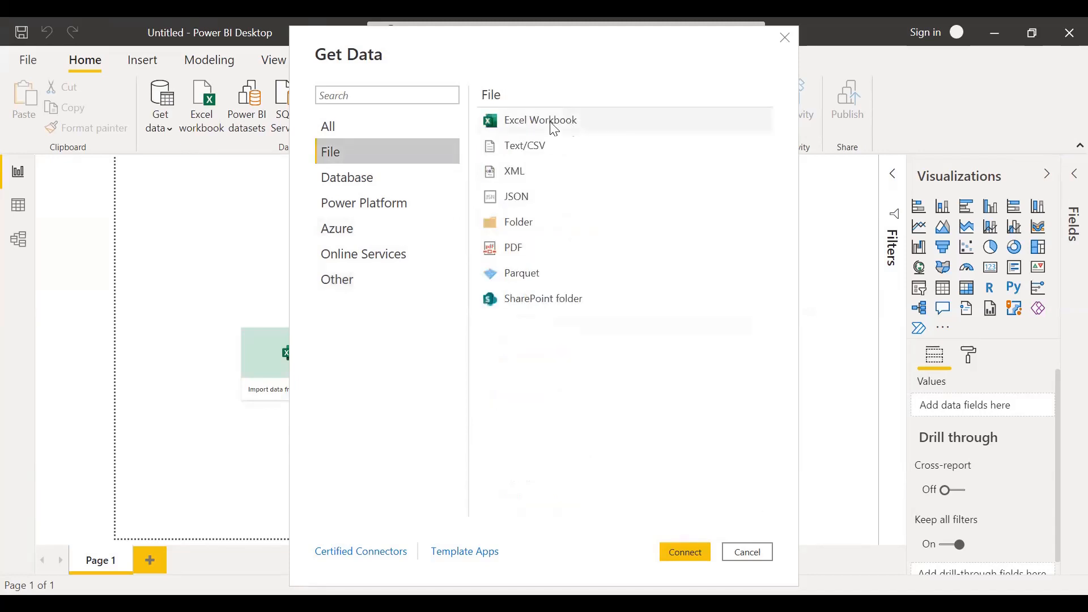
pyautogui.click(602, 128)
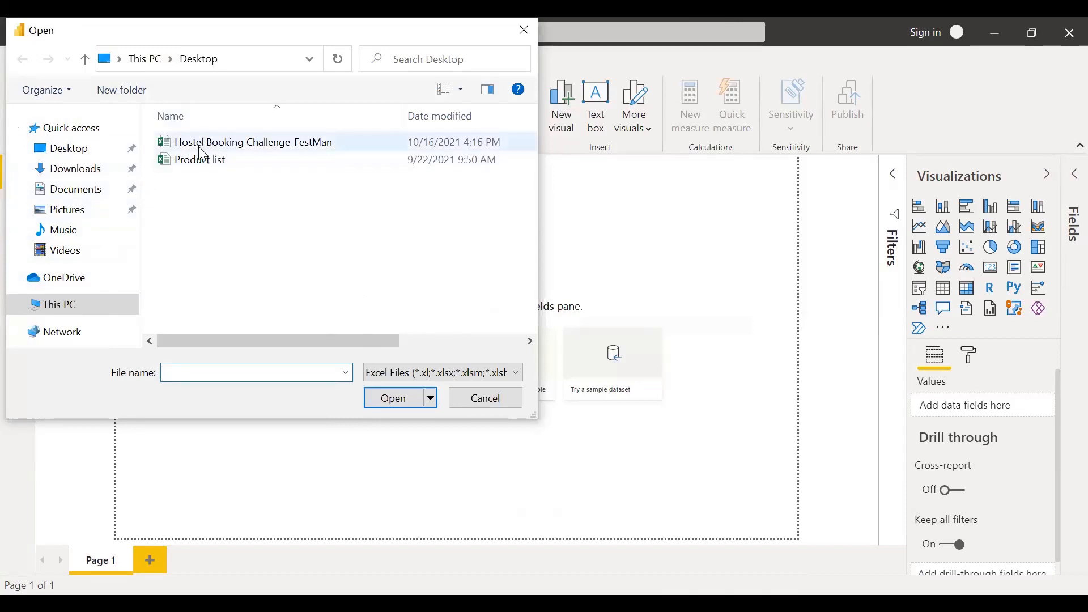
pyautogui.click(267, 145)
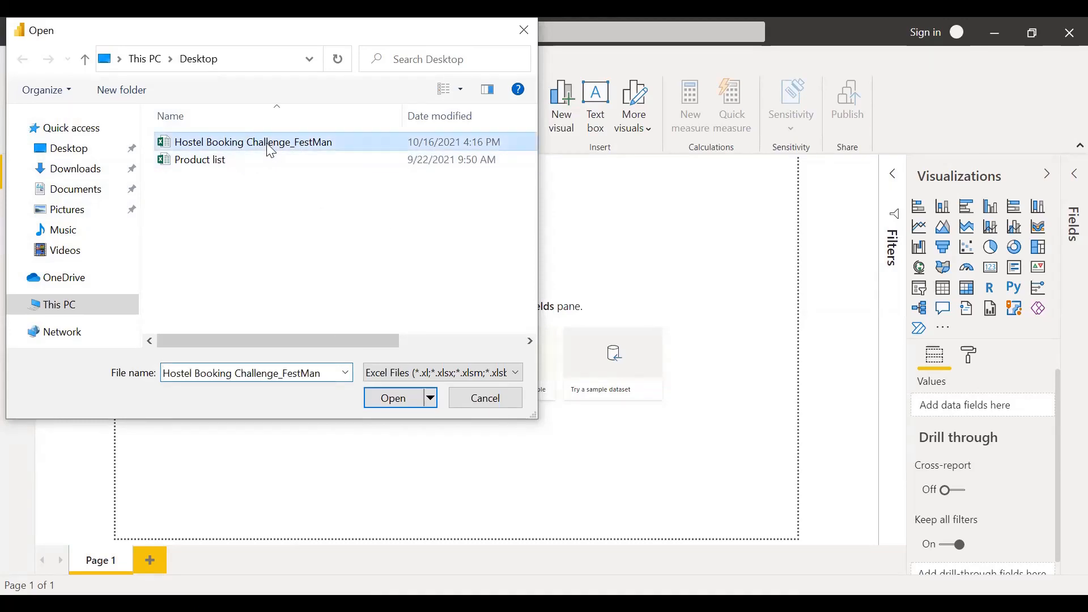
pyautogui.click(395, 404)
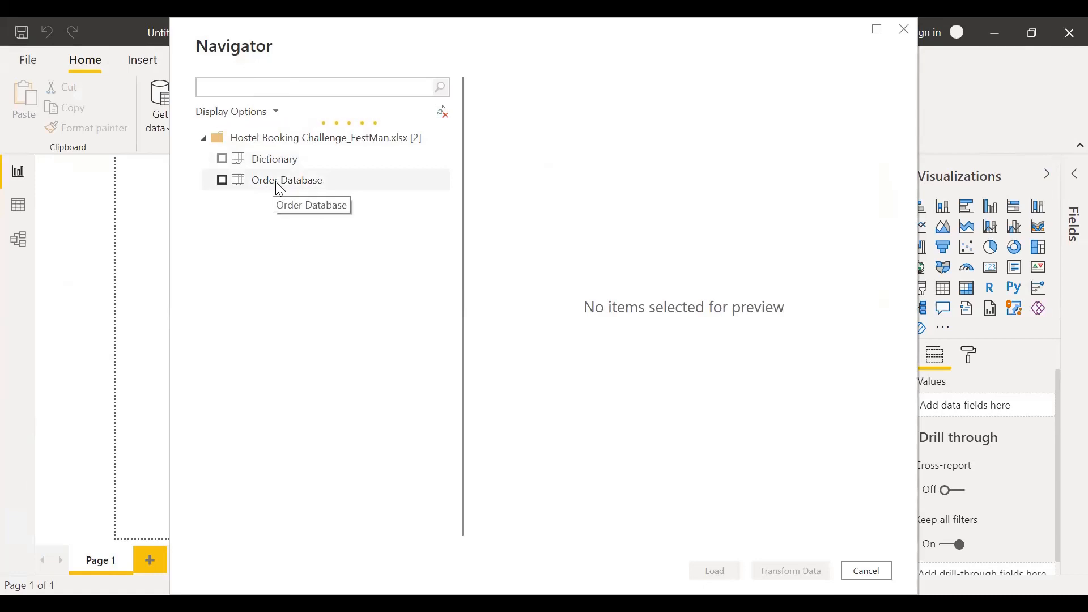
pyautogui.click(223, 180)
pyautogui.click(221, 161)
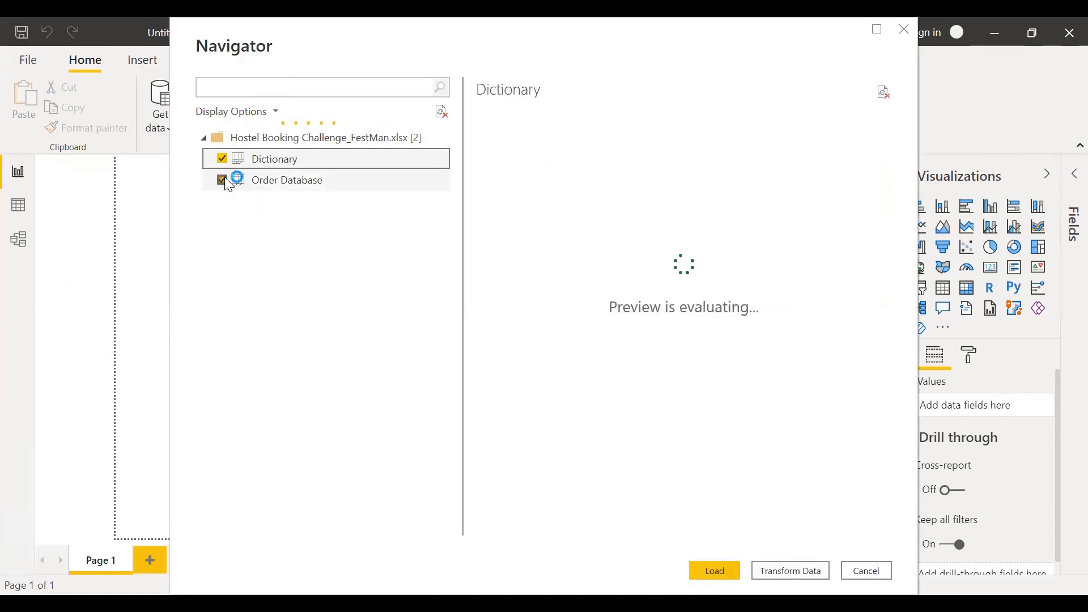
pyautogui.click(222, 180)
pyautogui.click(223, 159)
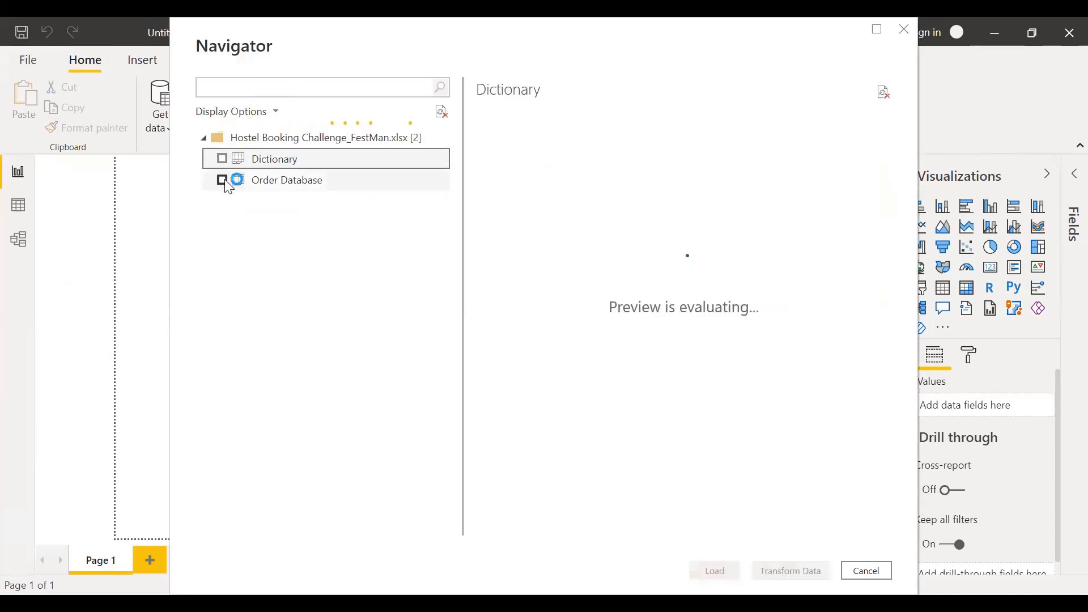
# Step: Preview the contents of the Order Database and Dictionary sheets, including further columns of Order Database
pyautogui.click(223, 180)
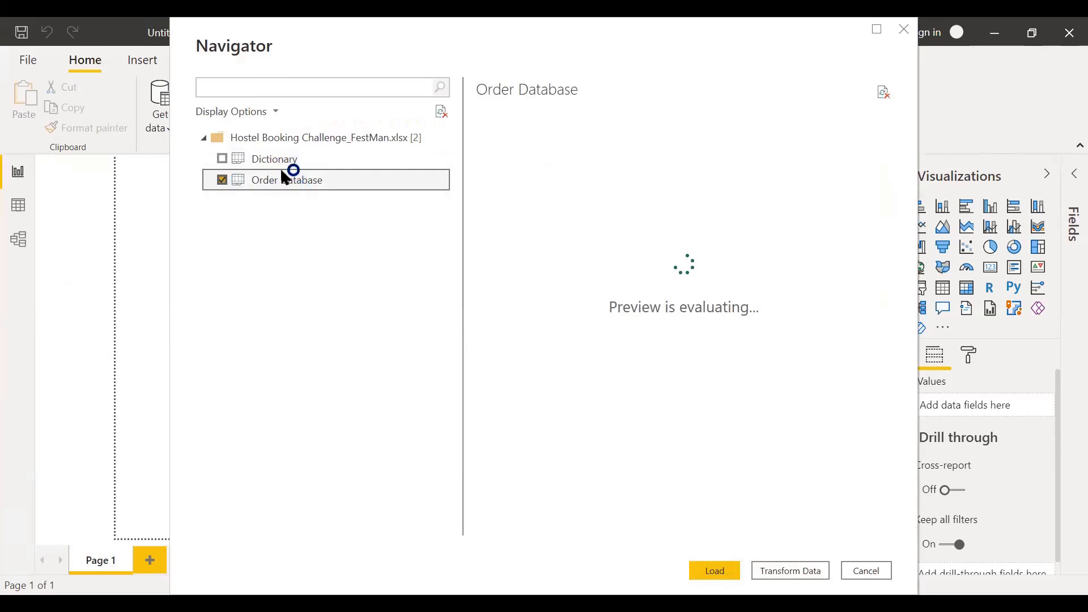
pyautogui.click(281, 161)
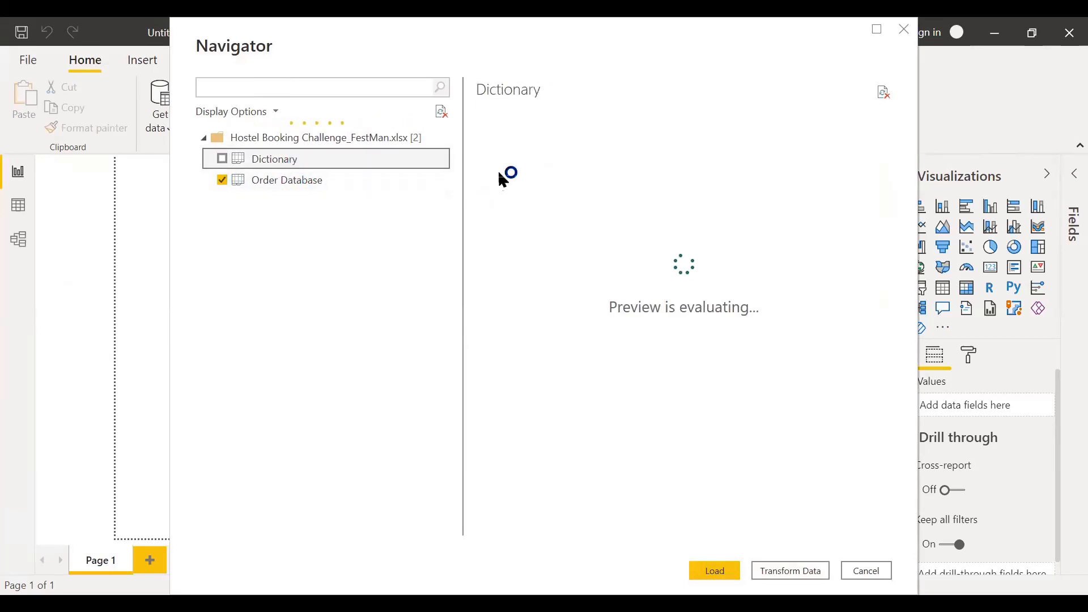
pyautogui.click(223, 180)
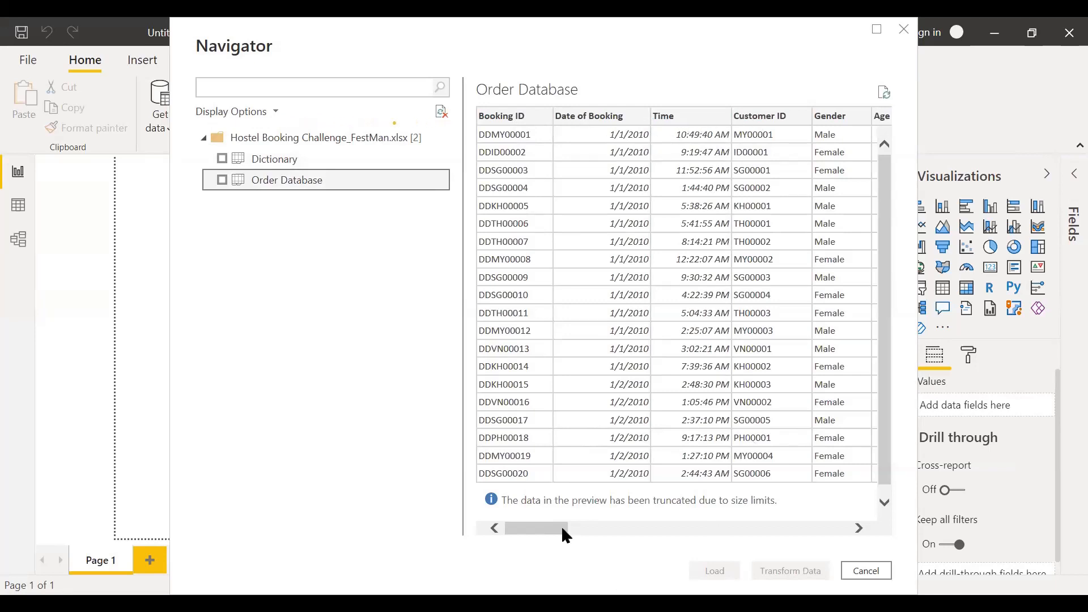
pyautogui.moveTo(563, 530); pyautogui.dragTo(612, 518)
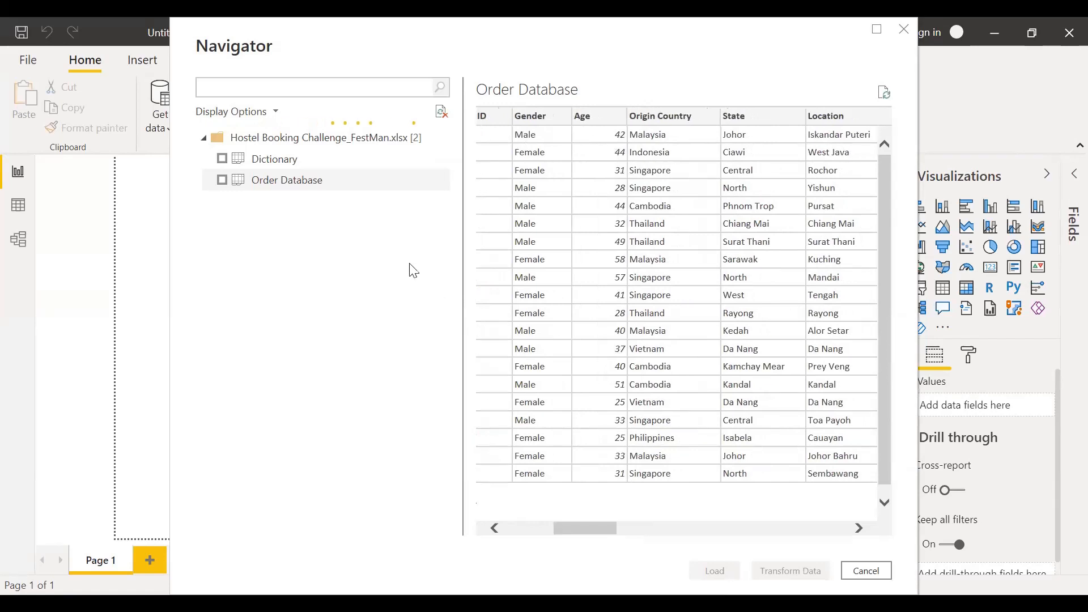
pyautogui.click(304, 164)
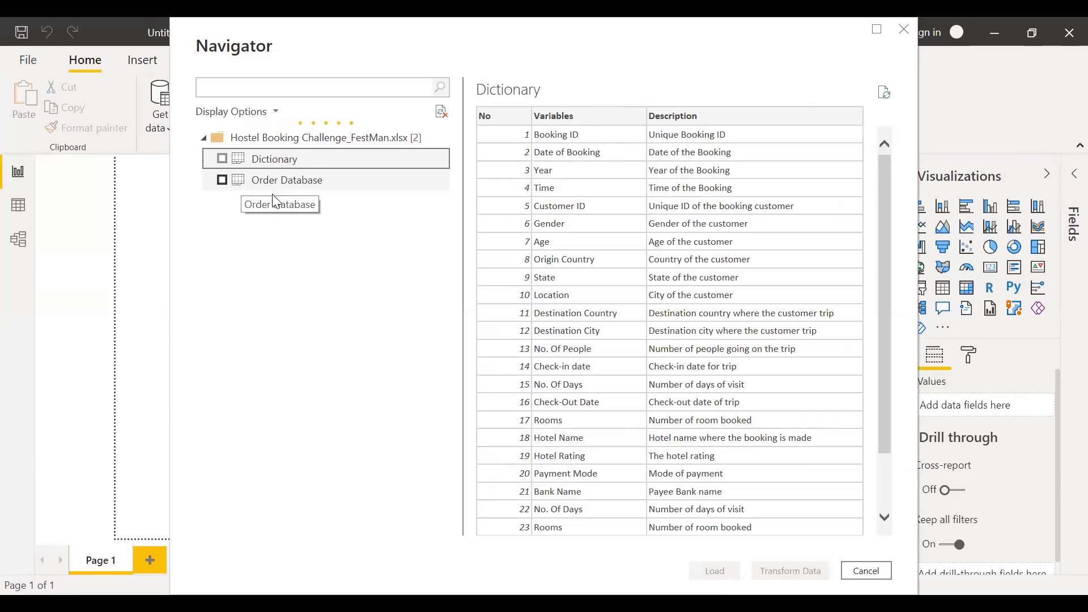
# Step: Select only the Order Database sheet for import and open it in the Power Query Editor for transformation
pyautogui.click(222, 181)
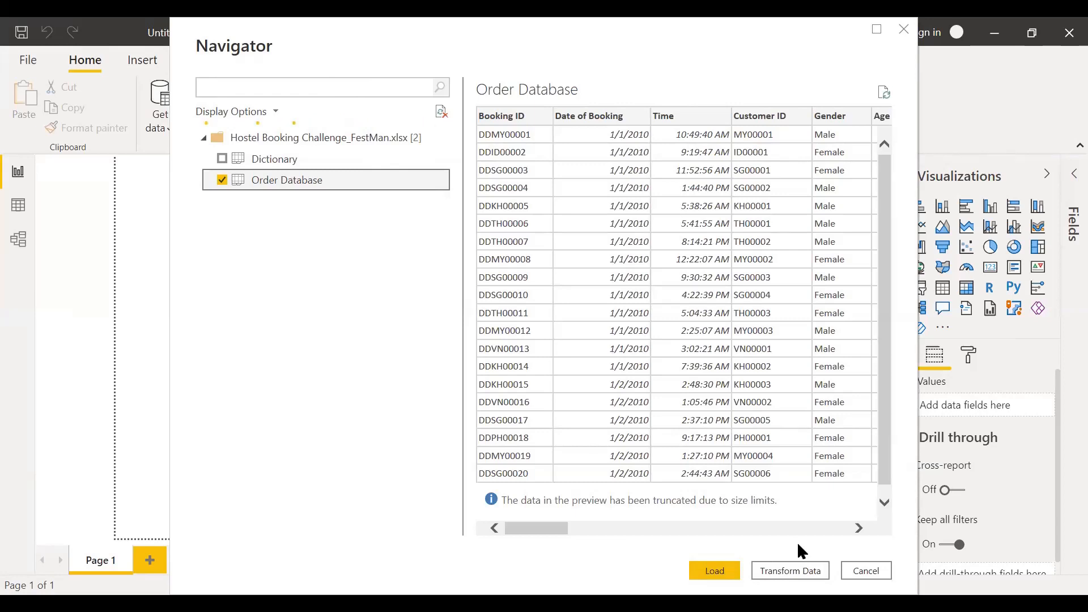
pyautogui.click(805, 575)
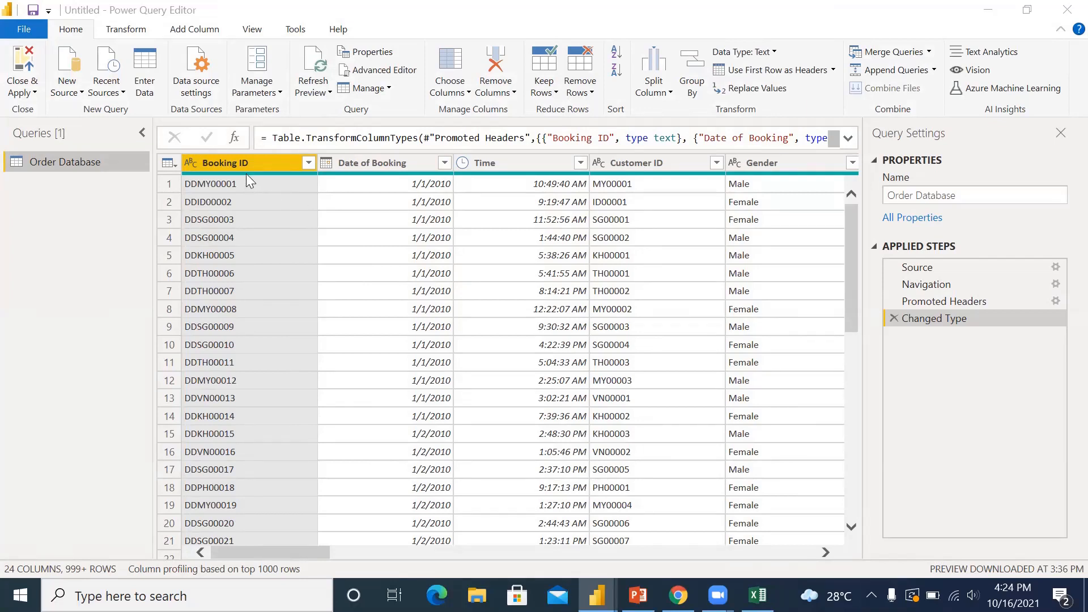
# Step: Check the Booking ID column's quality summary and its available data types
pyautogui.moveTo(247, 180)
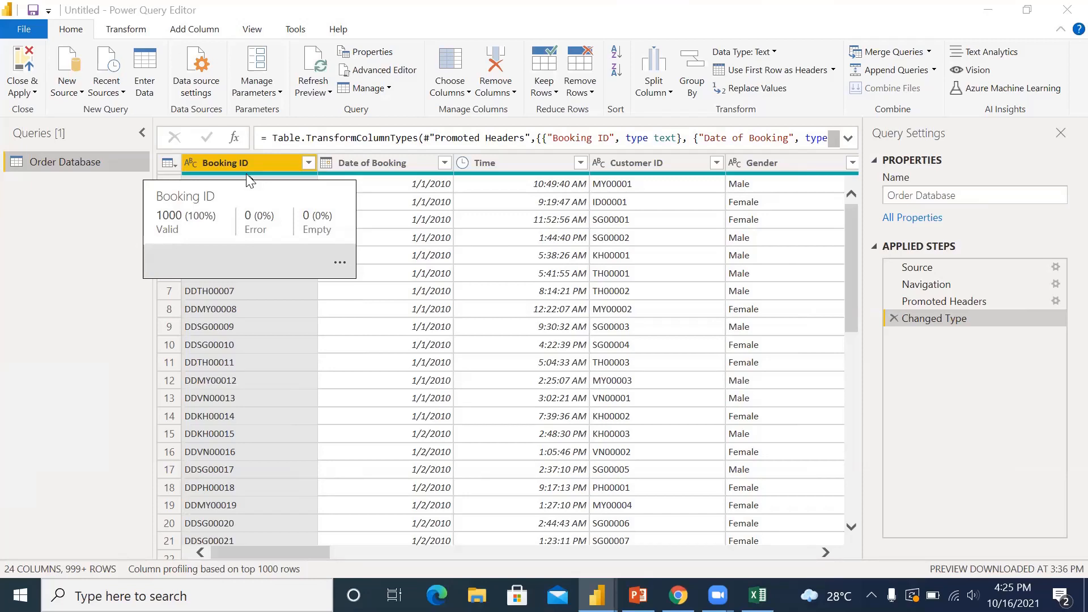
pyautogui.click(422, 238)
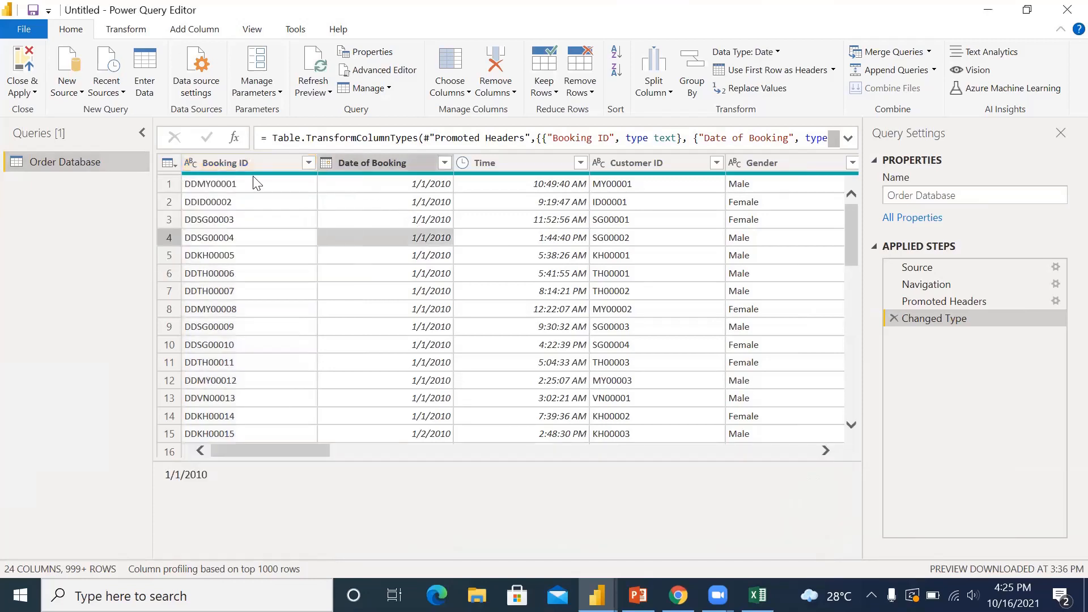
pyautogui.click(189, 166)
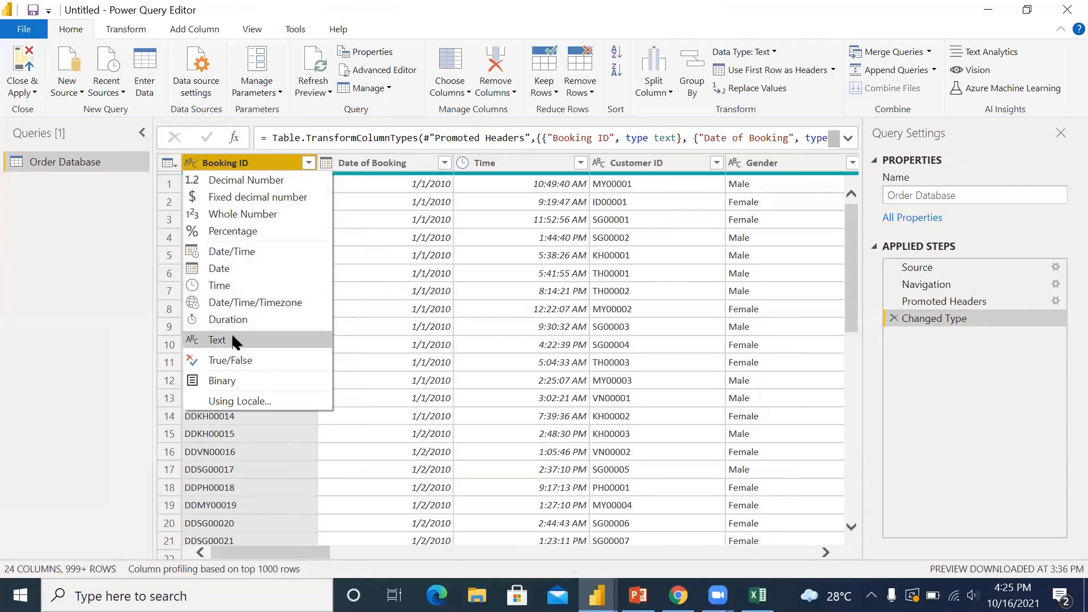
pyautogui.click(239, 434)
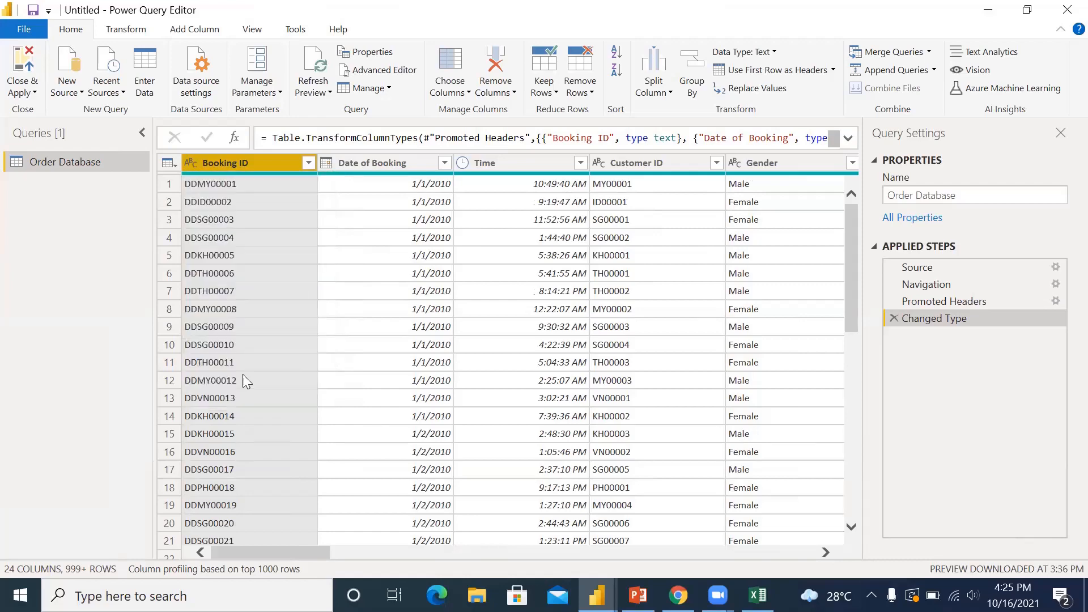
# Step: Inspect the Booking ID, Date of Booking and Time columns and their assigned data types
pyautogui.click(233, 206)
pyautogui.scroll(1, 234, 204)
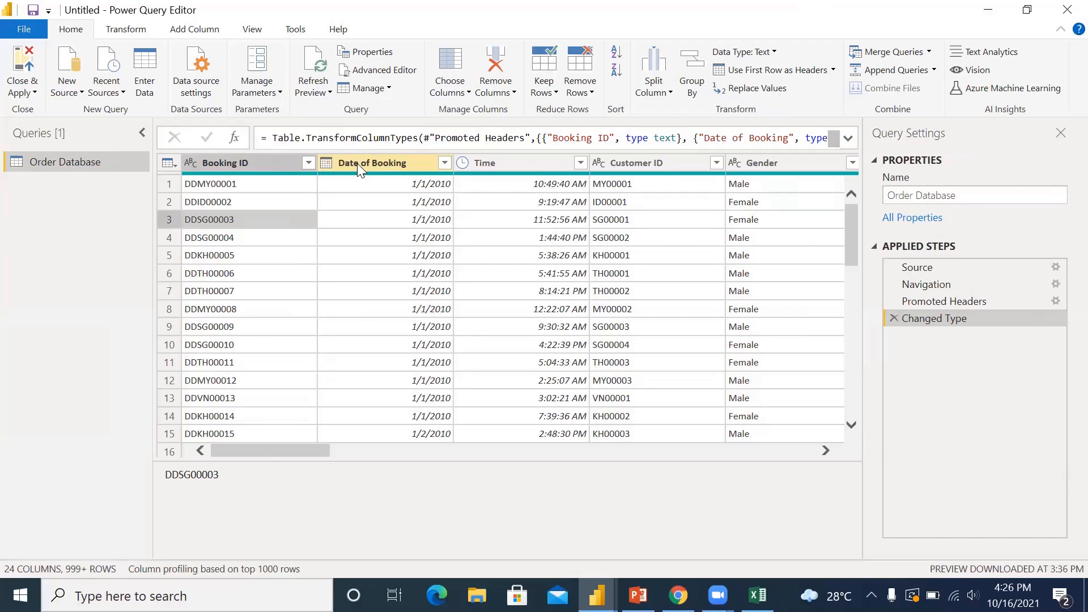
pyautogui.click(408, 78)
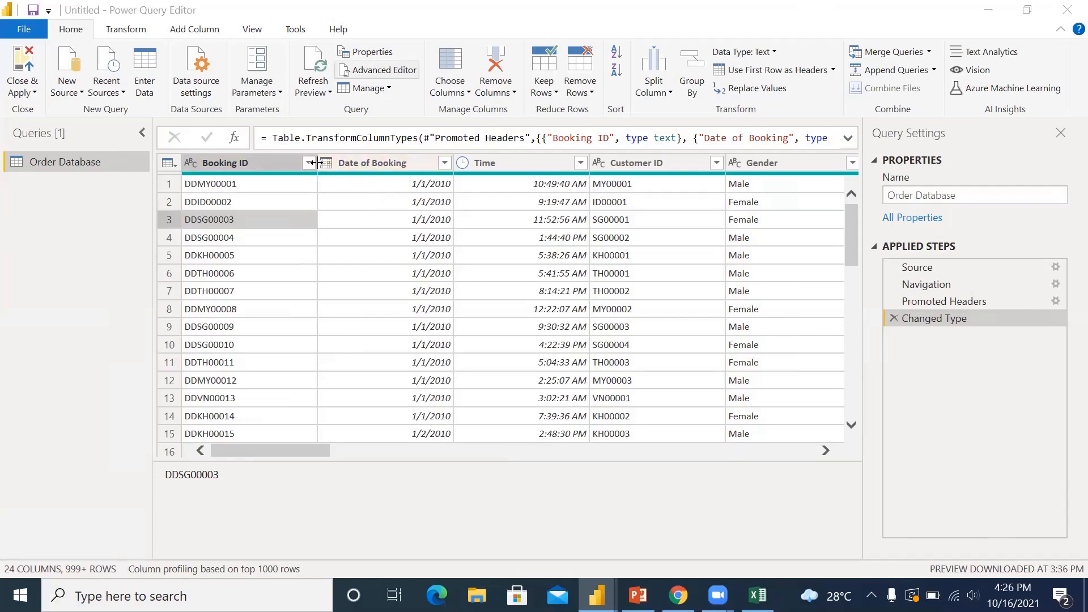
pyautogui.click(416, 204)
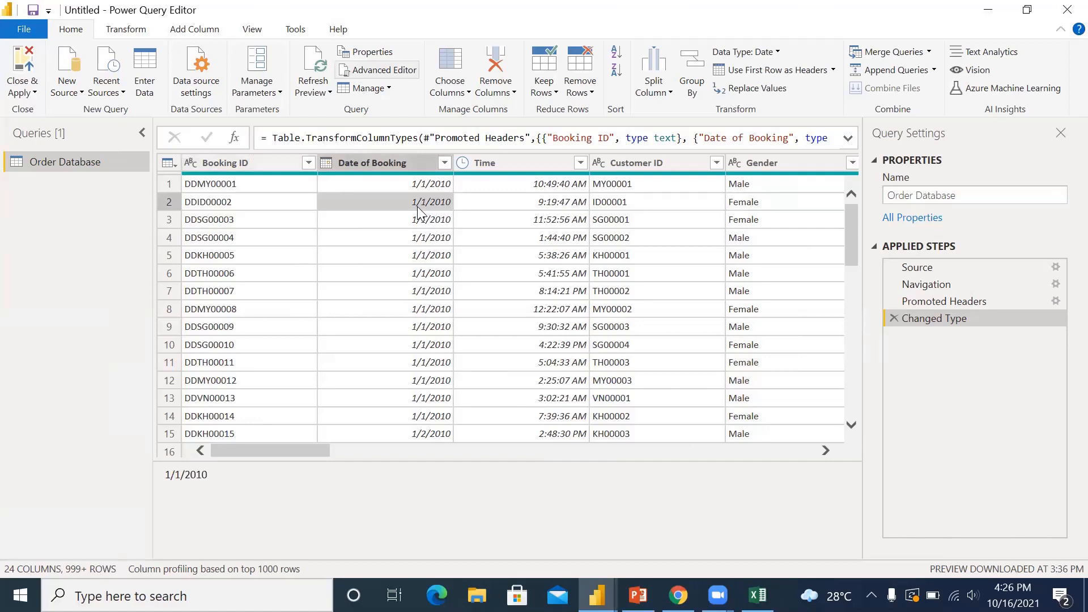
pyautogui.click(522, 186)
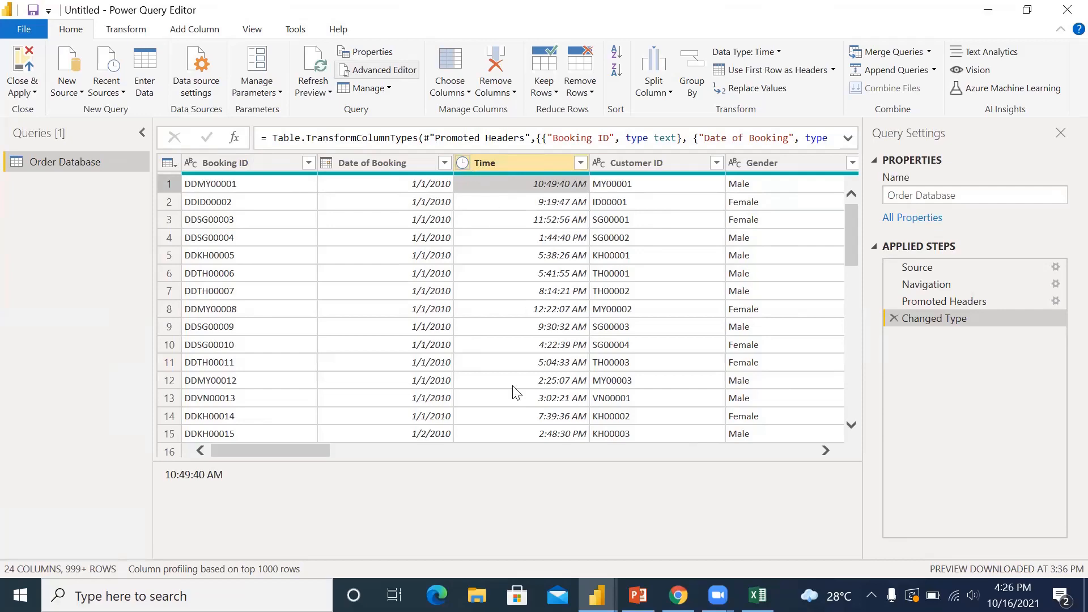
# Step: Check the data types of the columns from Customer ID through GST, including the types available for Booking Price[SGD]
pyautogui.moveTo(325, 449); pyautogui.dragTo(370, 334)
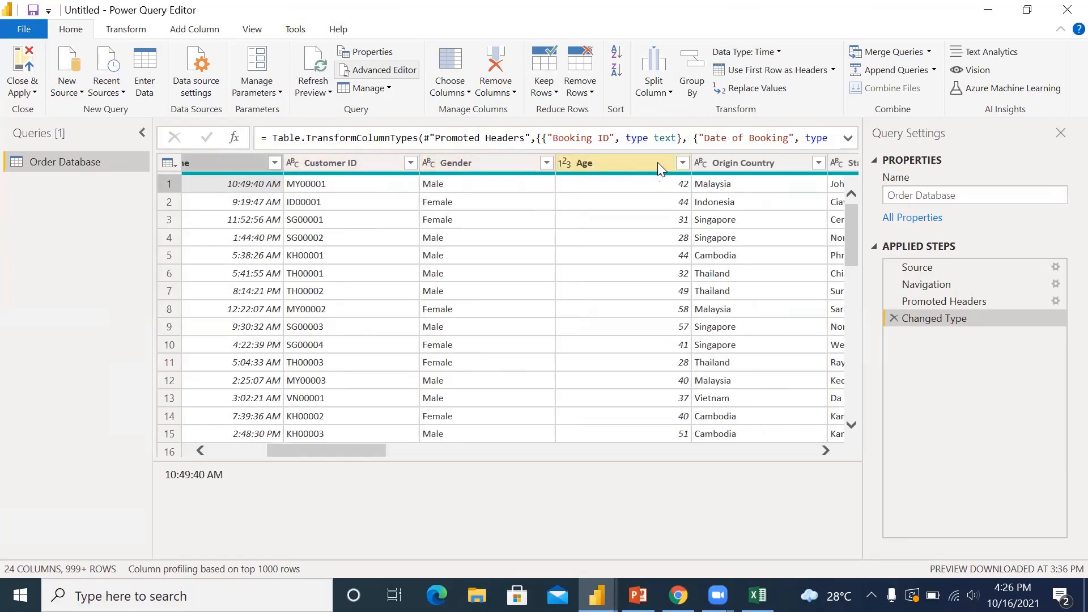
pyautogui.moveTo(383, 451); pyautogui.dragTo(433, 452)
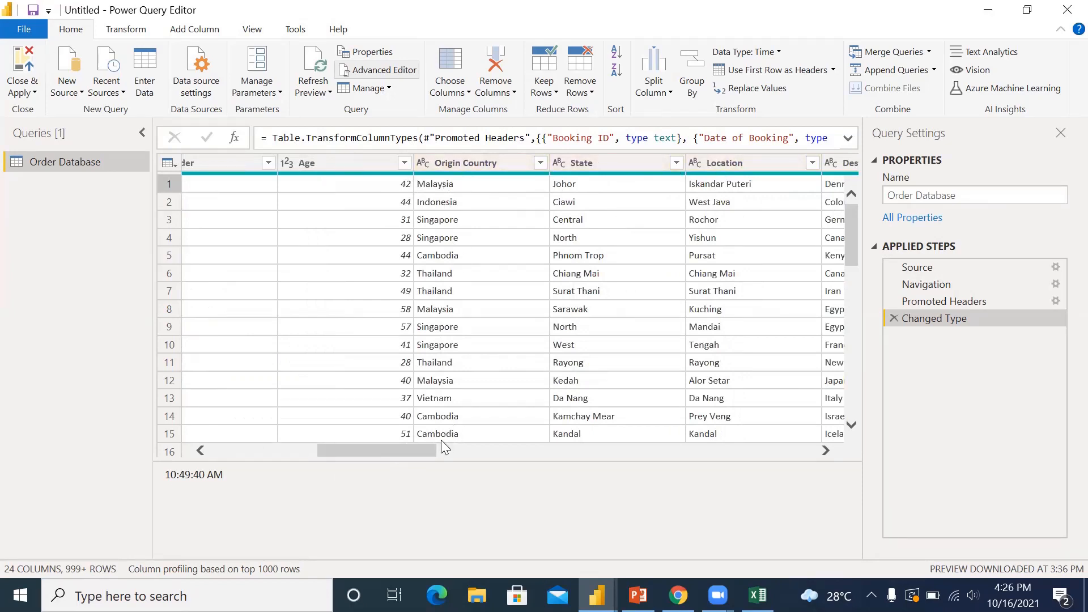
pyautogui.moveTo(420, 447); pyautogui.dragTo(507, 447)
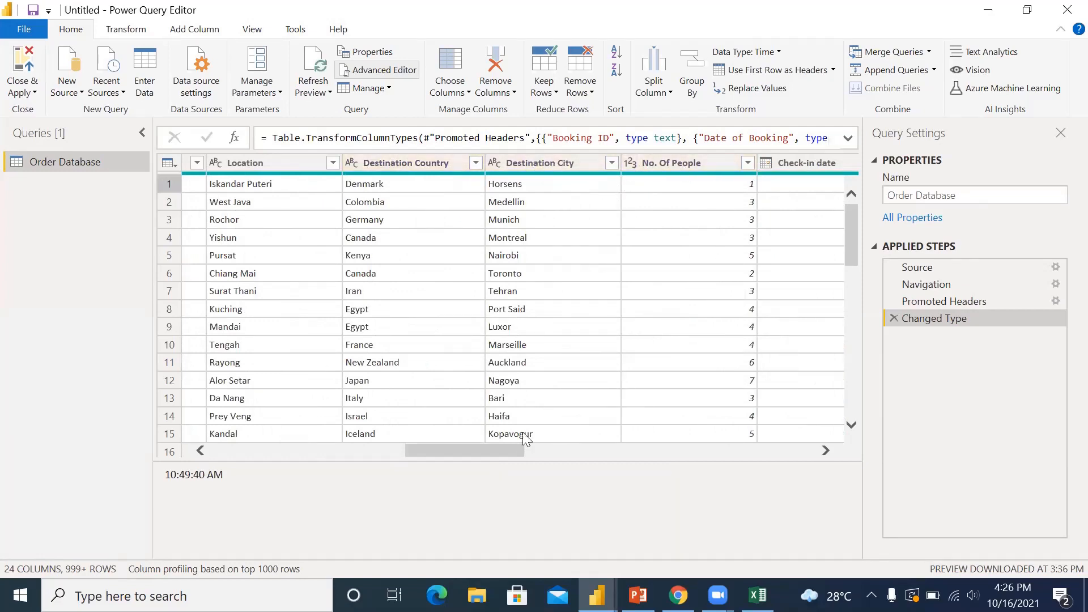
pyautogui.moveTo(517, 450); pyautogui.dragTo(595, 450)
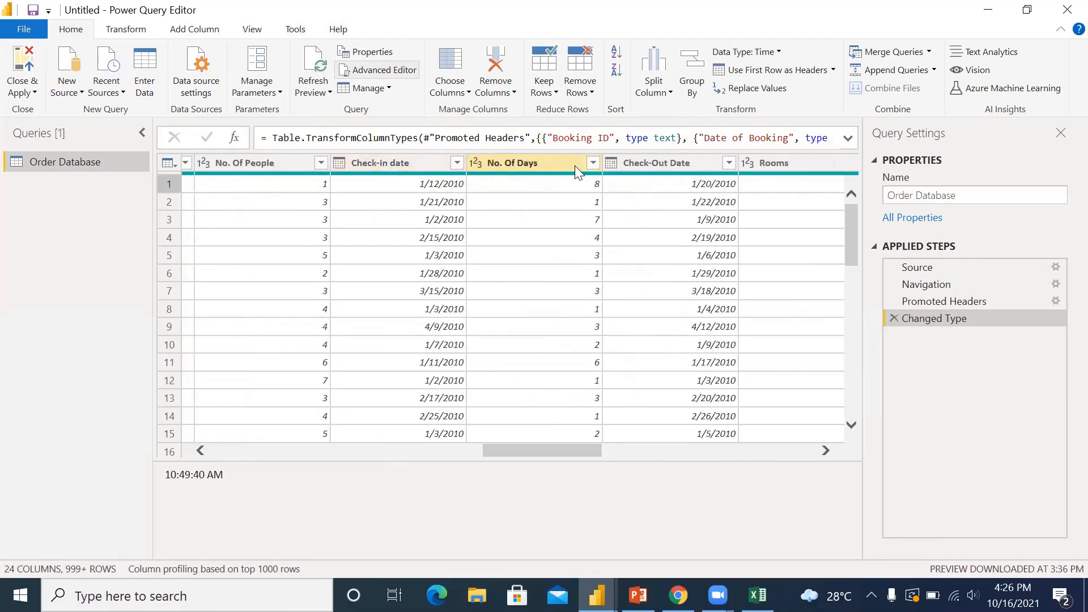
pyautogui.moveTo(590, 450); pyautogui.dragTo(688, 450)
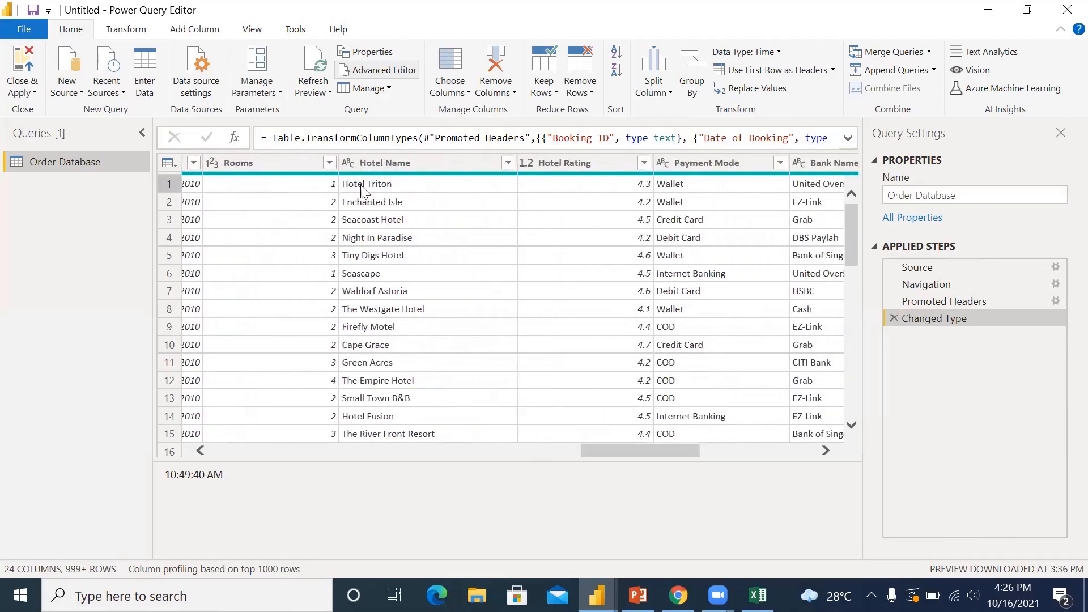
pyautogui.click(351, 165)
pyautogui.hscroll(3, 662, 451)
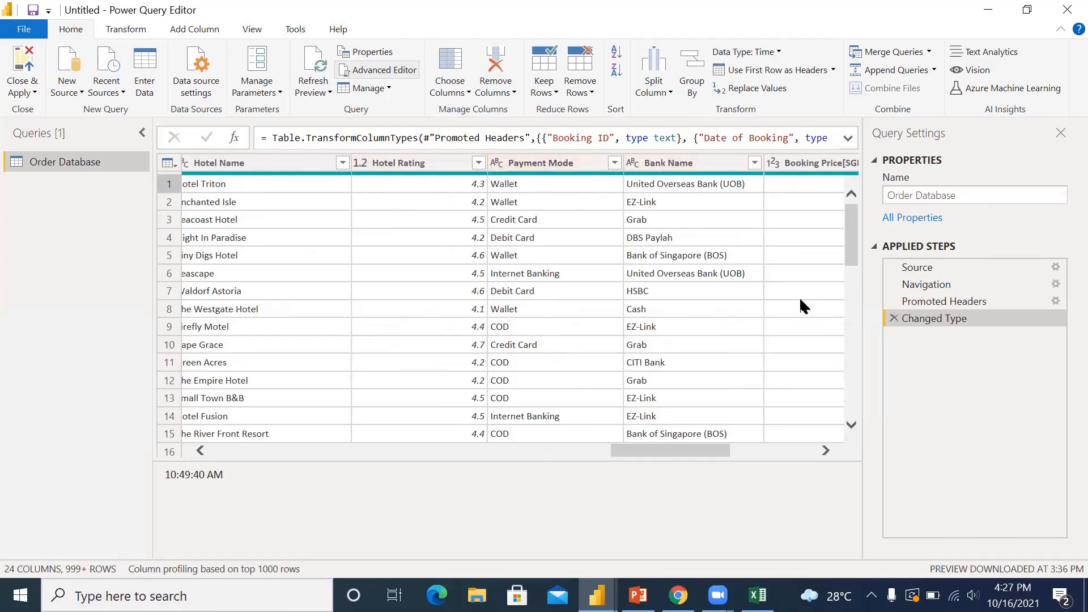
pyautogui.moveTo(727, 448); pyautogui.dragTo(778, 447)
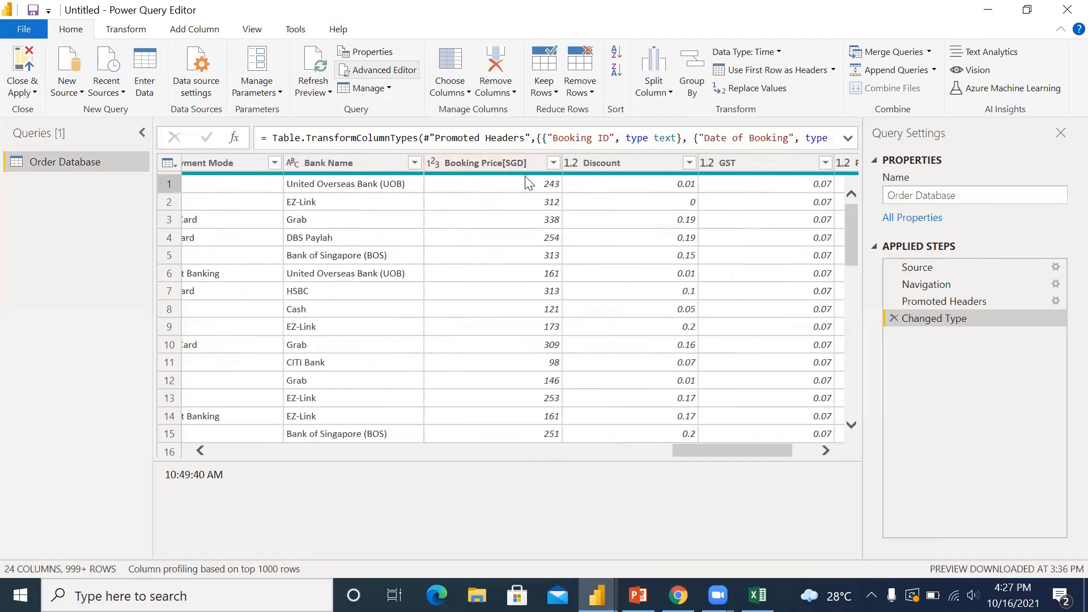
pyautogui.click(434, 165)
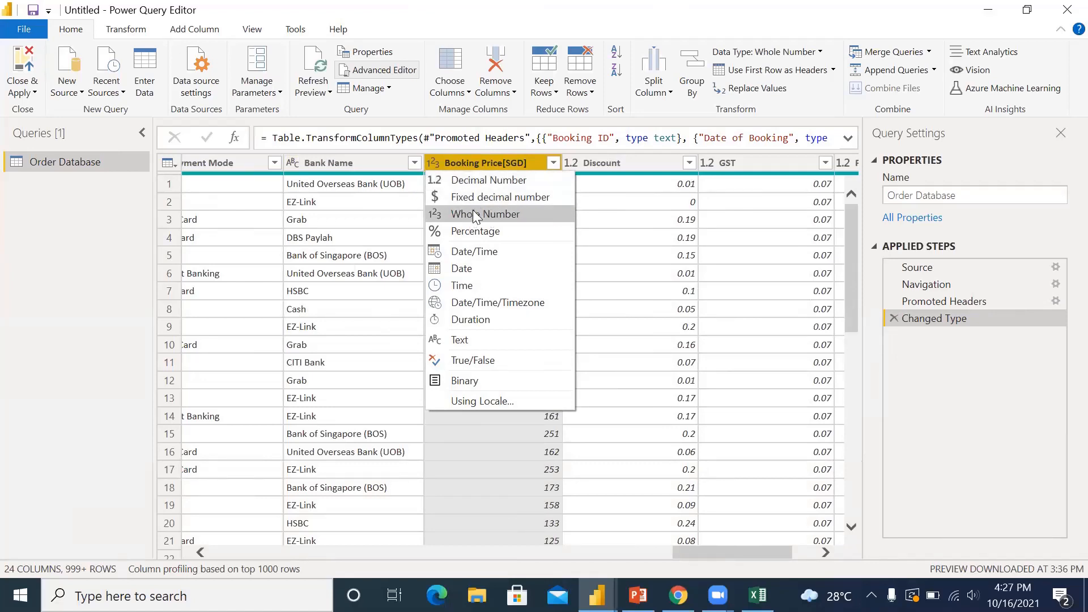
# Step: Change the Discount column's data type to Percentage, adding the conversion as a new step
pyautogui.click(617, 200)
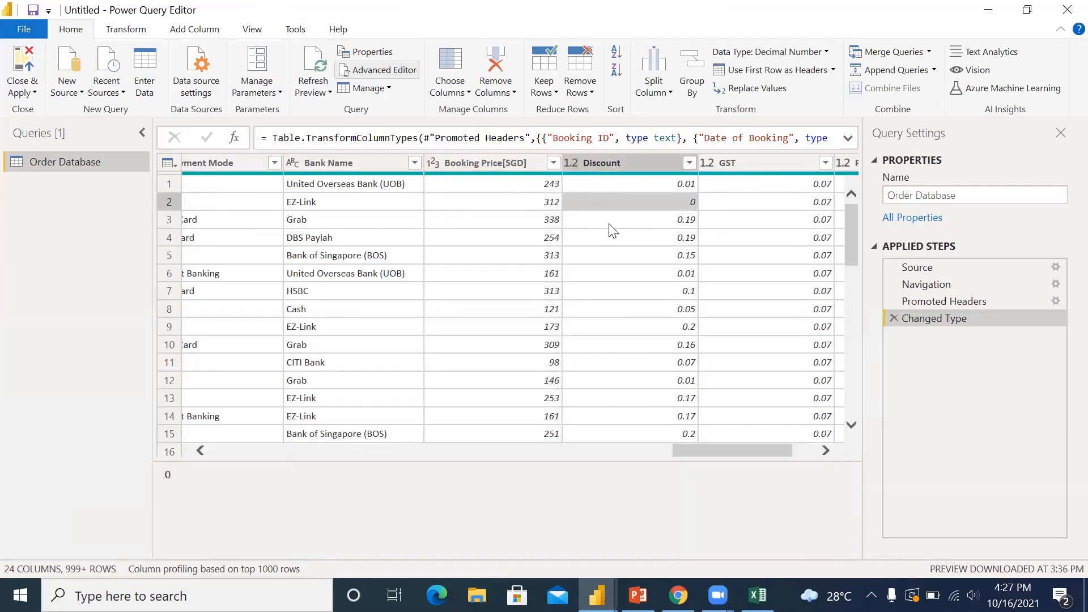
pyautogui.click(642, 258)
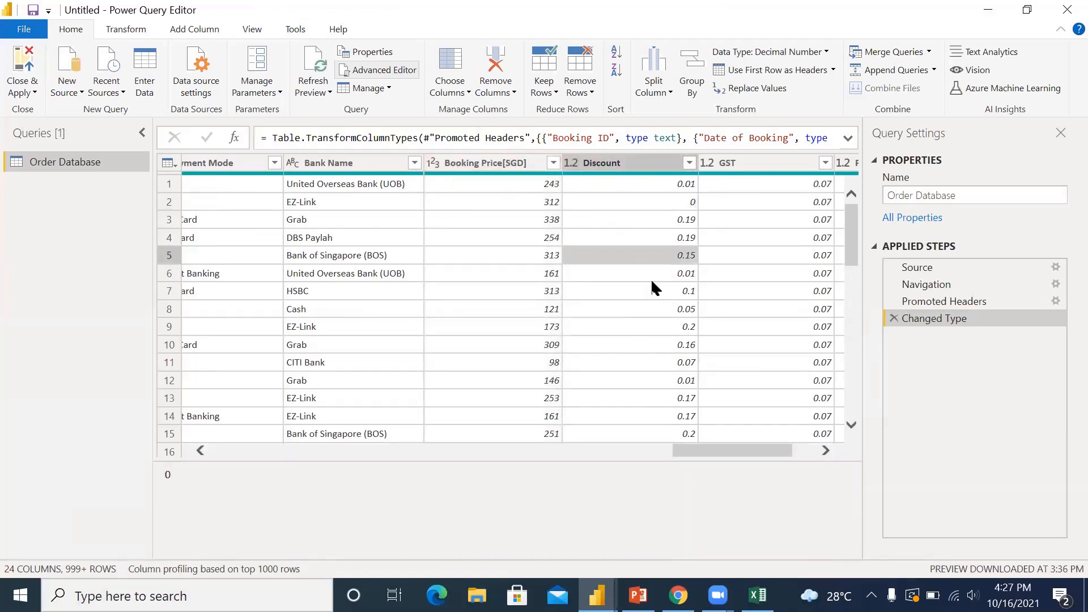
pyautogui.click(659, 348)
pyautogui.click(651, 190)
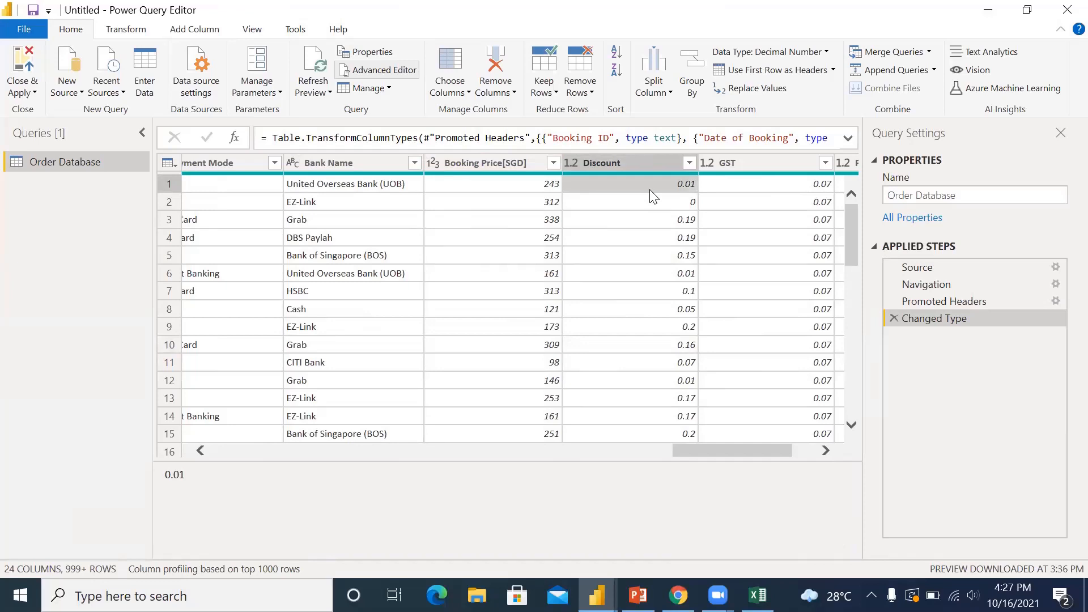
pyautogui.click(572, 163)
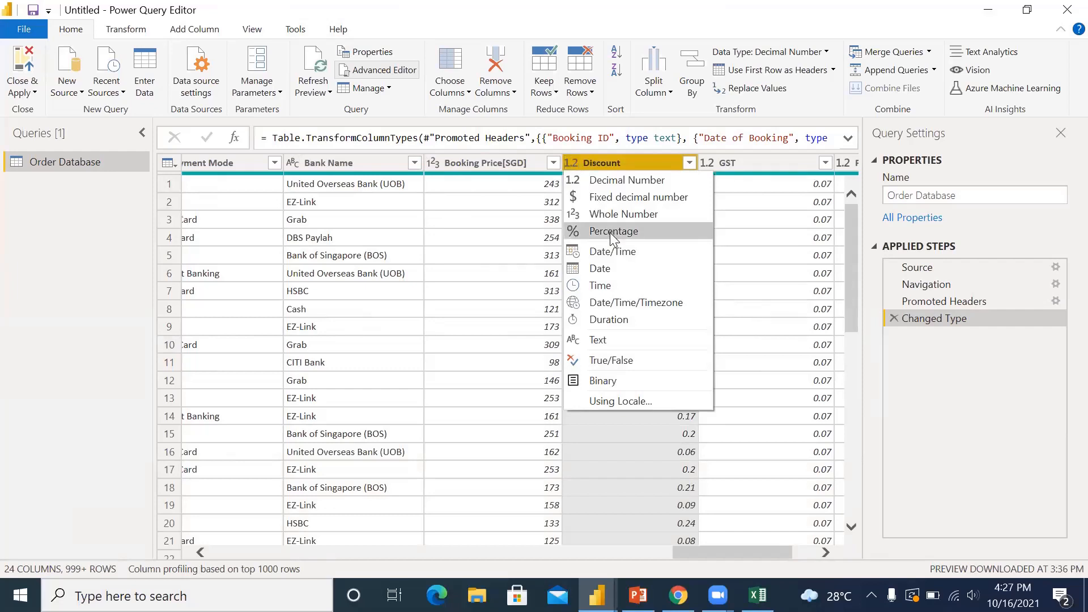
pyautogui.click(610, 232)
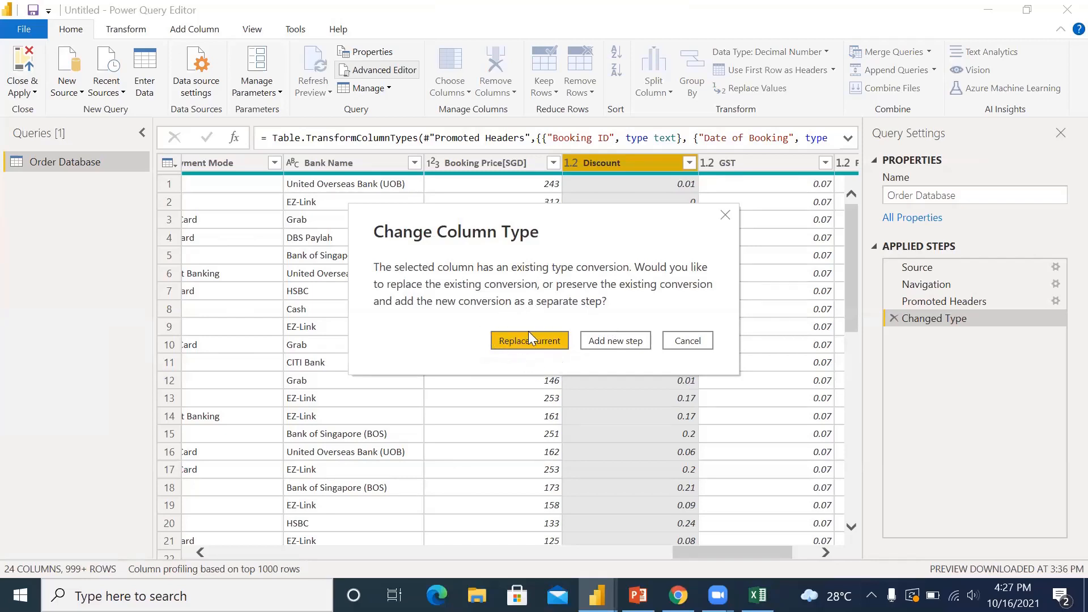
pyautogui.click(604, 343)
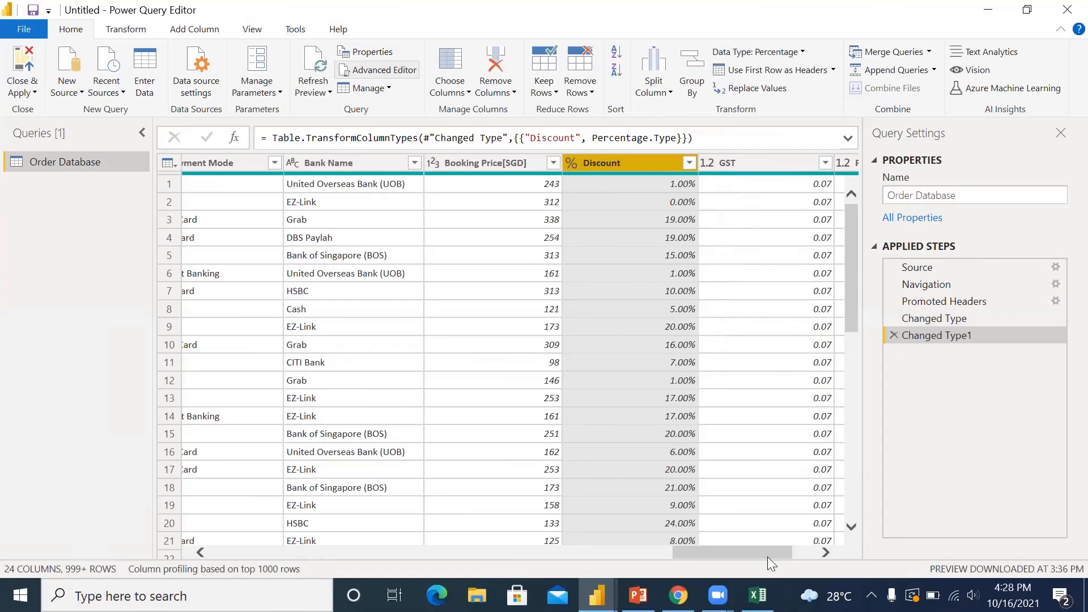
# Step: Change the GST column's data type to Percentage
pyautogui.click(805, 557)
pyautogui.click(805, 557)
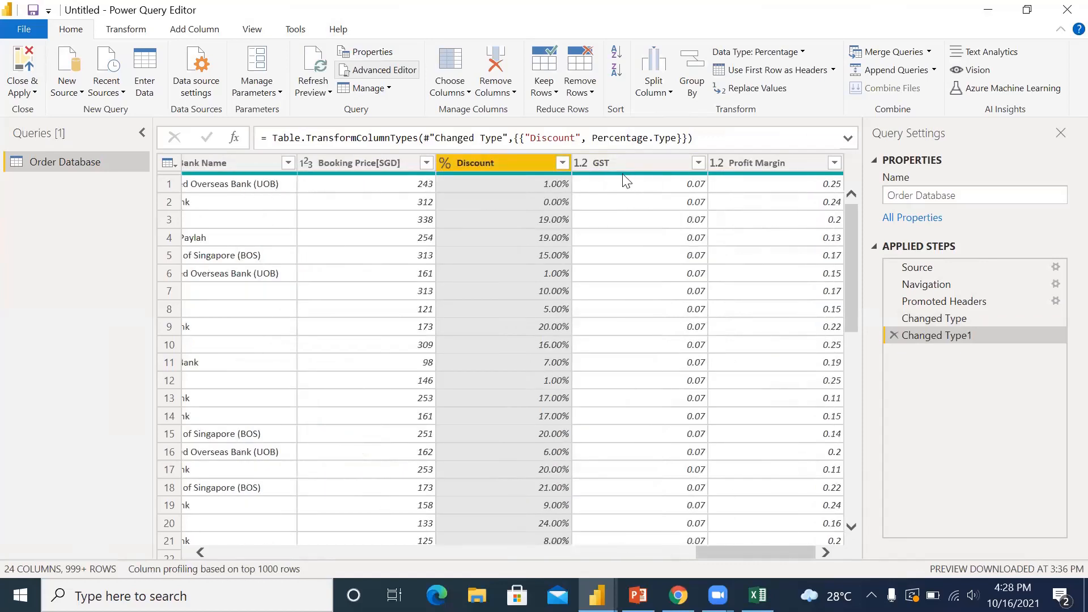
pyautogui.click(665, 313)
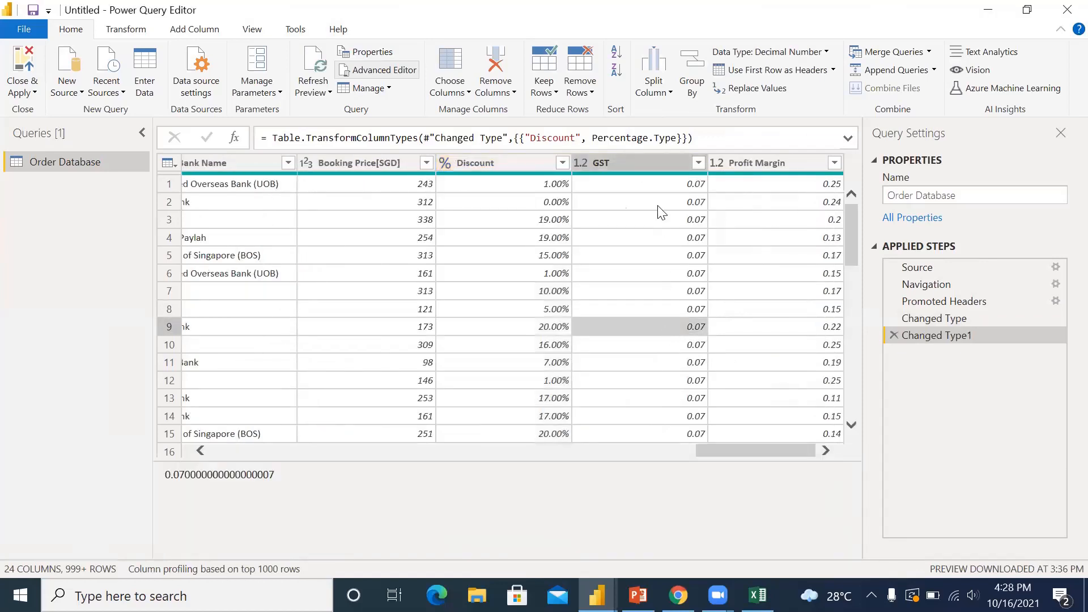
pyautogui.click(583, 163)
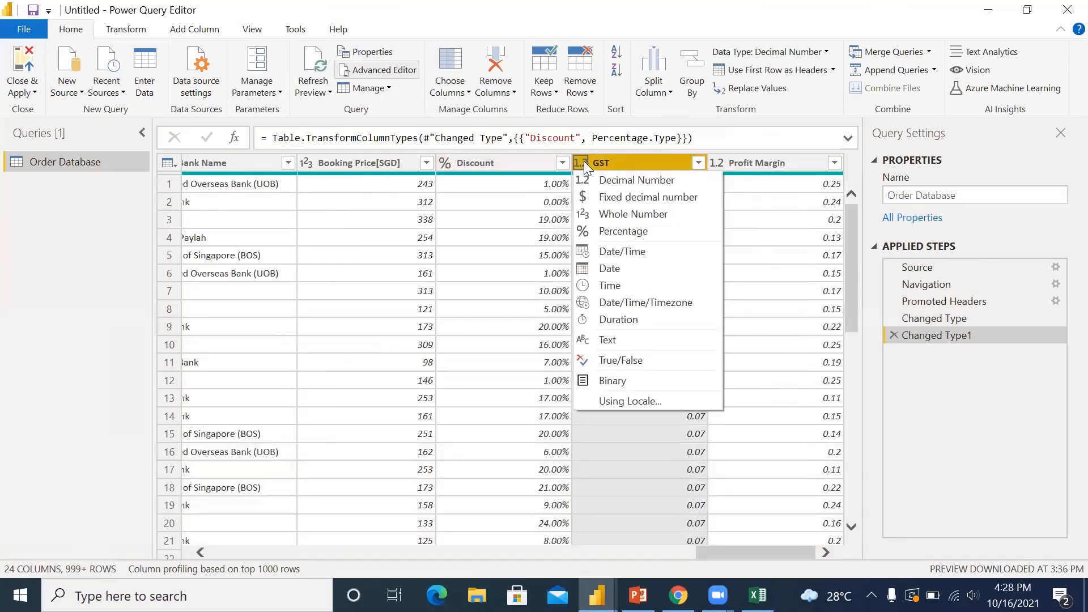
pyautogui.click(610, 229)
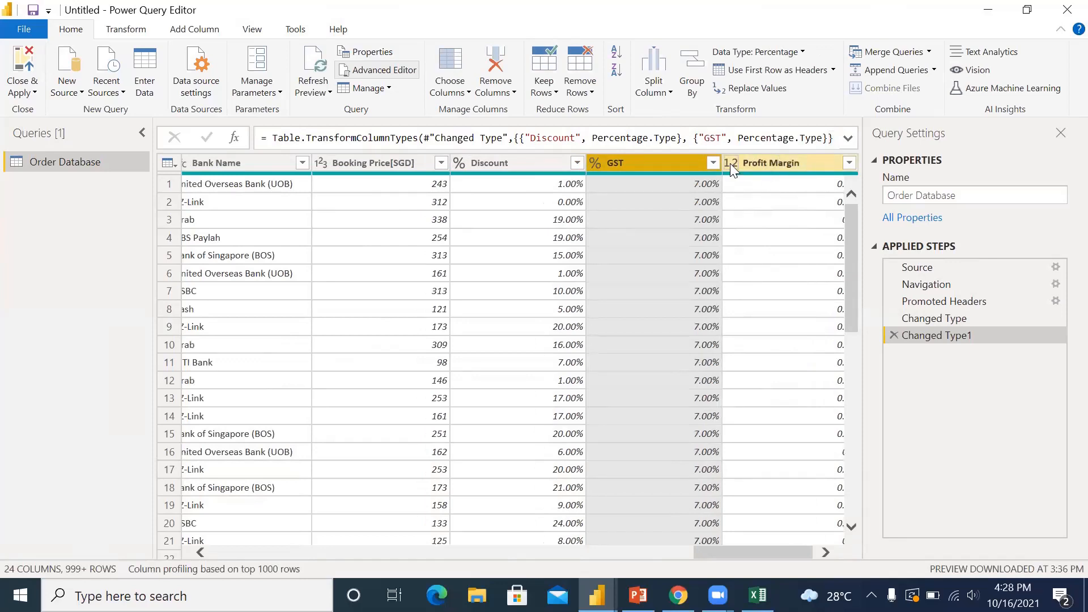
# Step: Change the Profit Margin column's data type to Percentage
pyautogui.click(730, 163)
pyautogui.click(722, 161)
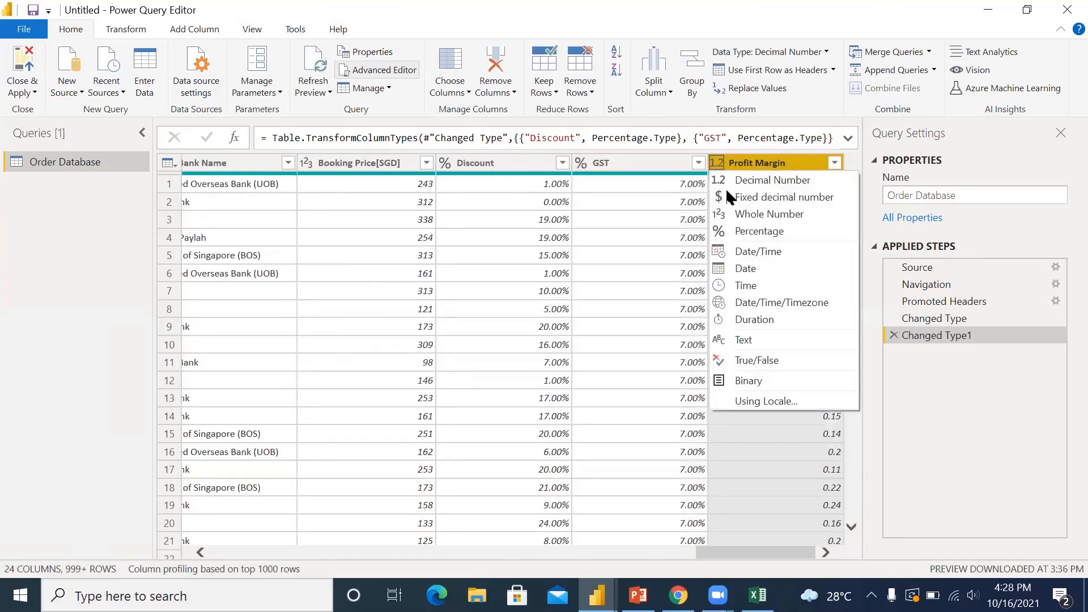
pyautogui.click(749, 233)
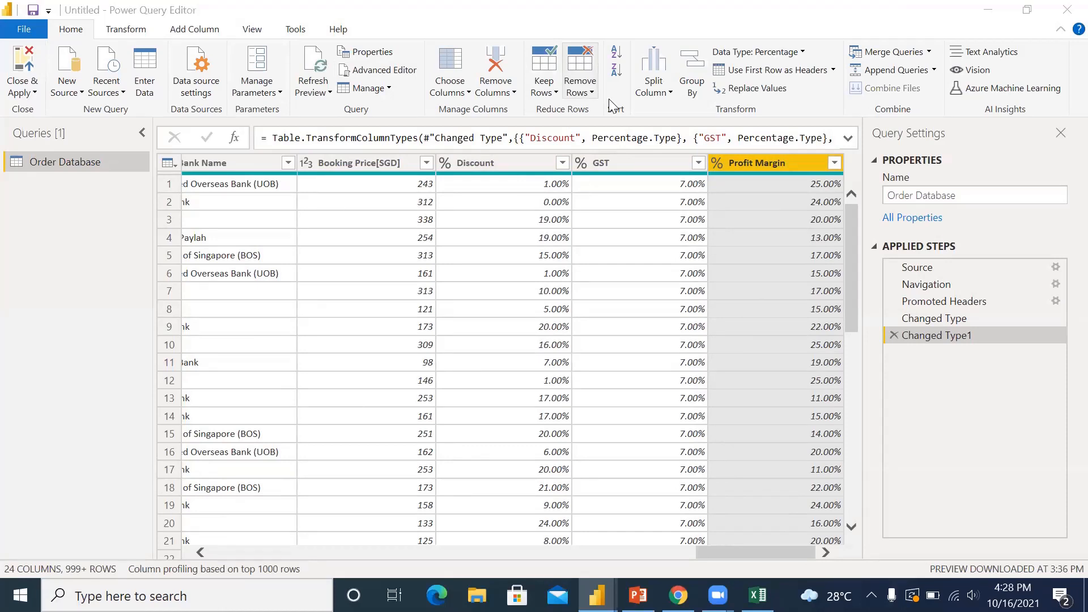
pyautogui.click(768, 256)
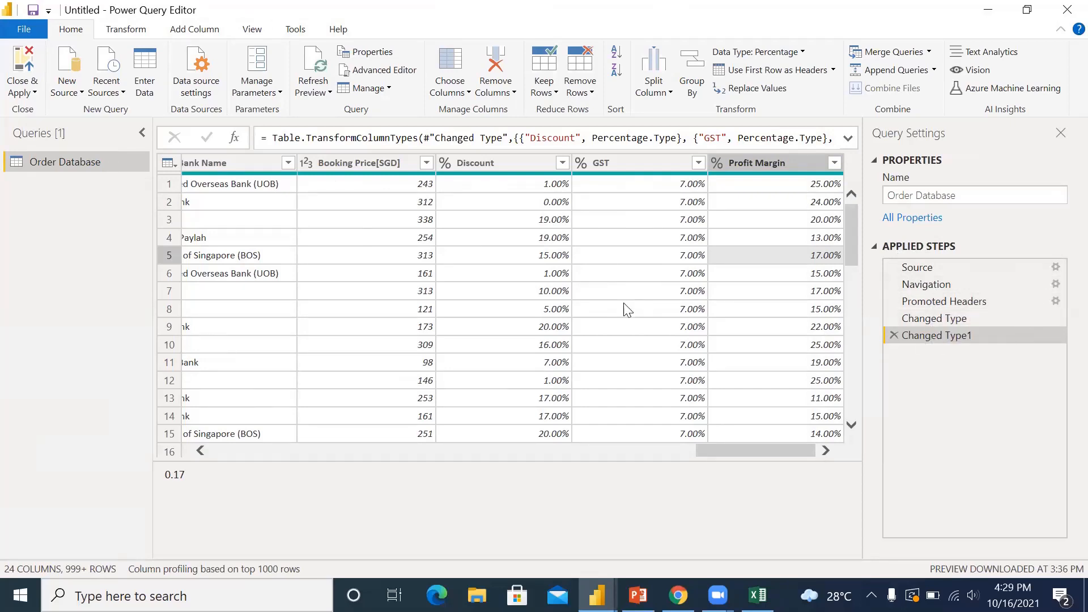
pyautogui.click(637, 308)
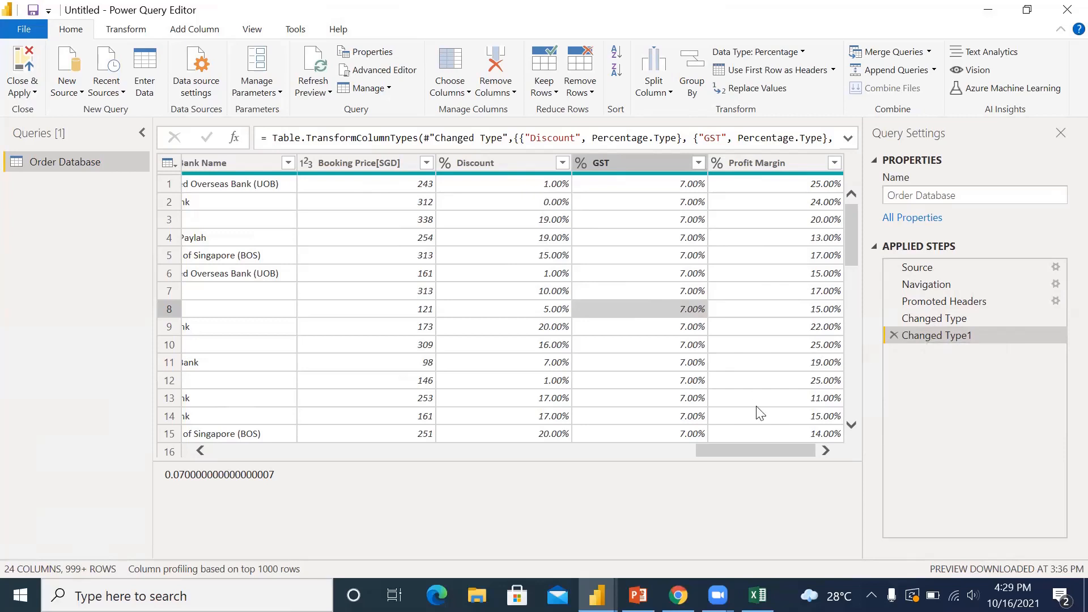
# Step: Try removing the Booking Price[SGD] column, and undo it by deleting the Removed Columns step
pyautogui.moveTo(735, 448); pyautogui.dragTo(732, 448)
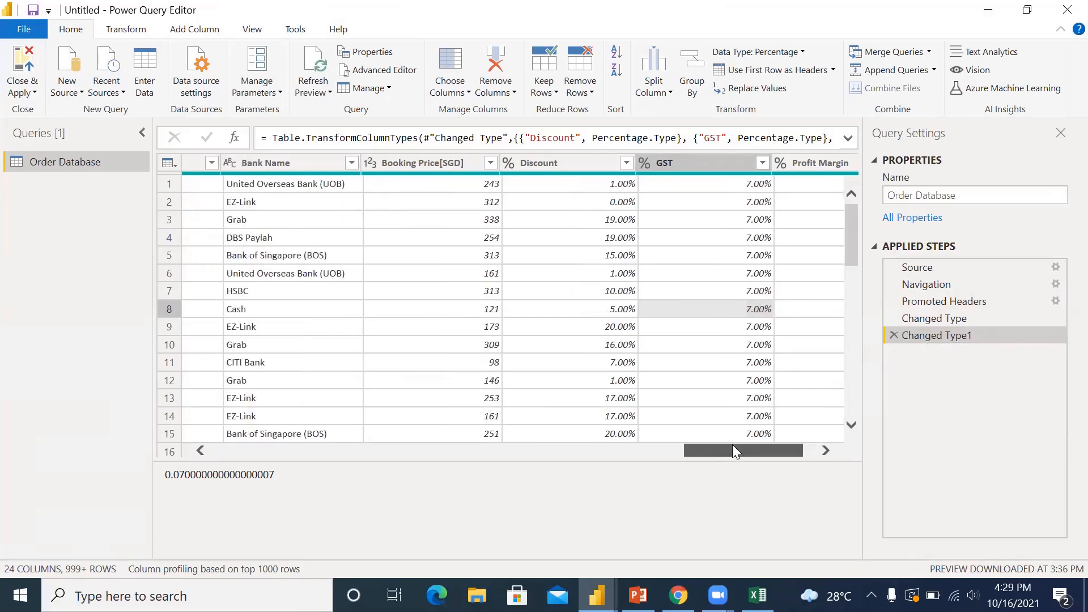
pyautogui.click(452, 165)
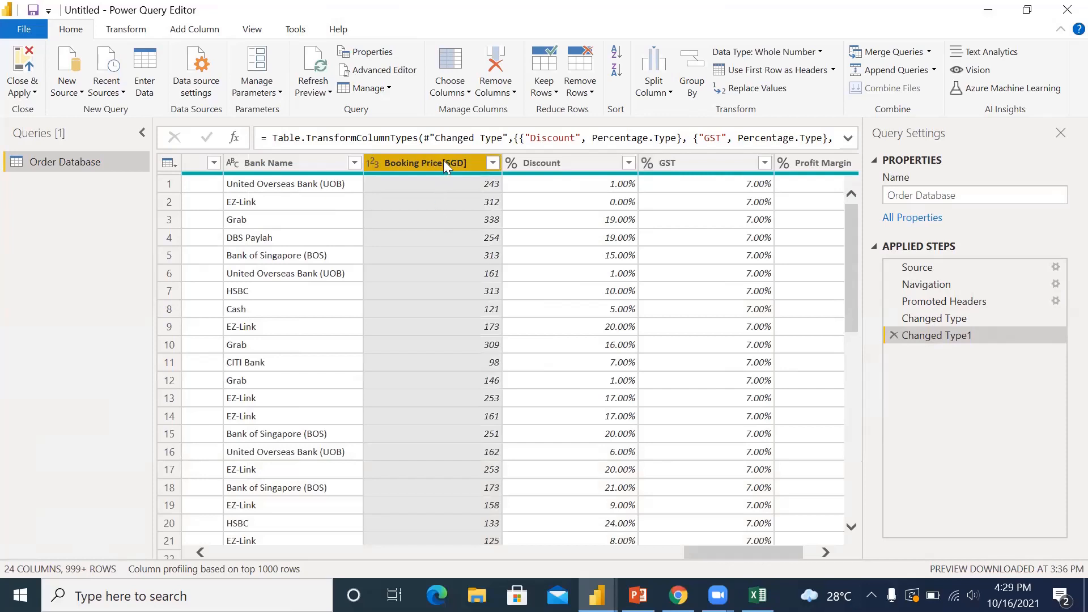
pyautogui.rightClick(443, 165)
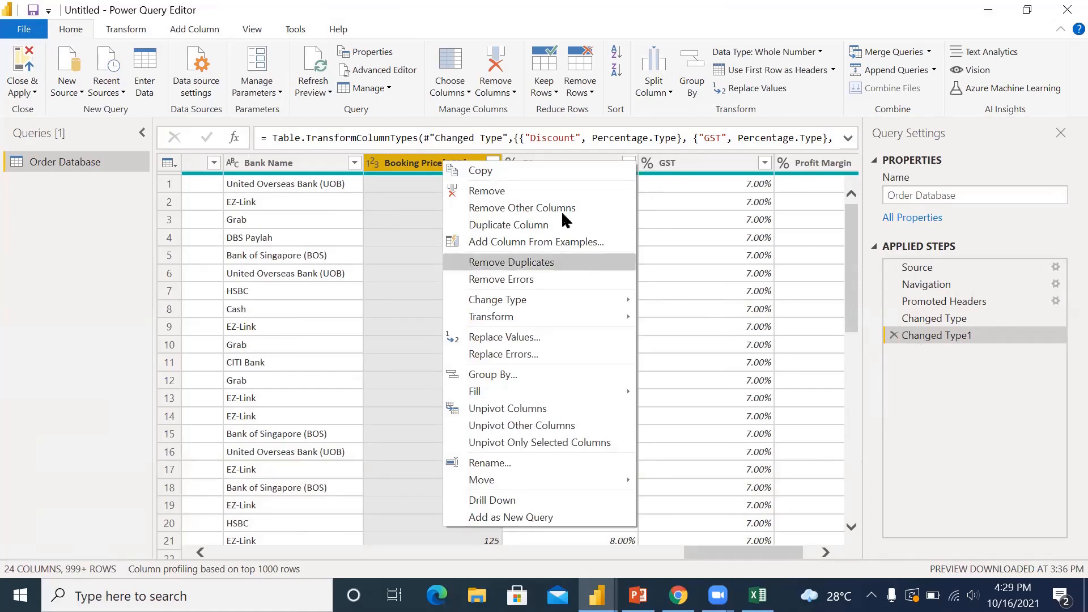
pyautogui.click(504, 191)
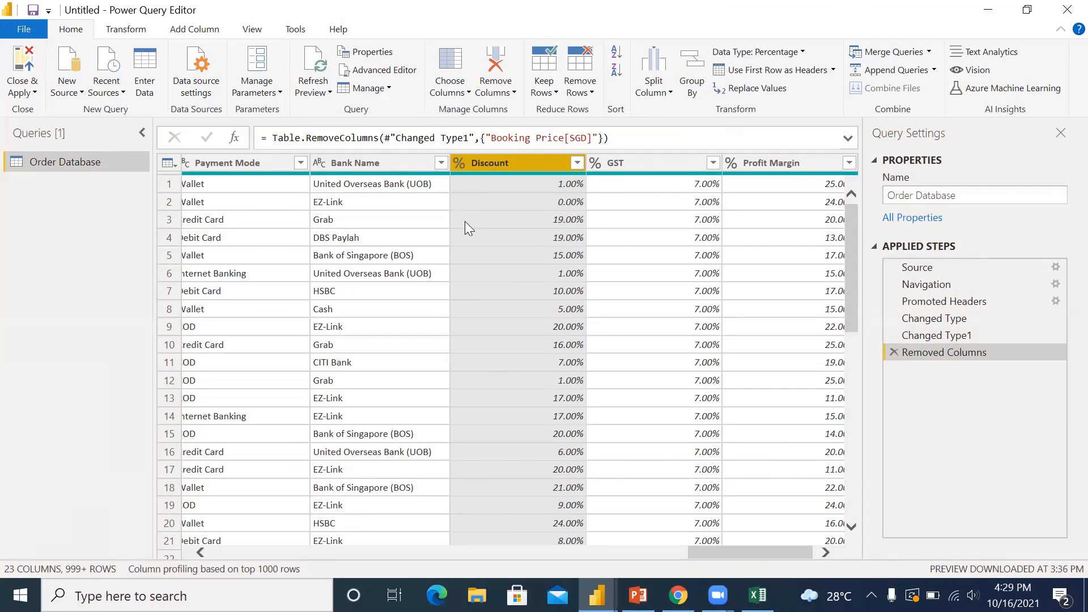
pyautogui.click(894, 353)
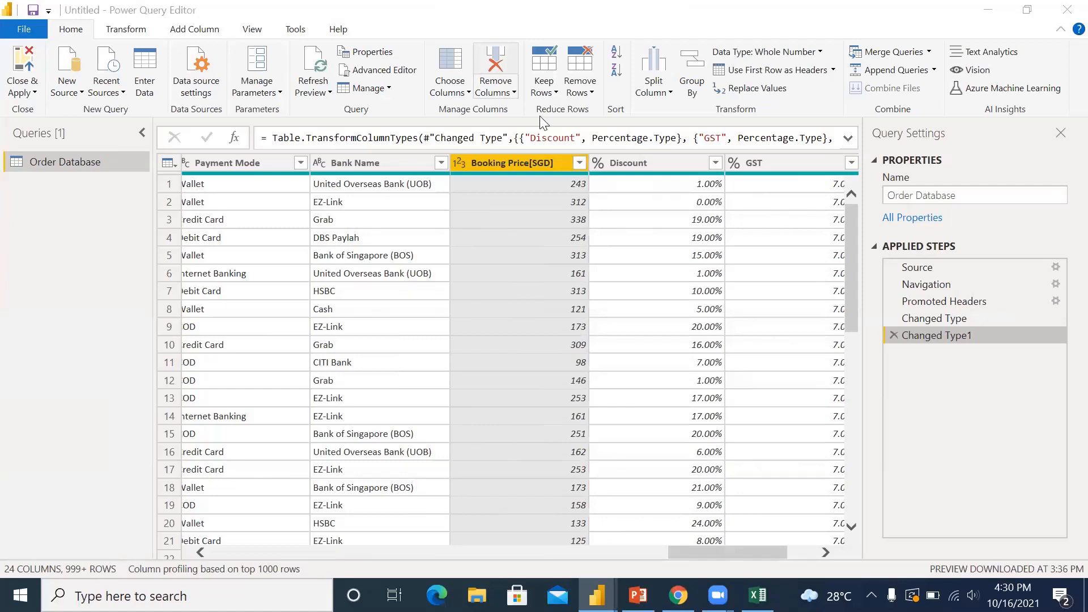
pyautogui.click(558, 255)
# Step: Select the Age column and inspect the distinct ages in its filter list without applying a filter
pyautogui.moveTo(727, 449); pyautogui.dragTo(251, 442)
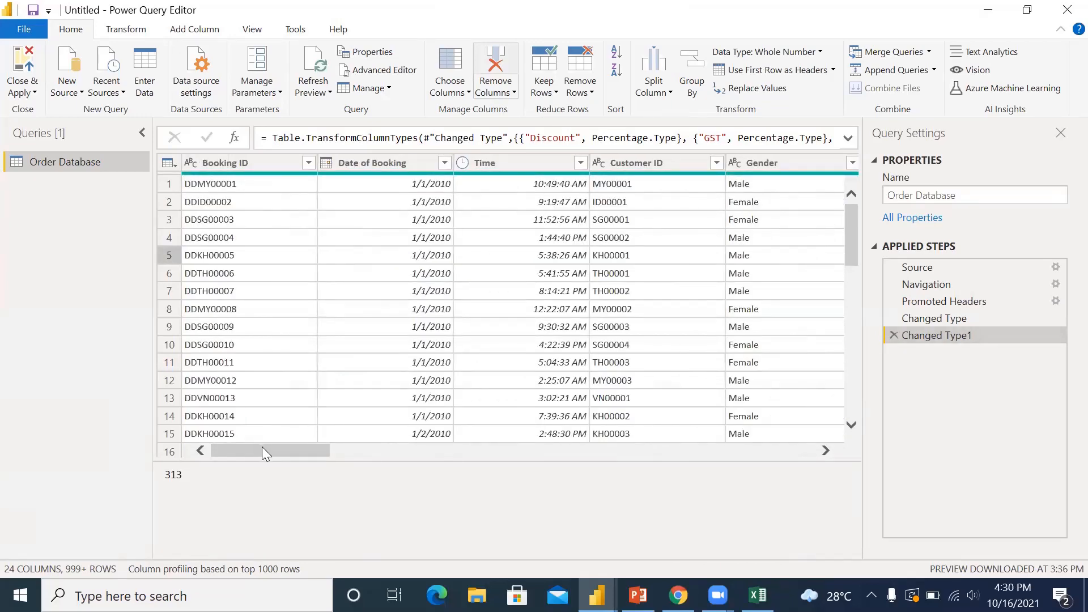
pyautogui.moveTo(279, 450); pyautogui.dragTo(356, 448)
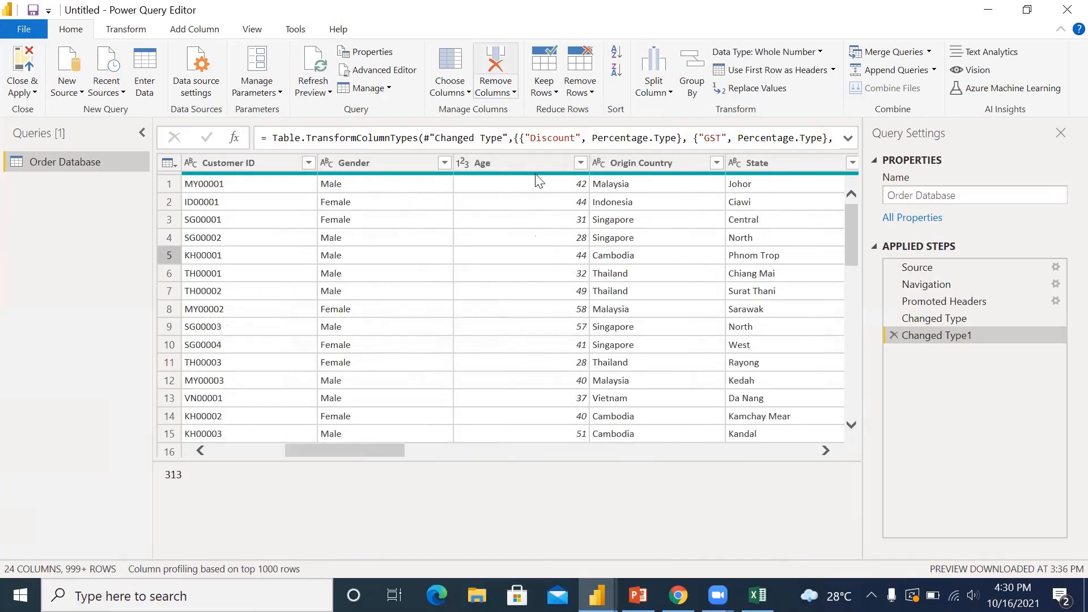
pyautogui.click(521, 162)
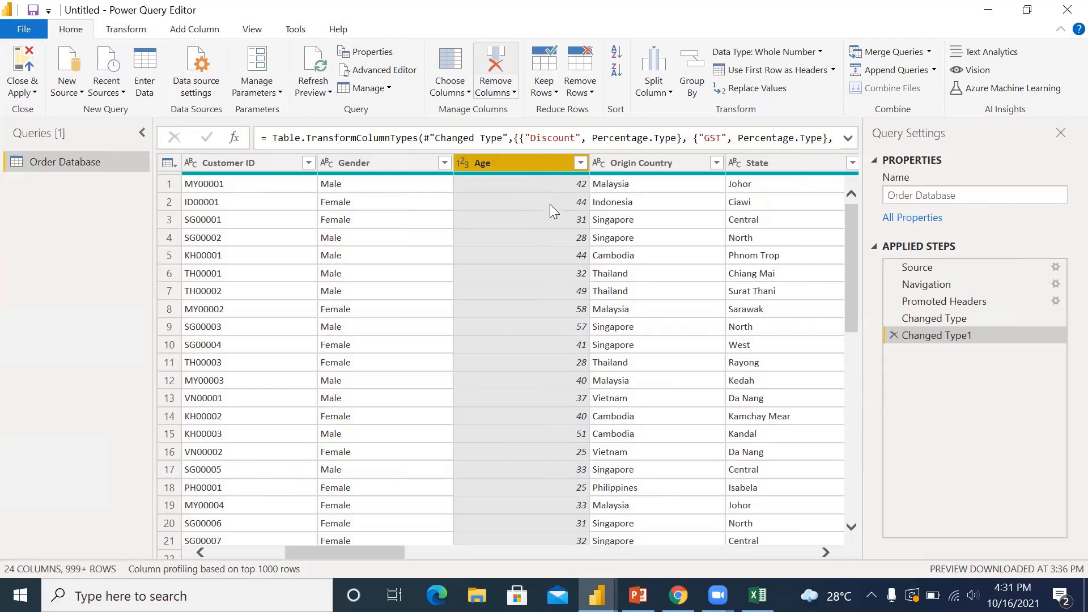
pyautogui.click(580, 163)
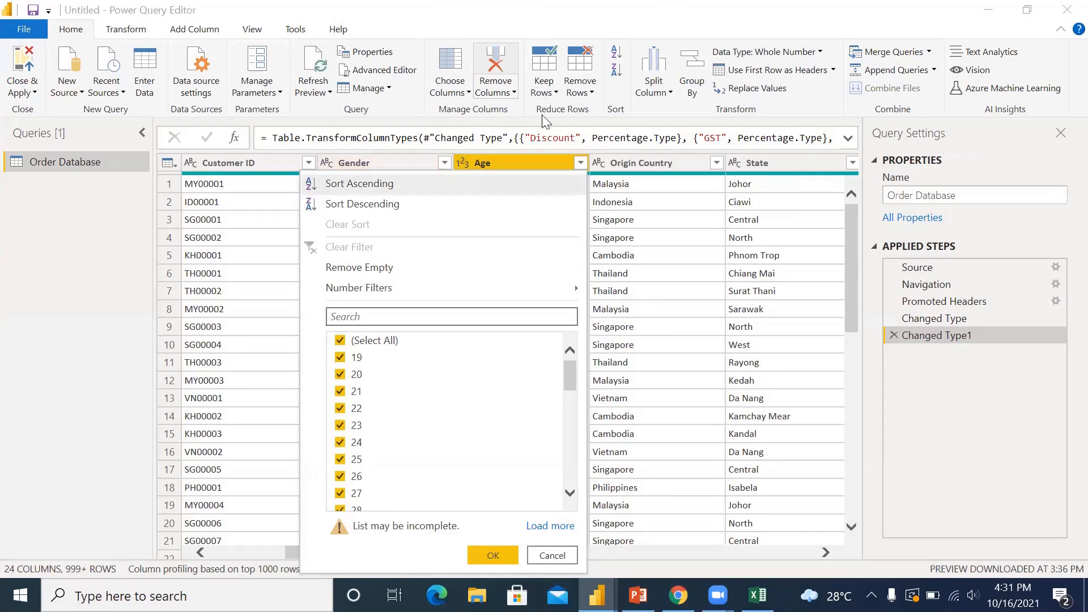
pyautogui.click(552, 555)
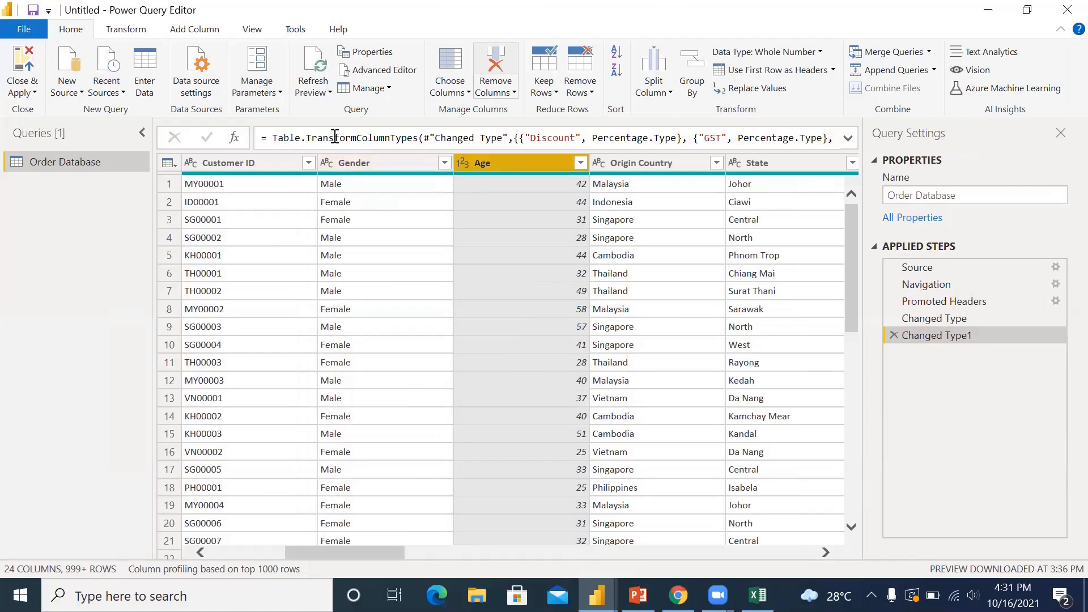
# Step: Start a new conditional column and name it Age Group
pyautogui.click(195, 31)
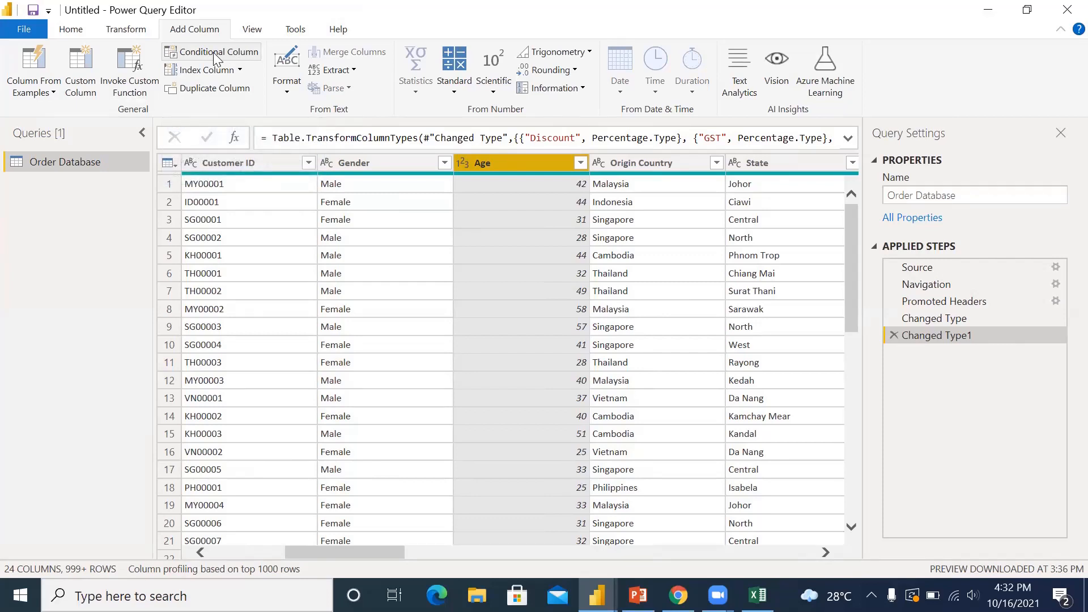
pyautogui.click(213, 53)
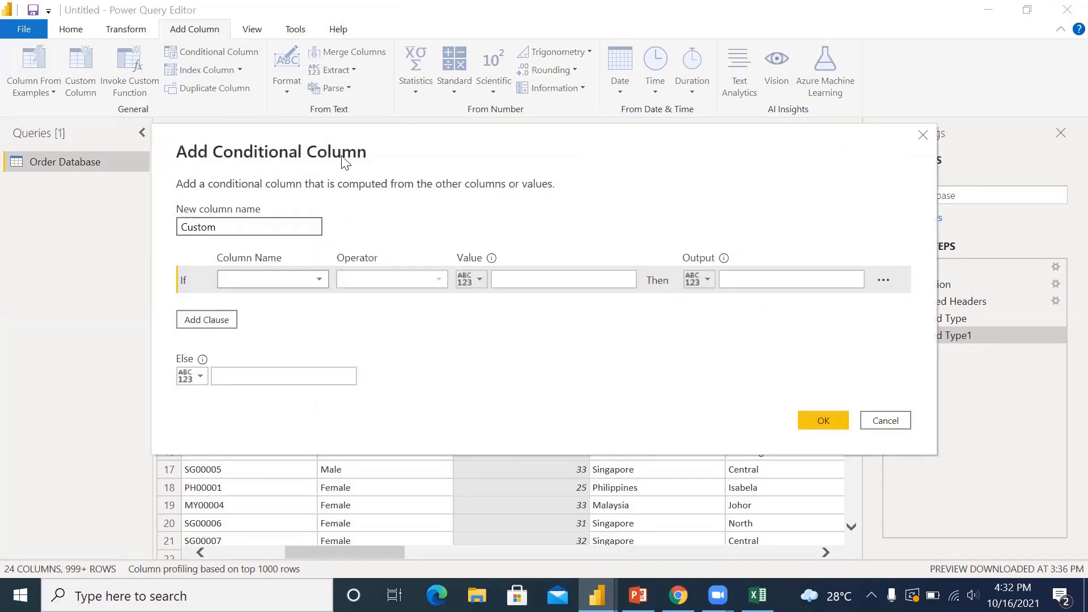
pyautogui.moveTo(345, 163); pyautogui.dragTo(424, 121)
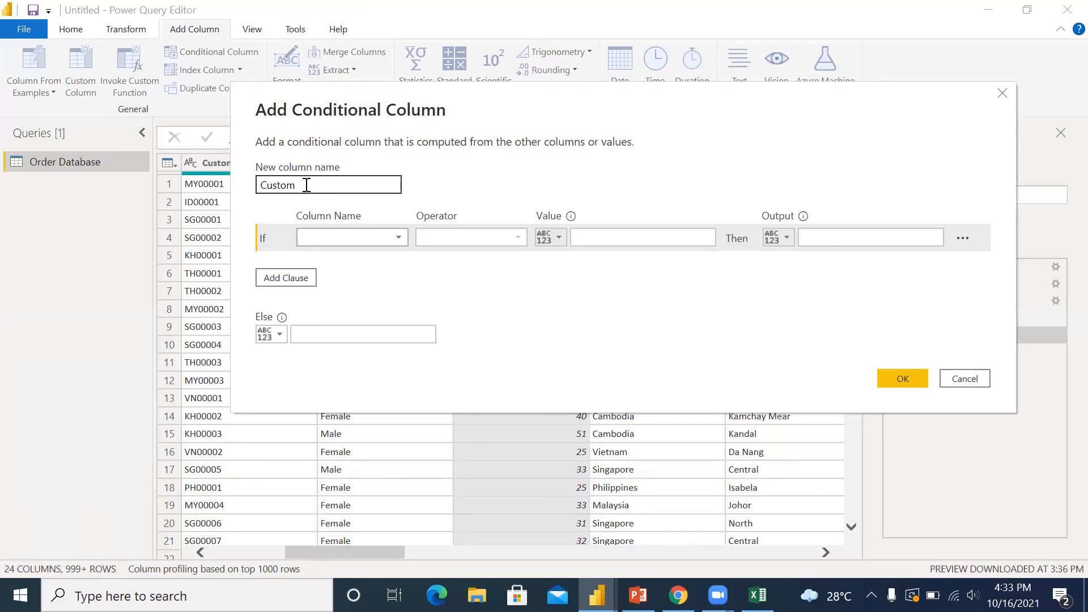
pyautogui.moveTo(308, 187); pyautogui.dragTo(256, 185)
pyautogui.write('Age Group')
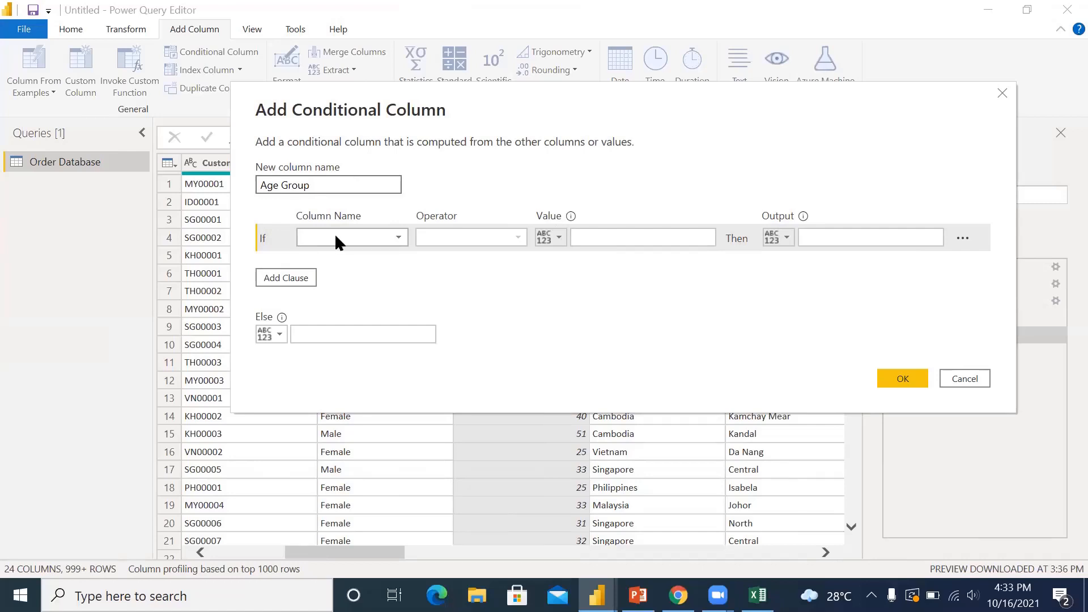
# Step: Define the first clause so that Age is greater than or equal to 45 outputs "45 - 60"
pyautogui.click(398, 238)
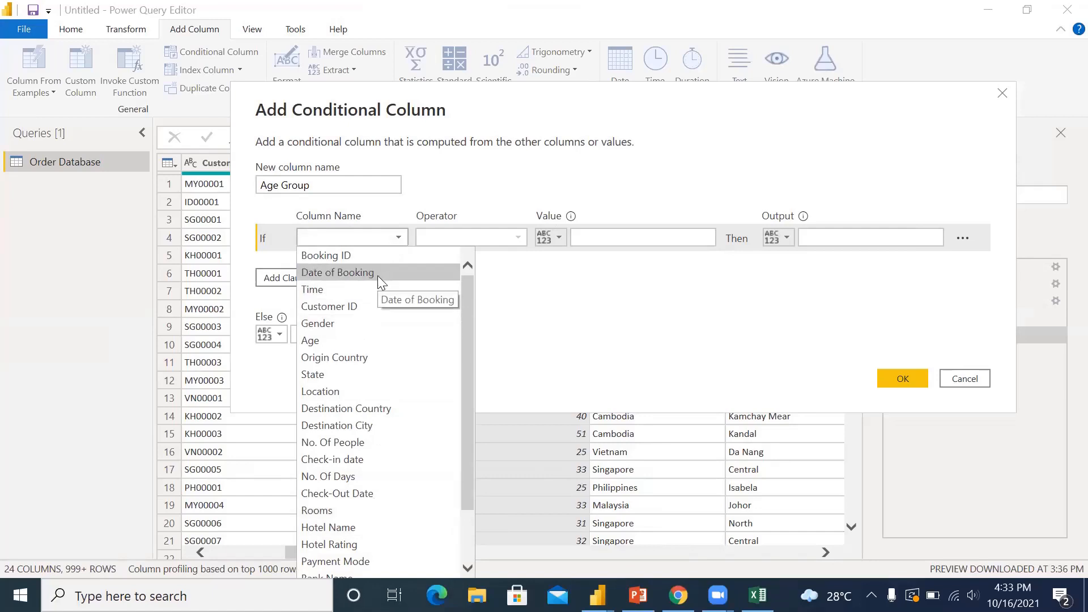
pyautogui.click(327, 340)
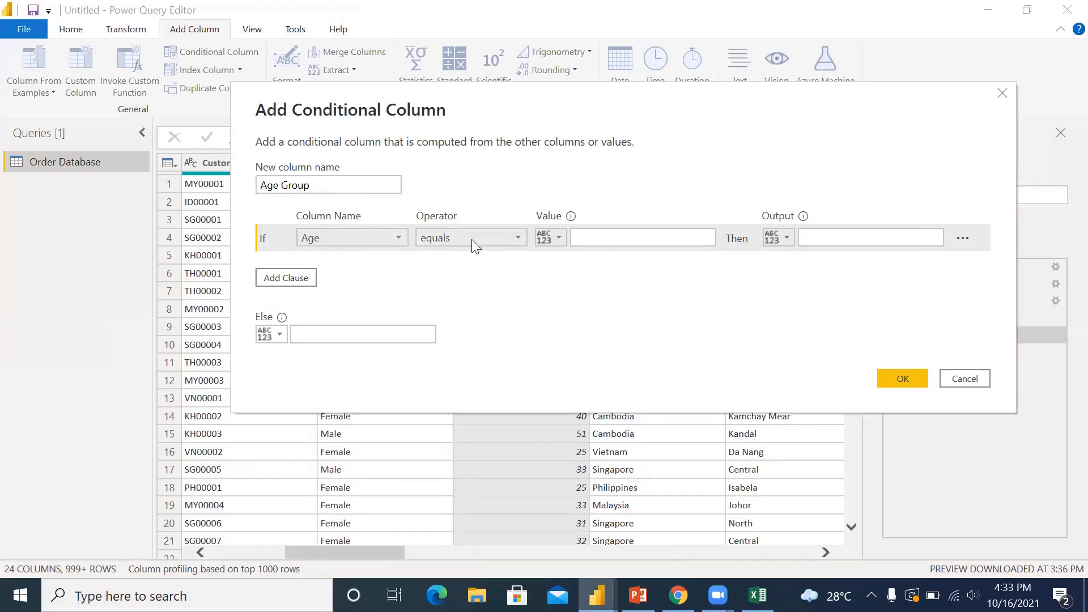
pyautogui.click(518, 235)
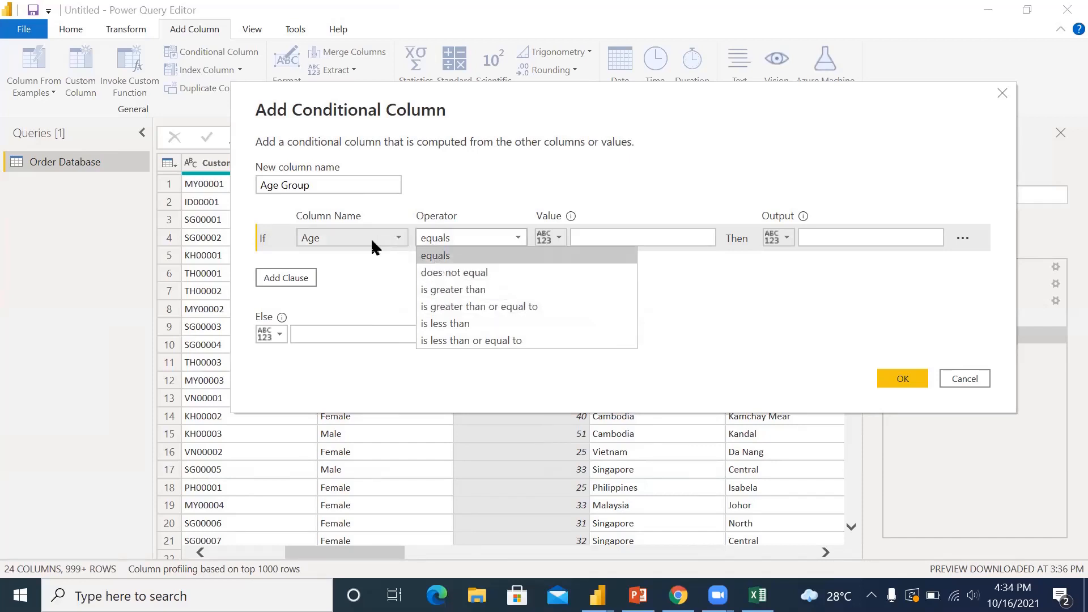
pyautogui.click(492, 306)
pyautogui.click(624, 238)
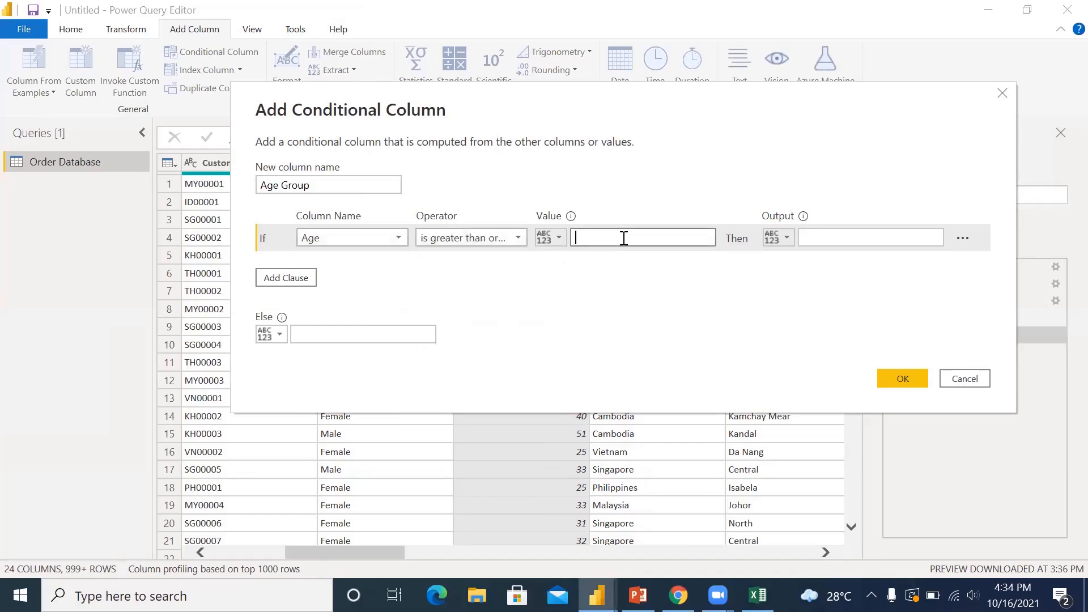
pyautogui.write('45')
pyautogui.click(843, 237)
pyautogui.write('4')
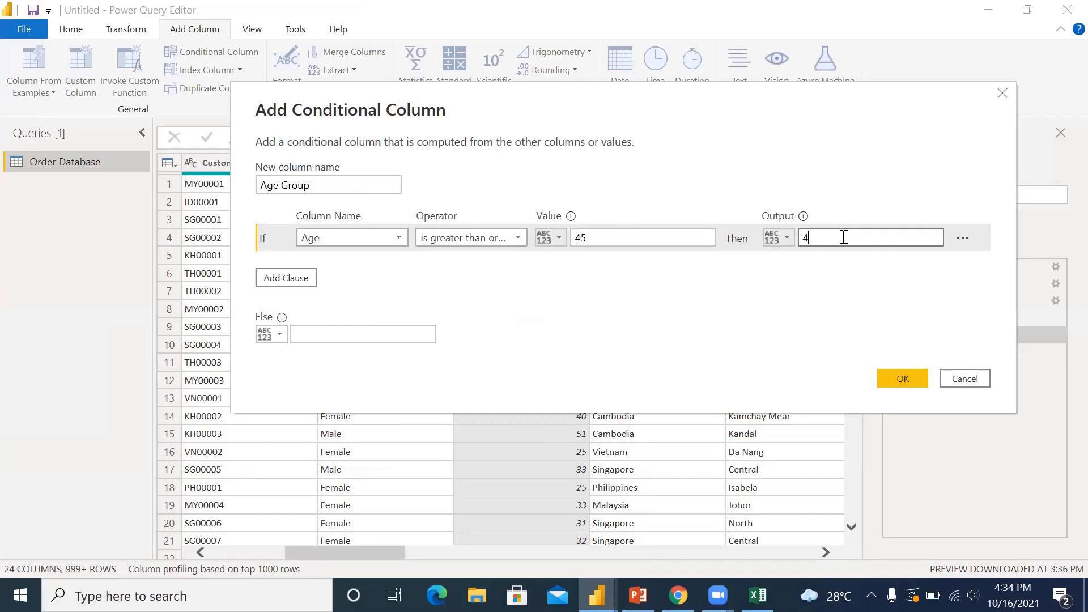
pyautogui.write('5 - 60')
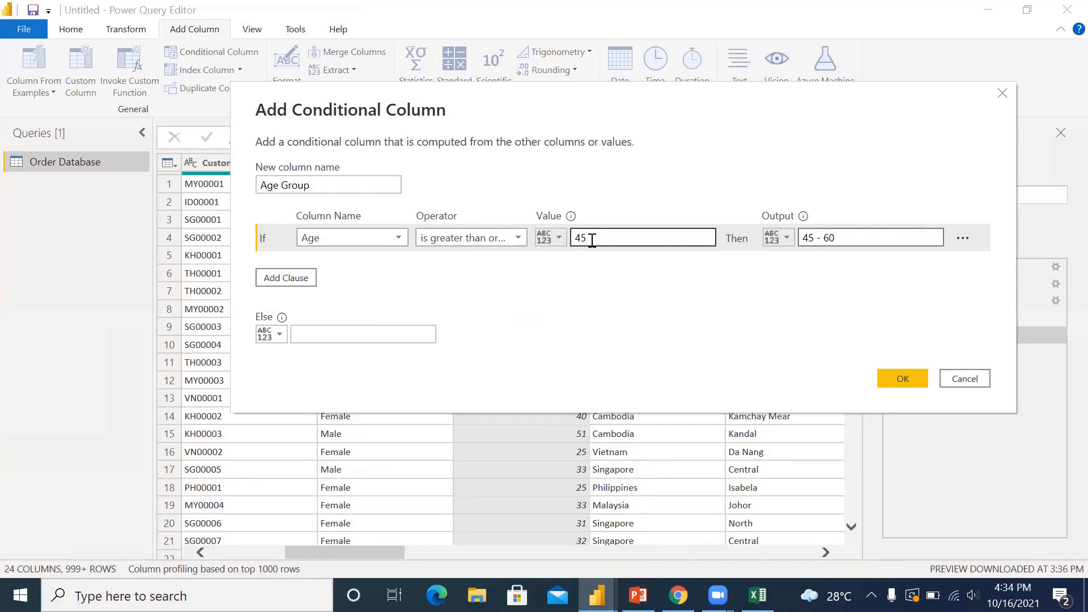
pyautogui.click(652, 238)
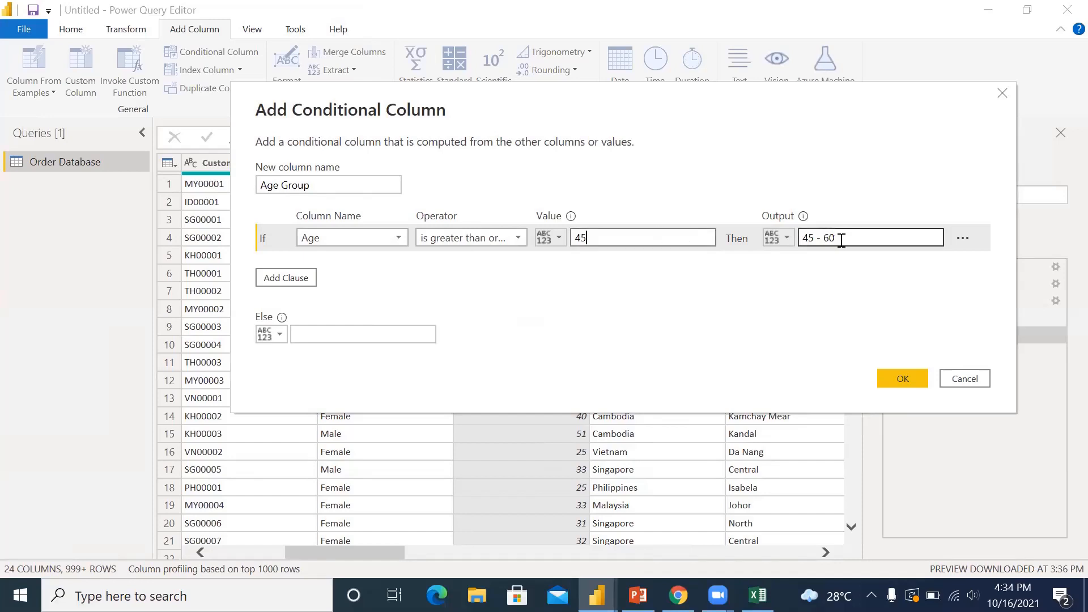
pyautogui.moveTo(841, 241); pyautogui.dragTo(801, 239)
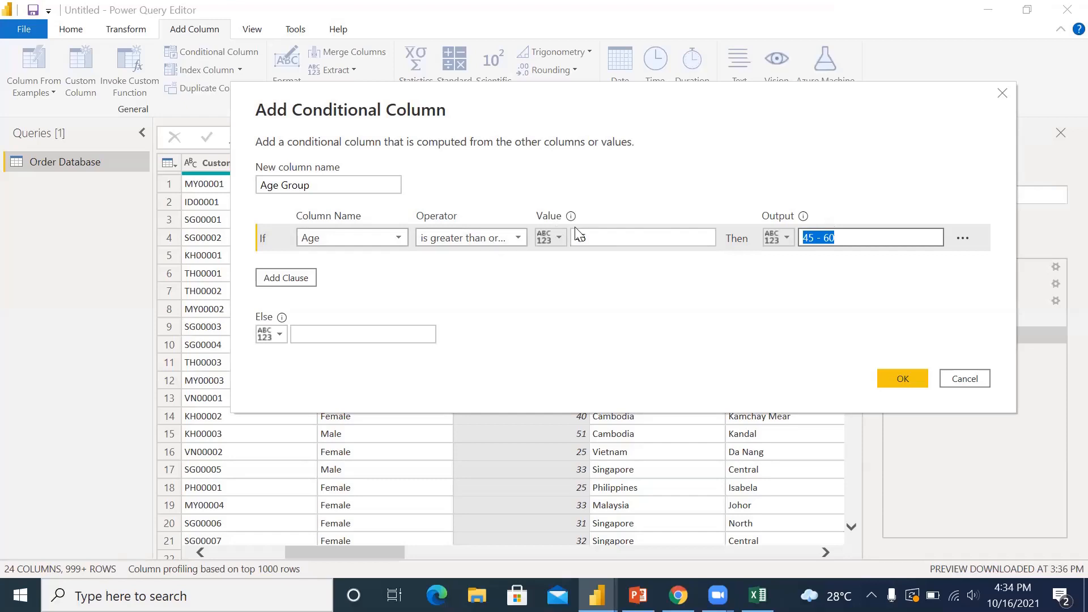
pyautogui.click(592, 237)
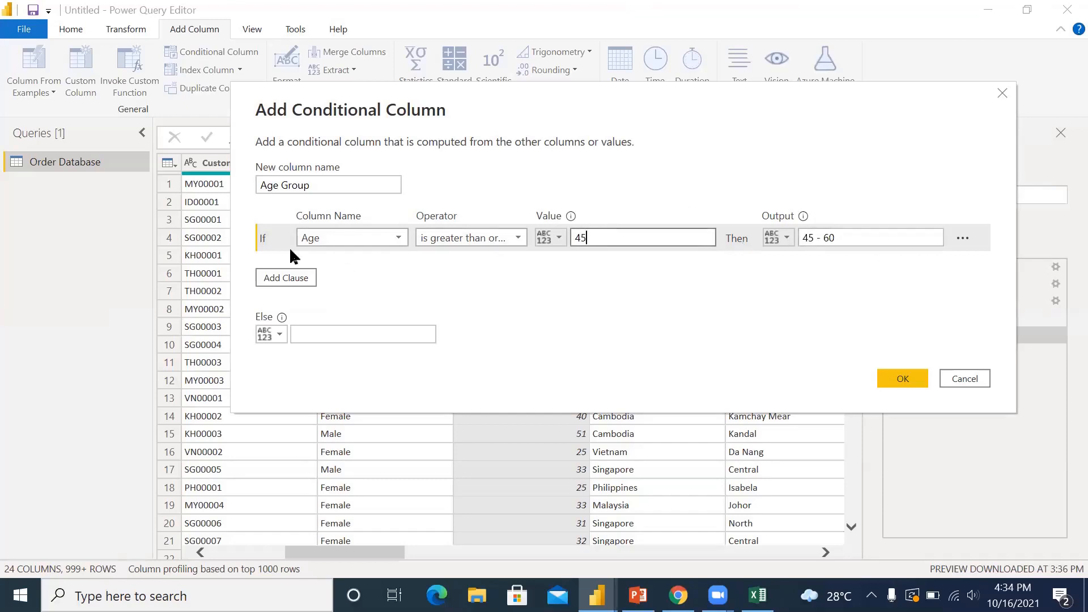
# Step: Add a second clause so that Age is greater than 30 outputs "30 - 45"
pyautogui.click(297, 280)
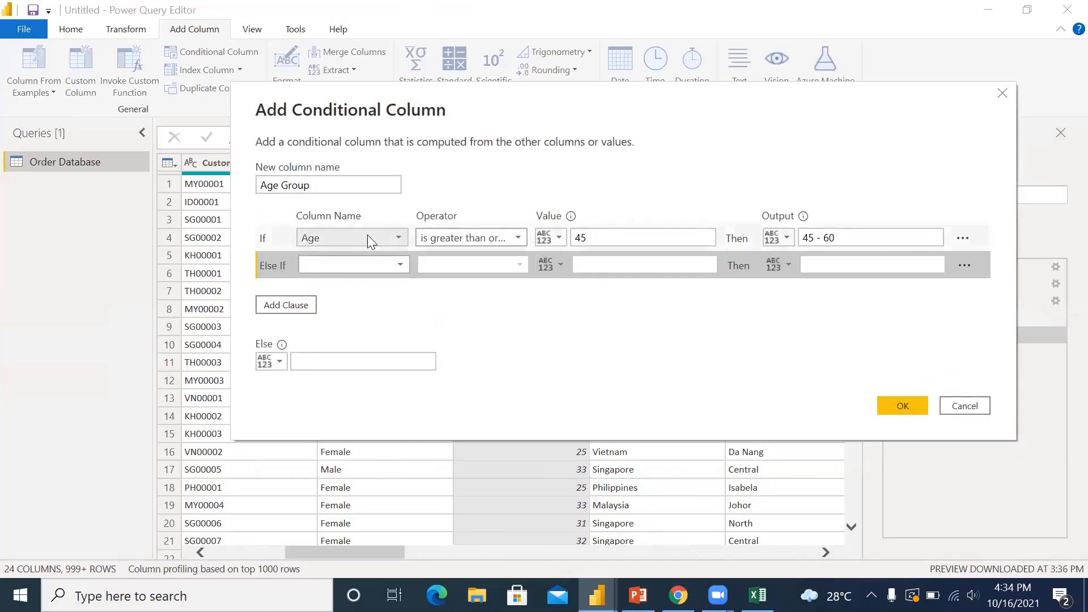
pyautogui.click(328, 260)
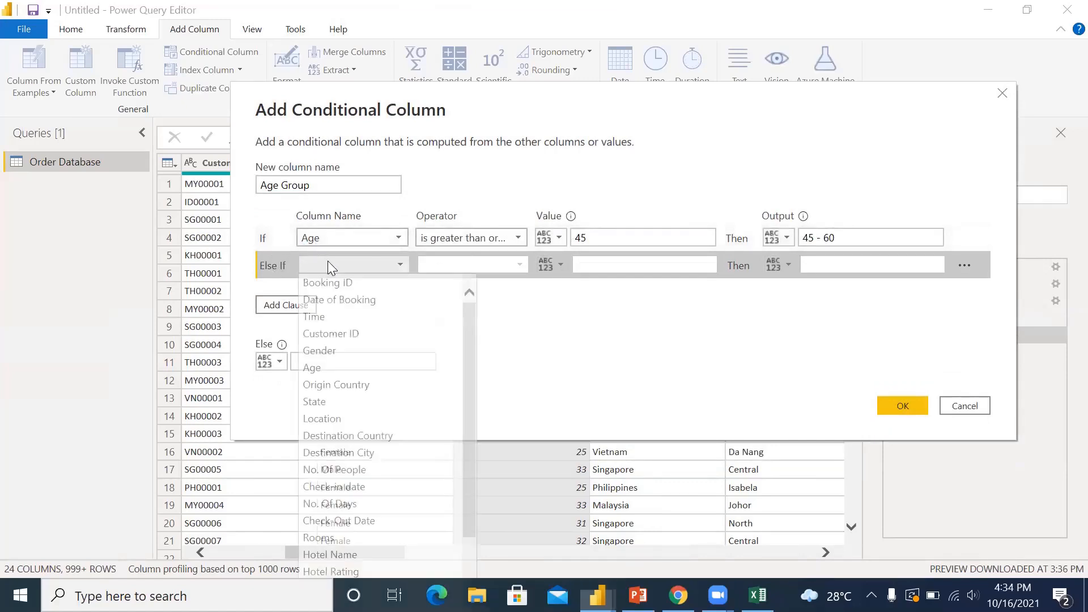
pyautogui.click(331, 368)
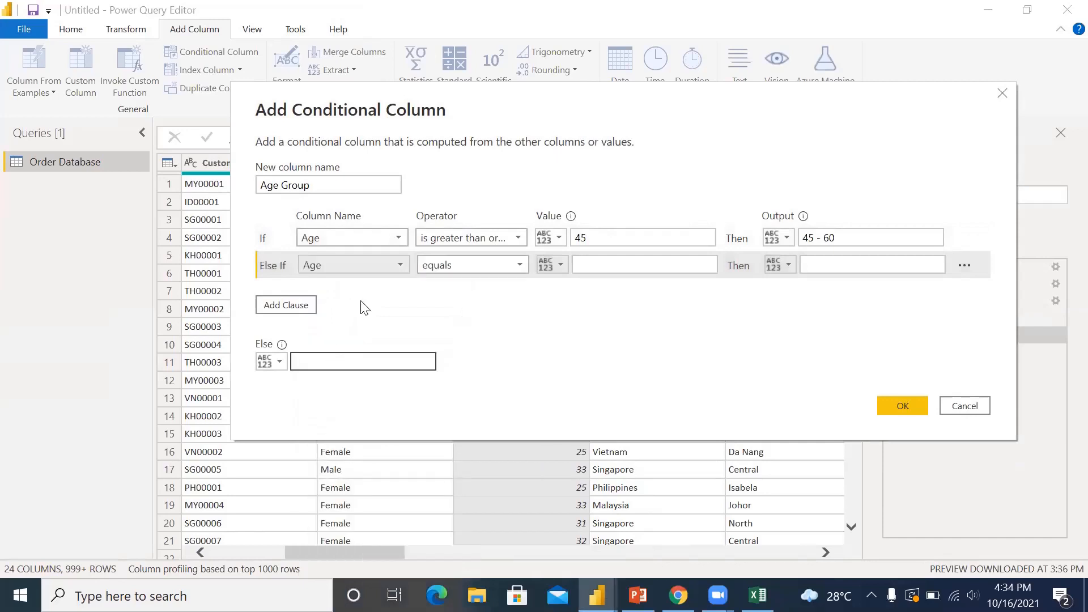
pyautogui.click(468, 267)
pyautogui.click(466, 313)
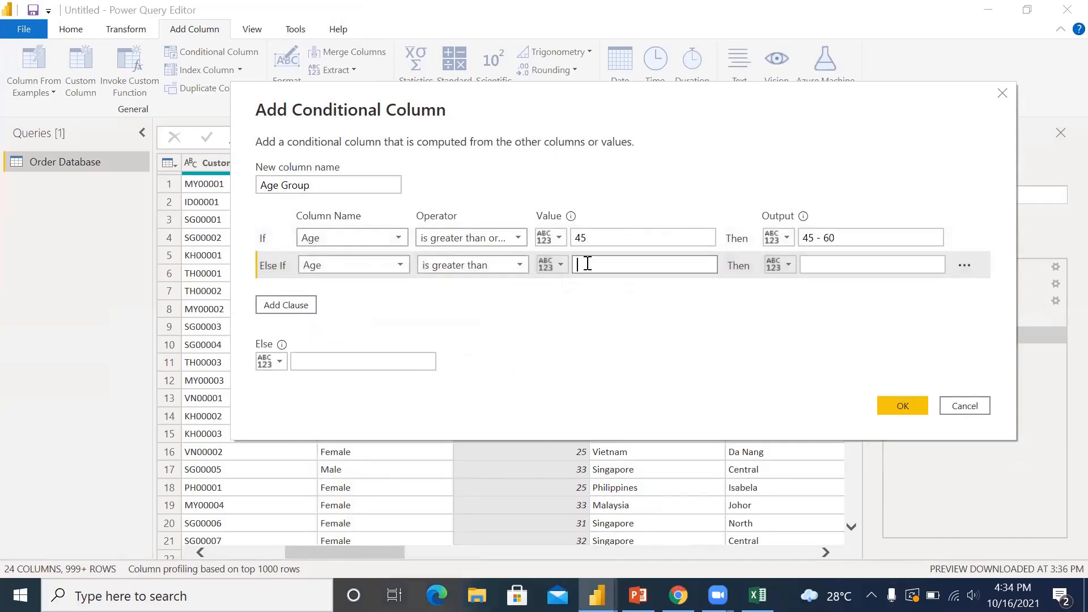
pyautogui.click(588, 263)
pyautogui.write('30')
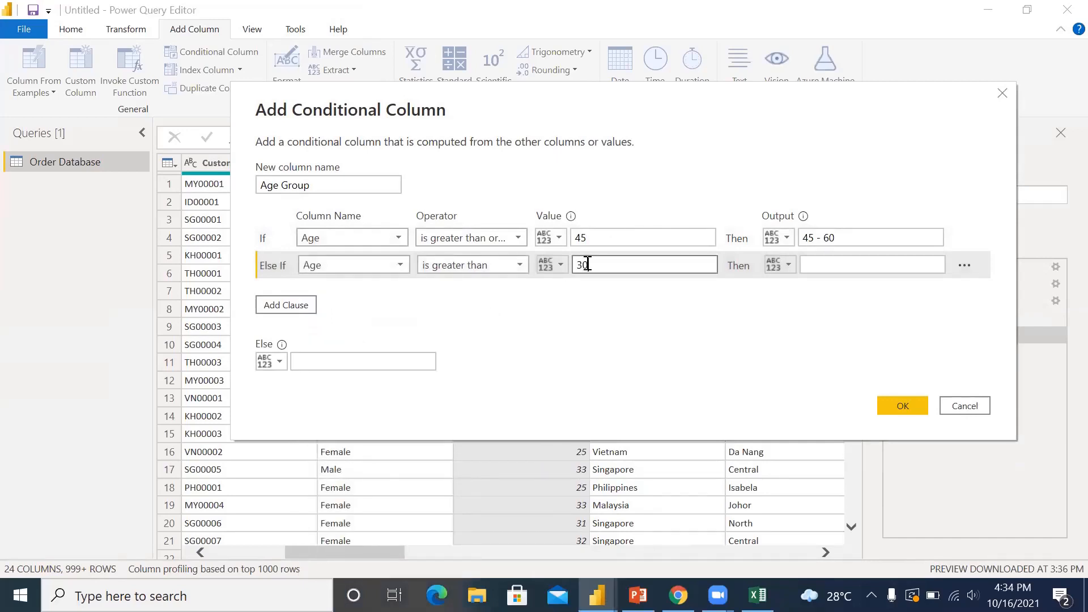
pyautogui.click(847, 265)
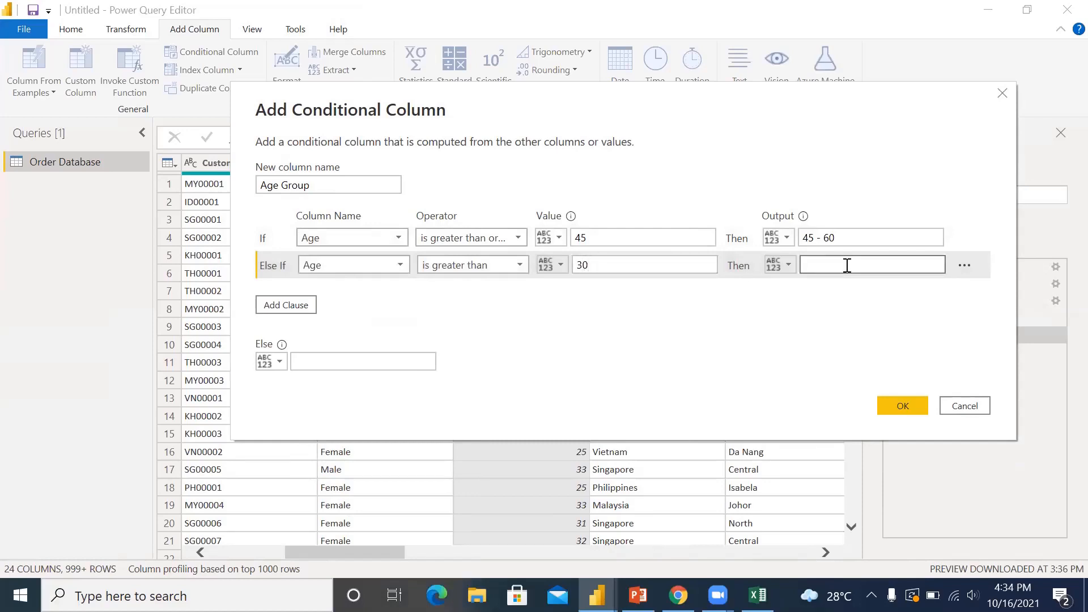
pyautogui.write('30 - 45')
pyautogui.tripleClick(813, 261)
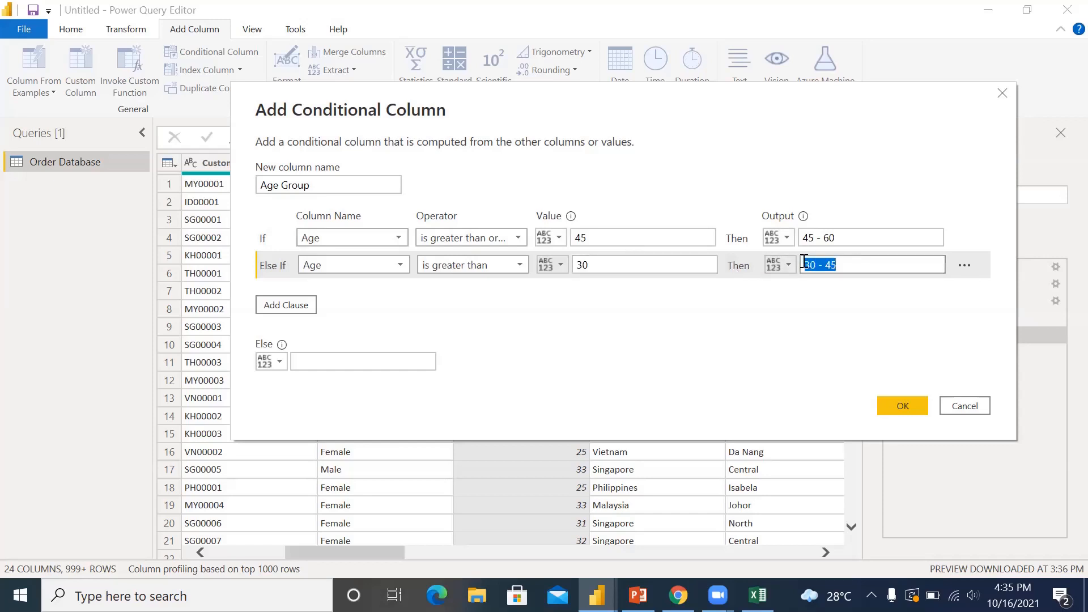
# Step: Add a third clause so that Age is greater than or equal to 15 outputs "15 - 30"
pyautogui.click(304, 311)
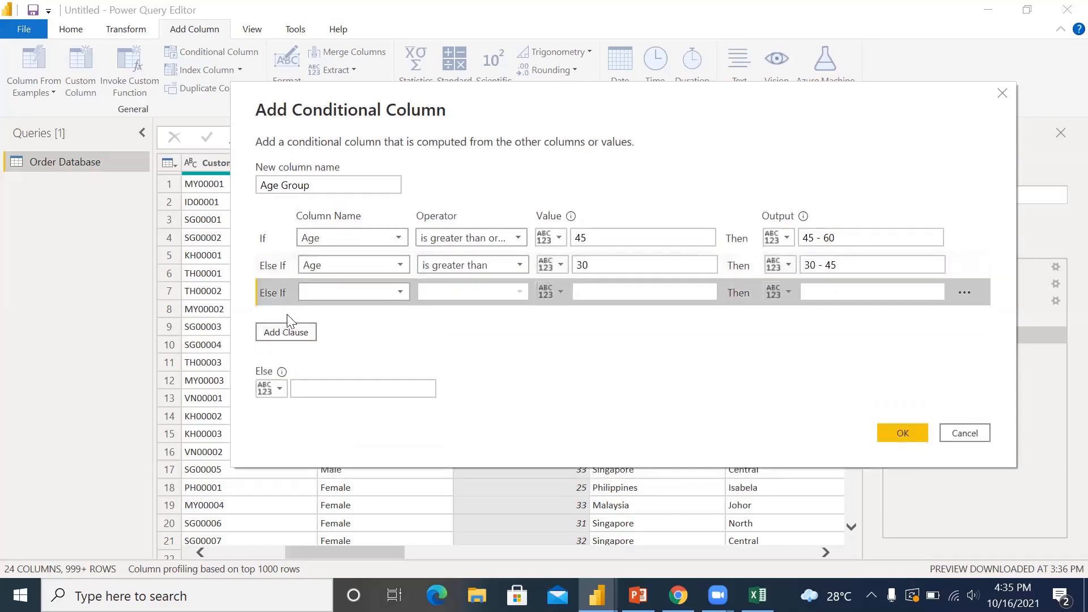
pyautogui.click(334, 291)
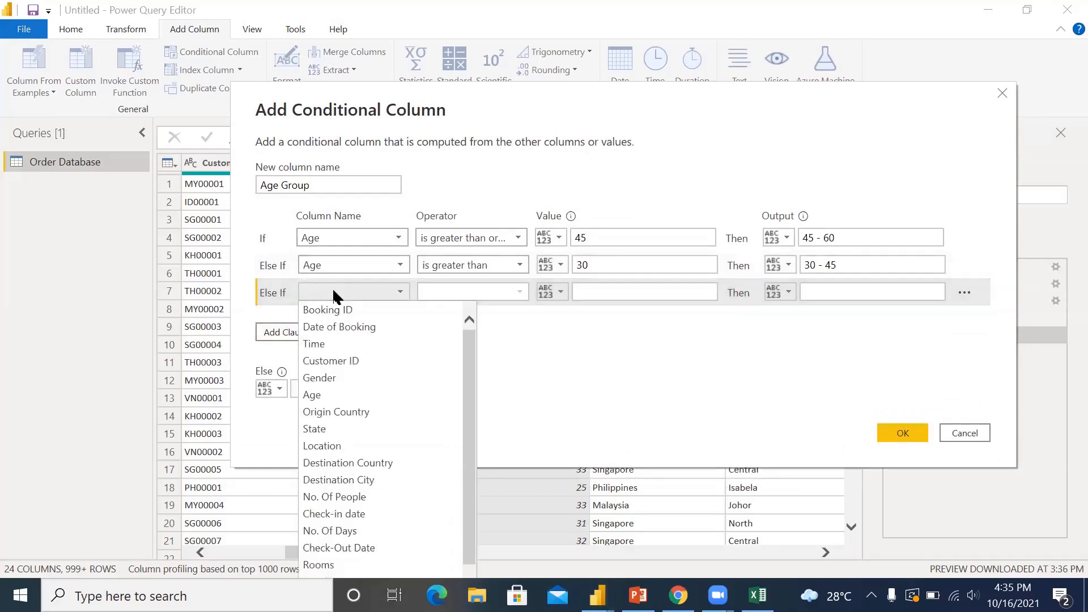
pyautogui.click(334, 395)
pyautogui.click(462, 293)
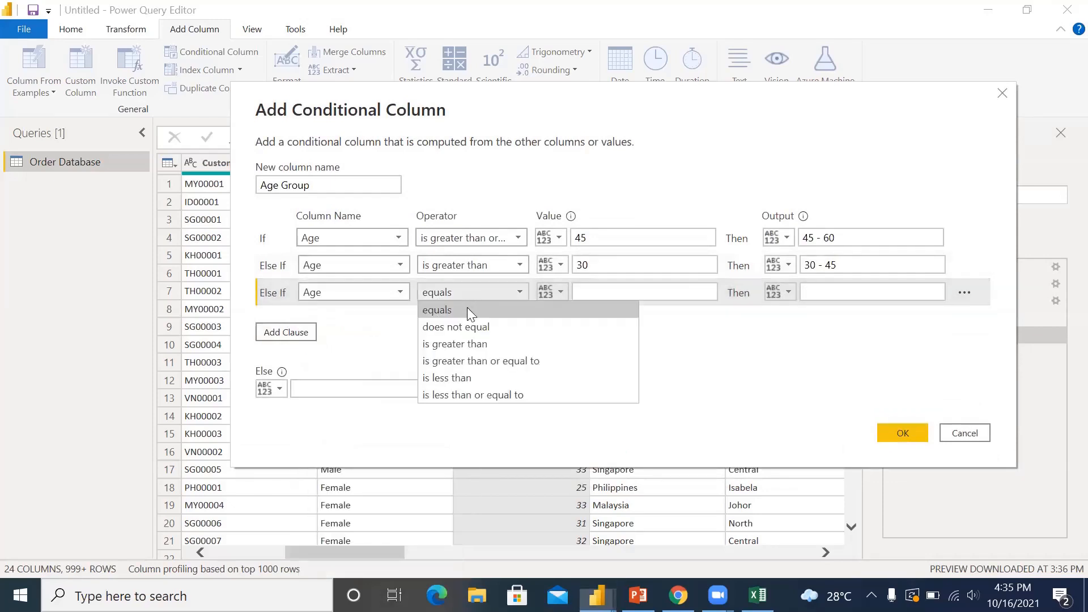
pyautogui.click(484, 360)
pyautogui.click(617, 293)
pyautogui.write('15')
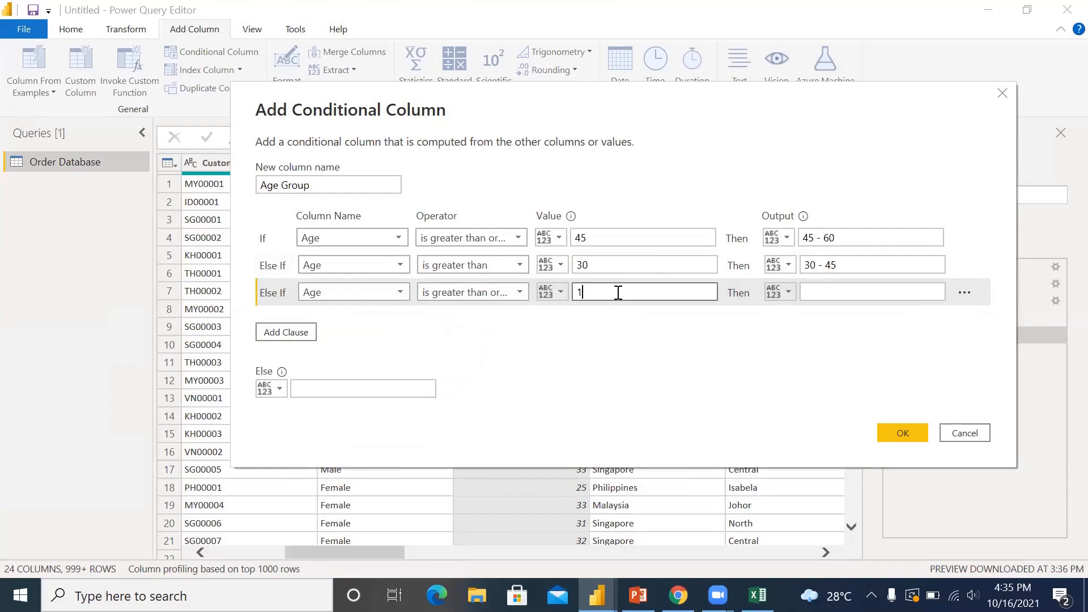
pyautogui.click(849, 294)
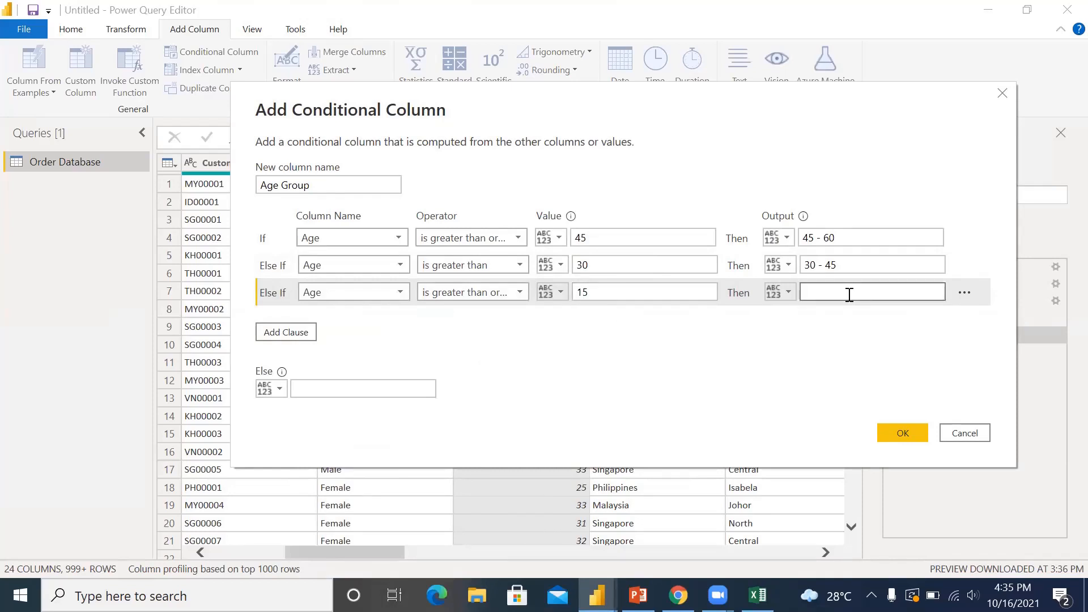
pyautogui.write('15 - 30')
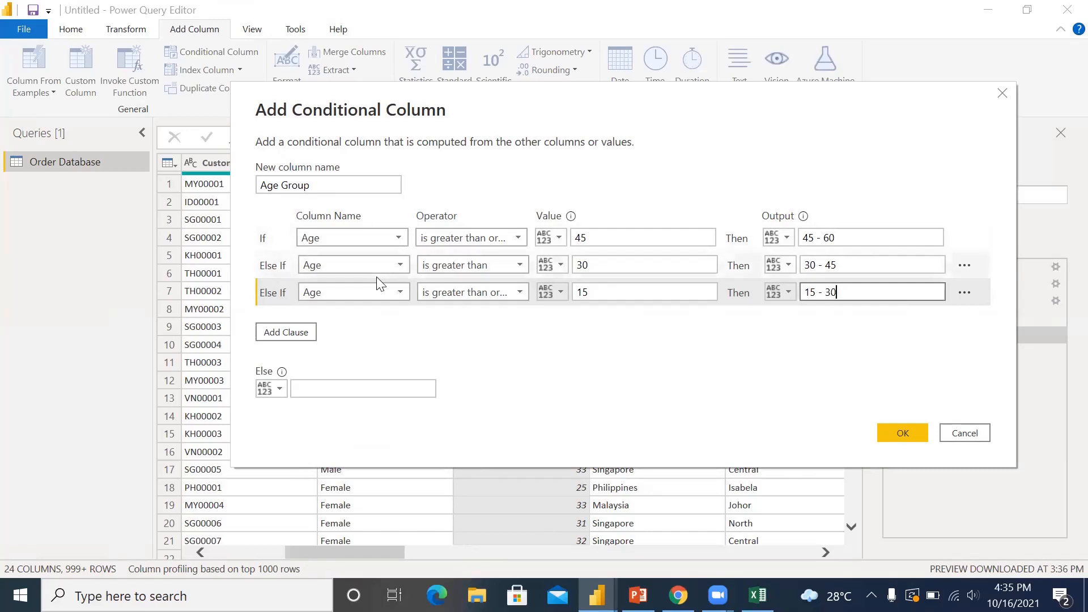
# Step: Review the threshold values and output labels of the three Age Group clauses
pyautogui.moveTo(595, 238); pyautogui.dragTo(577, 241)
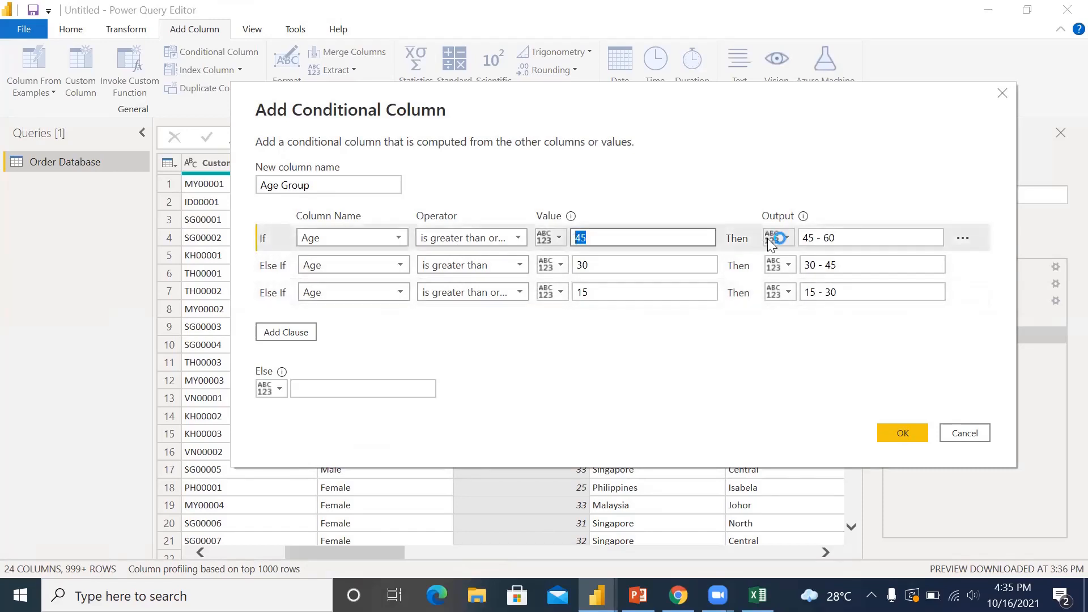
pyautogui.click(841, 240)
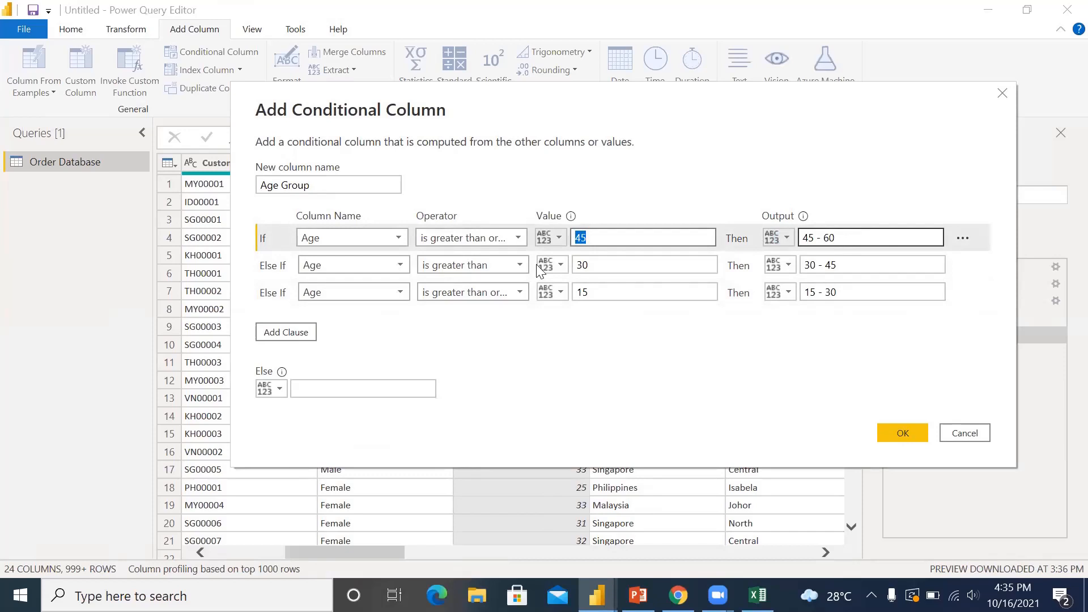
pyautogui.click(595, 259)
pyautogui.moveTo(593, 265); pyautogui.dragTo(557, 264)
pyautogui.click(833, 267)
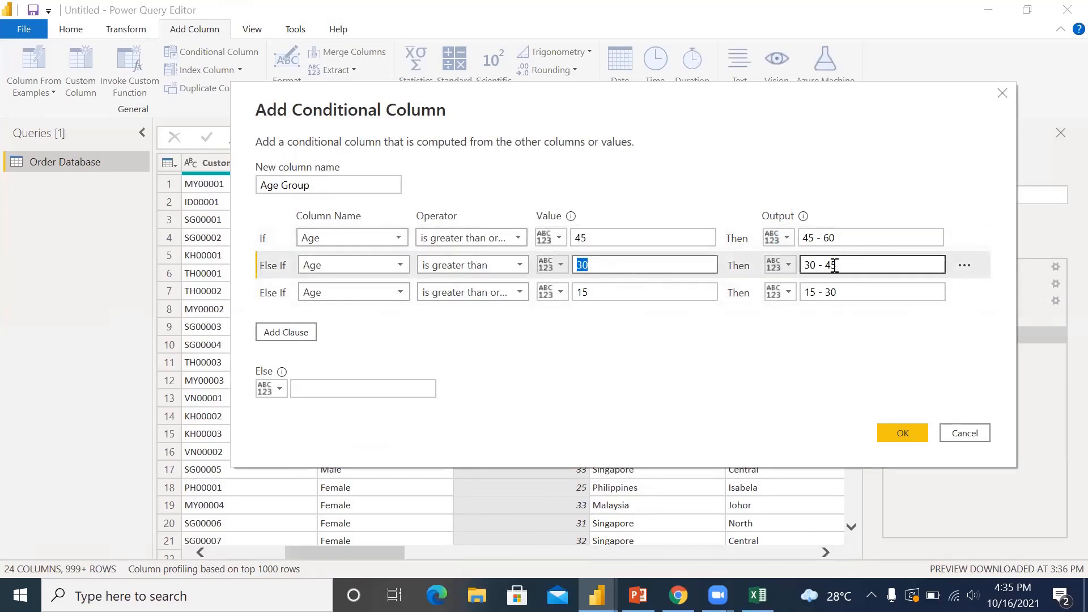
pyautogui.click(620, 294)
pyautogui.moveTo(619, 294); pyautogui.dragTo(574, 295)
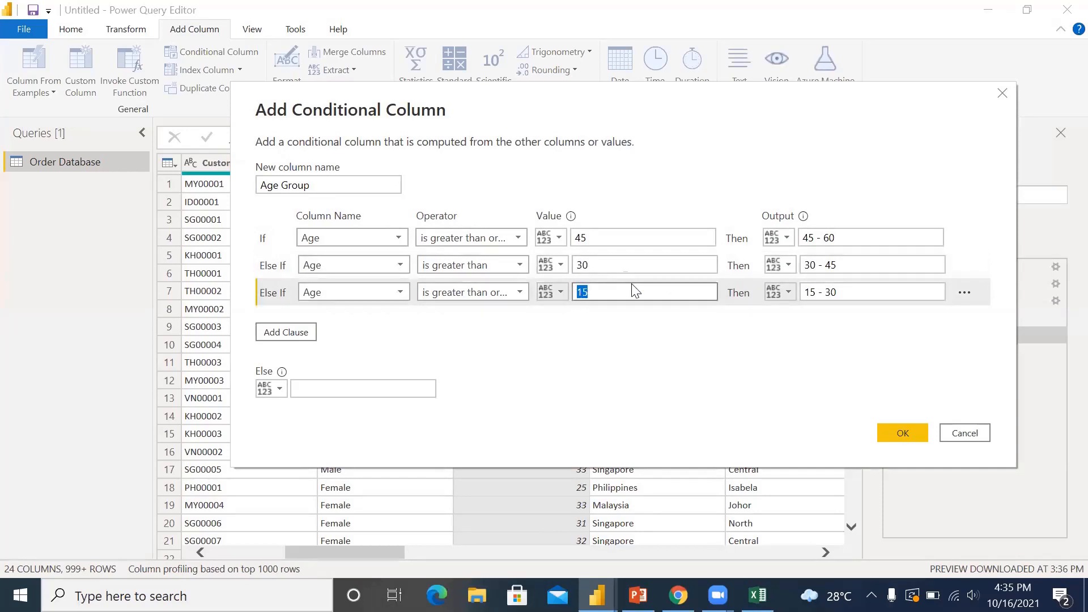
# Step: Set the Else output to "< 15" and add the Age Group conditional column to the Order Database query
pyautogui.click(882, 290)
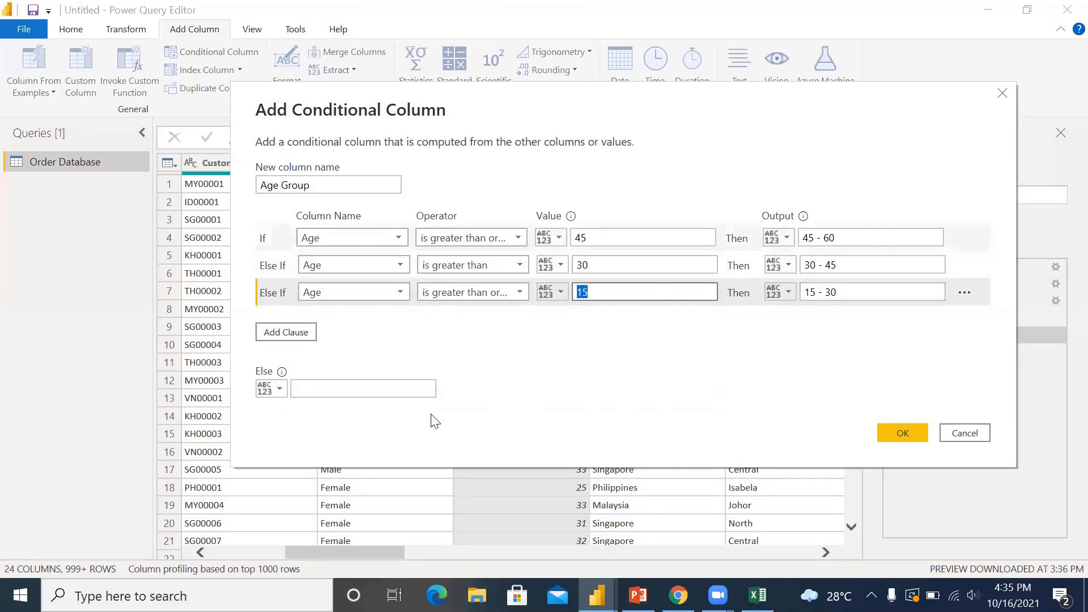
pyautogui.click(326, 389)
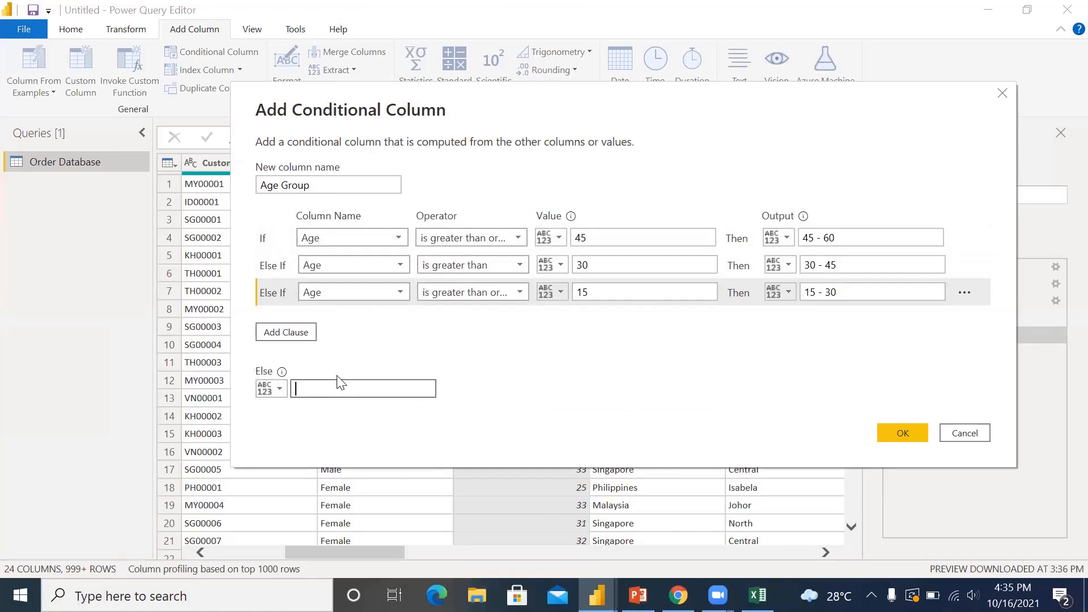
pyautogui.write('< 15')
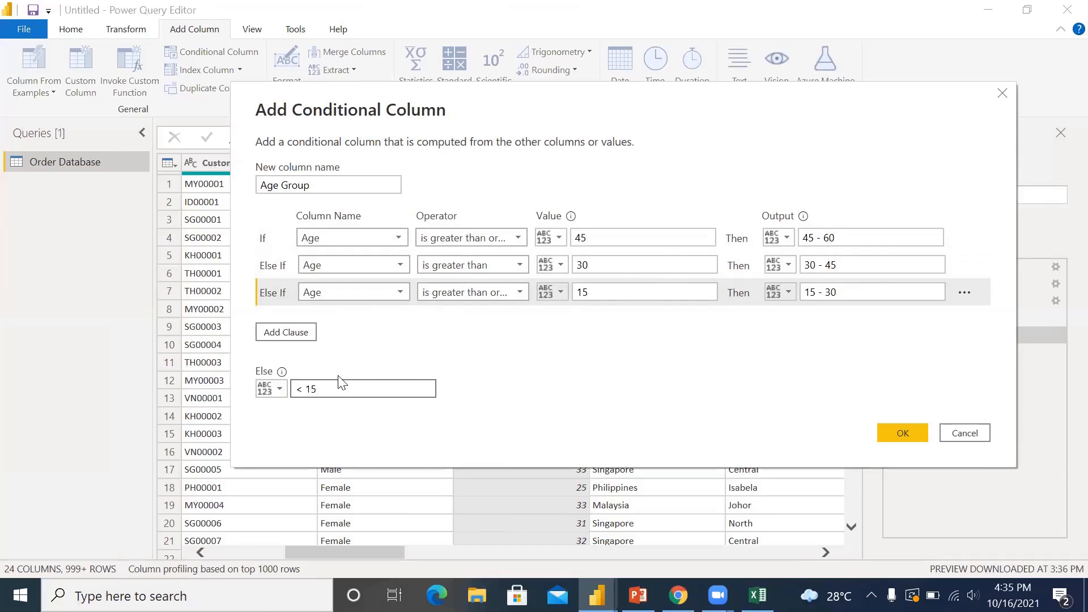
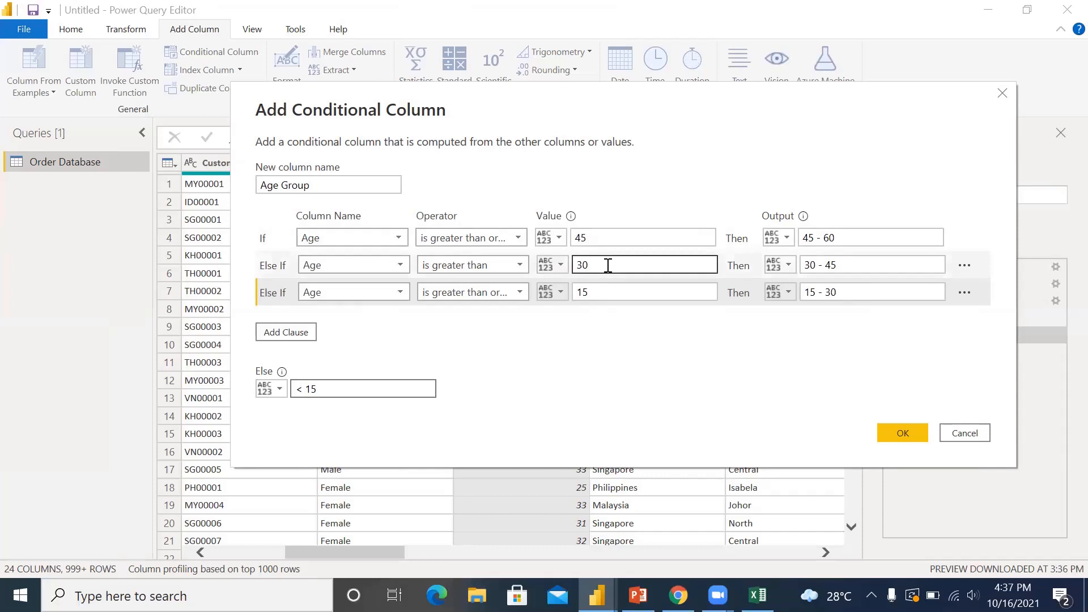
pyautogui.click(825, 265)
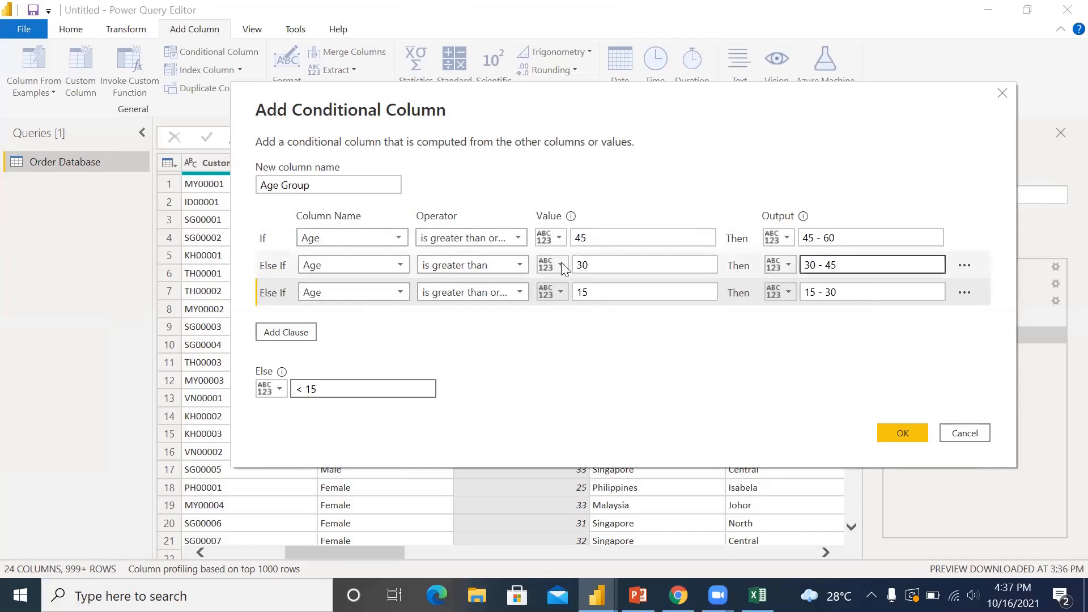
pyautogui.moveTo(595, 238); pyautogui.dragTo(577, 238)
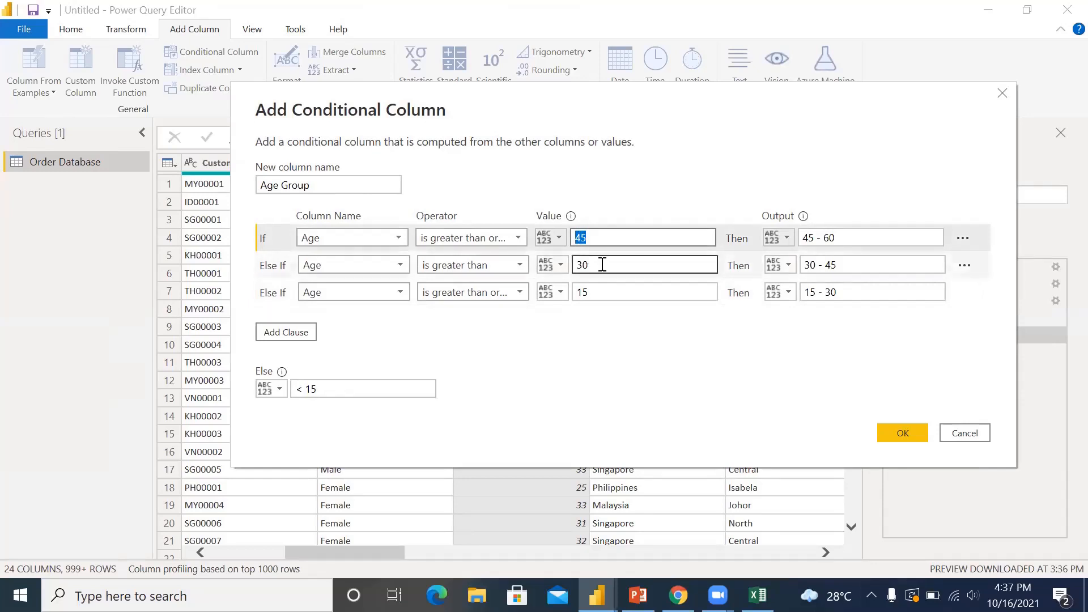
pyautogui.moveTo(848, 267); pyautogui.dragTo(810, 271)
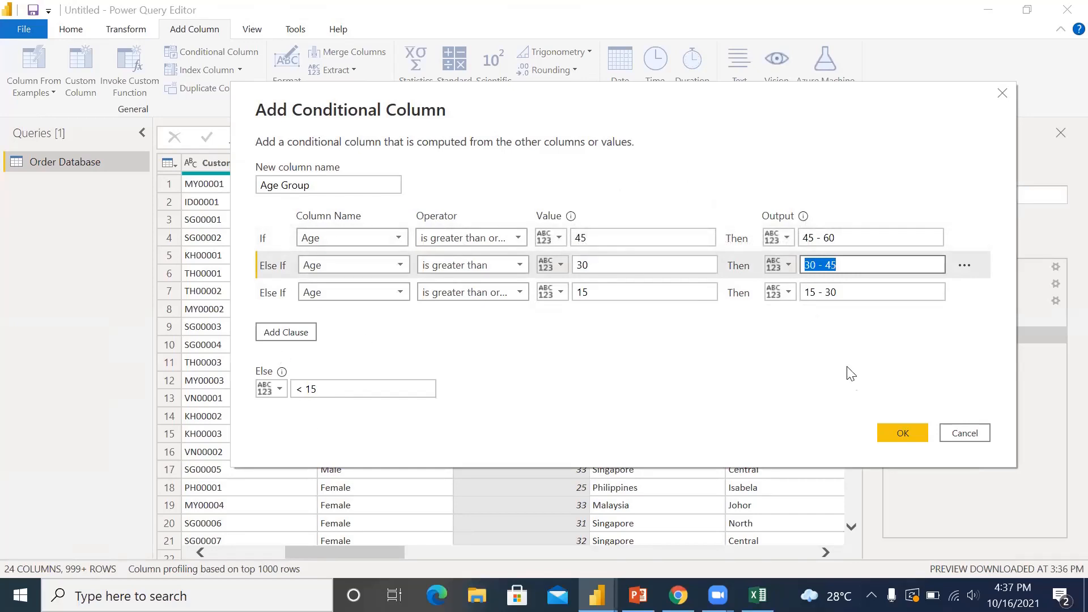
pyautogui.click(895, 434)
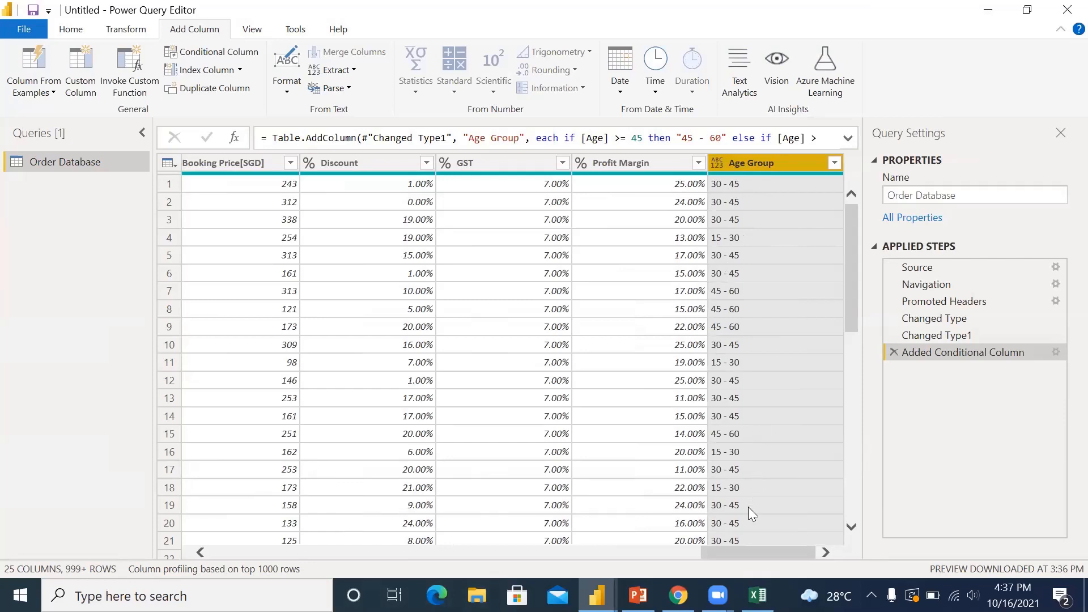
# Step: Return to the table's first columns, close the query editor and apply the changes to the data model
pyautogui.moveTo(748, 554); pyautogui.dragTo(255, 545)
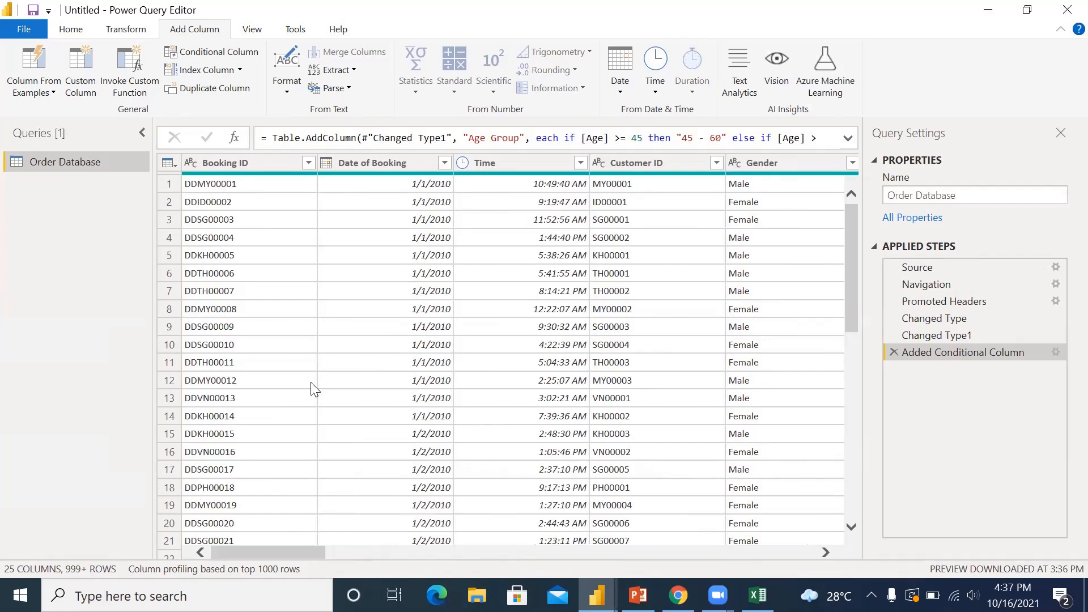
pyautogui.click(70, 29)
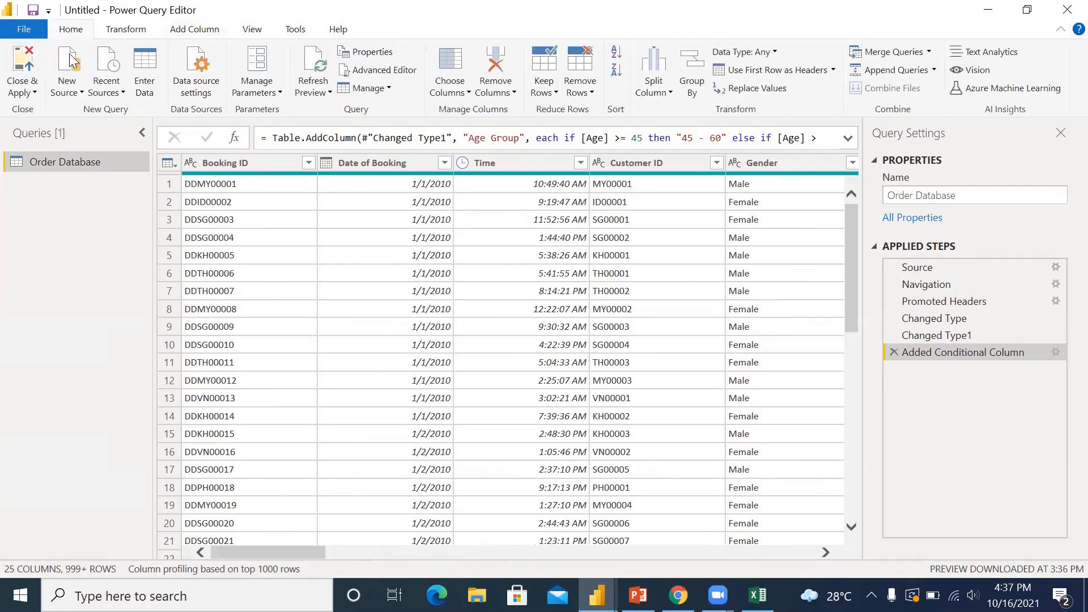
pyautogui.click(23, 68)
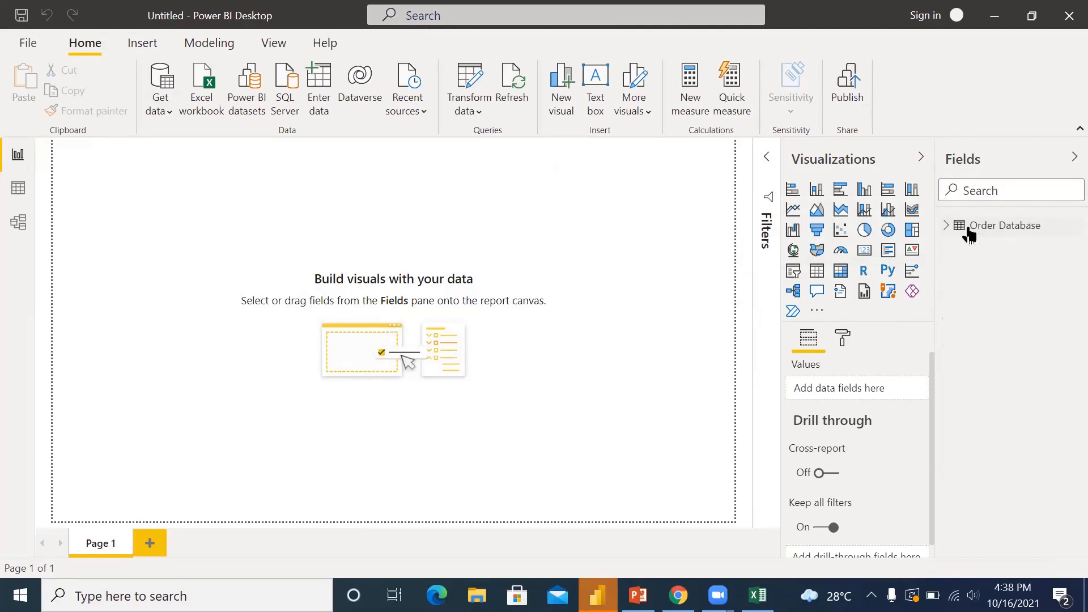
# Step: Look through the fields of the Order Database table and its rows in the data view
pyautogui.click(947, 227)
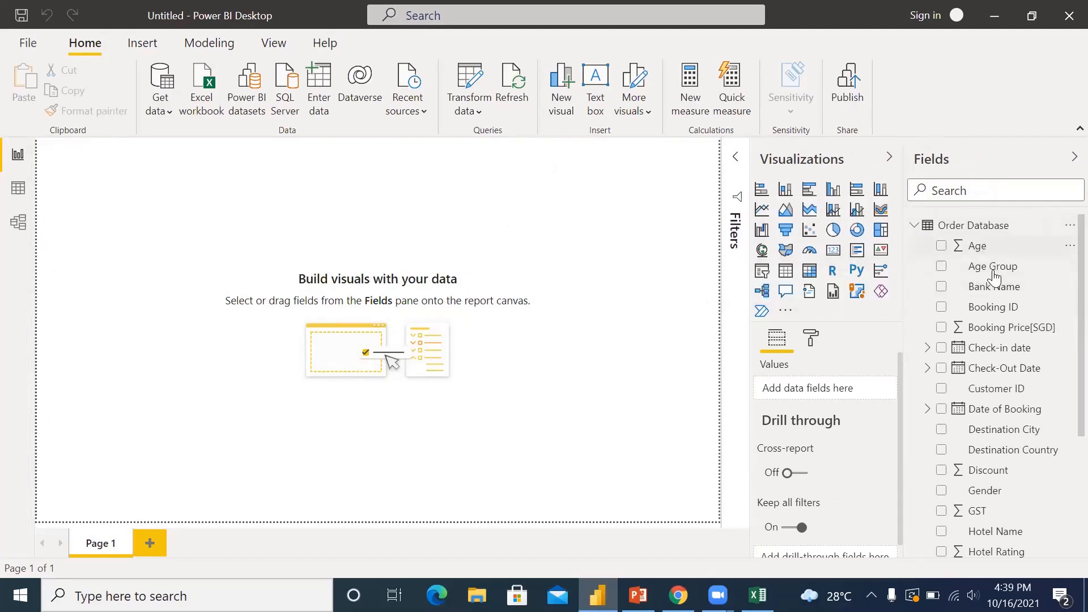
pyautogui.scroll(-5, 997, 304)
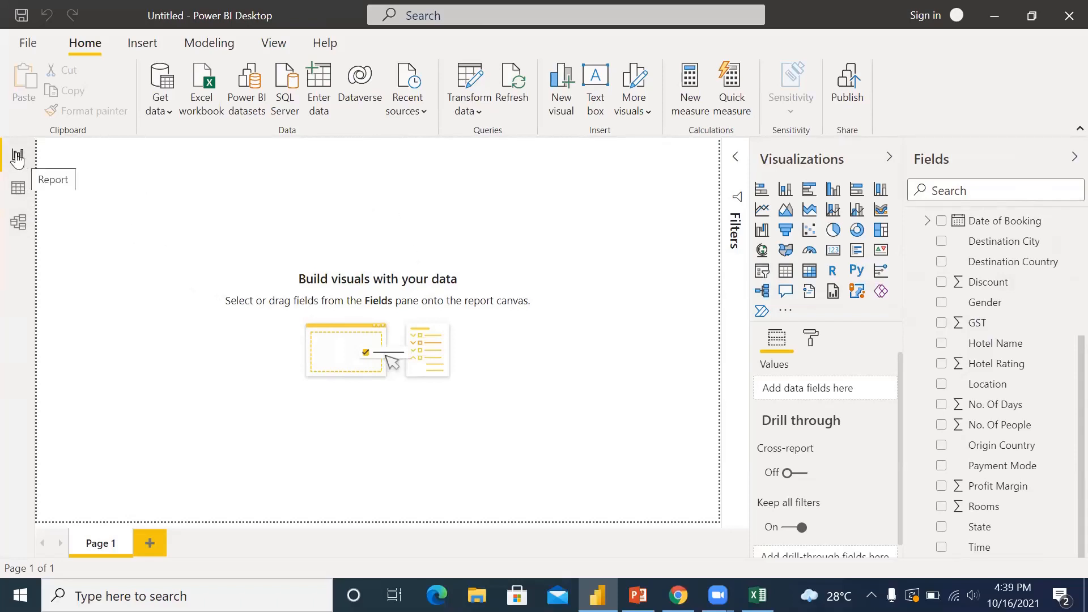
pyautogui.click(15, 190)
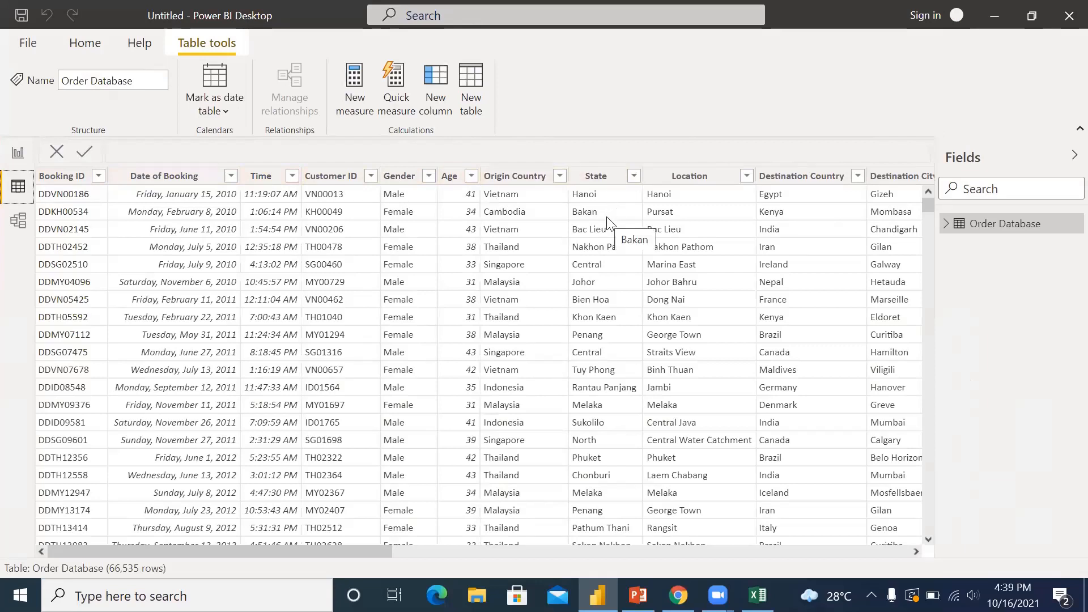
# Step: In the model view, reposition the Order Database table card and reduce its height
pyautogui.click(18, 224)
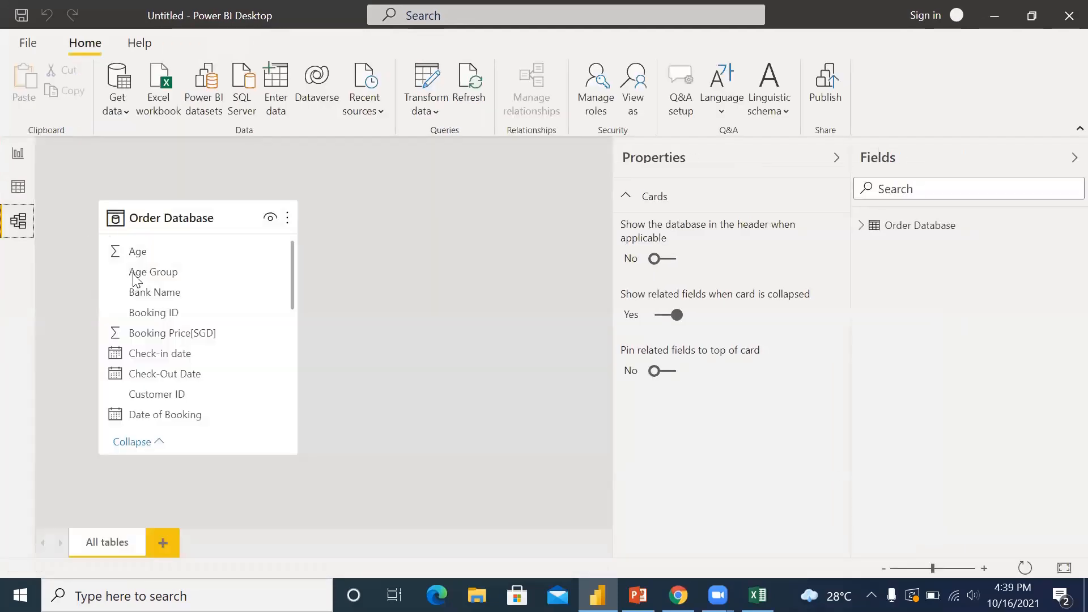
pyautogui.moveTo(170, 219); pyautogui.dragTo(194, 226)
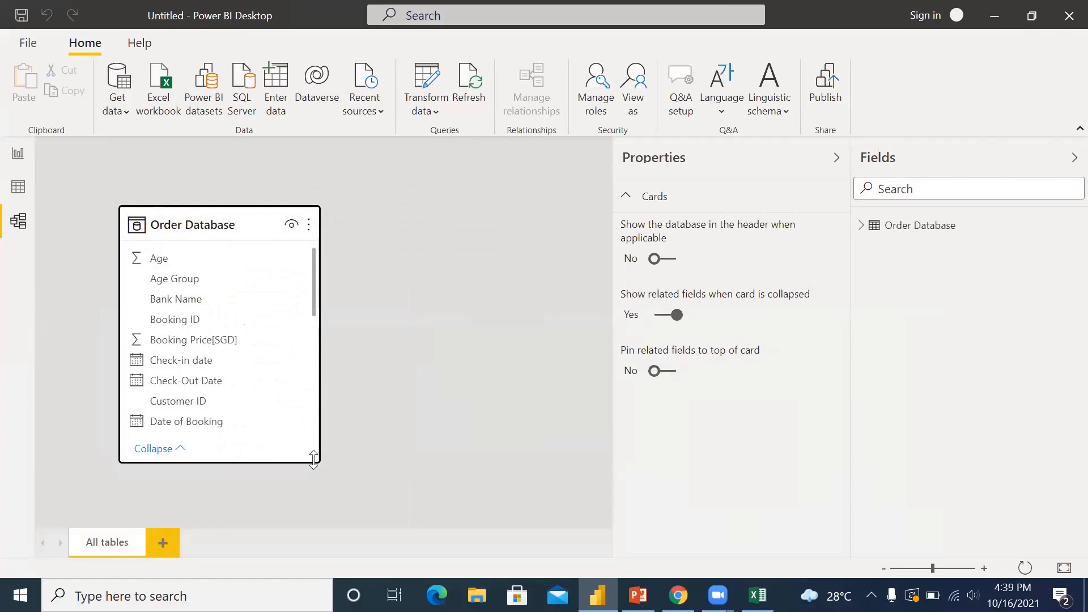
pyautogui.moveTo(314, 459); pyautogui.dragTo(313, 384)
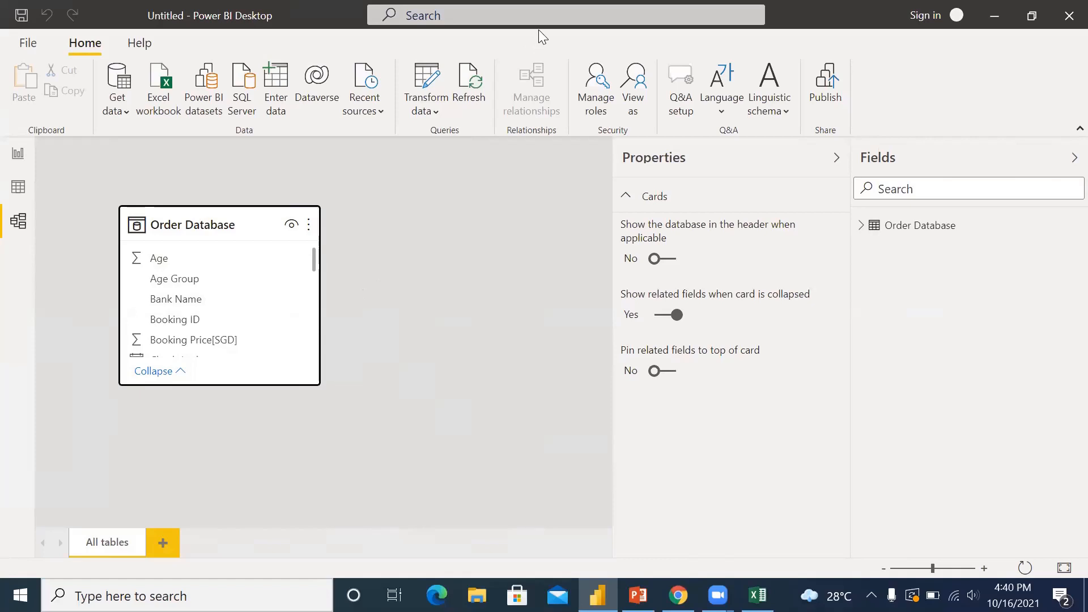
pyautogui.click(481, 242)
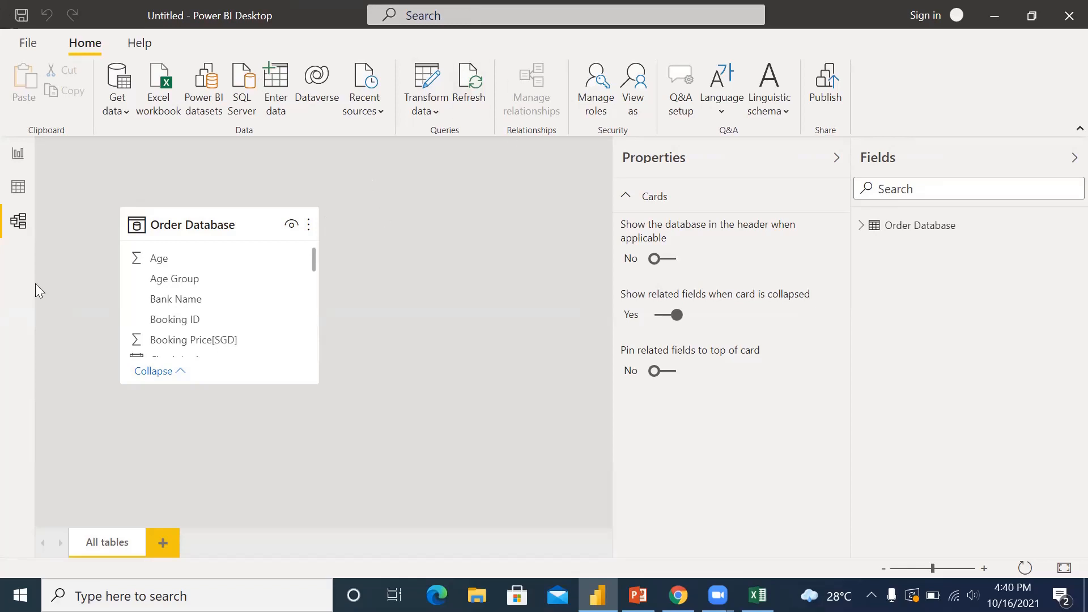
# Step: Examine the Age Group column at the end of the Order Database table in the data view
pyautogui.click(20, 191)
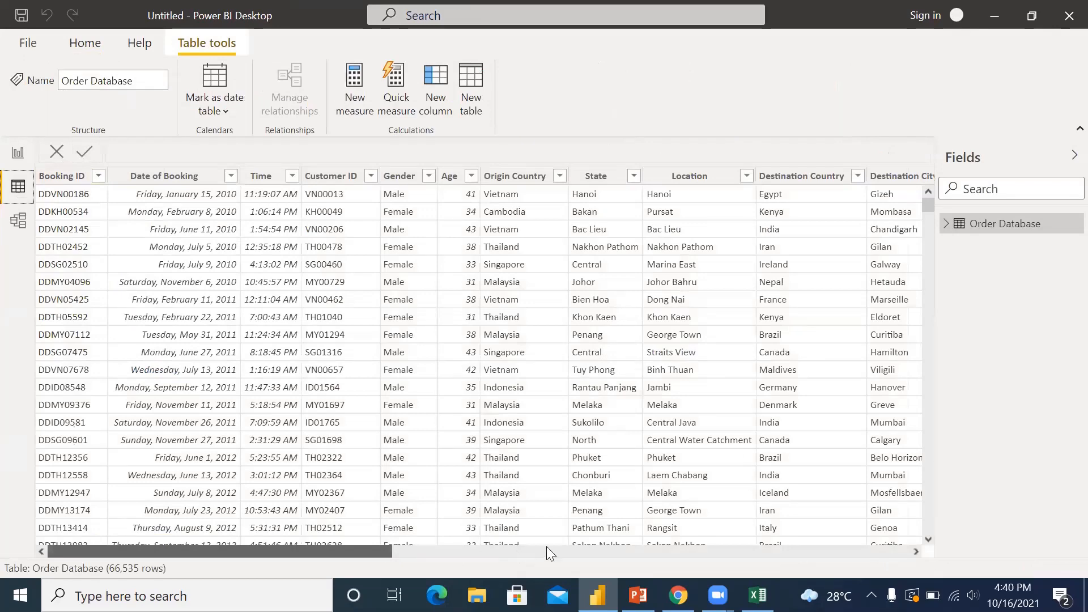
pyautogui.hscroll(10, 546, 552)
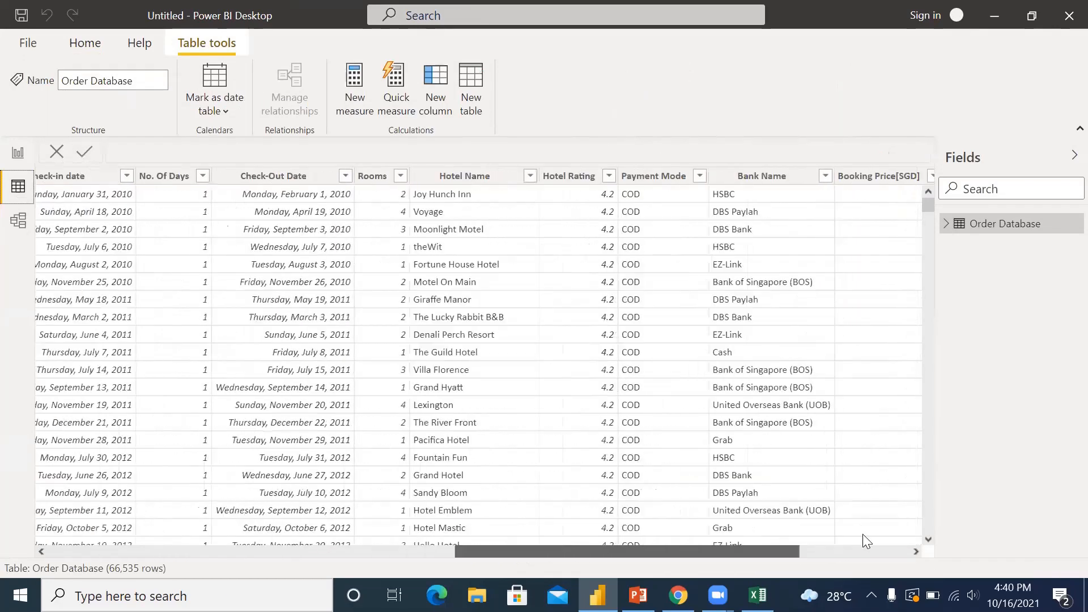
pyautogui.hscroll(5, 862, 534)
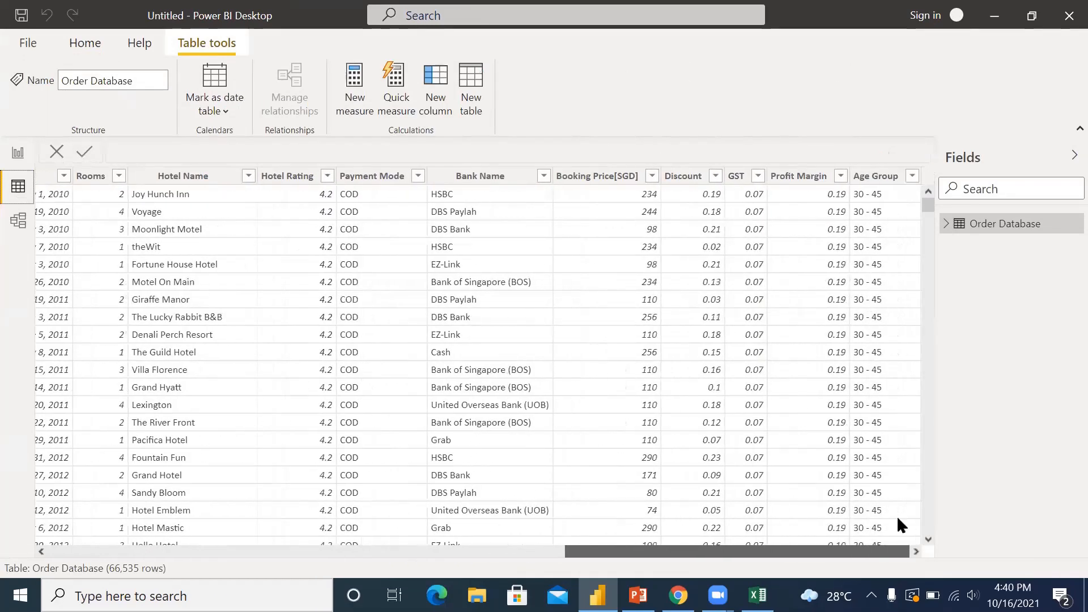
pyautogui.click(875, 180)
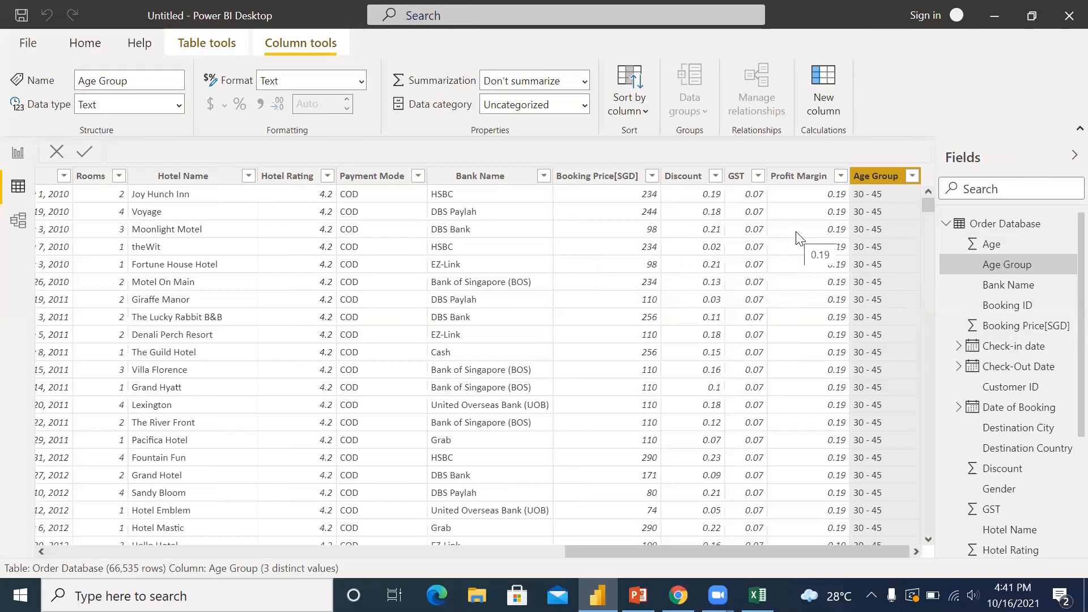
# Step: Shift the Order Database card slightly in the model view and return to the table data
pyautogui.click(19, 221)
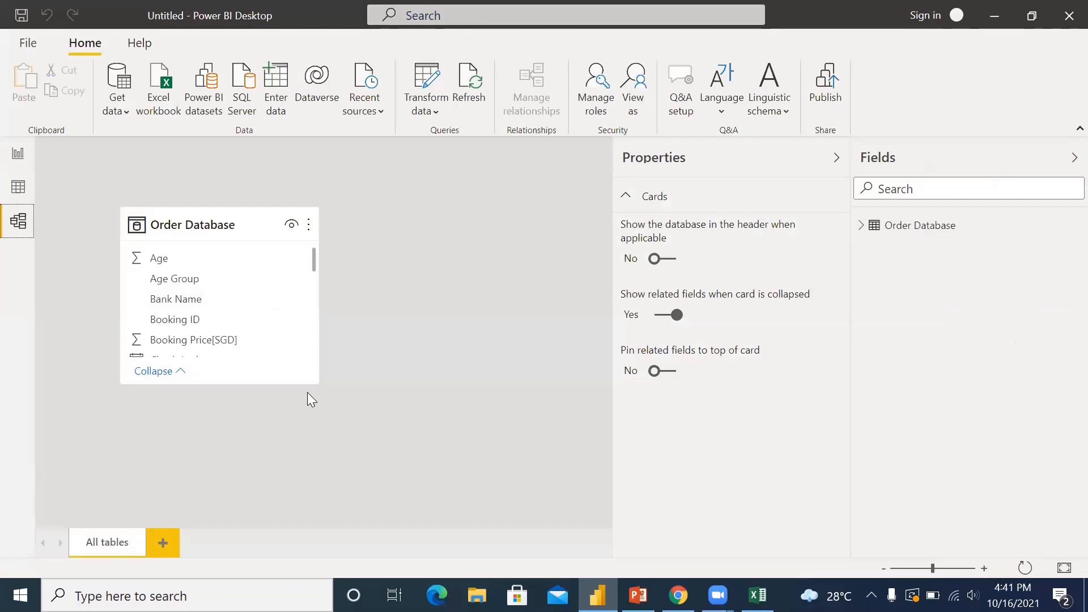
pyautogui.moveTo(201, 224); pyautogui.dragTo(226, 212)
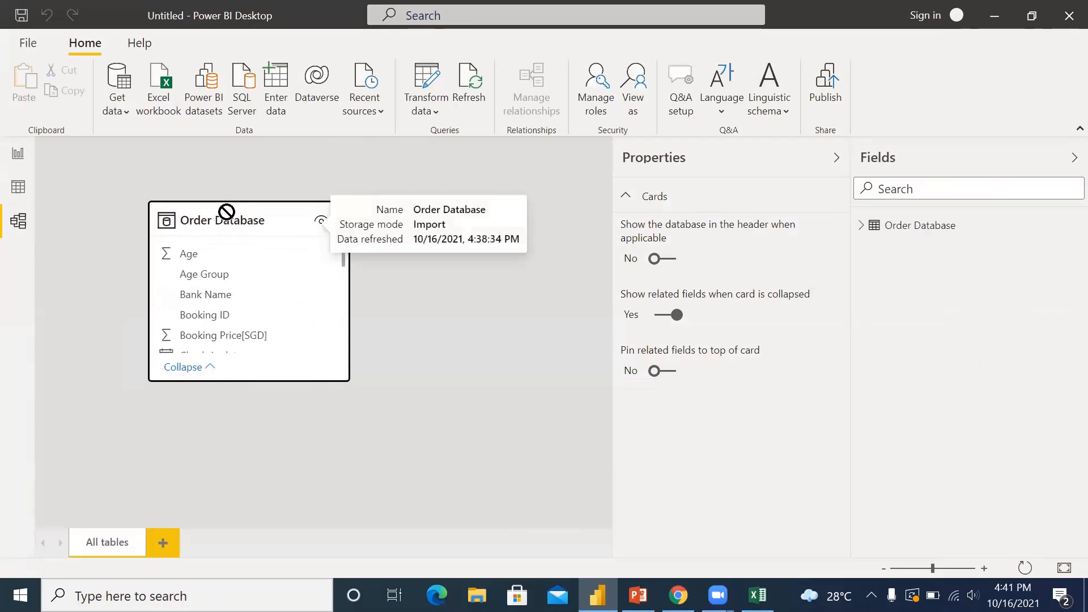
pyautogui.click(14, 193)
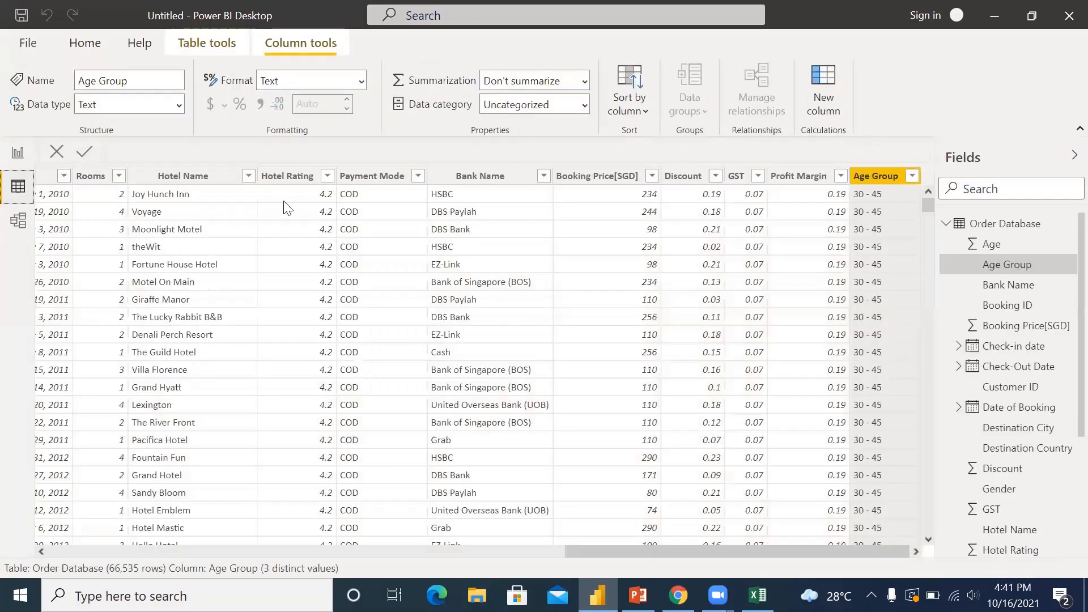
# Step: Collapse the Fields pane and set the Date of Booking column's format to 14 March, 2001 (d mmmm, yyyy)
pyautogui.click(1073, 156)
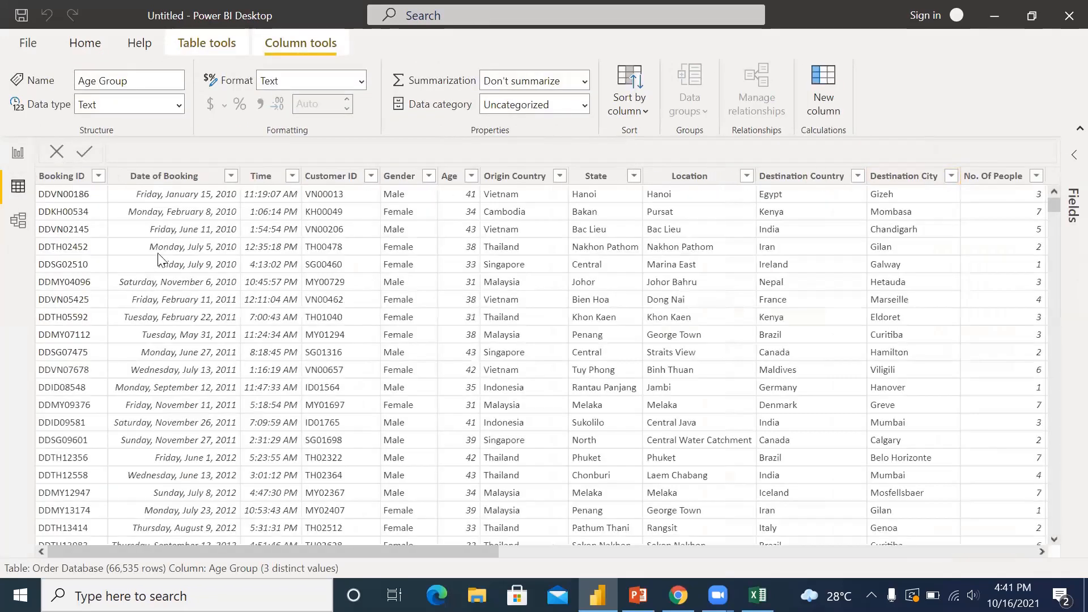
pyautogui.click(161, 176)
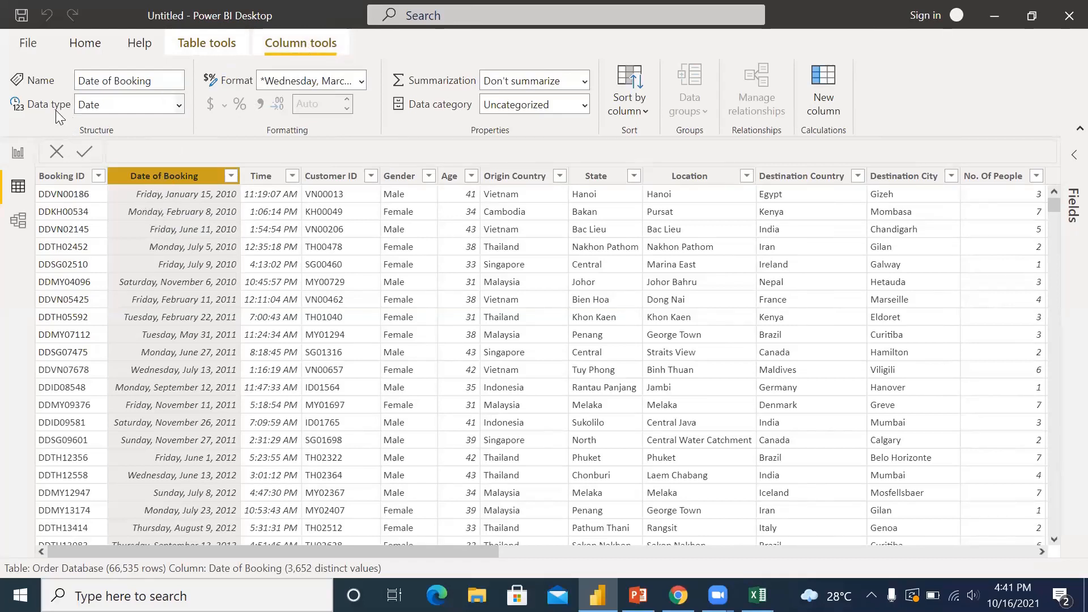
pyautogui.click(178, 105)
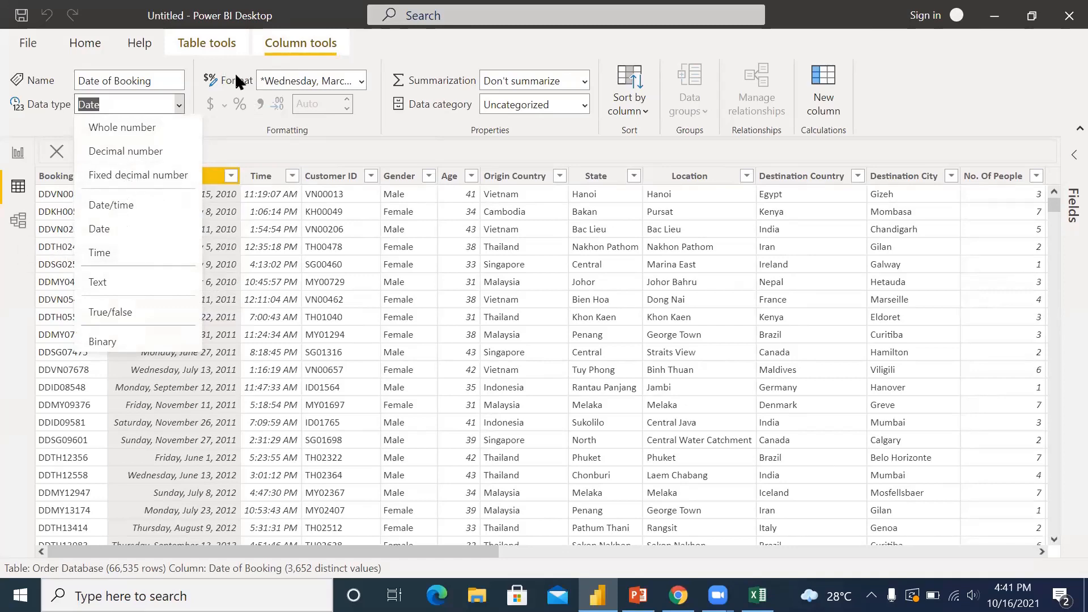
pyautogui.click(227, 94)
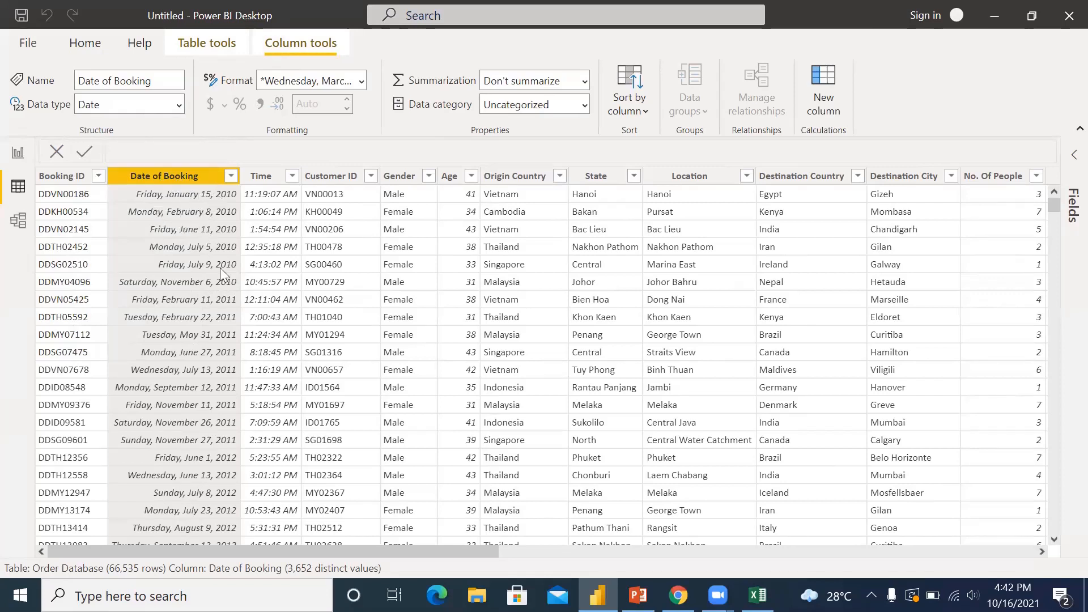
pyautogui.click(362, 81)
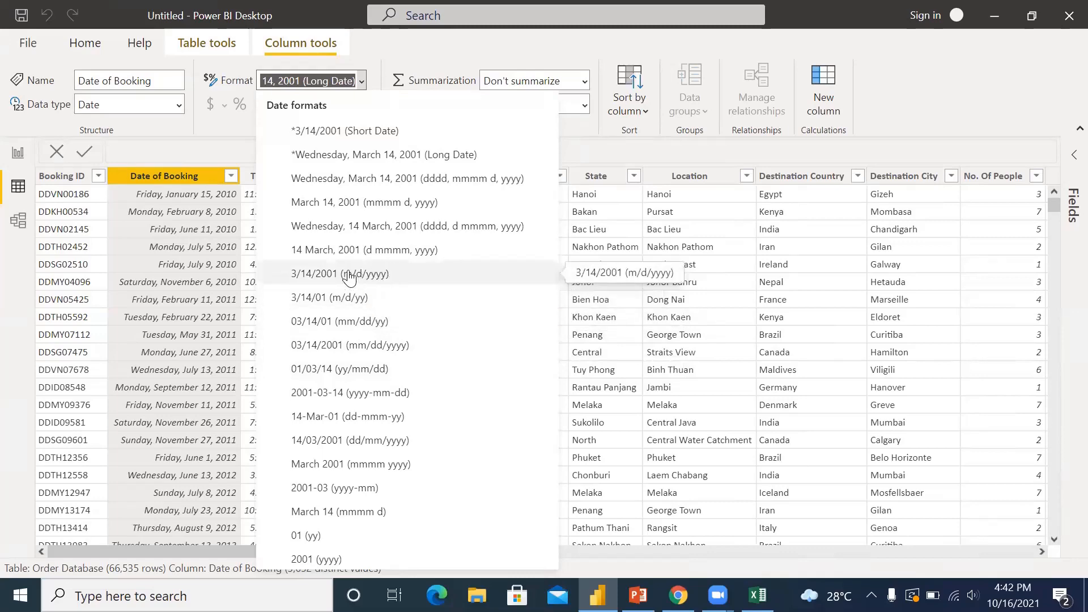
pyautogui.click(356, 253)
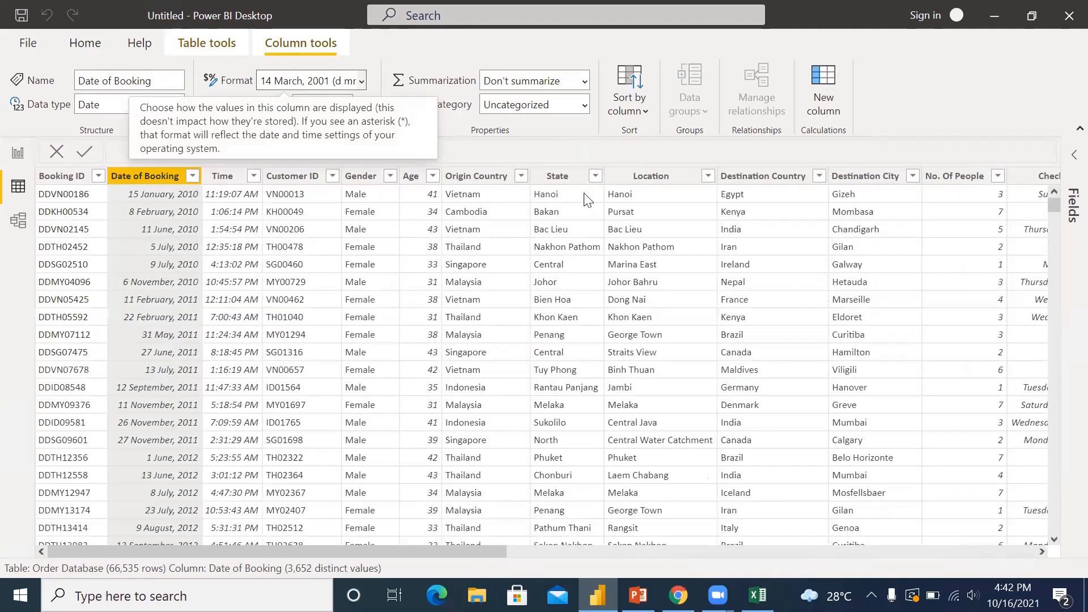
# Step: Examine the Hotel Rating column's data type and available formats, and select the Age column
pyautogui.click(586, 551)
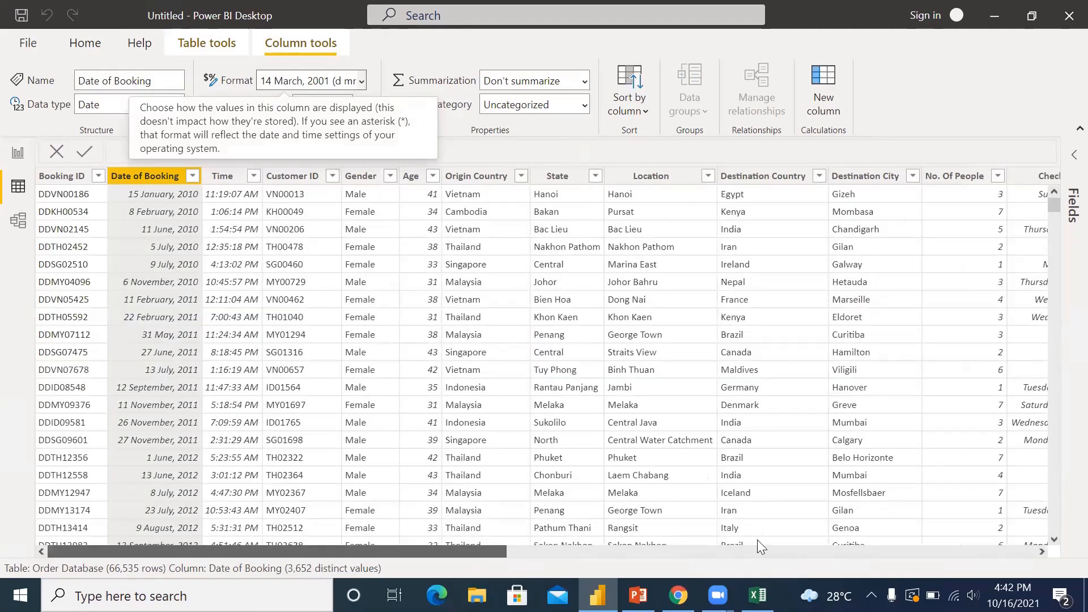
pyautogui.click(844, 551)
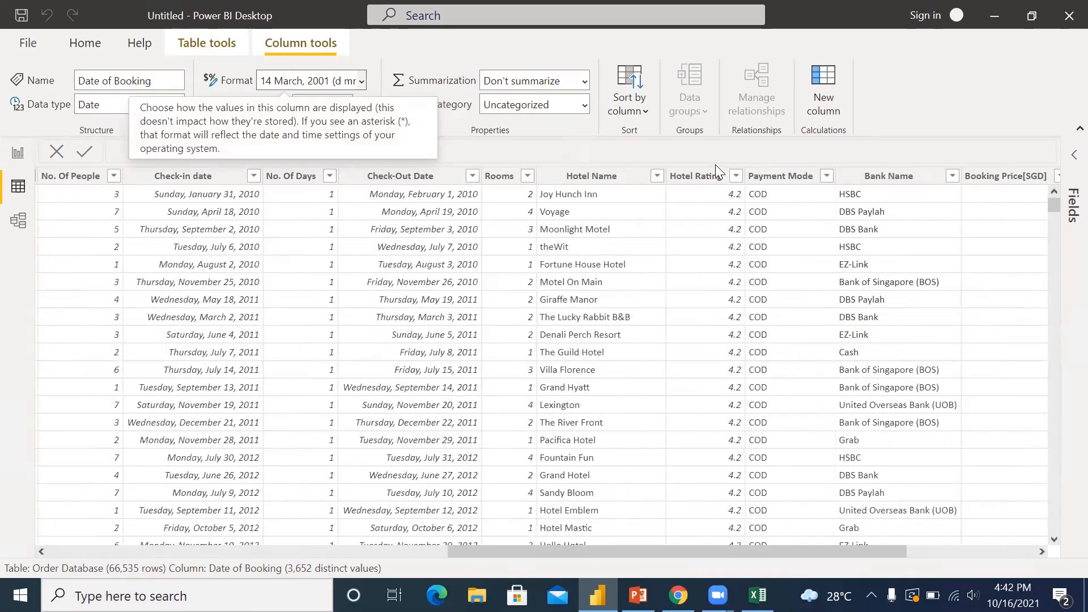
pyautogui.click(703, 183)
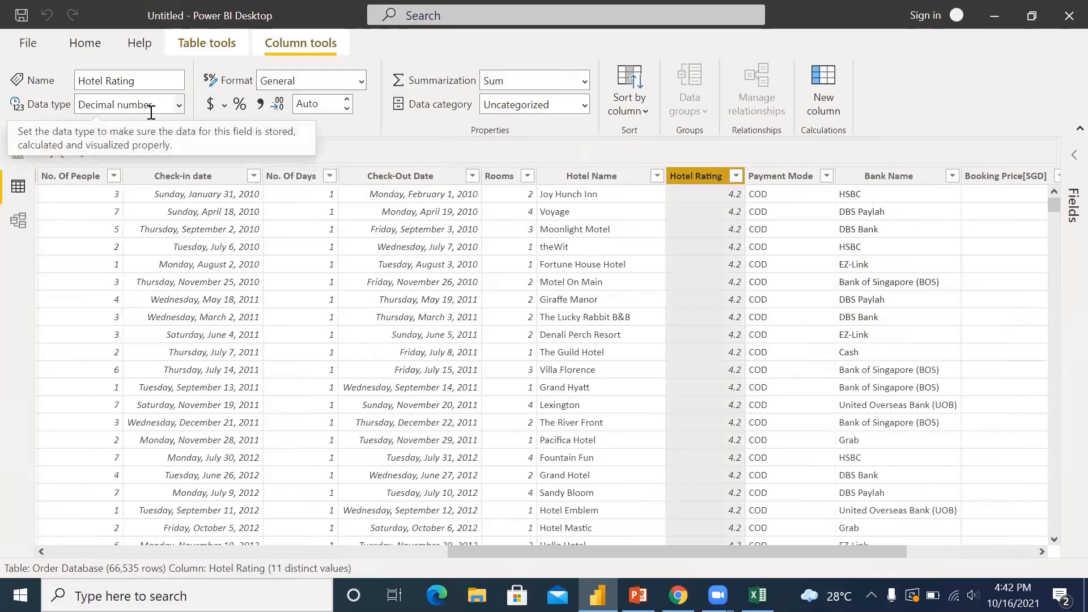
pyautogui.click(360, 82)
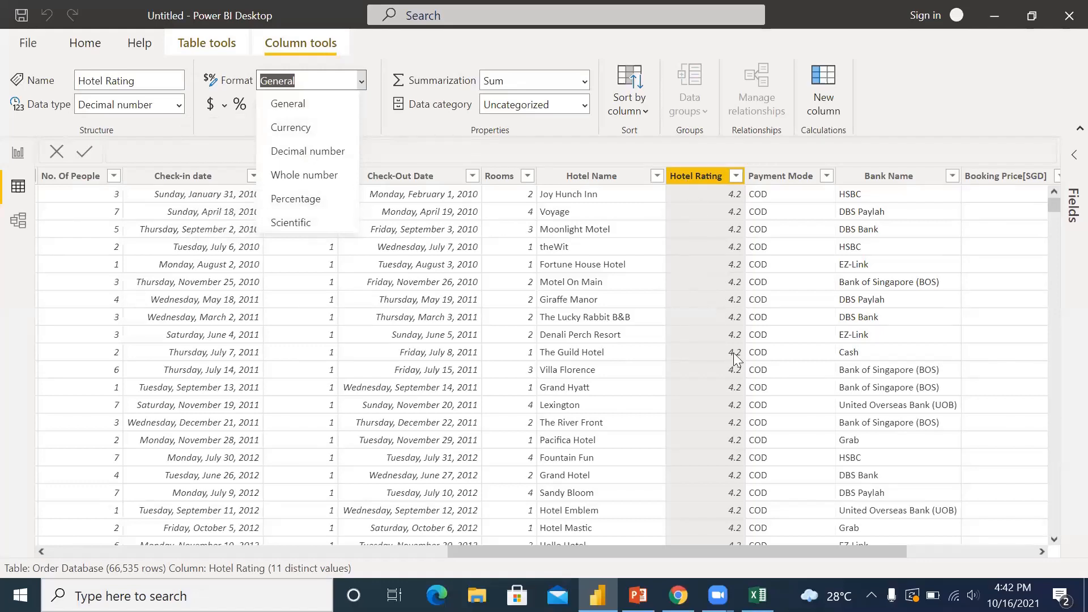
pyautogui.click(594, 253)
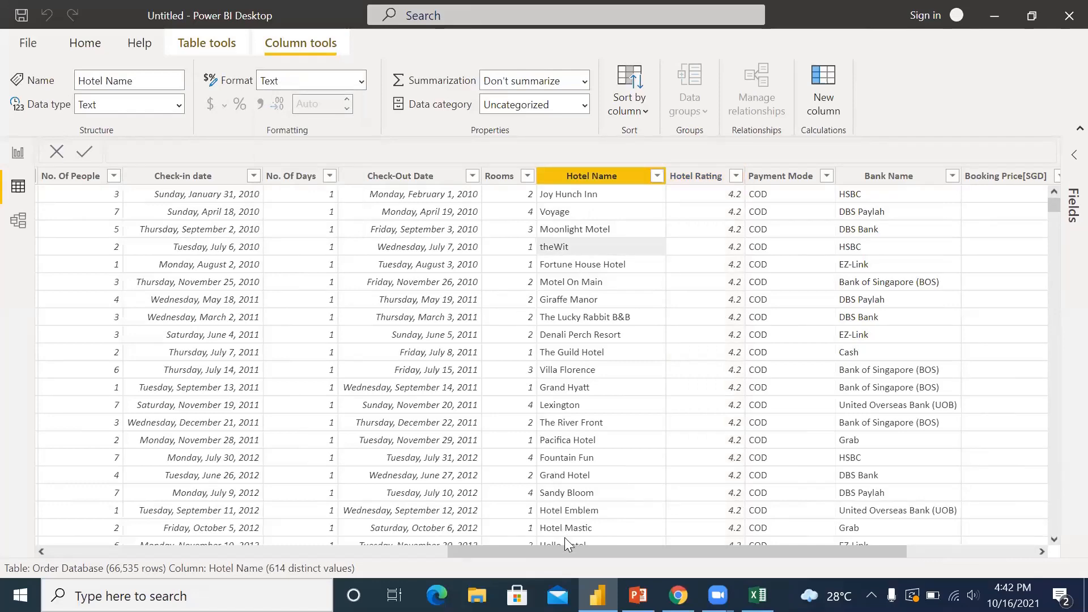
pyautogui.moveTo(568, 545); pyautogui.dragTo(189, 538)
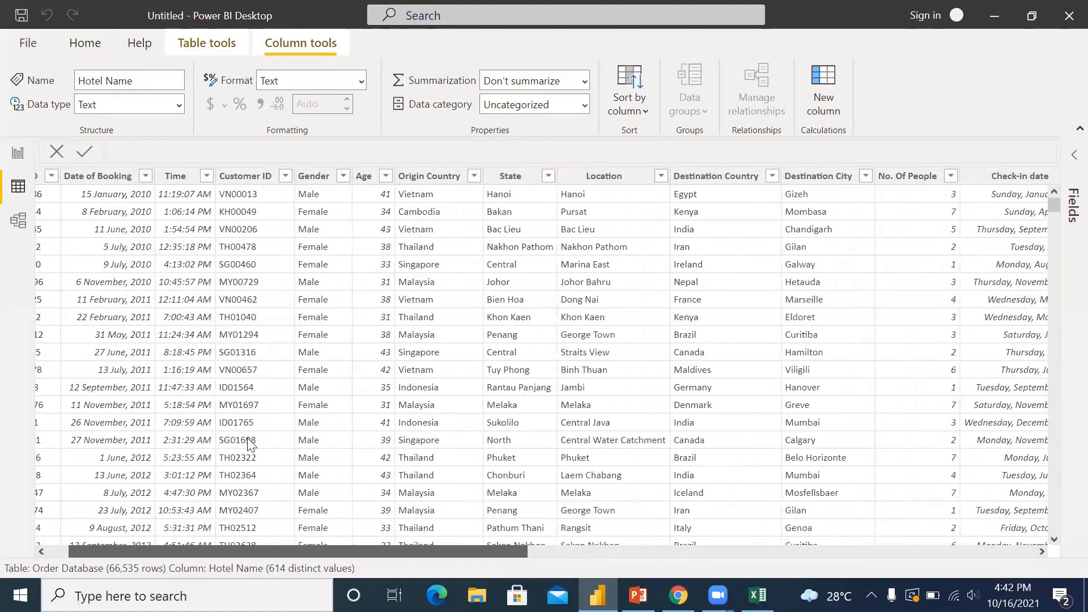
pyautogui.click(364, 176)
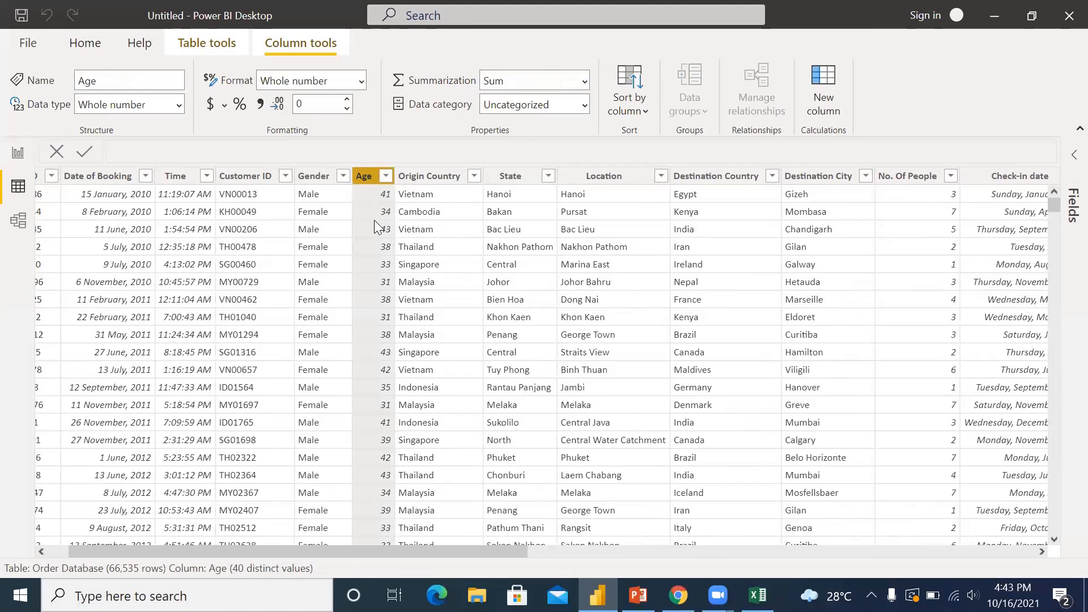
# Step: In the report view, chart the Age field, move and enlarge the visual, and convert it to a wide card
pyautogui.click(19, 155)
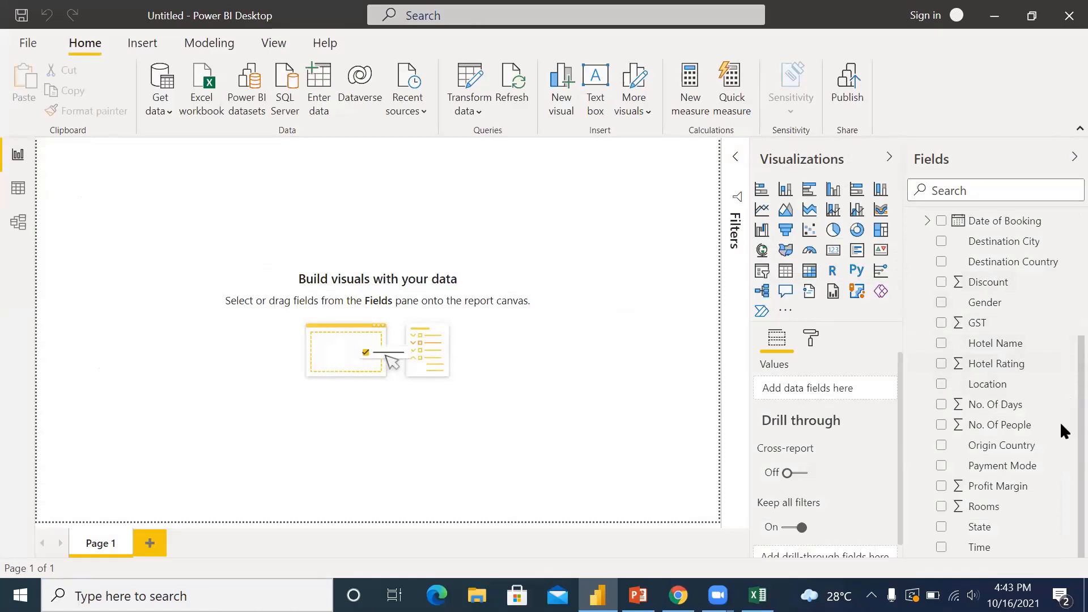
pyautogui.scroll(4, 1059, 408)
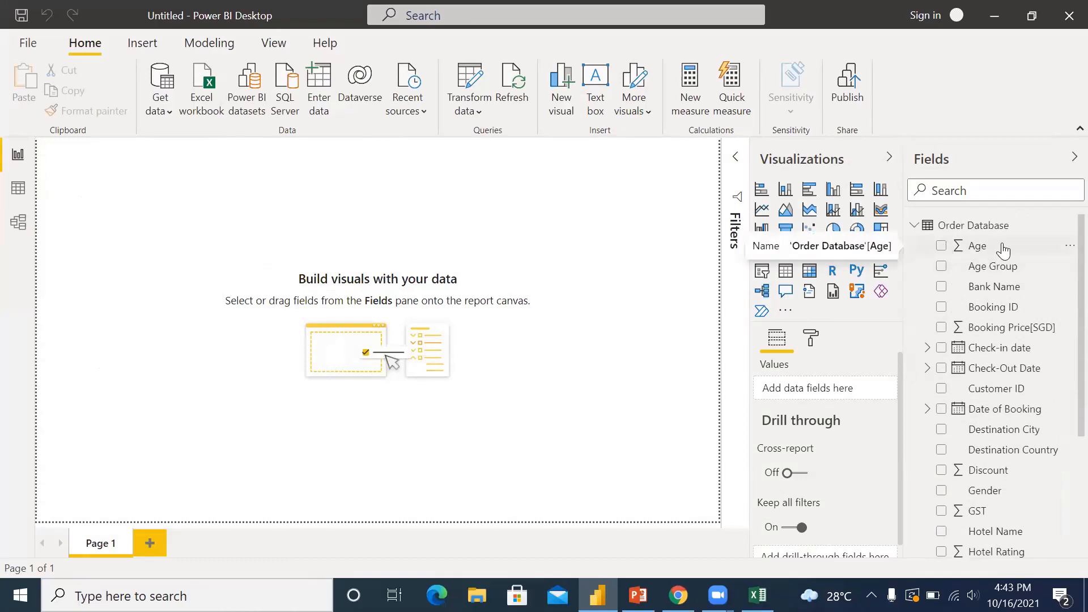
pyautogui.click(943, 248)
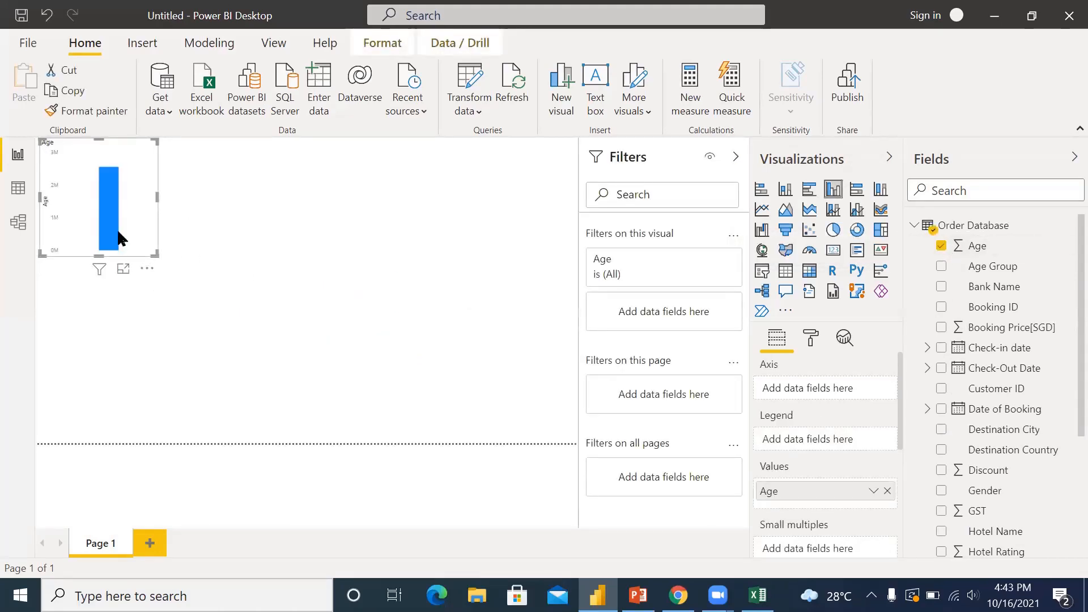
pyautogui.moveTo(119, 237); pyautogui.dragTo(295, 311)
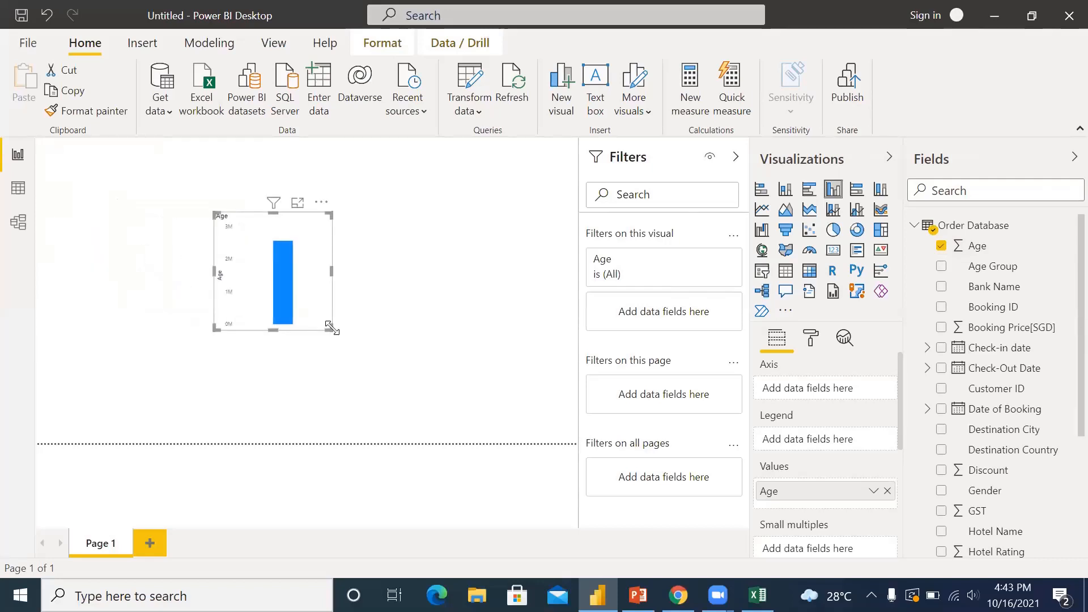
pyautogui.moveTo(403, 378); pyautogui.dragTo(430, 416)
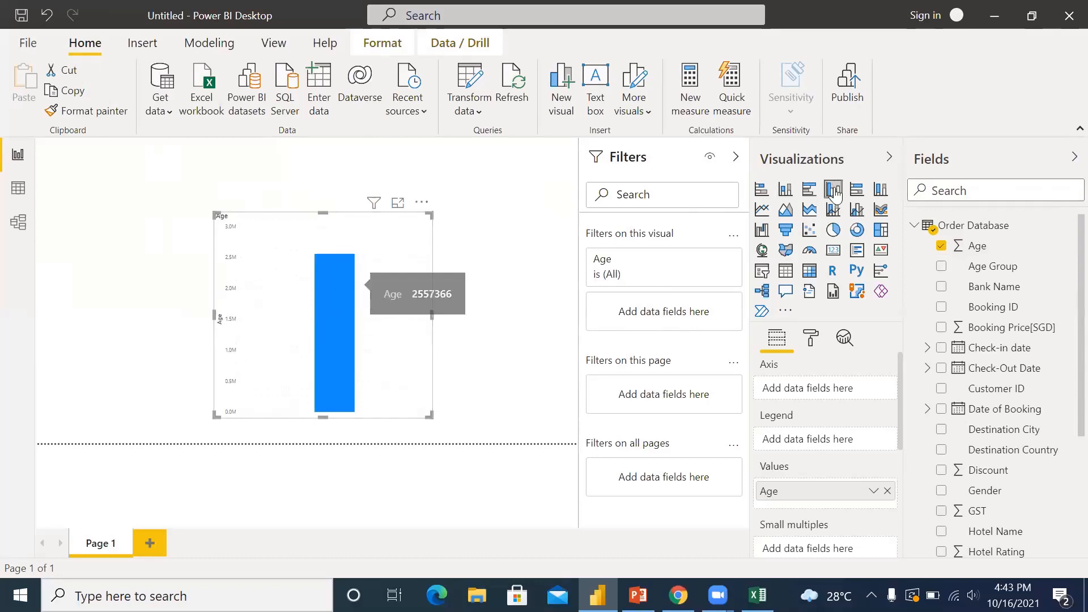
pyautogui.click(834, 254)
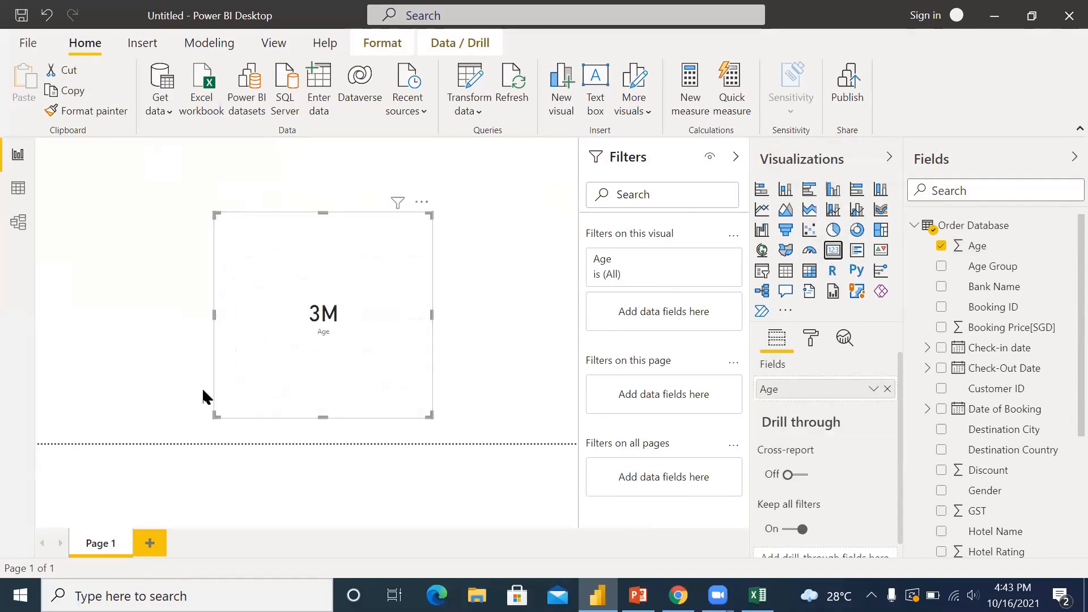
pyautogui.moveTo(216, 416); pyautogui.dragTo(162, 360)
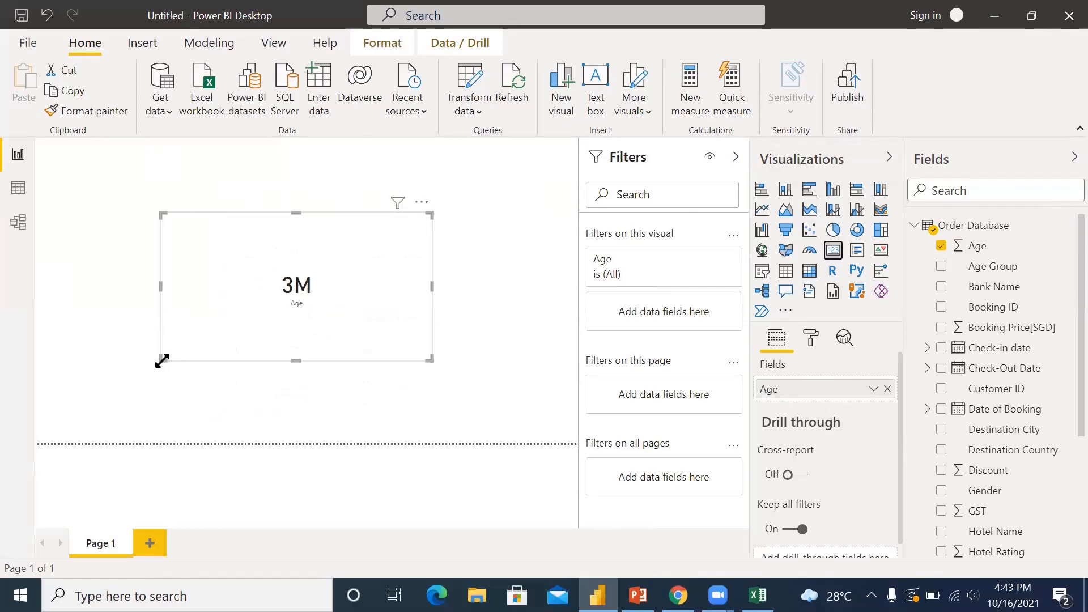
# Step: In the data view, set the Age column's summarization to Don't summarize and select the Date of Booking column
pyautogui.click(18, 190)
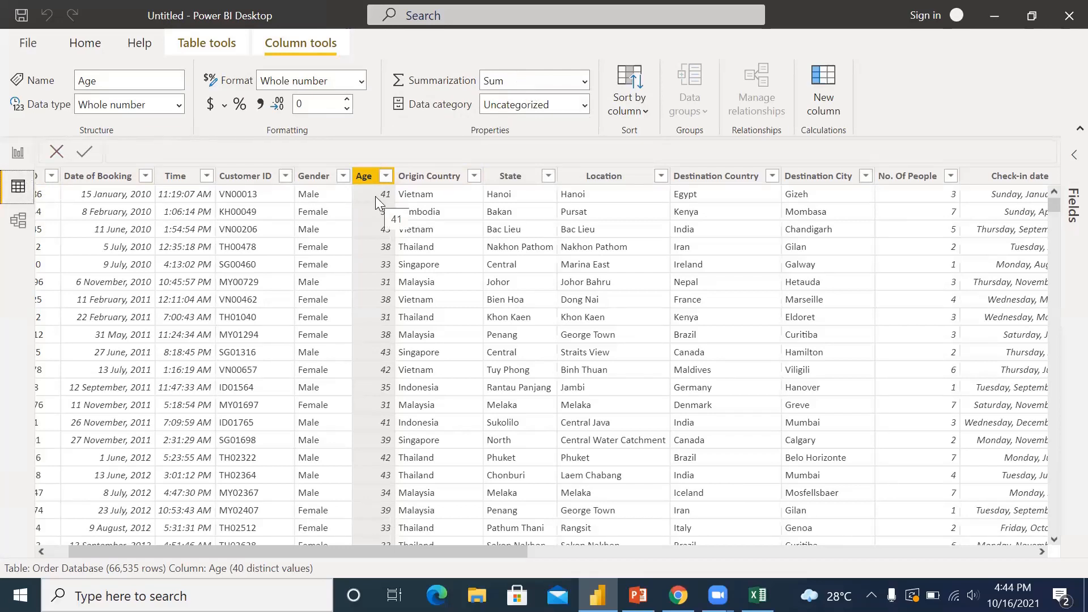
pyautogui.click(585, 80)
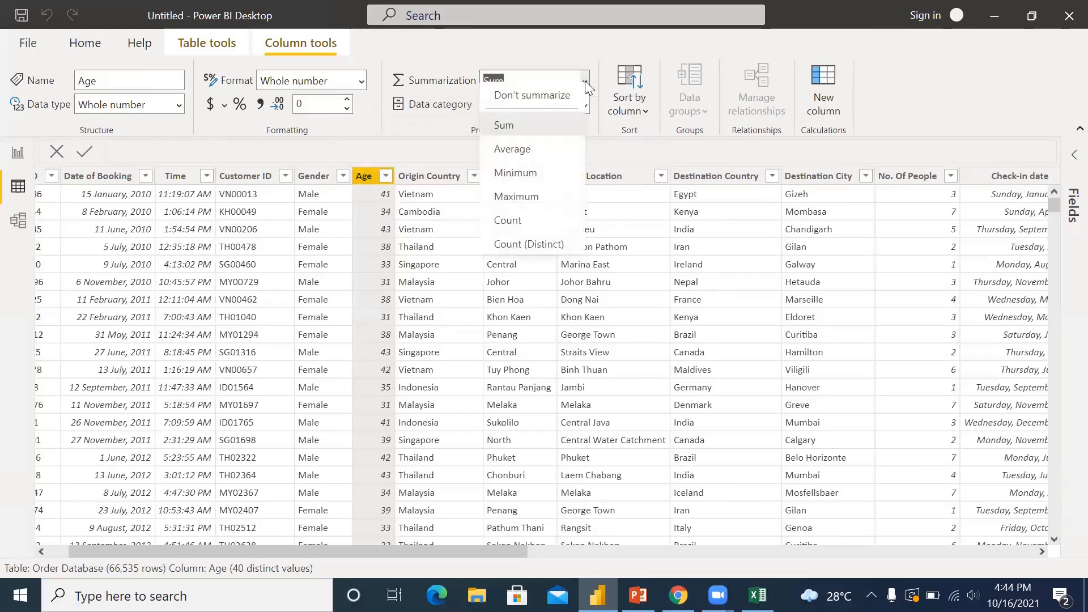
pyautogui.click(546, 108)
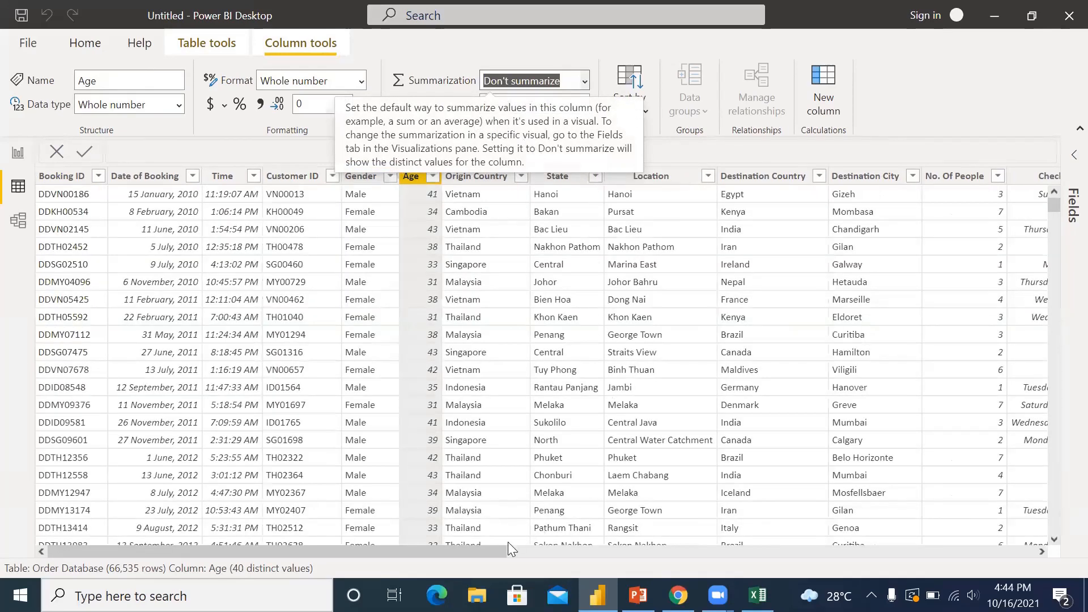
pyautogui.moveTo(501, 549); pyautogui.dragTo(609, 546)
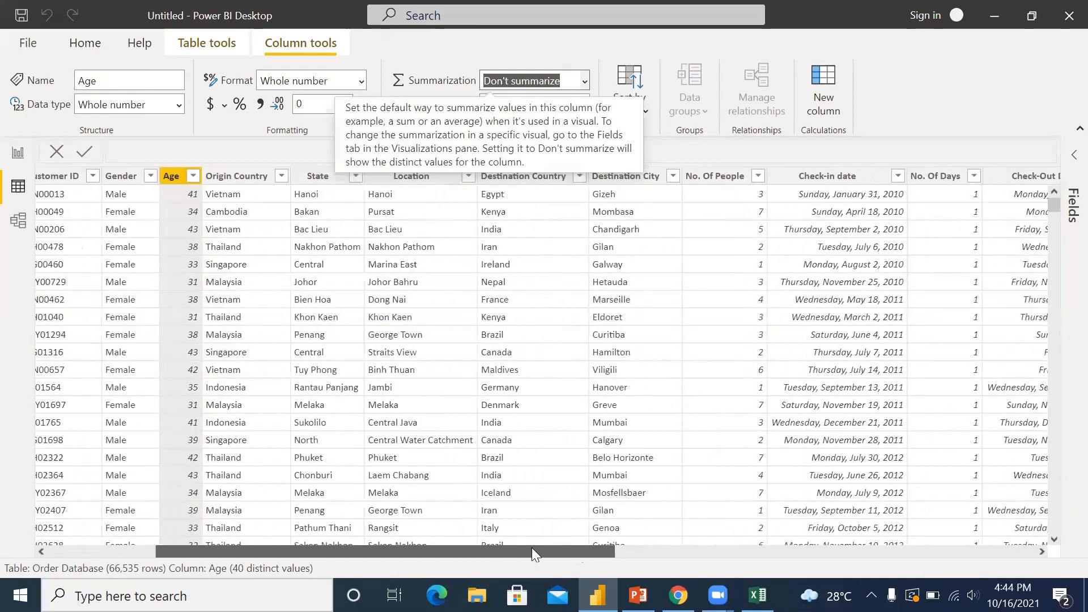
pyautogui.moveTo(497, 549); pyautogui.dragTo(469, 533)
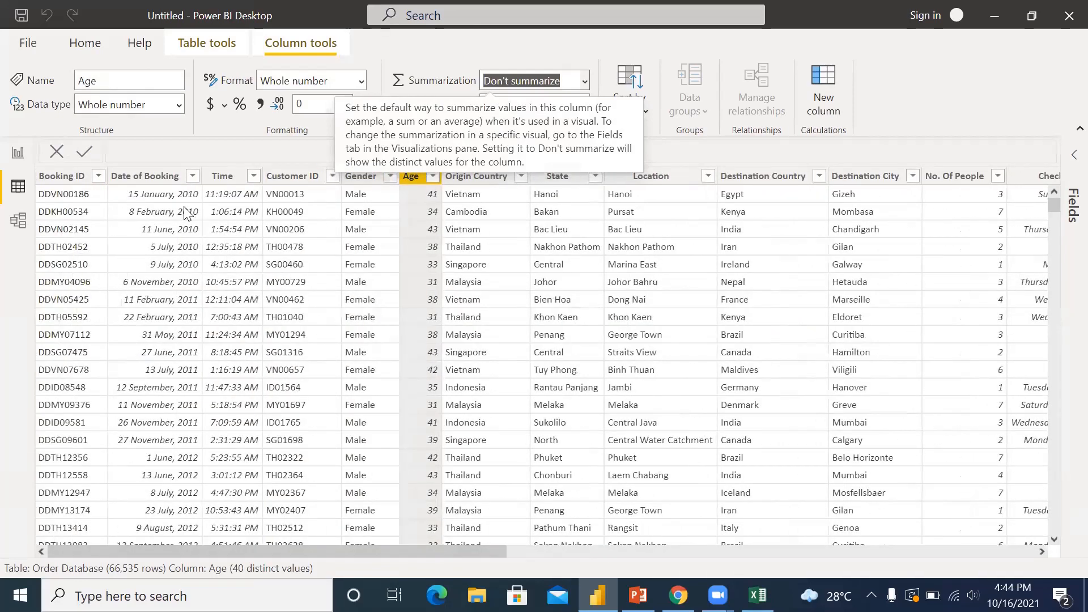
pyautogui.click(154, 180)
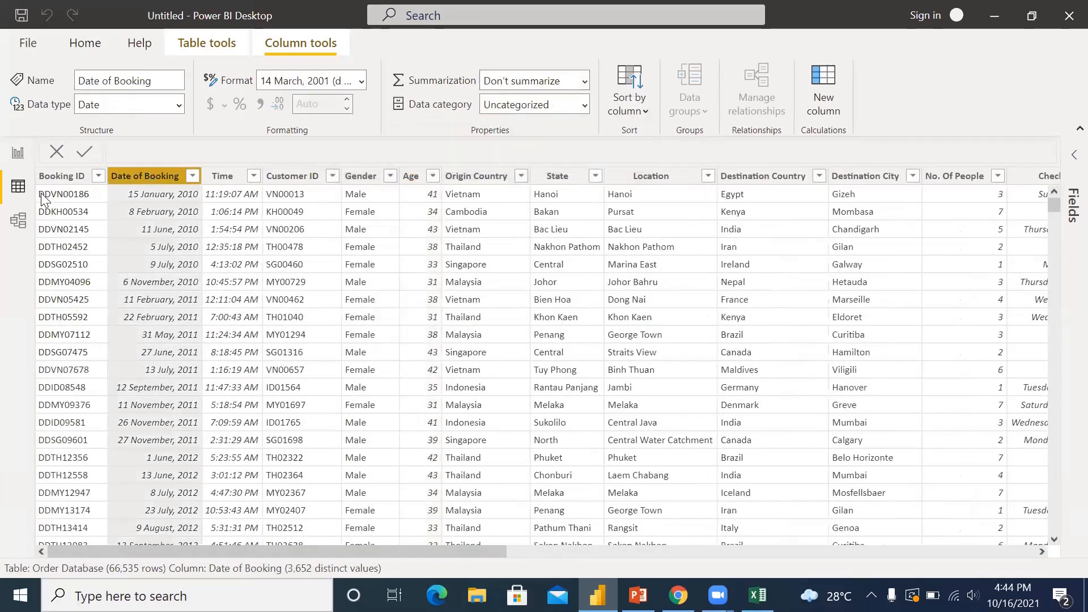
# Step: Delete the Age card from the report page and add an enlarged table of the Date of Booking field
pyautogui.click(17, 153)
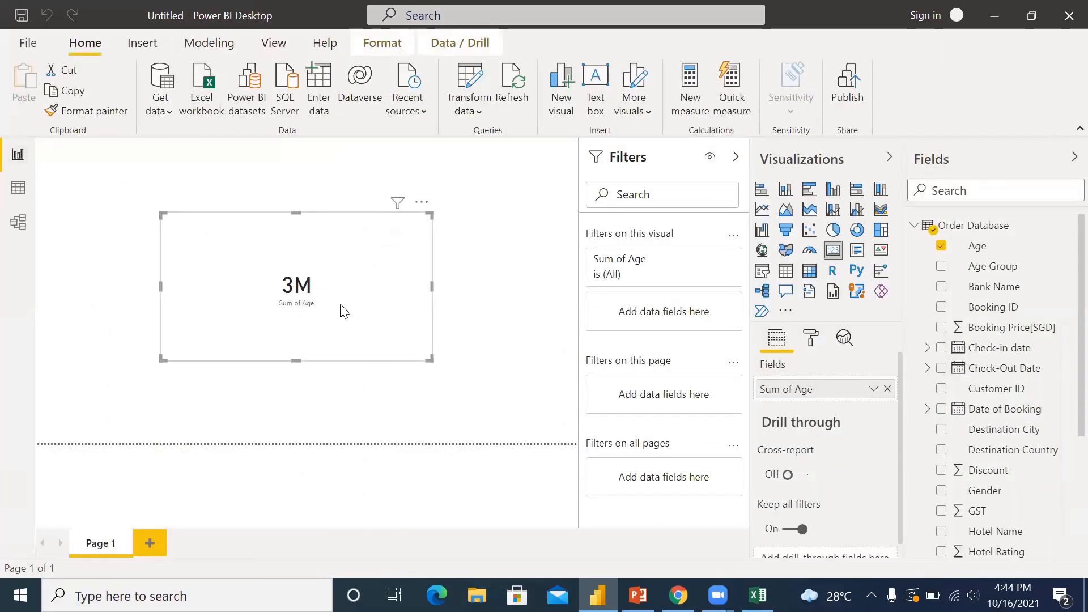
pyautogui.press('Delete')
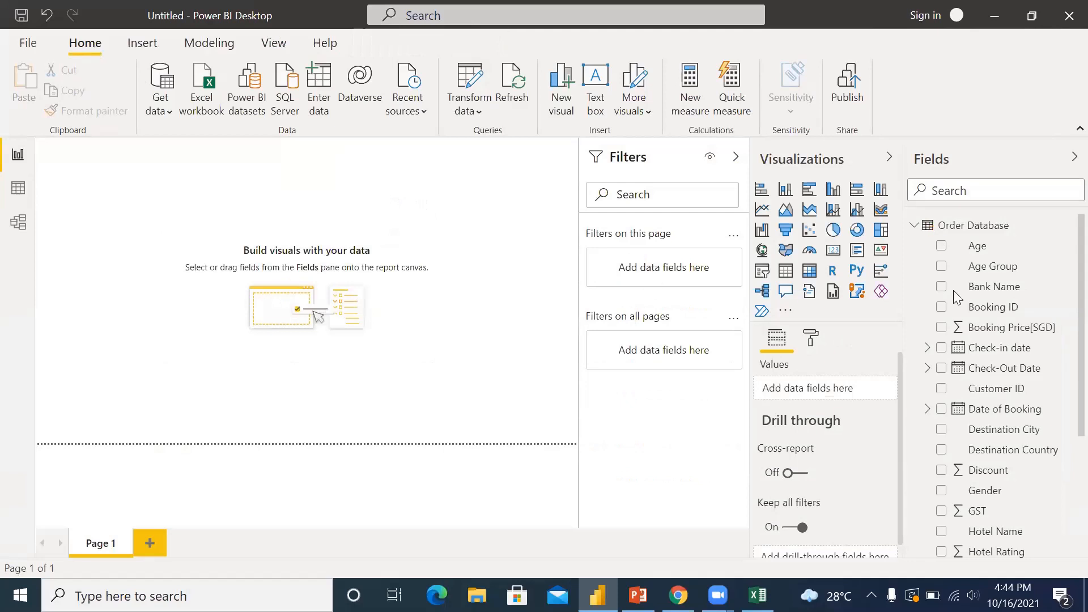
pyautogui.scroll(-1, 993, 425)
pyautogui.scroll(-4, 991, 419)
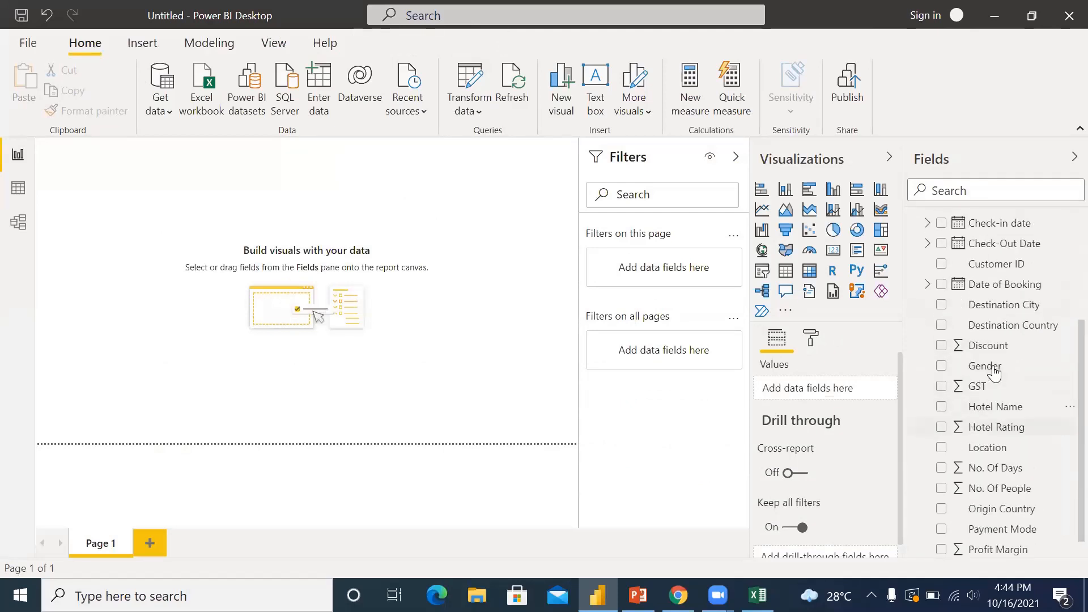
pyautogui.scroll(6, 994, 368)
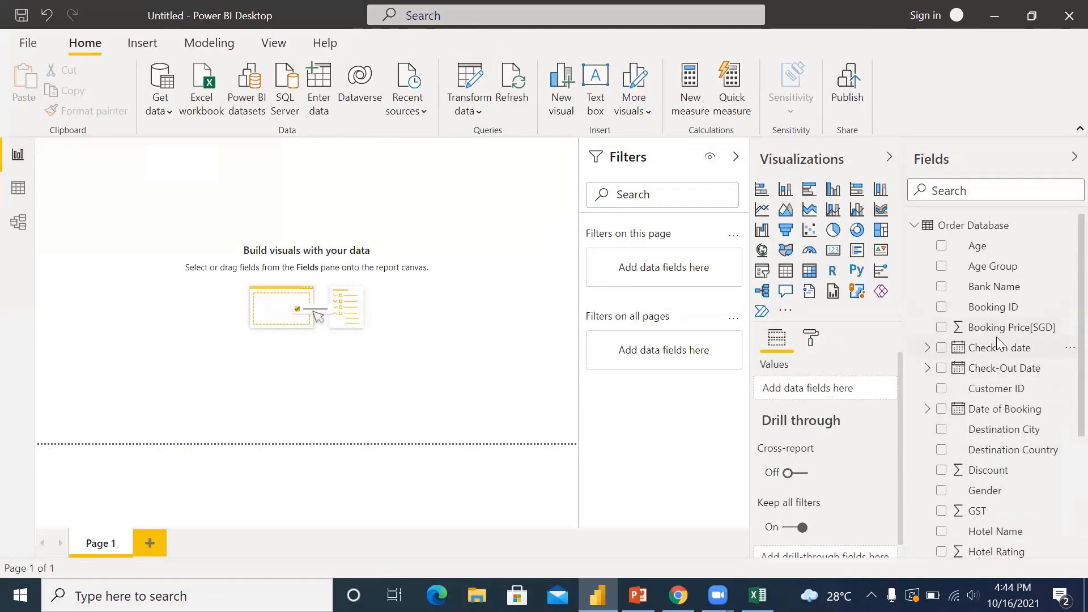
pyautogui.click(941, 409)
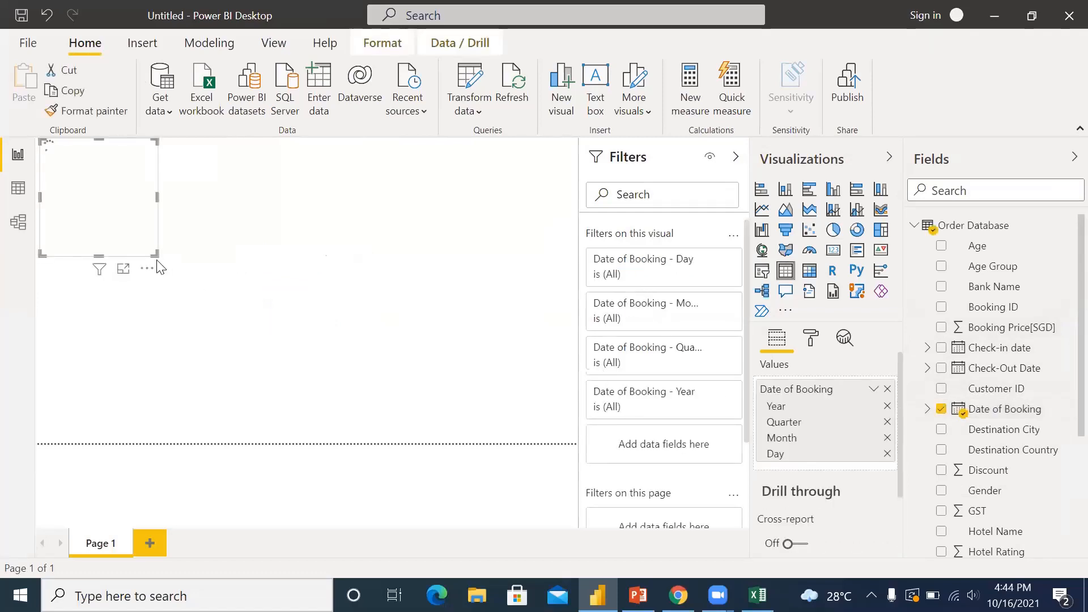
pyautogui.moveTo(193, 333); pyautogui.dragTo(307, 456)
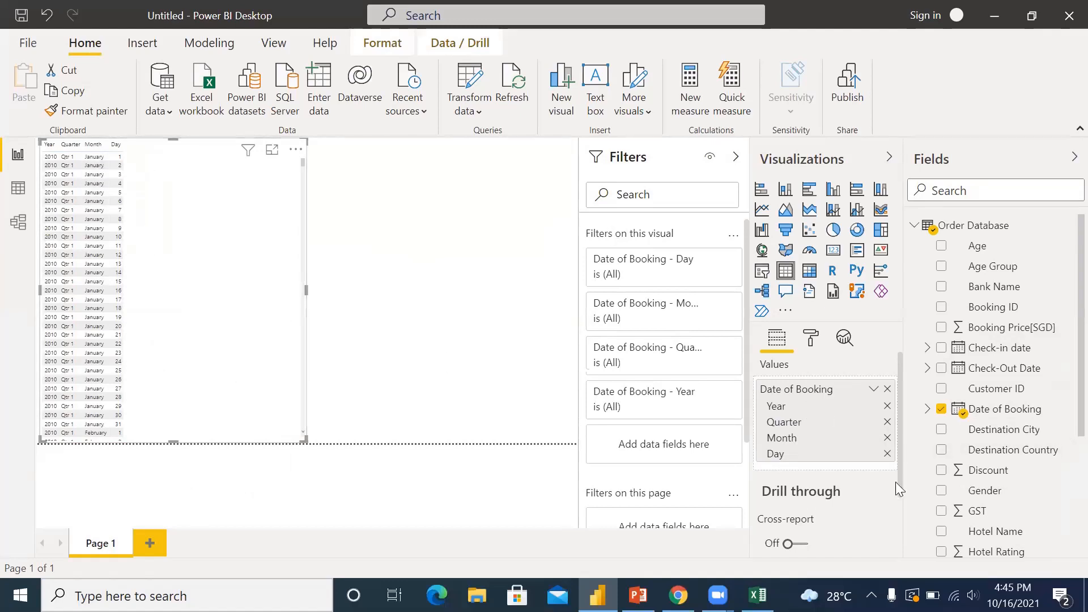
# Step: Switch the table's Date of Booking field from Date Hierarchy to plain dates and narrow the table
pyautogui.click(874, 389)
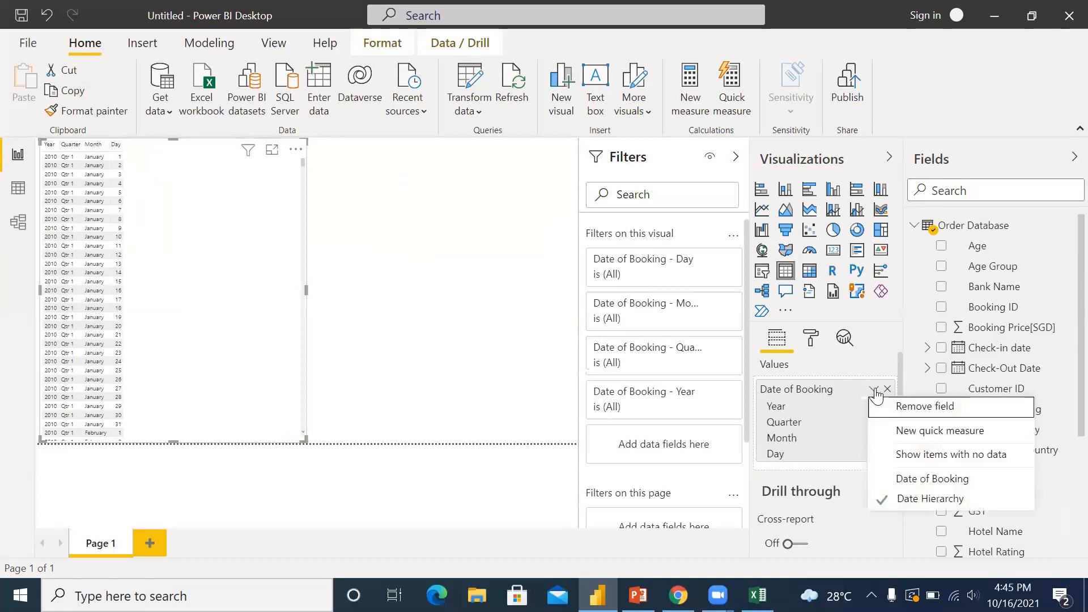
pyautogui.click(902, 478)
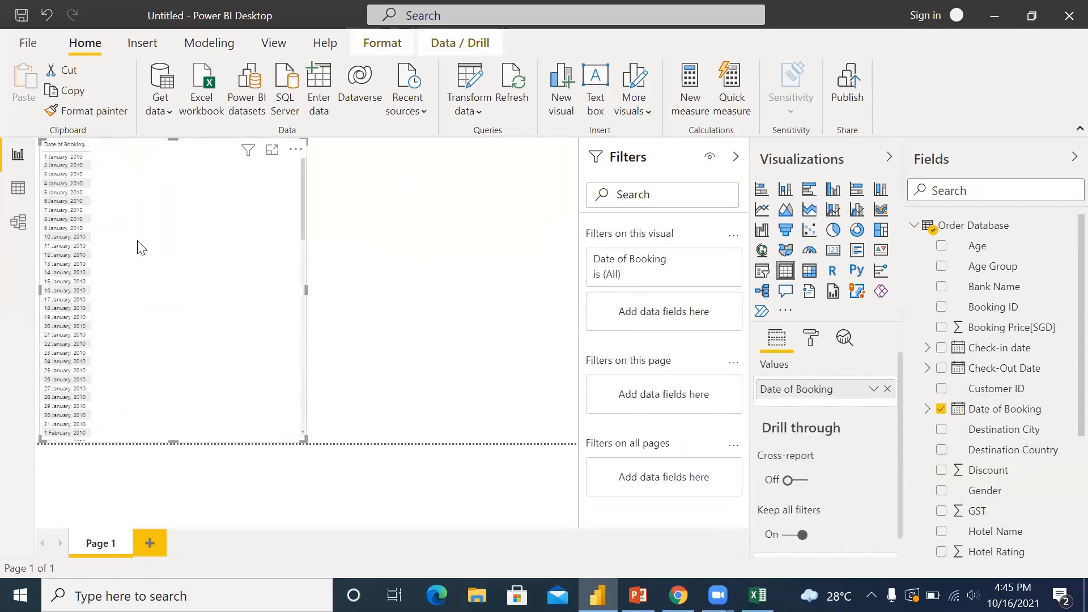
pyautogui.moveTo(303, 440); pyautogui.dragTo(204, 443)
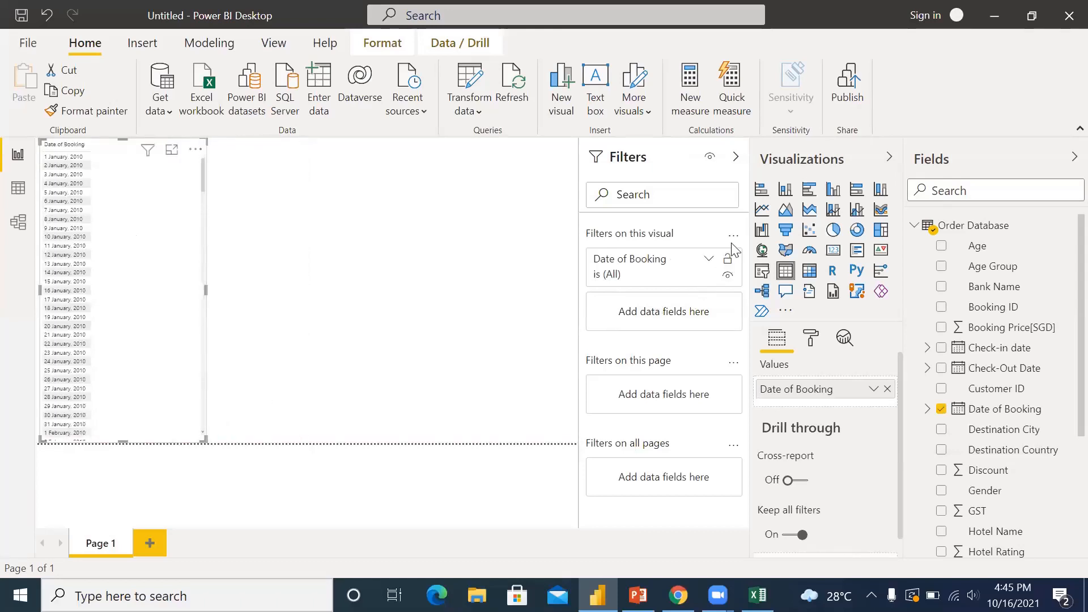
# Step: Convert the table to a line chart, add Customer ID as its values, and enlarge it to fill most of the page
pyautogui.click(761, 210)
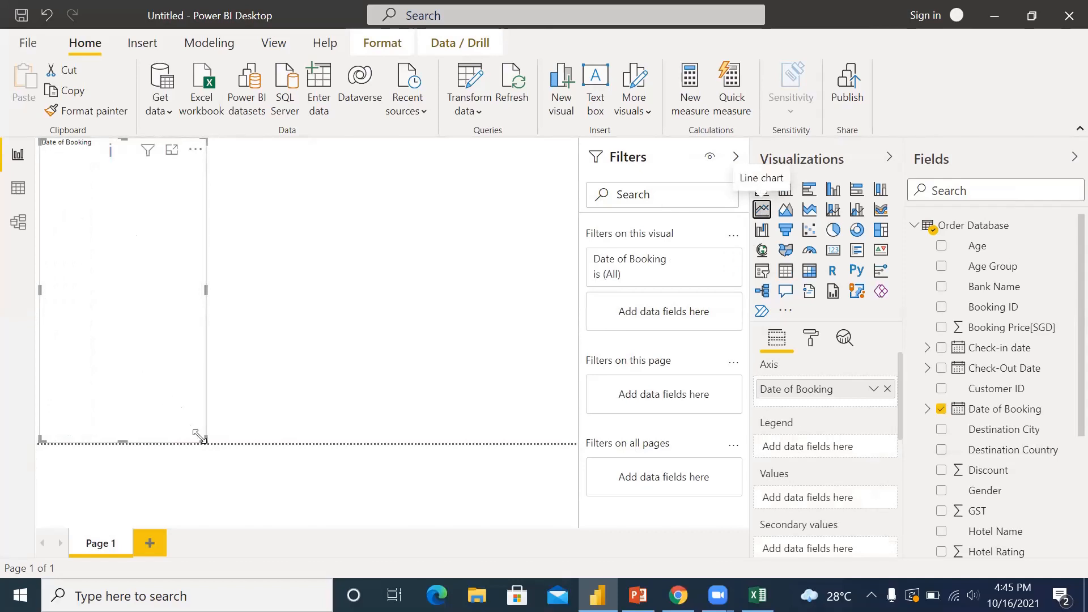
pyautogui.moveTo(204, 440); pyautogui.dragTo(502, 390)
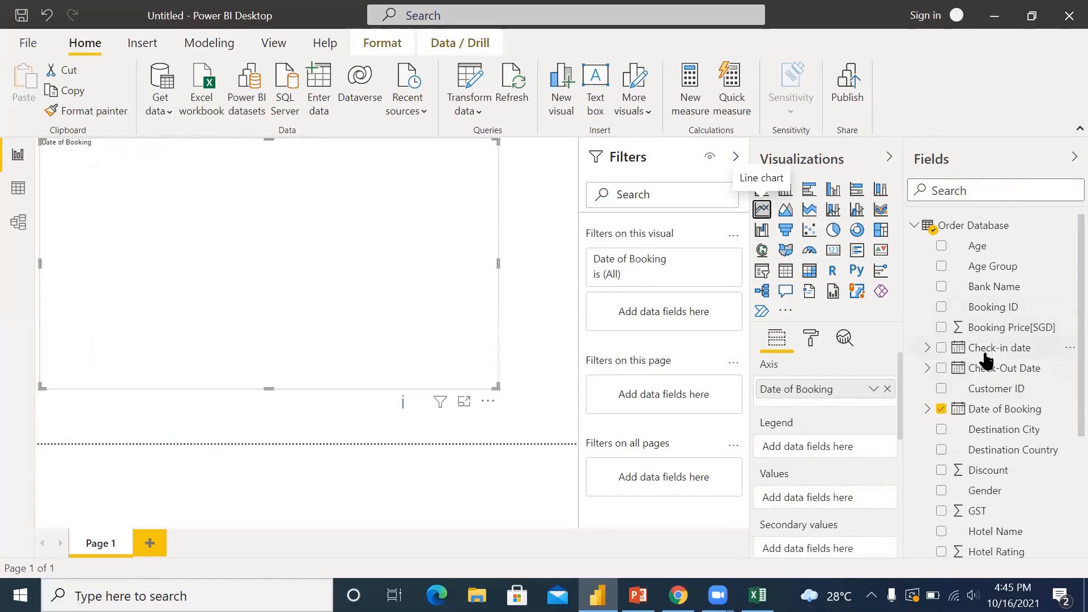
pyautogui.scroll(-3, 995, 363)
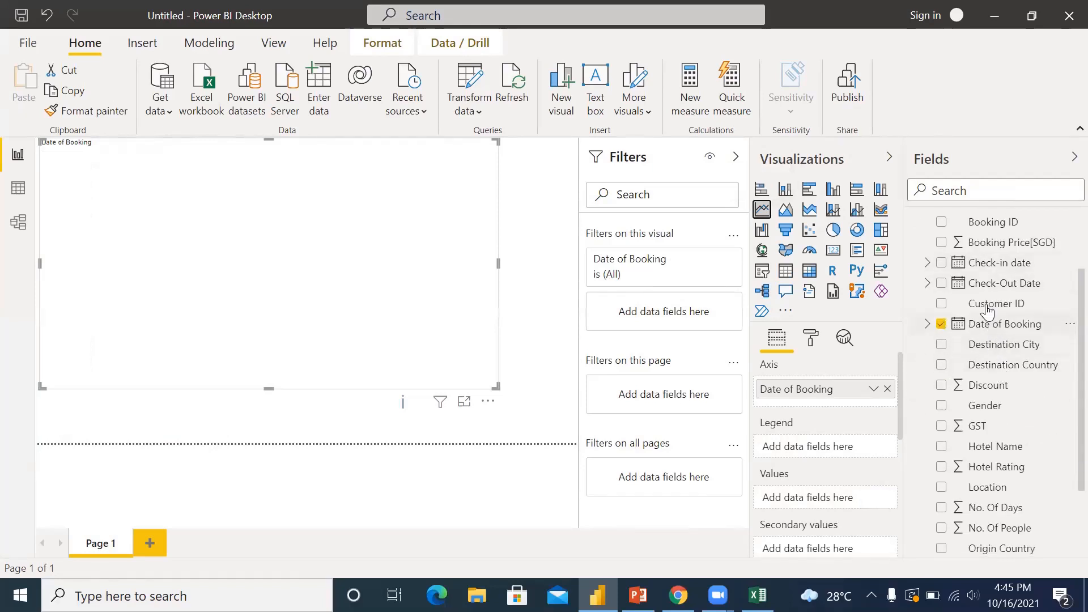
pyautogui.moveTo(986, 303); pyautogui.dragTo(814, 498)
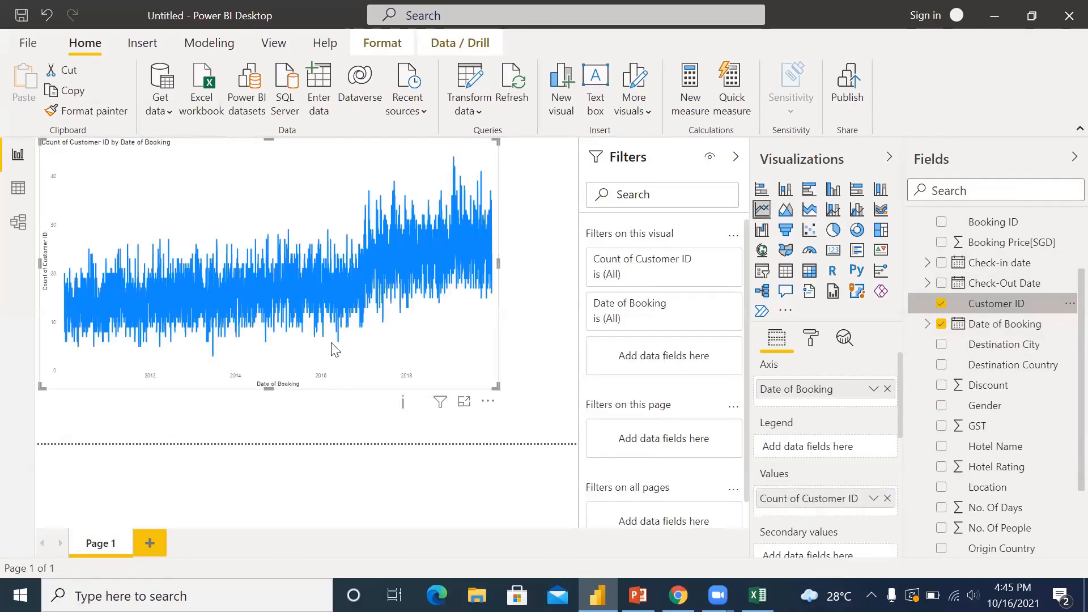
pyautogui.moveTo(527, 424); pyautogui.dragTo(561, 442)
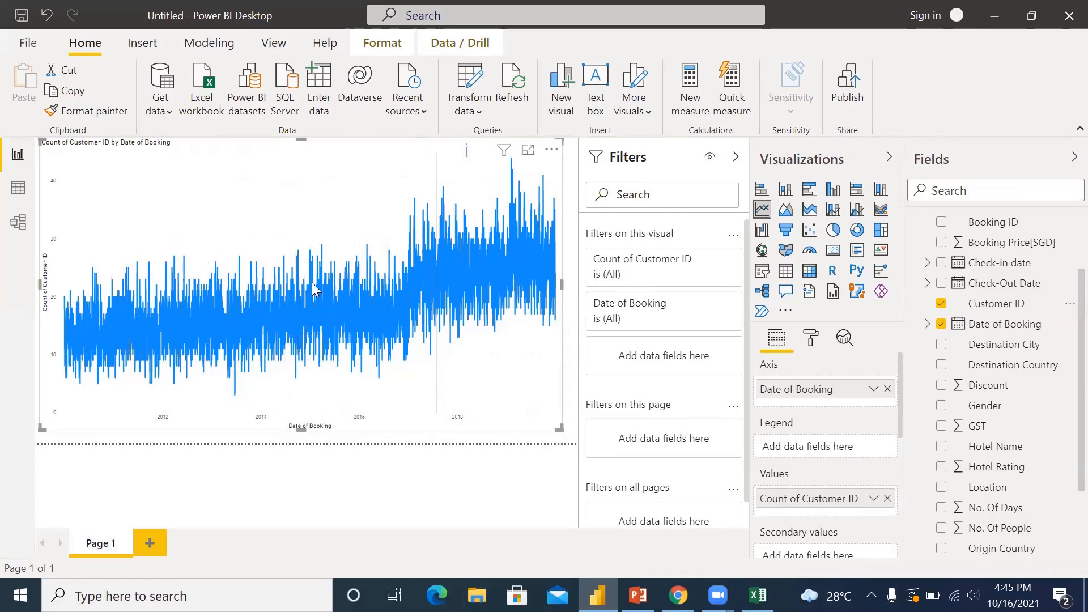
# Step: Switch the line chart's Date of Booking axis from plain dates to Date Hierarchy
pyautogui.rightClick(862, 399)
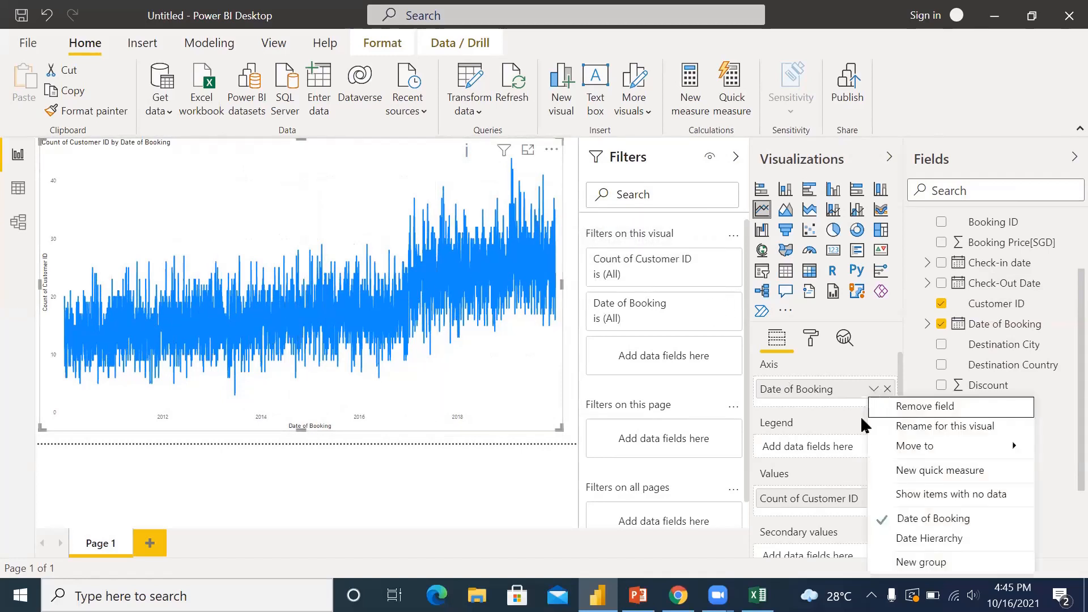
pyautogui.click(877, 537)
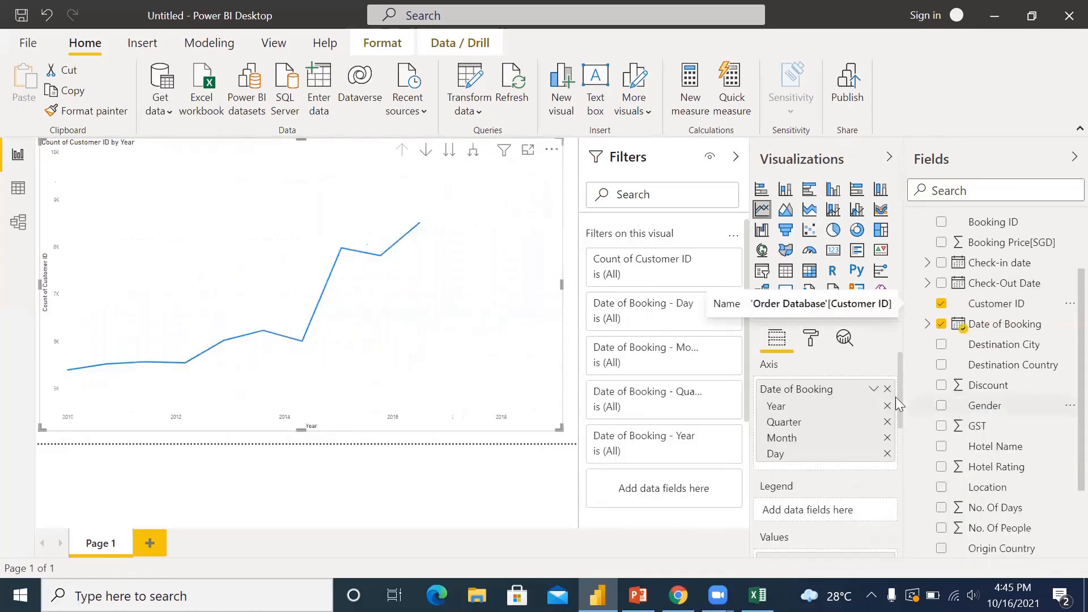
pyautogui.click(874, 390)
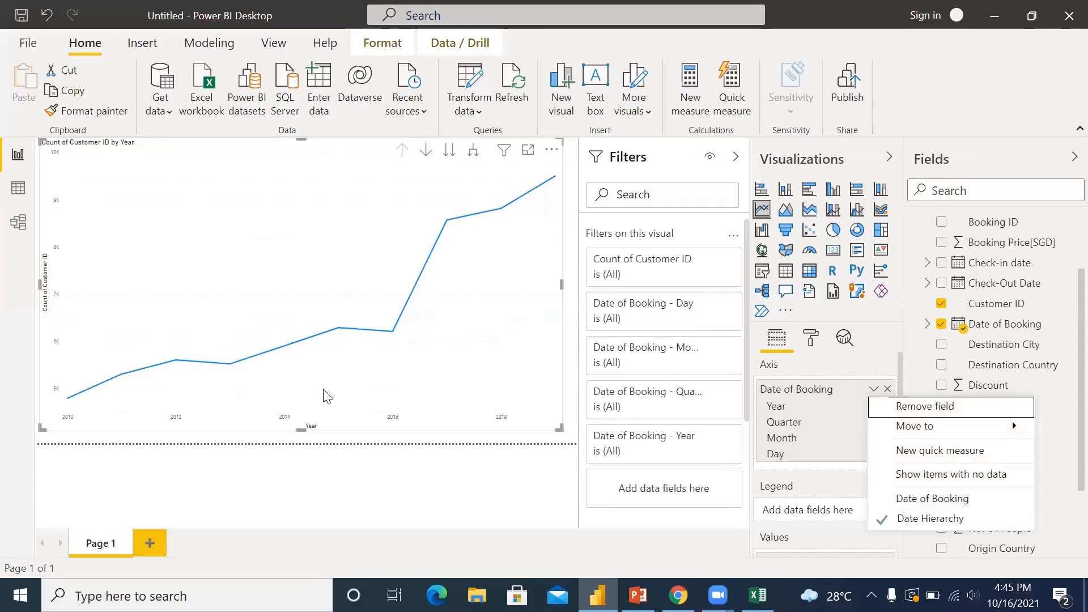
pyautogui.click(399, 437)
pyautogui.click(501, 372)
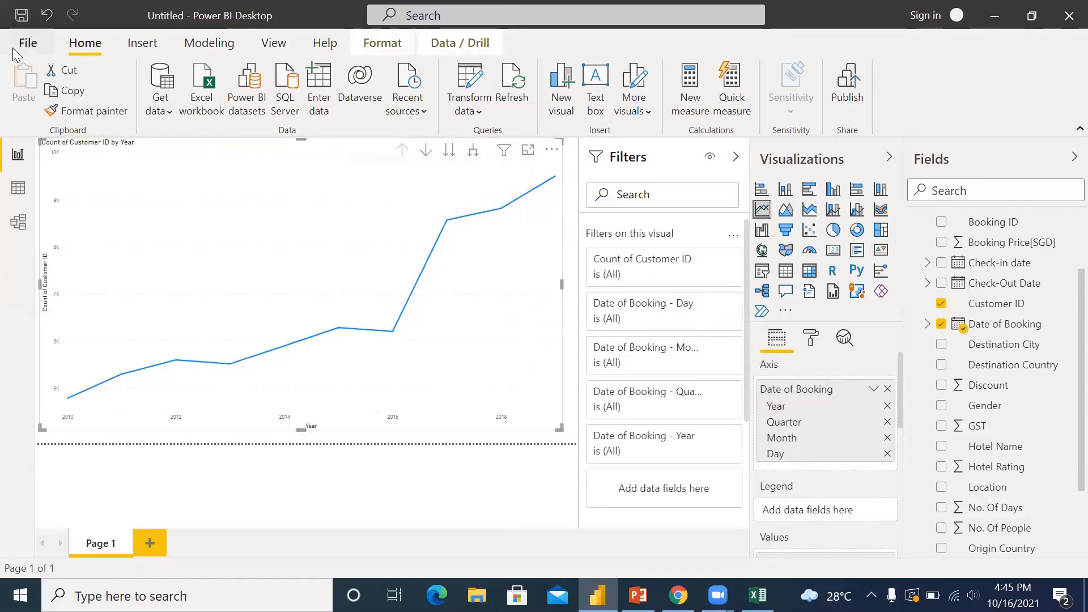
# Step: Open the recent report Booking.pbix to view the finished booking dashboard
pyautogui.click(28, 43)
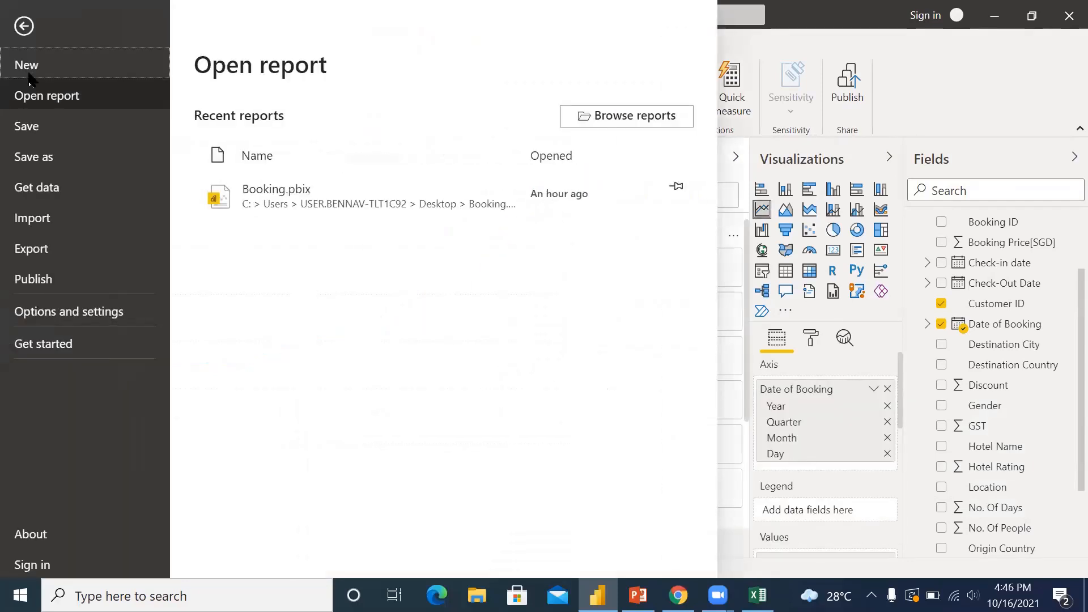
pyautogui.click(340, 190)
pyautogui.moveTo(459, 228)
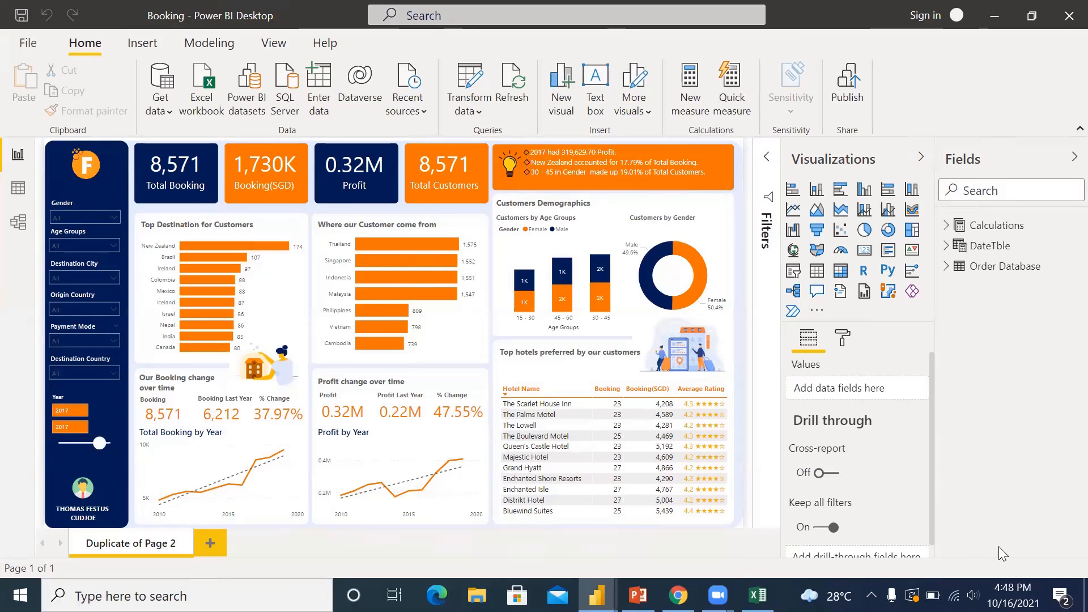
# Step: Switch to the Hotel Booking Background presentation in PowerPoint and examine the sidebar and the coloured header blocks on slide 1
pyautogui.hotkey('alt', 'Tab')
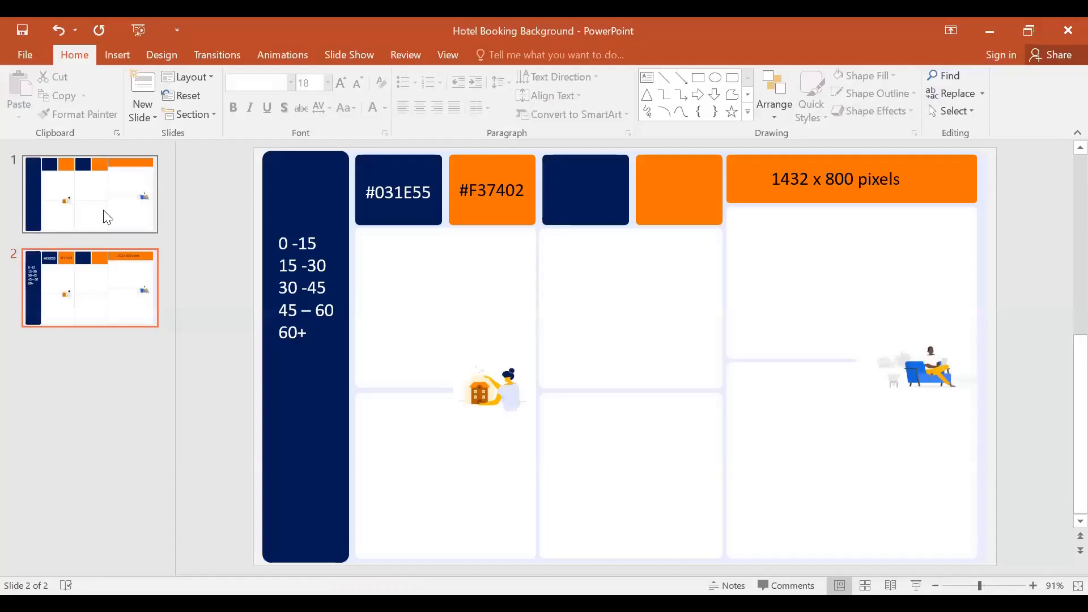
pyautogui.click(102, 214)
pyautogui.click(311, 250)
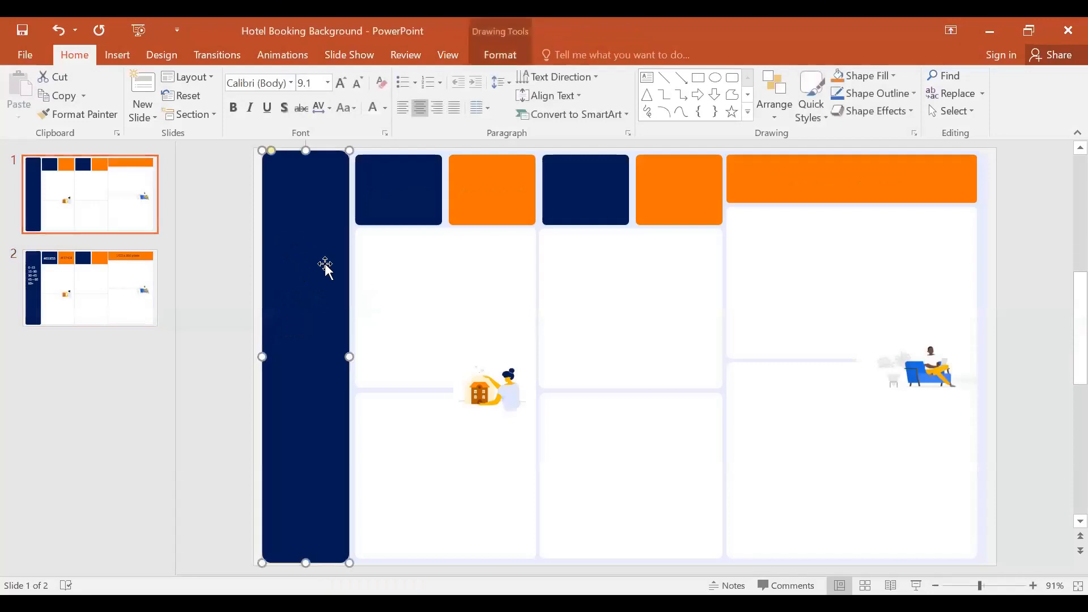
pyautogui.click(418, 210)
pyautogui.click(480, 202)
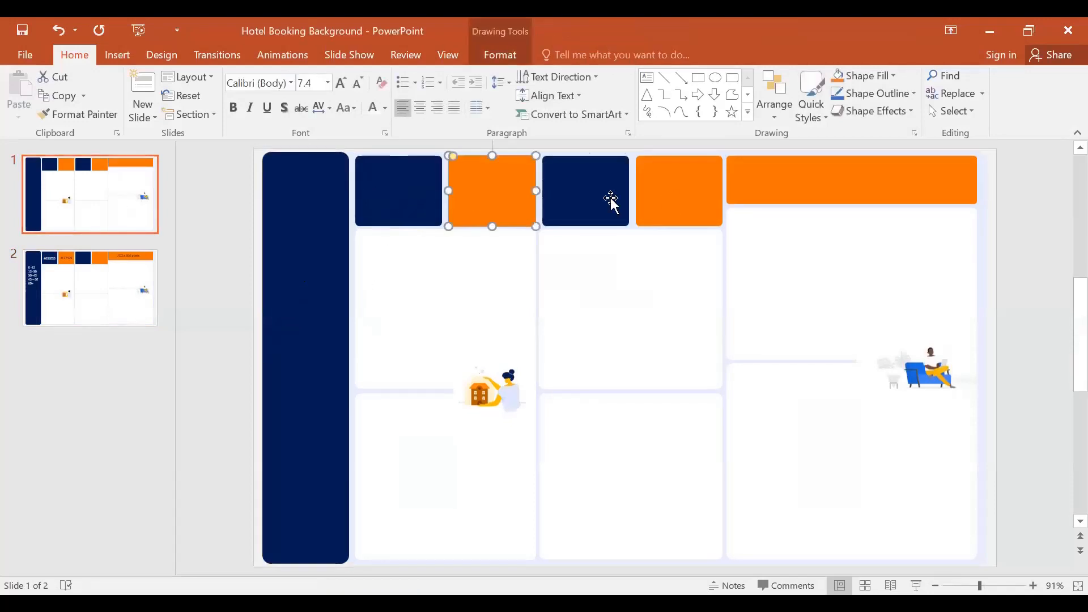
pyautogui.click(609, 202)
pyautogui.click(705, 196)
pyautogui.click(797, 196)
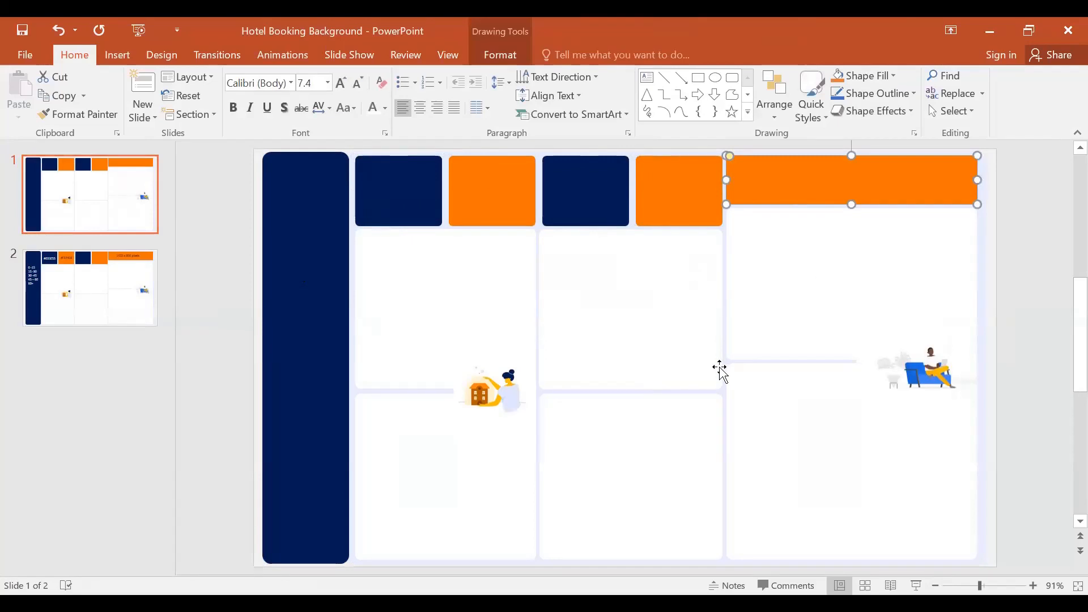
# Step: Shift the navy sidebar shape slightly on slide 1 and undo the move
pyautogui.moveTo(317, 255); pyautogui.dragTo(328, 275)
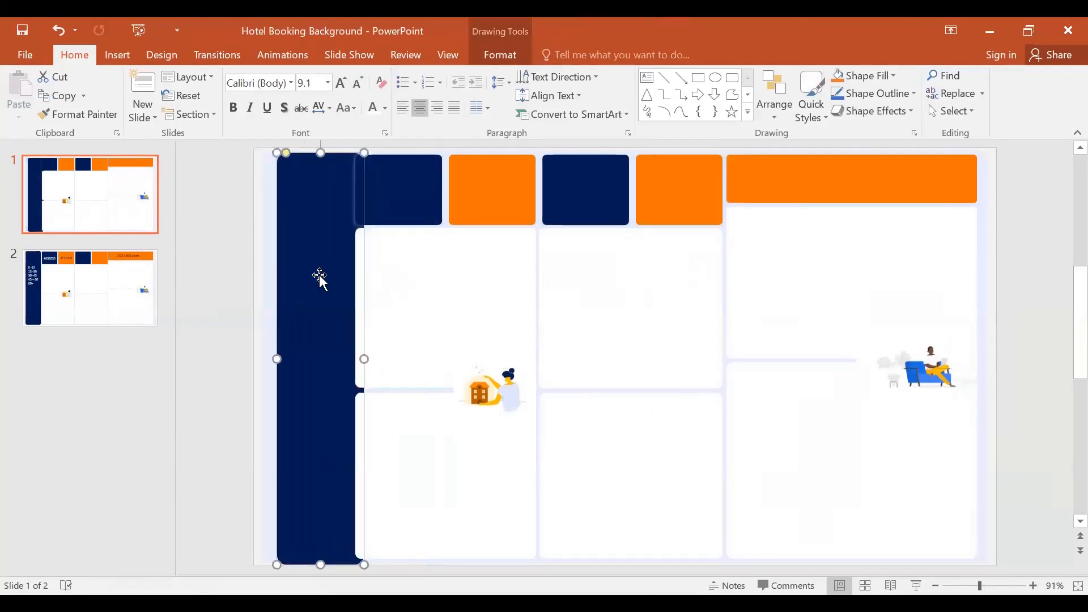
pyautogui.hotkey('ctrl', 'z')
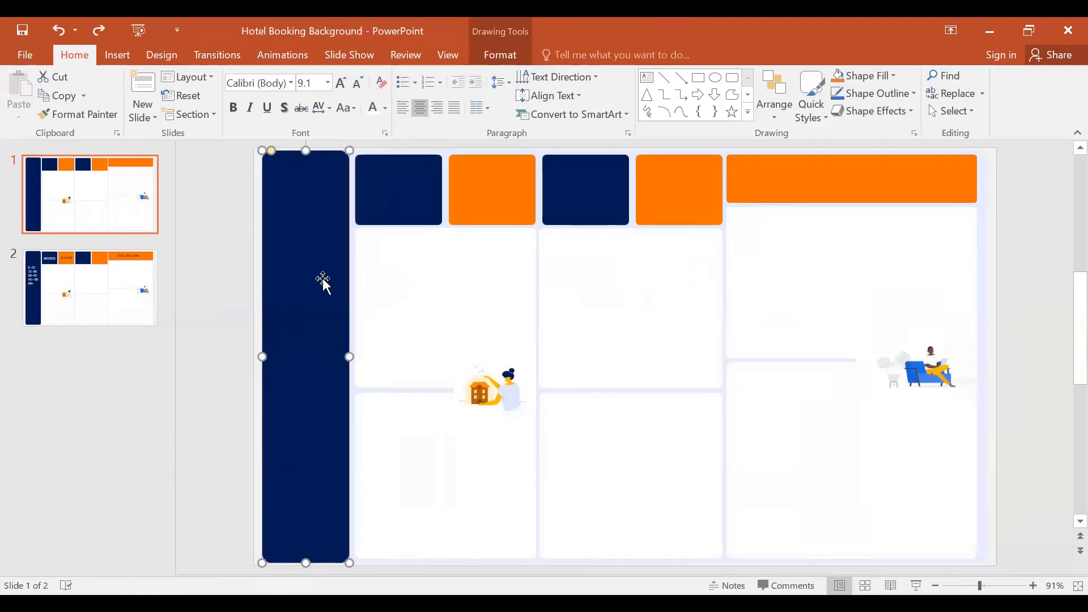
# Step: Examine the white content panels and the navy and orange header blocks that make up the dashboard background on slide 1
pyautogui.click(430, 255)
pyautogui.click(628, 292)
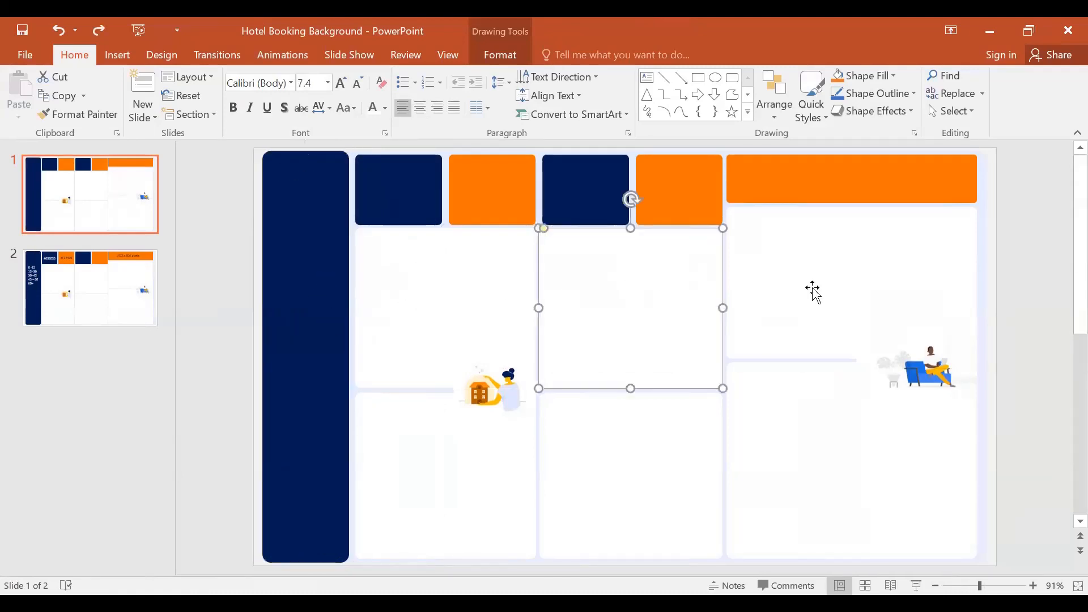
pyautogui.click(738, 440)
pyautogui.click(669, 440)
pyautogui.click(464, 464)
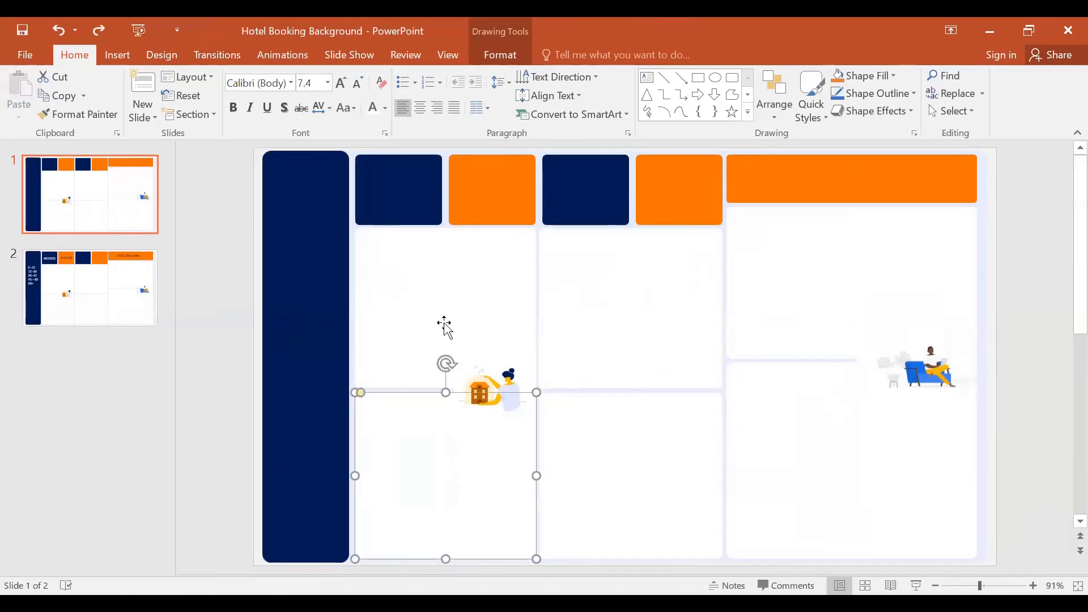
pyautogui.click(448, 323)
pyautogui.click(655, 310)
pyautogui.click(794, 289)
pyautogui.click(786, 442)
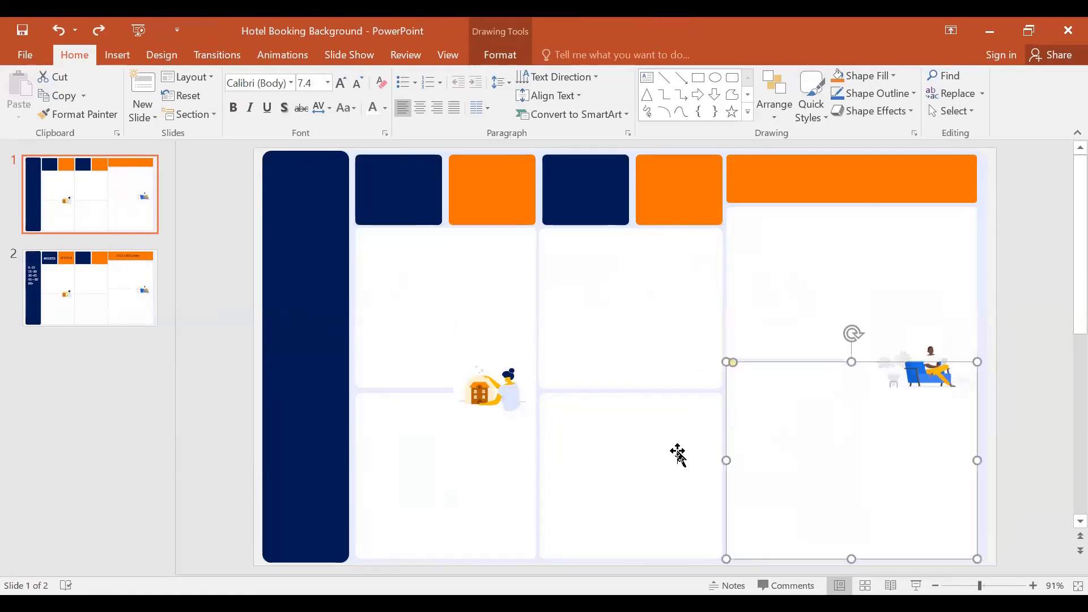
pyautogui.click(636, 462)
pyautogui.click(481, 463)
pyautogui.click(470, 293)
pyautogui.click(661, 281)
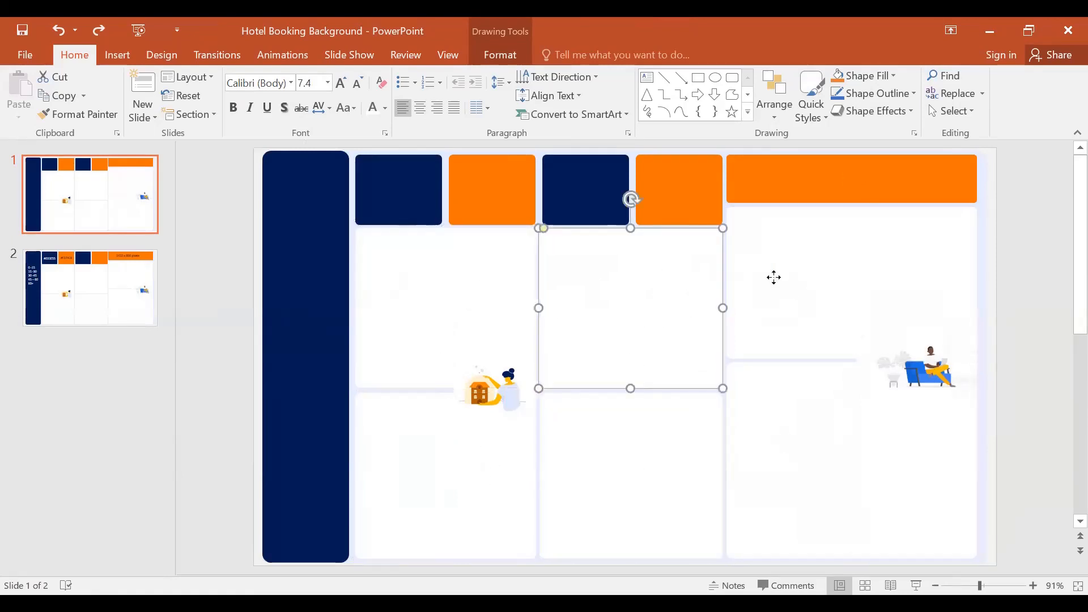
pyautogui.click(772, 277)
pyautogui.click(801, 187)
pyautogui.click(677, 195)
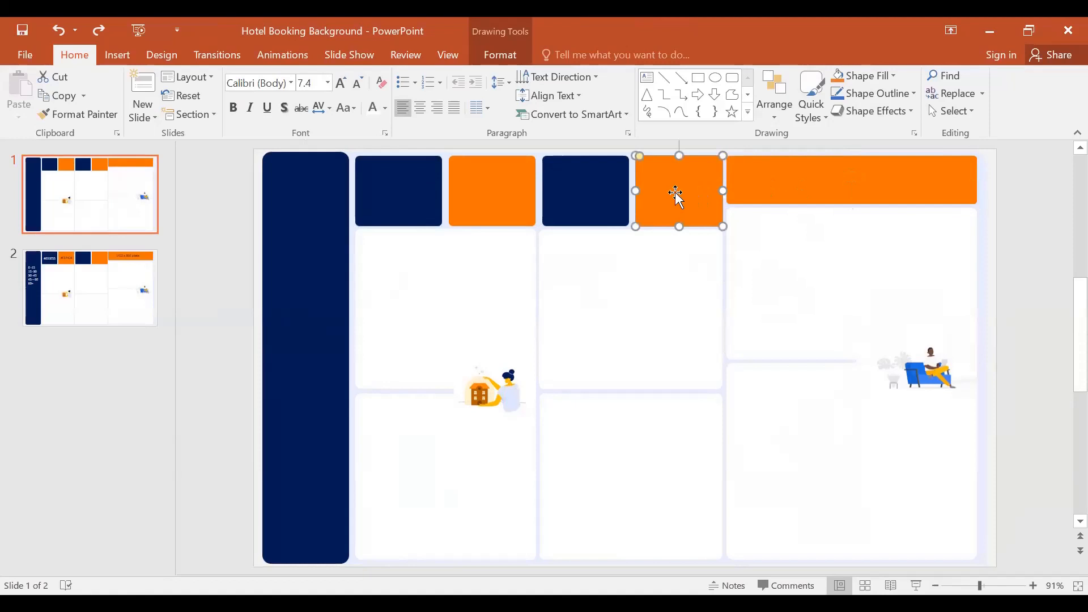
pyautogui.click(556, 195)
pyautogui.click(464, 196)
pyautogui.click(420, 190)
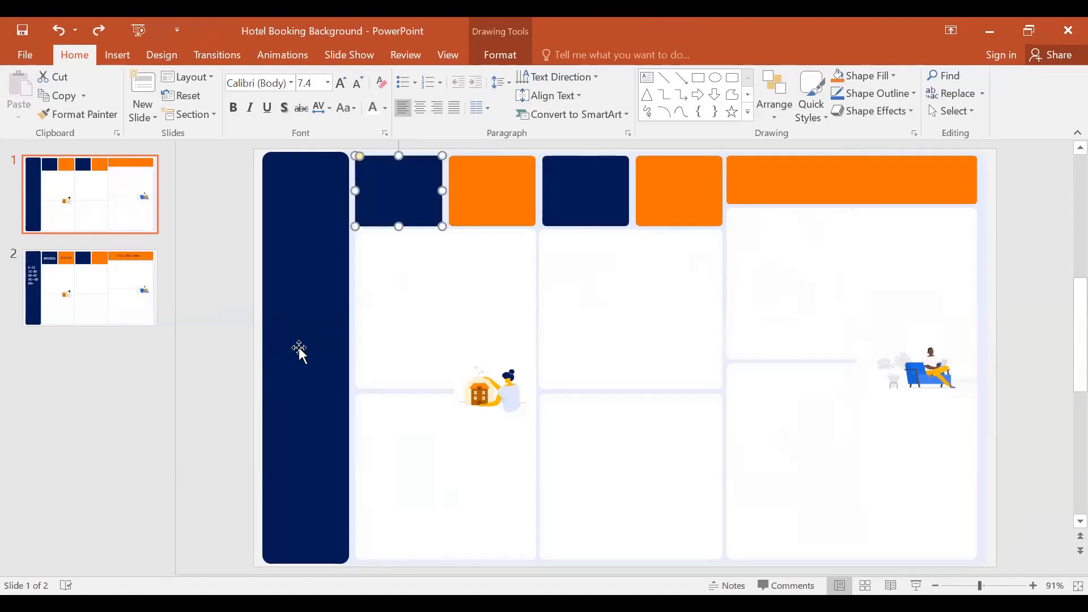
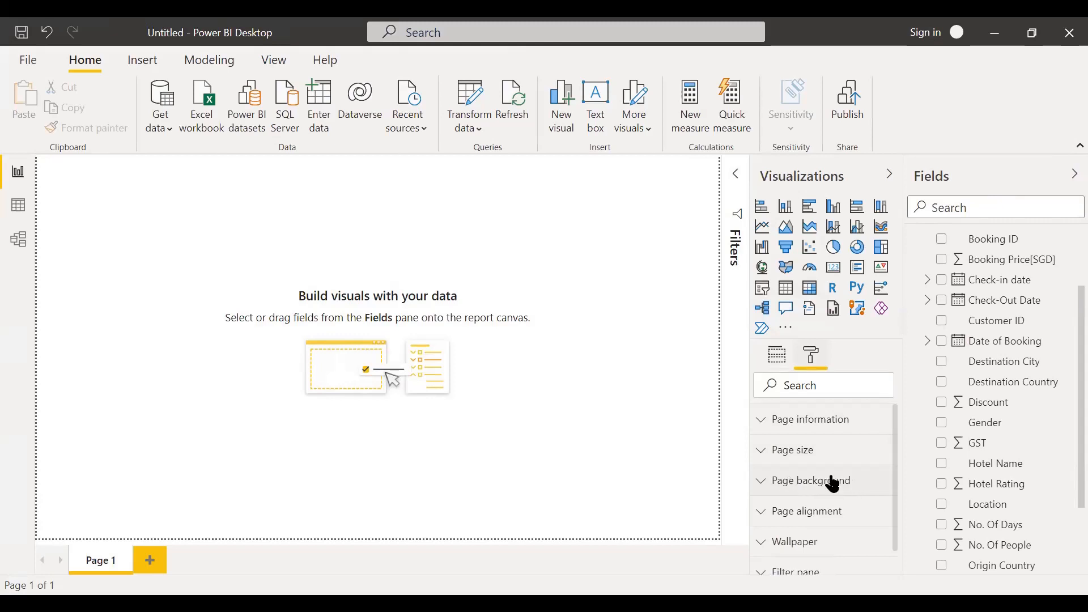
# Step: Set the page background's transparency to 0% and try bright blue and dark blue as its colour
pyautogui.click(805, 491)
pyautogui.scroll(-3, 816, 458)
pyautogui.scroll(2, 822, 453)
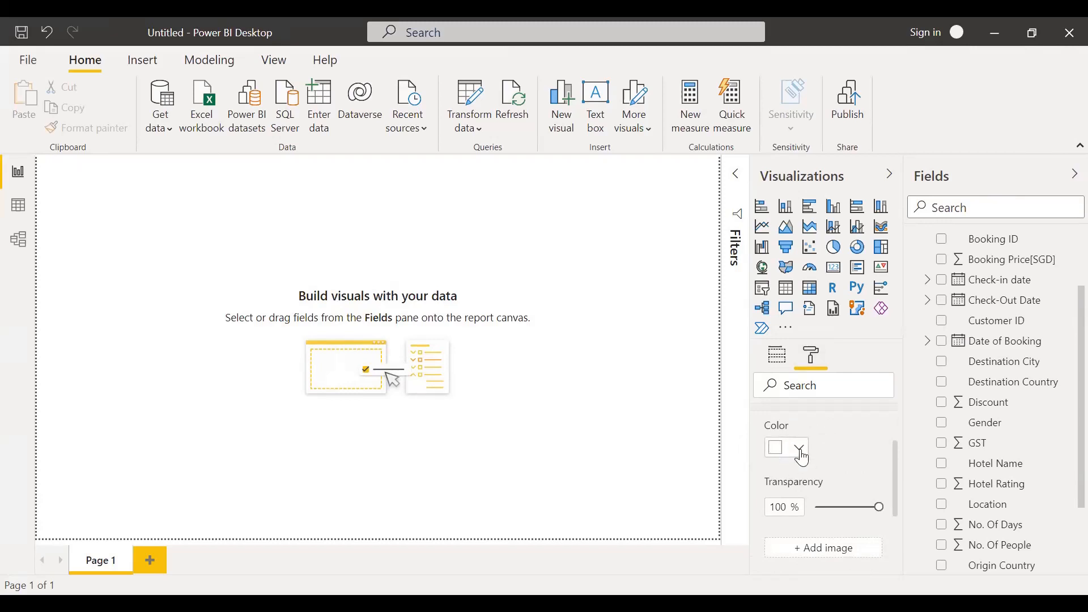
pyautogui.click(804, 450)
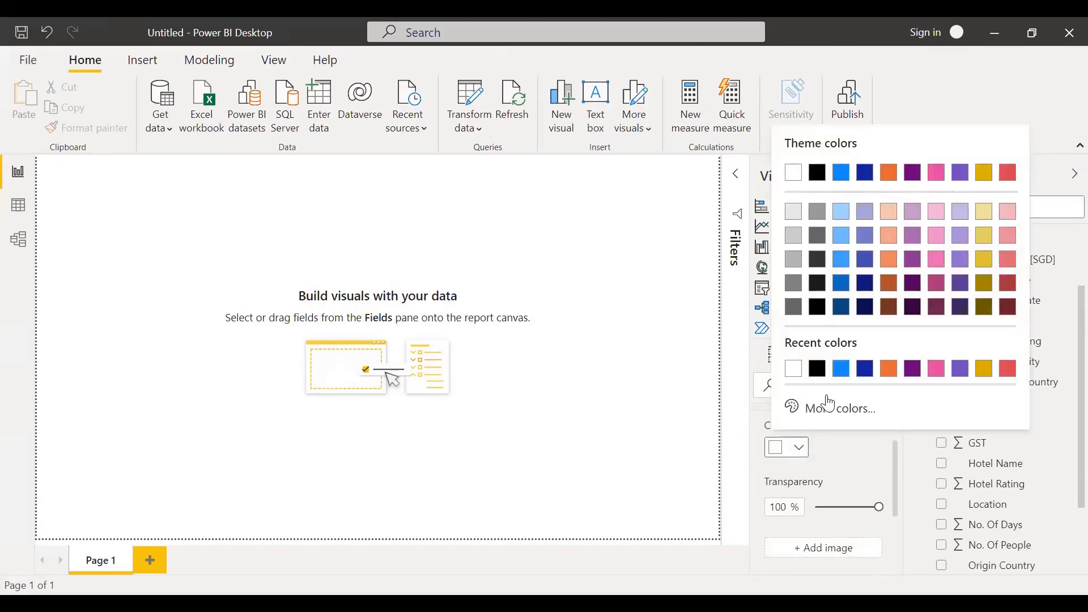
pyautogui.click(842, 370)
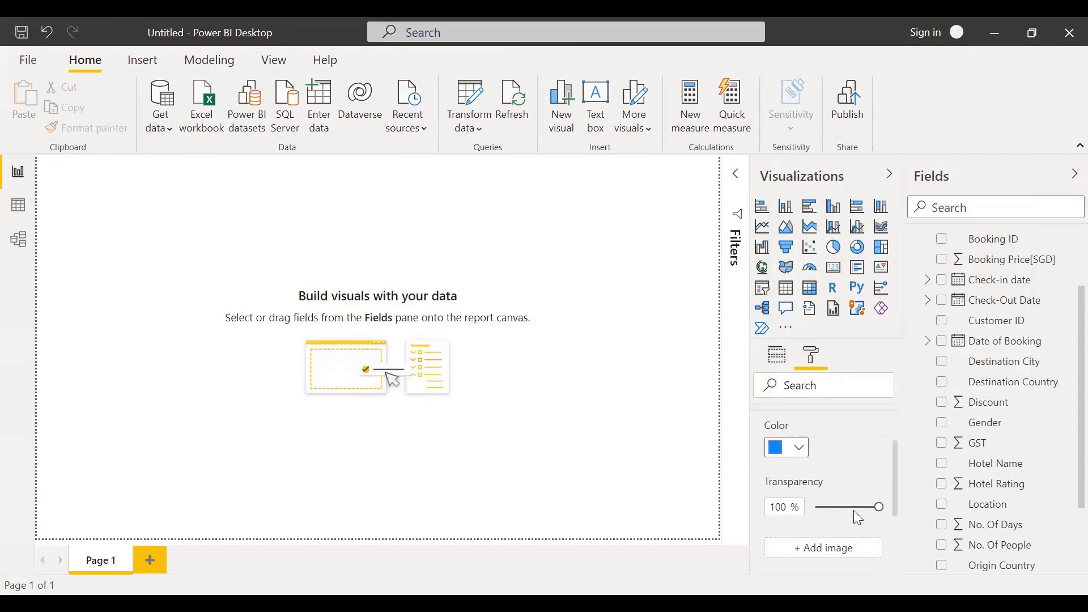
pyautogui.moveTo(877, 506); pyautogui.dragTo(814, 507)
pyautogui.click(788, 445)
pyautogui.click(867, 375)
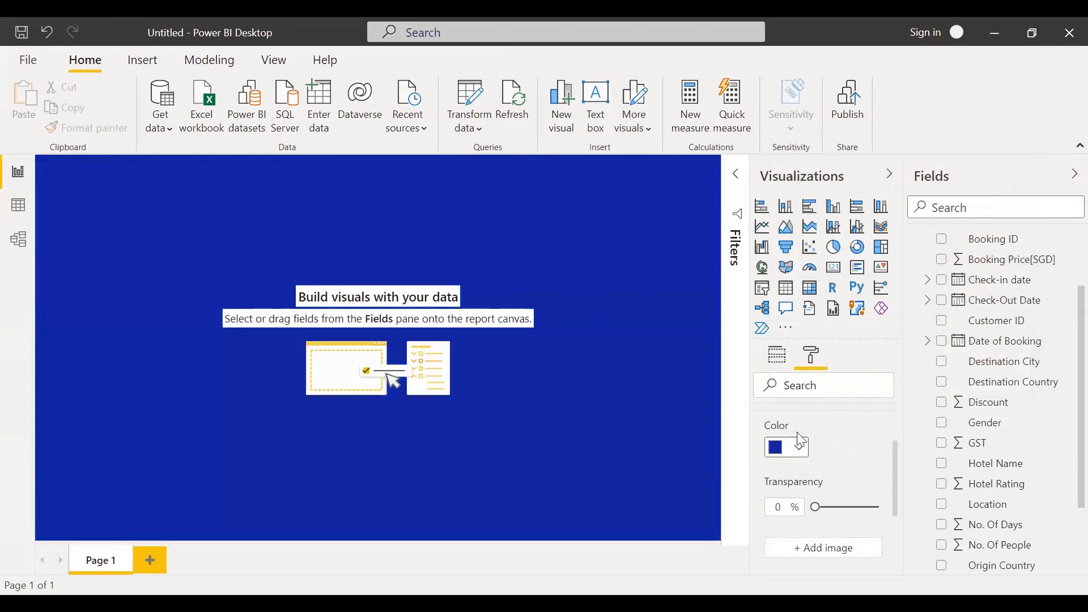
# Step: Add the HOTEL image from the Desktop as the page background and set its image fit to Fit
pyautogui.click(824, 548)
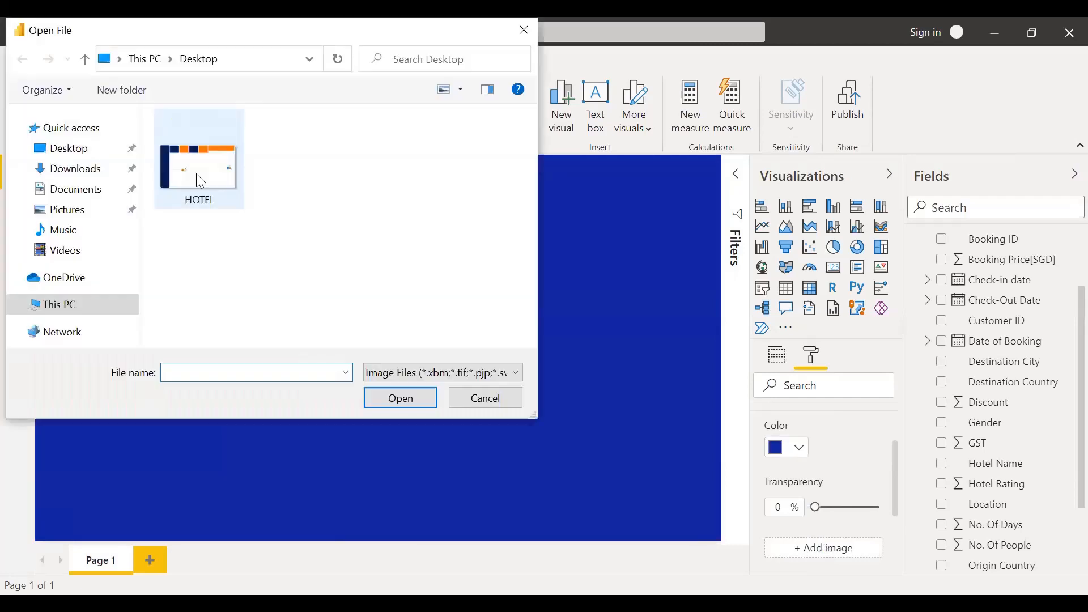
pyautogui.click(197, 176)
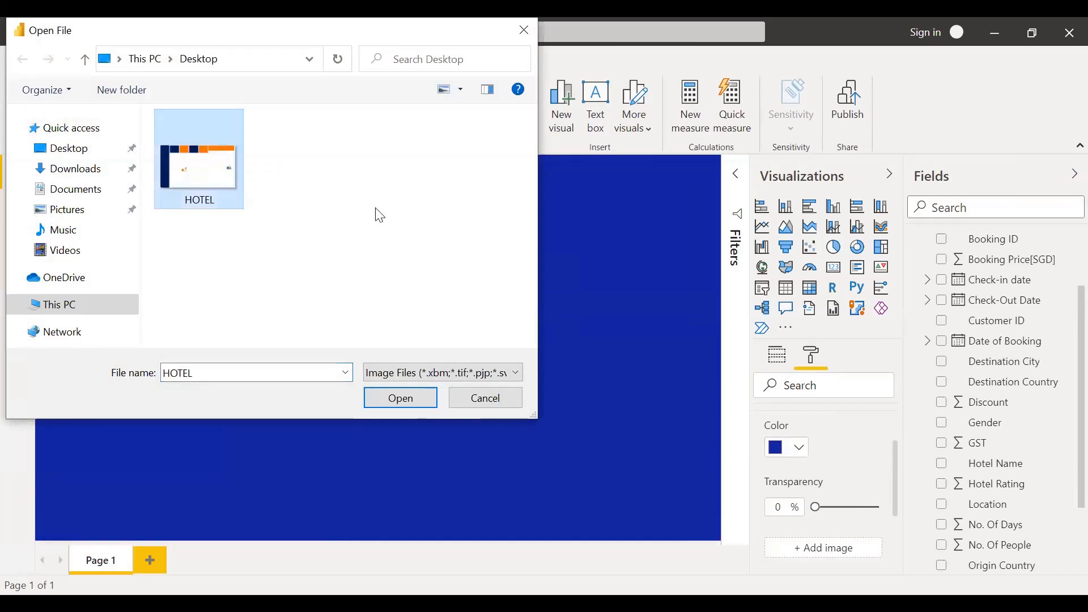
pyautogui.click(414, 403)
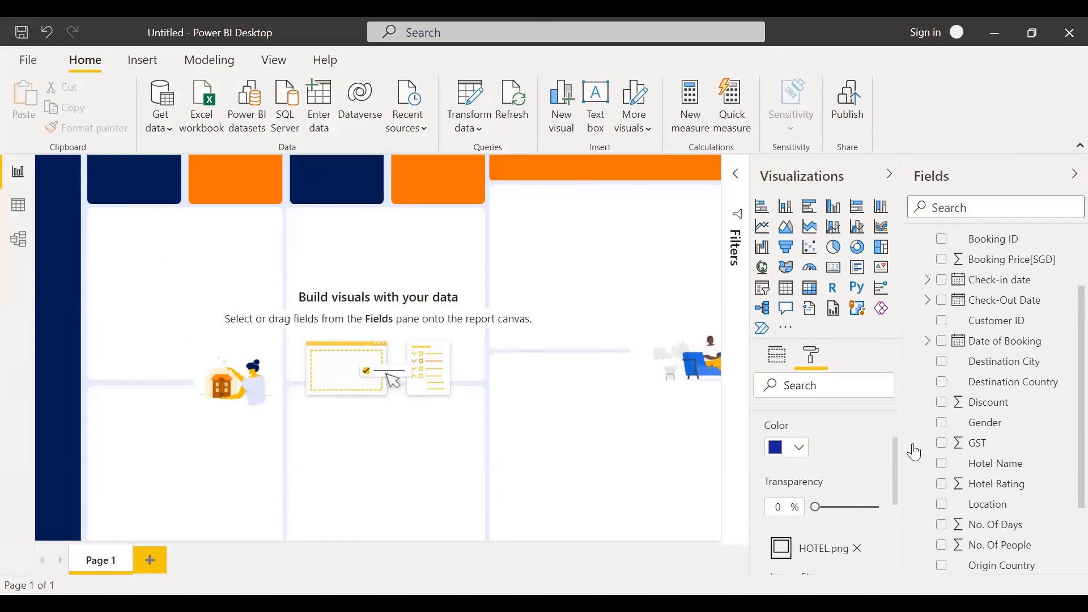
pyautogui.scroll(-3, 856, 489)
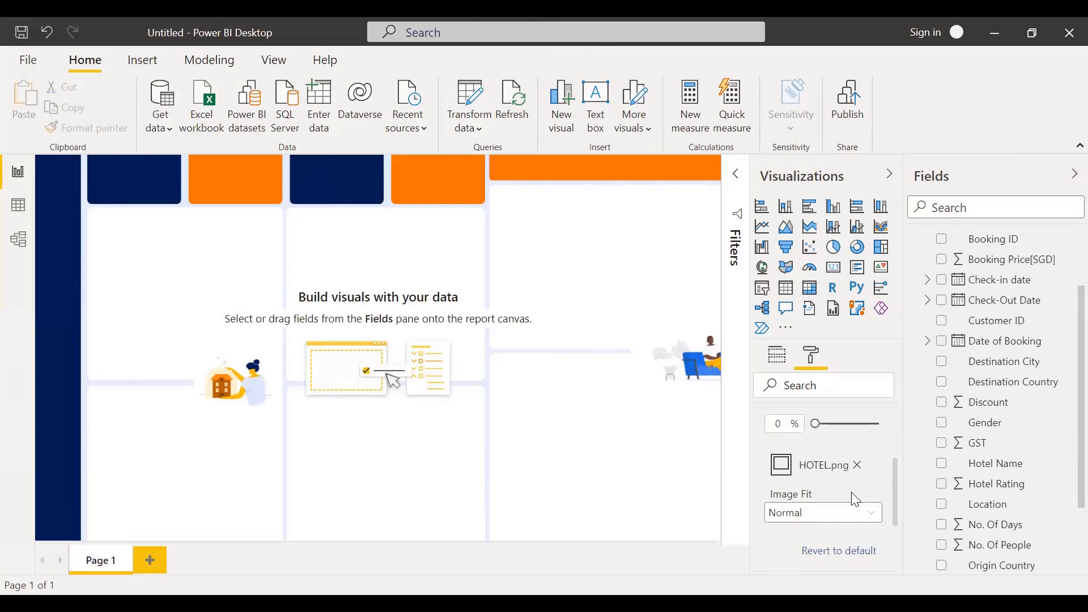
pyautogui.click(800, 517)
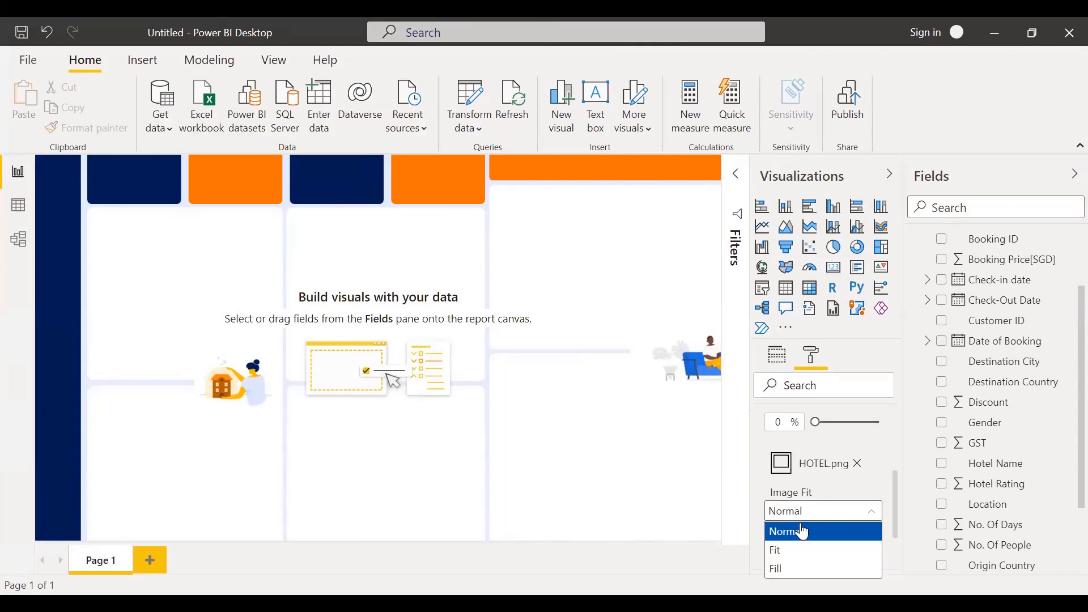
pyautogui.click(792, 550)
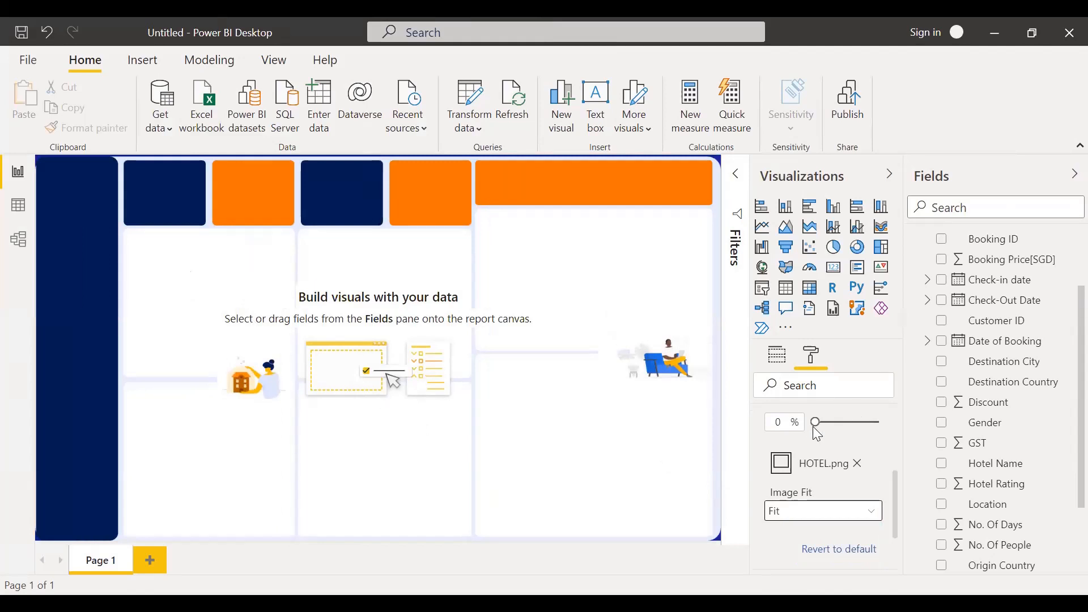
# Step: Change the page background colour to white
pyautogui.scroll(2, 813, 426)
pyautogui.click(808, 455)
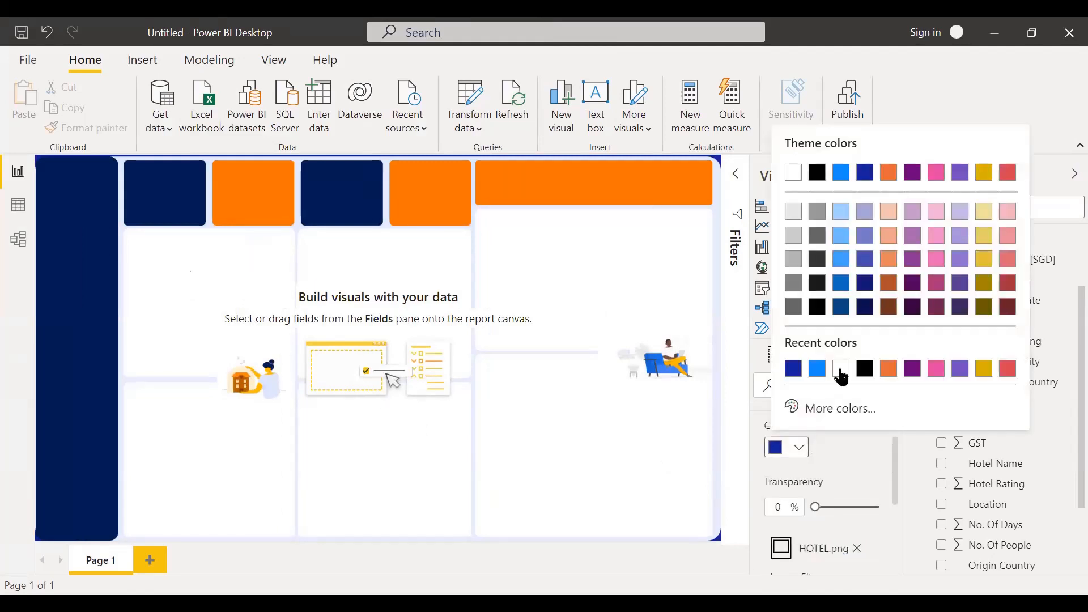
pyautogui.click(842, 368)
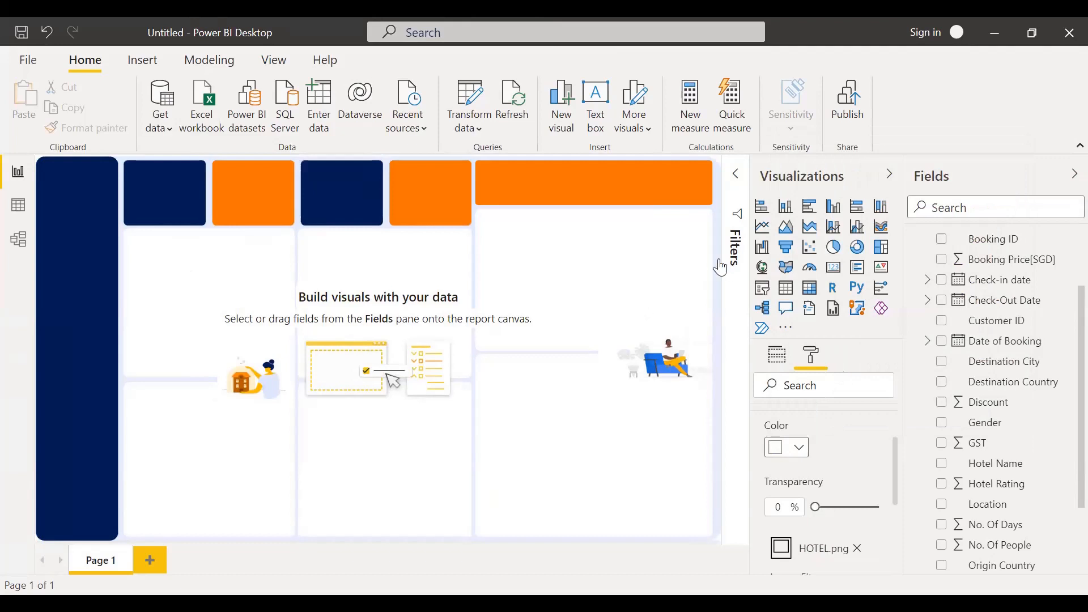
# Step: Collapse the list of fields, inspect the Booking ID column in the data view, and return to the report page
pyautogui.click(1074, 175)
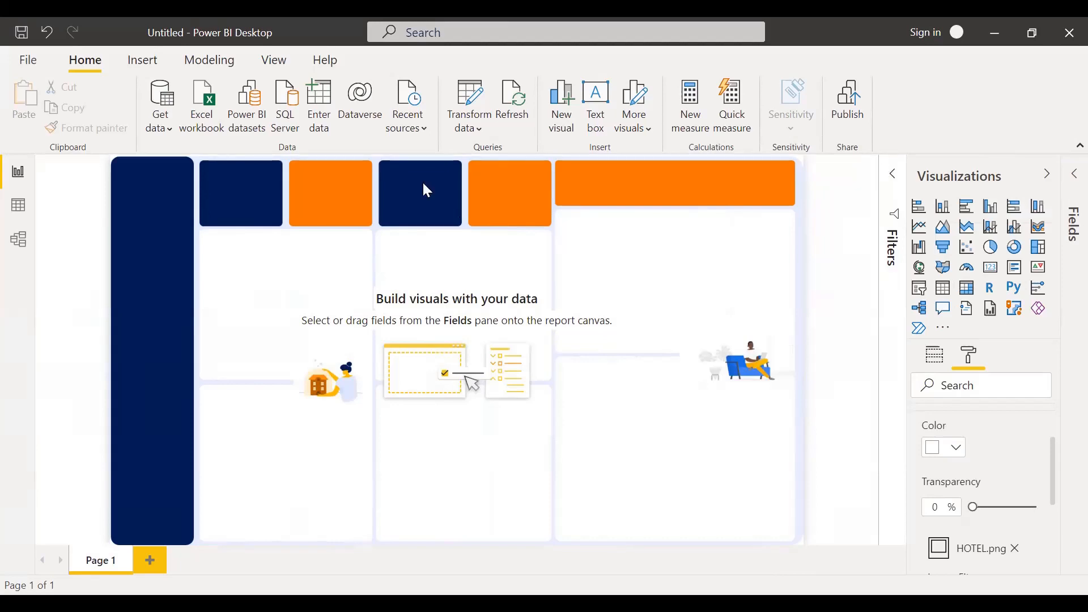
pyautogui.click(29, 206)
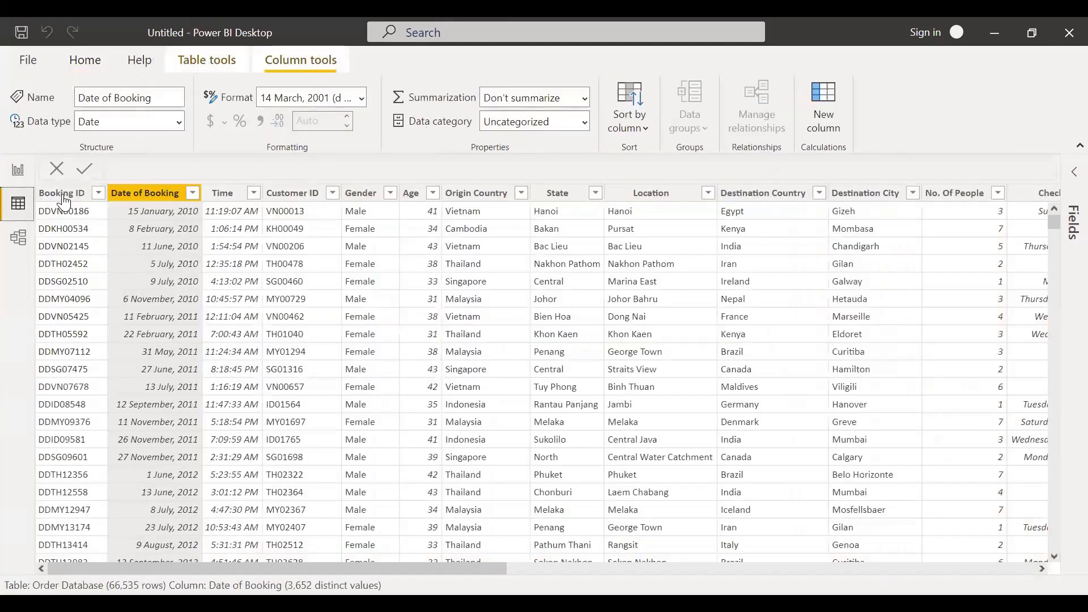
pyautogui.click(62, 193)
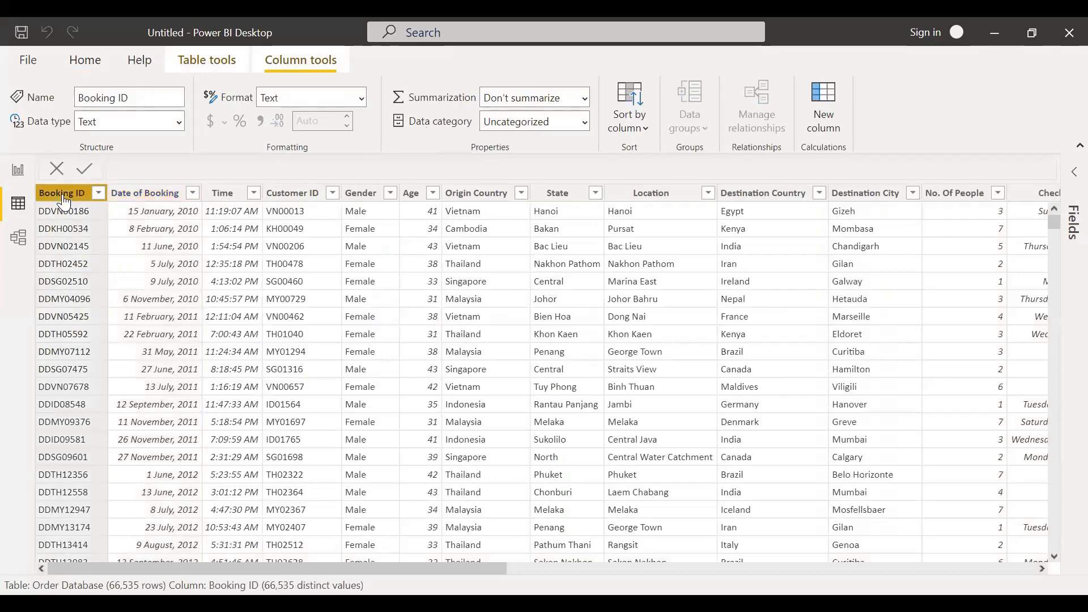
pyautogui.click(18, 170)
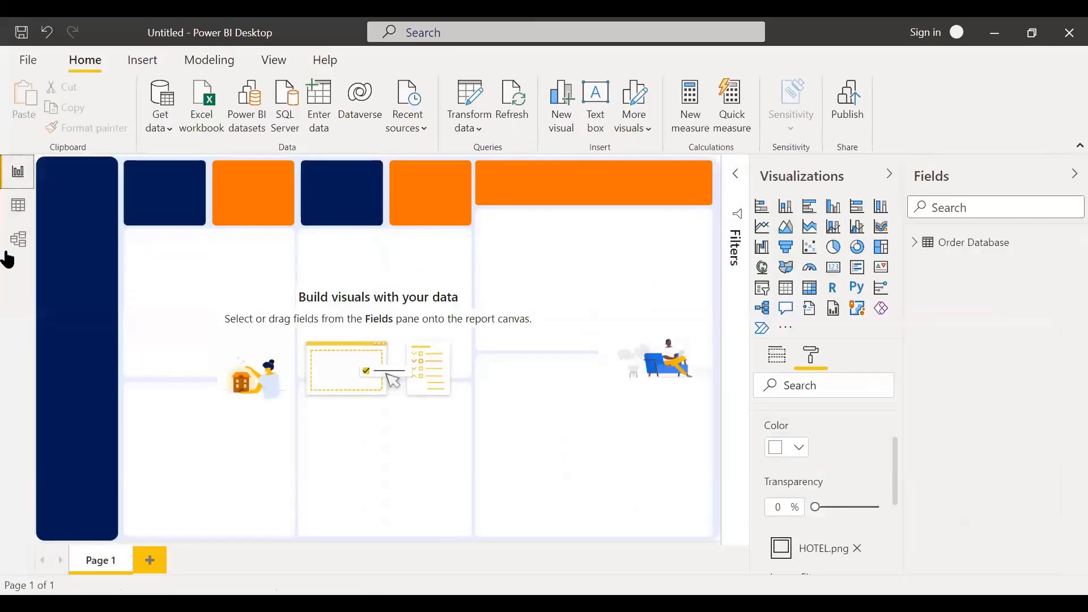
# Step: Review the Order Database records in the data view and return to the report page
pyautogui.click(18, 206)
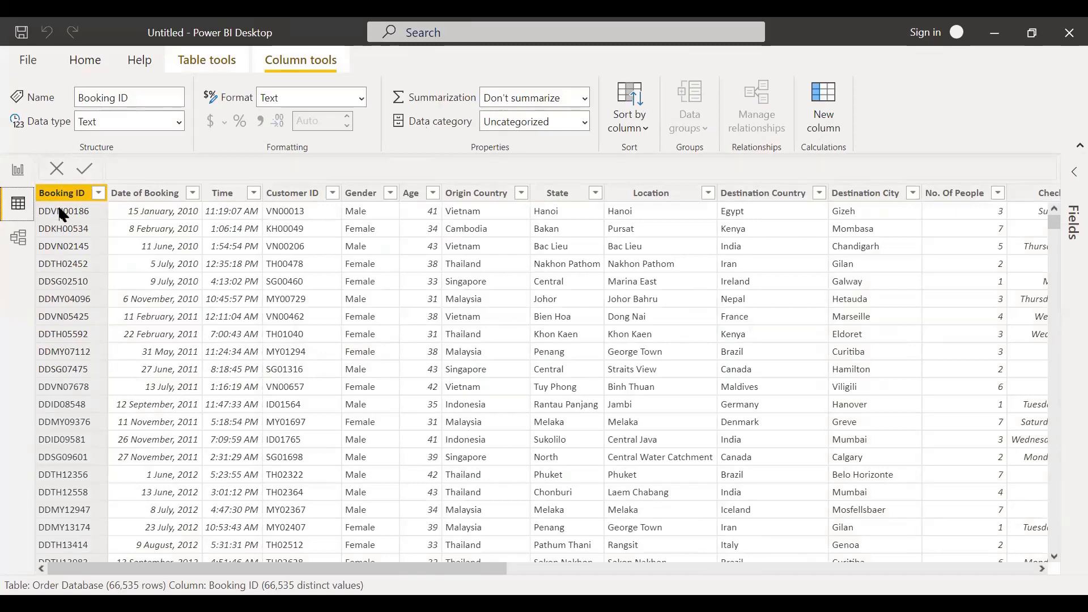
pyautogui.click(18, 177)
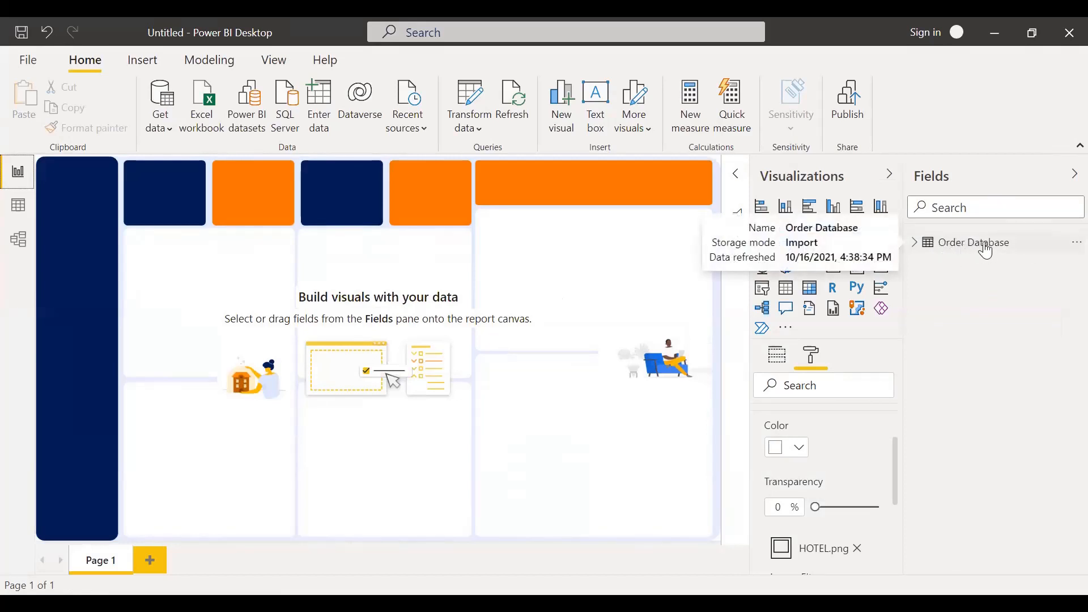
pyautogui.click(1070, 247)
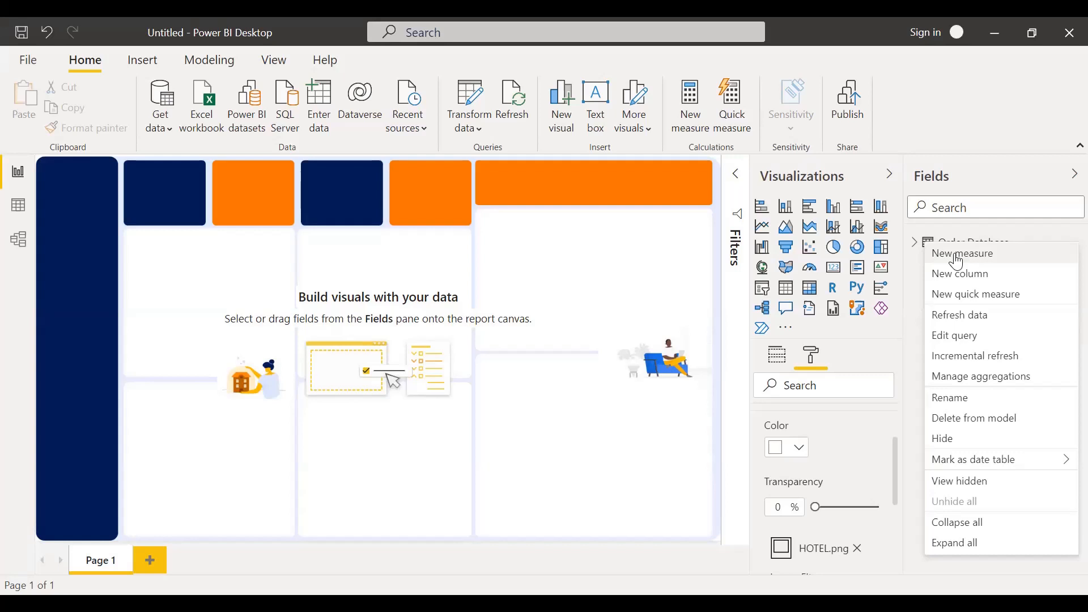
pyautogui.click(180, 61)
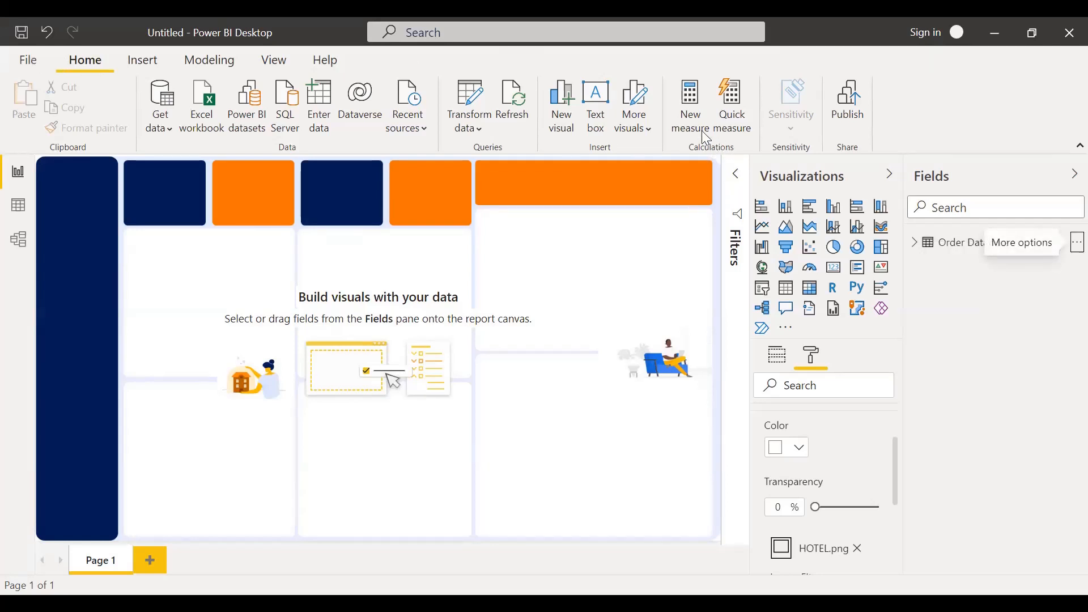
# Step: Create a Total Booking measure in the Order Database table with the formula COUNT('Order Database'[Booking ID])
pyautogui.click(689, 95)
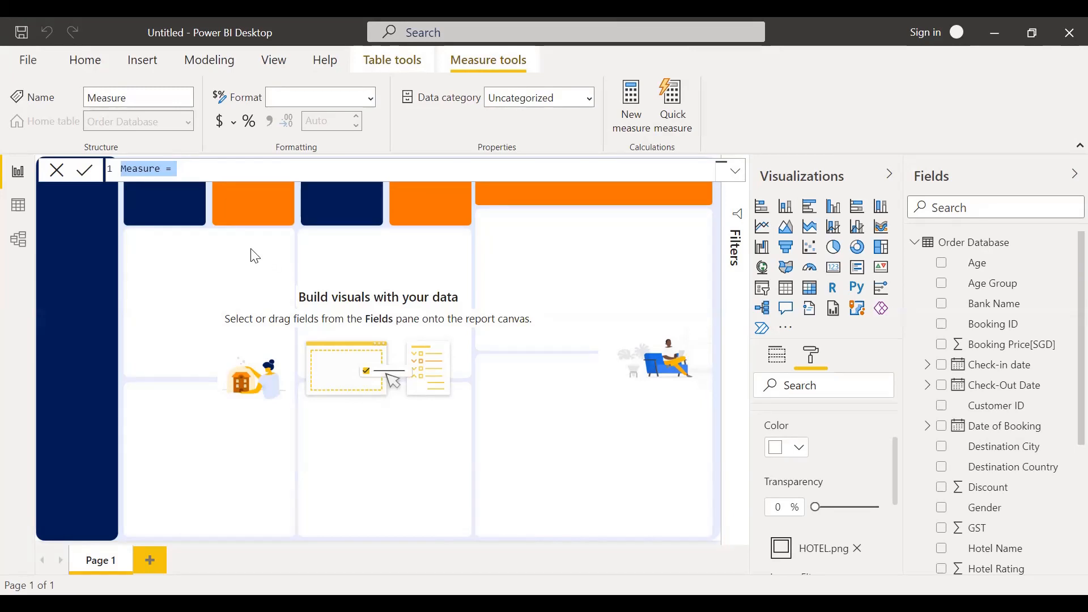
pyautogui.write('Tot')
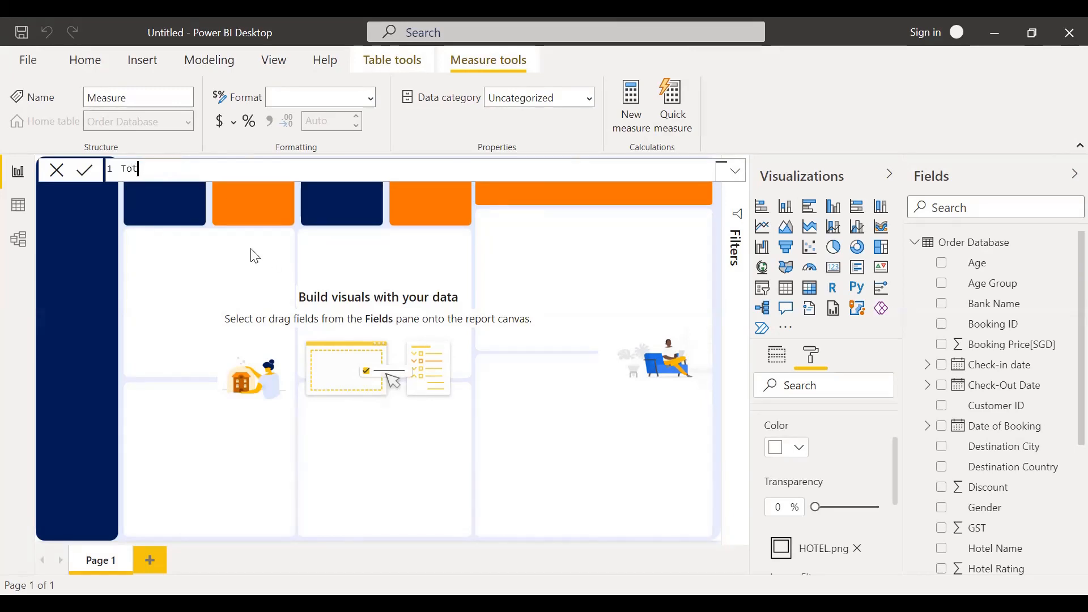
pyautogui.write('al Booking =')
pyautogui.write('coun')
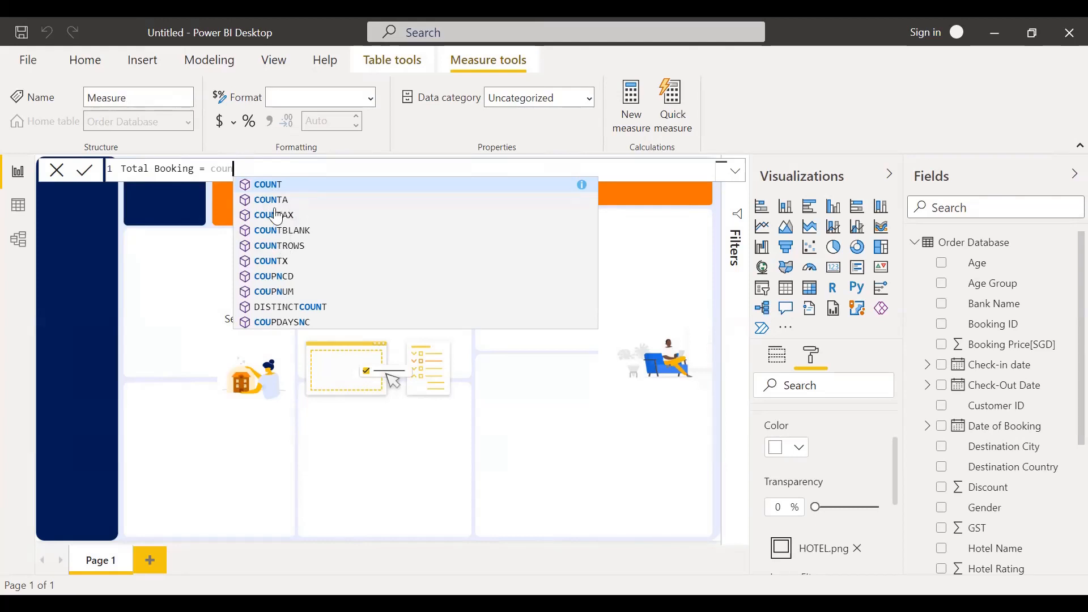
pyautogui.doubleClick(269, 190)
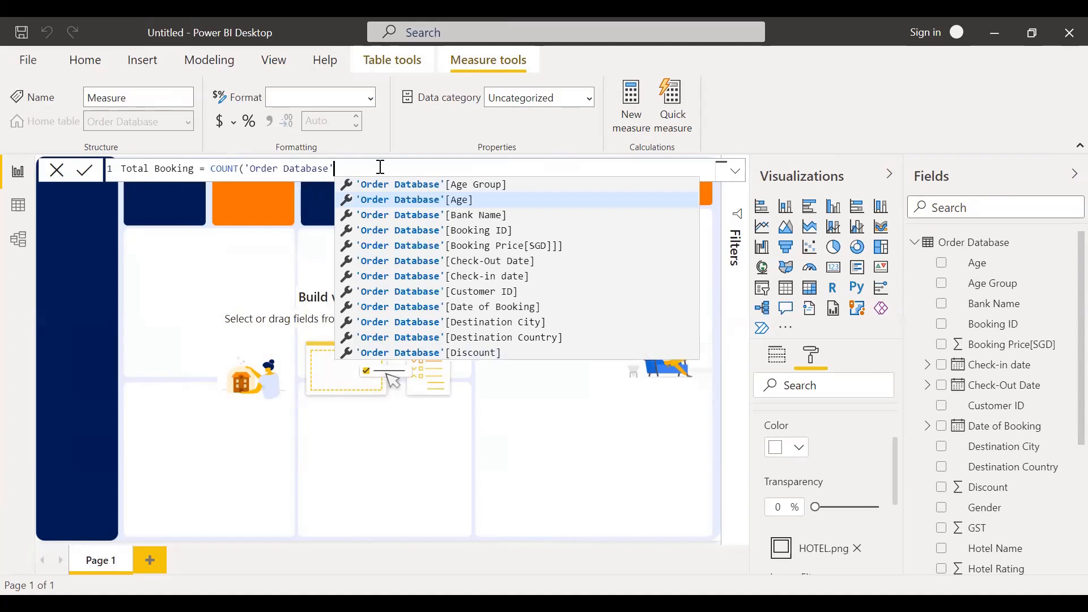
pyautogui.press('BackSpace')
pyautogui.press('BackSpace')
pyautogui.press('BackSpace')
pyautogui.press('BackSpace')
pyautogui.press('BackSpace')
pyautogui.press('BackSpace')
pyautogui.press('BackSpace')
pyautogui.press('BackSpace')
pyautogui.press('BackSpace')
pyautogui.press('BackSpace')
pyautogui.press('BackSpace')
pyautogui.press('BackSpace')
pyautogui.press('BackSpace')
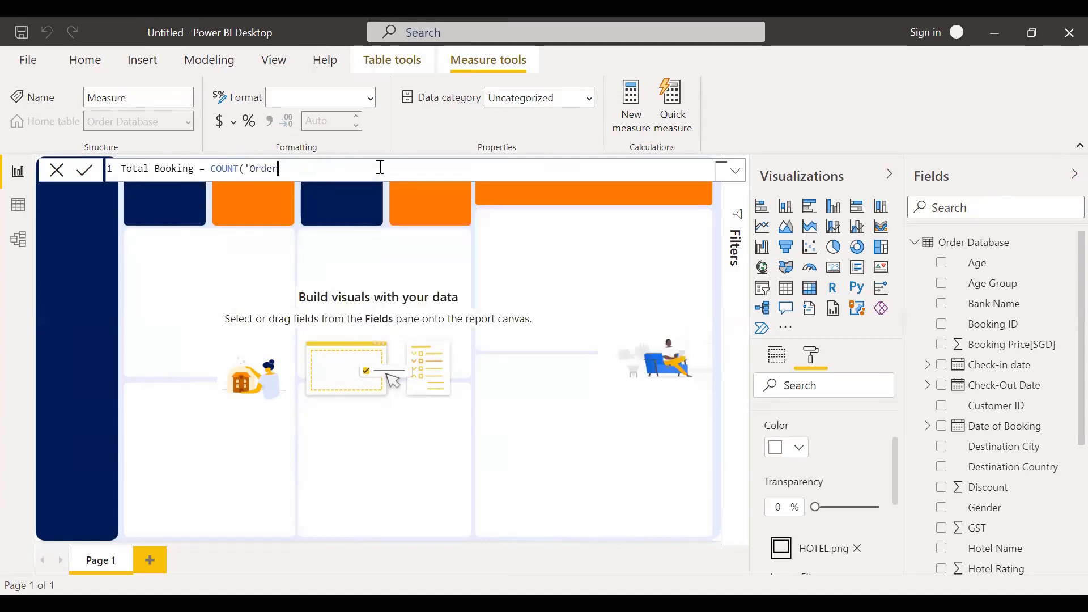
pyautogui.press('BackSpace')
pyautogui.press('BackSpace')
pyautogui.press('BackSpace')
pyautogui.press('BackSpace')
pyautogui.write('(')
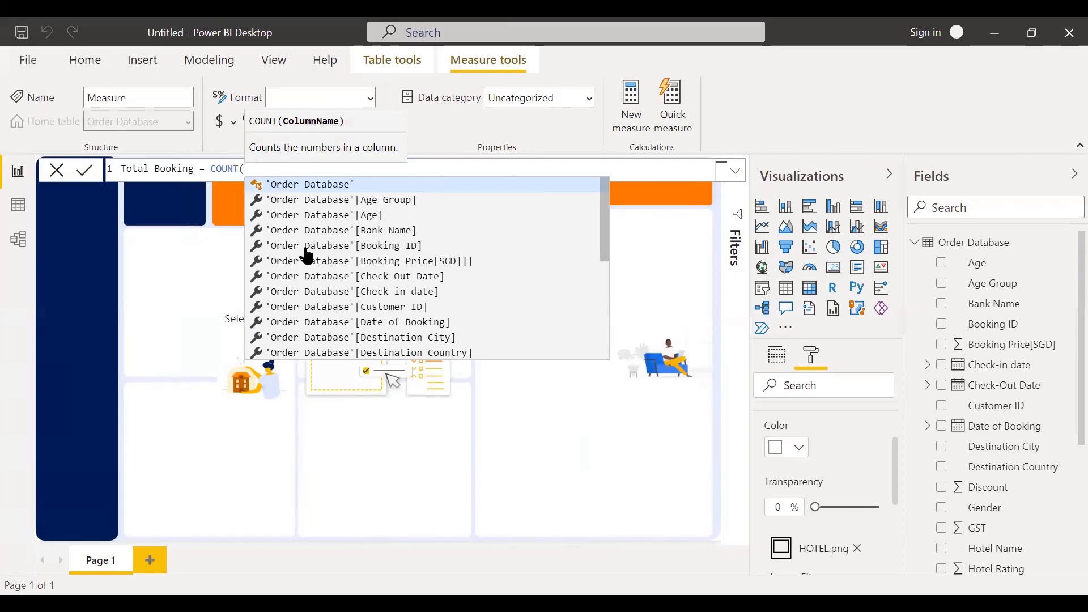
pyautogui.click(399, 246)
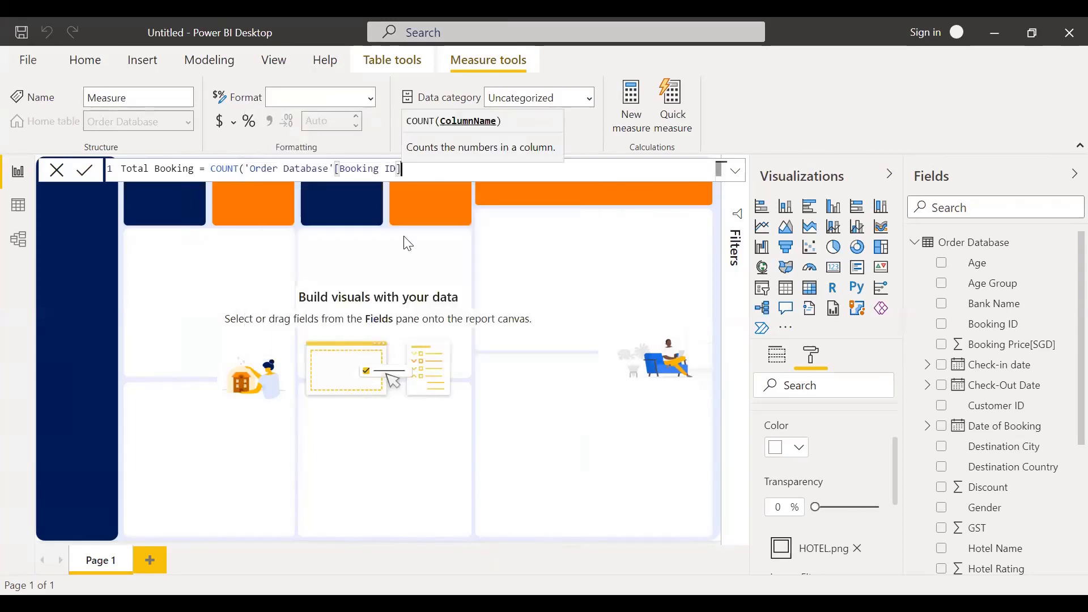
pyautogui.write(')')
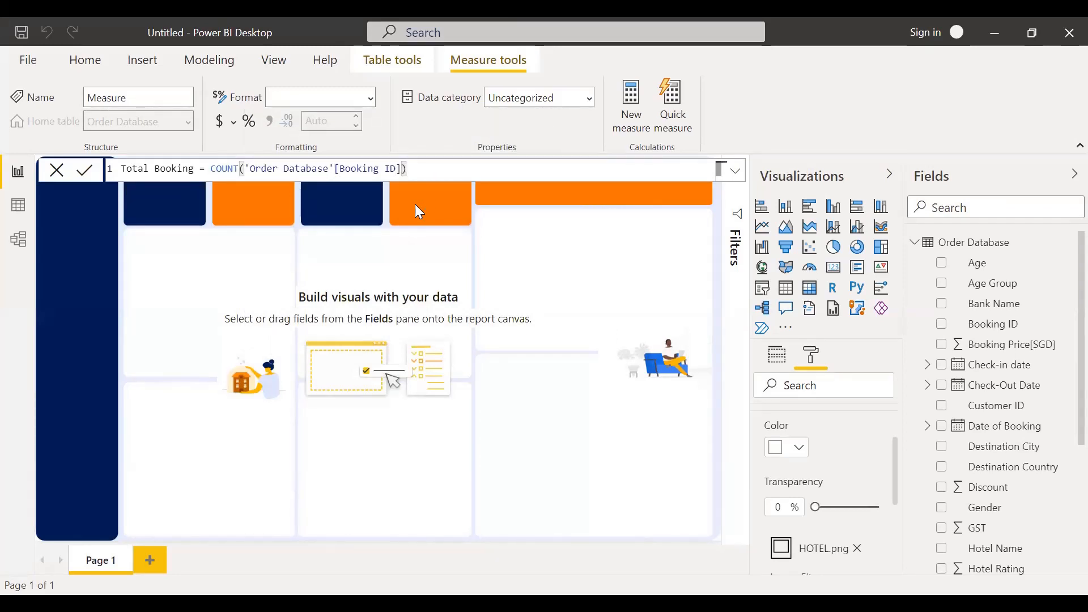
pyautogui.press('Return')
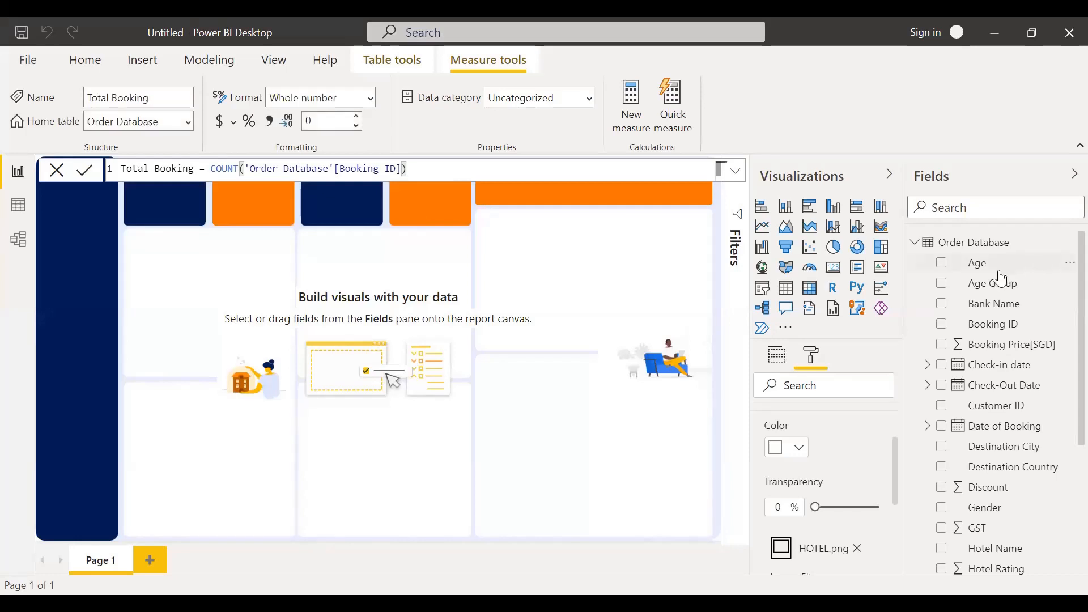
# Step: Find the Total Booking measure in the Order Database field list and apply a thousands separator to it
pyautogui.scroll(-3, 997, 284)
pyautogui.scroll(2, 978, 241)
pyautogui.scroll(-4, 991, 421)
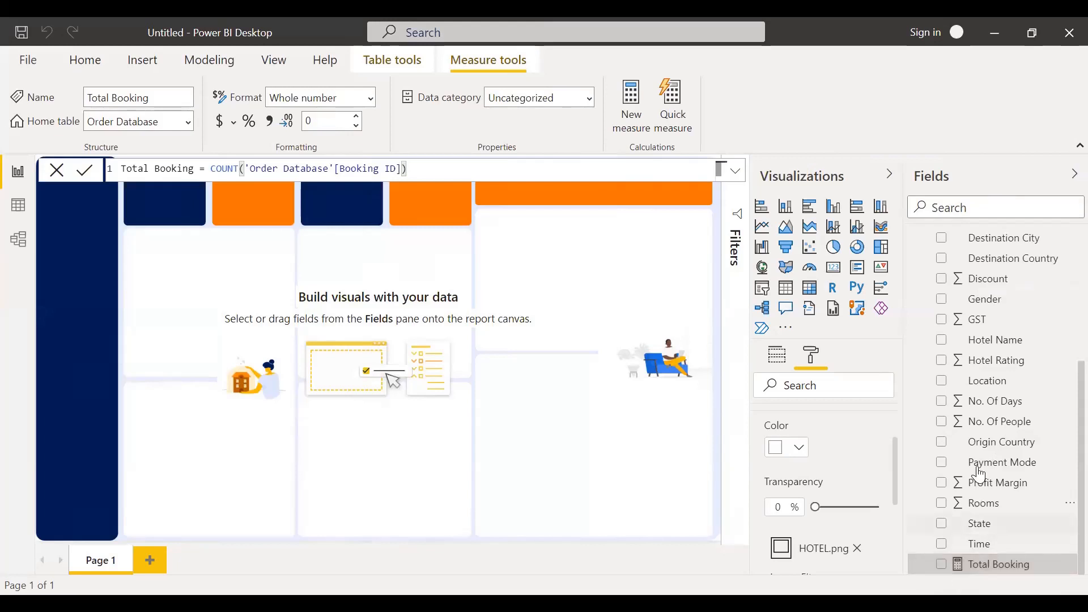
pyautogui.scroll(5, 976, 357)
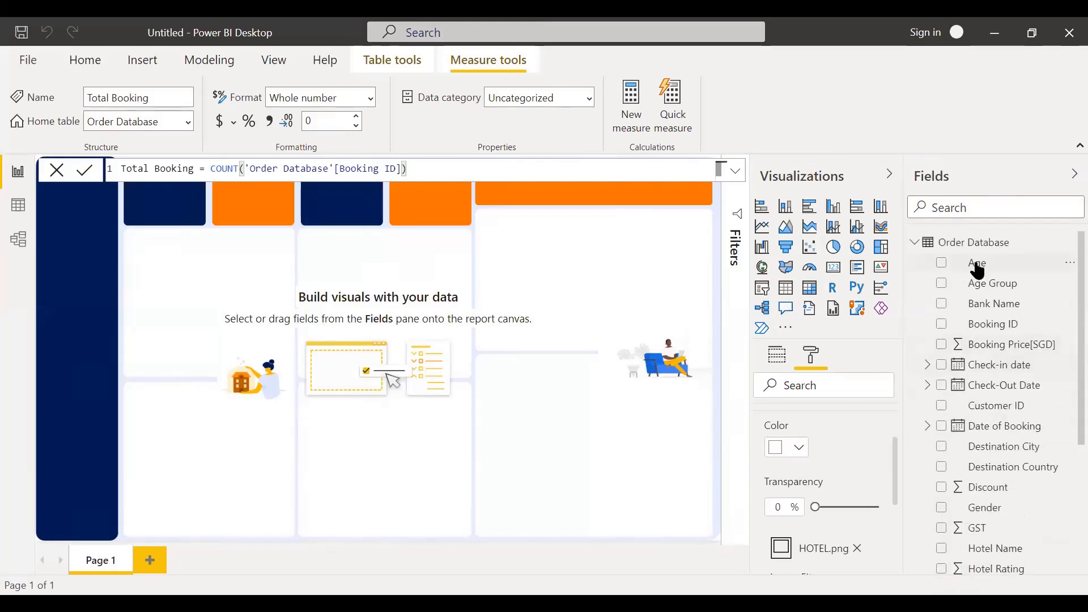
pyautogui.scroll(-5, 970, 488)
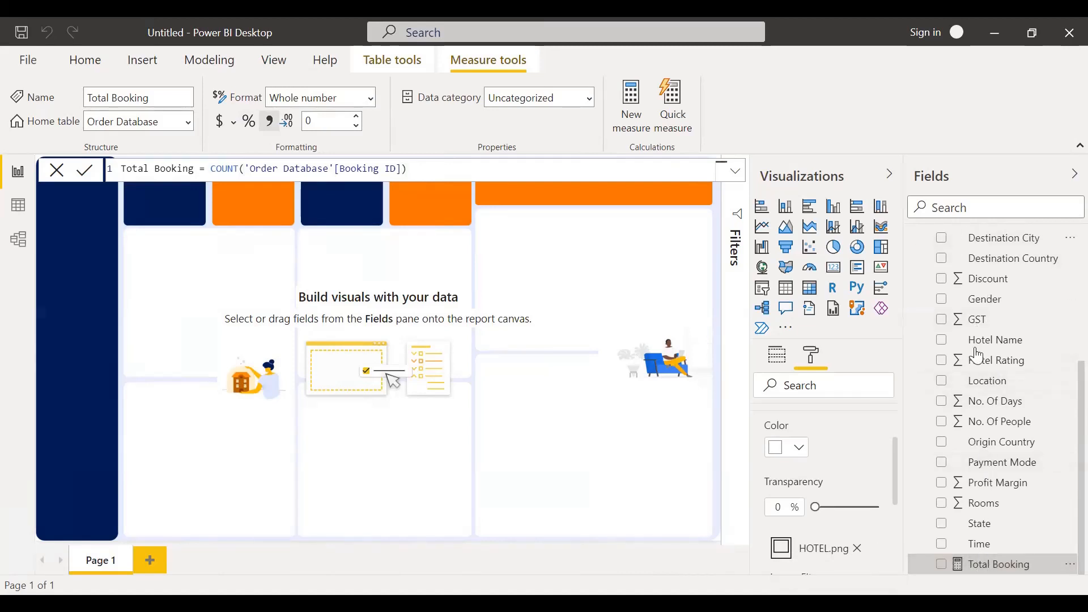
# Step: Add a column chart of Total Booking to the page, move it over the upper middle area and enlarge it
pyautogui.click(943, 566)
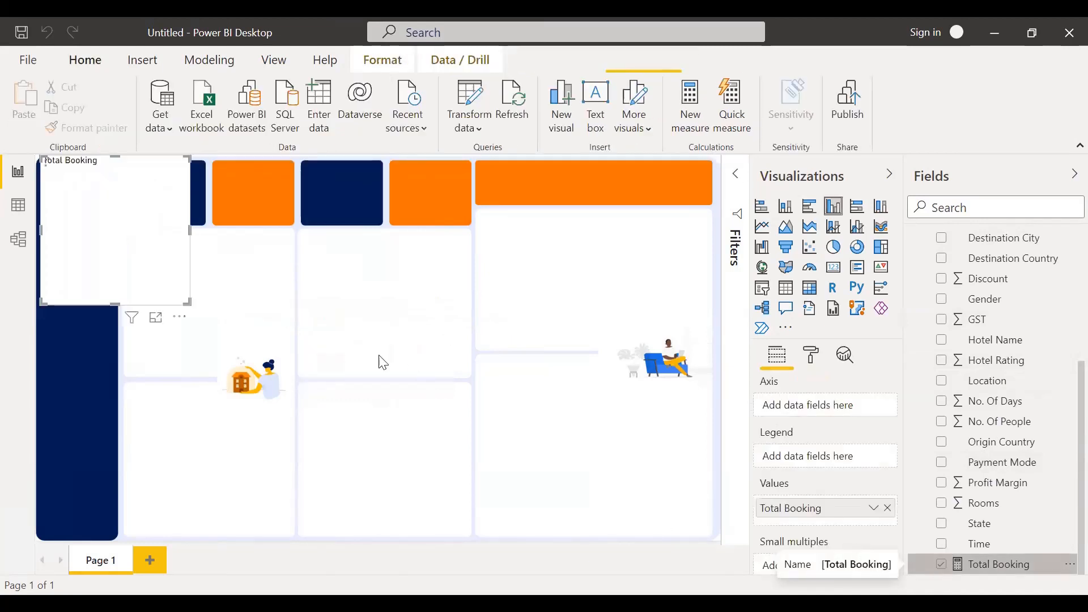
pyautogui.moveTo(170, 250); pyautogui.dragTo(347, 318)
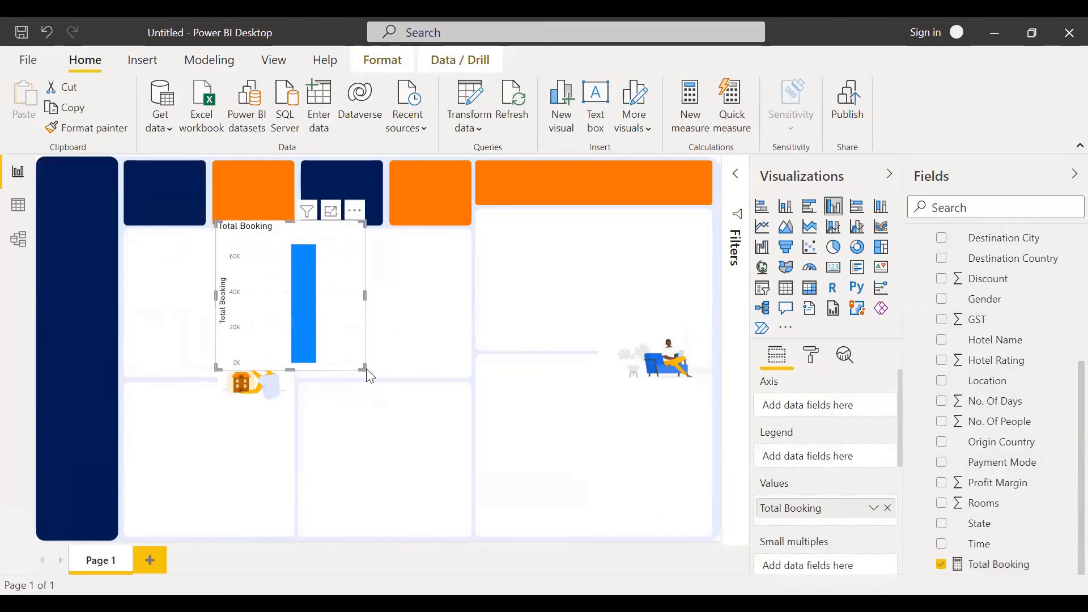
pyautogui.moveTo(366, 368); pyautogui.dragTo(420, 387)
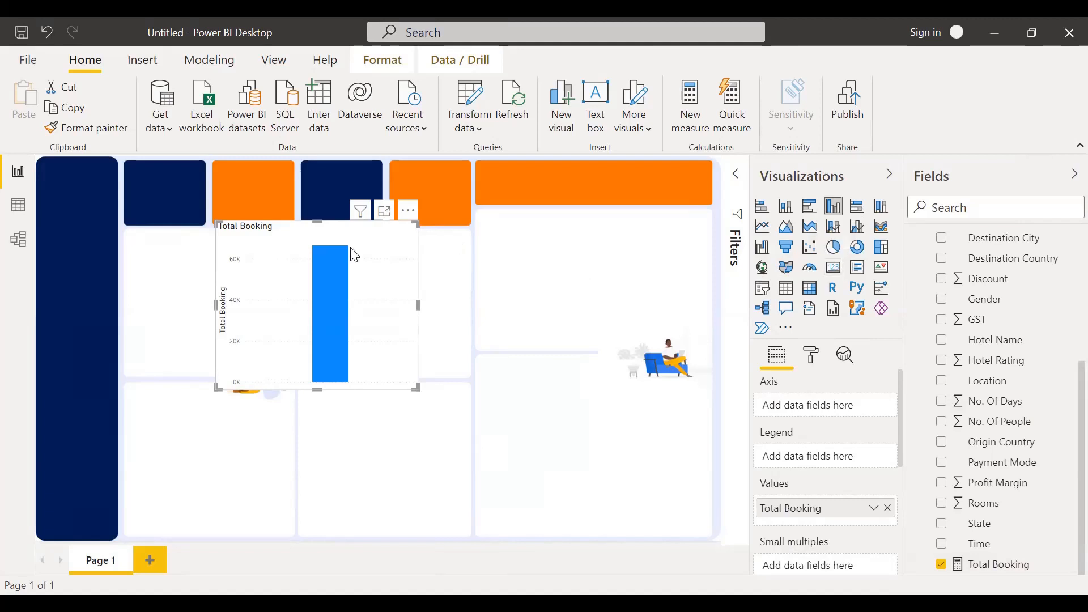
# Step: Convert the Total Booking column chart into a card visual
pyautogui.click(544, 321)
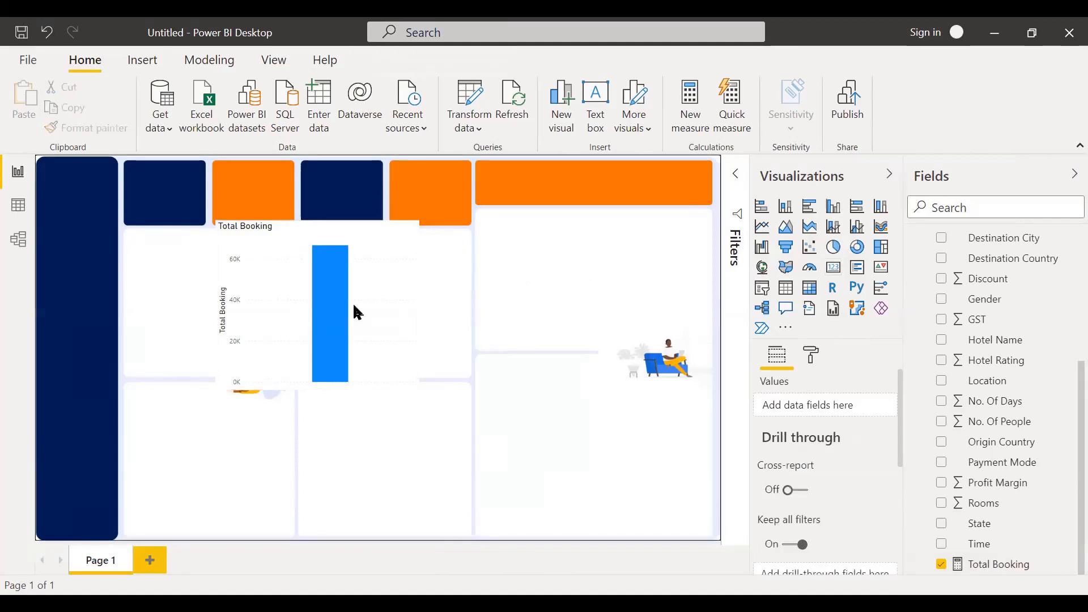
pyautogui.click(370, 310)
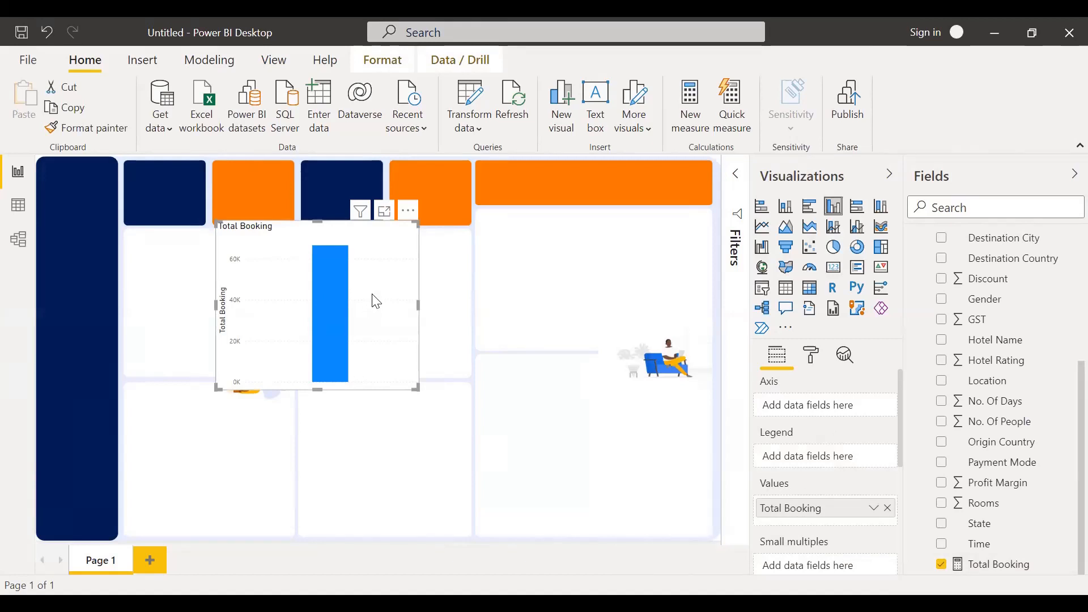
pyautogui.click(837, 268)
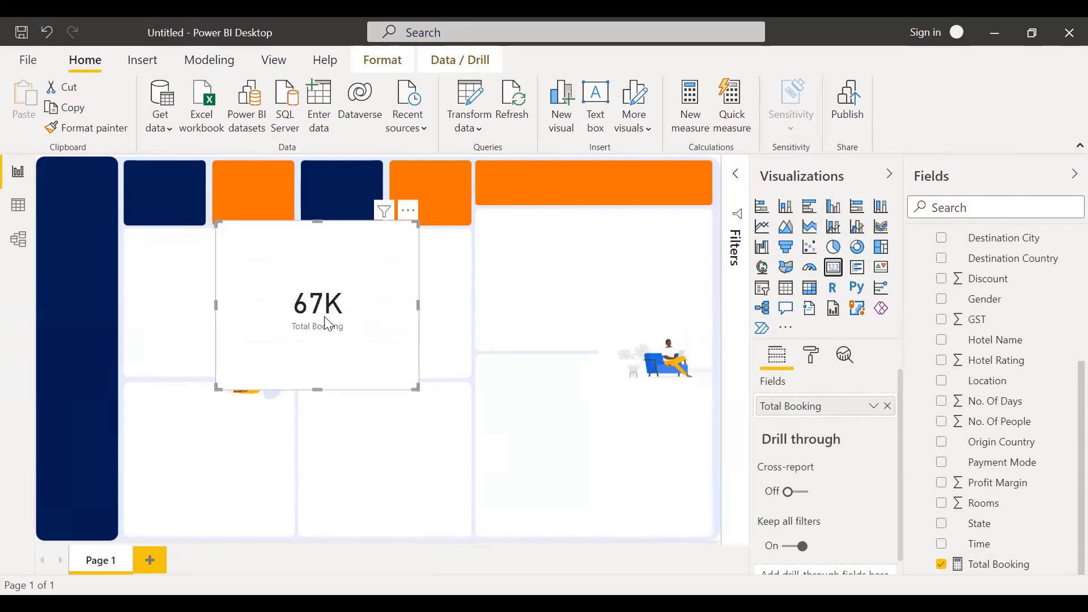
pyautogui.moveTo(329, 324)
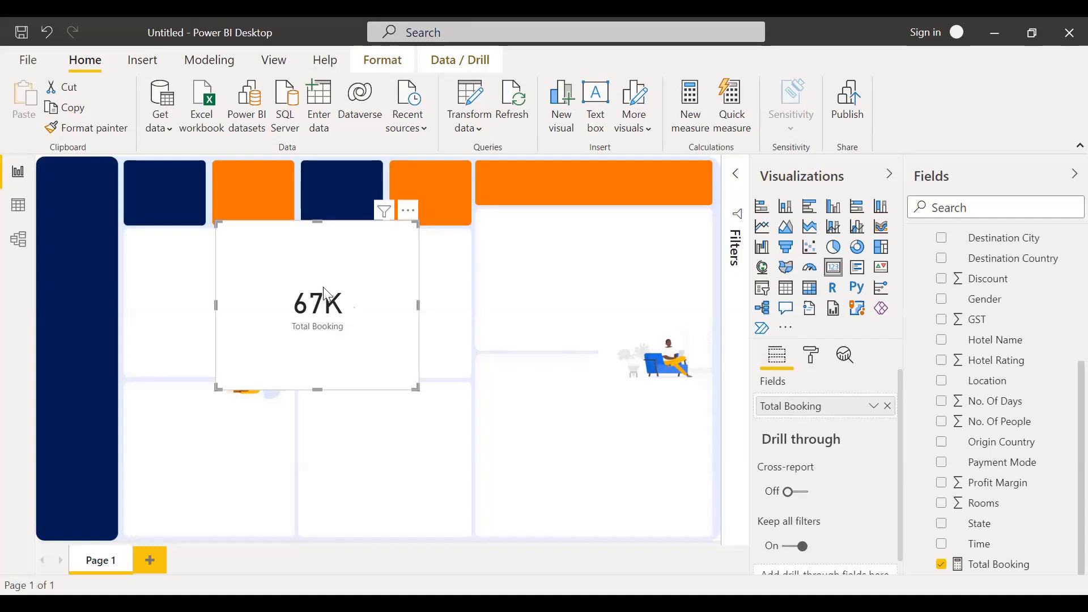
# Step: Set the display units of the Total Booking card's data label to None
pyautogui.click(817, 359)
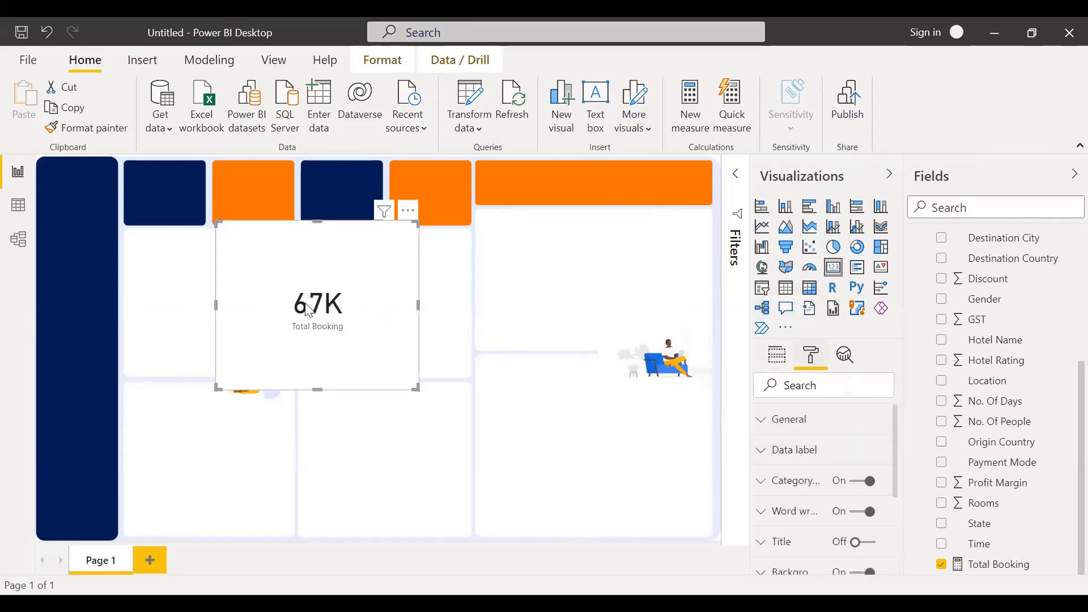
pyautogui.click(792, 454)
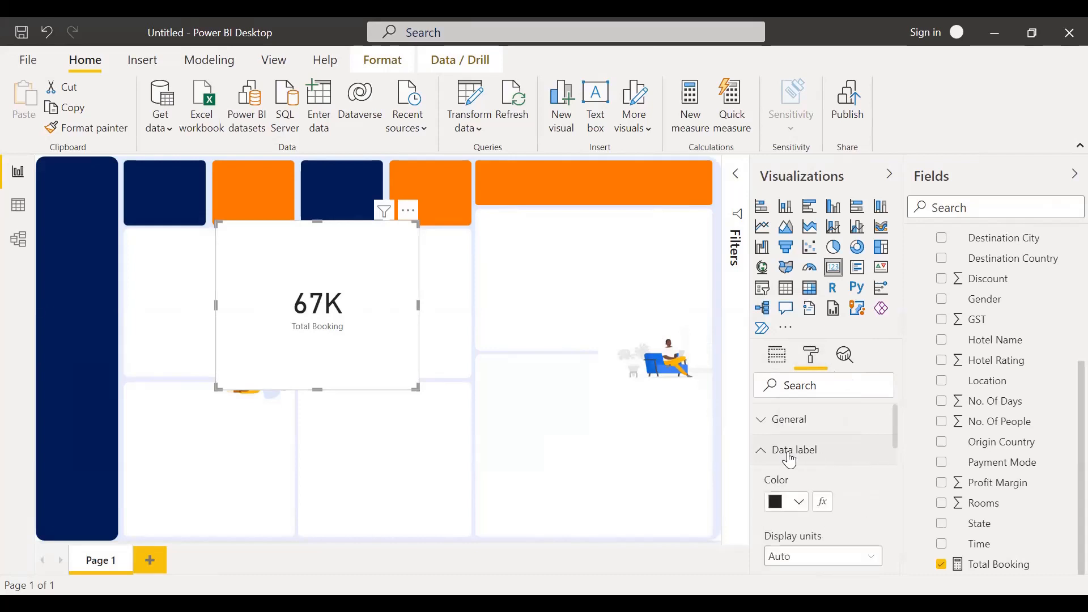
pyautogui.scroll(-3, 808, 439)
pyautogui.scroll(1, 798, 432)
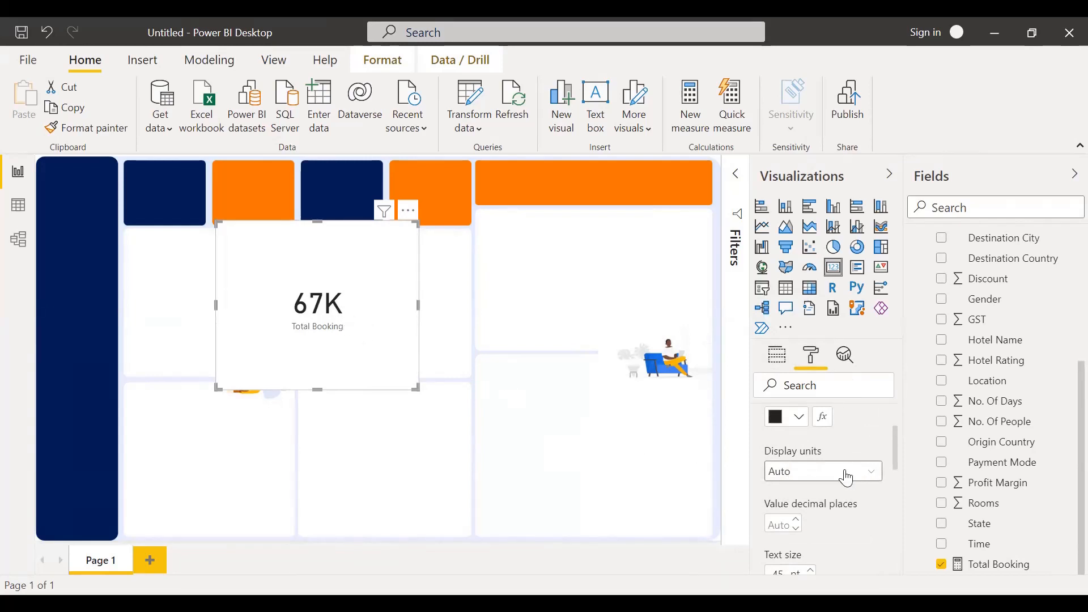
pyautogui.click(827, 474)
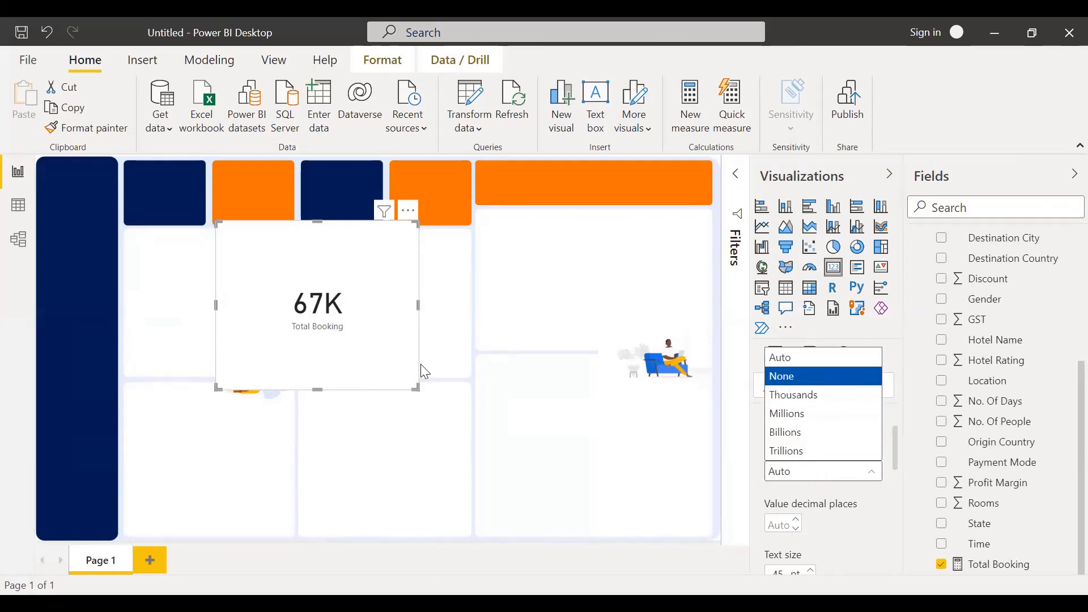
pyautogui.click(784, 382)
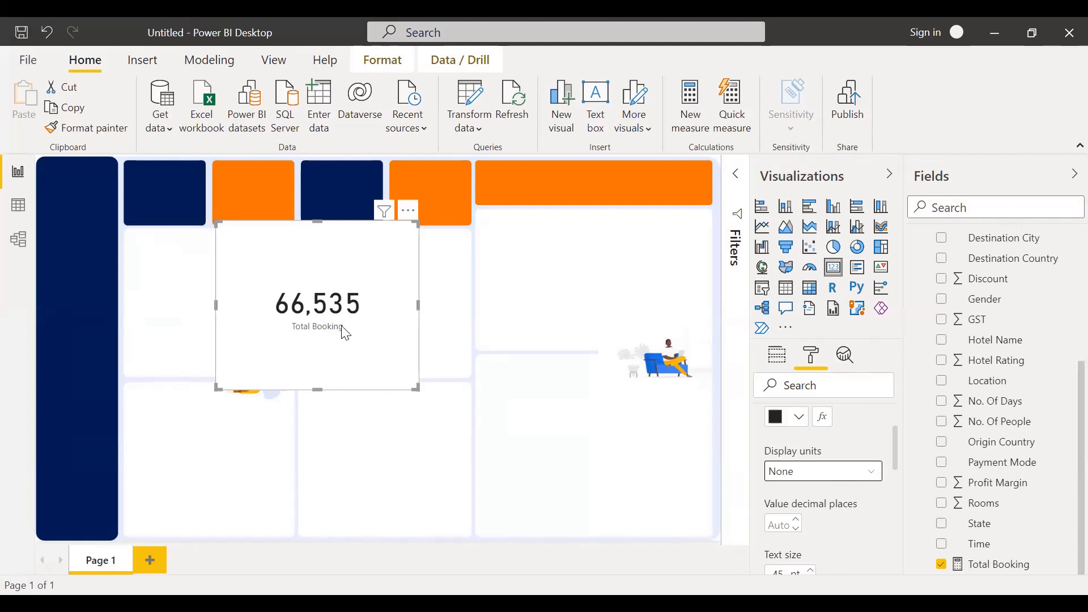
# Step: Set the text size of the card's data label to 51 pt
pyautogui.scroll(-2, 807, 507)
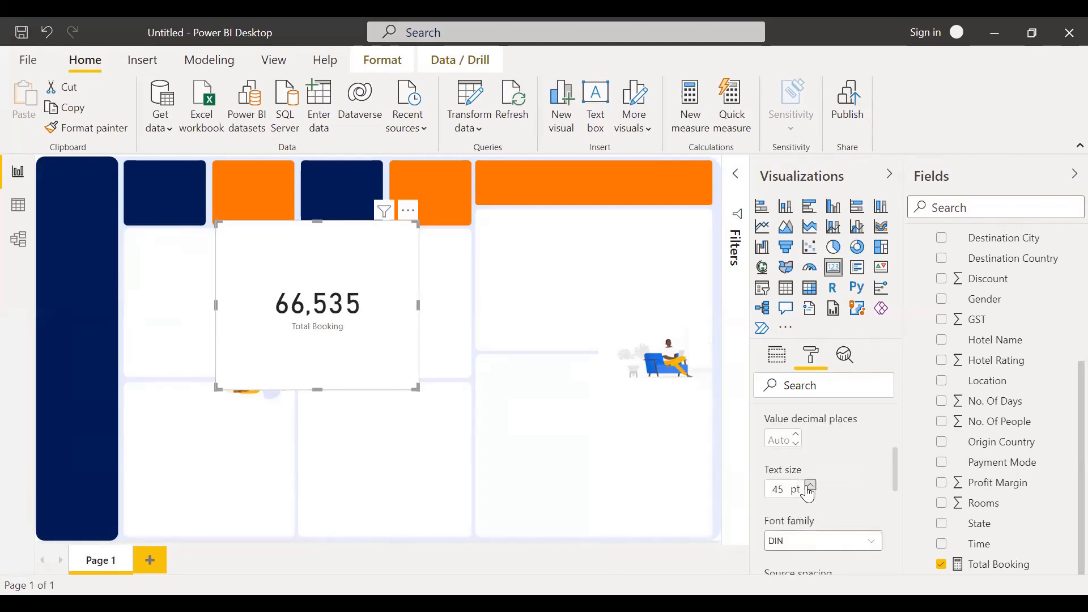
pyautogui.click(807, 486)
pyautogui.click(808, 487)
pyautogui.click(808, 486)
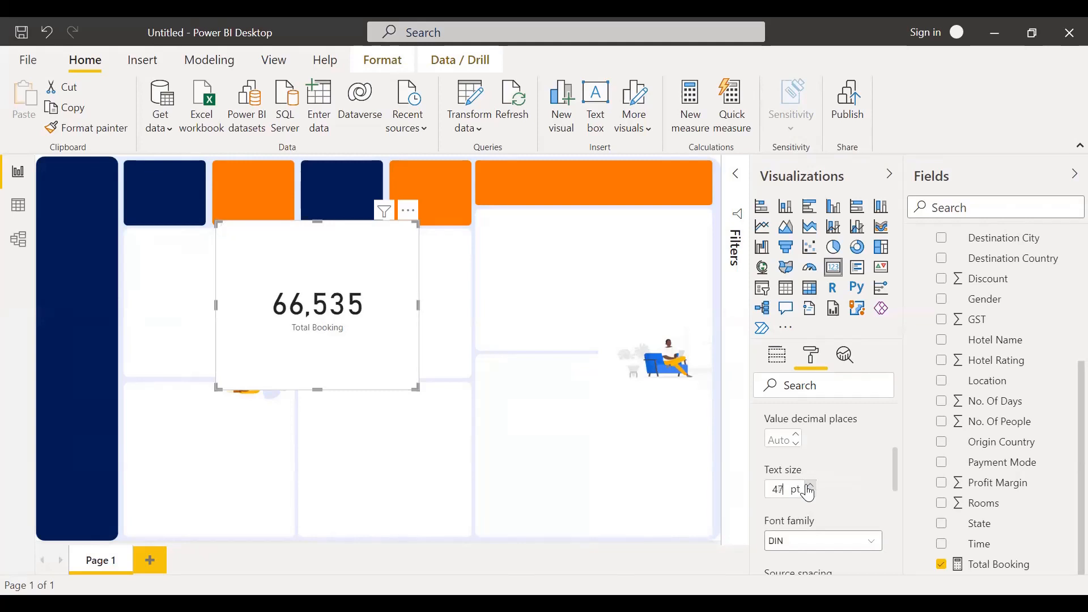
pyautogui.click(809, 486)
pyautogui.click(809, 486)
pyautogui.click(809, 486)
pyautogui.click(811, 488)
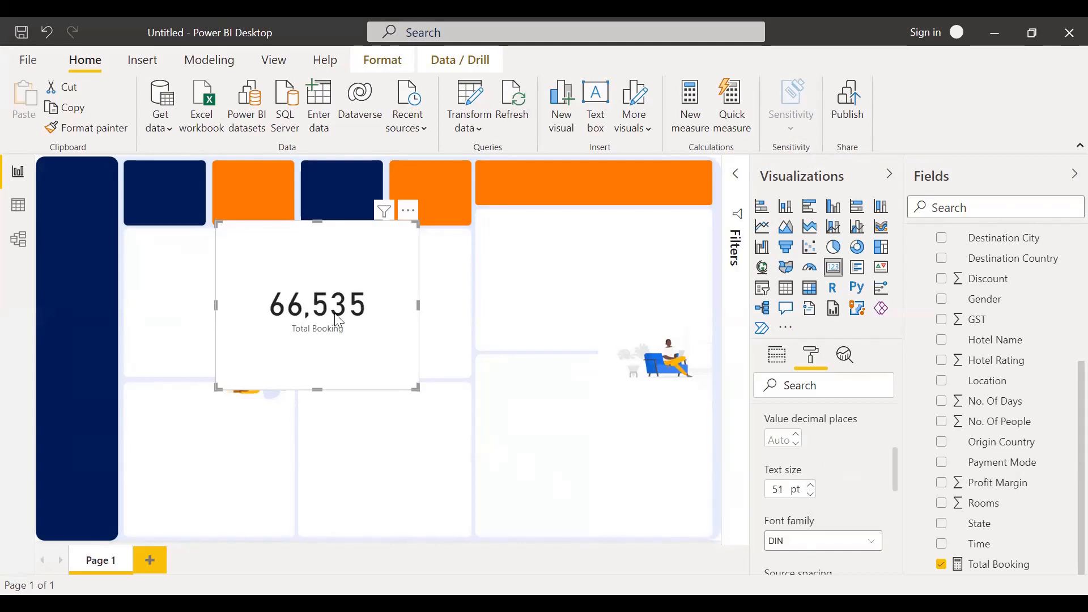
# Step: Try Segoe UI Semibold as the data label's font family and change it to Segoe UI
pyautogui.click(837, 545)
pyautogui.scroll(-3, 820, 423)
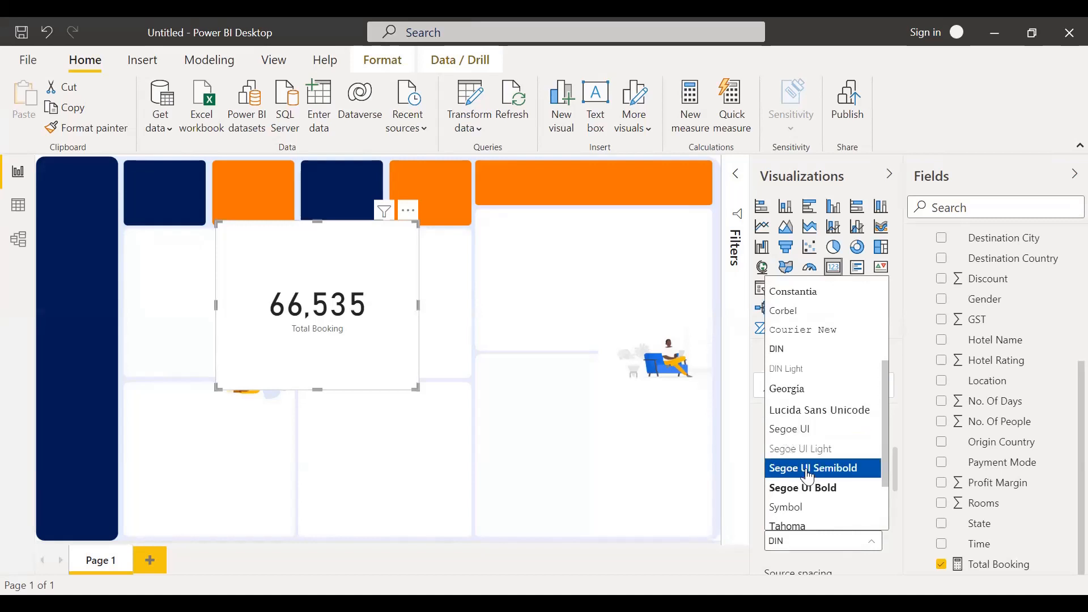
pyautogui.click(837, 472)
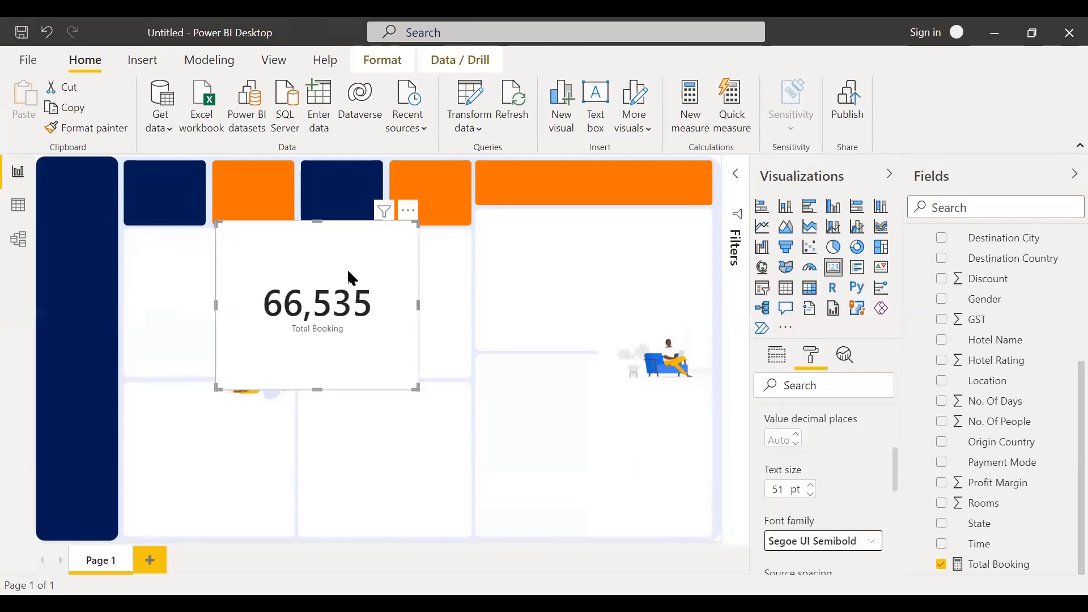
pyautogui.click(816, 543)
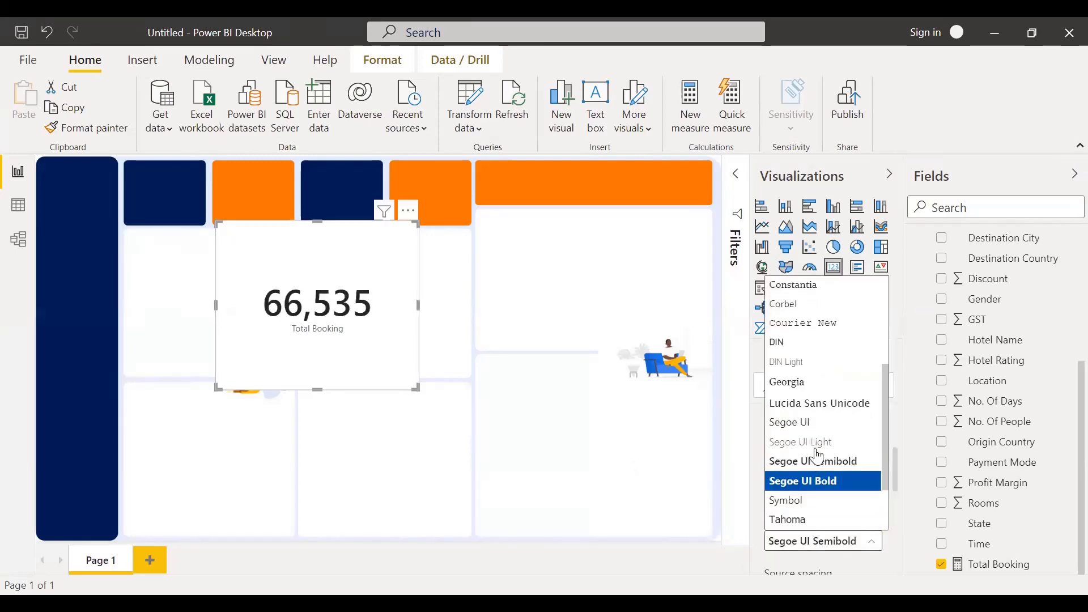
pyautogui.click(811, 426)
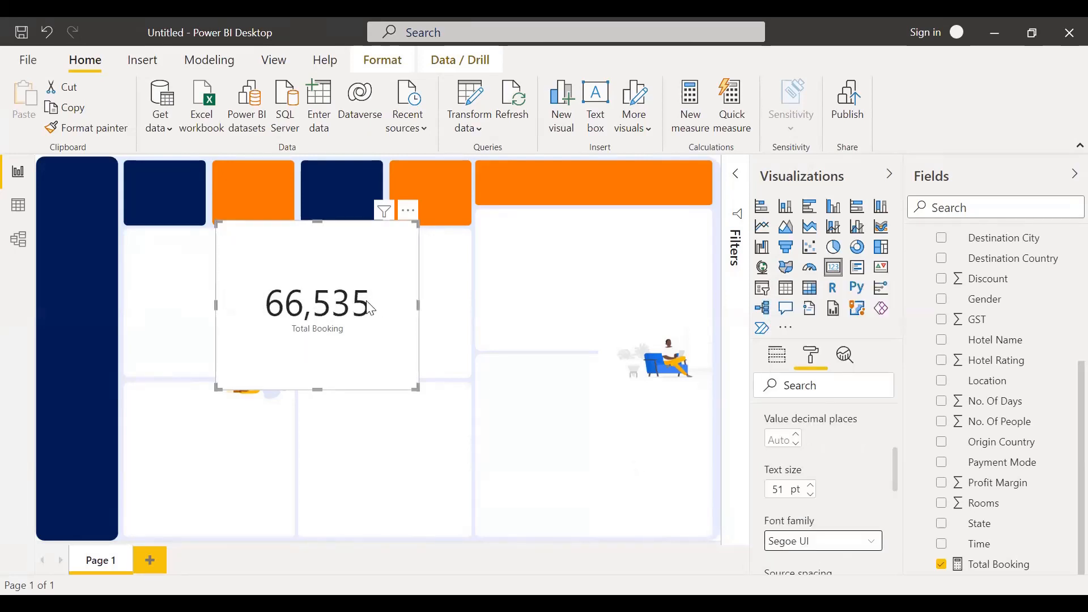
# Step: Move the Total Booking card up over the coloured header tiles and turn off the card's background
pyautogui.moveTo(303, 311); pyautogui.dragTo(341, 324)
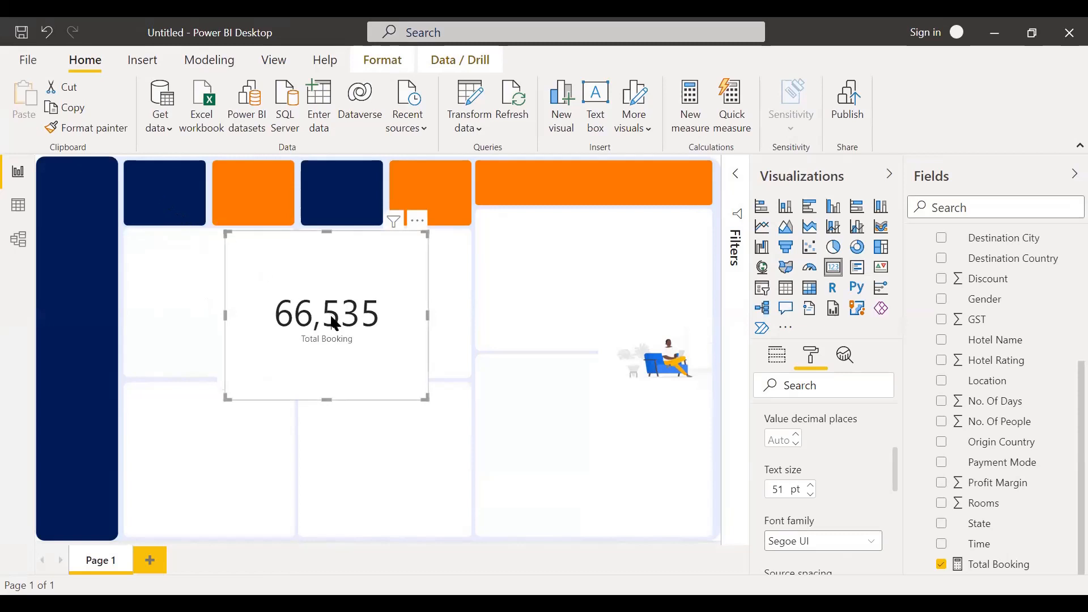
pyautogui.moveTo(347, 221); pyautogui.dragTo(379, 217)
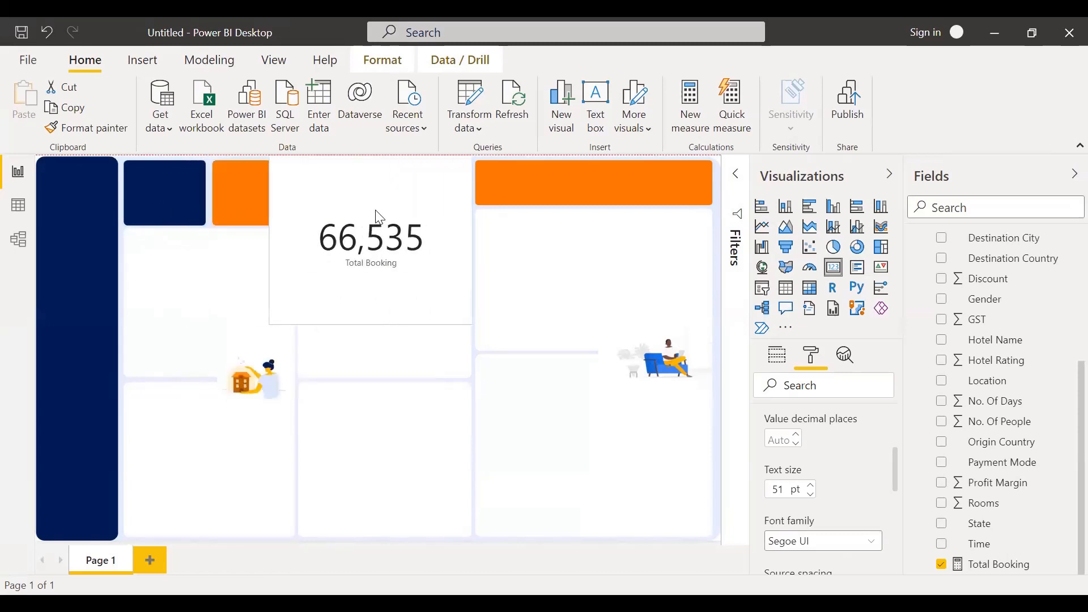
pyautogui.scroll(3, 816, 444)
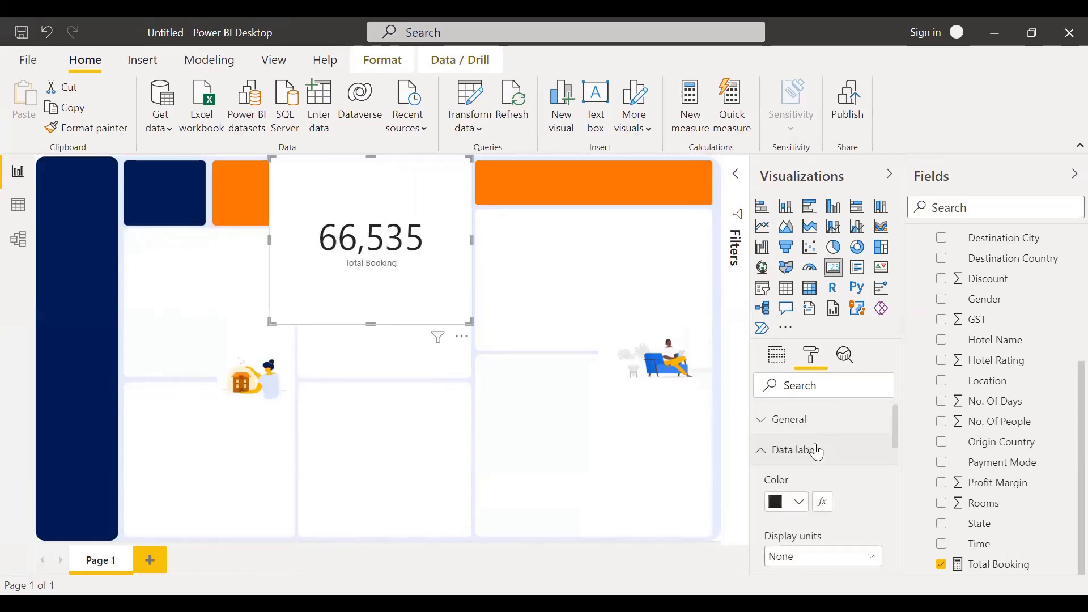
pyautogui.click(763, 451)
pyautogui.scroll(-3, 812, 502)
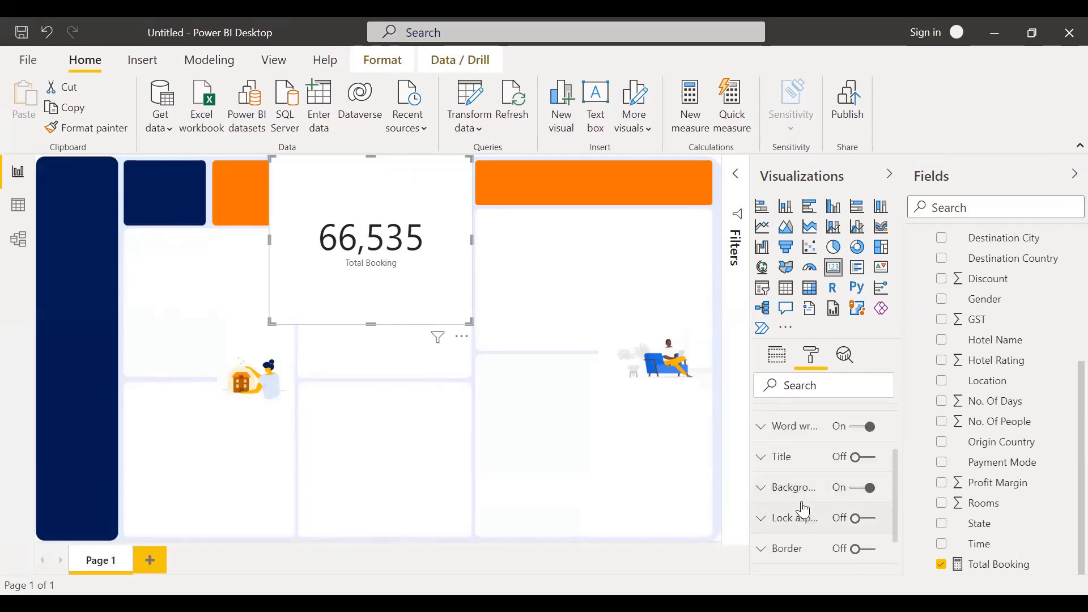
pyautogui.click(858, 497)
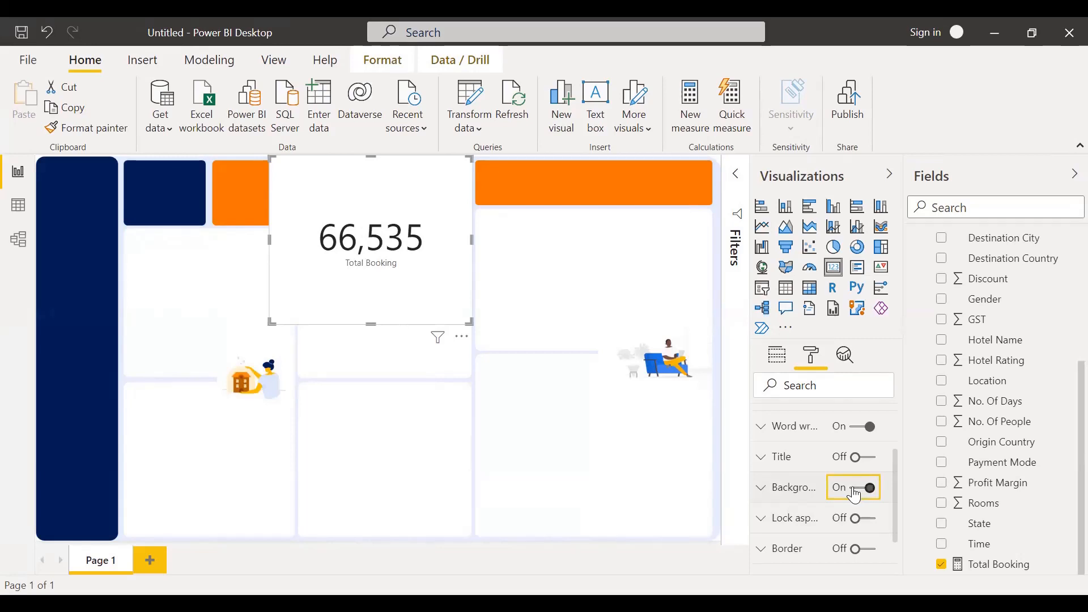
pyautogui.click(858, 497)
pyautogui.click(859, 497)
pyautogui.click(859, 493)
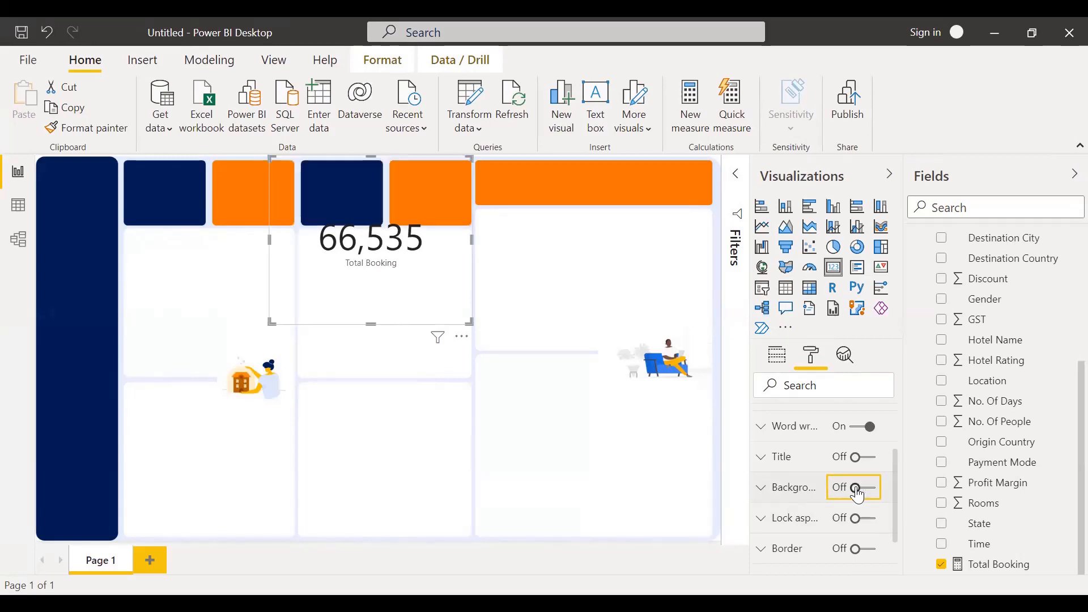
# Step: Shrink the Total Booking card and move it over the first navy tile in the top row
pyautogui.moveTo(304, 267); pyautogui.dragTo(434, 351)
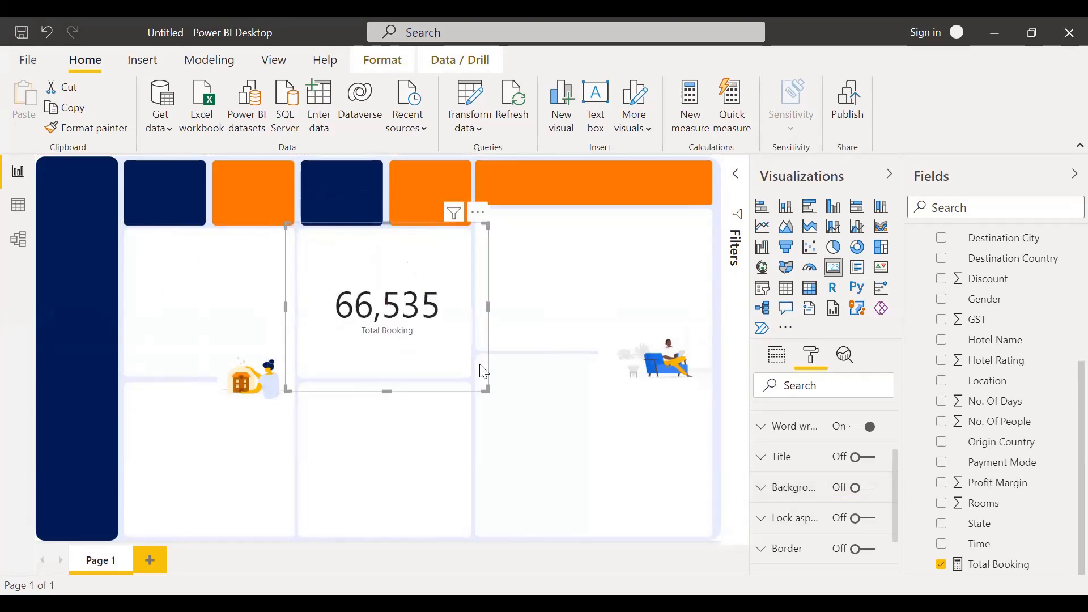
pyautogui.moveTo(488, 389); pyautogui.dragTo(425, 313)
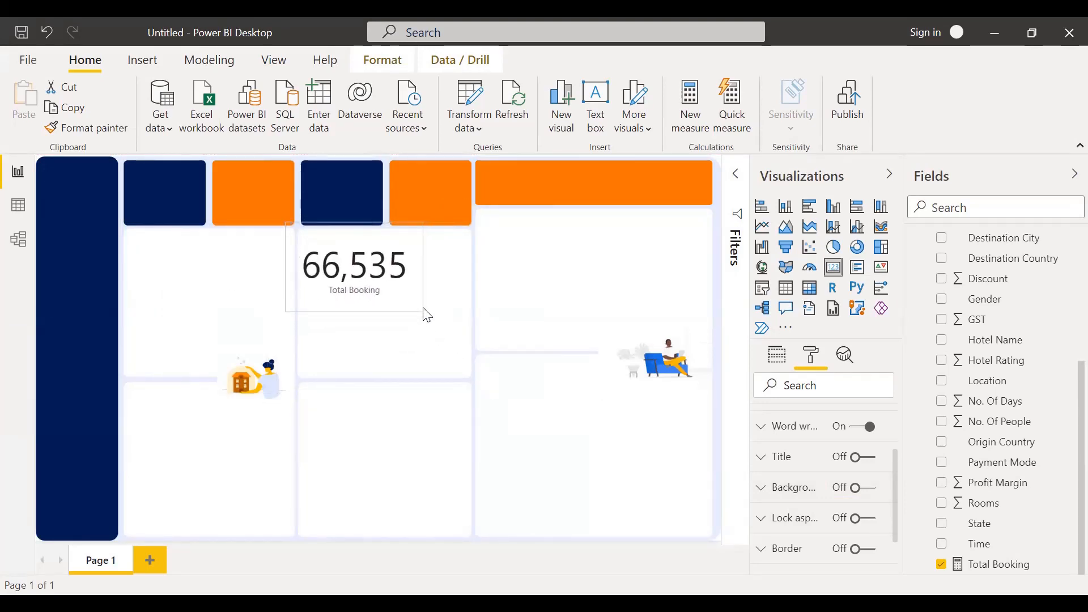
pyautogui.moveTo(346, 275); pyautogui.dragTo(200, 214)
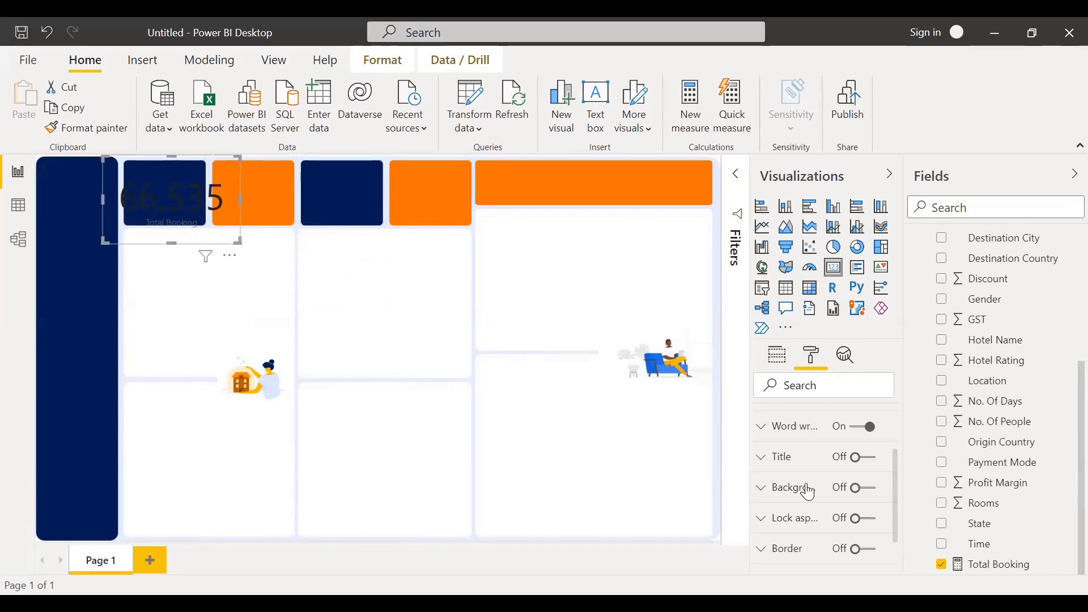
# Step: Set the Total Booking card's data label text size to 30 pt and centre the card over the first navy tile
pyautogui.scroll(3, 791, 465)
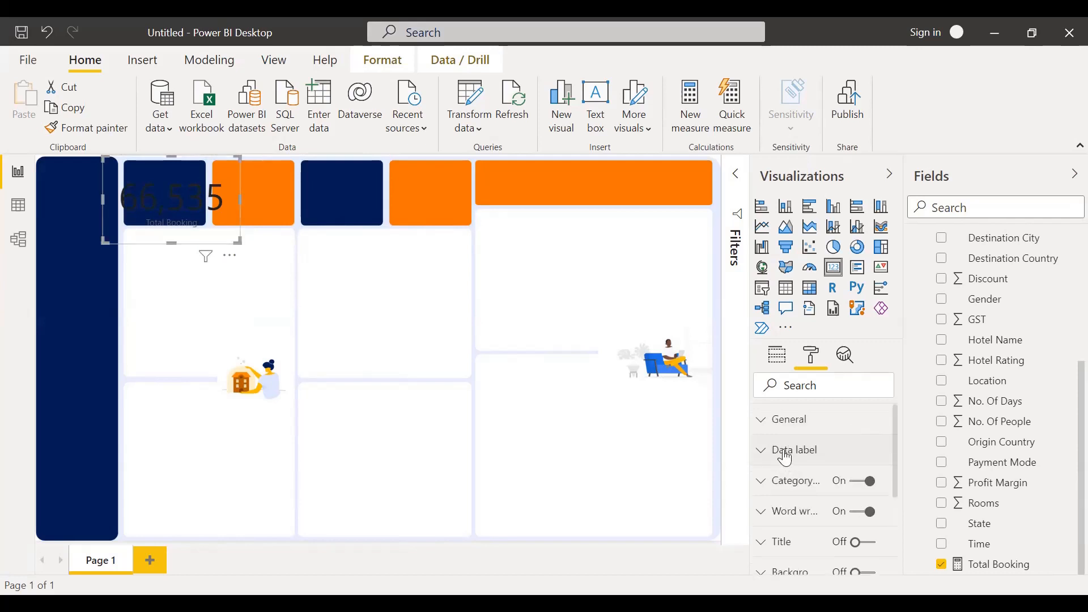
pyautogui.click(788, 459)
pyautogui.scroll(-3, 794, 504)
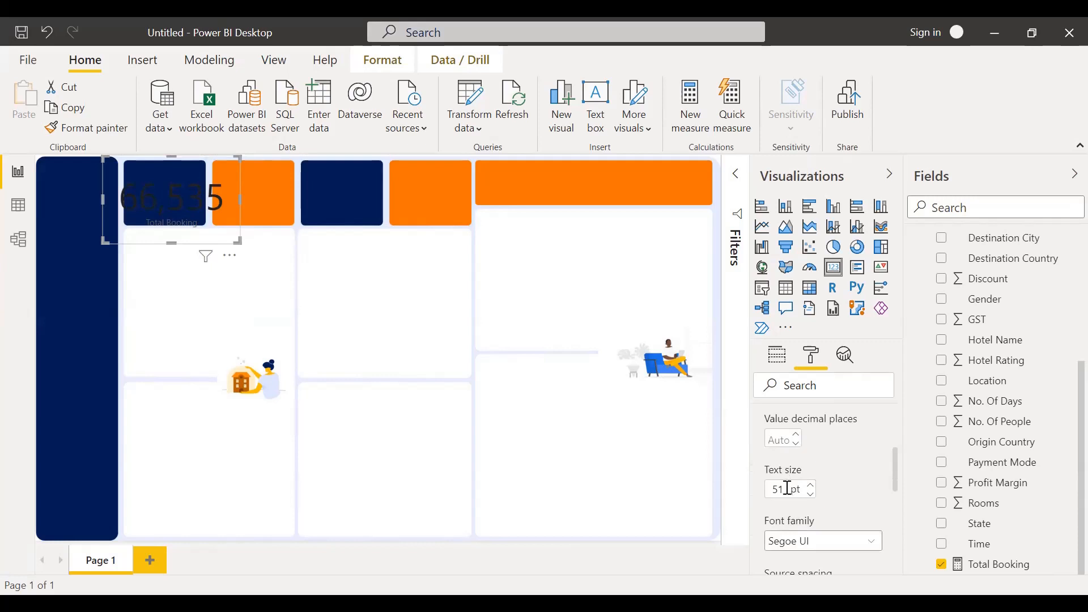
pyautogui.moveTo(787, 488); pyautogui.dragTo(767, 488)
pyautogui.write('25')
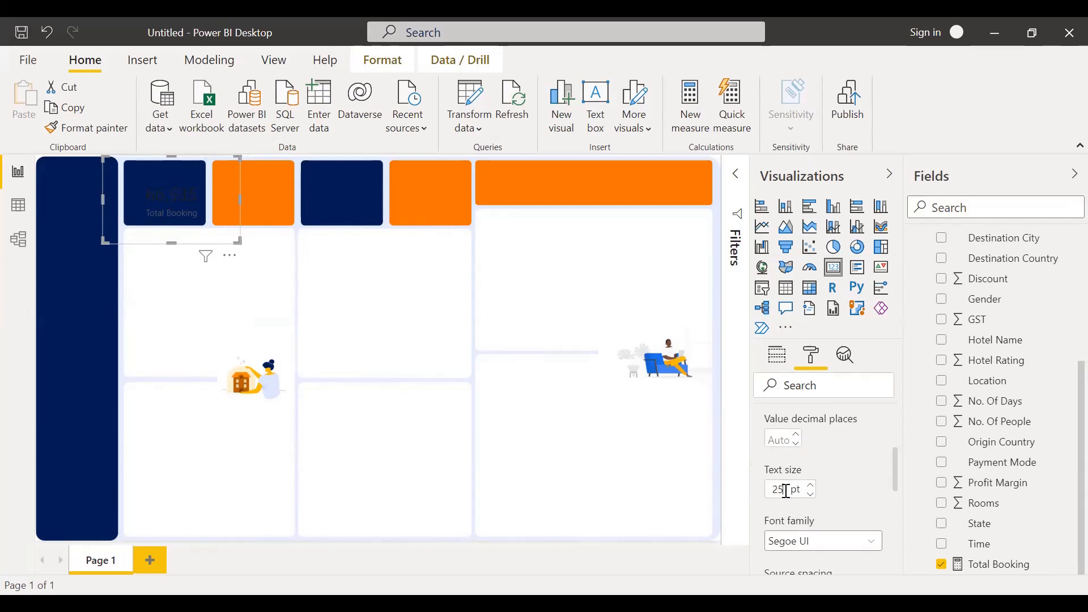
pyautogui.moveTo(778, 489); pyautogui.dragTo(769, 488)
pyautogui.write('30')
pyautogui.moveTo(159, 197); pyautogui.dragTo(152, 197)
# Step: Set the card's data label color to white and shrink the card to fit inside the first navy tile
pyautogui.scroll(-2, 836, 475)
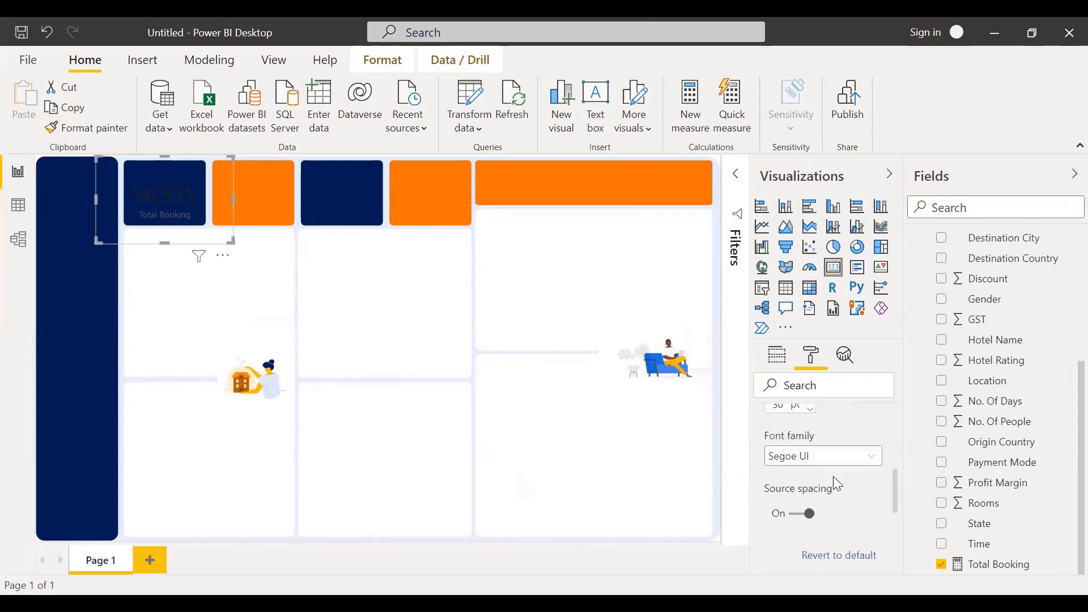
pyautogui.scroll(5, 836, 484)
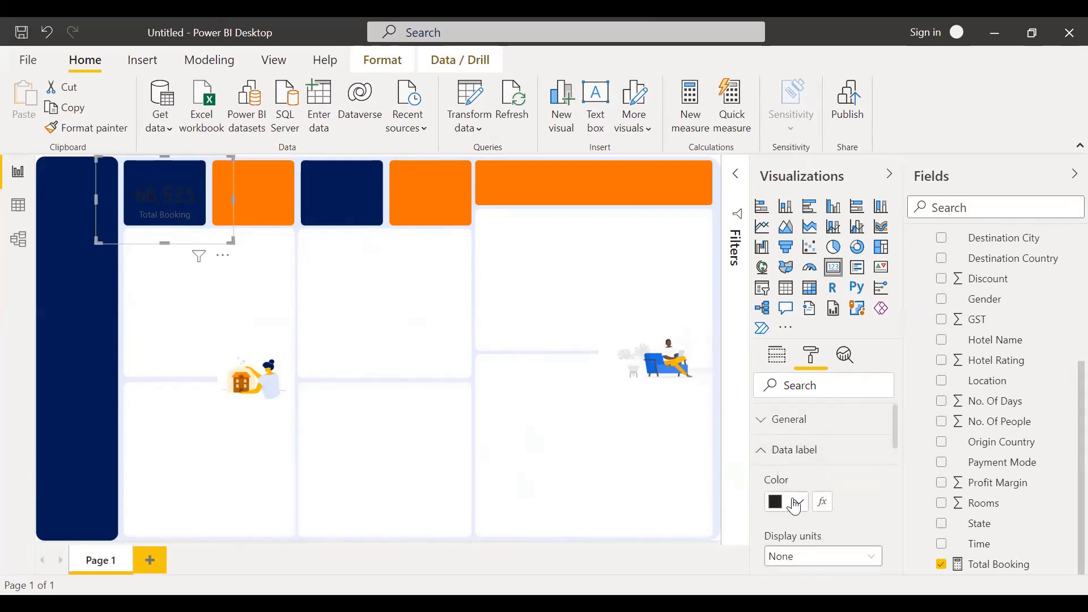
pyautogui.click(794, 503)
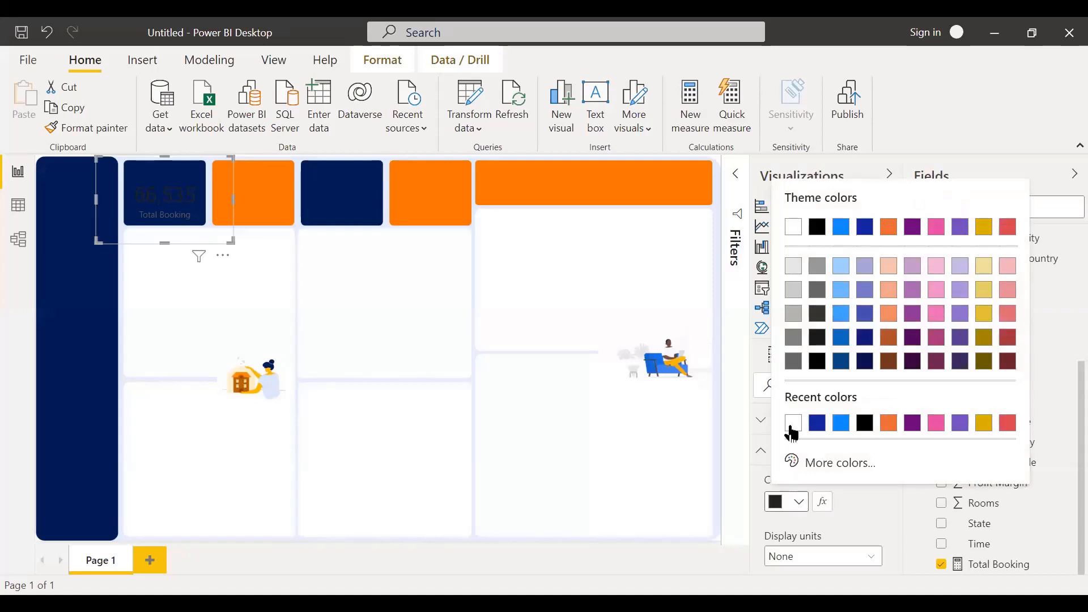
pyautogui.click(794, 425)
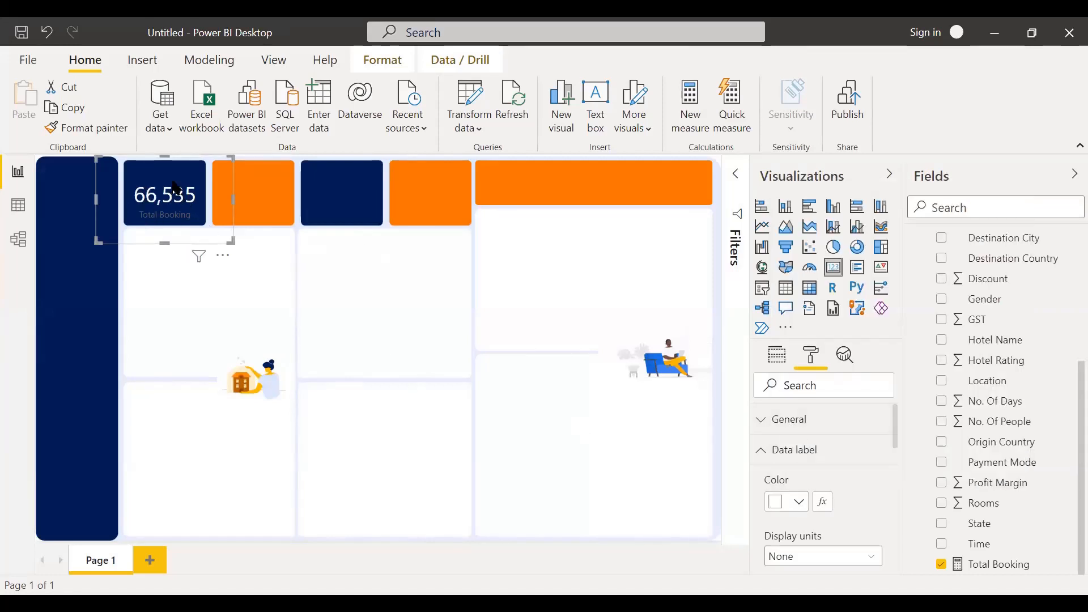
pyautogui.moveTo(230, 241); pyautogui.dragTo(167, 196)
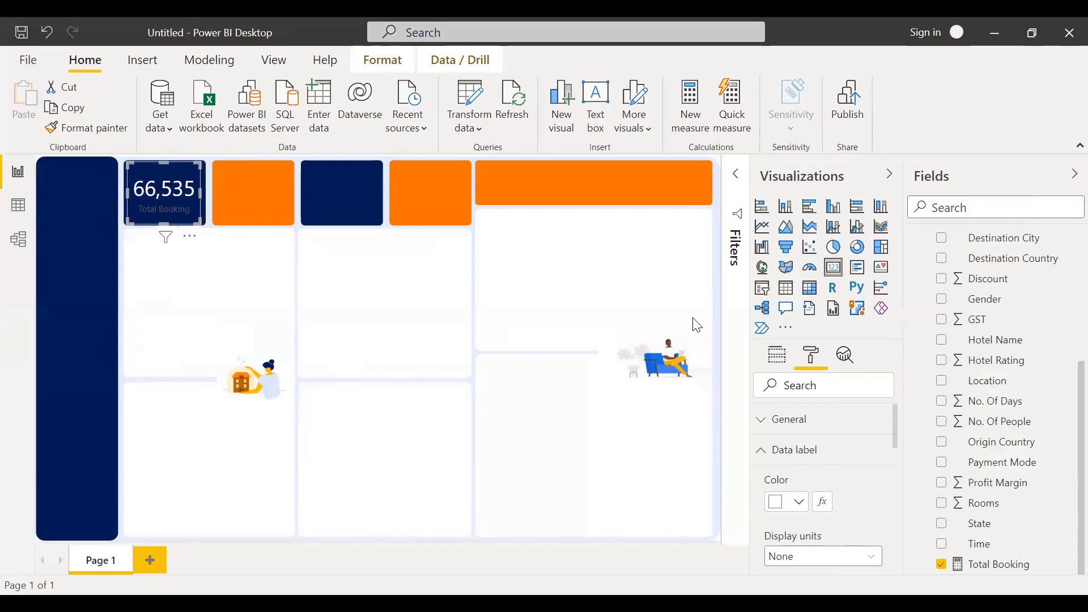
# Step: Add a table visual of the Booking ID field on the blank canvas area and summarize the field as a count
pyautogui.scroll(2, 947, 375)
pyautogui.scroll(2, 947, 375)
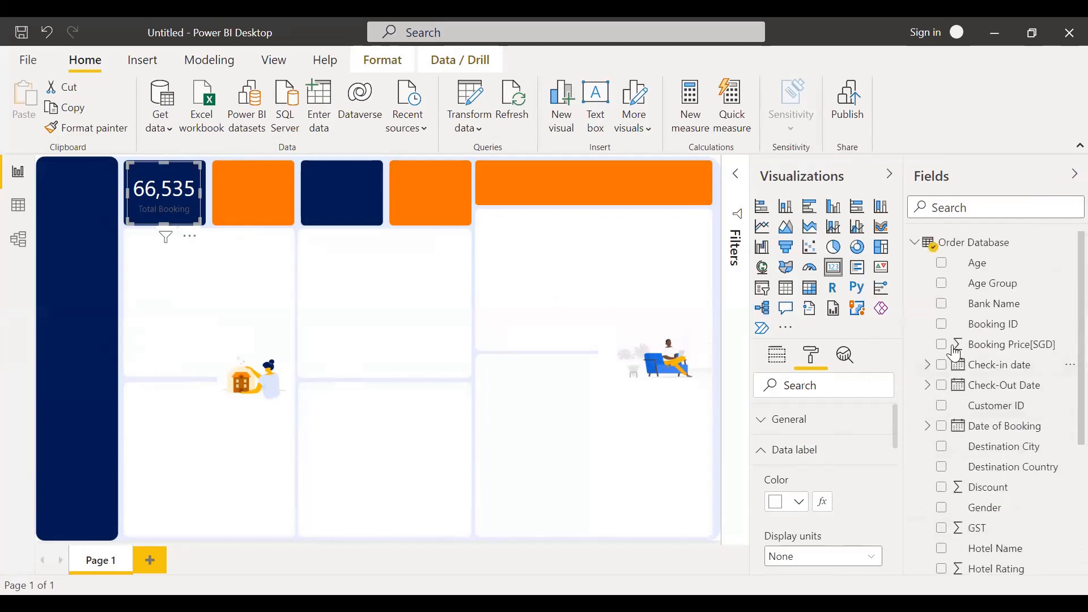
pyautogui.click(537, 274)
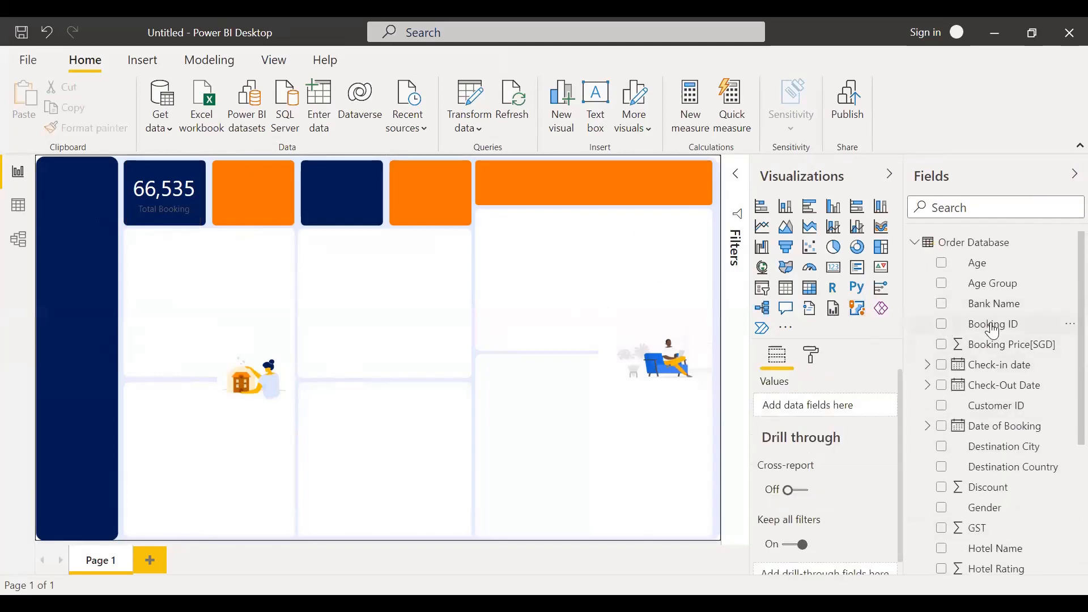
pyautogui.moveTo(943, 327); pyautogui.dragTo(456, 318)
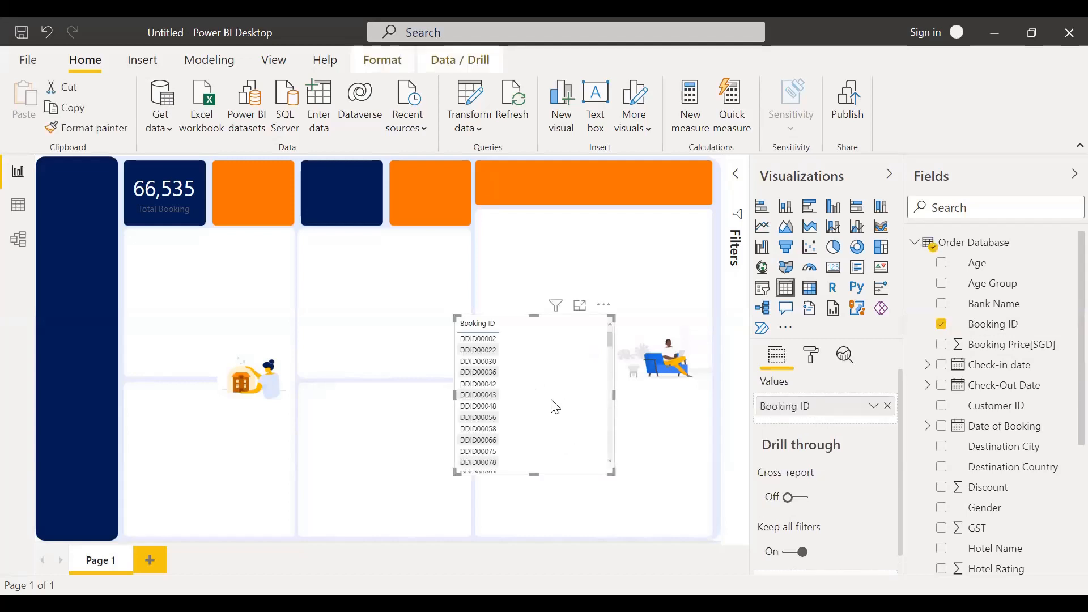
pyautogui.click(875, 407)
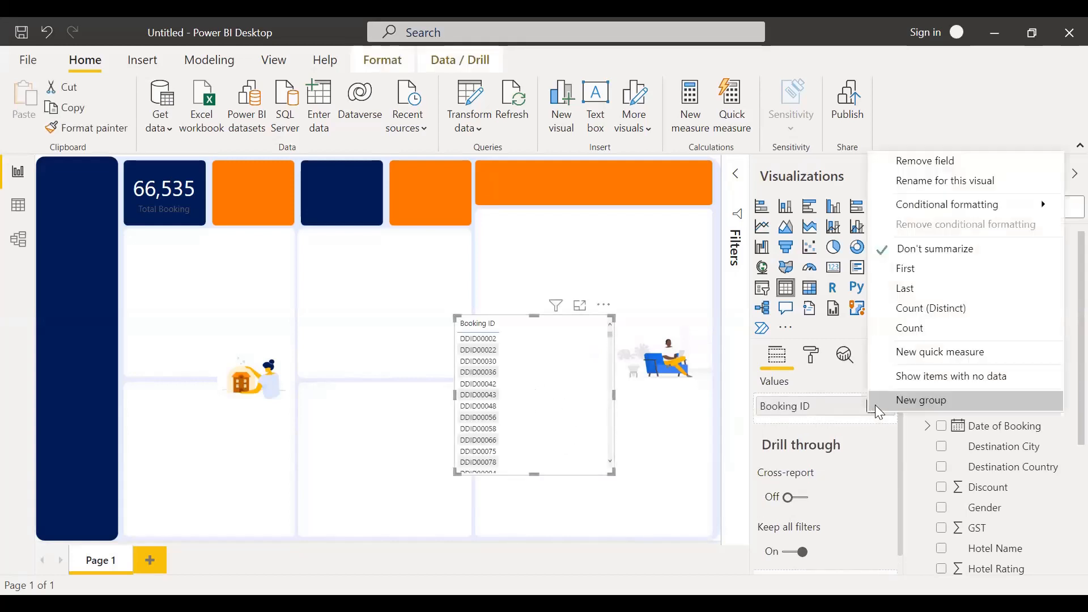
pyautogui.click(917, 311)
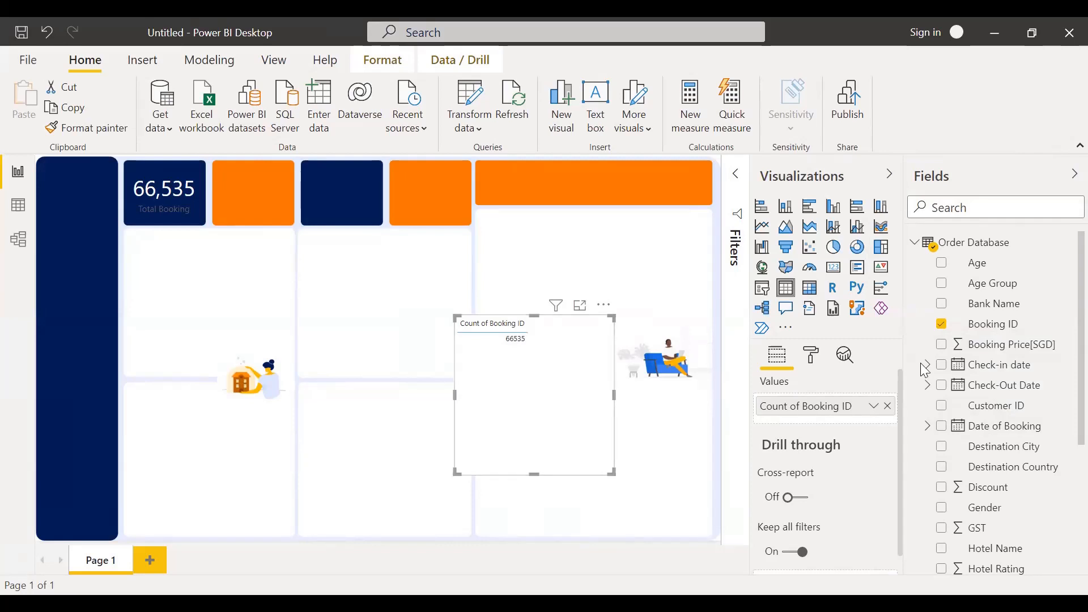
# Step: Compare the Booking ID count with the Total Booking card and delete the table visual
pyautogui.scroll(-4, 1037, 482)
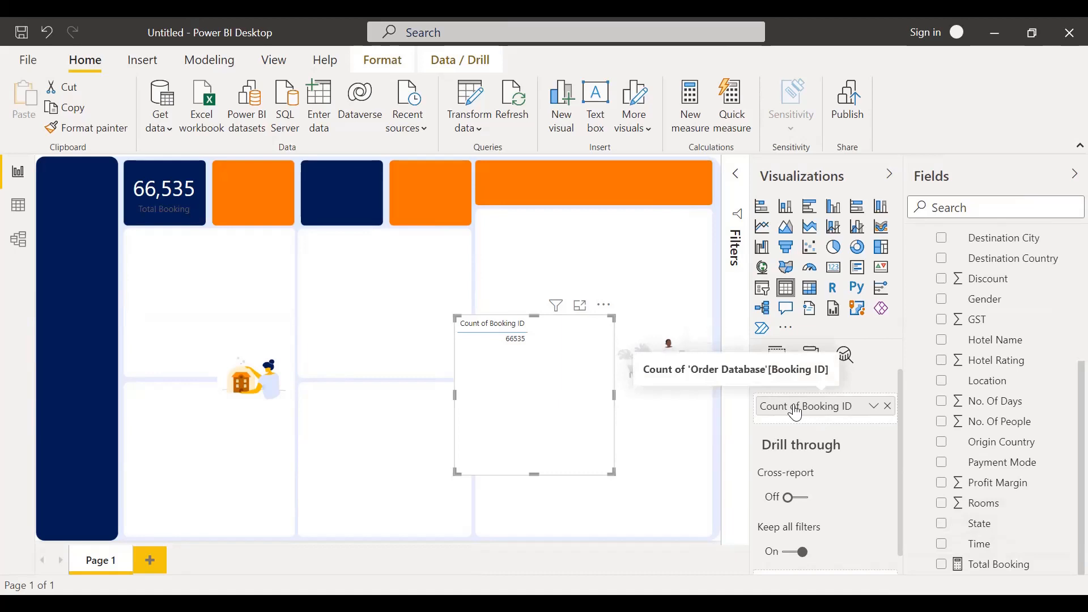
pyautogui.click(494, 340)
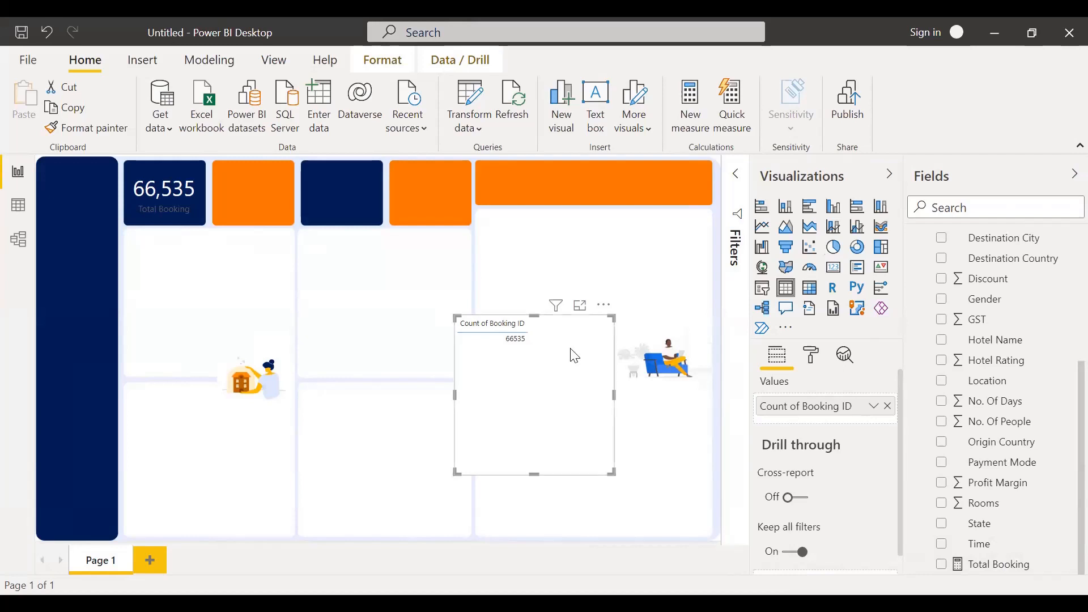
pyautogui.press('Delete')
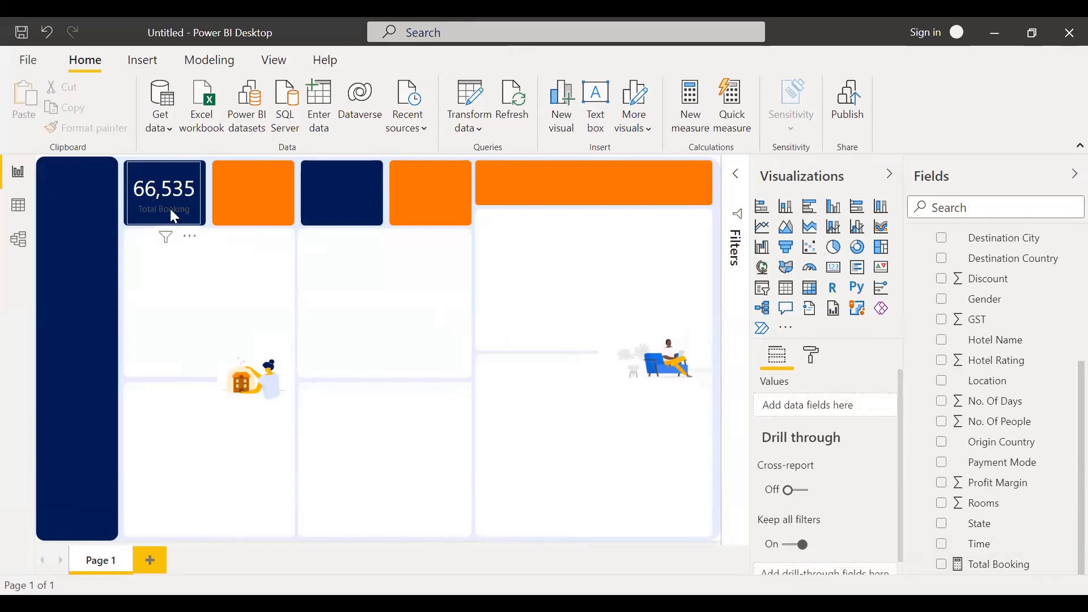
# Step: Set the category label color of the Total Booking card to white
pyautogui.click(149, 221)
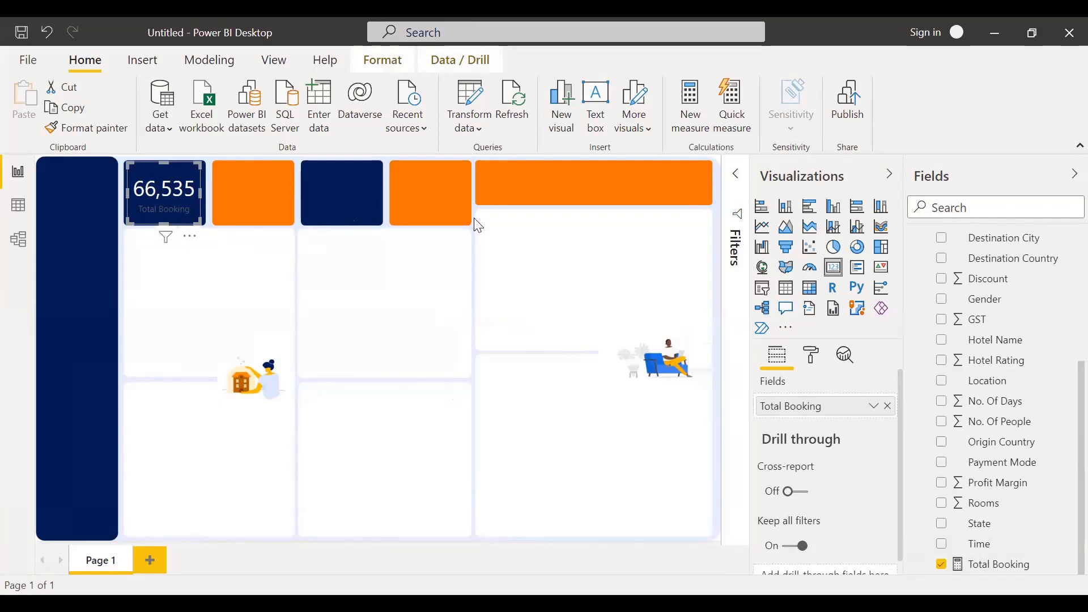
pyautogui.click(816, 358)
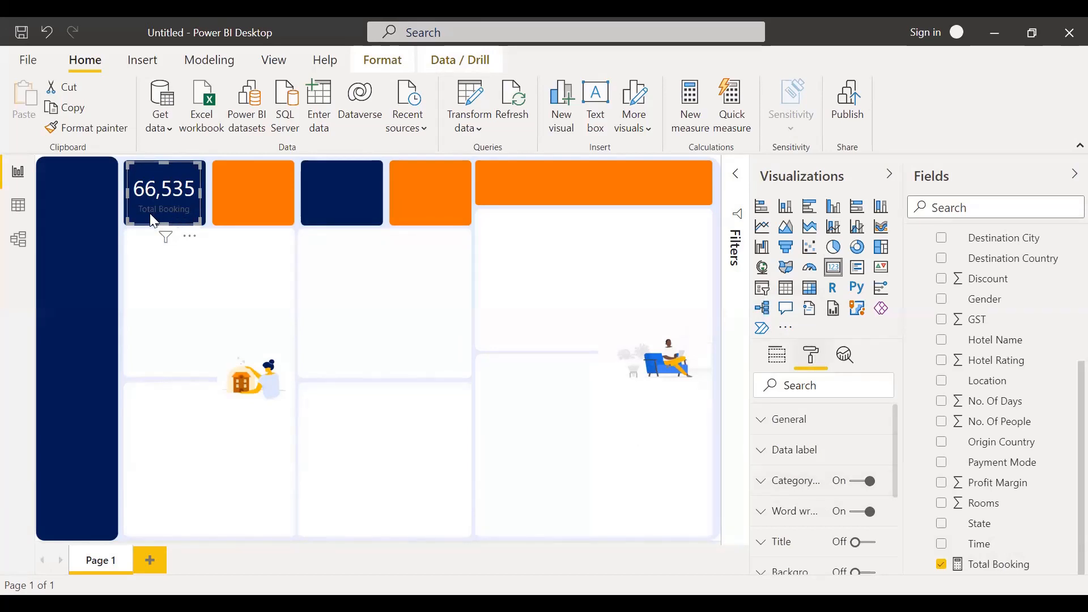
pyautogui.click(785, 487)
pyautogui.scroll(-3, 796, 498)
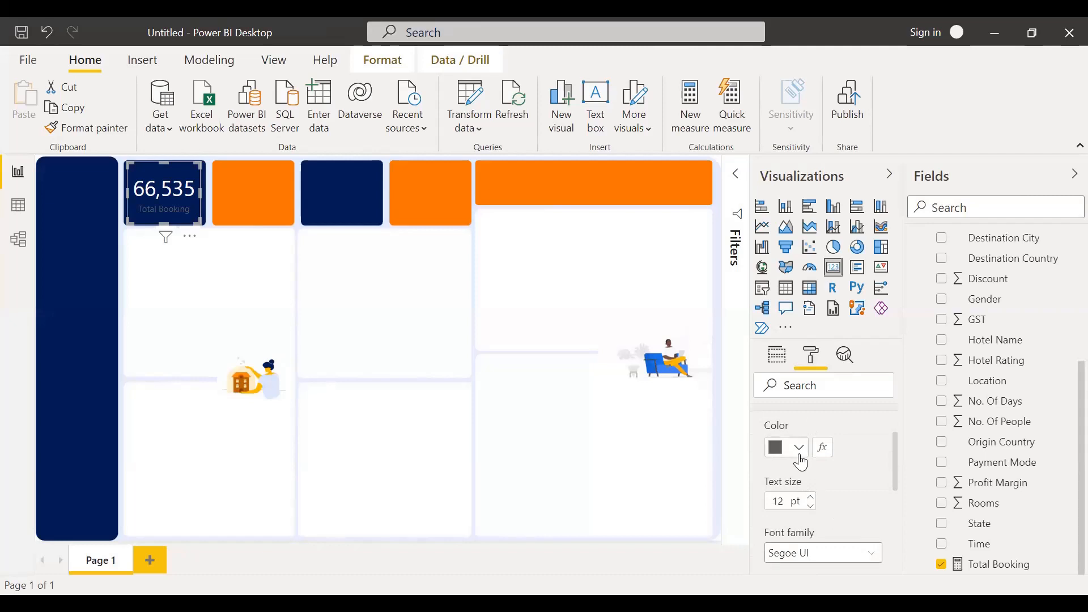
pyautogui.click(803, 453)
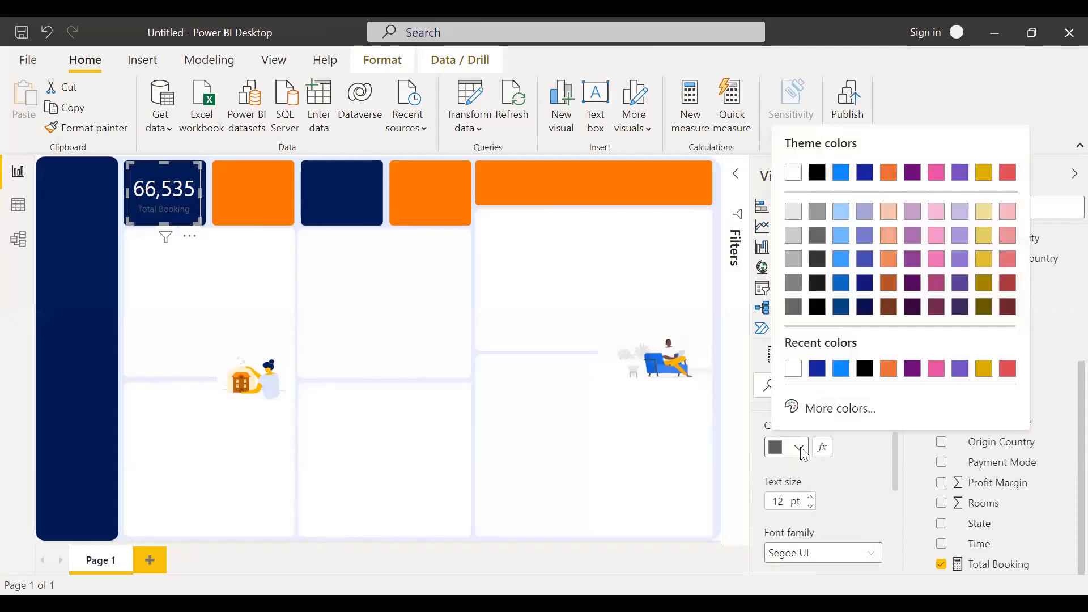
pyautogui.click(795, 370)
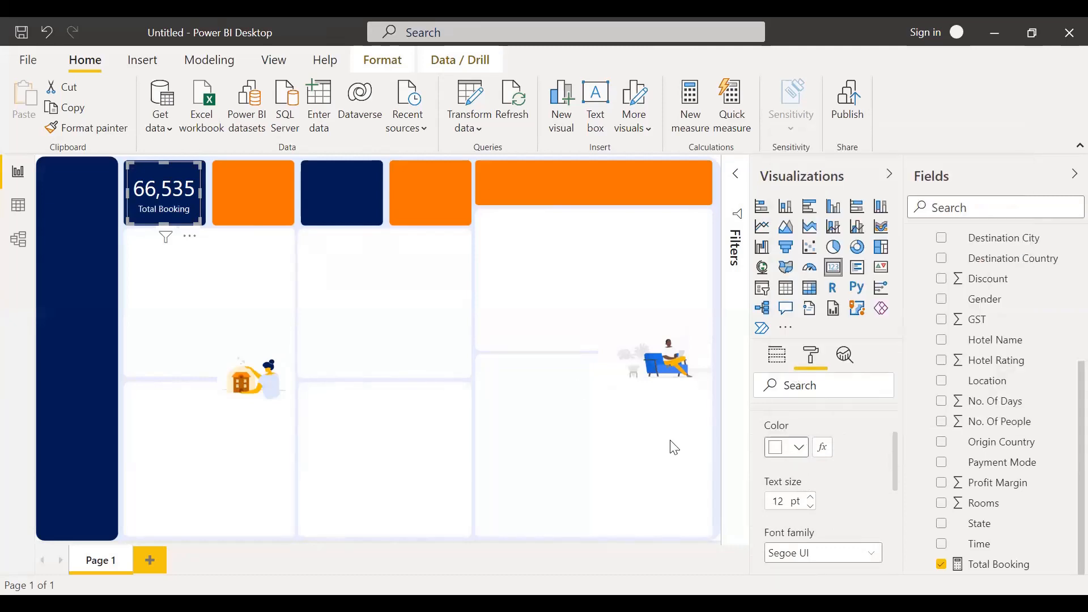
# Step: Set the category label's text size to 16 pt and resize the card so its full label fits the navy tile
pyautogui.click(812, 499)
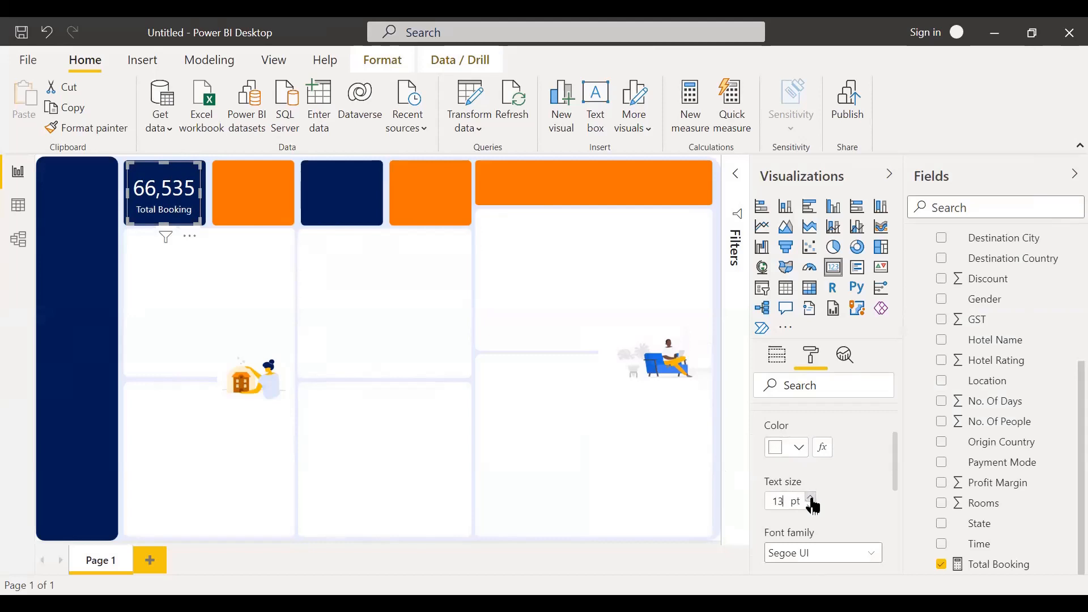
pyautogui.click(812, 499)
pyautogui.click(812, 499)
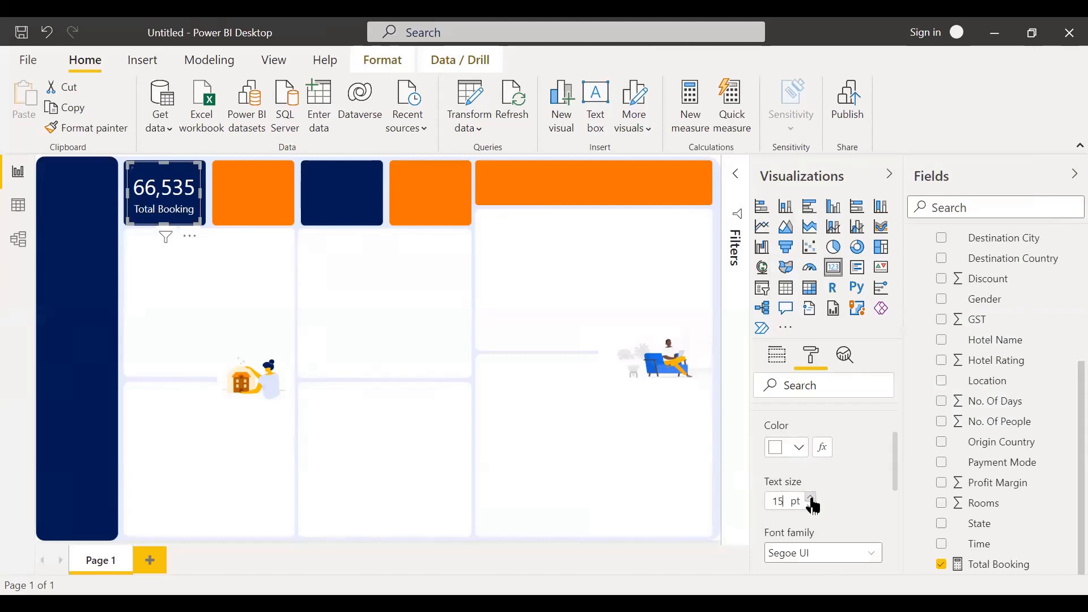
pyautogui.click(812, 499)
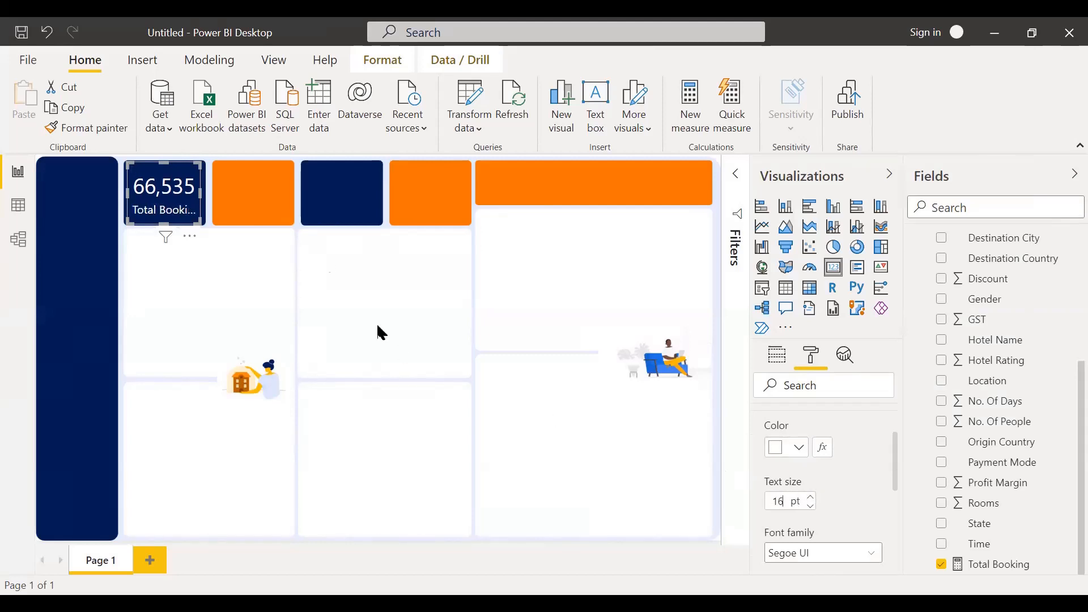
pyautogui.moveTo(202, 223); pyautogui.dragTo(178, 202)
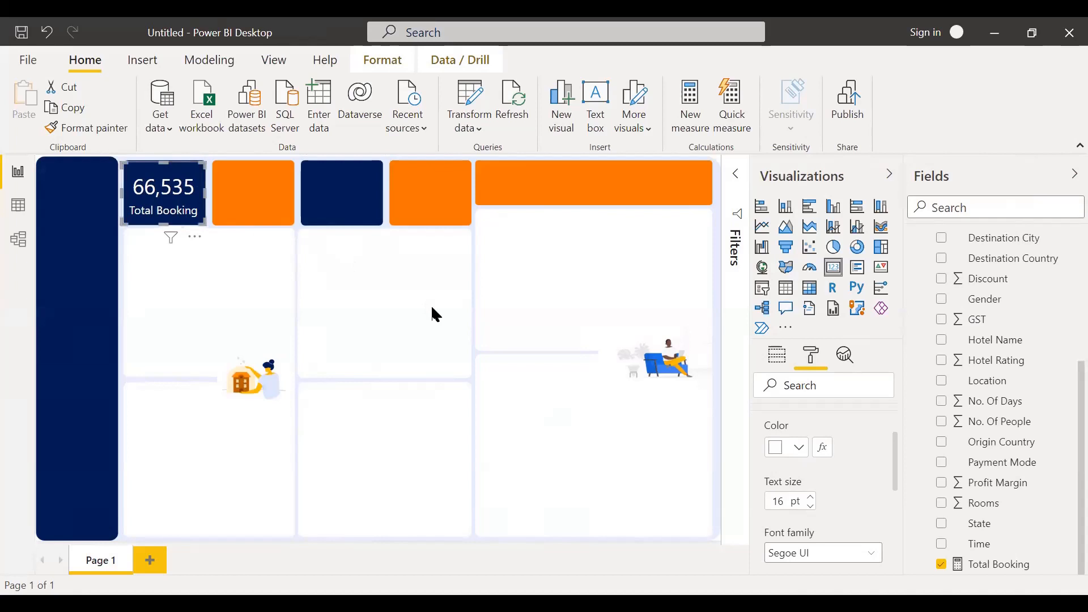
pyautogui.click(431, 304)
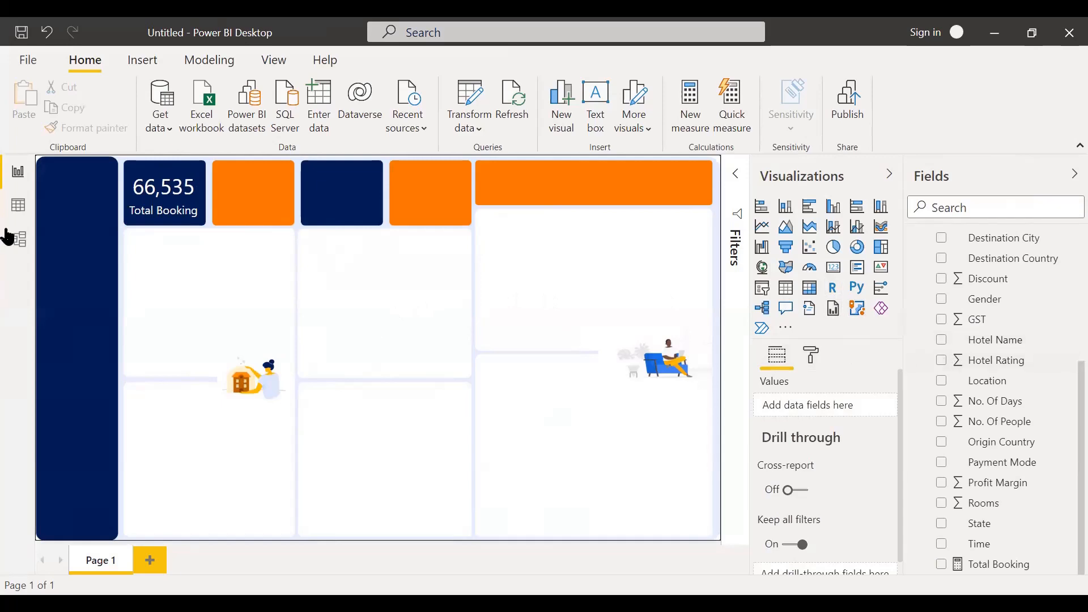
# Step: Examine the Booking Price[SGD] column in the Order Database data table and return to the report page
pyautogui.click(8, 208)
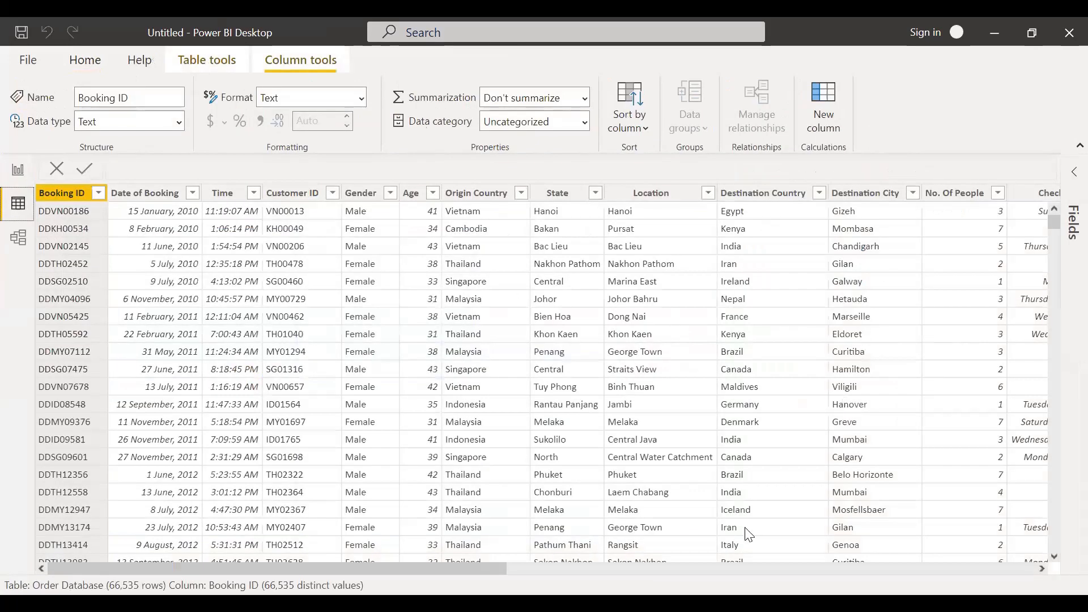
pyautogui.moveTo(483, 571); pyautogui.dragTo(963, 558)
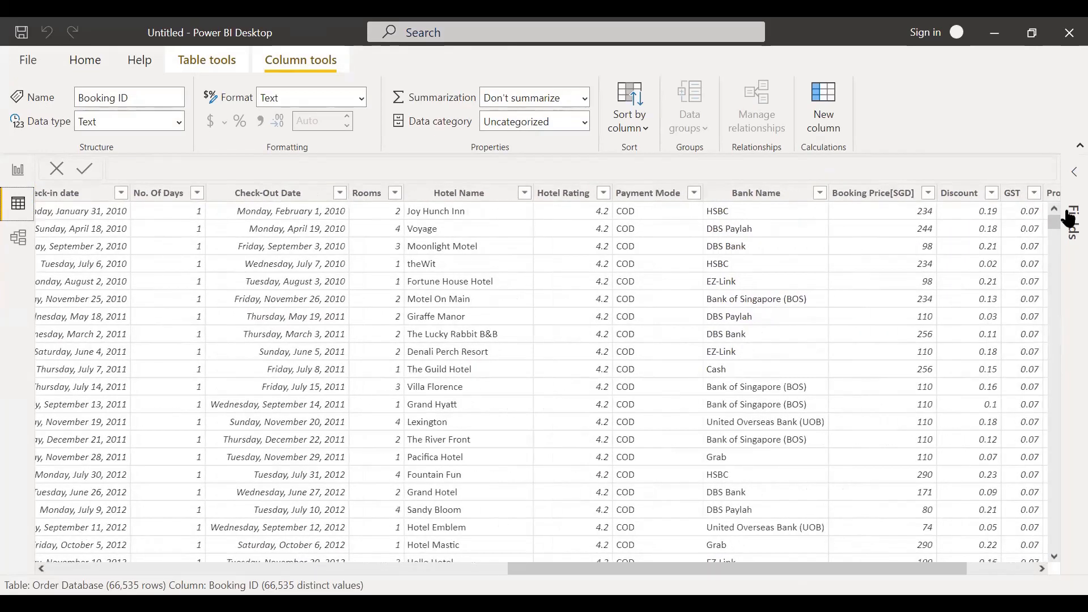
pyautogui.click(890, 204)
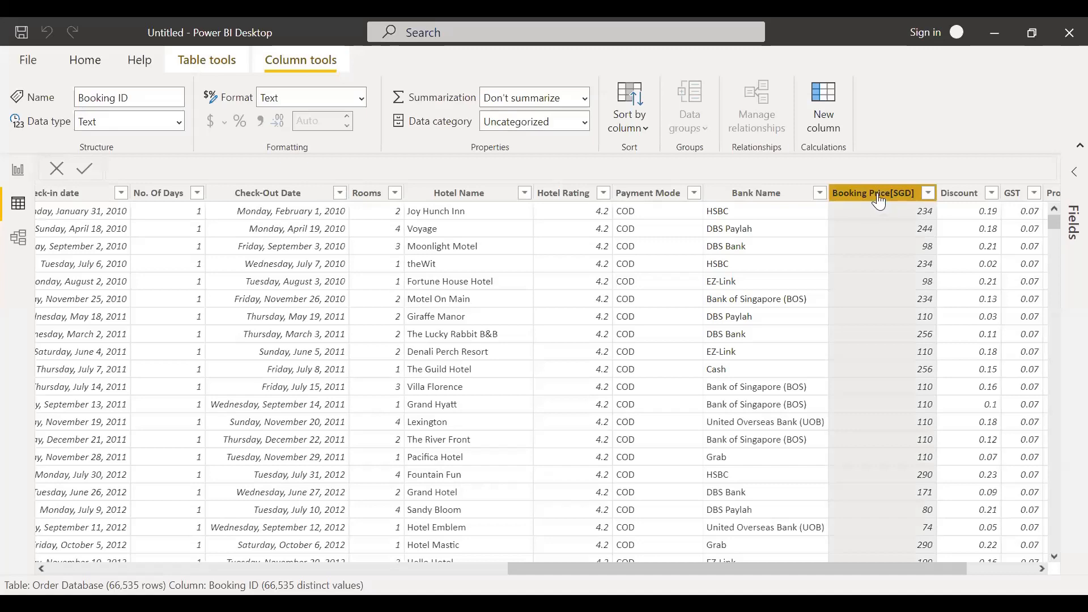
pyautogui.click(12, 170)
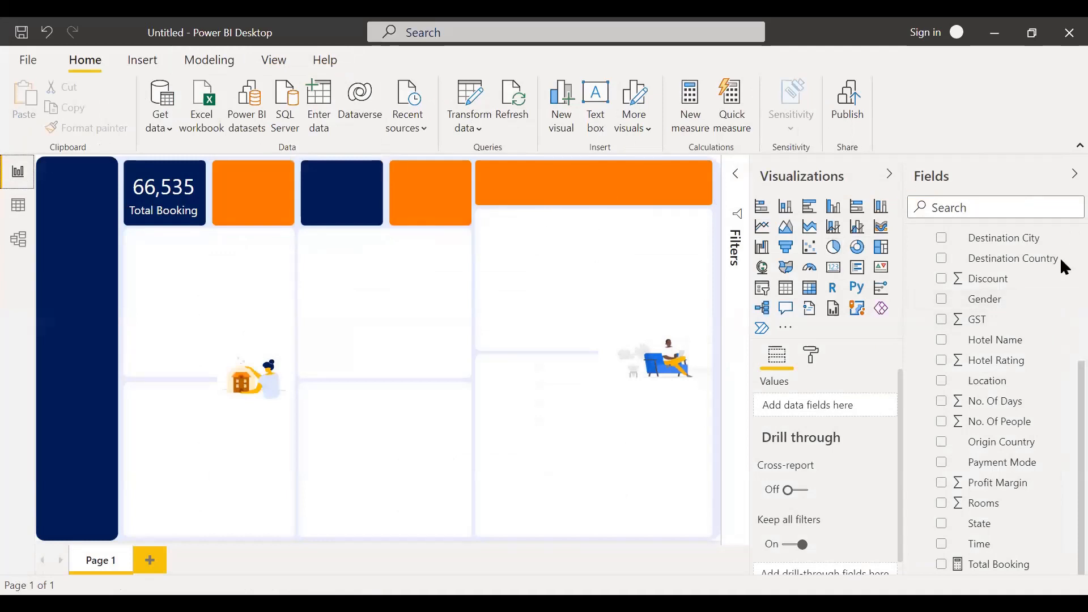
# Step: Create a new measure named Booking Cost in the Order Database table, starting its formula with the SUM function
pyautogui.scroll(5, 1069, 245)
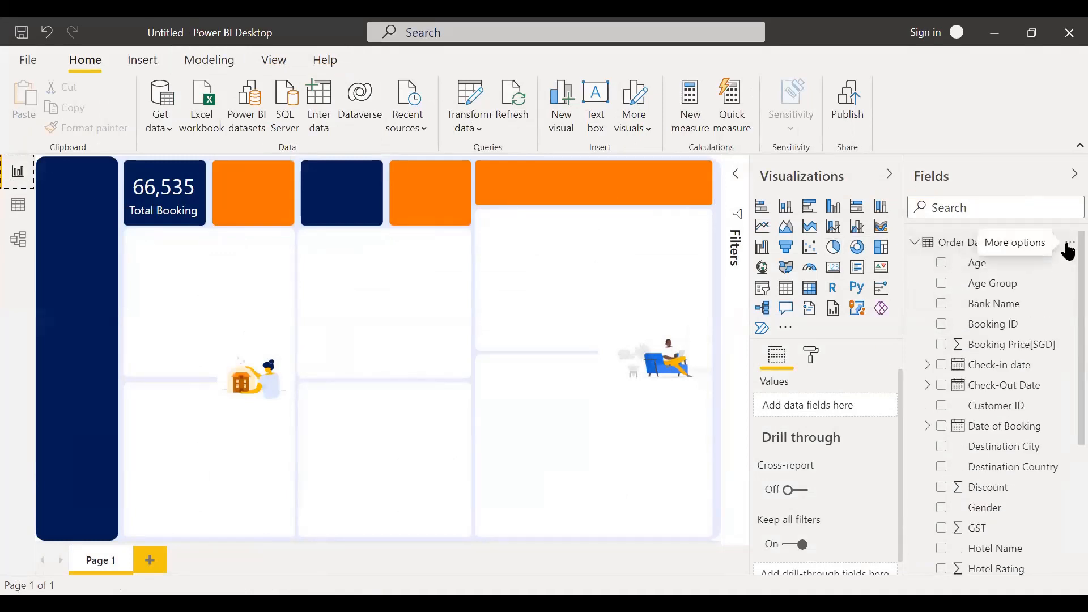
pyautogui.click(699, 111)
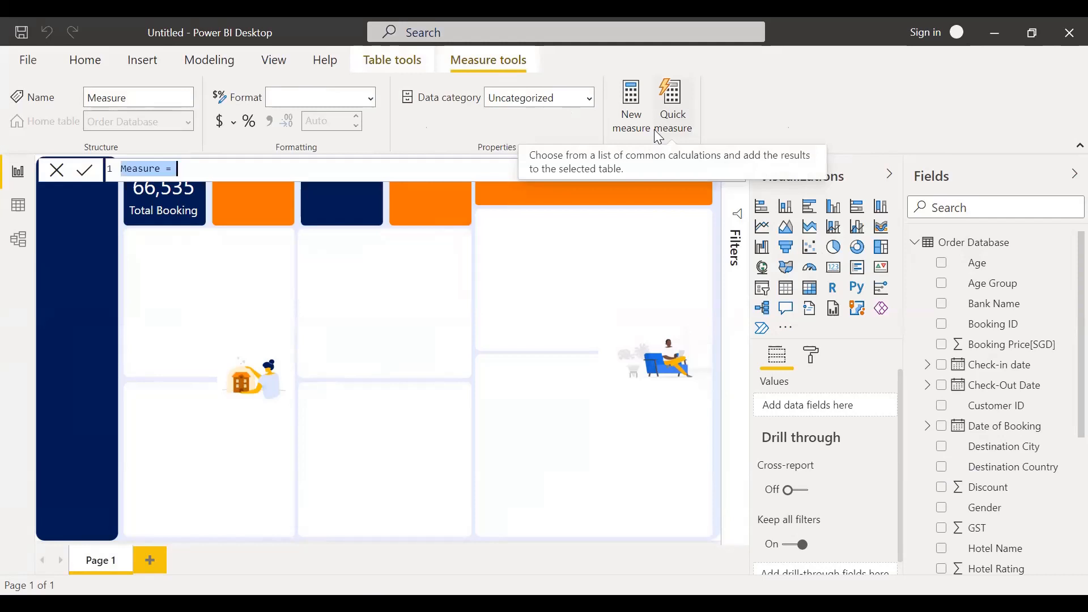
pyautogui.write('Boo')
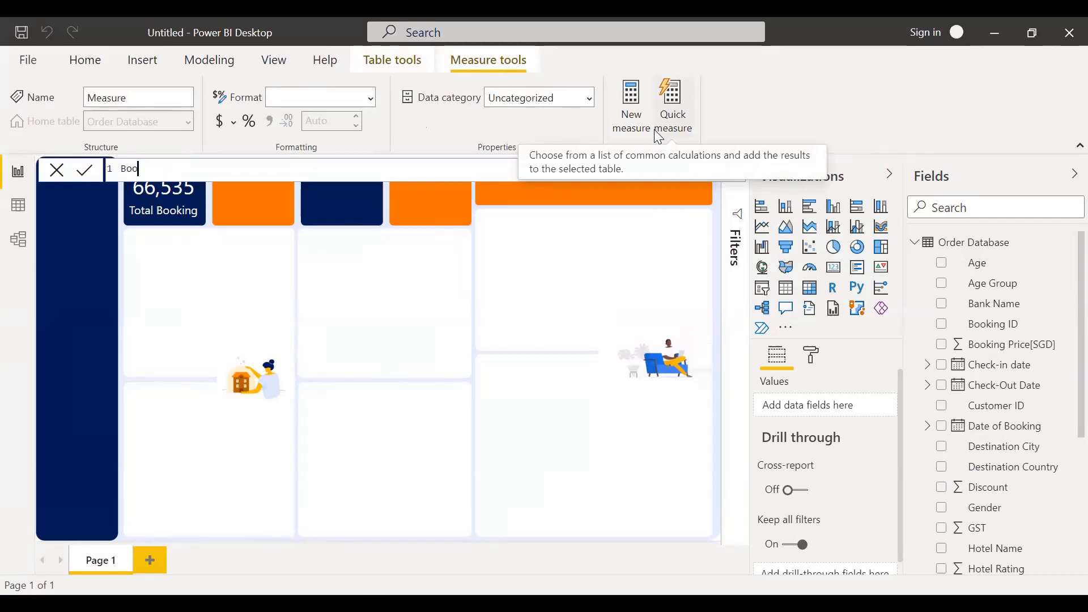
pyautogui.write('king Cost =')
pyautogui.write('sum')
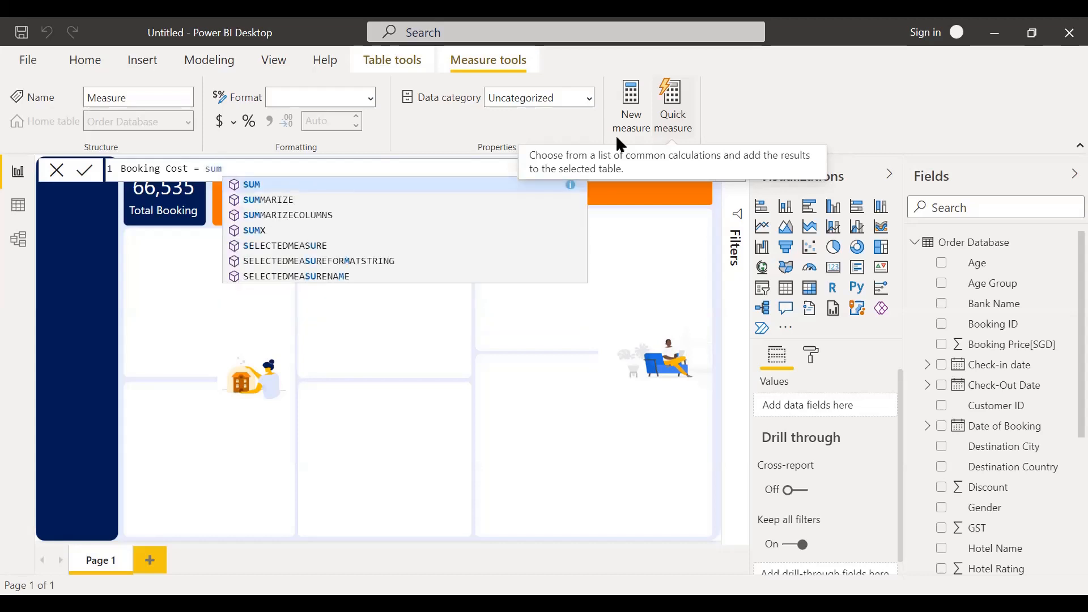
pyautogui.click(268, 186)
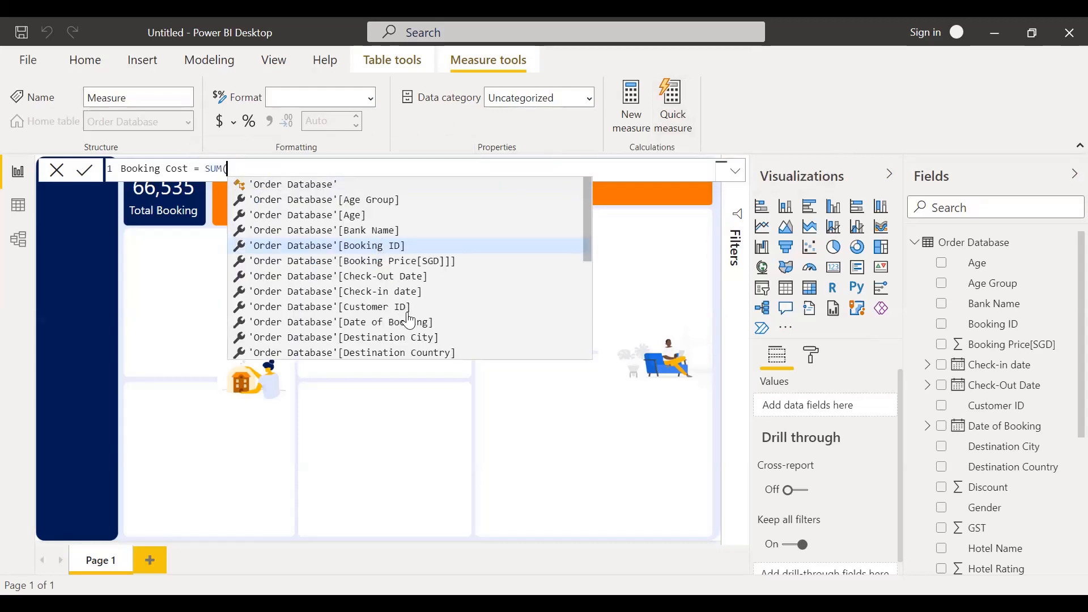
pyautogui.scroll(-3, 408, 317)
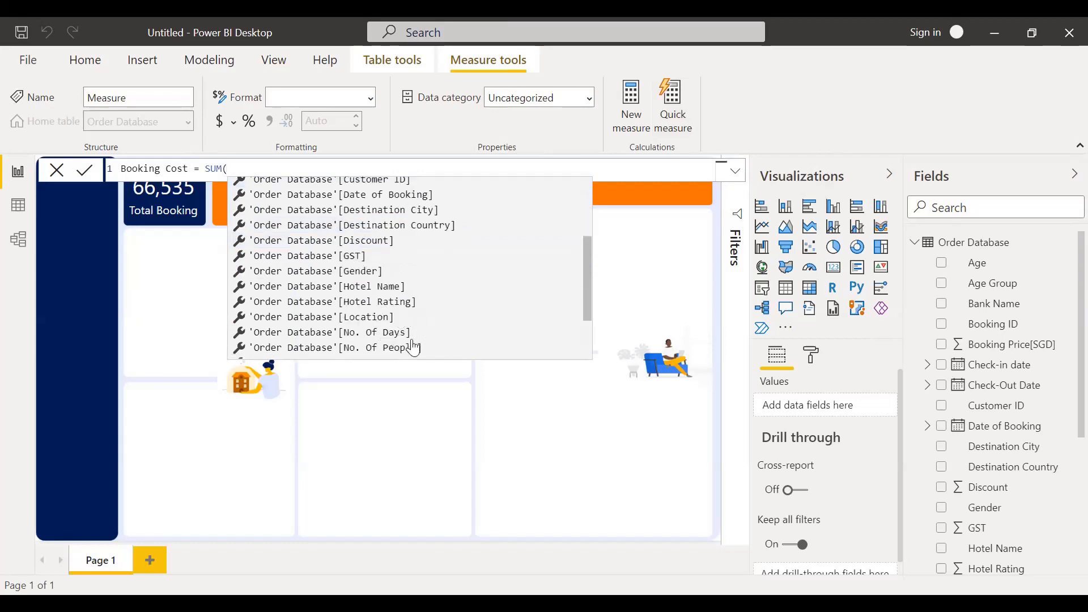
# Step: Complete the Booking Cost measure as SUM of 'Order Database'[Booking Price[SGD]]] and format it with a thousands separator
pyautogui.scroll(-2, 391, 315)
pyautogui.scroll(-1, 391, 314)
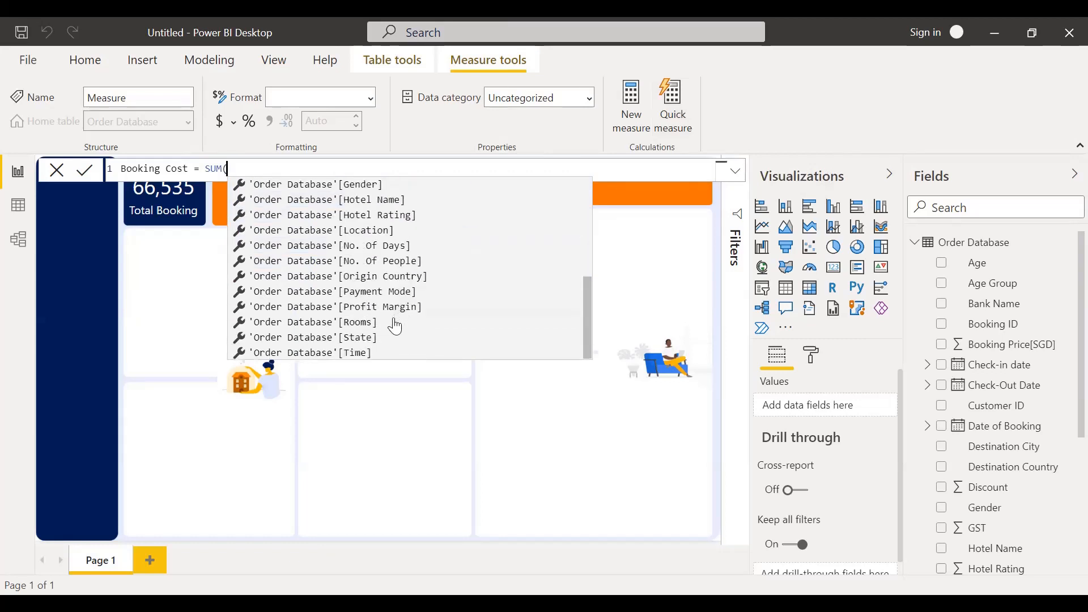
pyautogui.scroll(3, 377, 294)
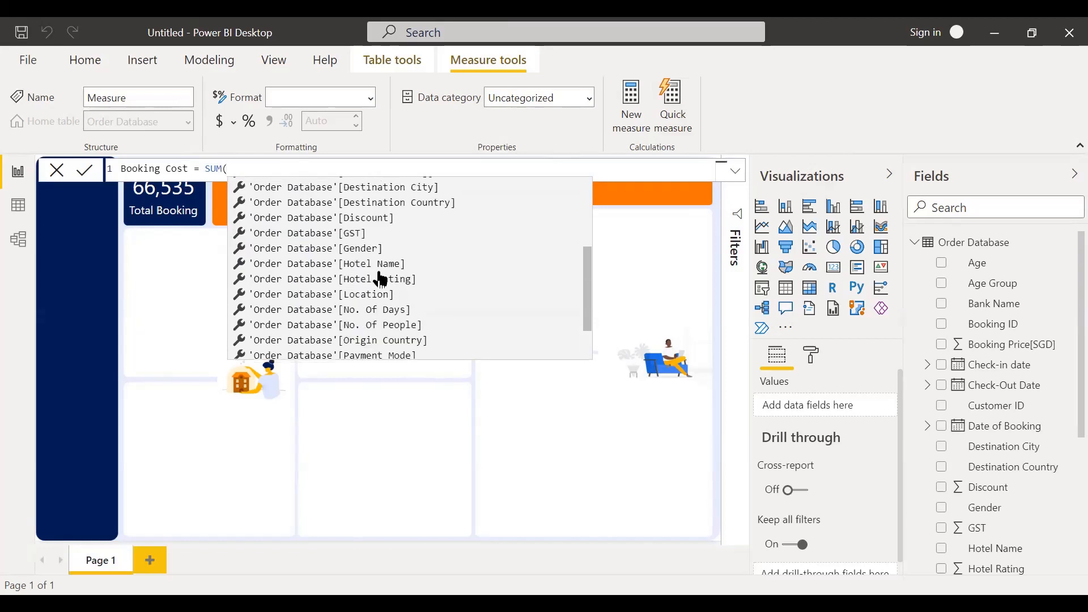
pyautogui.scroll(-3, 404, 282)
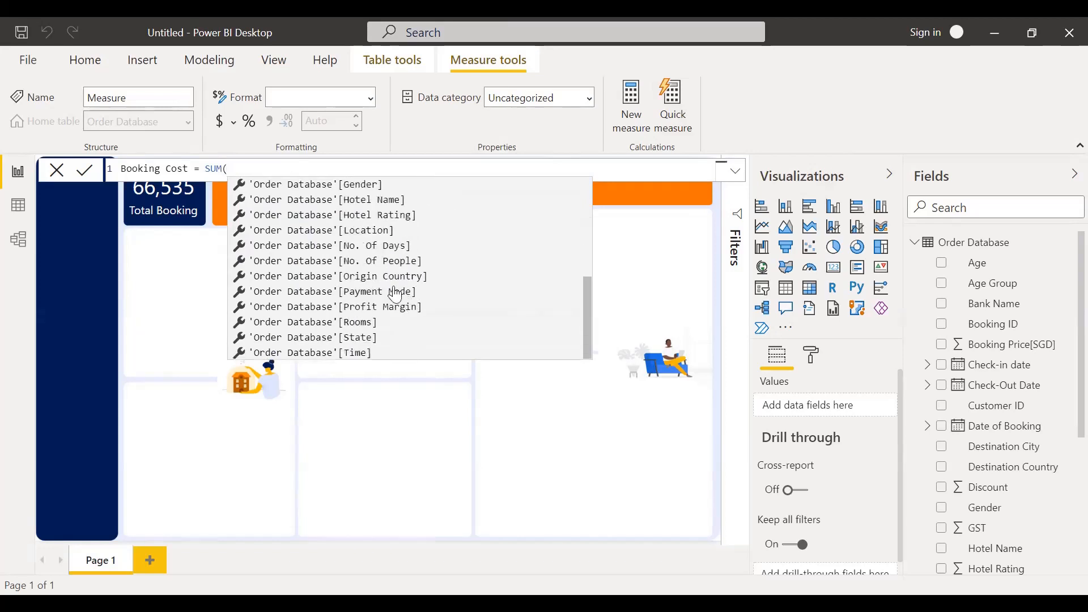
pyautogui.write('boo')
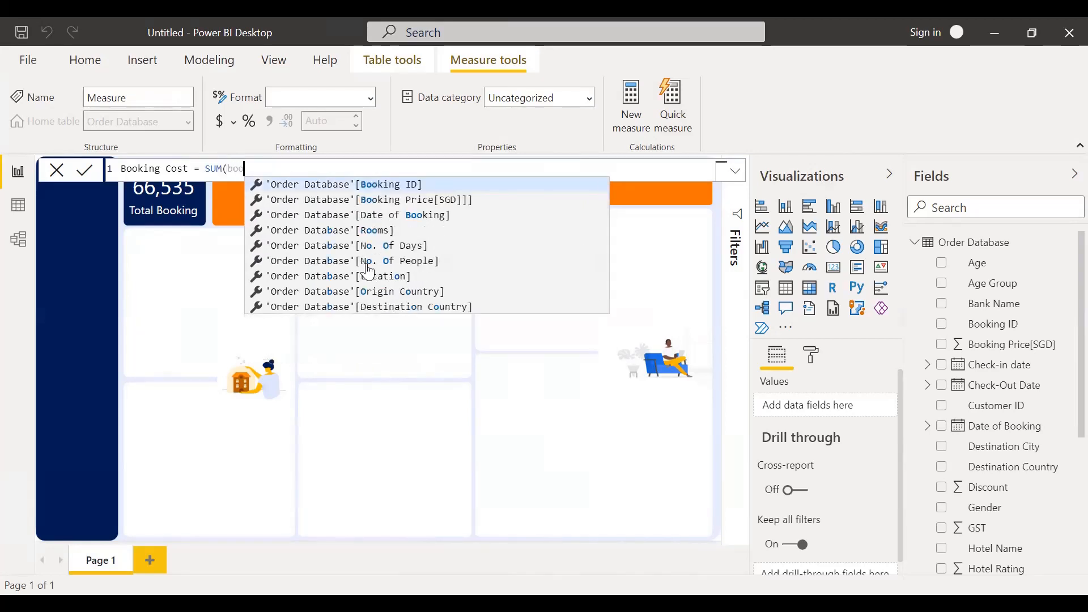
pyautogui.click(377, 200)
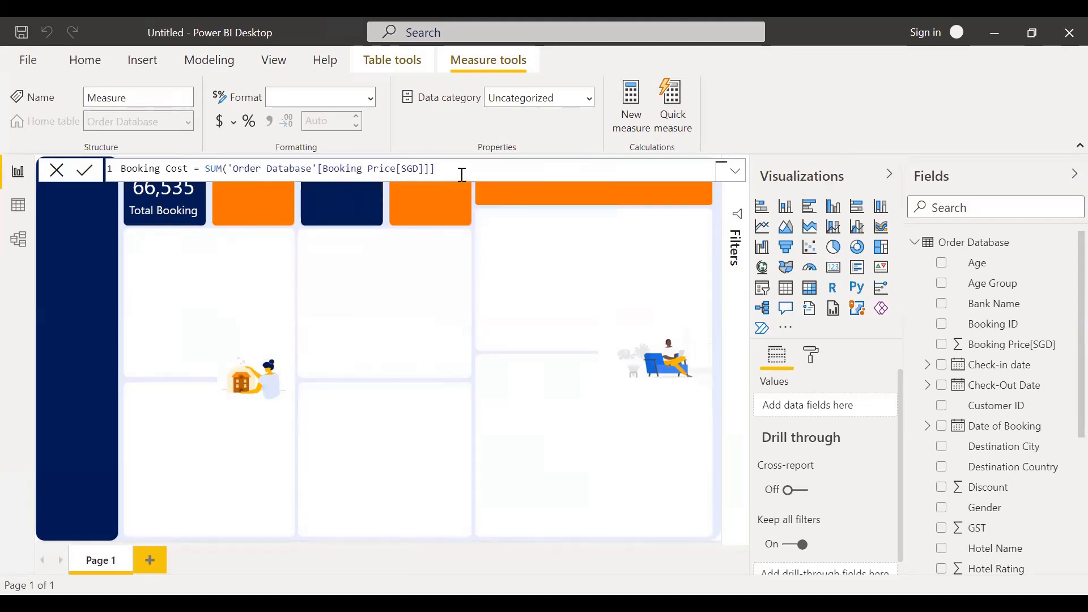
pyautogui.write(')')
pyautogui.press('Return')
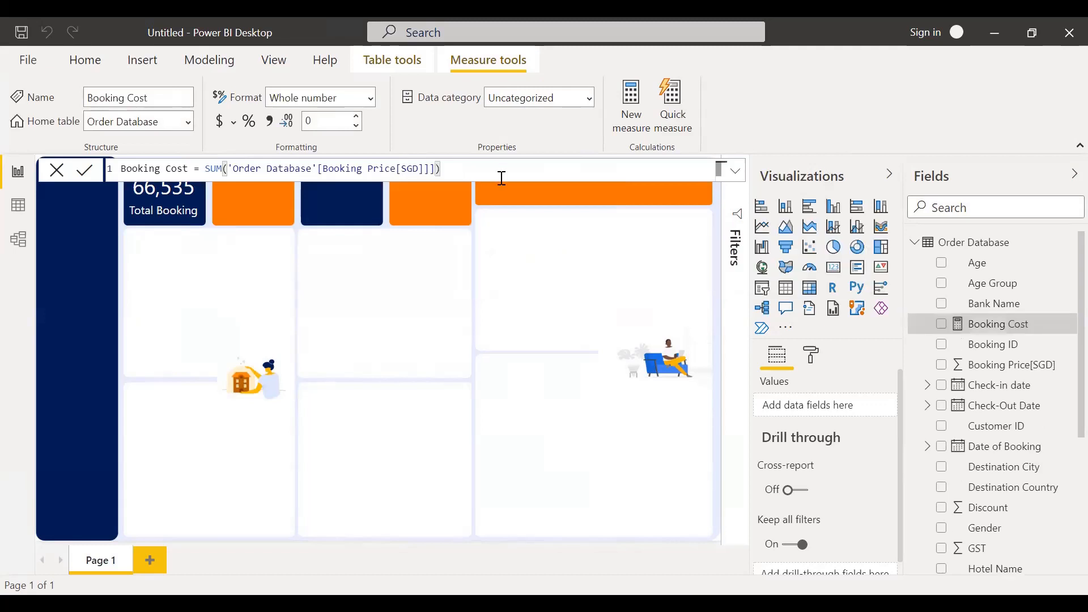
pyautogui.click(274, 127)
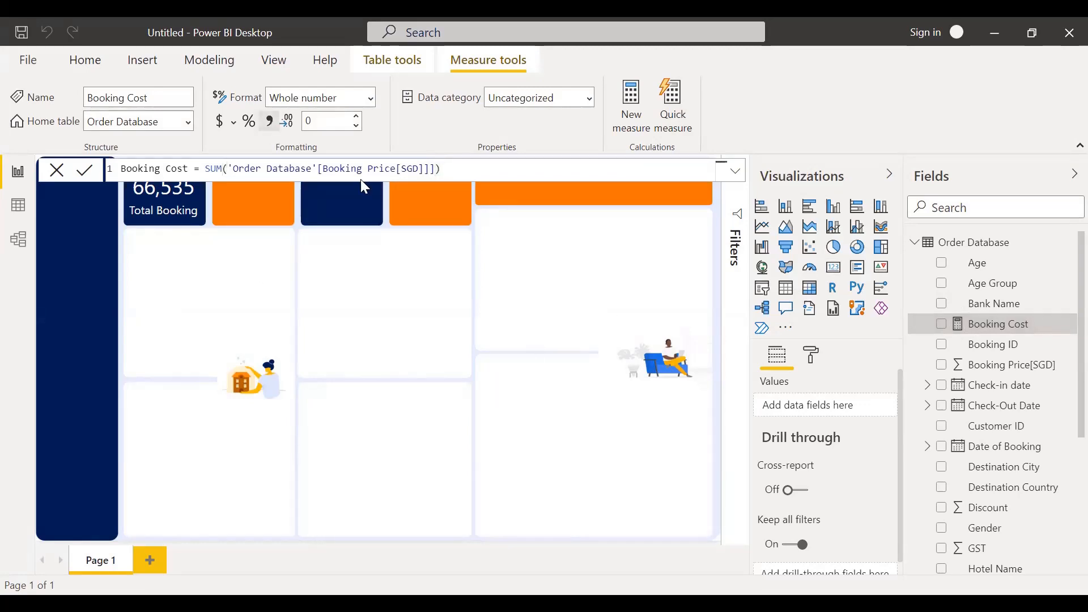
pyautogui.click(552, 263)
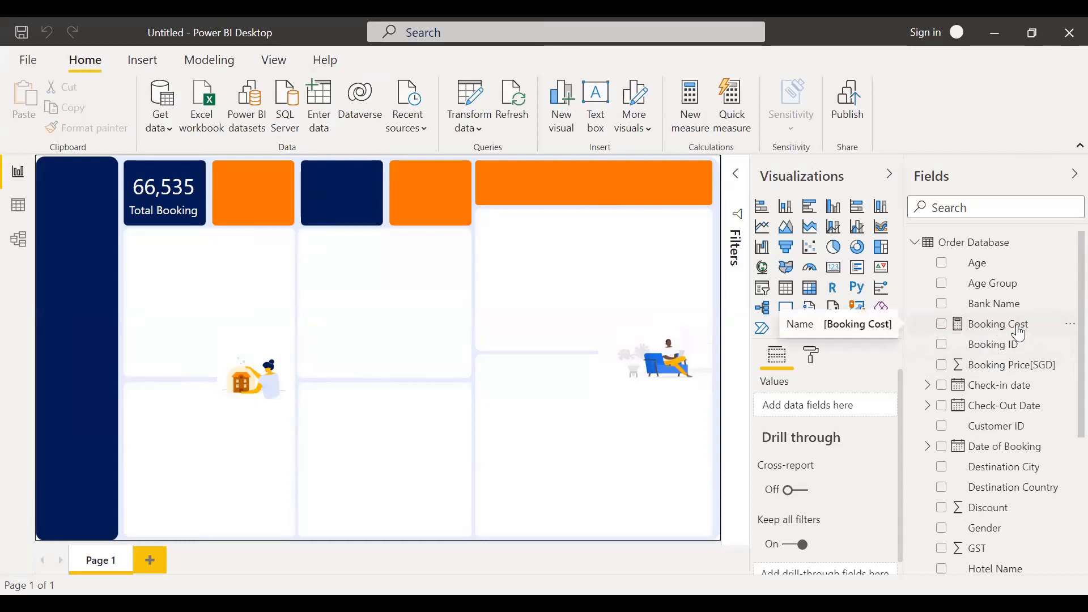
pyautogui.click(943, 326)
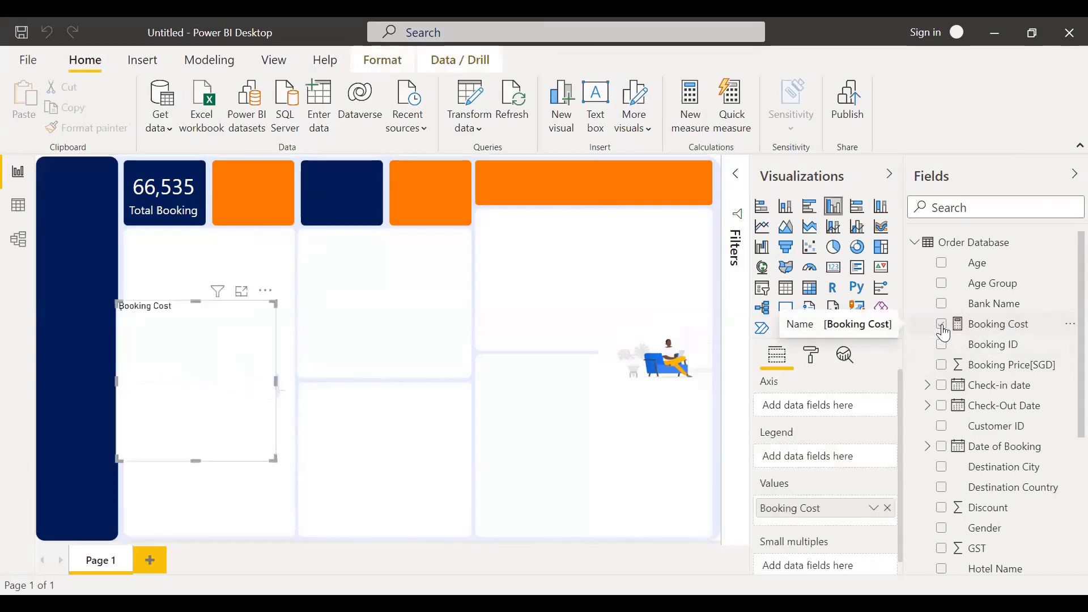
pyautogui.click(834, 269)
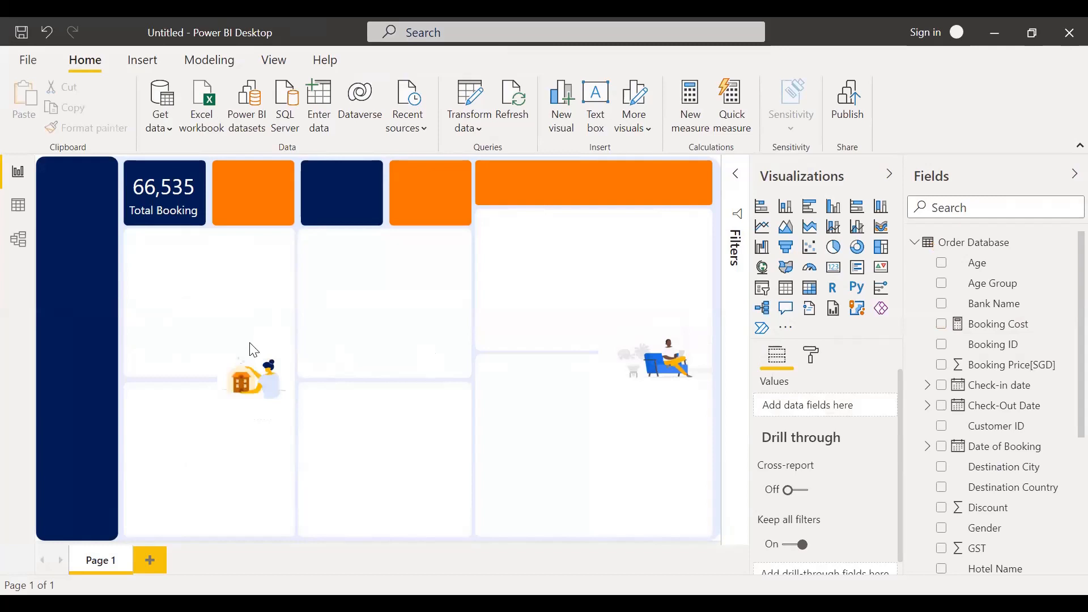
# Step: Duplicate the Total Booking card and place the copy over the adjacent orange tile
pyautogui.click(180, 200)
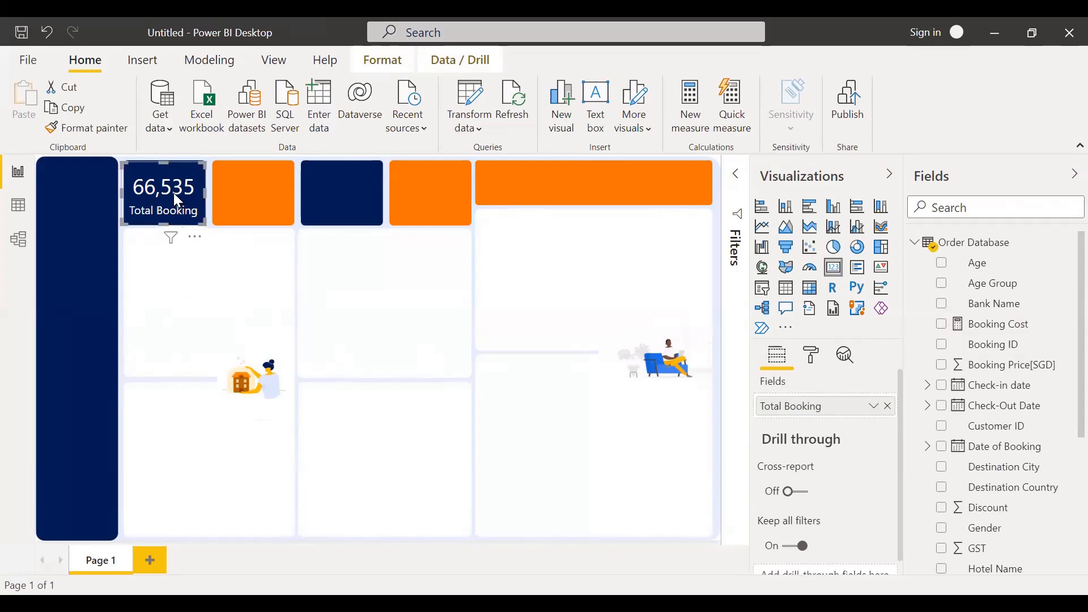
pyautogui.hotkey('ctrl', 'c')
pyautogui.hotkey('ctrl', 'v')
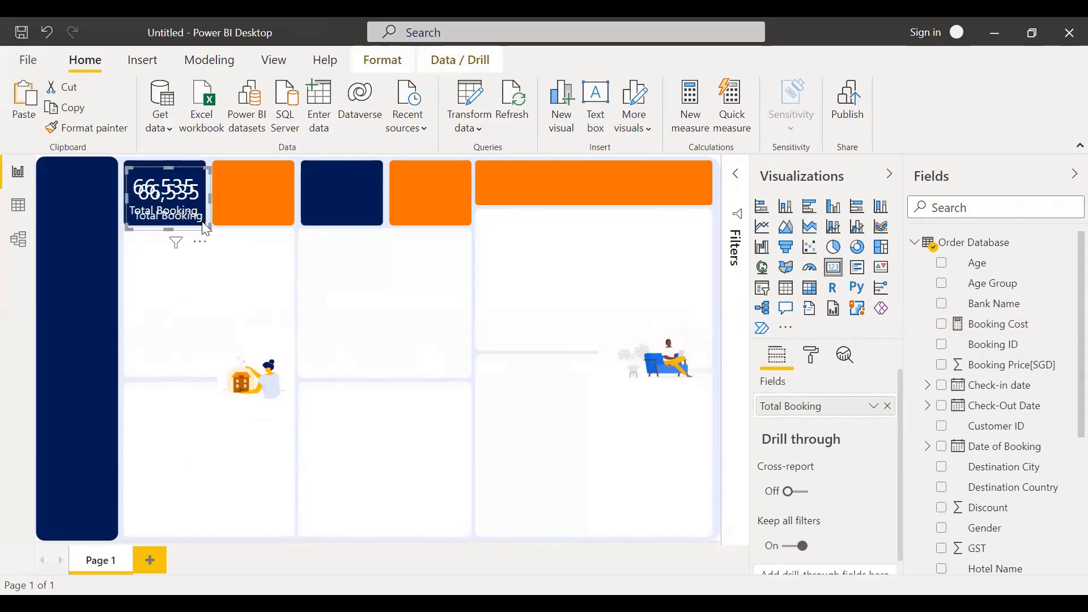
pyautogui.moveTo(206, 230); pyautogui.dragTo(269, 189)
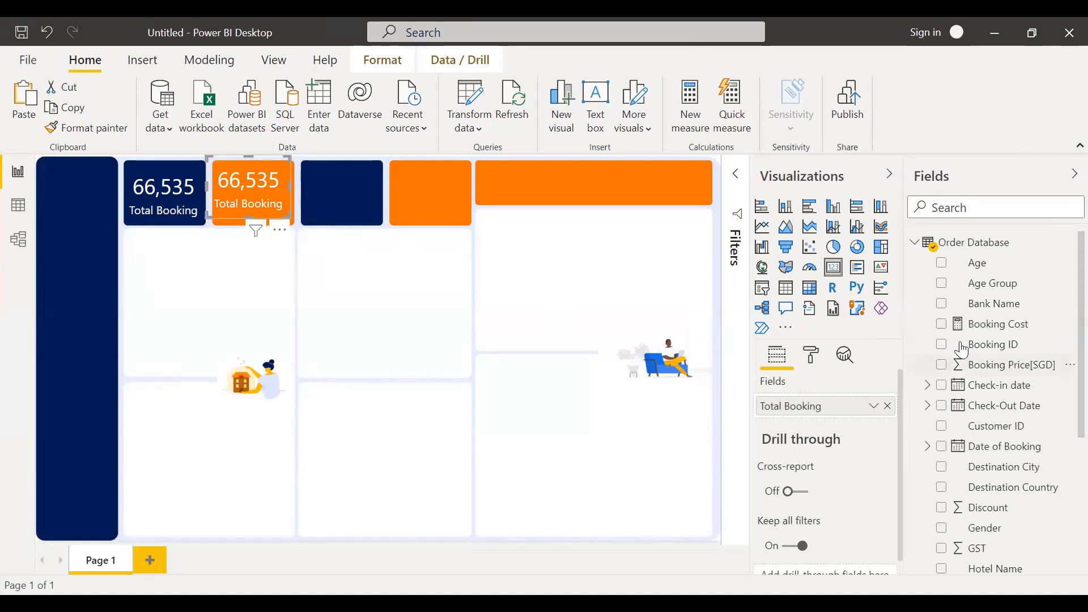
# Step: Replace the copied card's field with the Booking Cost measure and enlarge the card slightly to fit the orange tile
pyautogui.click(999, 325)
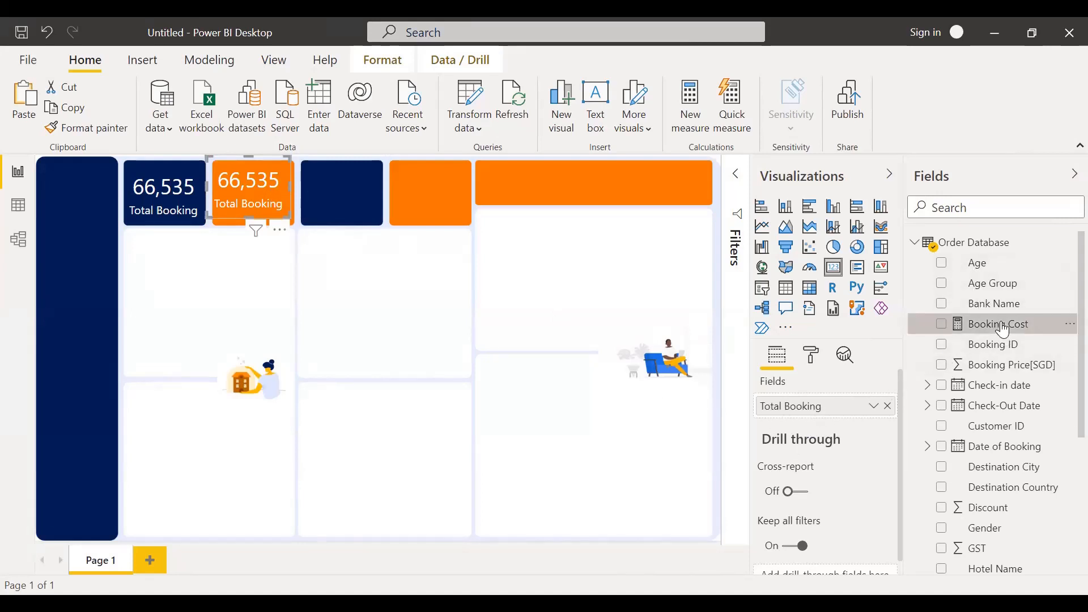
pyautogui.moveTo(979, 344); pyautogui.dragTo(816, 414)
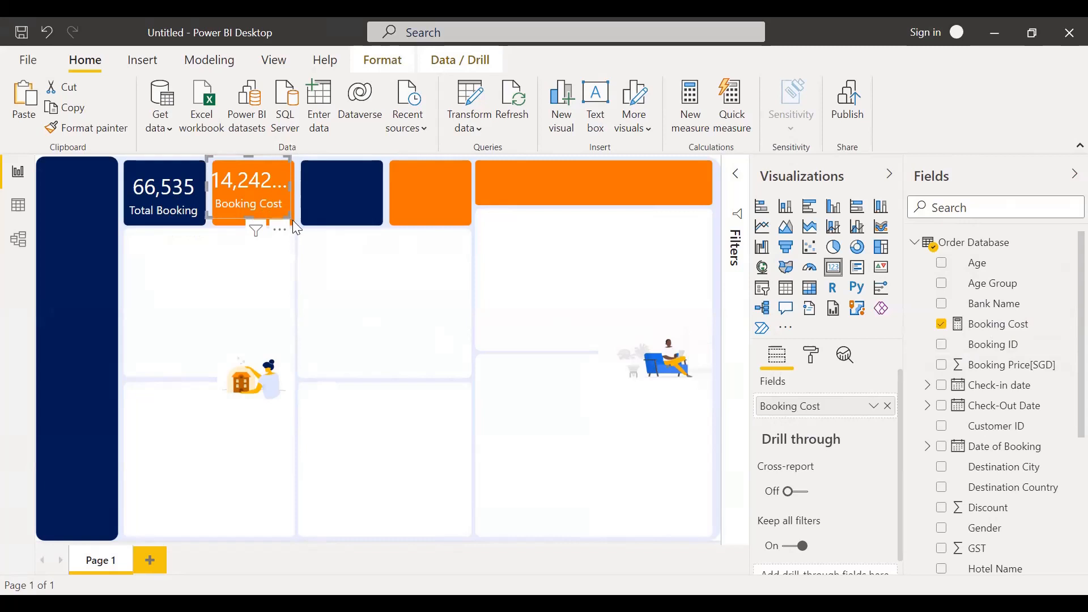
pyautogui.moveTo(293, 220); pyautogui.dragTo(295, 224)
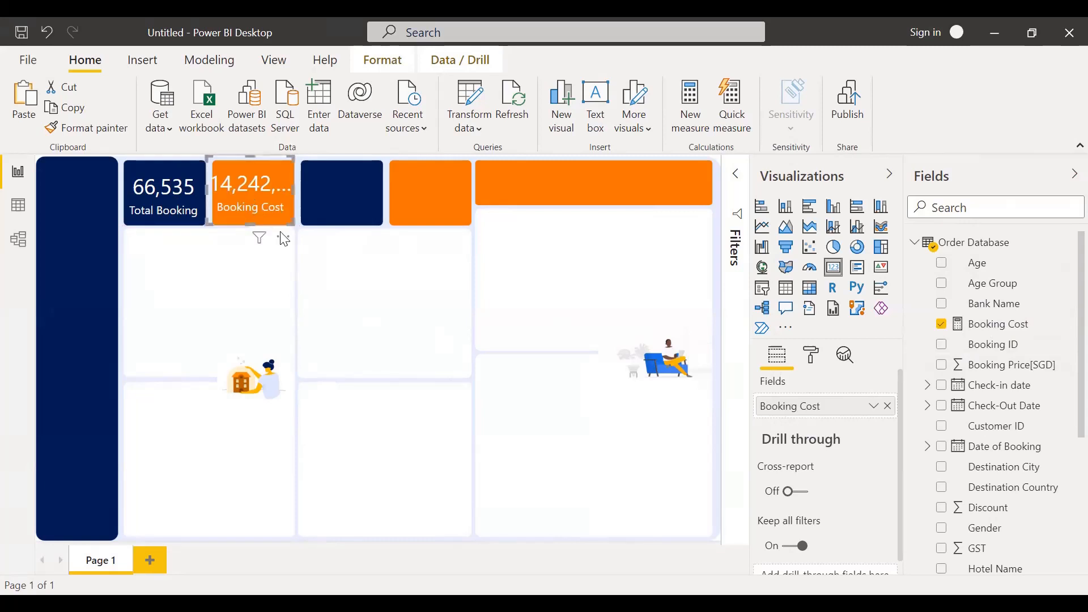
# Step: Set the Booking Cost card's data label display units to Thousands
pyautogui.click(816, 358)
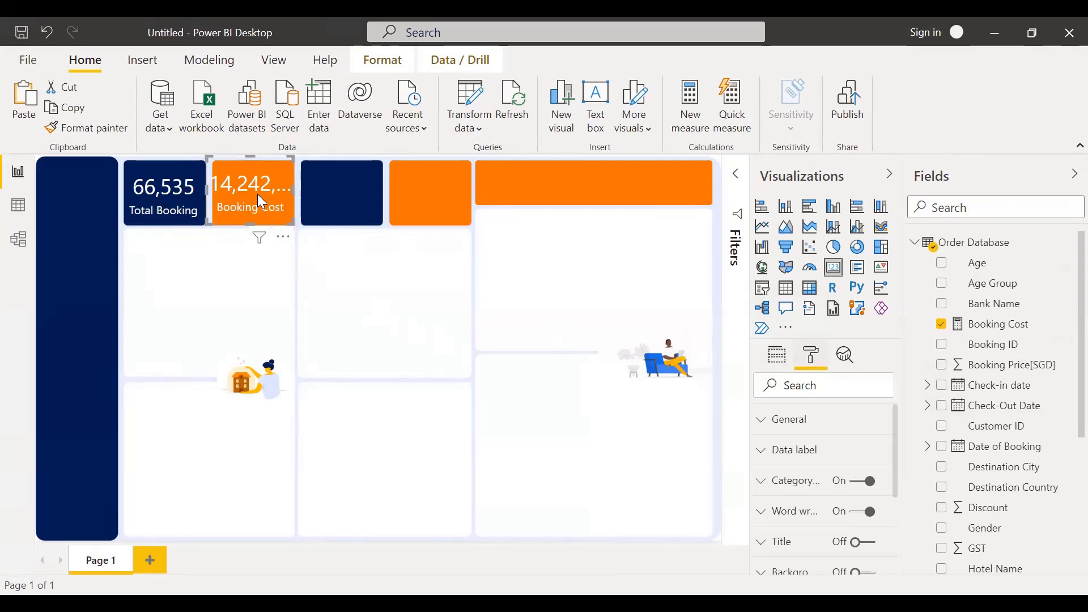
pyautogui.click(809, 457)
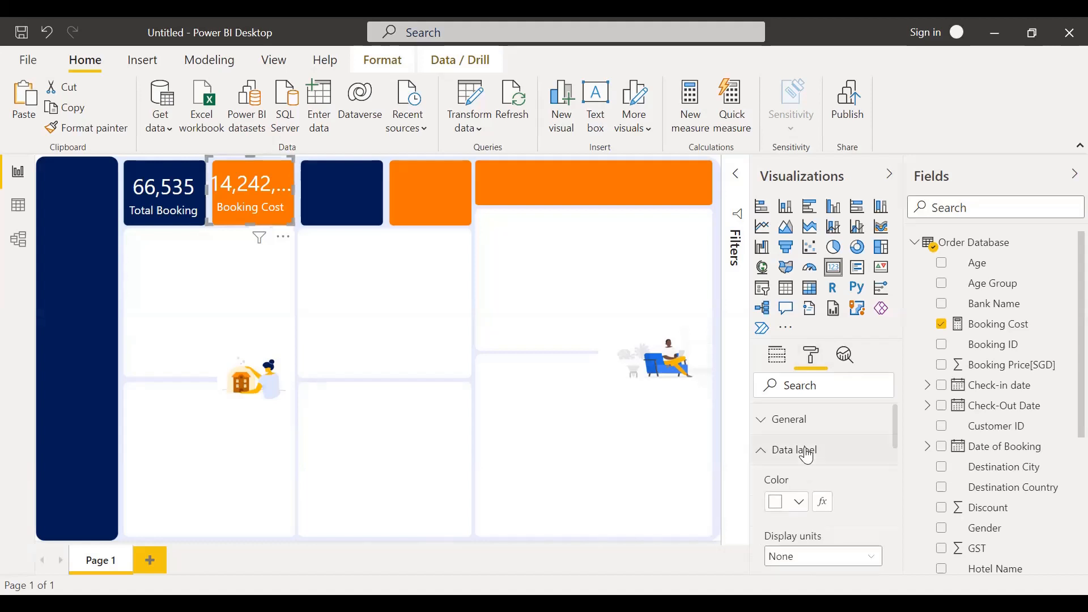
pyautogui.click(809, 557)
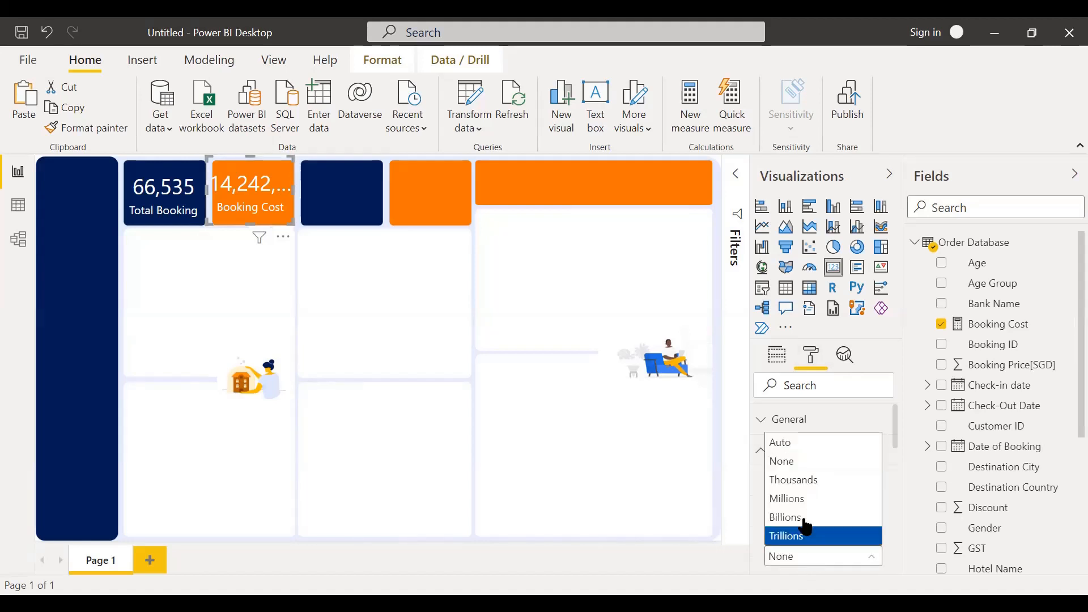
pyautogui.click(804, 481)
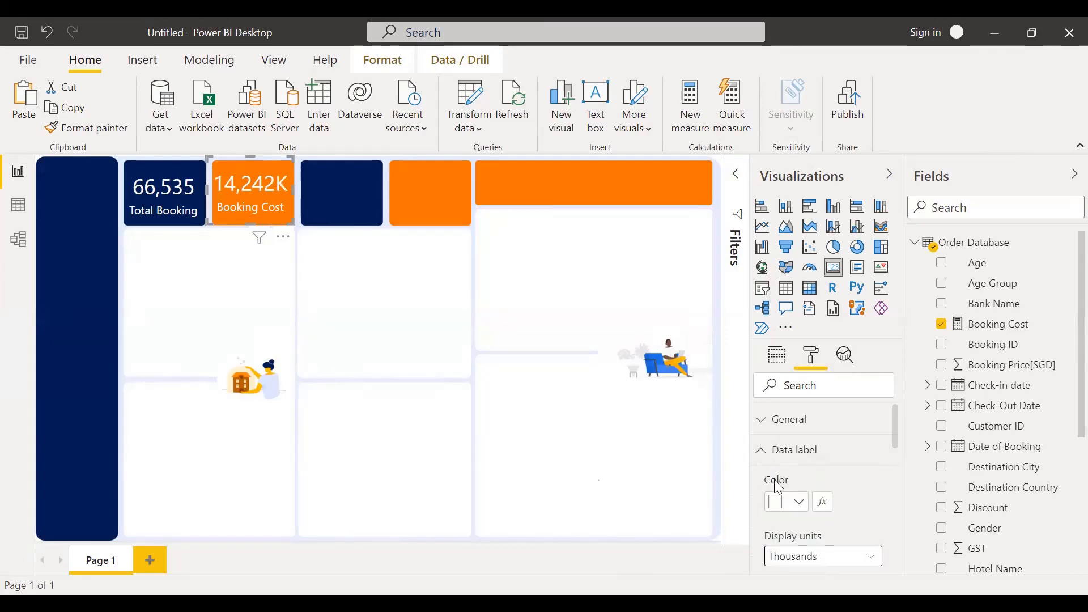
pyautogui.click(405, 310)
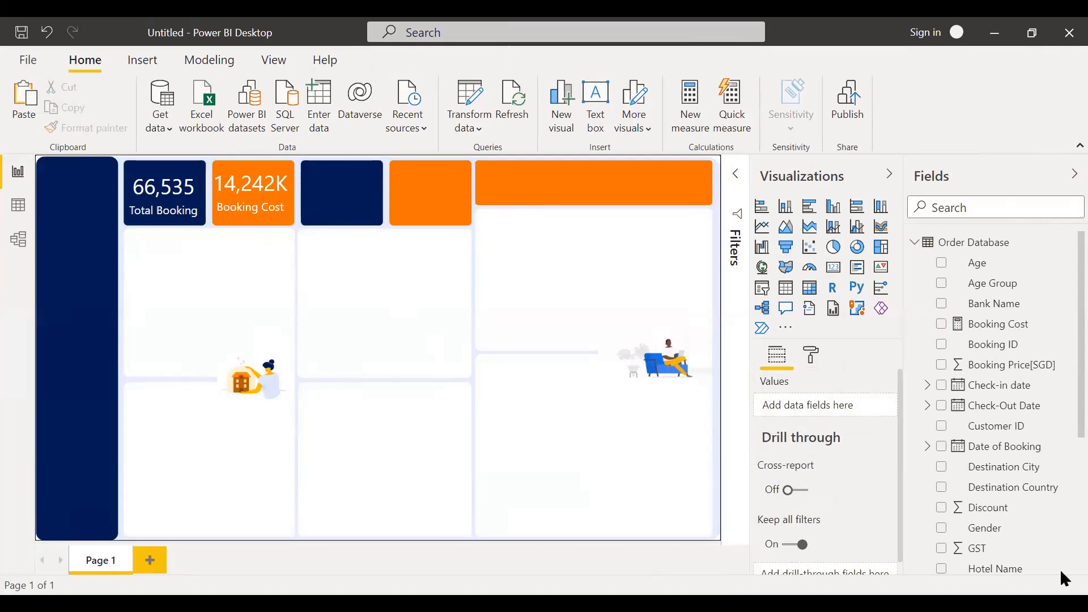
# Step: Shift the Booking Cost card down slightly so its text lines up with the Total Booking card
pyautogui.click(168, 199)
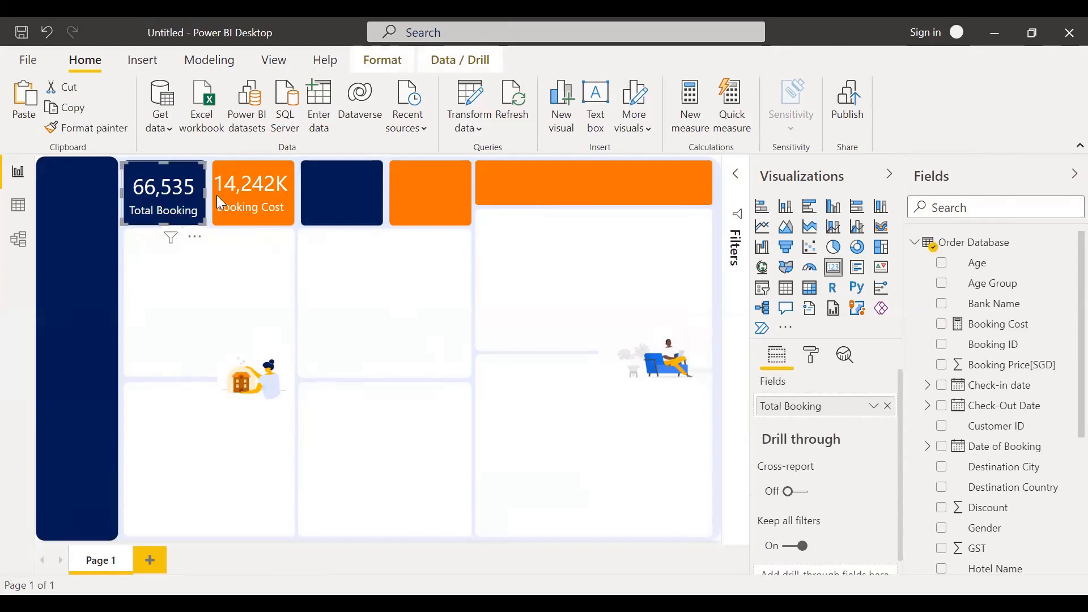
pyautogui.click(242, 197)
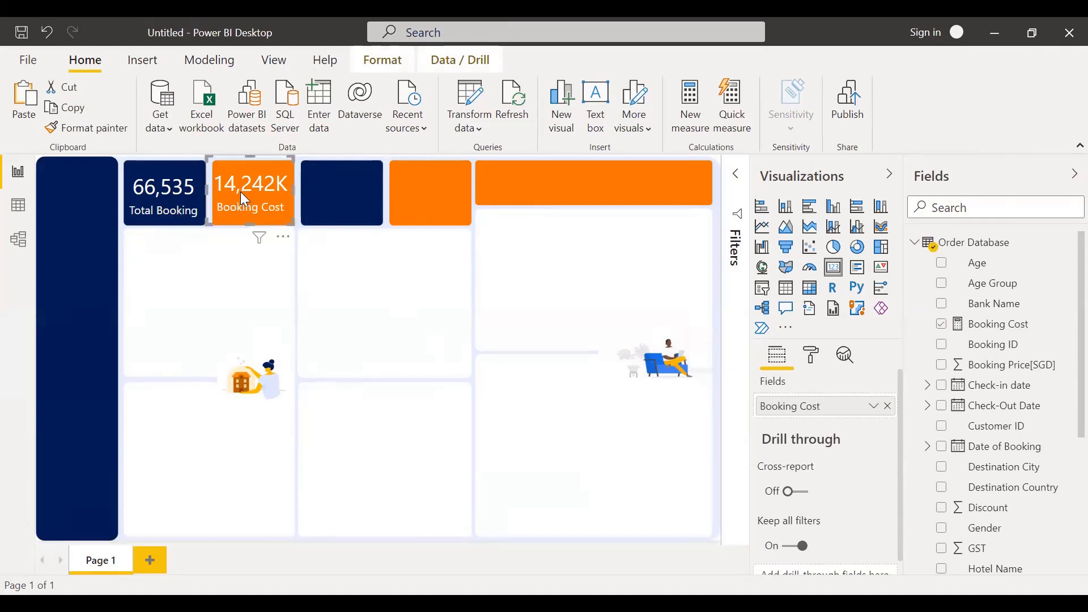
pyautogui.click(380, 256)
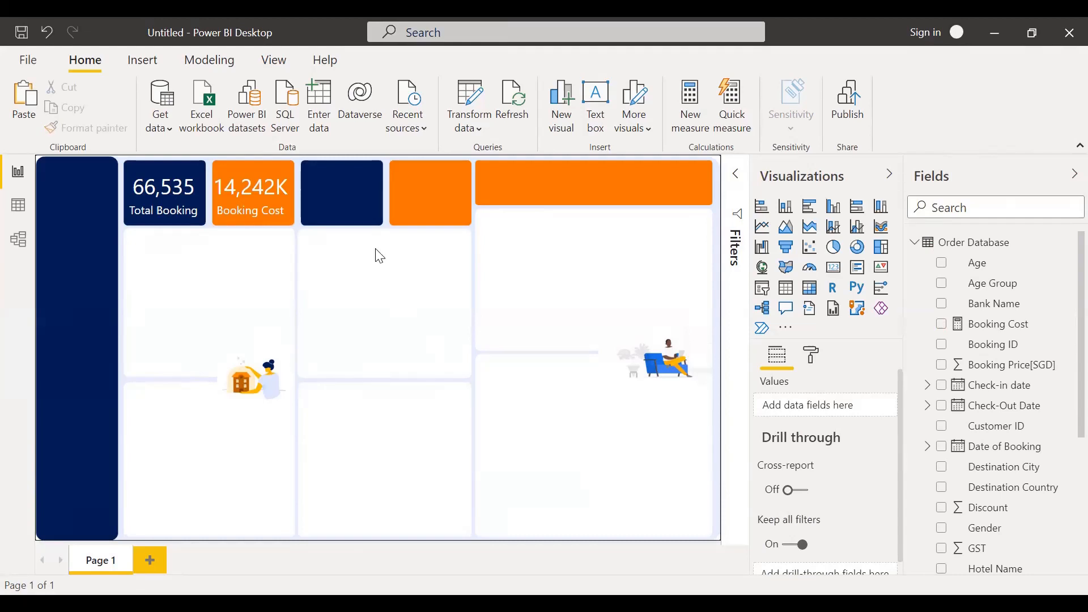
# Step: Examine the Profit Margin column in the Order Database table data, and return to the report page
pyautogui.click(24, 210)
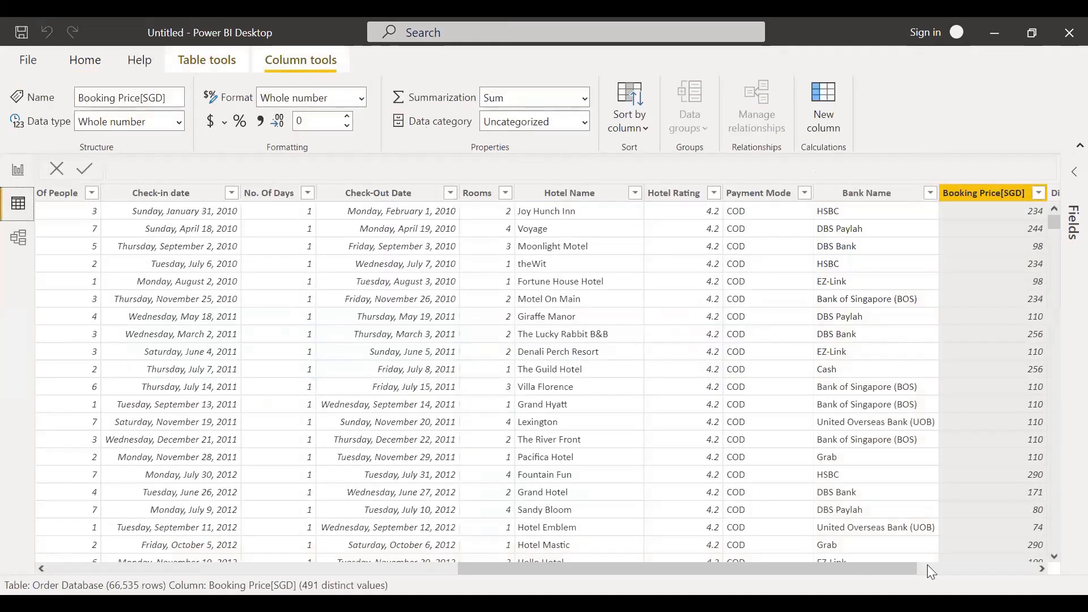
pyautogui.moveTo(913, 568); pyautogui.dragTo(1039, 566)
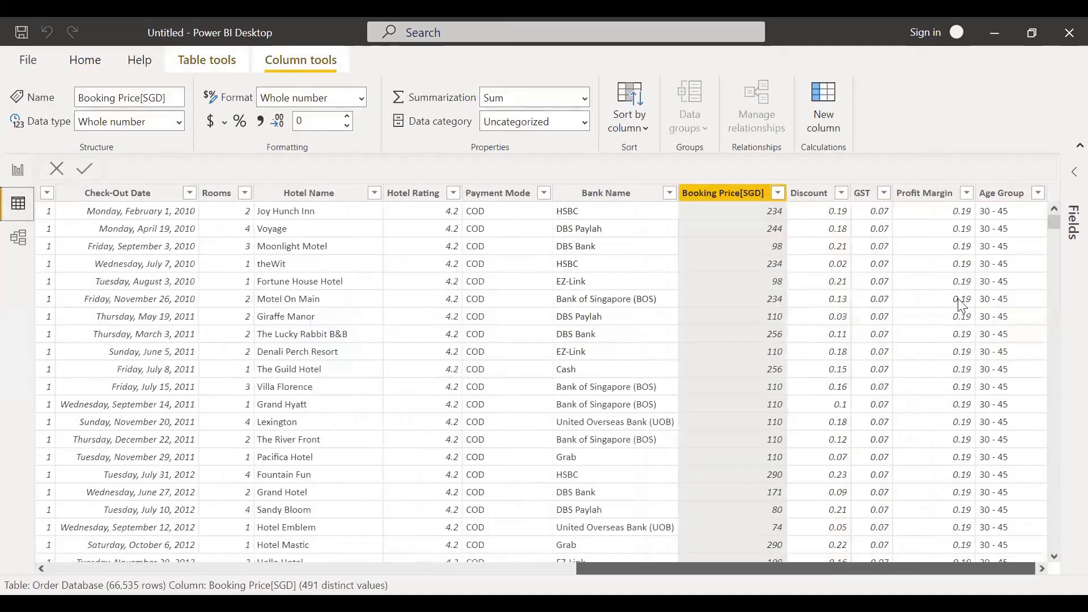
pyautogui.click(953, 216)
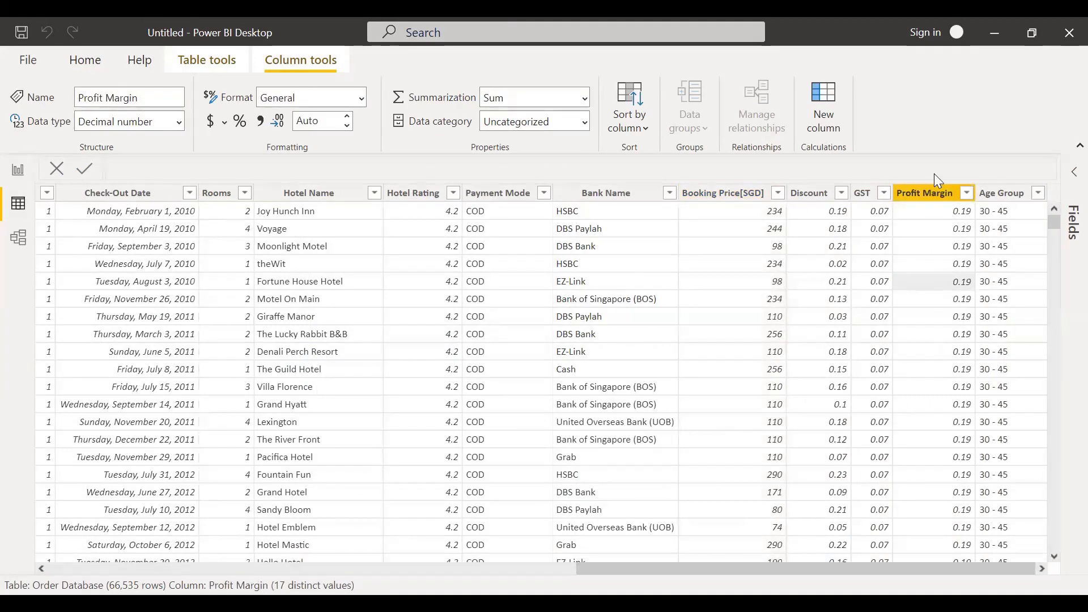
pyautogui.click(17, 172)
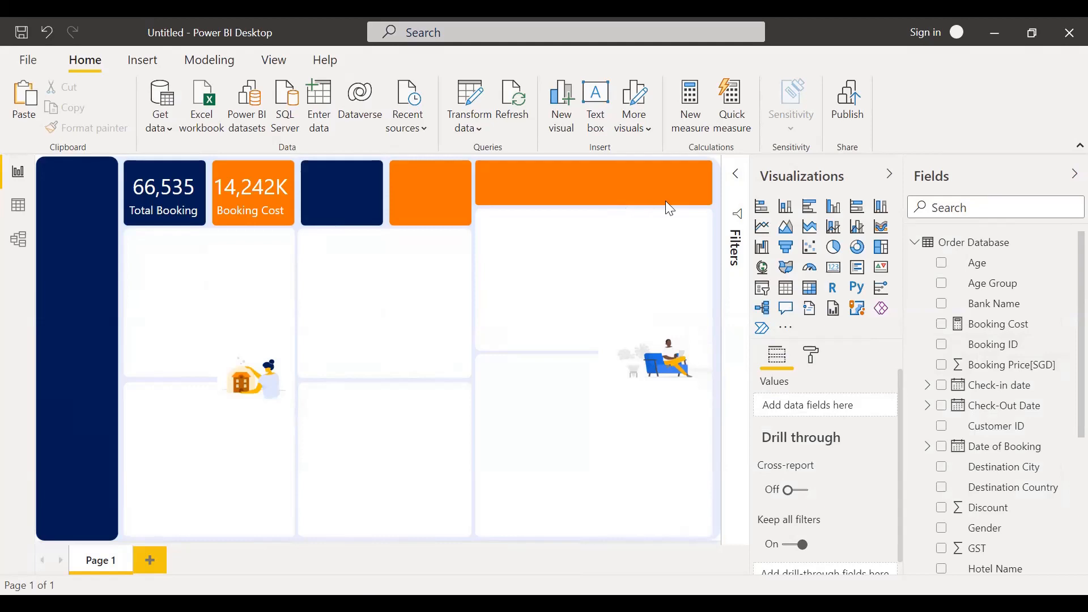
# Step: Create a measure named Total Profit with the formula SUM('Order Database'[Profit Margin])
pyautogui.click(690, 101)
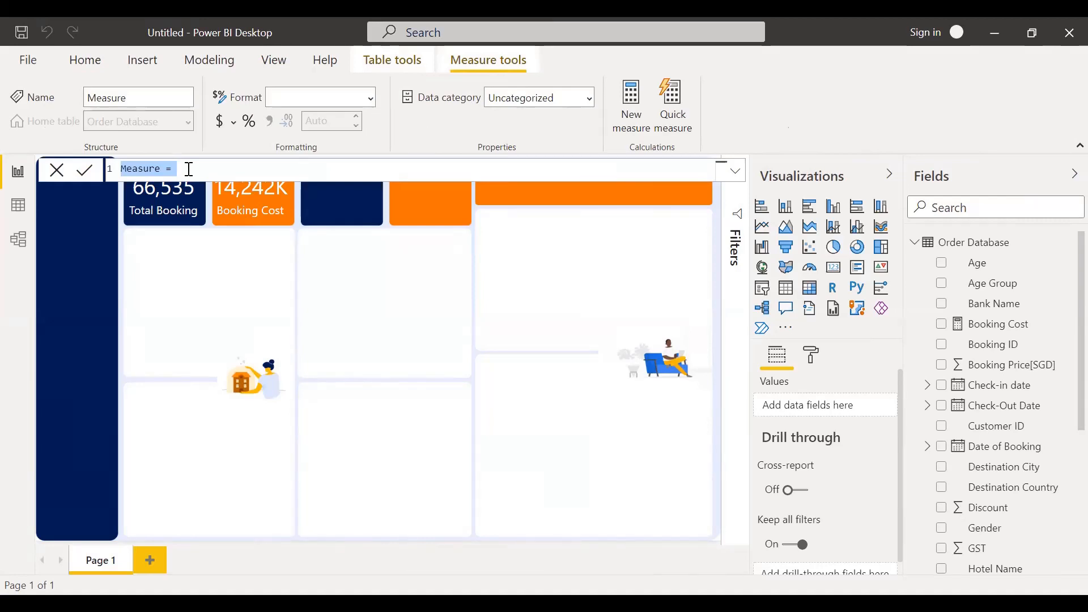
pyautogui.write('Total ')
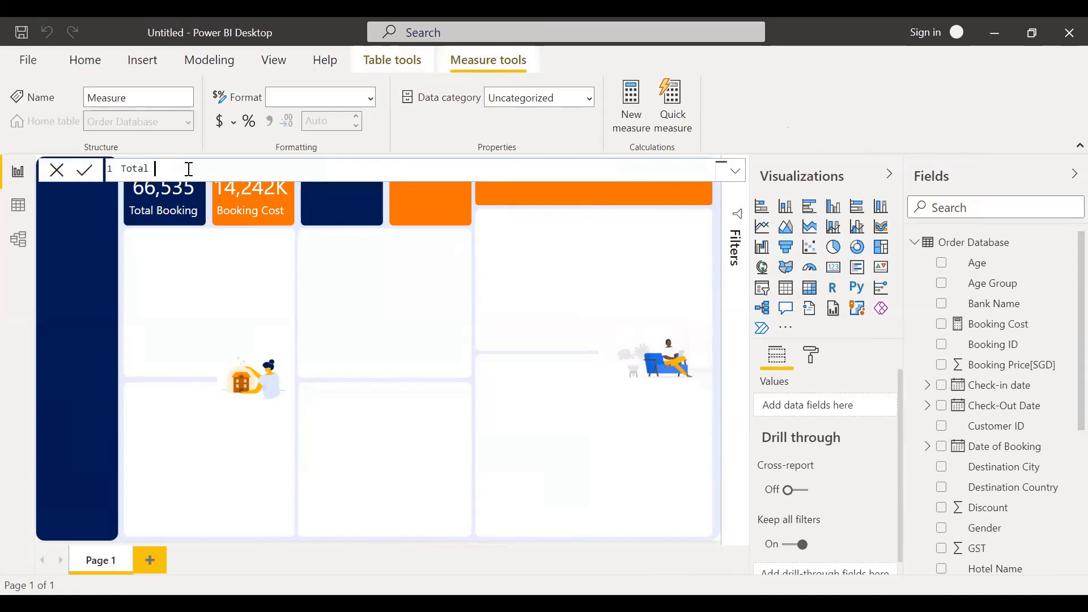
pyautogui.write('Profit = SUM(')
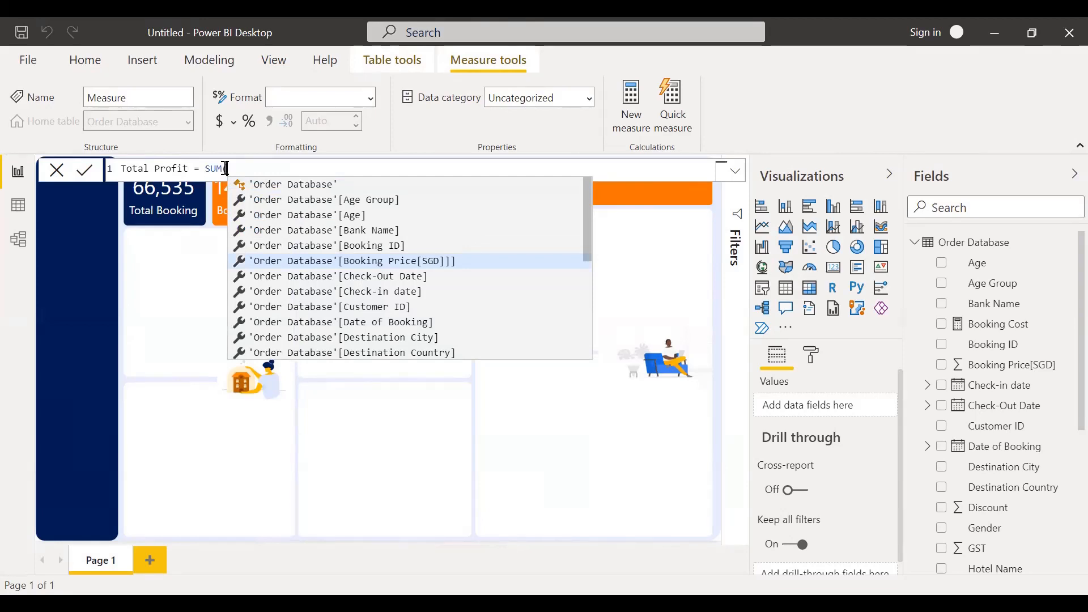
pyautogui.write('pro')
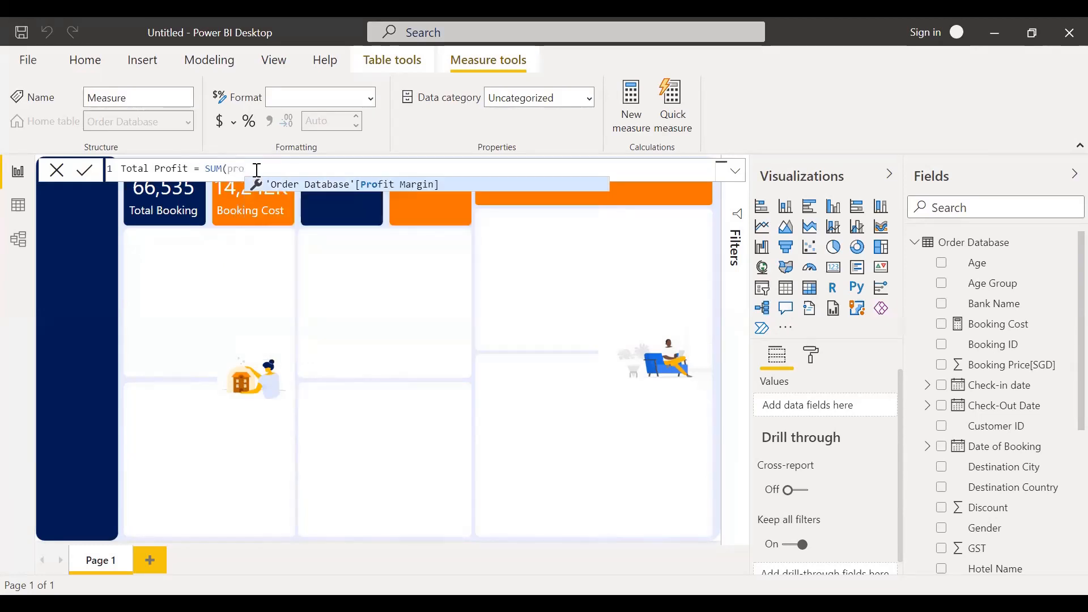
pyautogui.click(328, 181)
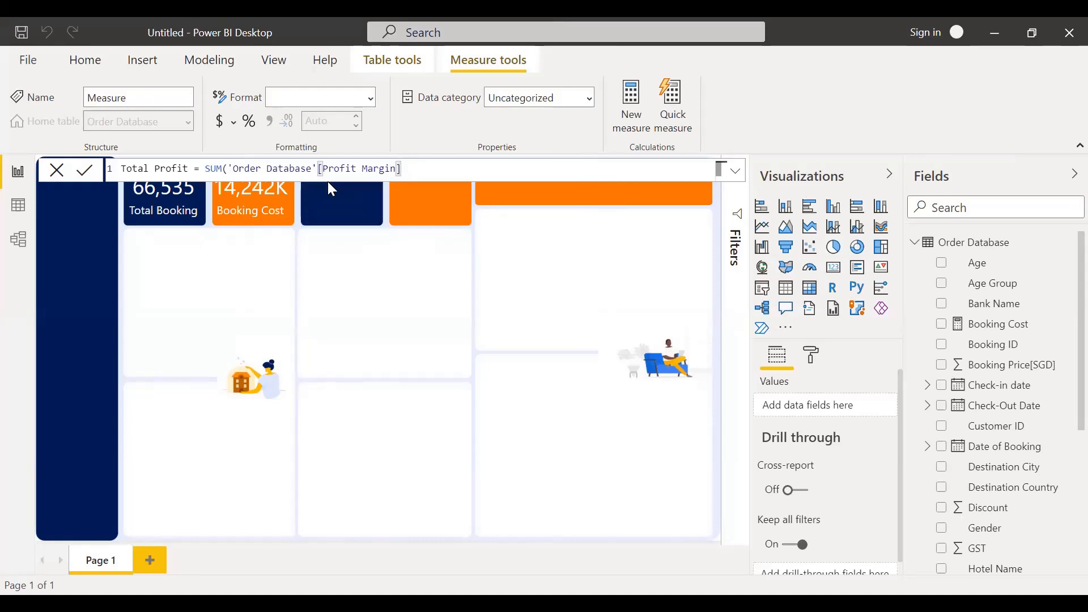
pyautogui.write(')')
pyautogui.press('Return')
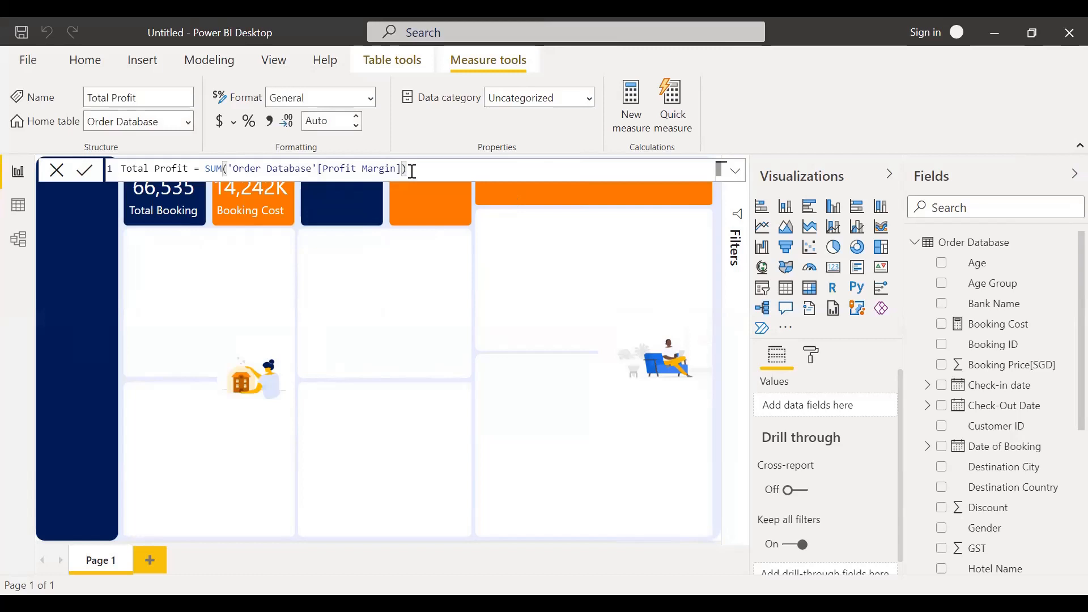
pyautogui.scroll(-1, 1012, 374)
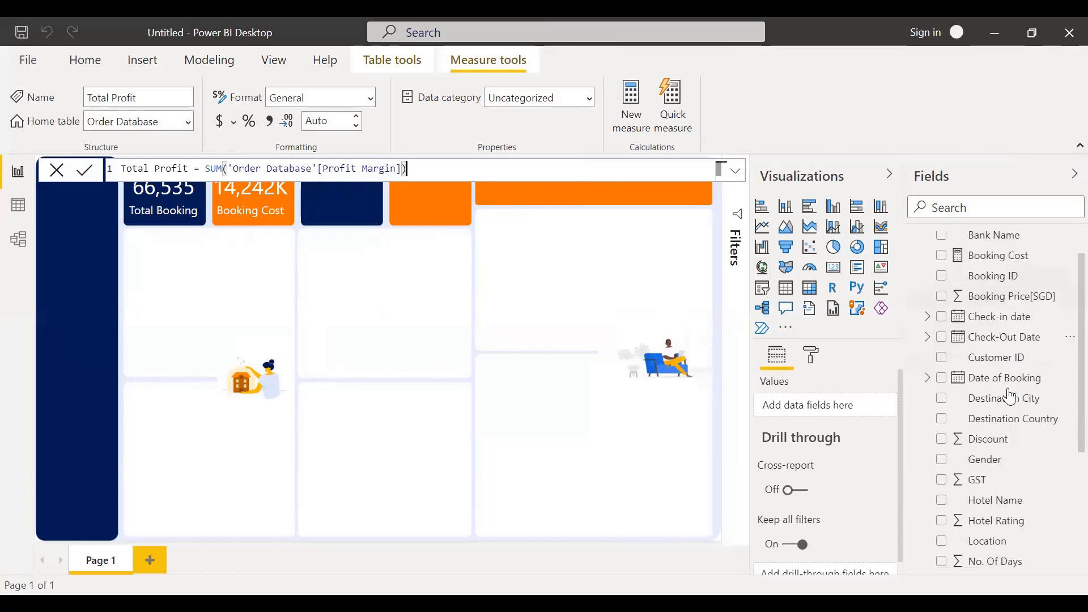
# Step: Format the Total Profit measure with a thousands separator and show it on a new card below the empty navy tile
pyautogui.scroll(-3, 1012, 397)
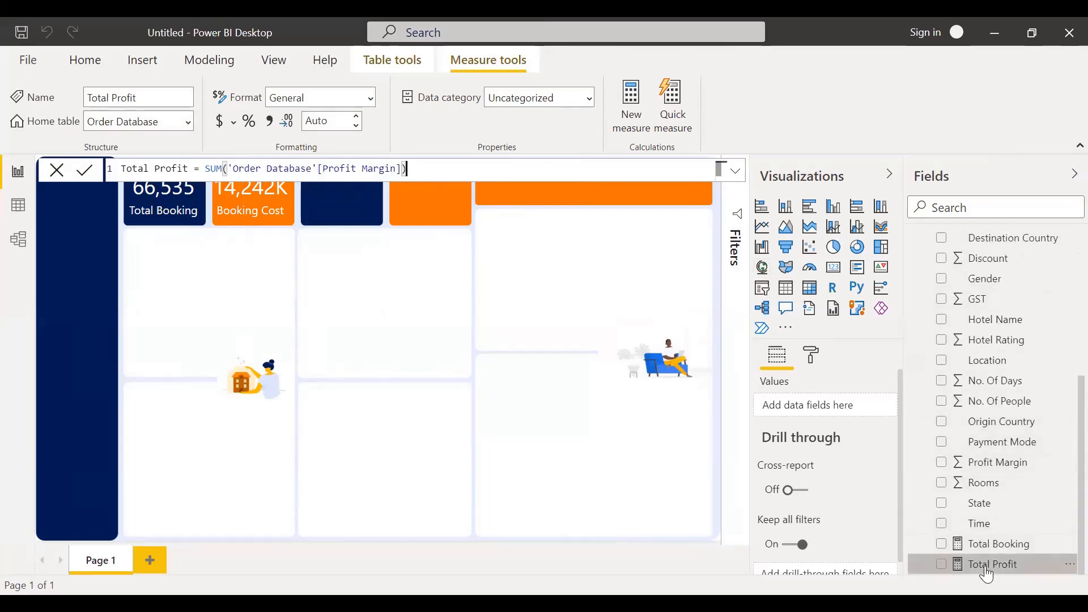
pyautogui.click(269, 125)
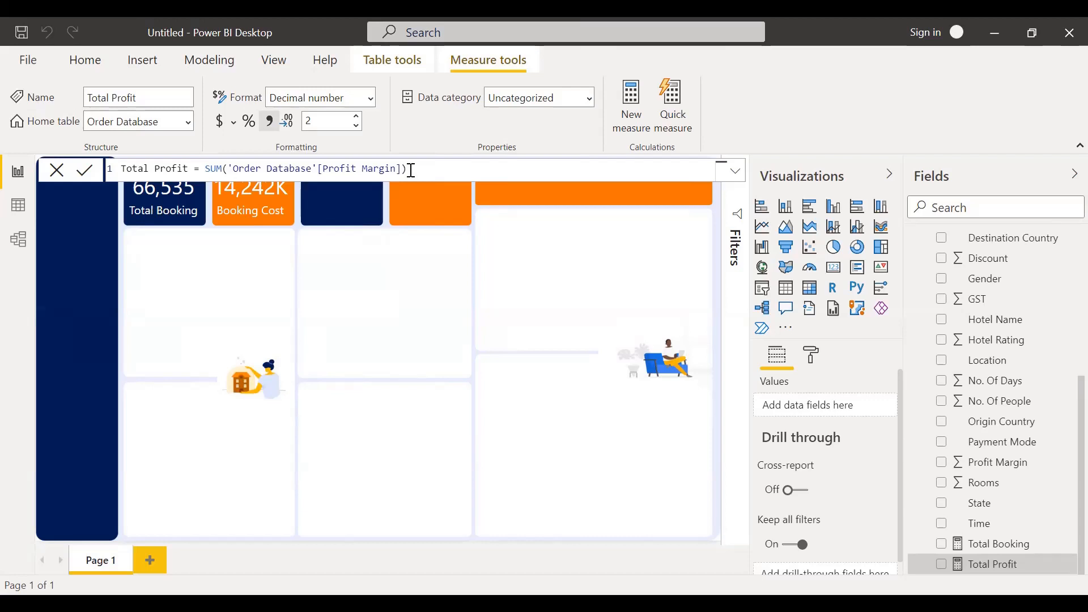
pyautogui.click(943, 566)
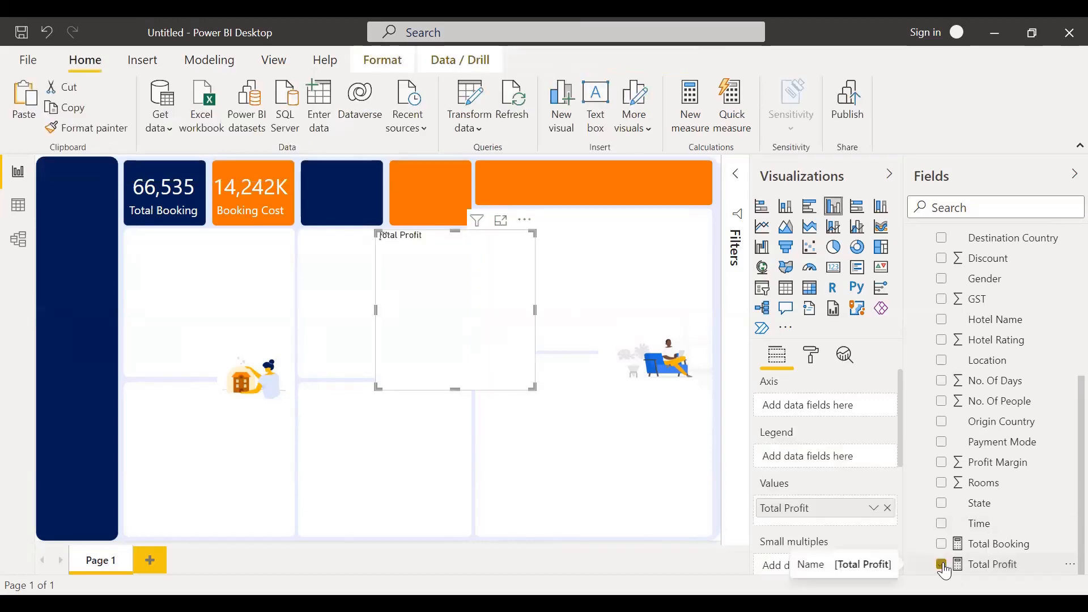
pyautogui.click(839, 275)
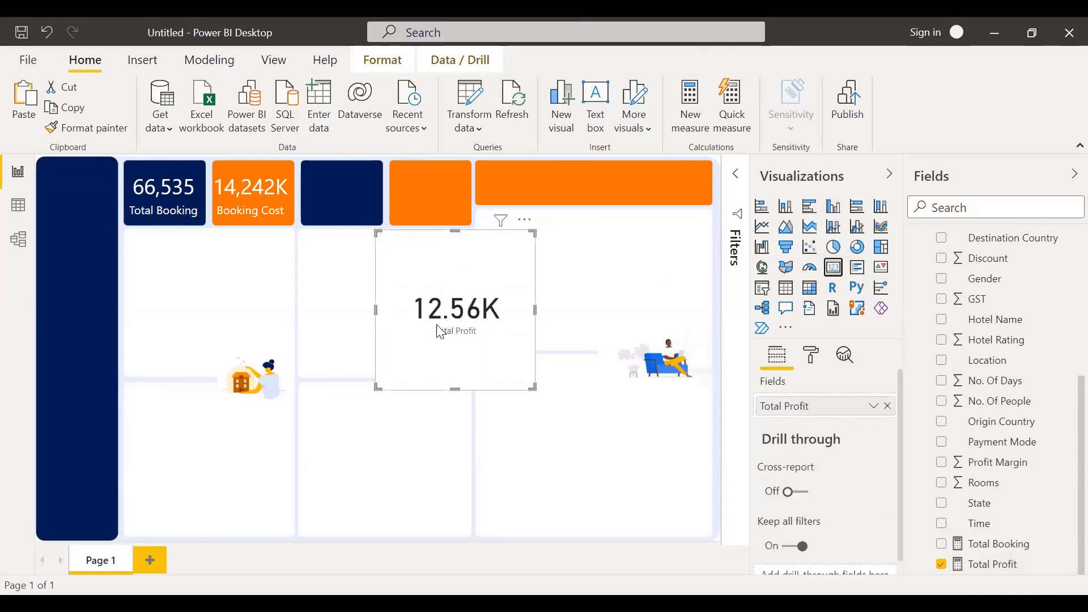
pyautogui.moveTo(398, 321); pyautogui.dragTo(318, 317)
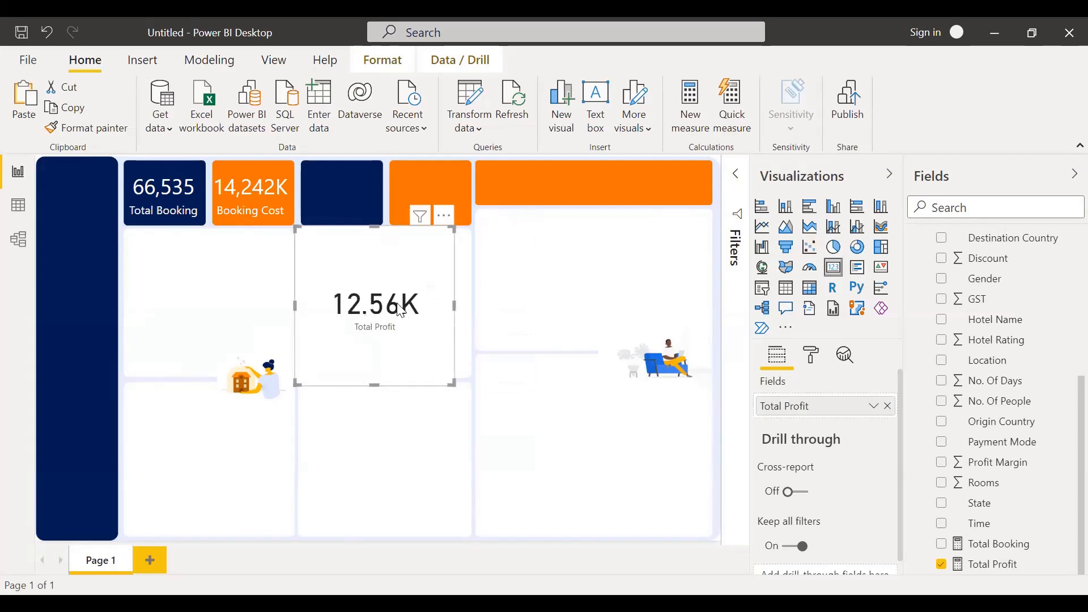
# Step: Set the Total Profit card's data label display units to None
pyautogui.click(816, 357)
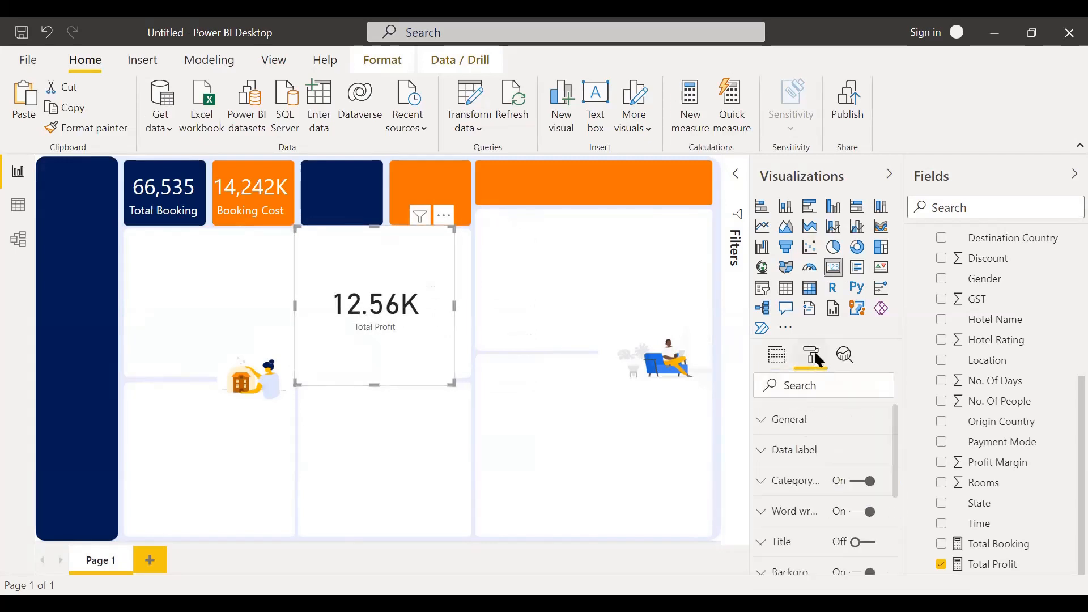
pyautogui.click(807, 456)
pyautogui.scroll(-2, 803, 536)
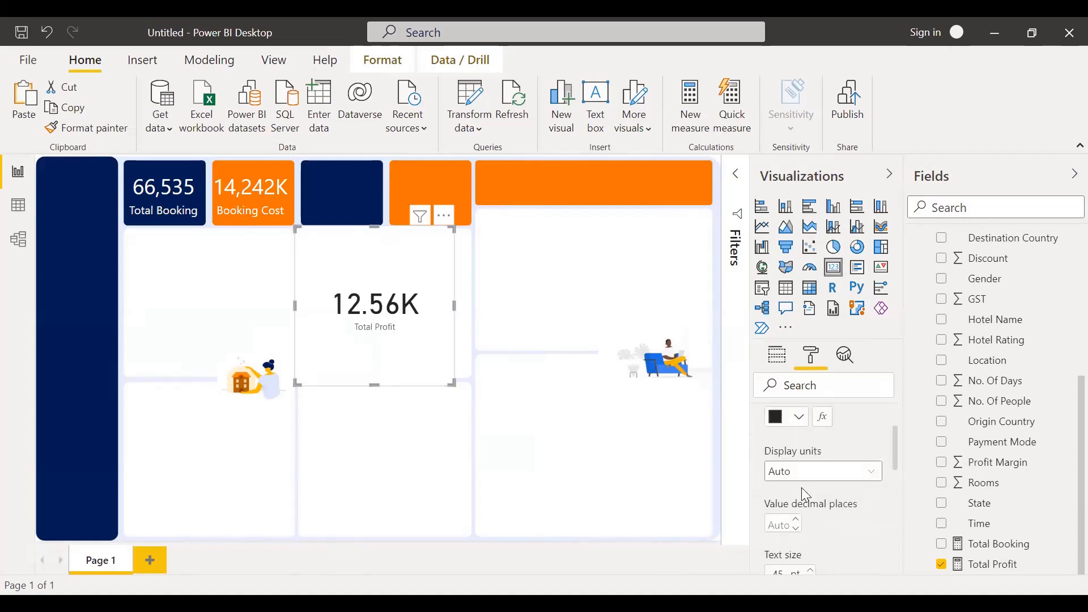
pyautogui.click(801, 474)
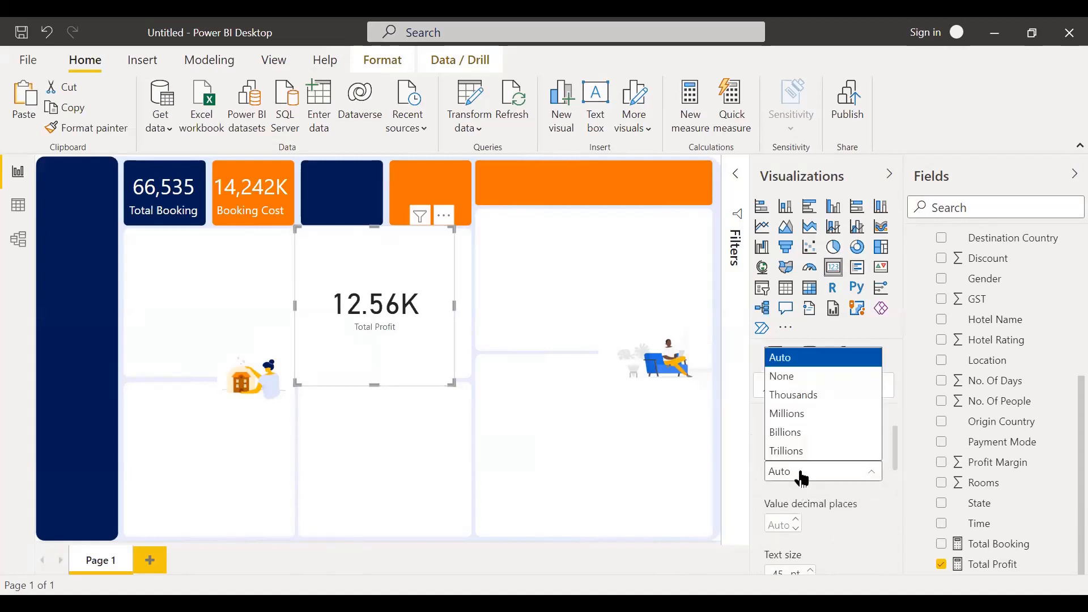
pyautogui.click(785, 376)
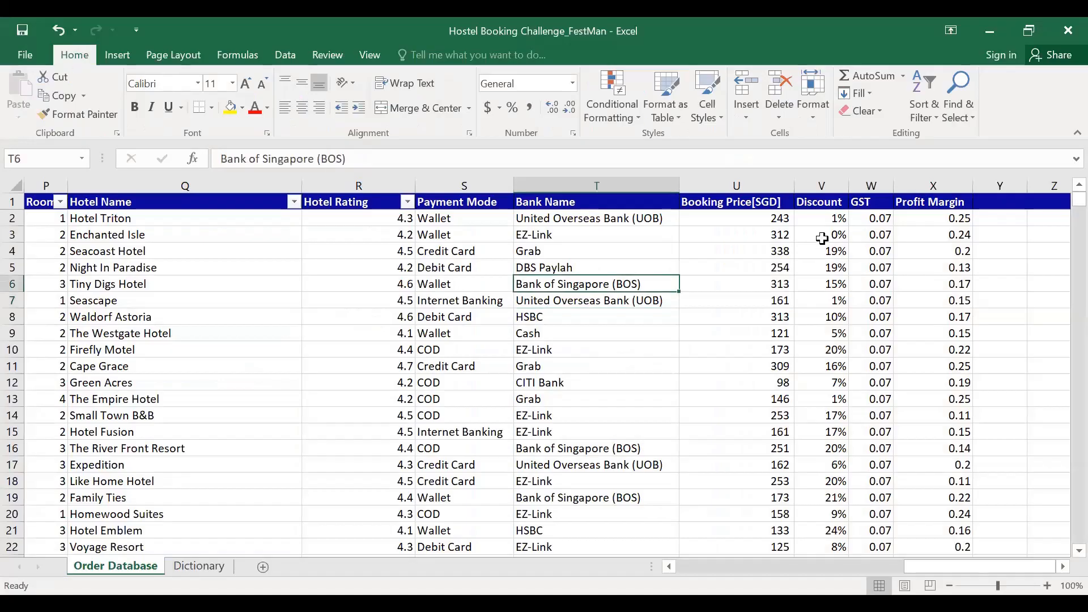
# Step: Switch to the booking workbook in Excel and examine the Discount and Profit Margin values on the Order Database sheet
pyautogui.click(822, 235)
pyautogui.click(832, 284)
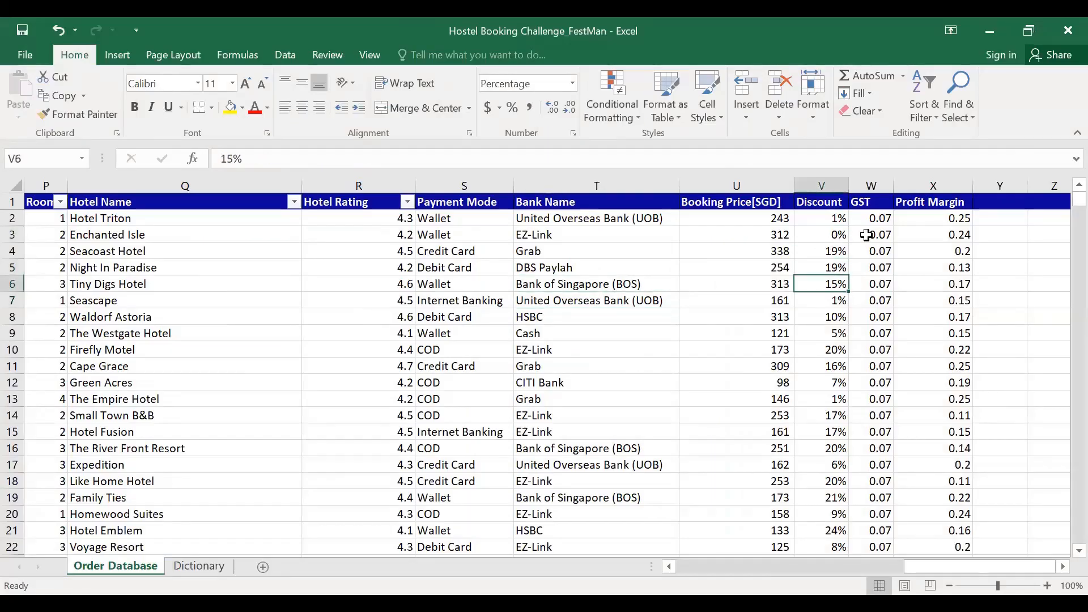
pyautogui.click(937, 223)
pyautogui.click(947, 269)
pyautogui.click(950, 301)
pyautogui.click(951, 381)
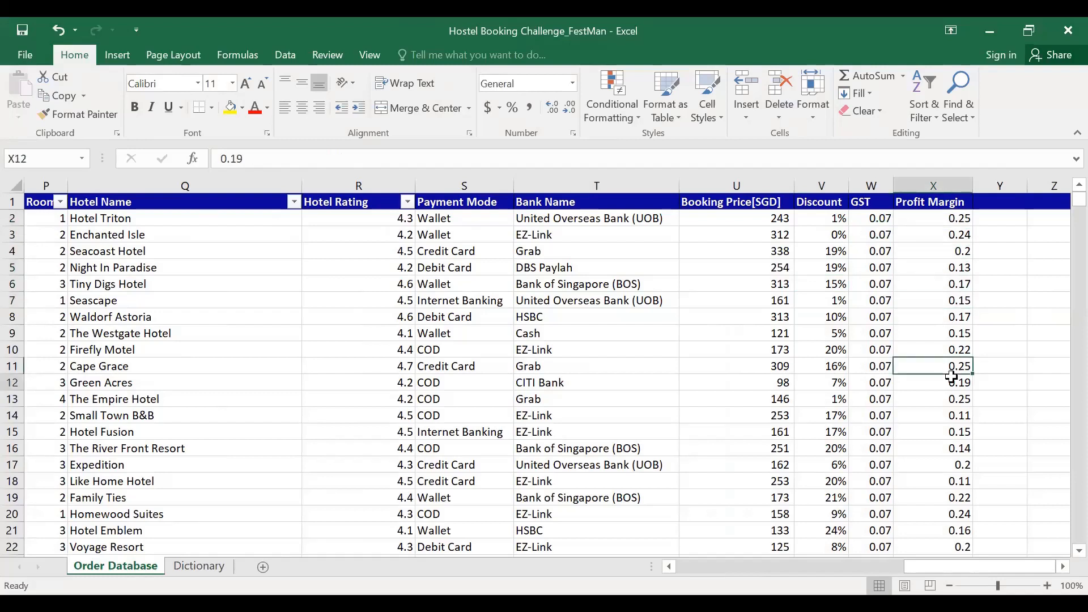
pyautogui.click(941, 496)
pyautogui.click(942, 385)
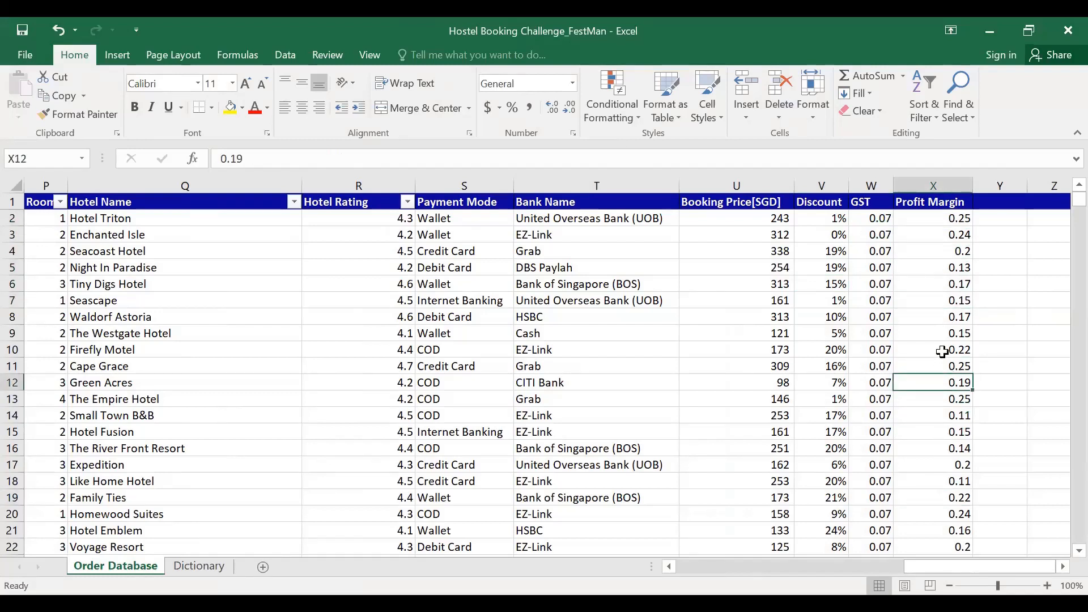
# Step: Examine the range of Profit Margin values further down the Order Database sheet, and return to the first rows
pyautogui.moveTo(943, 223); pyautogui.dragTo(950, 334)
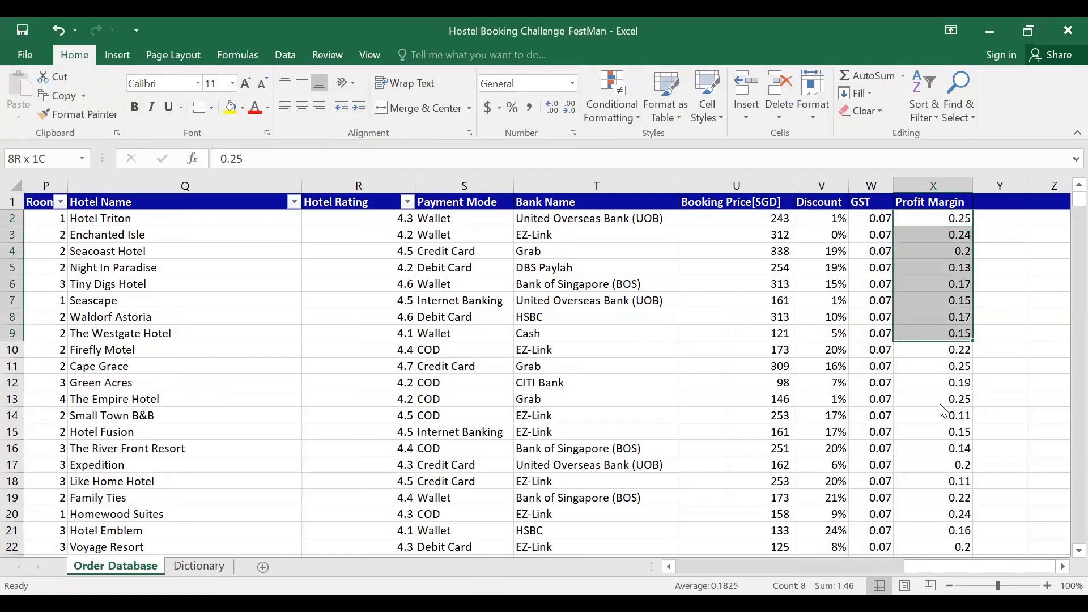
pyautogui.scroll(-14, 935, 465)
pyautogui.scroll(-4, 936, 464)
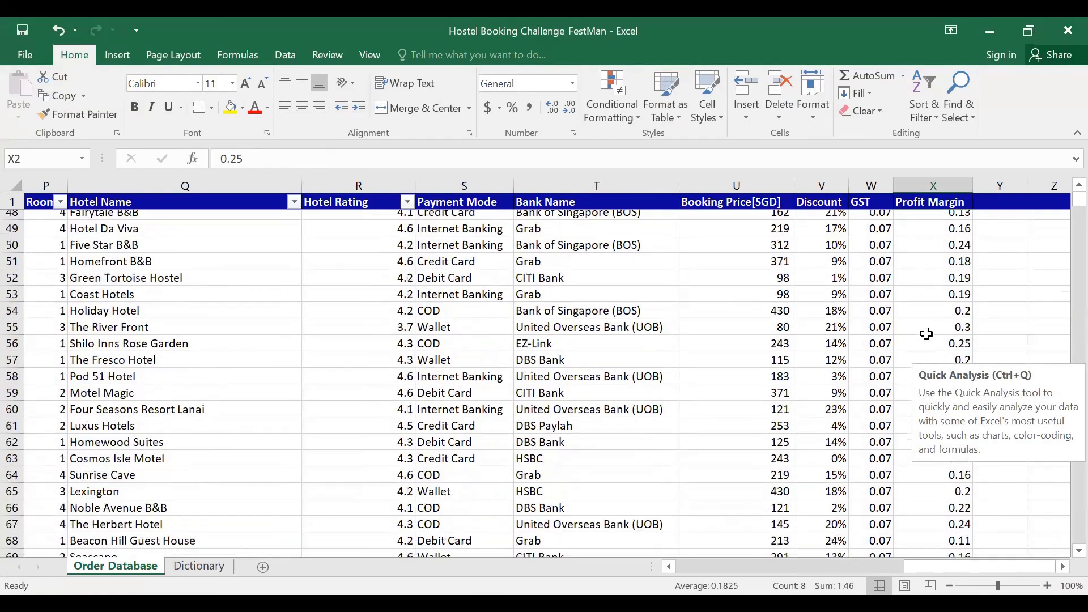
pyautogui.click(939, 317)
pyautogui.click(945, 399)
pyautogui.moveTo(946, 496); pyautogui.dragTo(954, 227)
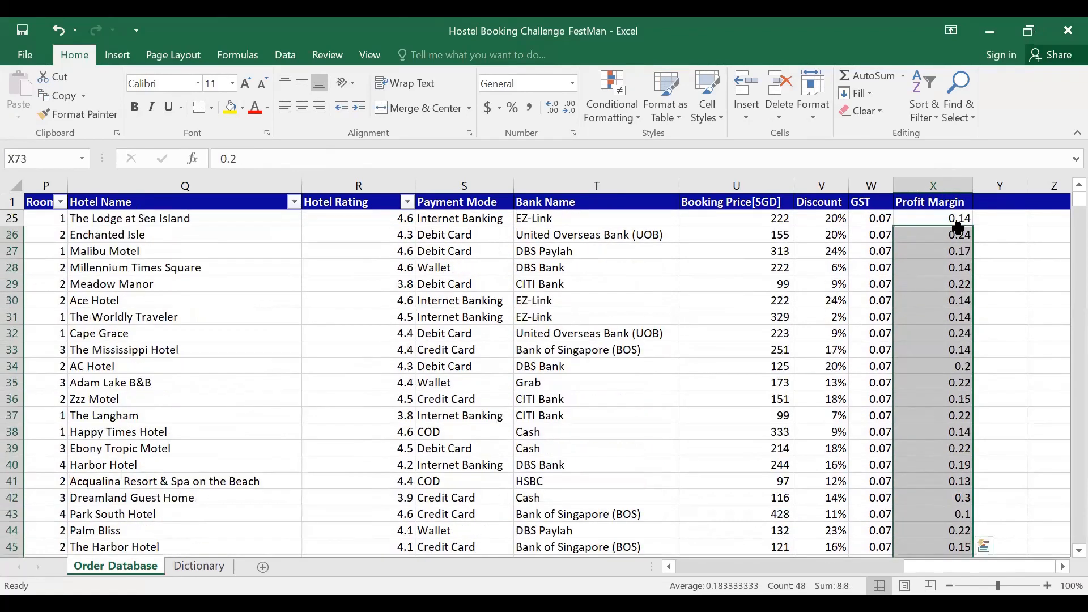
pyautogui.scroll(8, 947, 287)
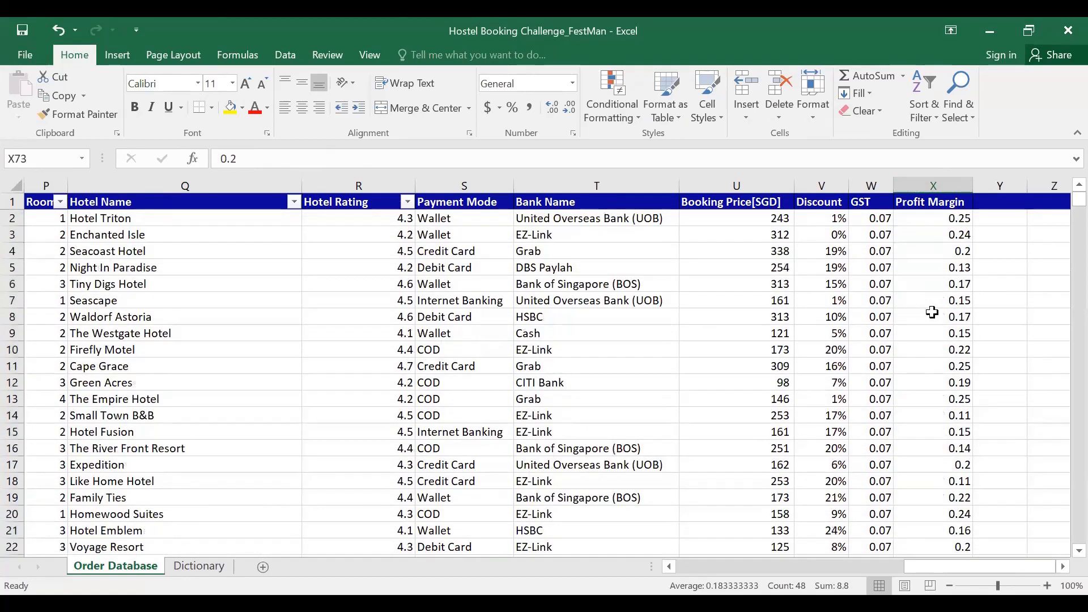
pyautogui.moveTo(938, 354); pyautogui.dragTo(939, 229)
pyautogui.click(939, 235)
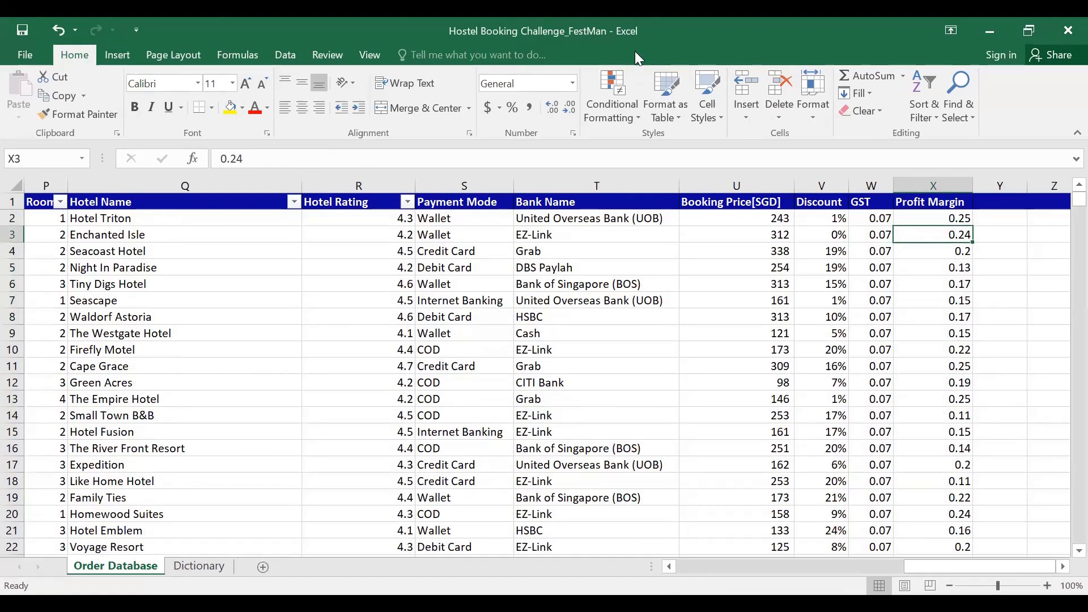
# Step: Compare the first rows of the Profit Margin column with the Booking Price[SGD] column
pyautogui.press('Down')
pyautogui.press('Down')
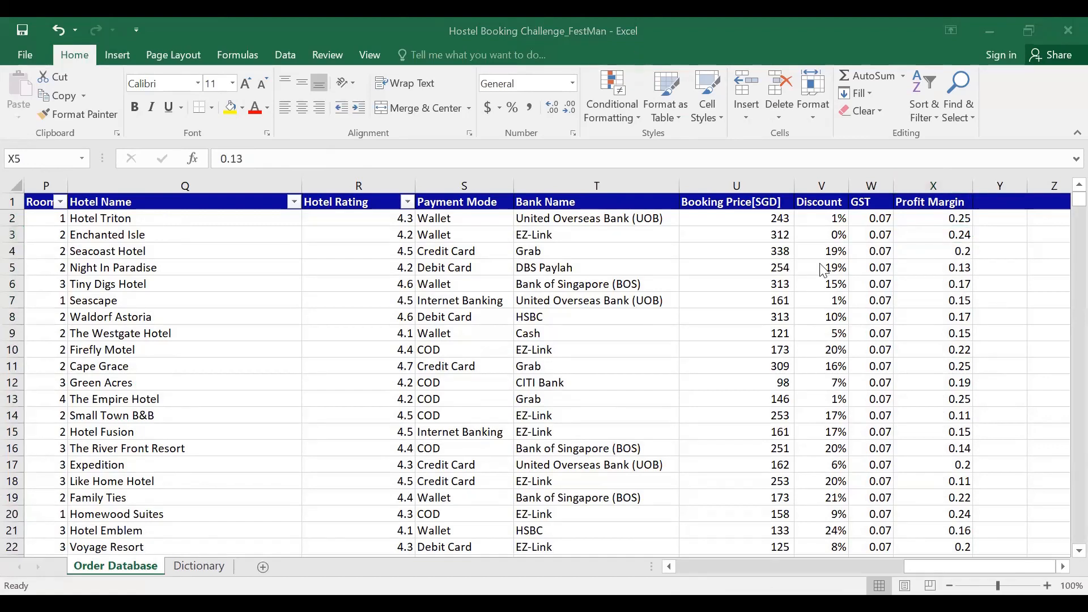
pyautogui.click(957, 225)
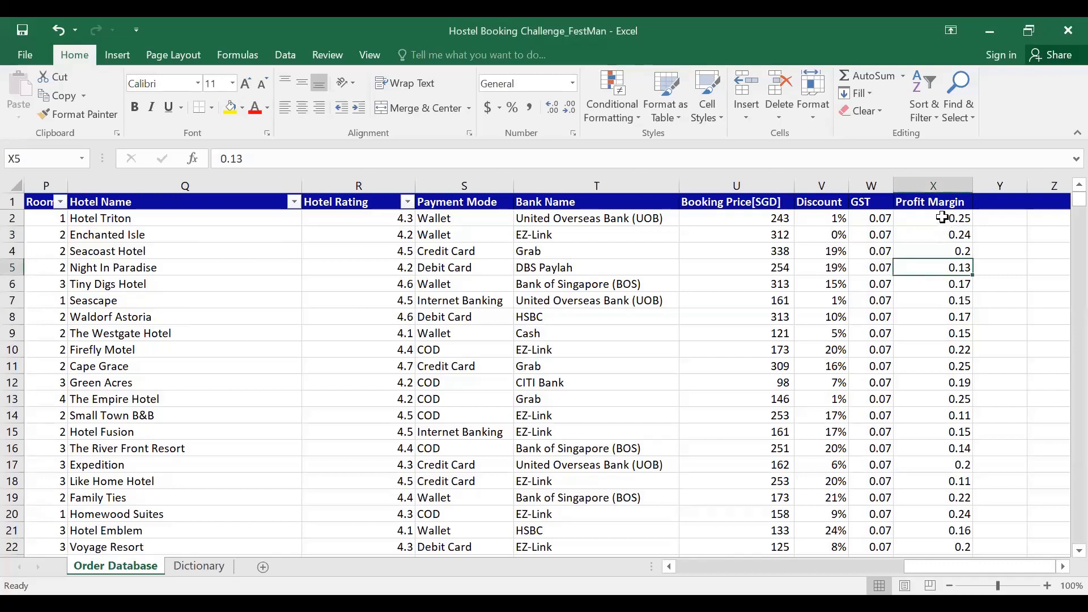
pyautogui.moveTo(942, 218); pyautogui.dragTo(941, 267)
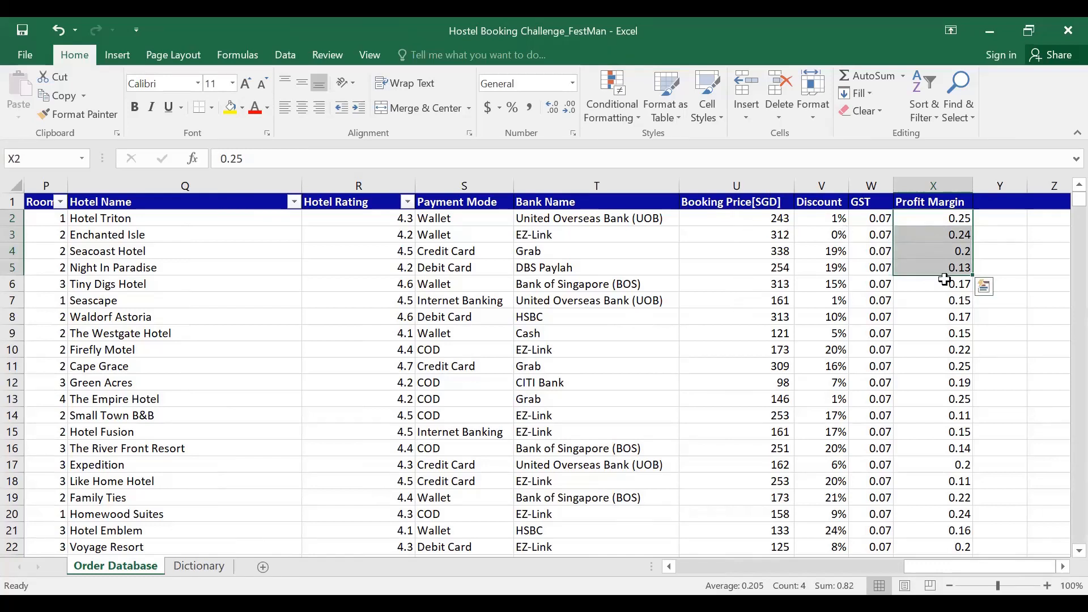
pyautogui.click(942, 220)
pyautogui.moveTo(951, 220); pyautogui.dragTo(929, 292)
pyautogui.moveTo(744, 219); pyautogui.dragTo(757, 378)
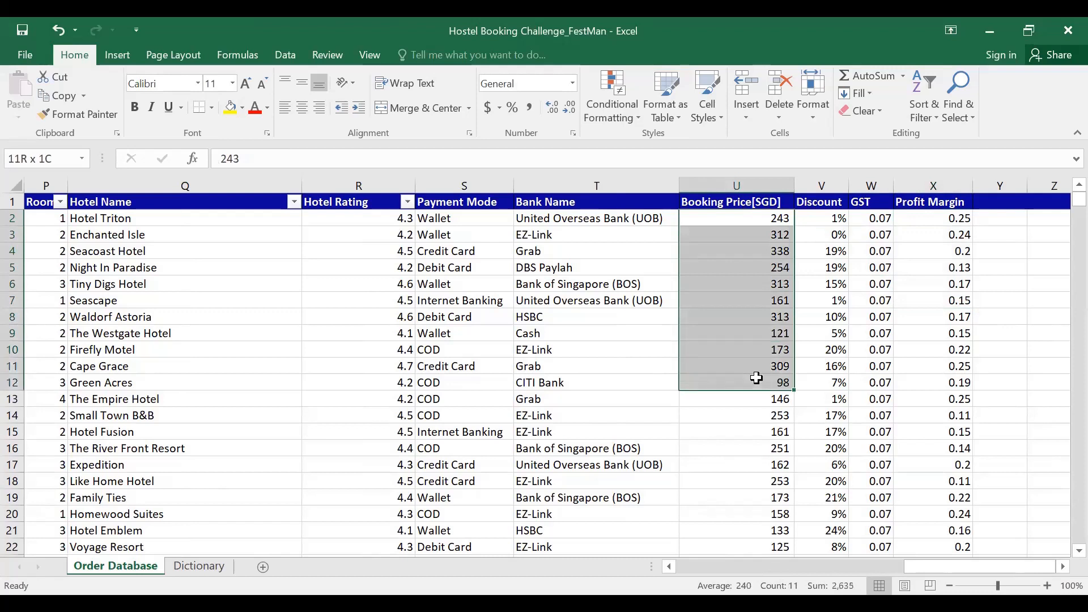
pyautogui.click(942, 222)
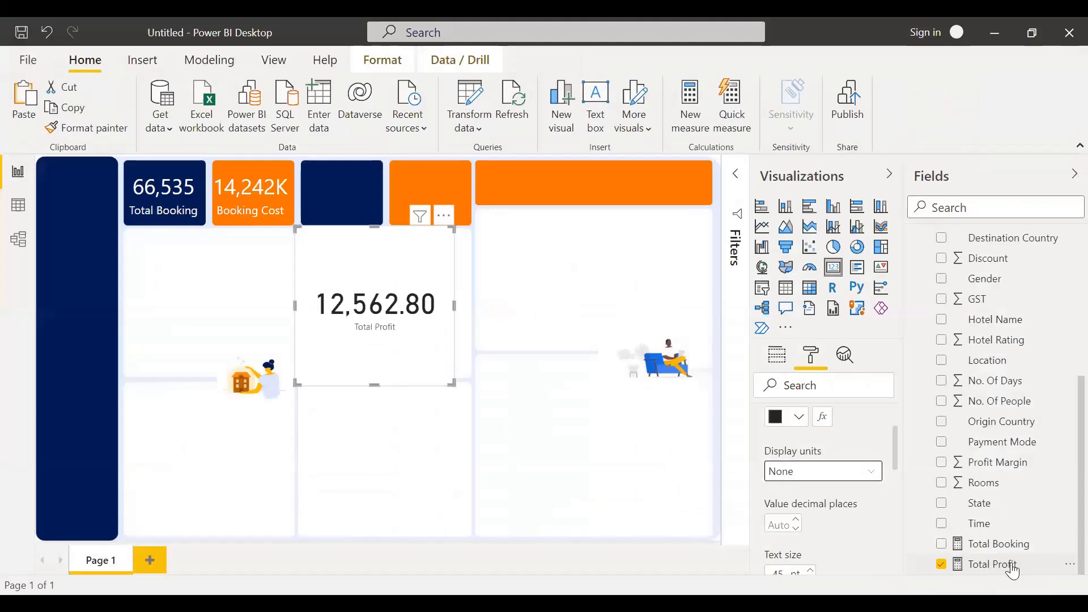
# Step: Switch back to Power BI, check the Total Profit formula, and compare Booking Price[SGD] with Profit Margin in the Order Database table data
pyautogui.click(998, 565)
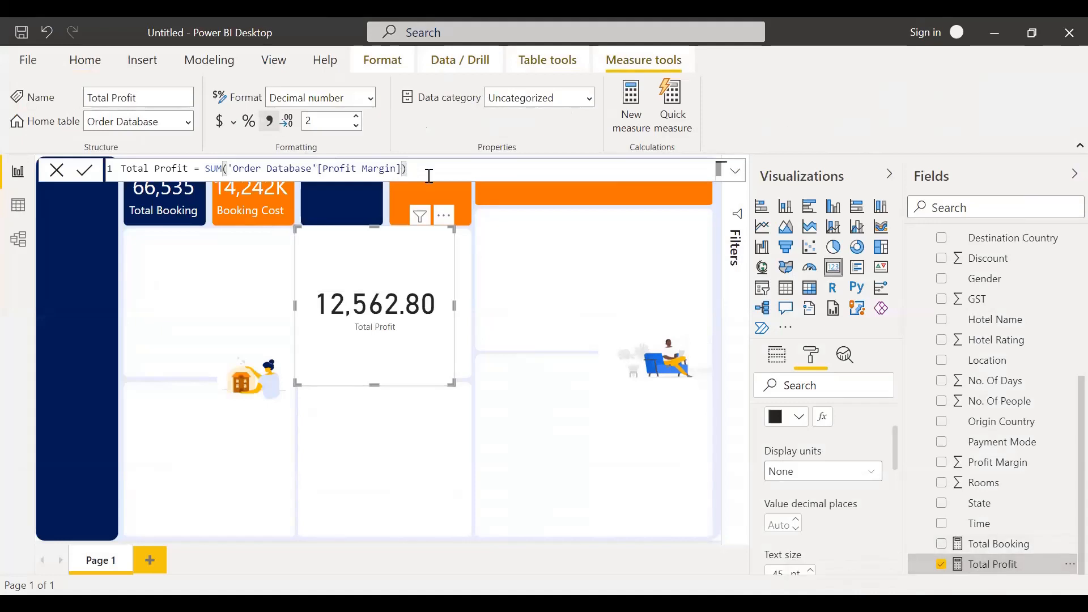
pyautogui.click(17, 215)
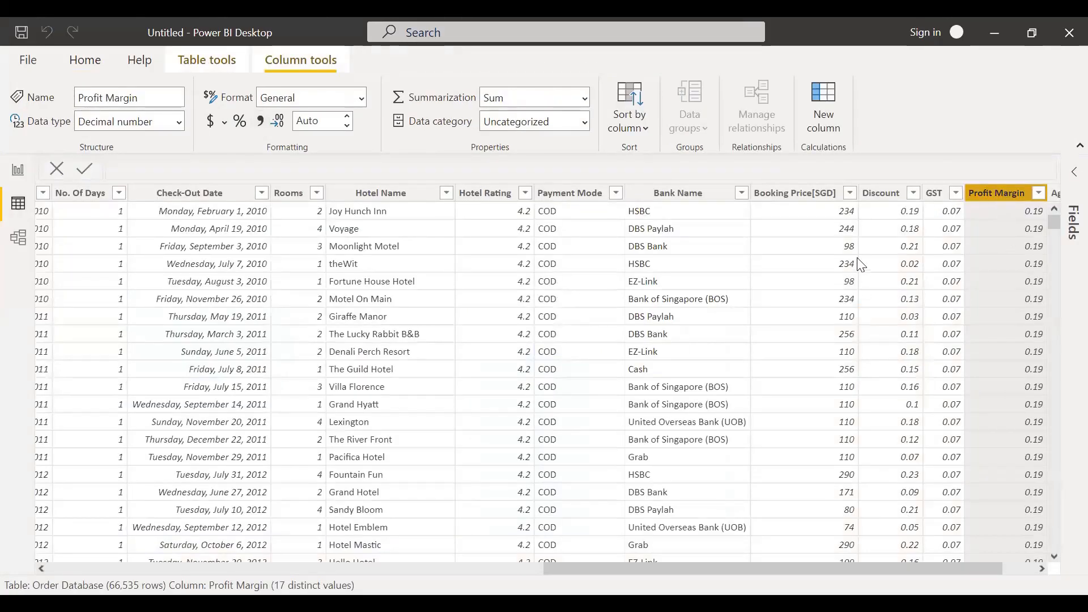
pyautogui.click(818, 197)
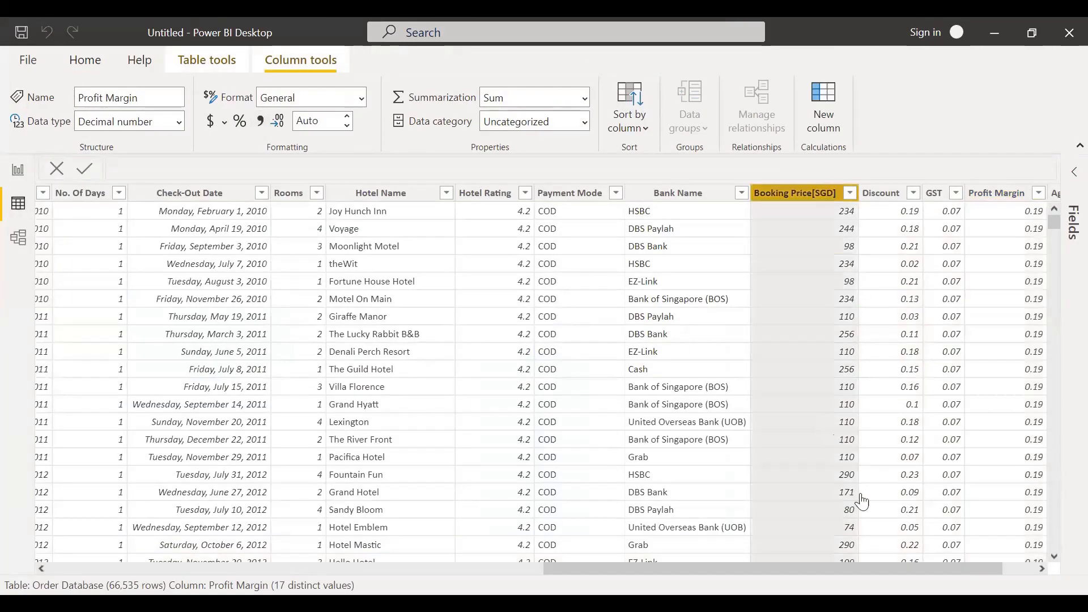
pyautogui.click(1039, 569)
pyautogui.click(1039, 568)
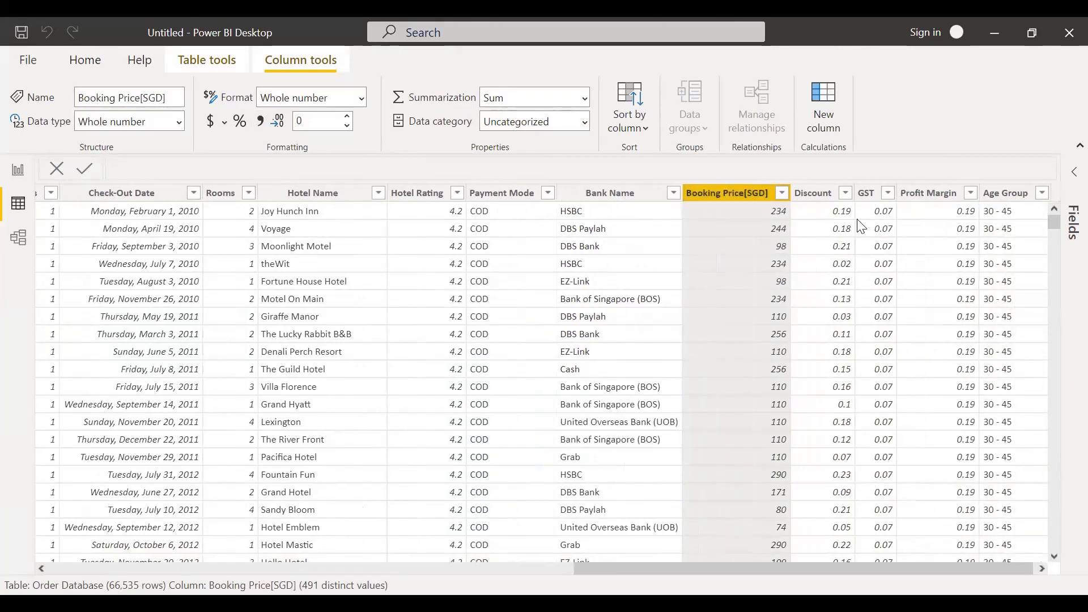
pyautogui.click(915, 218)
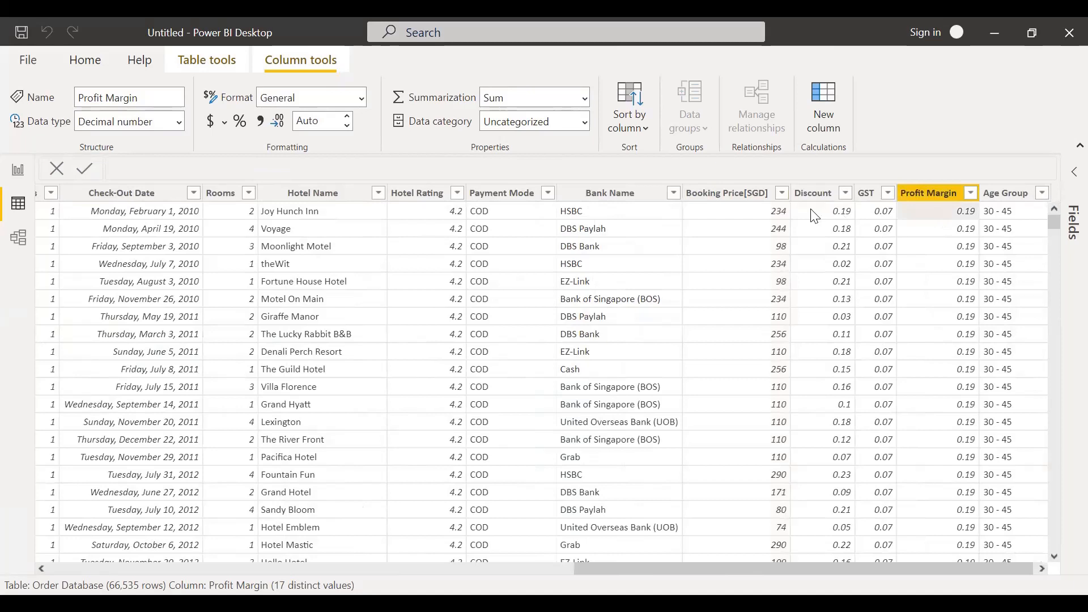
pyautogui.click(778, 217)
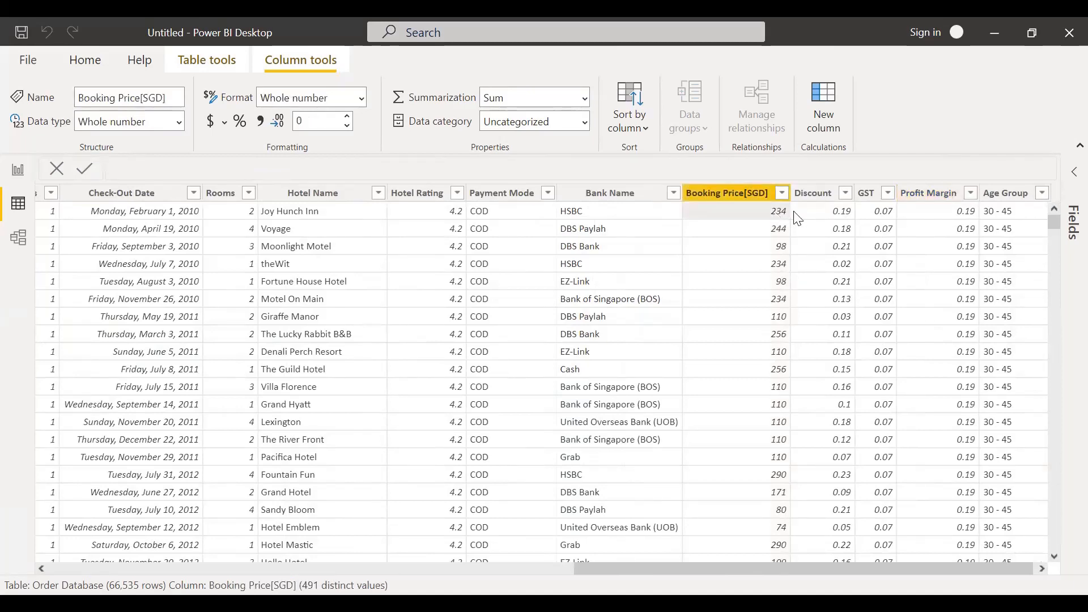
pyautogui.click(1044, 569)
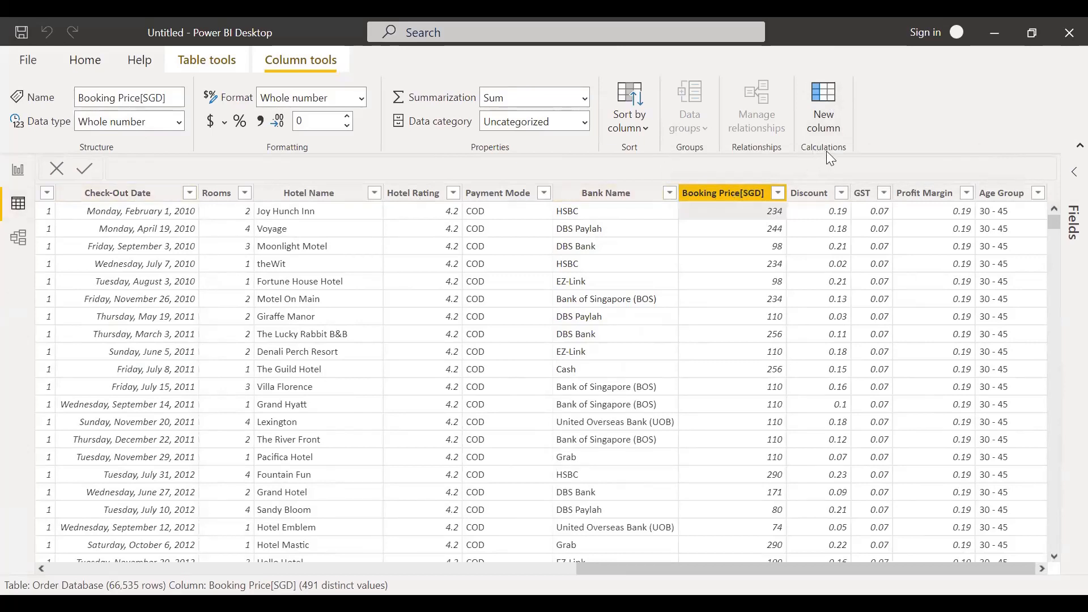
# Step: Add a calculated column to the Order Database table and name it Profit in its formula
pyautogui.click(829, 116)
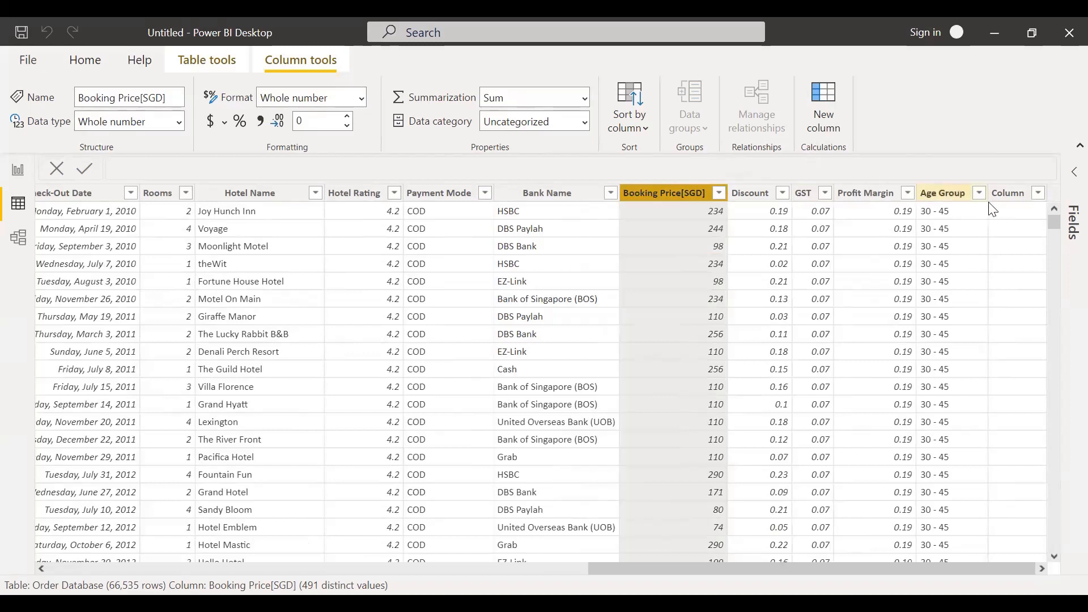
pyautogui.click(1017, 200)
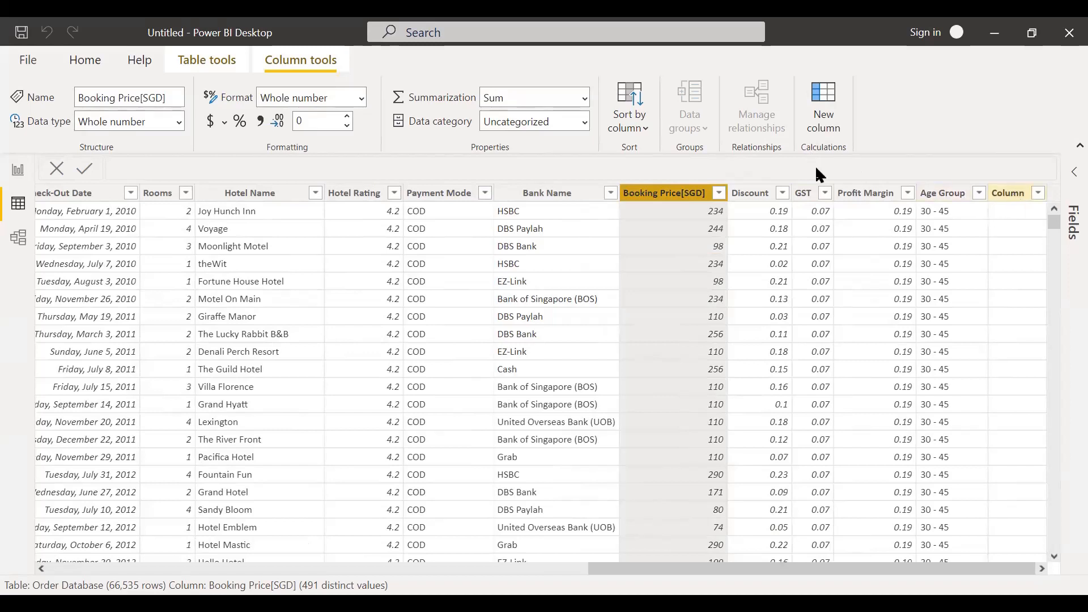
pyautogui.click(154, 168)
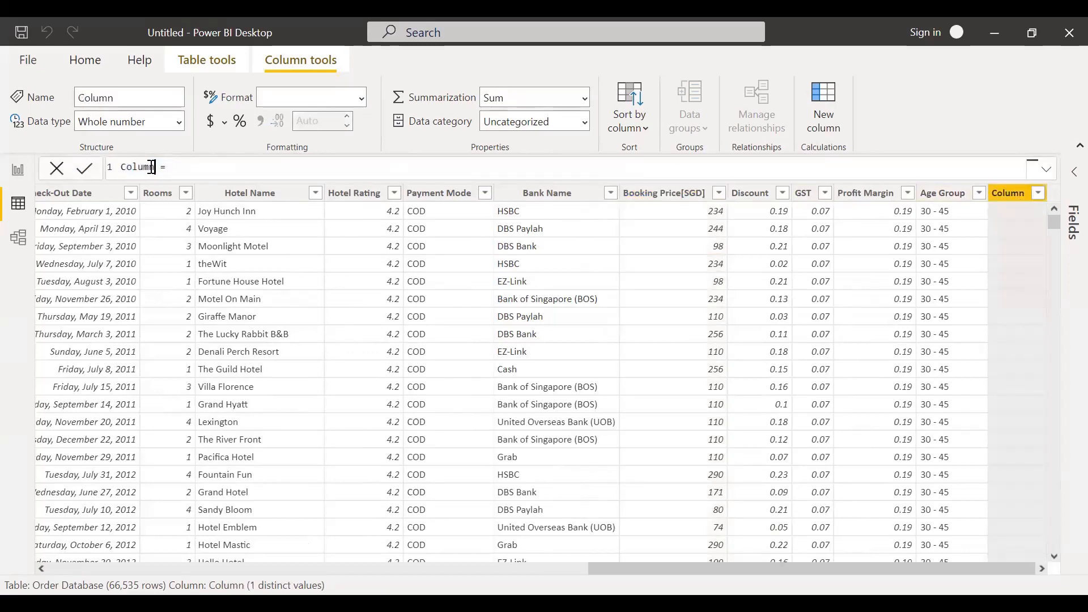
pyautogui.moveTo(154, 167); pyautogui.dragTo(118, 167)
pyautogui.write('Proit')
pyautogui.press('Left')
pyautogui.press('Left')
pyautogui.write('f')
pyautogui.click(179, 170)
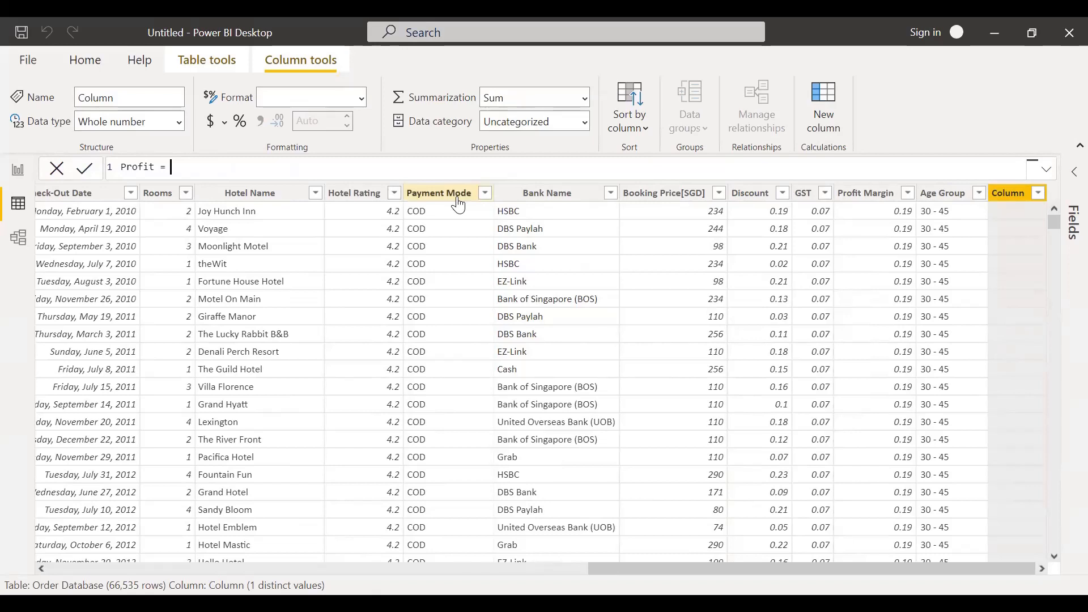
# Step: Define the Profit column as 'Order Database'[Booking Price[SGD]]] * 'Order Database'[Profit Margin] and check its first values
pyautogui.write('boo')
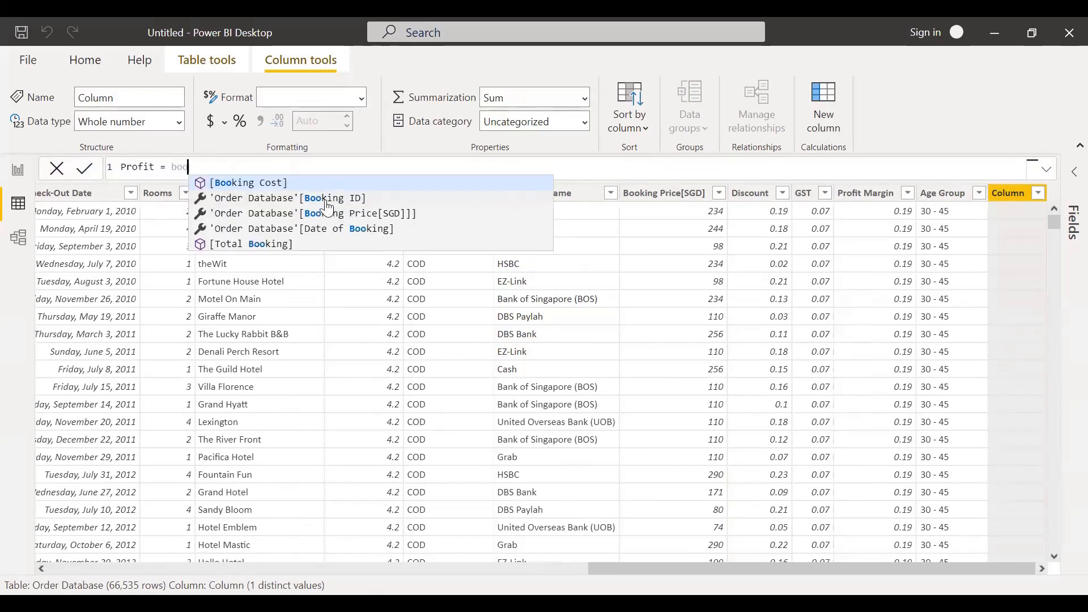
pyautogui.click(343, 219)
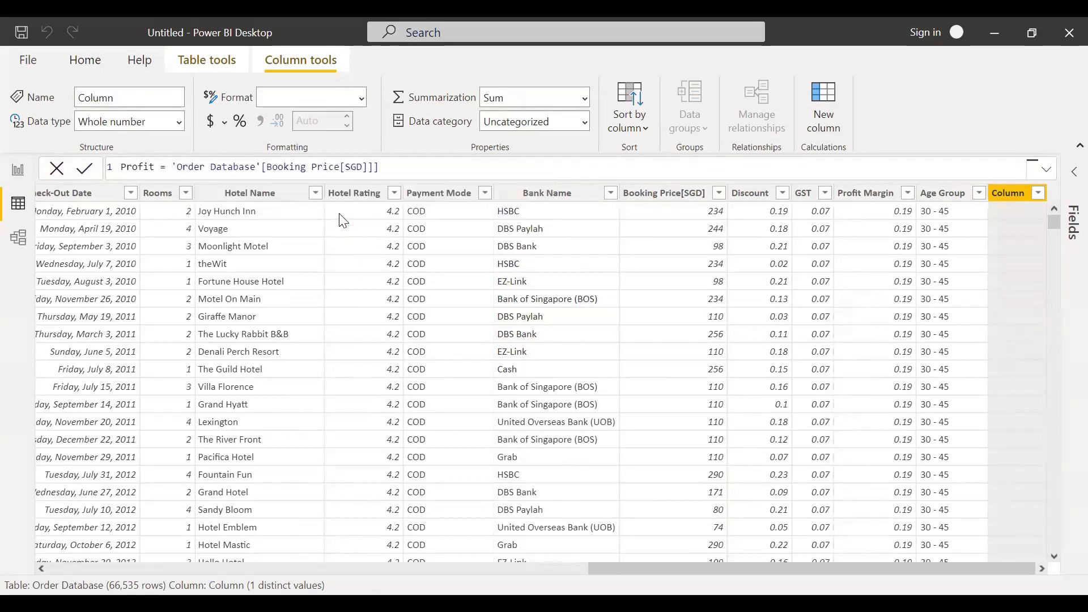
pyautogui.click(391, 166)
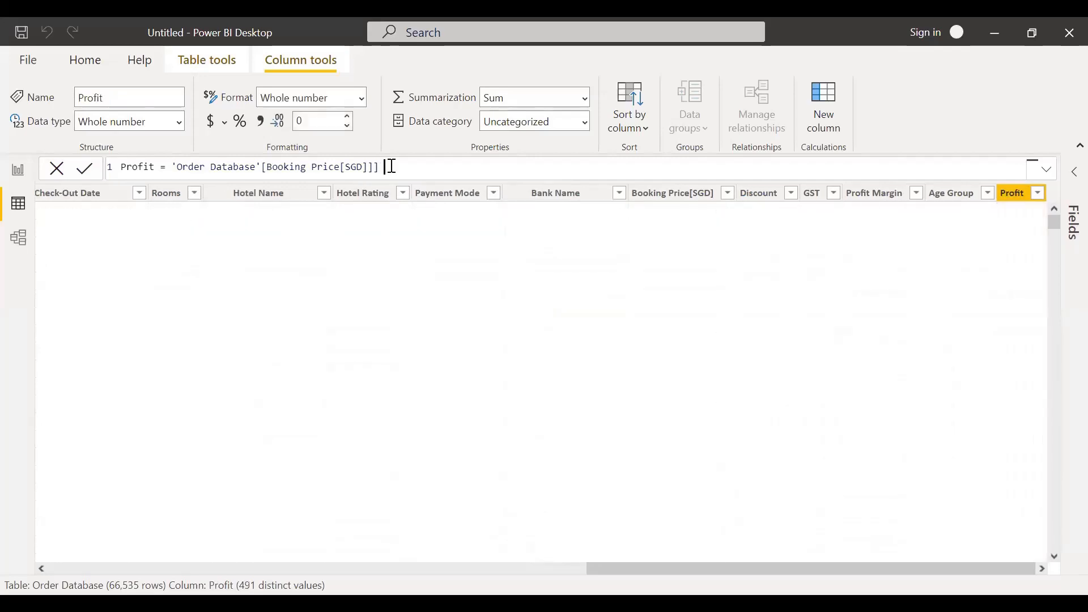
pyautogui.write('*')
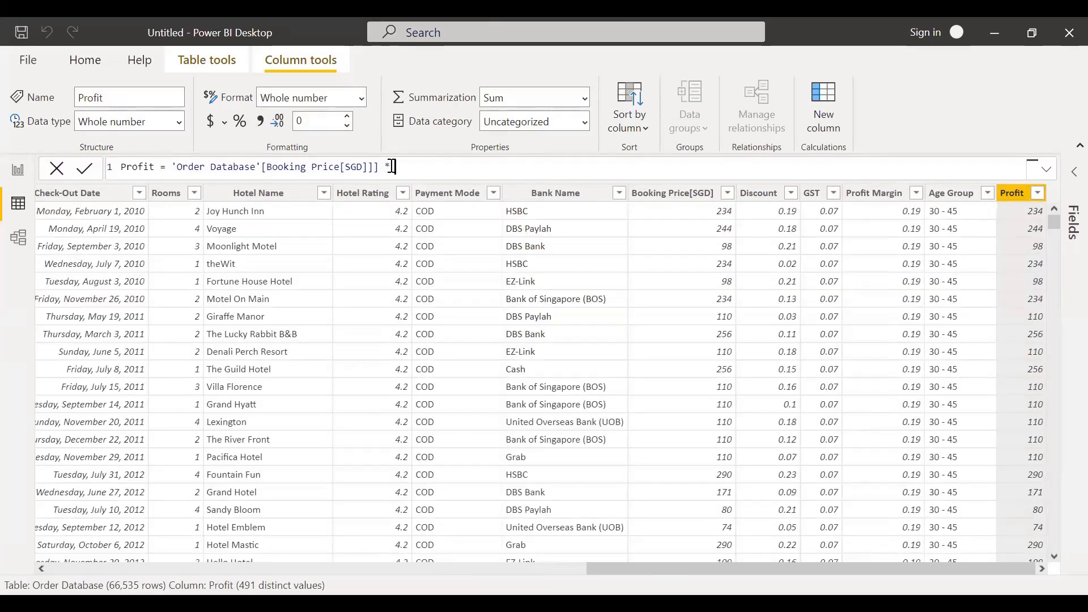
pyautogui.write('pro')
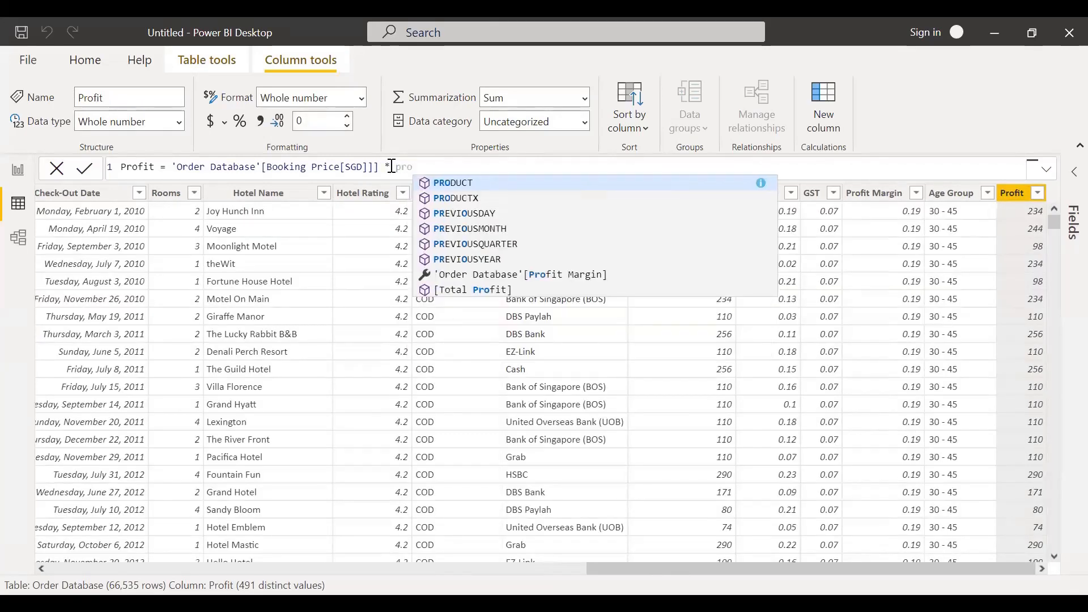
pyautogui.click(545, 275)
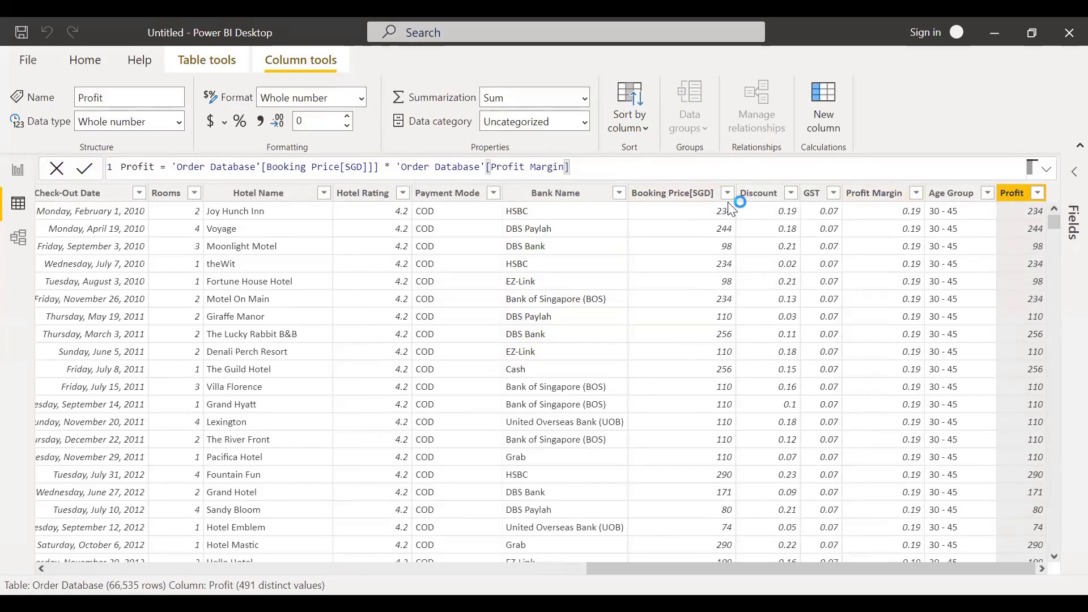
pyautogui.press('Return')
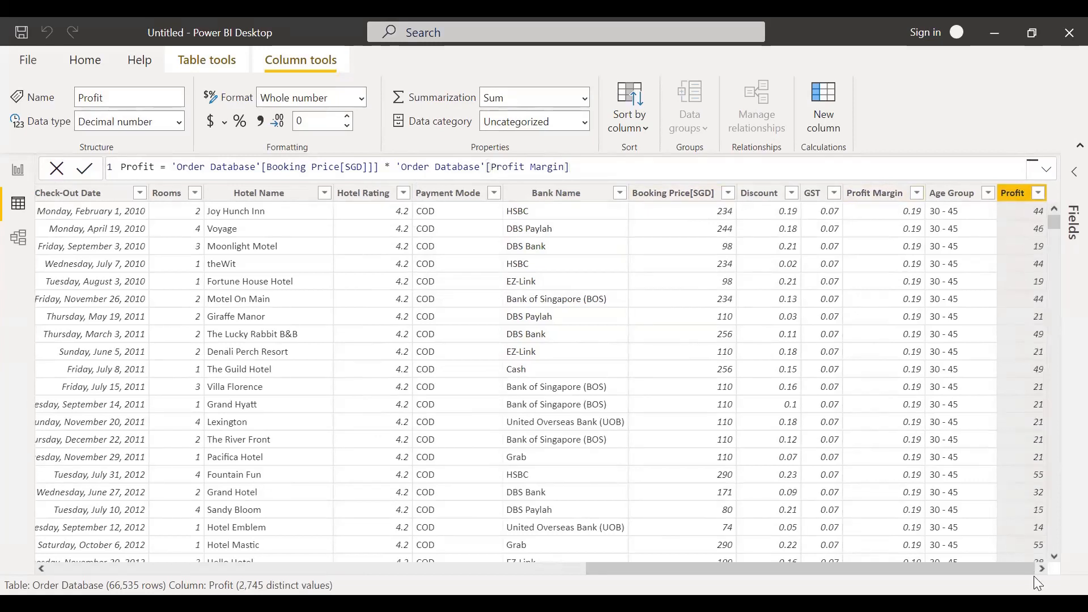
pyautogui.click(1035, 228)
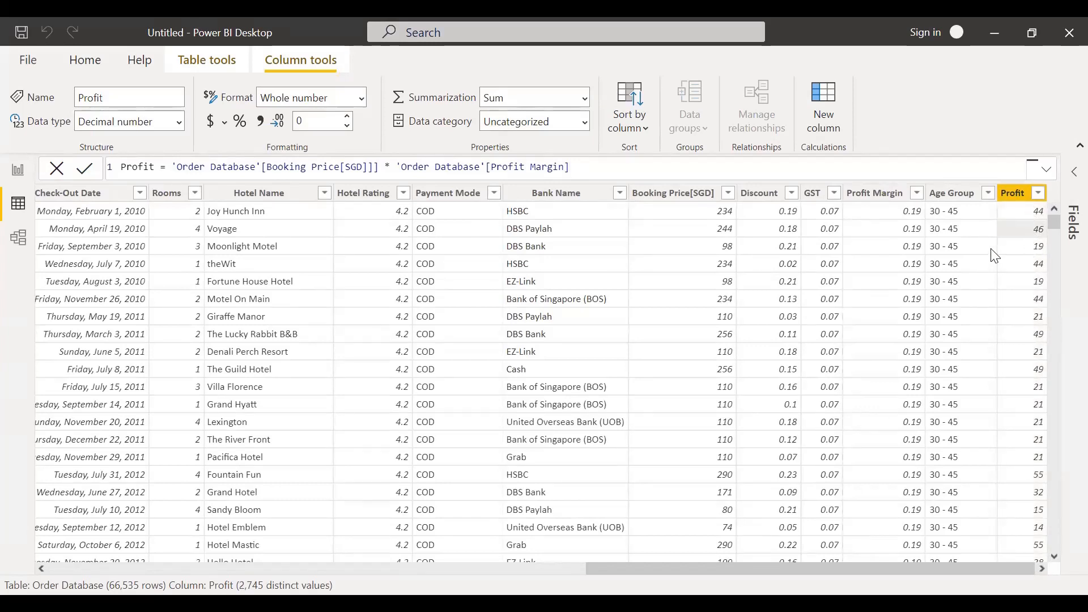
# Step: Return to the report and change the Total Profit measure's formula to SUM('Order Database'[Profit])
pyautogui.click(14, 177)
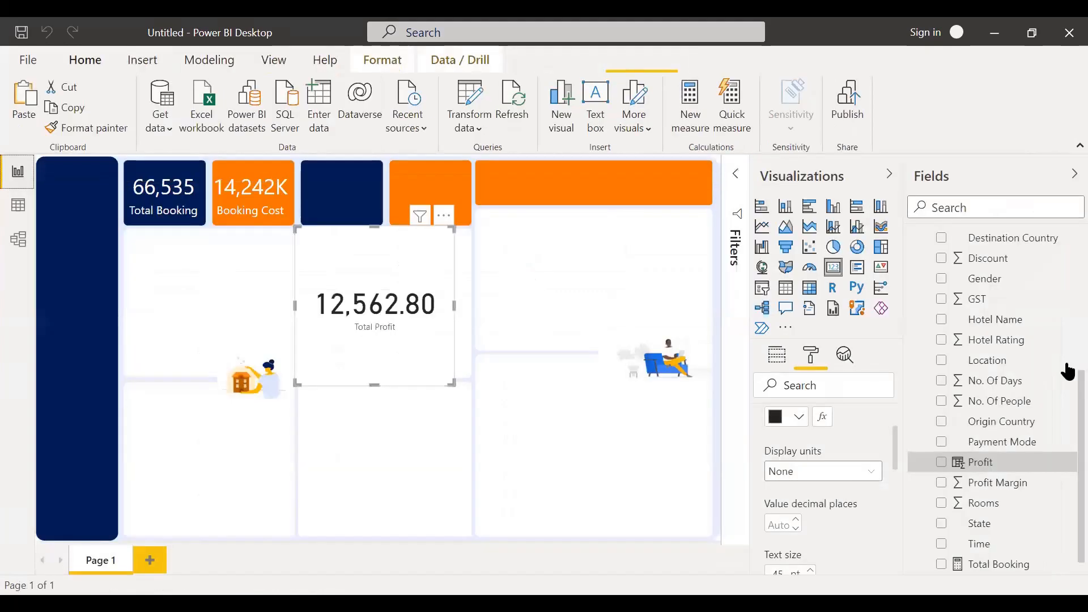
pyautogui.scroll(-1, 1016, 499)
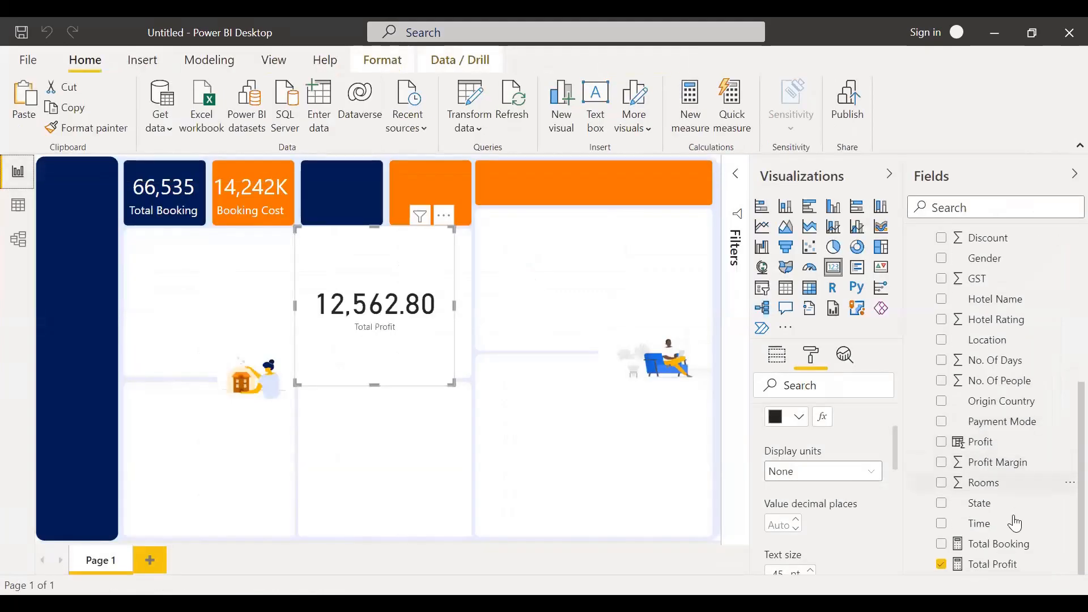
pyautogui.click(1006, 566)
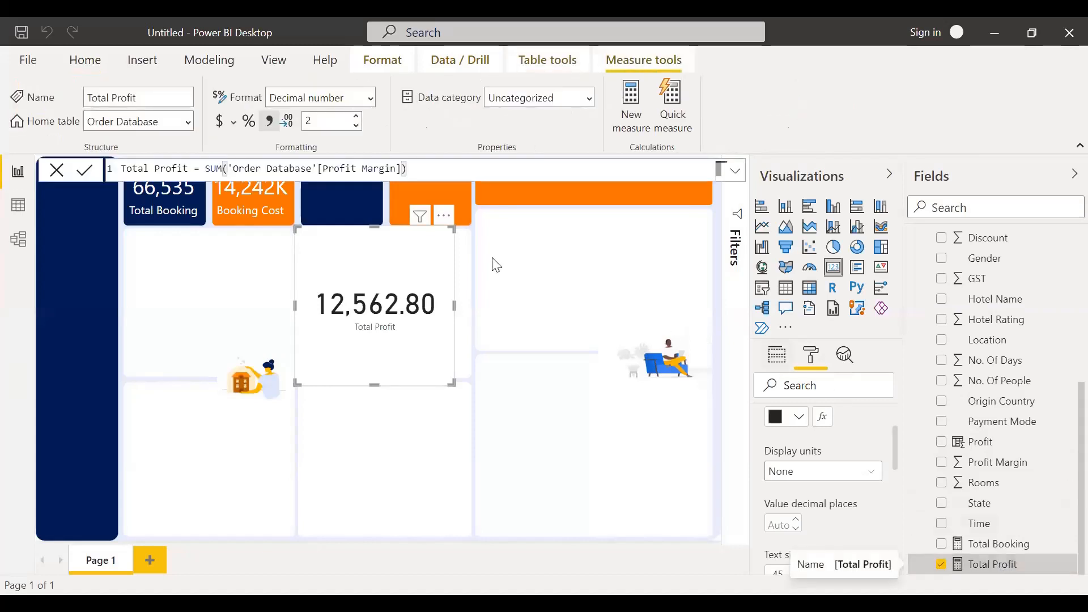
pyautogui.click(403, 173)
pyautogui.press('BackSpace')
pyautogui.press('BackSpace')
pyautogui.press('BackSpace')
pyautogui.press('BackSpace')
pyautogui.press('BackSpace')
pyautogui.press('BackSpace')
pyautogui.press('BackSpace')
pyautogui.press('BackSpace')
pyautogui.press('BackSpace')
pyautogui.press('BackSpace')
pyautogui.press('BackSpace')
pyautogui.press('BackSpace')
pyautogui.press('BackSpace')
pyautogui.press('BackSpace')
pyautogui.press('BackSpace')
pyautogui.press('BackSpace')
pyautogui.press('BackSpace')
pyautogui.press('BackSpace')
pyautogui.press('BackSpace')
pyautogui.press('BackSpace')
pyautogui.press('BackSpace')
pyautogui.press('BackSpace')
pyautogui.press('BackSpace')
pyautogui.press('BackSpace')
pyautogui.press('BackSpace')
pyautogui.press('BackSpace')
pyautogui.press('BackSpace')
pyautogui.press('BackSpace')
pyautogui.press('BackSpace')
pyautogui.press('BackSpace')
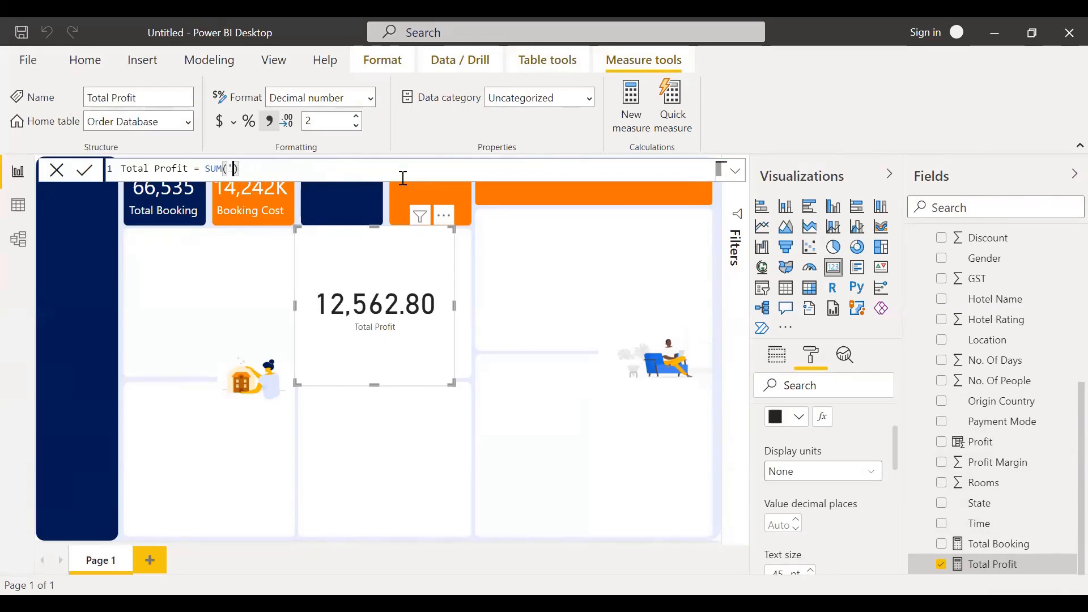
pyautogui.write('f')
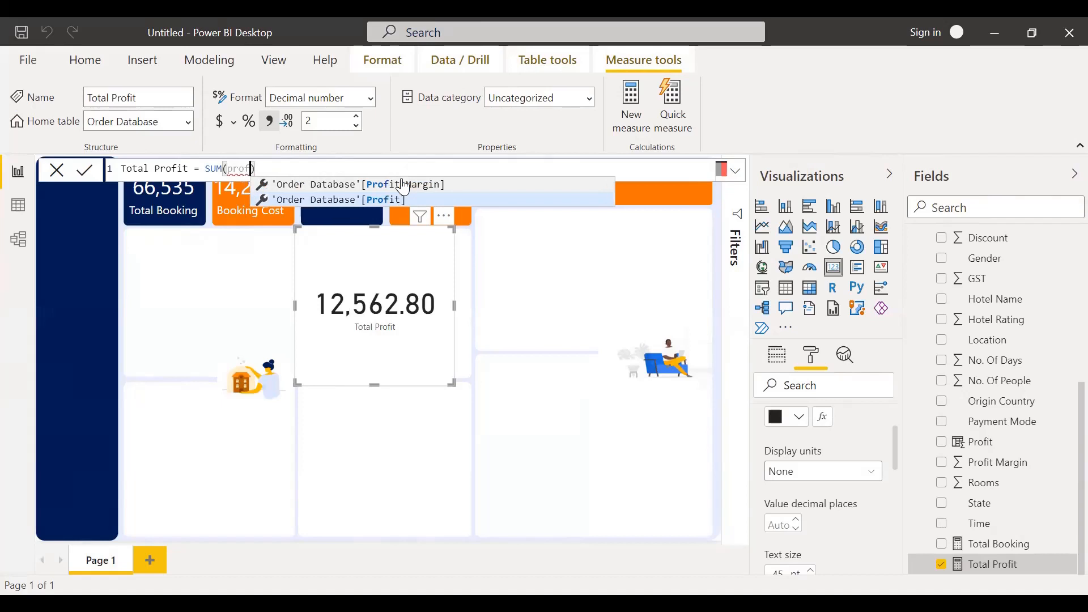
pyautogui.click(357, 200)
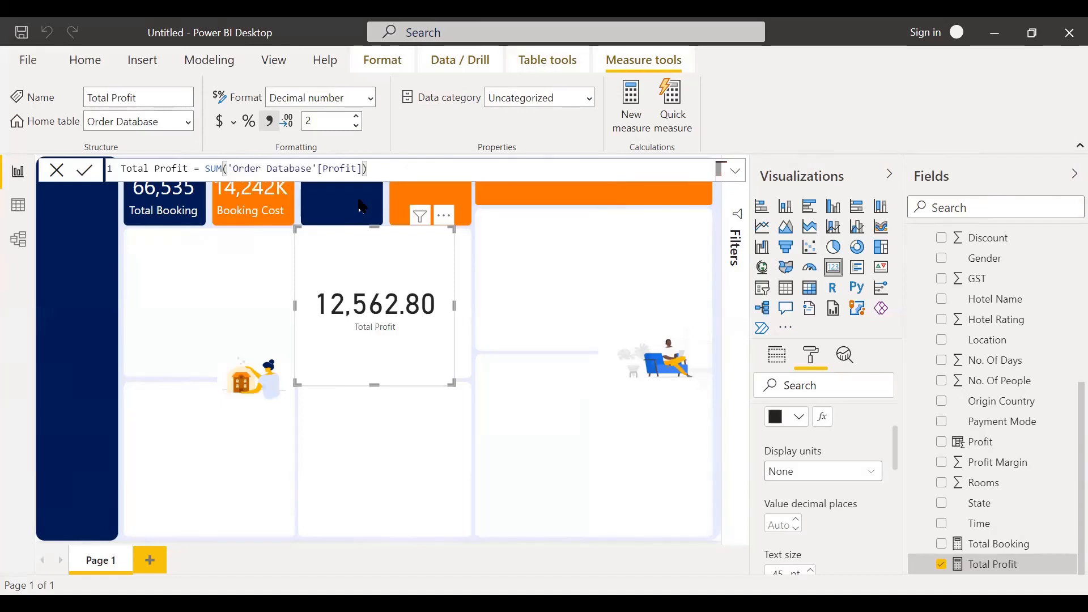
pyautogui.press('Return')
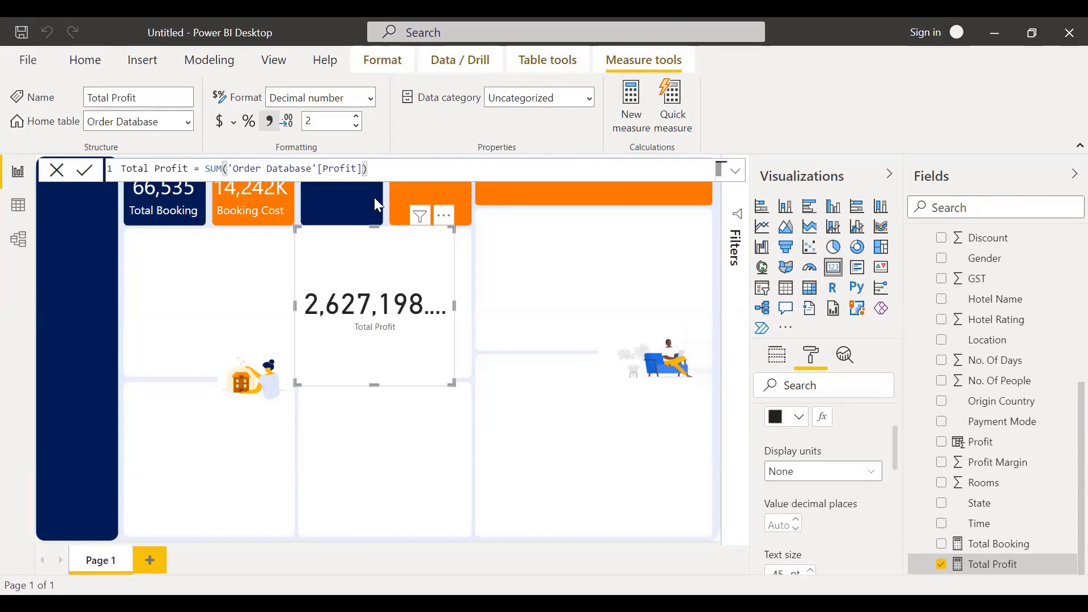
# Step: Widen the unformatted Total Profit card to fit its full value and move it lower on the report page
pyautogui.moveTo(453, 383); pyautogui.dragTo(508, 363)
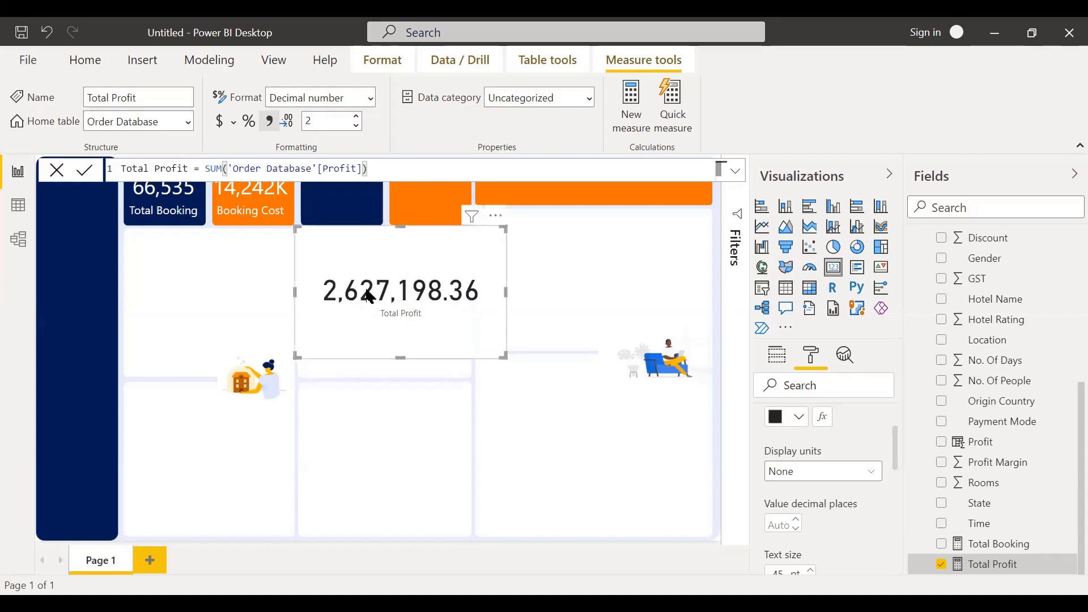
pyautogui.moveTo(410, 291); pyautogui.dragTo(324, 359)
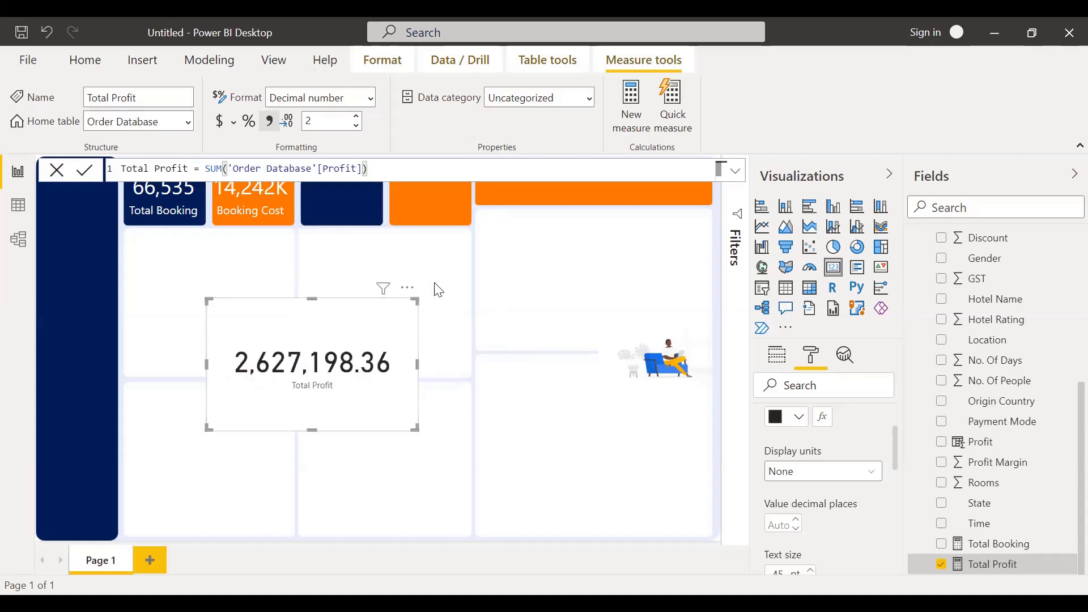
# Step: Duplicate the Booking Cost card onto the empty dark blue tile and replace the copy's field with Total Profit
pyautogui.click(239, 203)
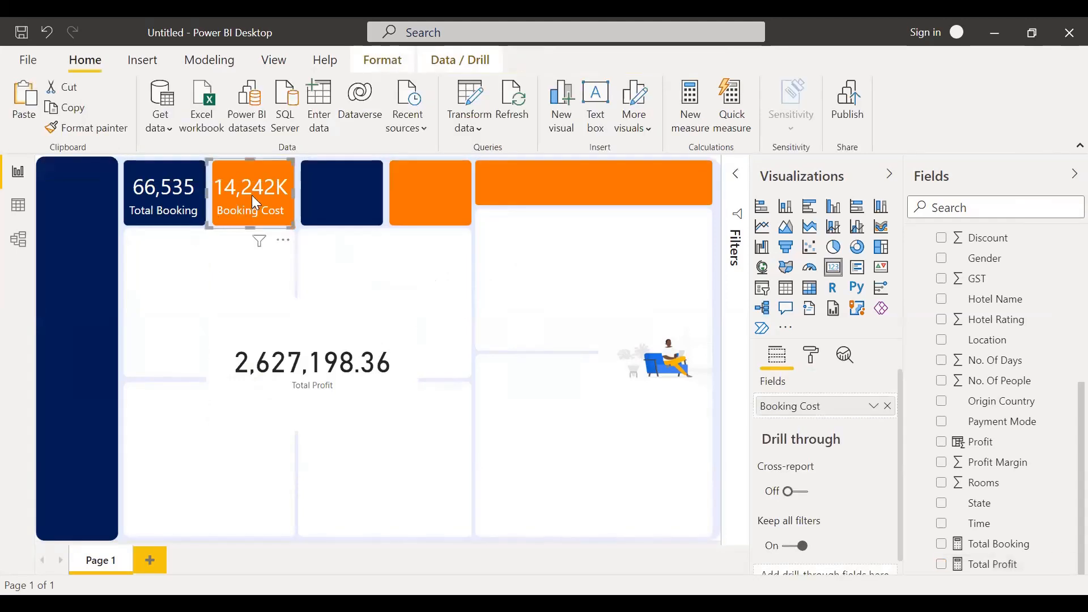
pyautogui.moveTo(253, 196); pyautogui.dragTo(268, 200)
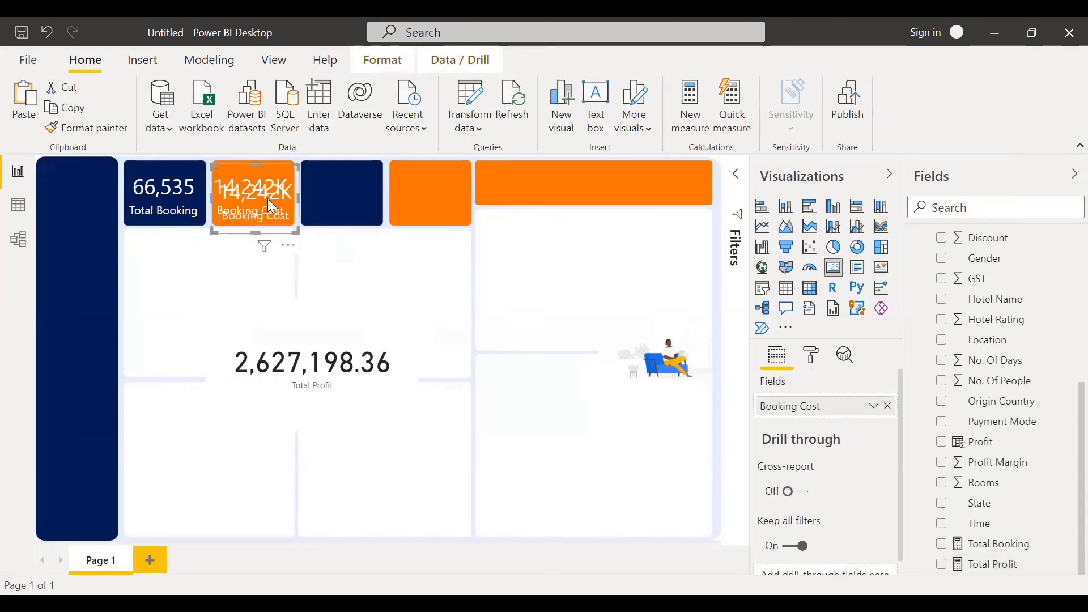
pyautogui.moveTo(340, 198); pyautogui.dragTo(355, 192)
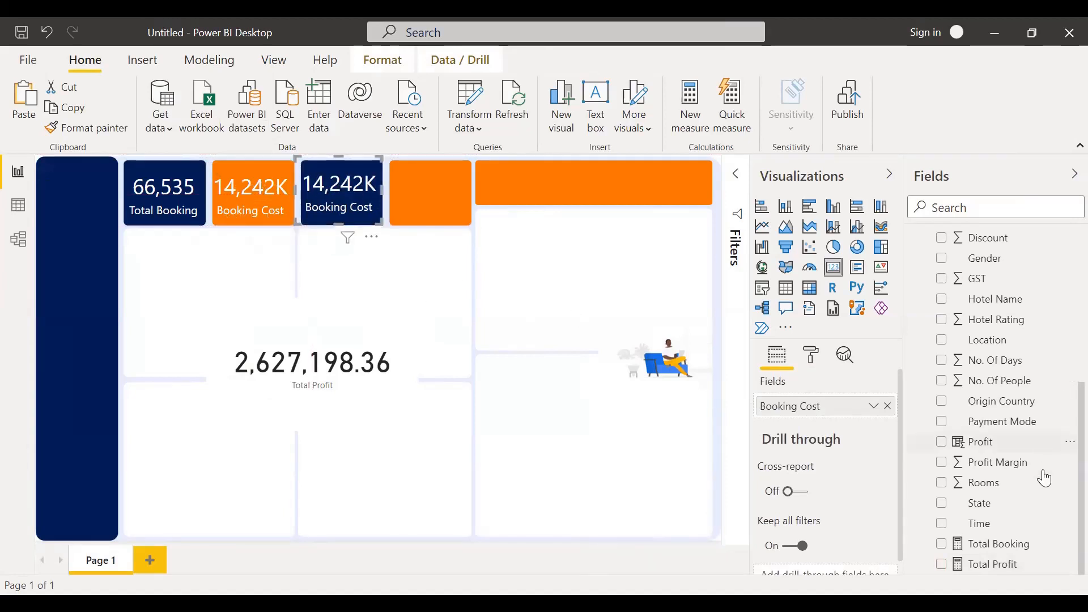
pyautogui.moveTo(1004, 554); pyautogui.dragTo(802, 407)
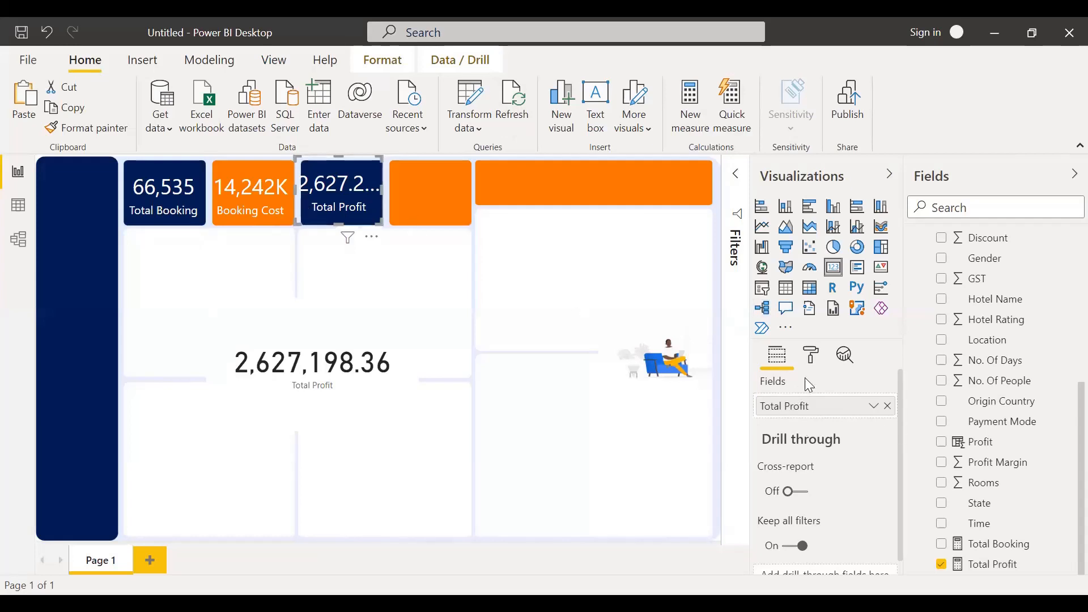
# Step: Widen the new Total Profit card, set its data label to 0 decimal places, and centre it on the dark blue tile
pyautogui.click(812, 358)
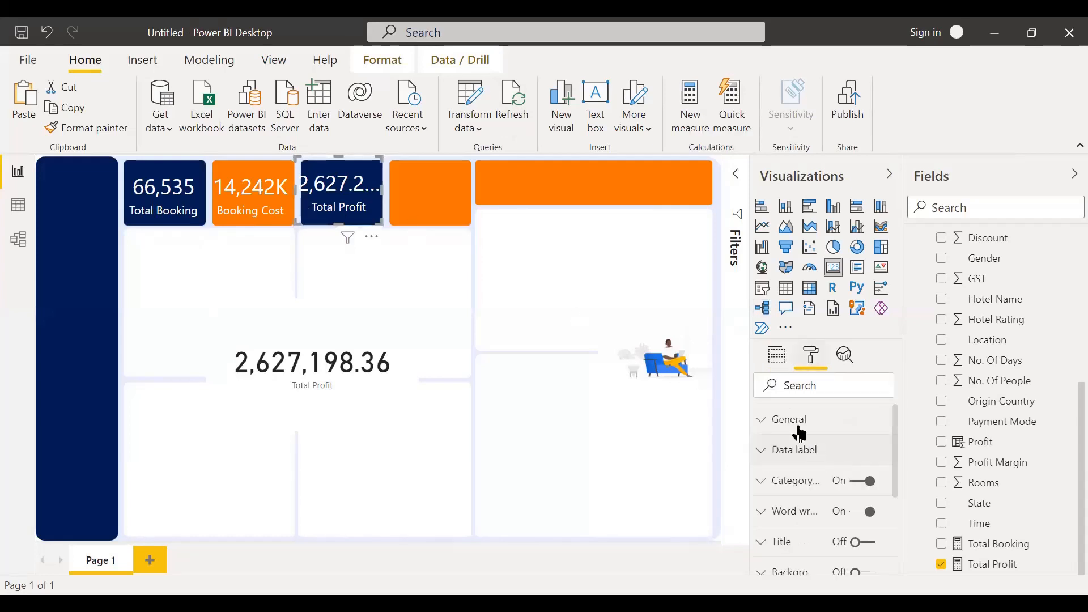
pyautogui.click(805, 462)
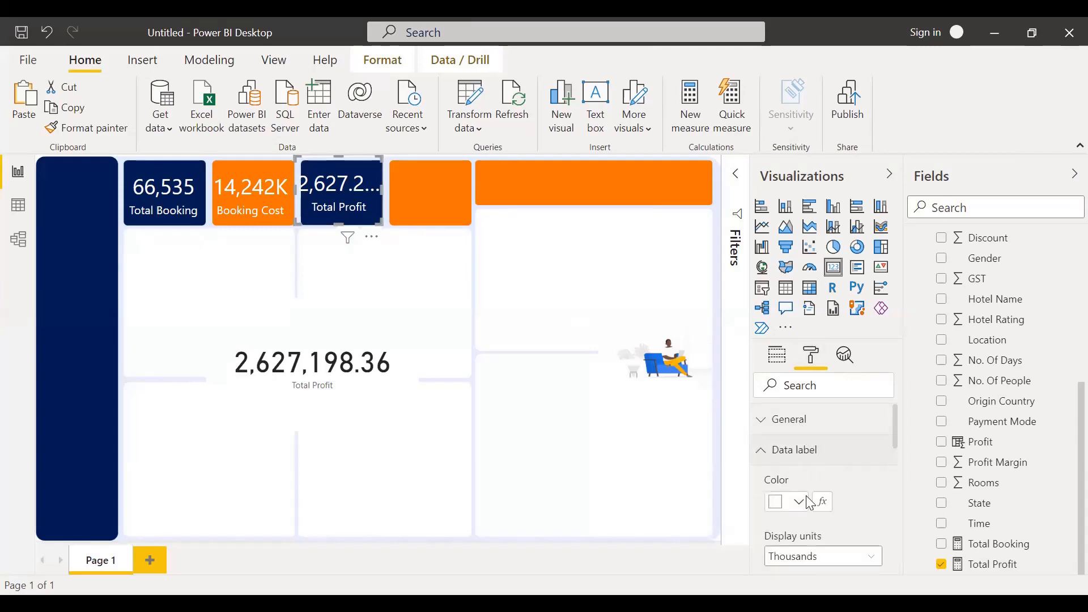
pyautogui.scroll(-2, 821, 505)
pyautogui.click(817, 481)
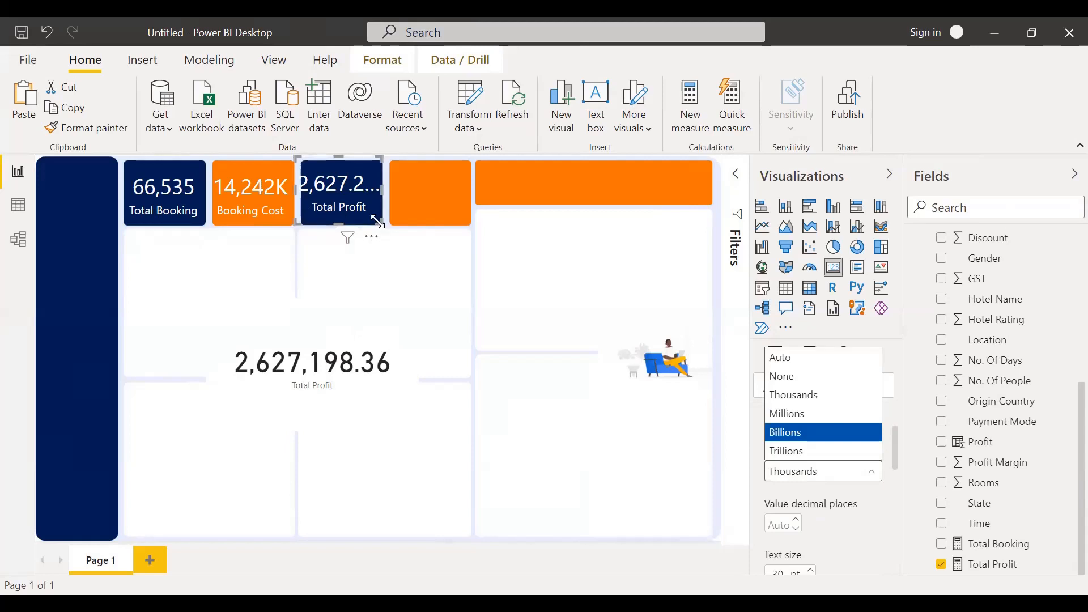
pyautogui.moveTo(383, 226); pyautogui.dragTo(406, 227)
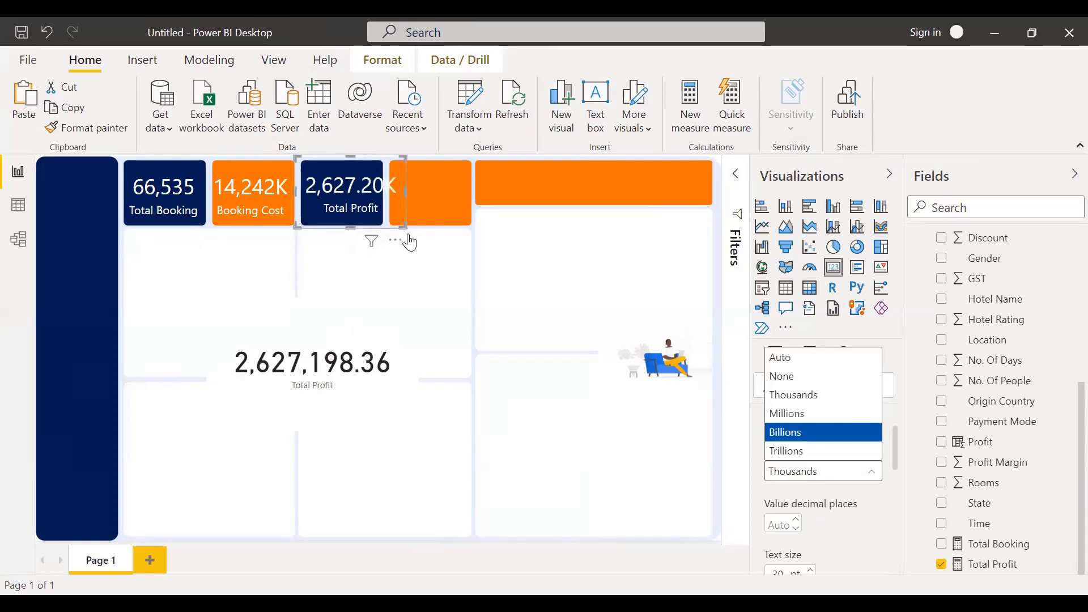
pyautogui.click(840, 528)
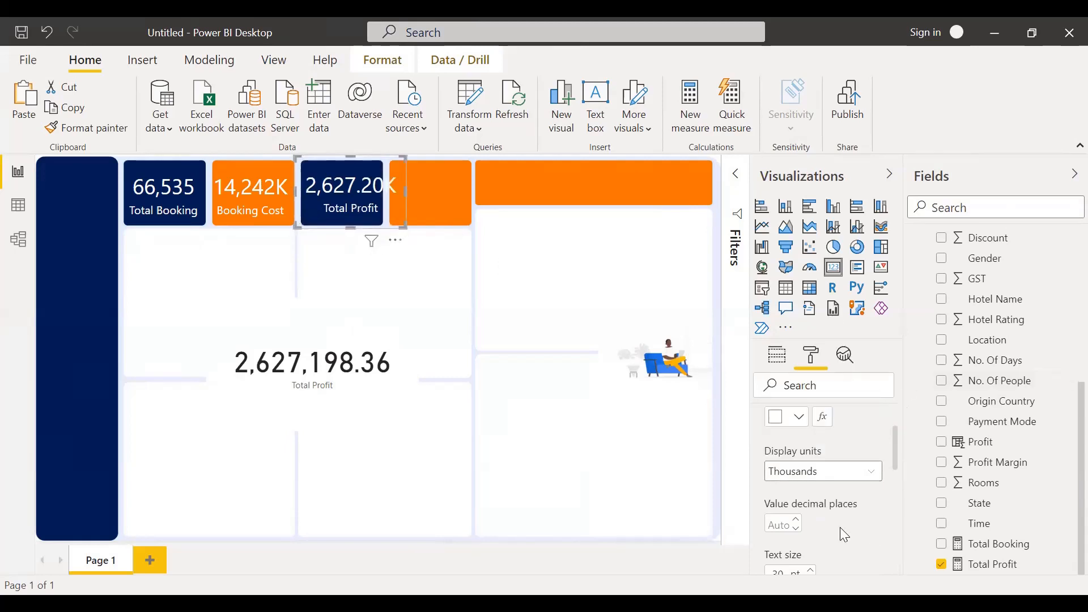
pyautogui.scroll(-3, 795, 462)
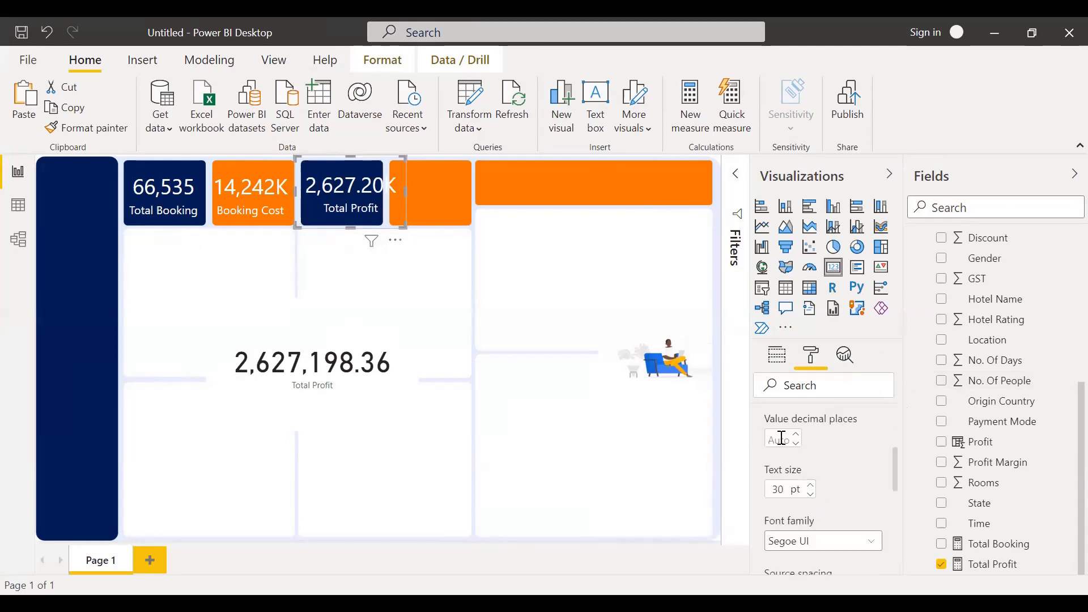
pyautogui.click(783, 438)
pyautogui.write('0')
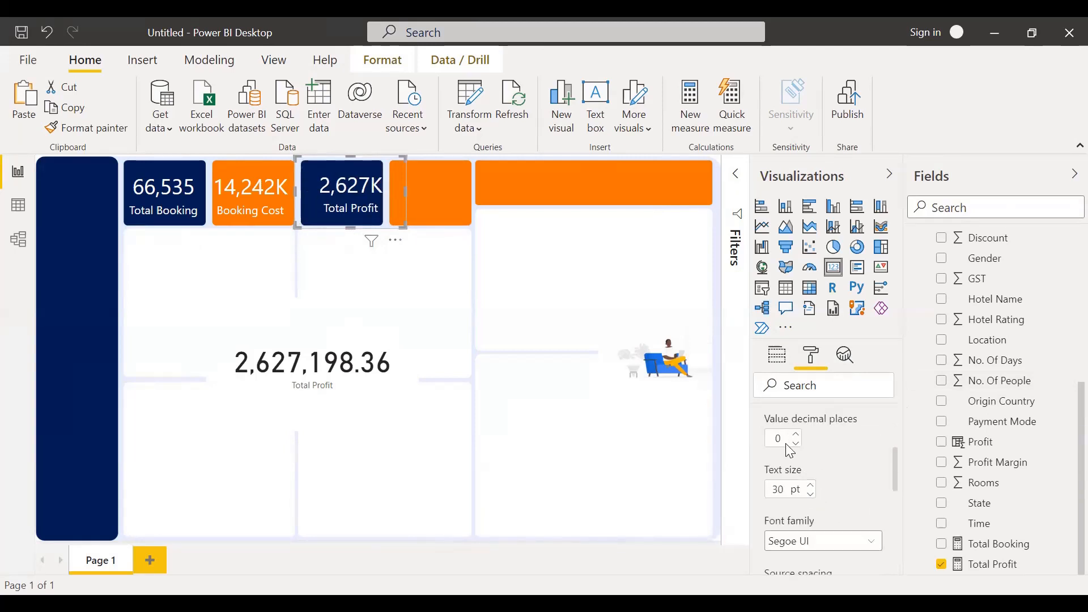
pyautogui.moveTo(365, 197); pyautogui.dragTo(355, 195)
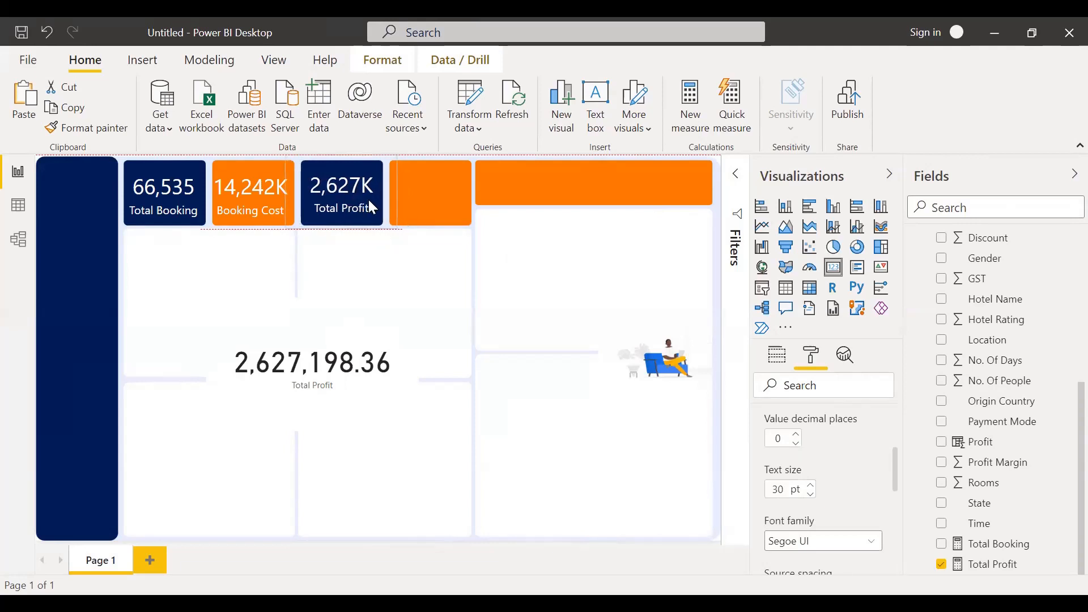
# Step: Create a new measure named Total profit try and begin its formula with the SUM function
pyautogui.click(439, 211)
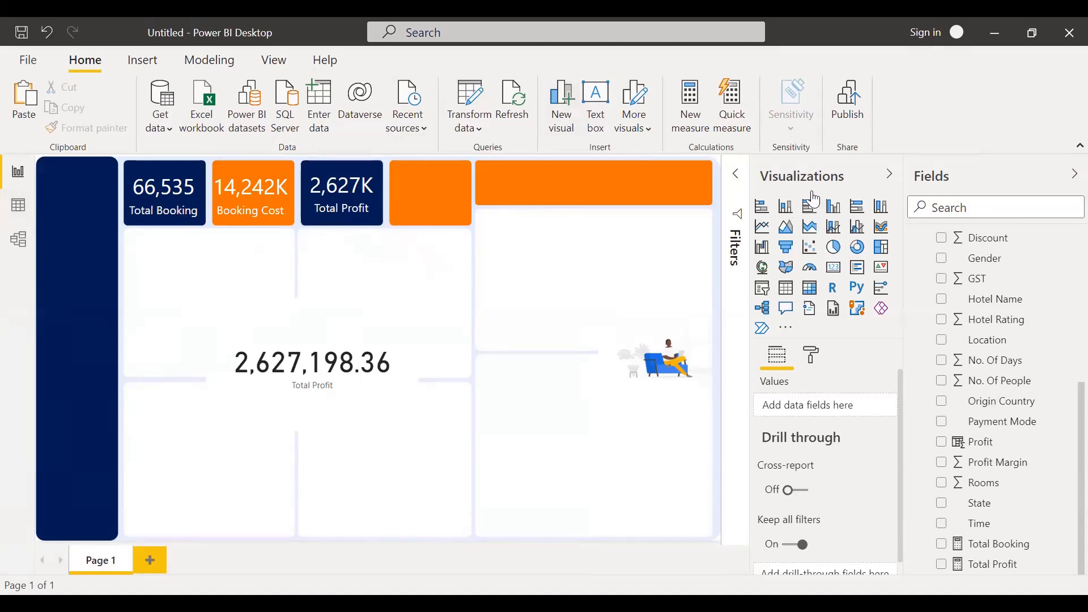
pyautogui.click(693, 107)
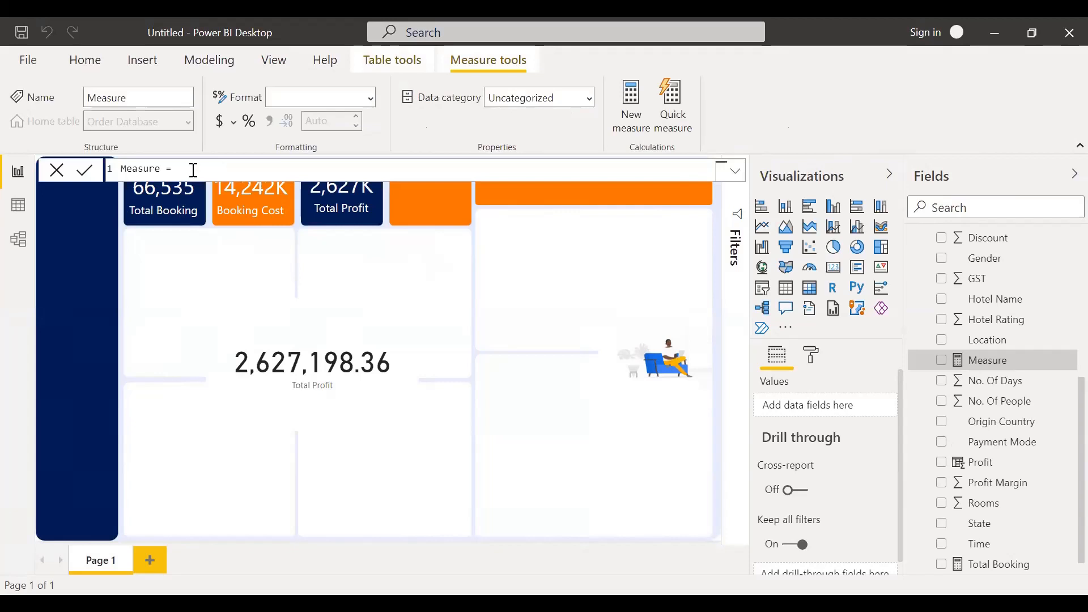
pyautogui.moveTo(194, 170); pyautogui.dragTo(118, 166)
pyautogui.write('Total profit try = sum')
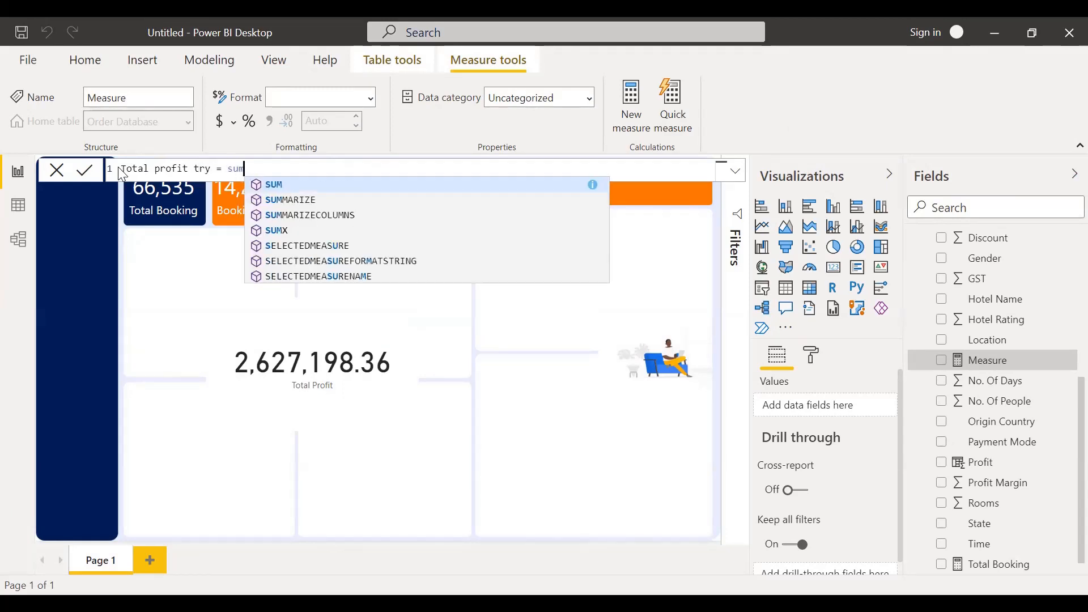
pyautogui.press('Tab')
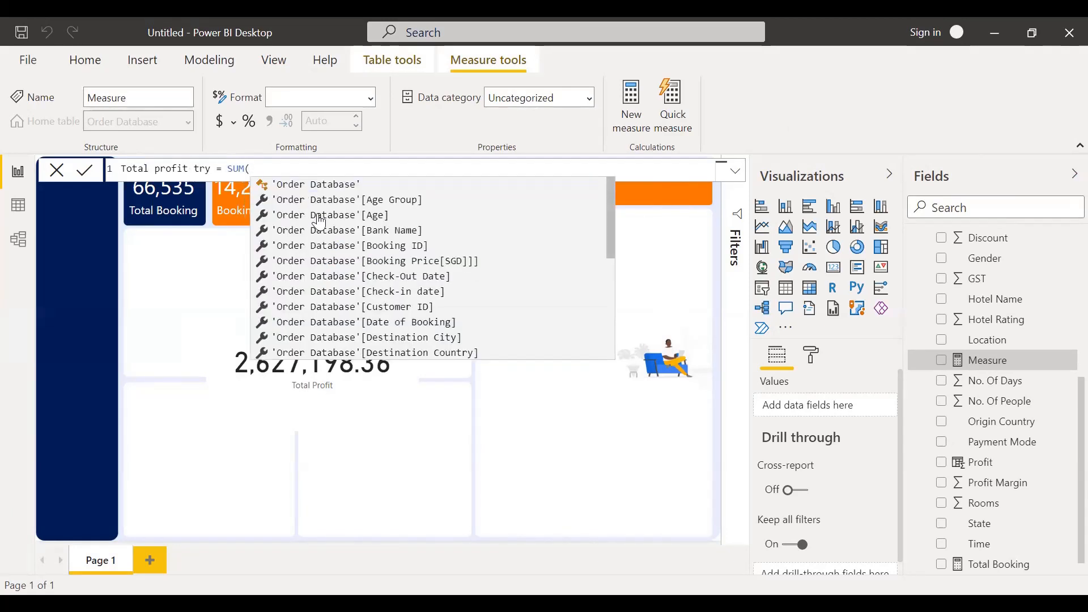
pyautogui.scroll(-5, 425, 319)
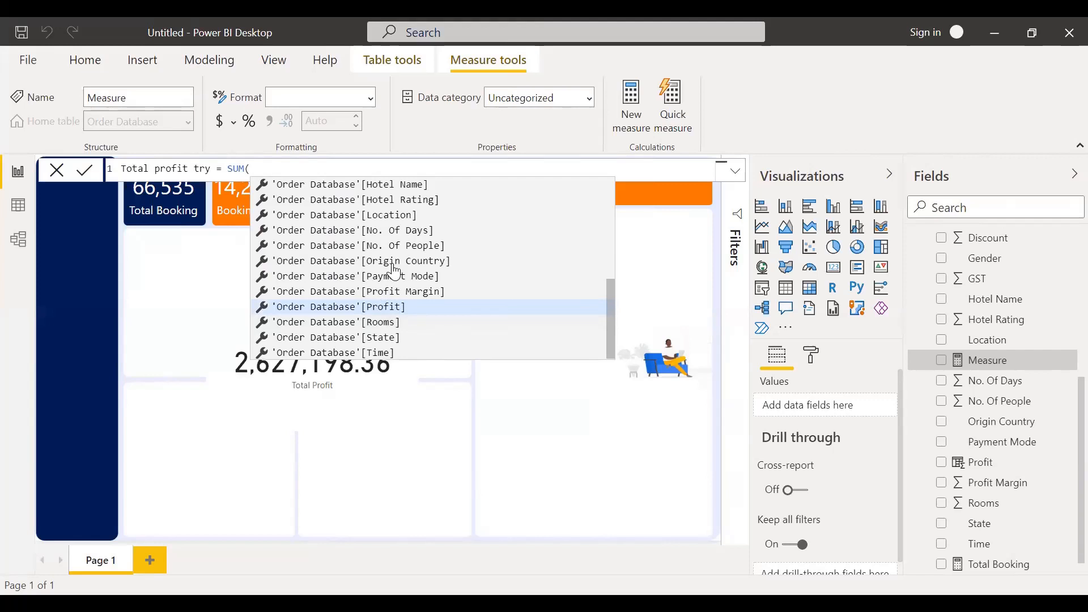
pyautogui.scroll(5, 395, 273)
pyautogui.click(411, 184)
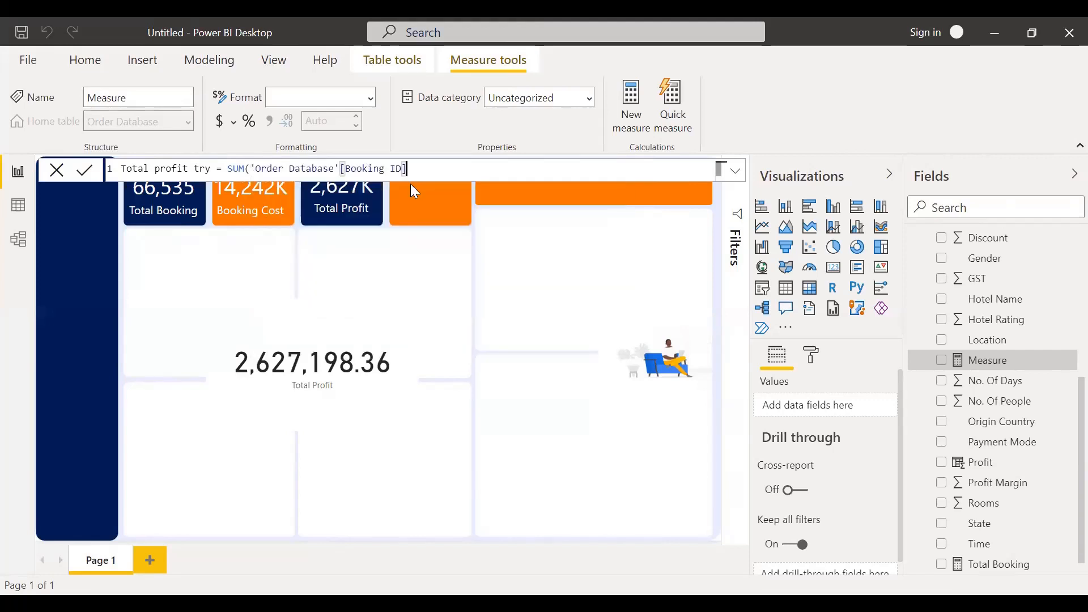
pyautogui.press('BackSpace')
pyautogui.press('BackSpace')
pyautogui.press('BackSpace')
pyautogui.press('BackSpace')
pyautogui.press('BackSpace')
pyautogui.press('BackSpace')
pyautogui.press('BackSpace')
pyautogui.press('BackSpace')
pyautogui.press('BackSpace')
pyautogui.press('BackSpace')
pyautogui.press('BackSpace')
pyautogui.press('BackSpace')
pyautogui.press('BackSpace')
pyautogui.press('BackSpace')
pyautogui.press('BackSpace')
pyautogui.press('BackSpace')
pyautogui.press('BackSpace')
pyautogui.press('BackSpace')
pyautogui.press('BackSpace')
pyautogui.press('BackSpace')
pyautogui.press('BackSpace')
pyautogui.press('BackSpace')
pyautogui.press('BackSpace')
pyautogui.press('BackSpace')
pyautogui.press('BackSpace')
pyautogui.press('BackSpace')
# Step: Complete the measure's formula as SUM('Order Database'[Booking Price[SGD]]]) * SUM('Order Database'[Profit Margin]) and commit it
pyautogui.write('boo')
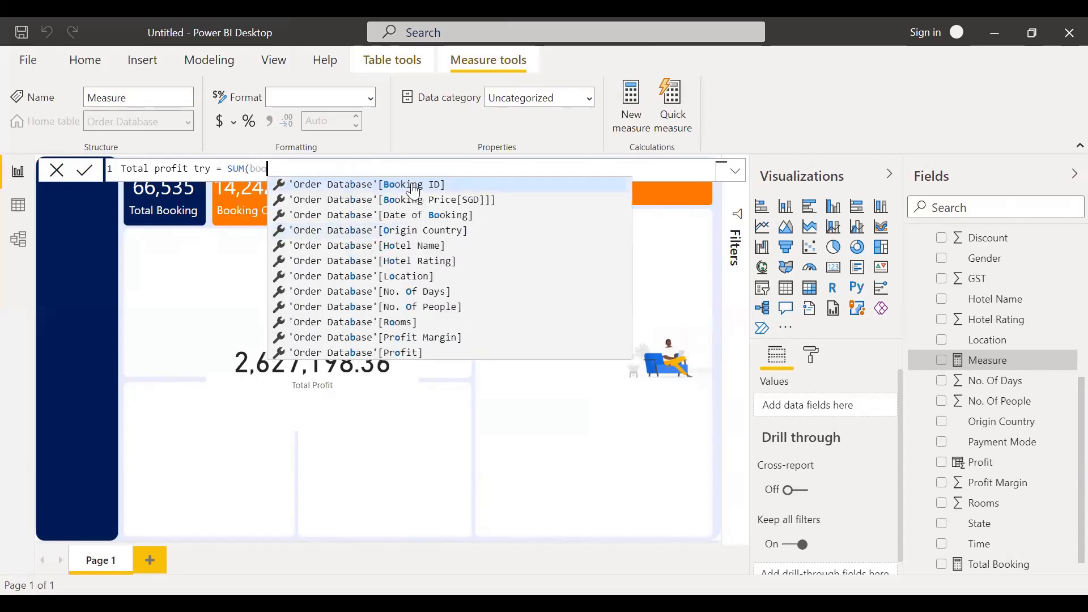
pyautogui.write('k')
pyautogui.click(422, 198)
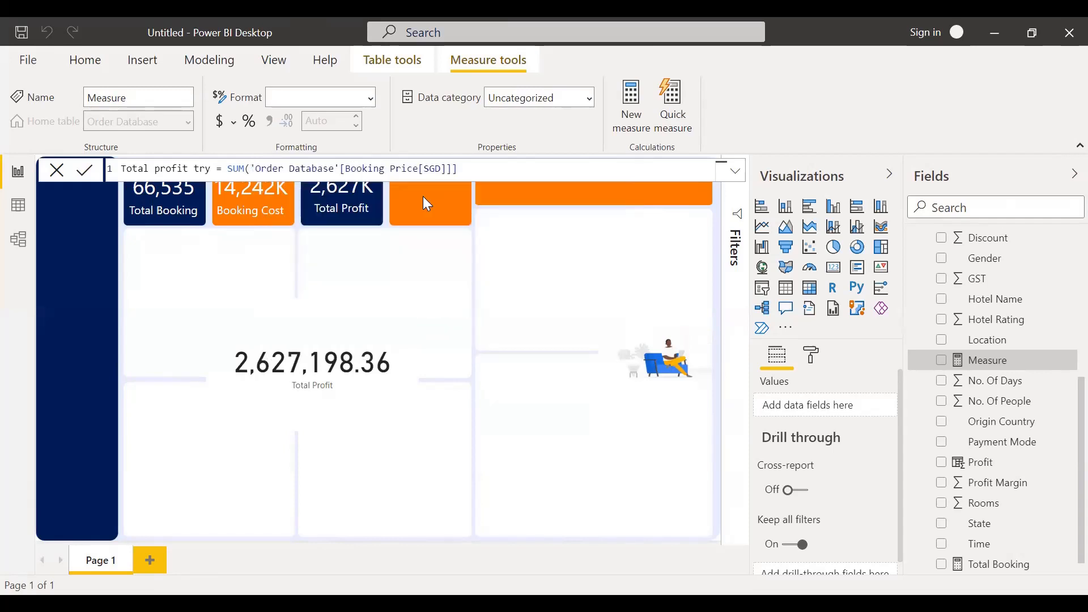
pyautogui.write(') * SUM(')
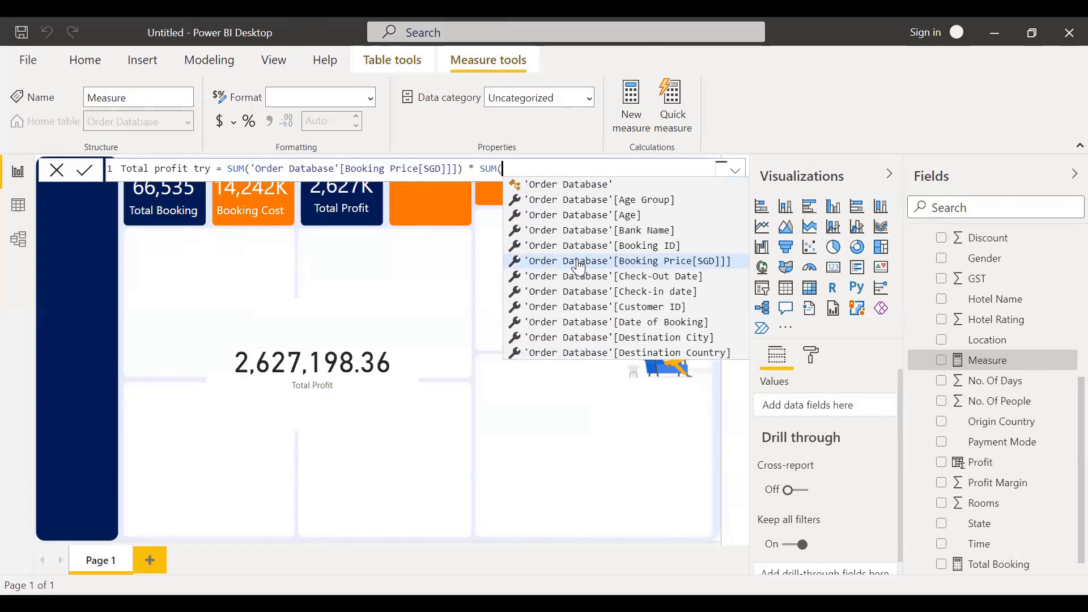
pyautogui.write('pro')
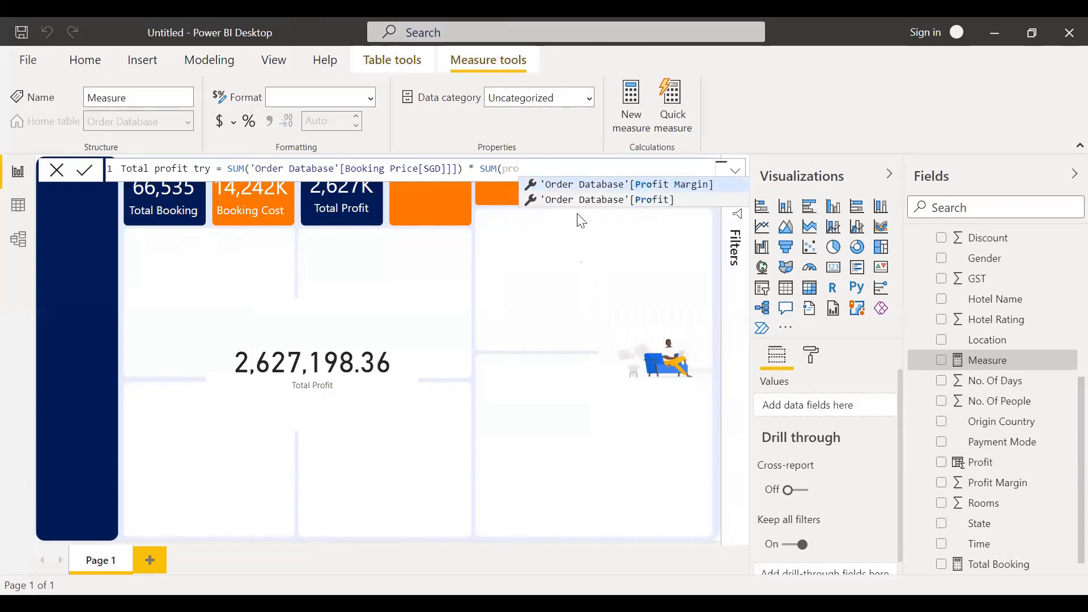
pyautogui.click(586, 187)
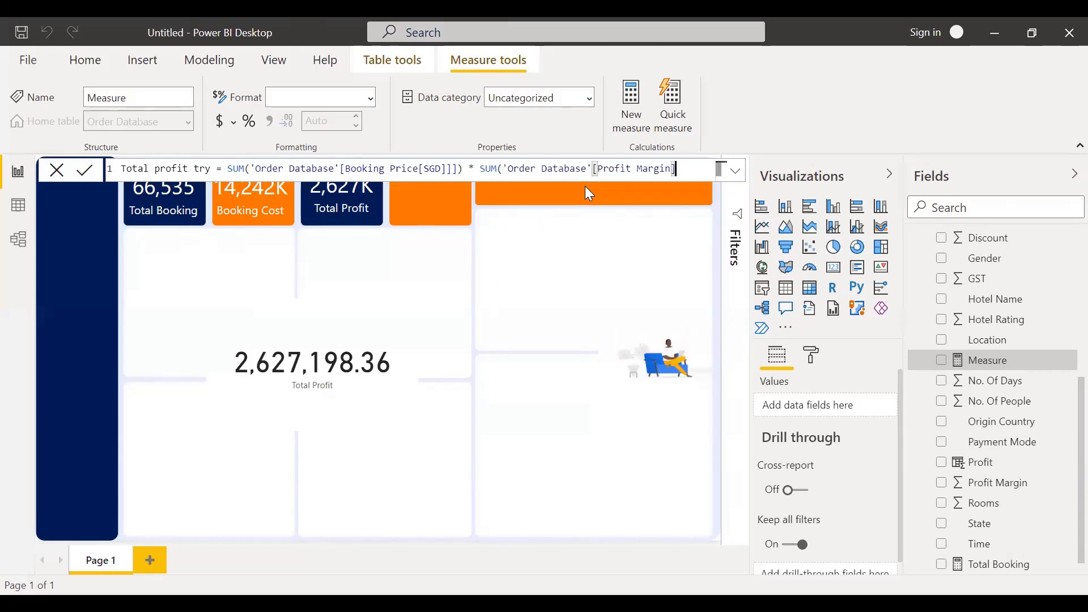
pyautogui.write(')')
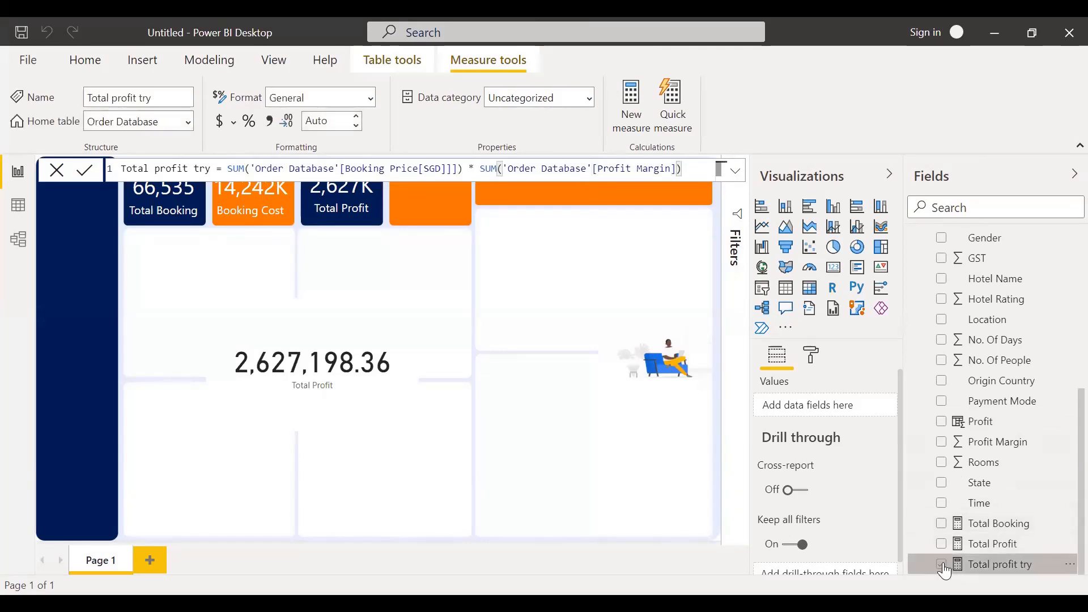
# Step: Show the Total profit try measure in a new card, move it to the middle of the report page and widen it
pyautogui.click(943, 565)
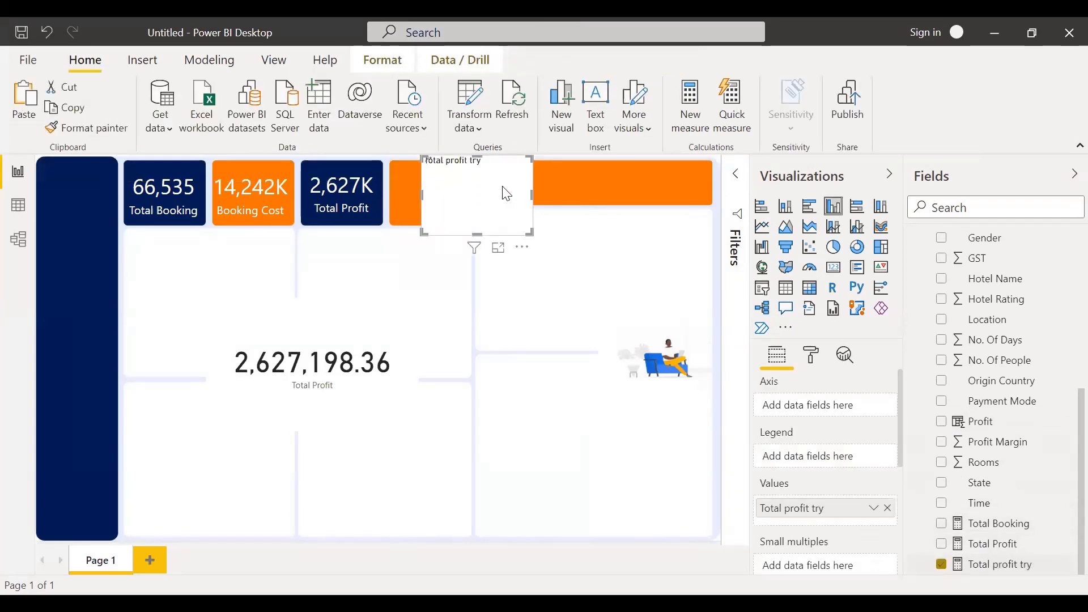
pyautogui.moveTo(500, 201); pyautogui.dragTo(522, 329)
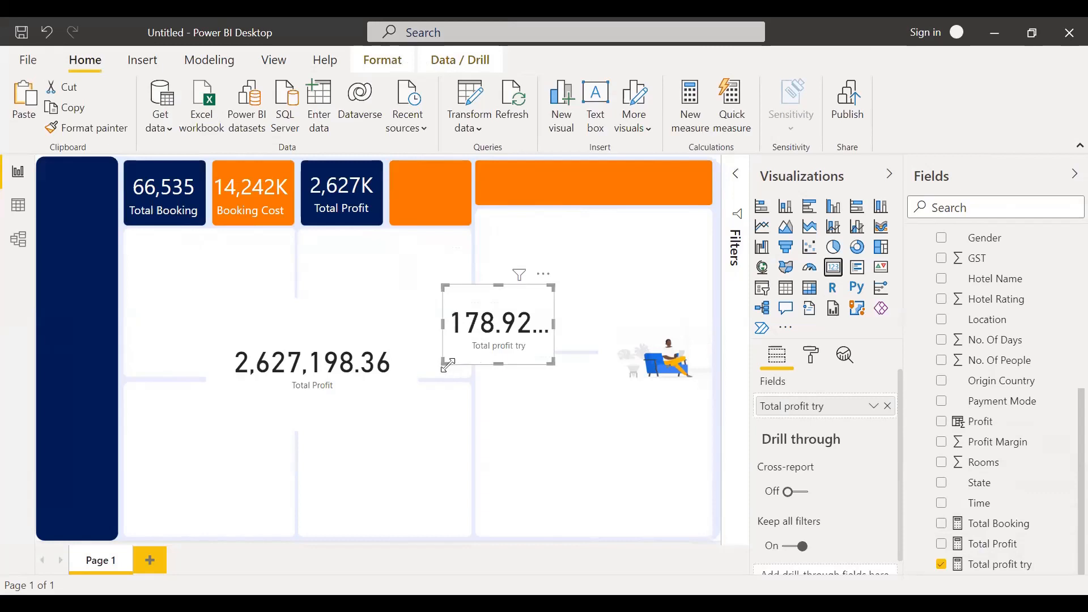
pyautogui.moveTo(444, 363); pyautogui.dragTo(306, 321)
# Step: Set the Total profit try card's data label display units to None
pyautogui.click(811, 358)
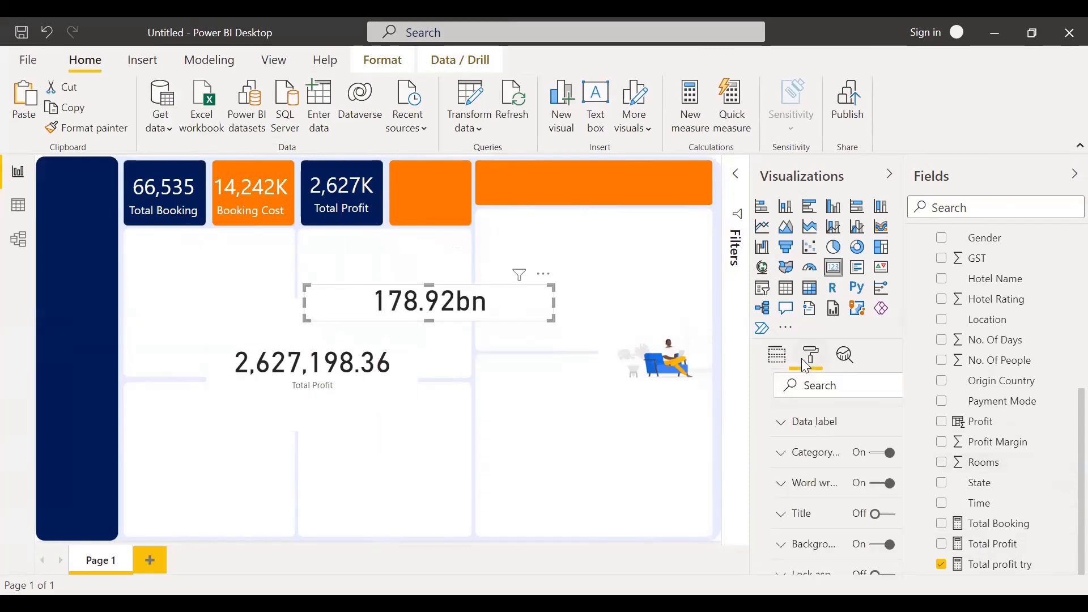
pyautogui.click(799, 453)
pyautogui.scroll(-2, 816, 483)
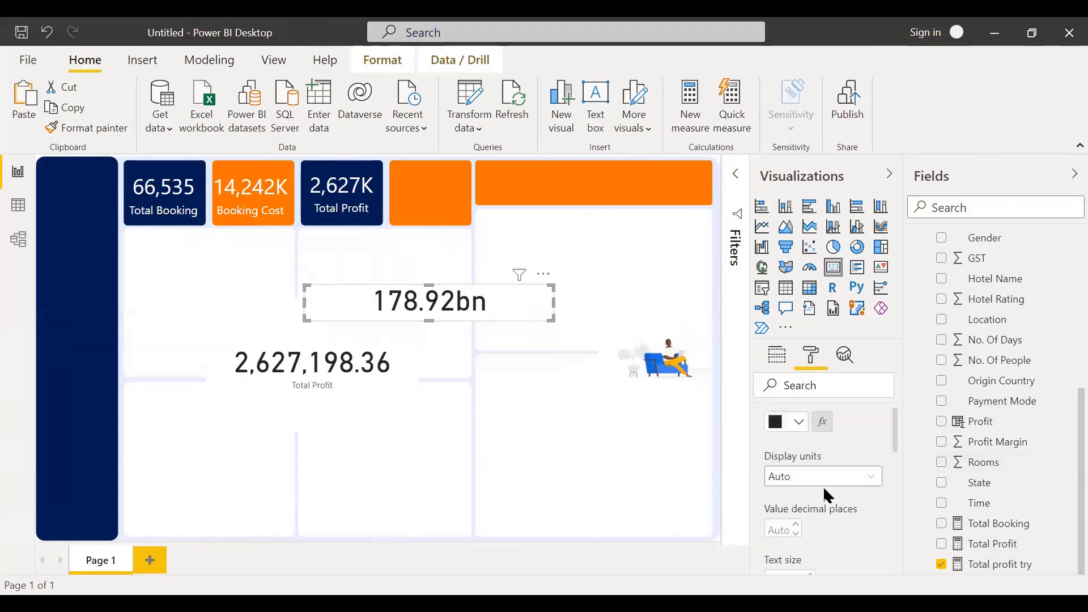
pyautogui.click(804, 482)
pyautogui.click(793, 376)
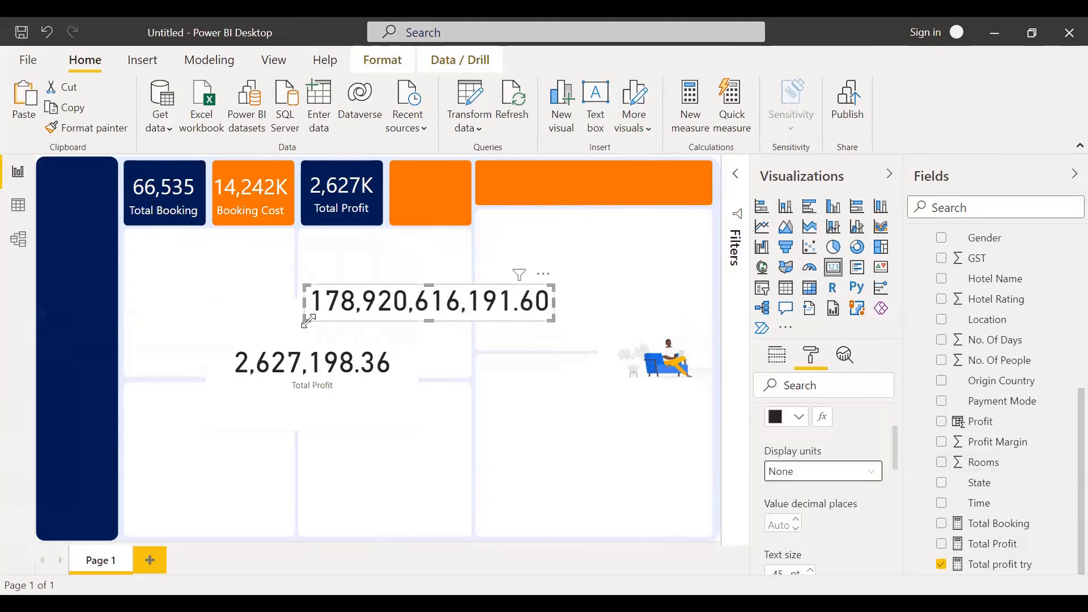
# Step: Enlarge the Total profit try card so its category label fits, and place it just above the unformatted Total Profit value
pyautogui.moveTo(306, 319); pyautogui.dragTo(166, 356)
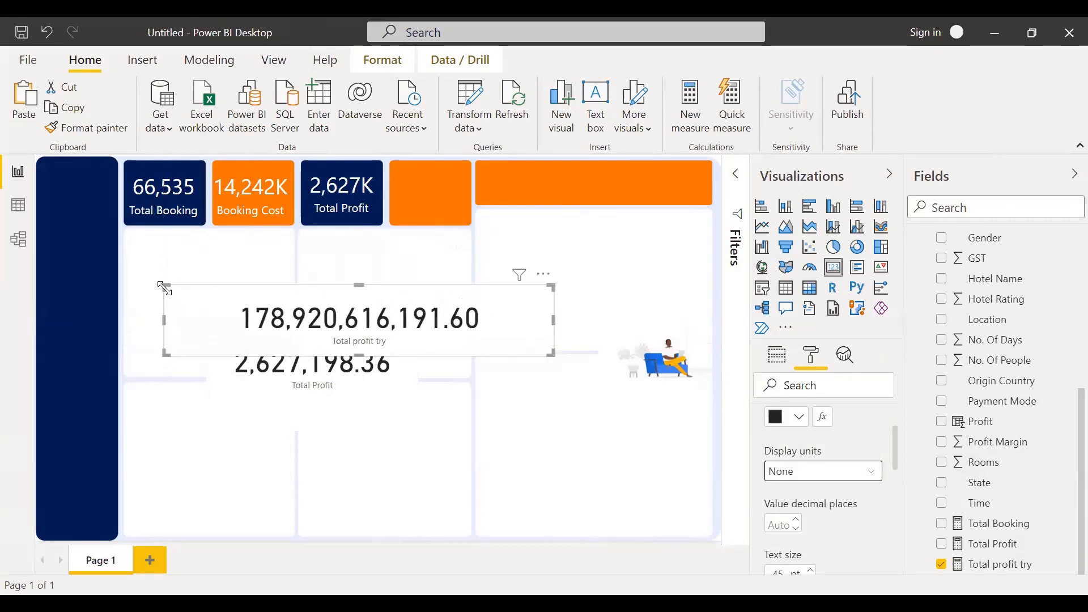
pyautogui.moveTo(165, 287); pyautogui.dragTo(142, 254)
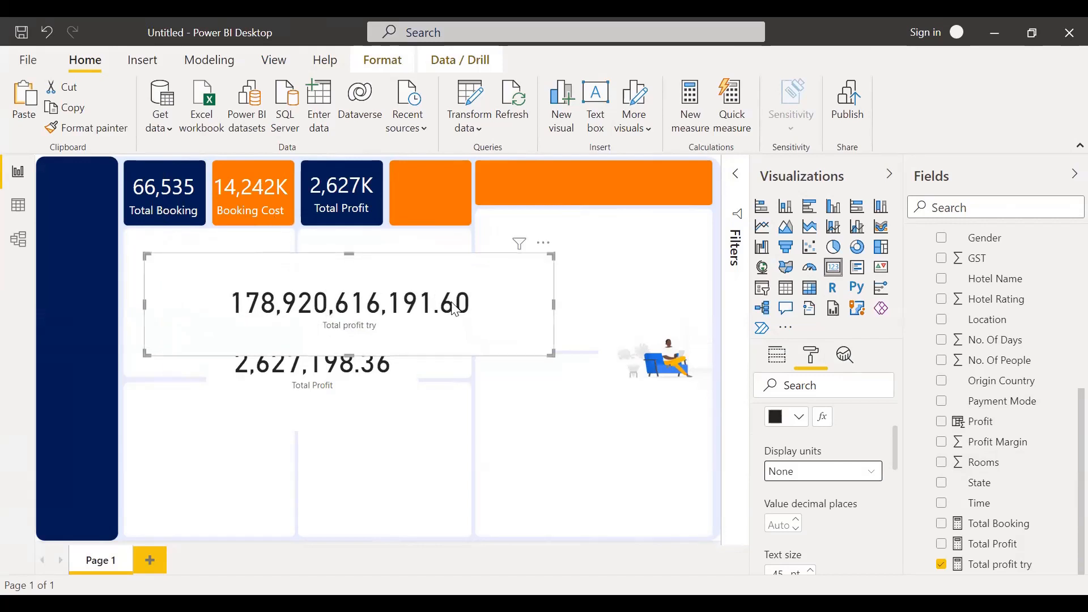
pyautogui.moveTo(452, 302)
pyautogui.mouseDown()
pyautogui.moveTo(423, 292)
pyautogui.moveTo(454, 297)
pyautogui.mouseUp()
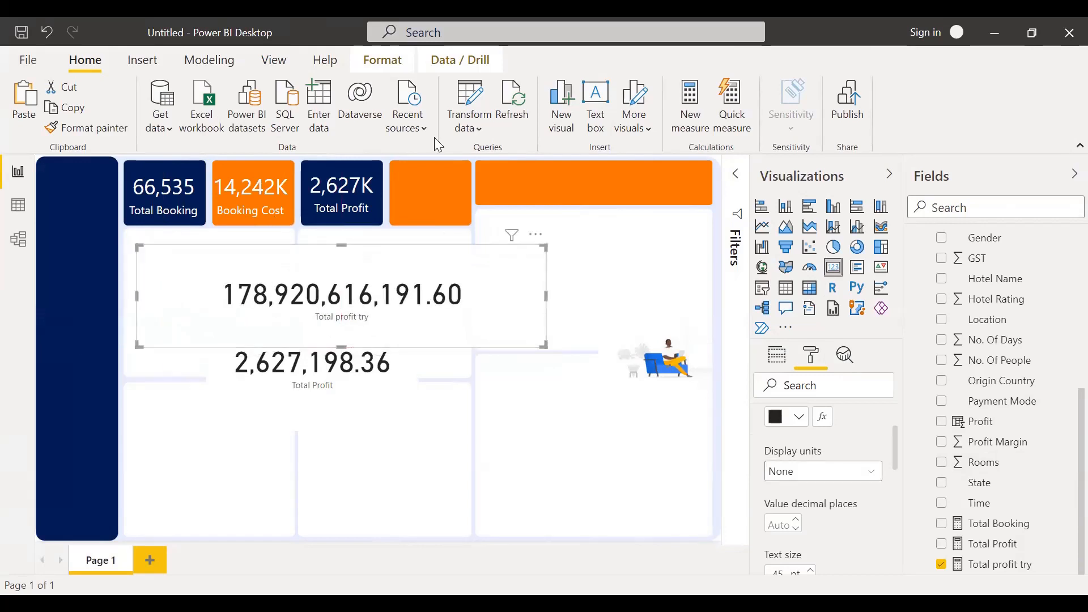
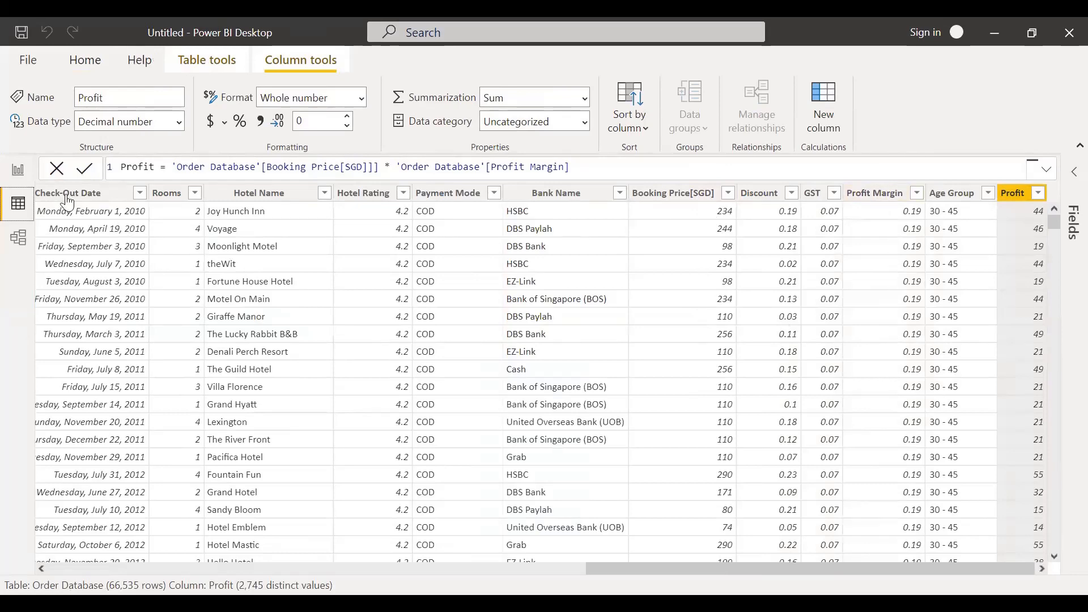
# Step: Check the Booking Cost card in the report and compare Booking Price[SGD] with Profit Margin row by row in the data table
pyautogui.click(18, 170)
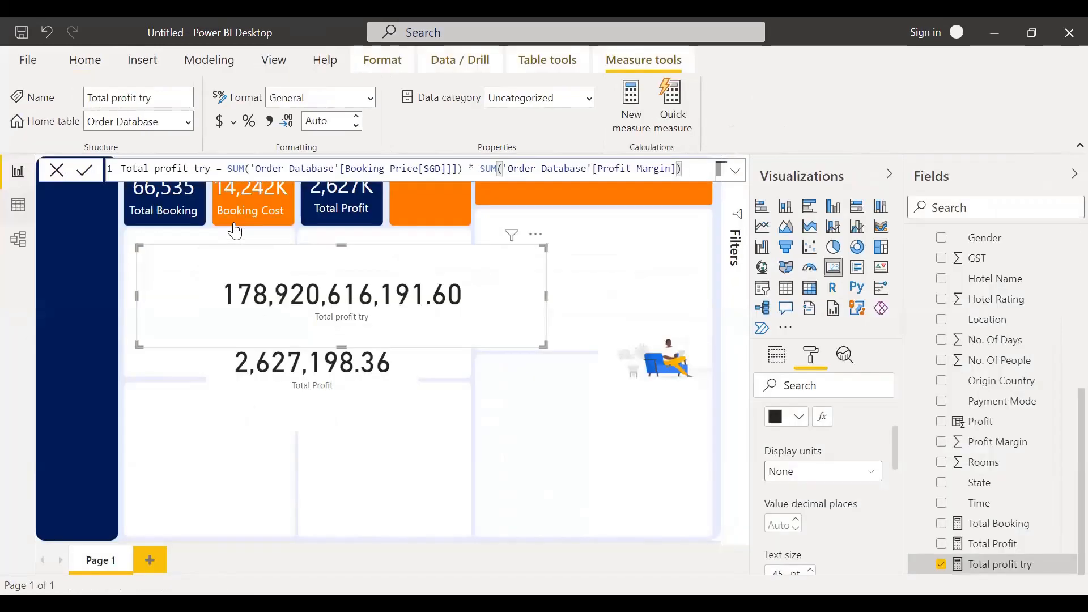
pyautogui.click(253, 187)
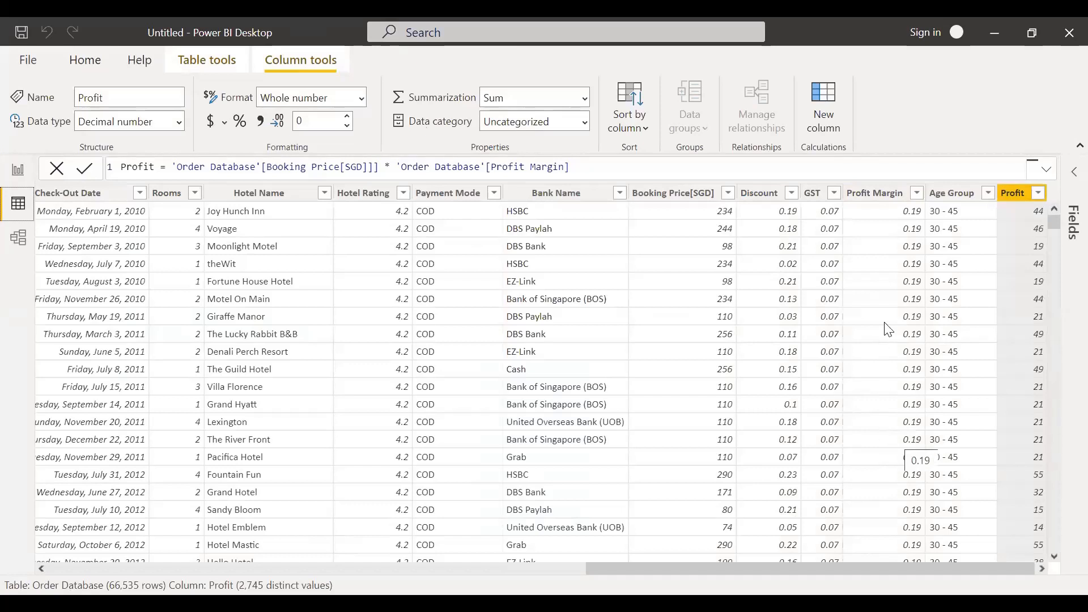
pyautogui.click(861, 229)
pyautogui.click(725, 229)
pyautogui.click(881, 233)
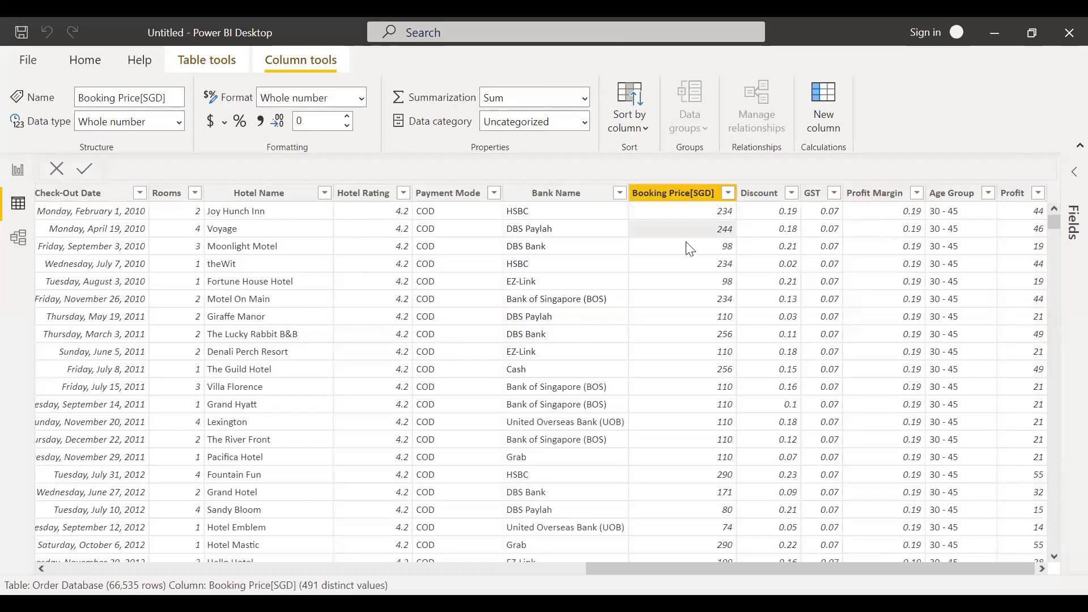
pyautogui.click(687, 243)
pyautogui.click(888, 250)
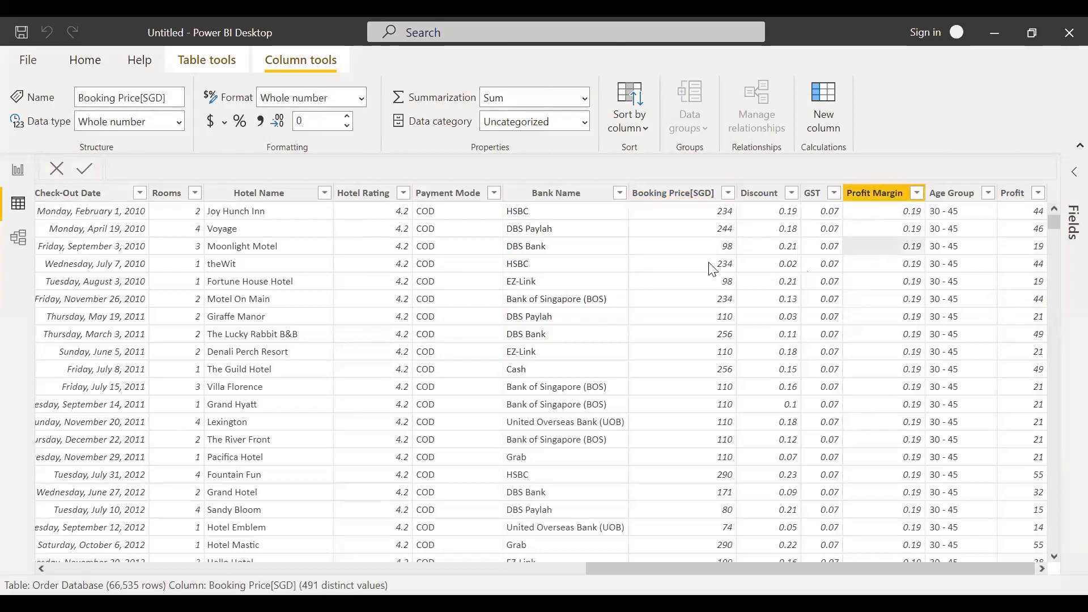
pyautogui.click(708, 263)
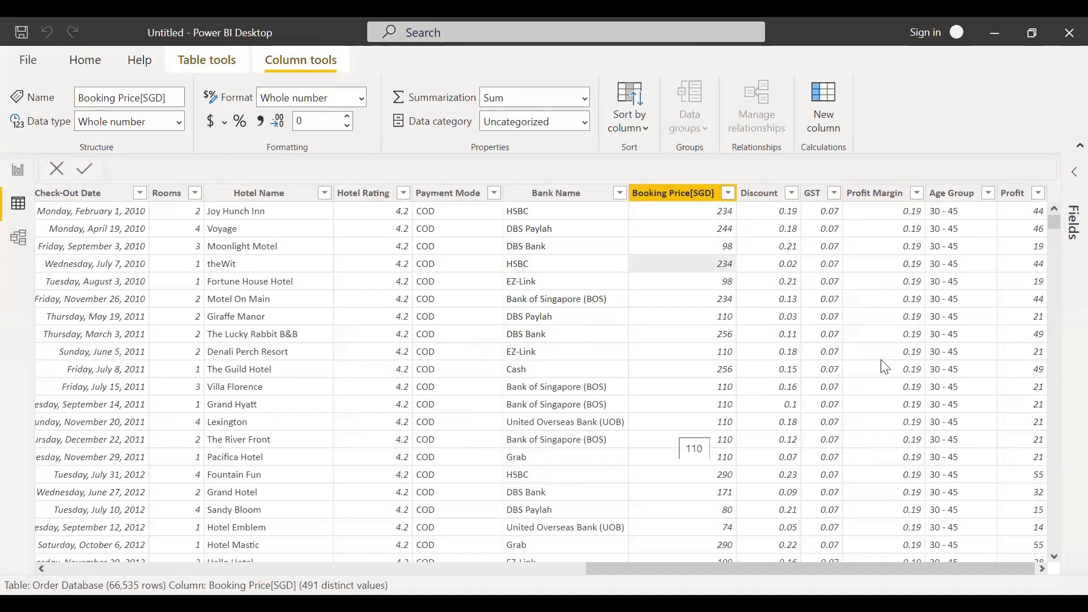
pyautogui.scroll(-13, 901, 283)
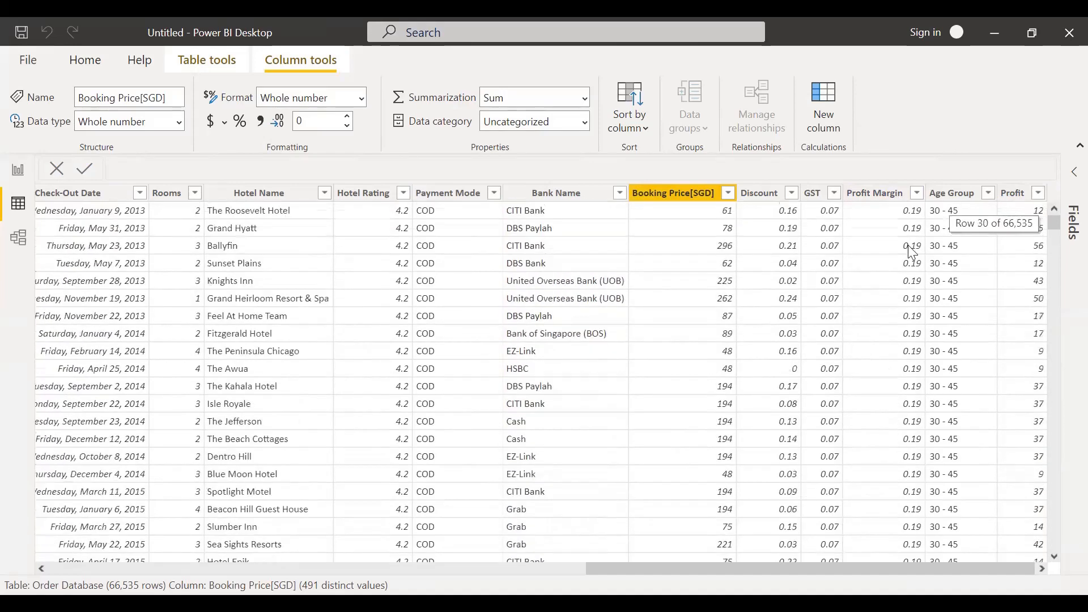
# Step: Examine the distinct Profit Margin values in the column's filter list, close it without filtering and return to the report
pyautogui.click(917, 194)
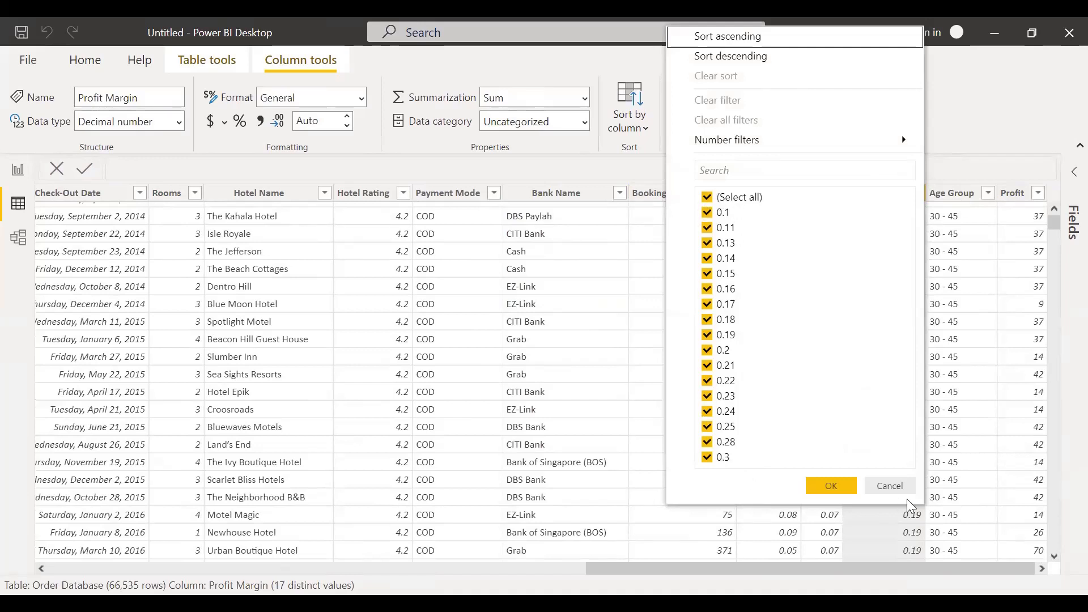
pyautogui.click(891, 486)
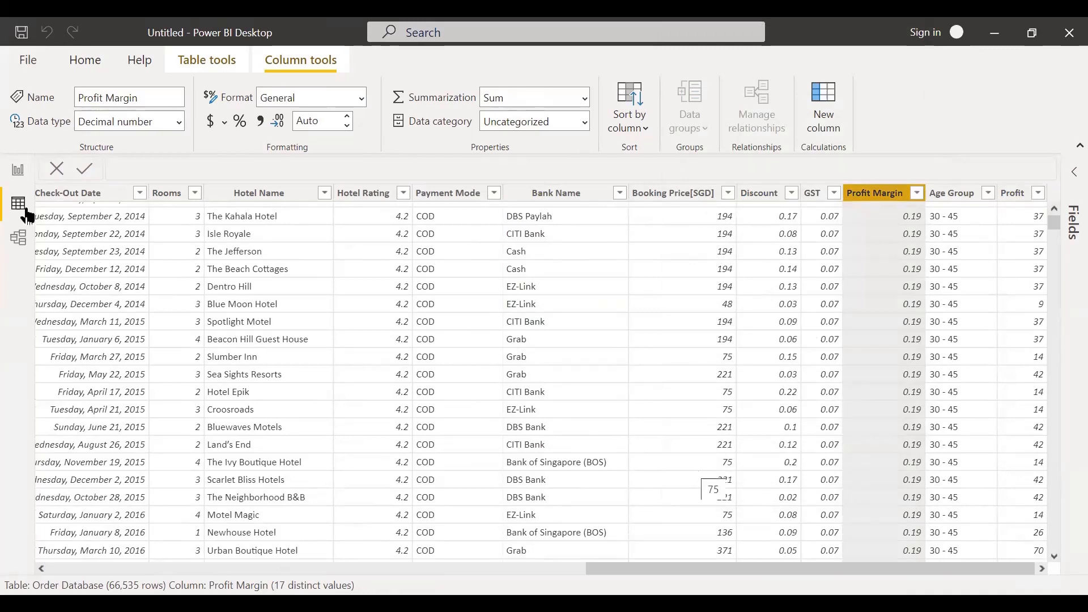
pyautogui.click(18, 171)
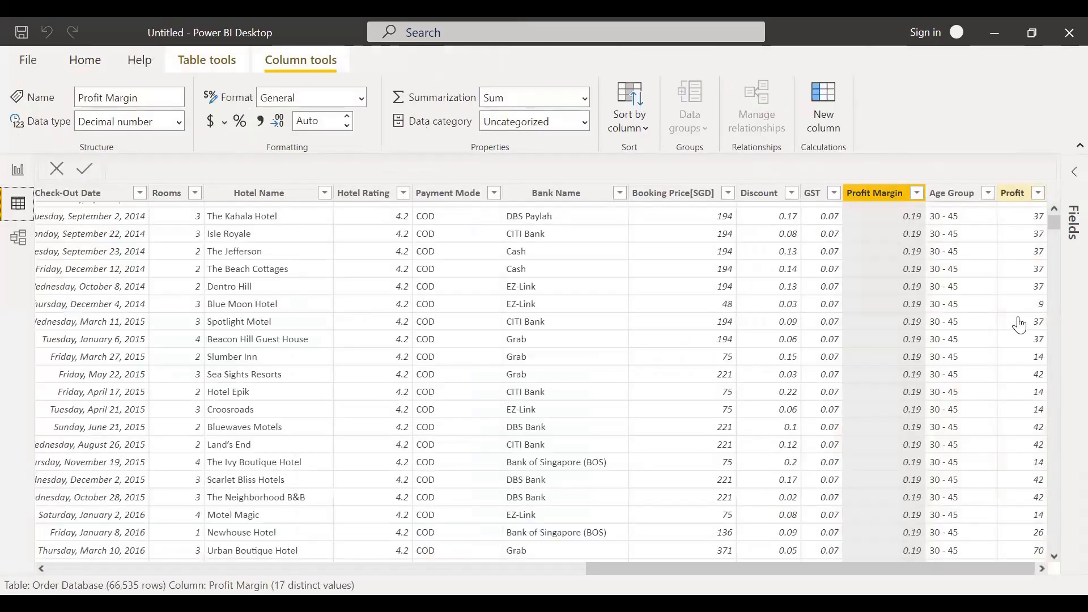
# Step: Review the Profit column's formula in the data table against individual Booking Price[SGD] and Profit Margin values
pyautogui.click(1022, 323)
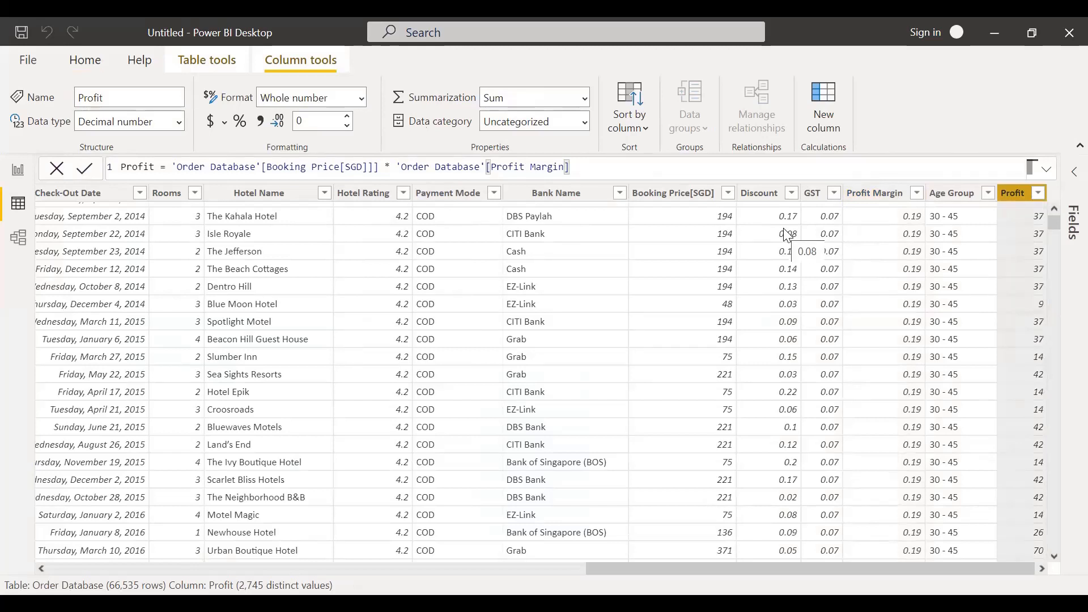
pyautogui.click(717, 218)
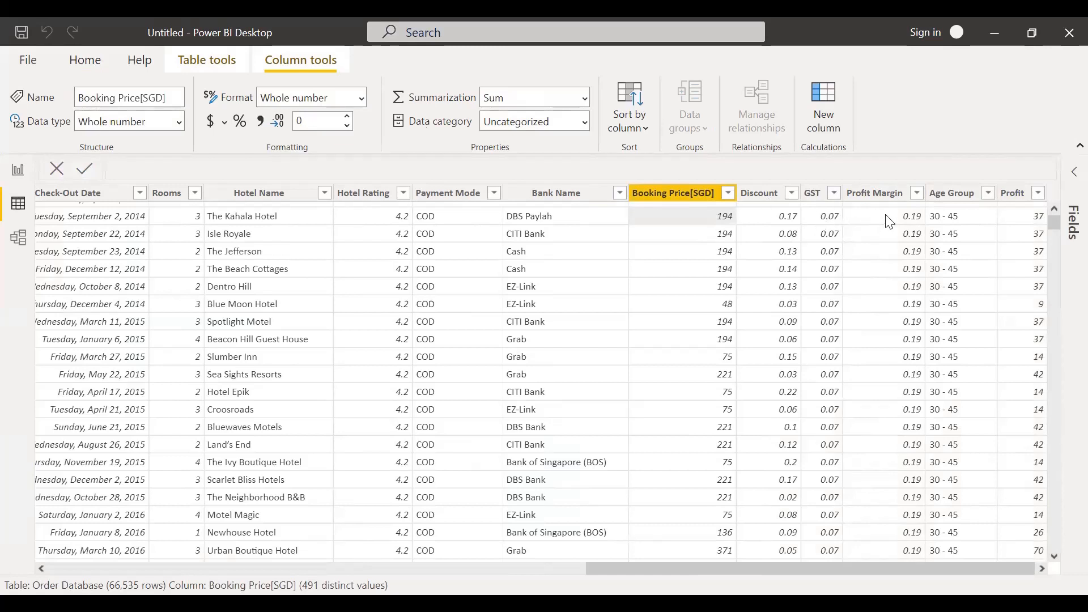
pyautogui.click(881, 234)
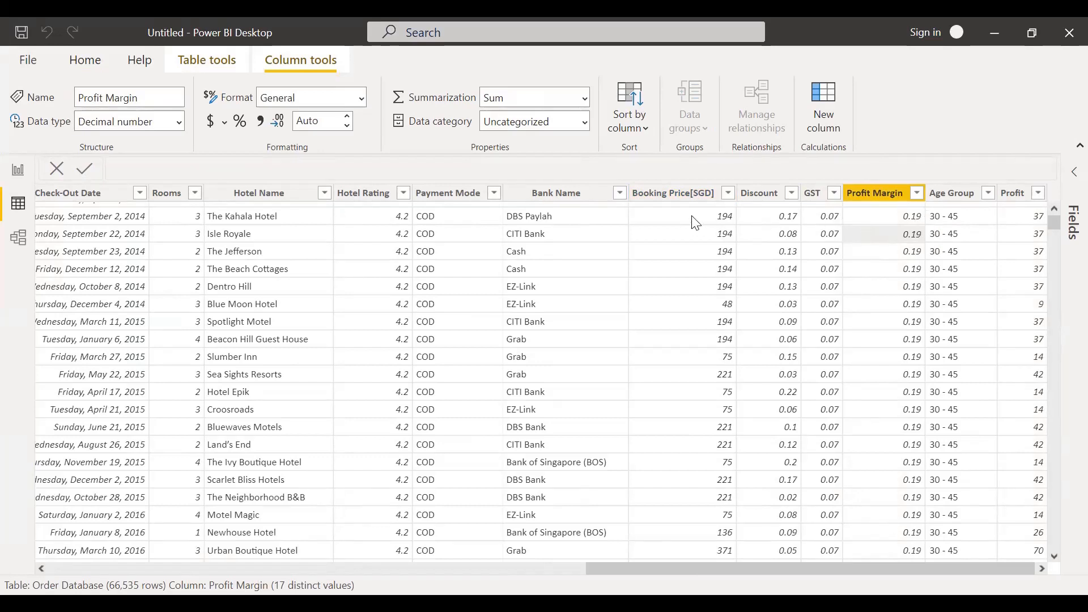
pyautogui.click(706, 217)
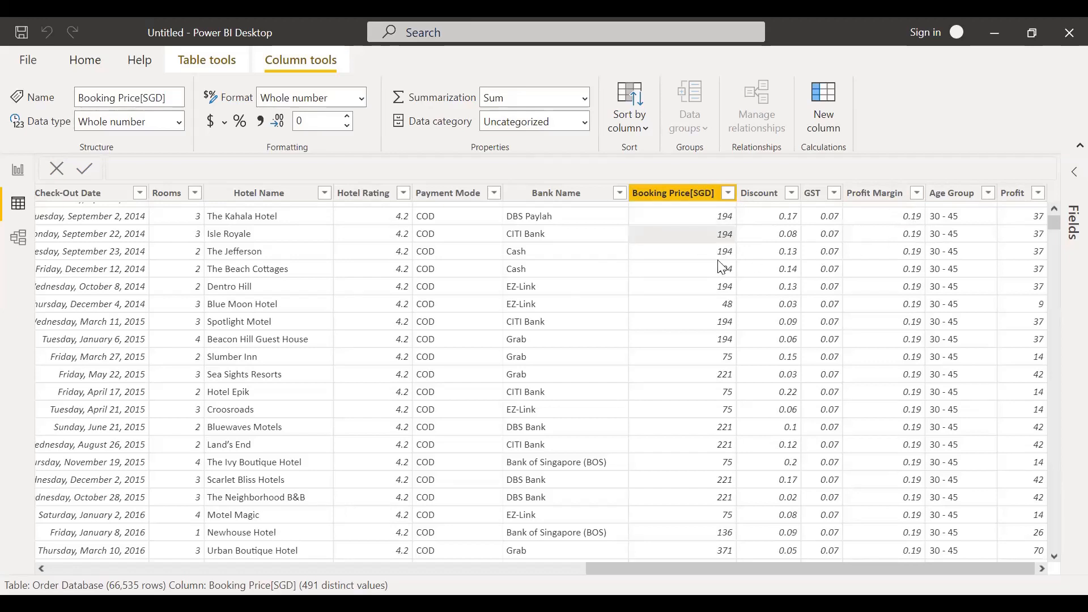
pyautogui.click(901, 251)
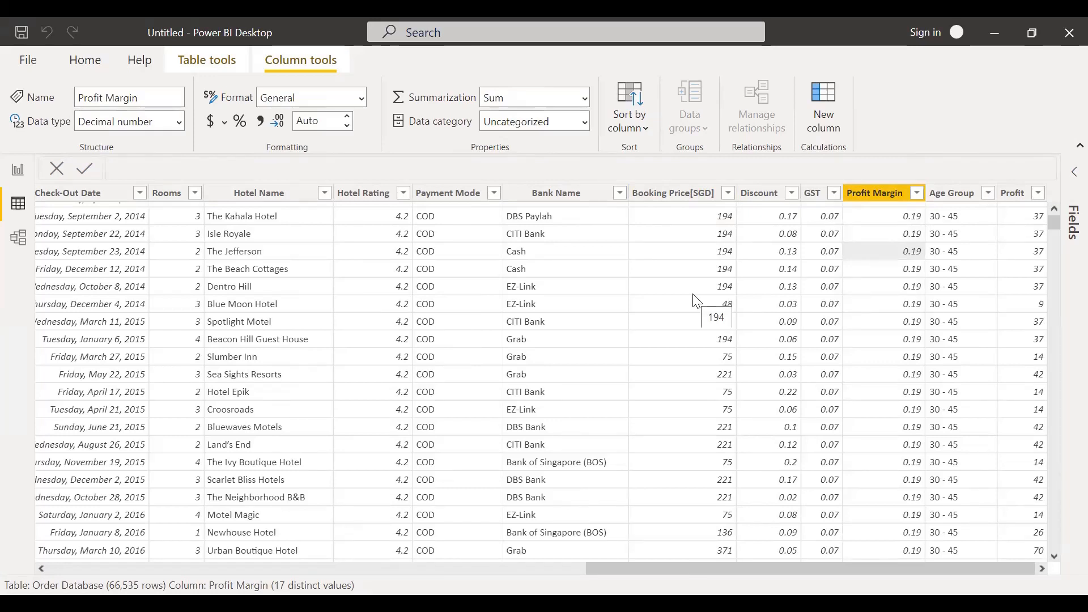
# Step: Return to the report and clear the existing formula of the Total profit try measure, keeping its name
pyautogui.click(15, 171)
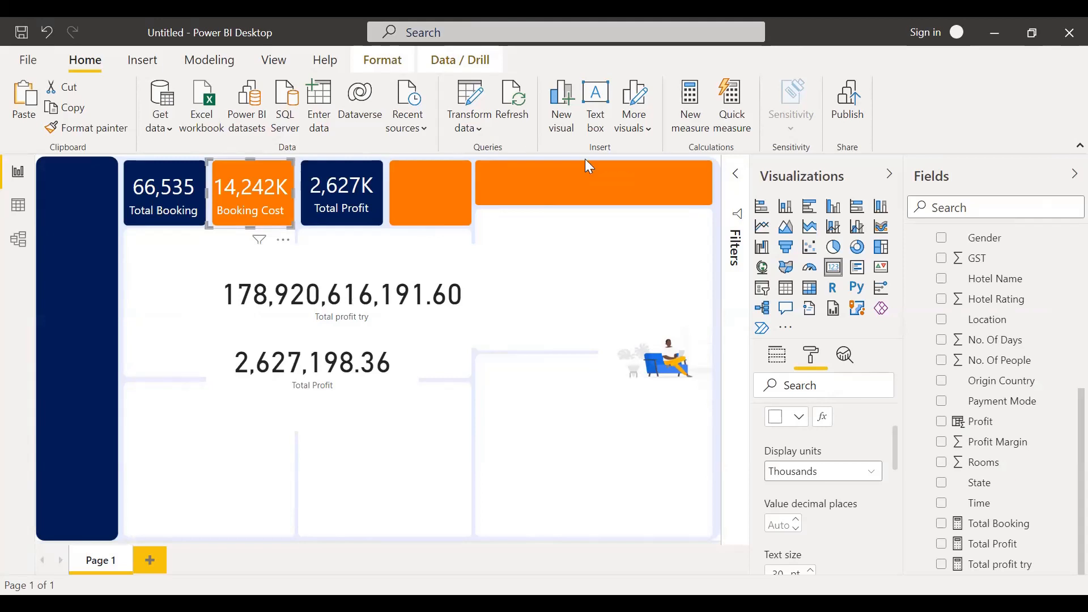
pyautogui.click(589, 210)
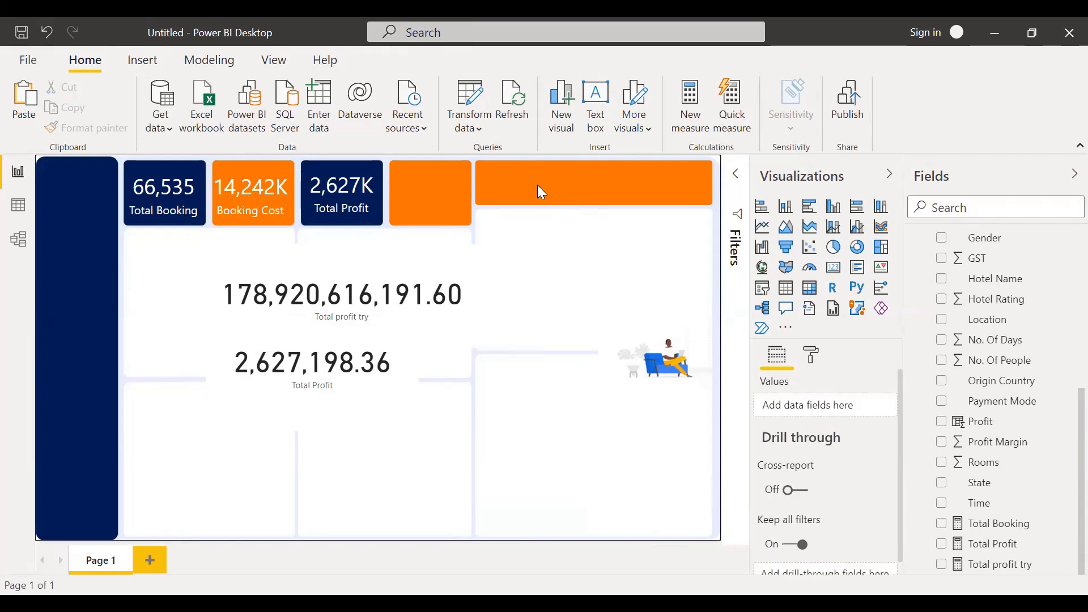
pyautogui.click(693, 95)
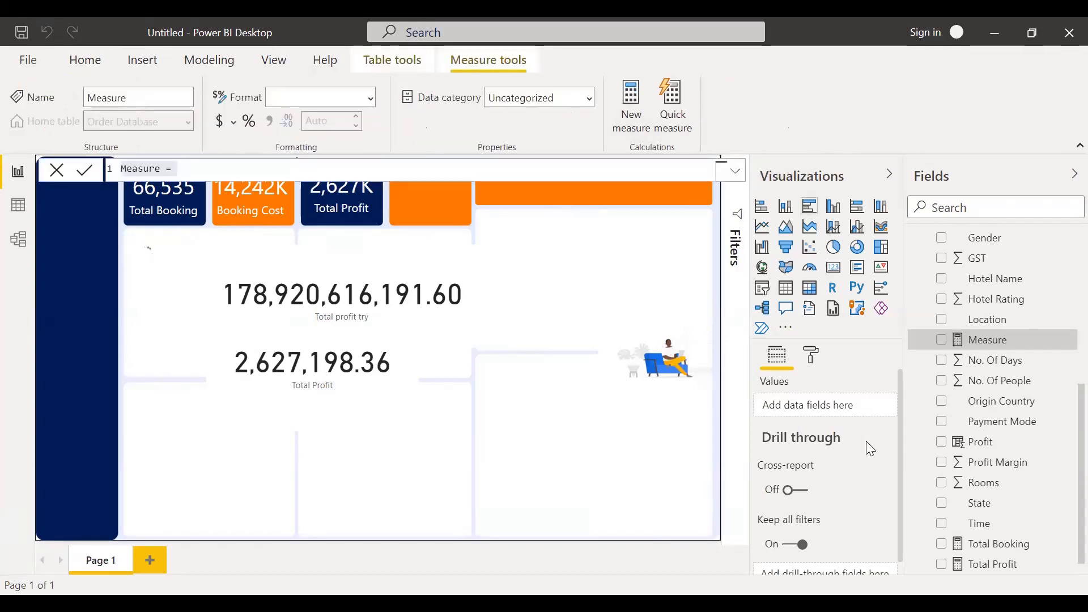
pyautogui.scroll(-1, 996, 550)
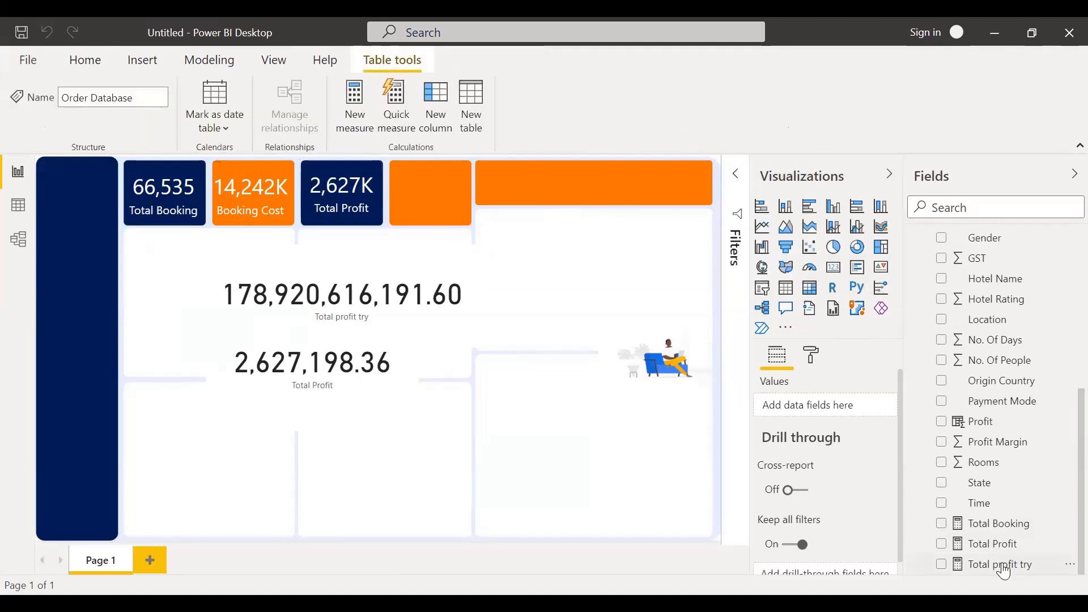
pyautogui.click(1003, 565)
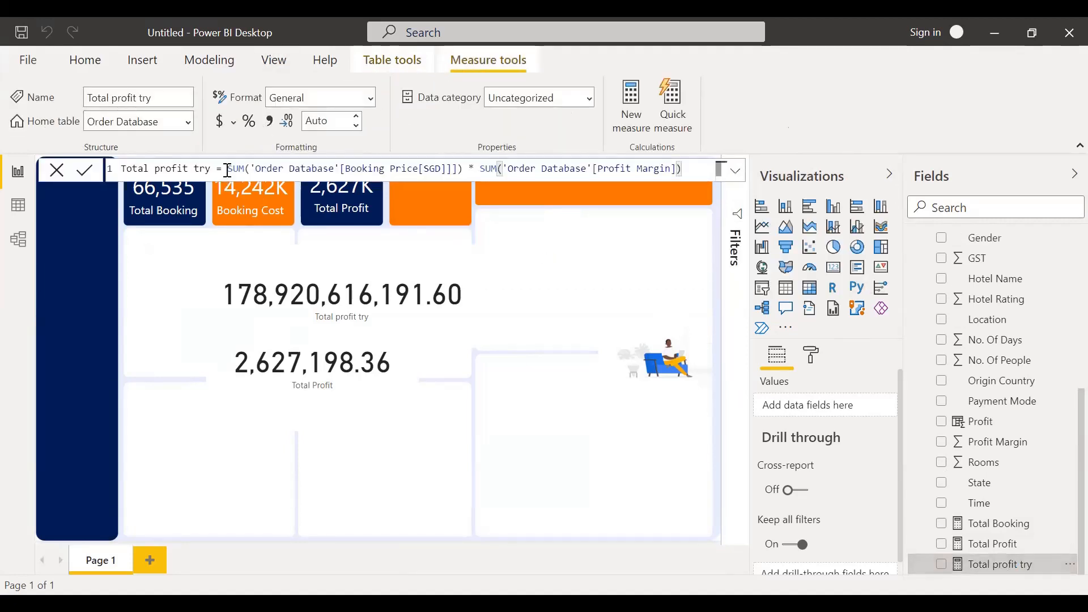
pyautogui.moveTo(228, 170); pyautogui.dragTo(701, 166)
pyautogui.press('BackSpace')
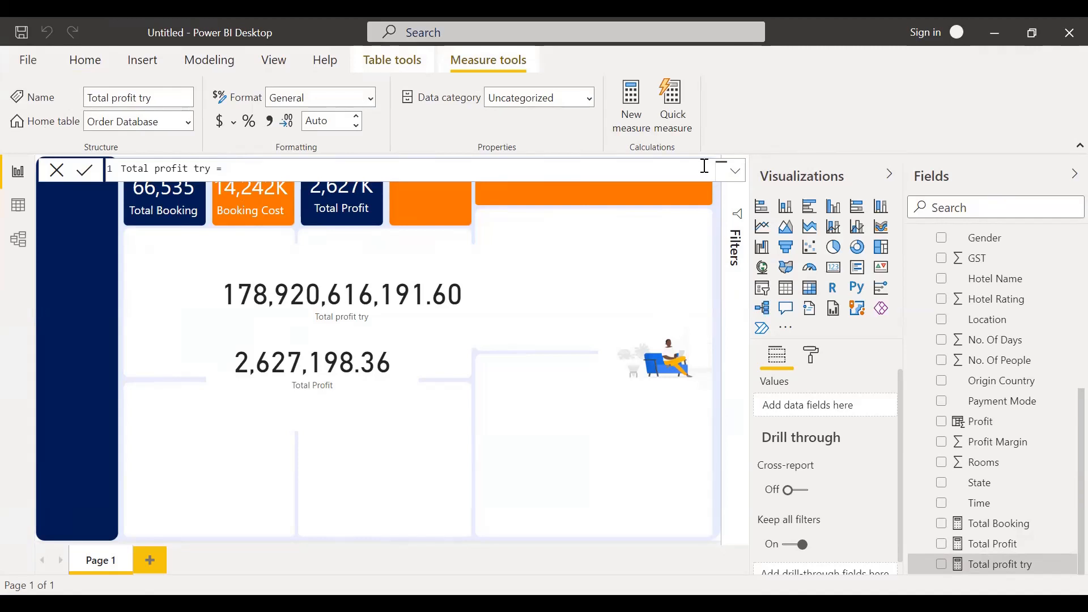
pyautogui.write('sum')
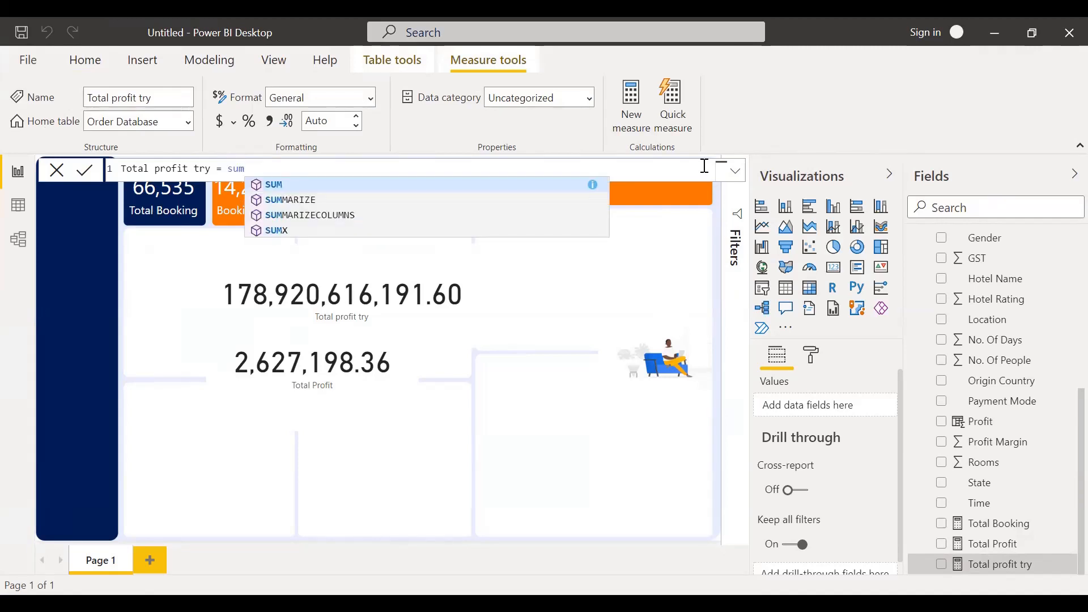
pyautogui.doubleClick(276, 231)
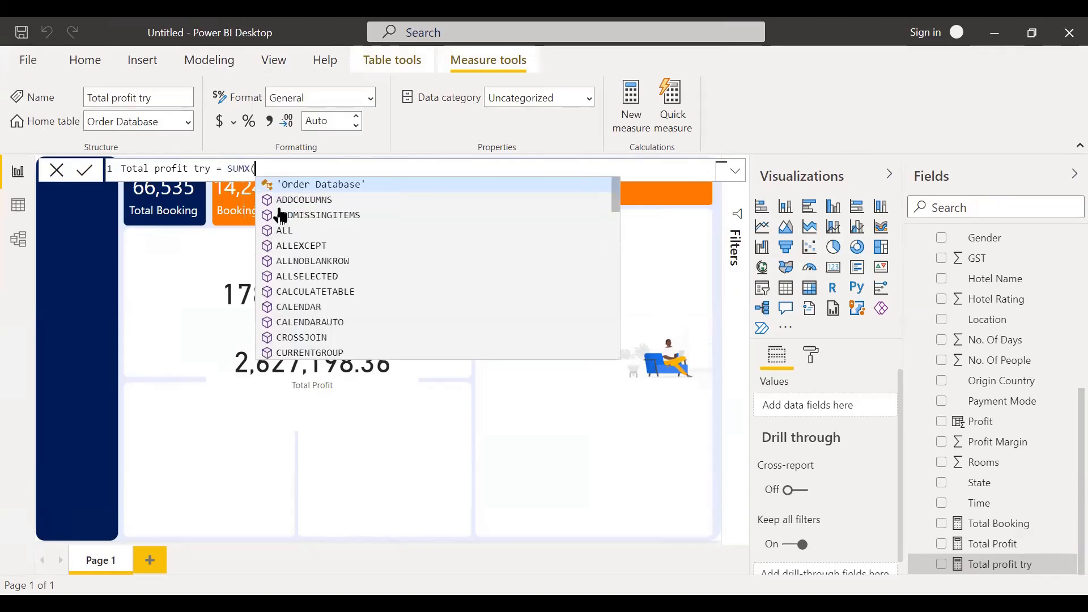
pyautogui.click(265, 168)
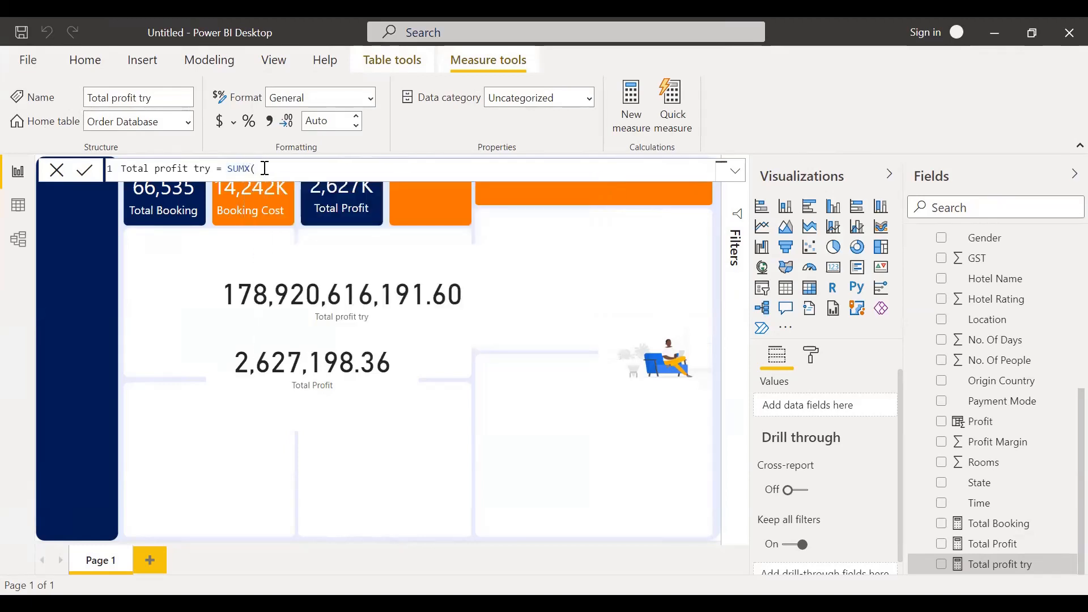
pyautogui.press('BackSpace')
pyautogui.click(247, 169)
pyautogui.press('Delete')
pyautogui.press('BackSpace')
pyautogui.press('BackSpace')
pyautogui.press('BackSpace')
# Step: Begin the Total profit try formula with SUMX, using 'Order Database' as its table argument
pyautogui.write('sum')
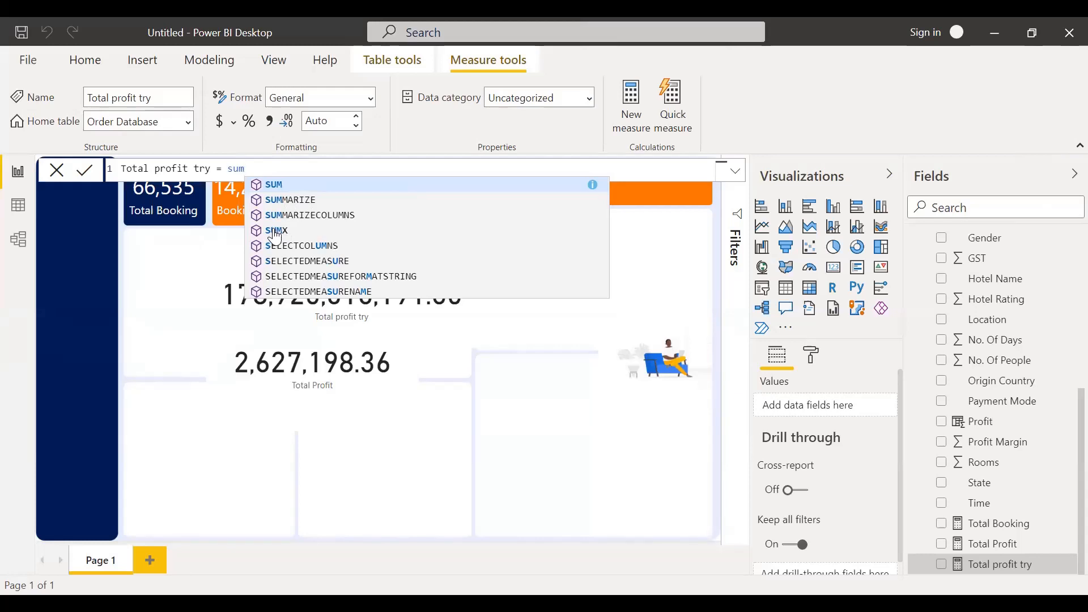
pyautogui.doubleClick(275, 231)
pyautogui.write('ALL(')
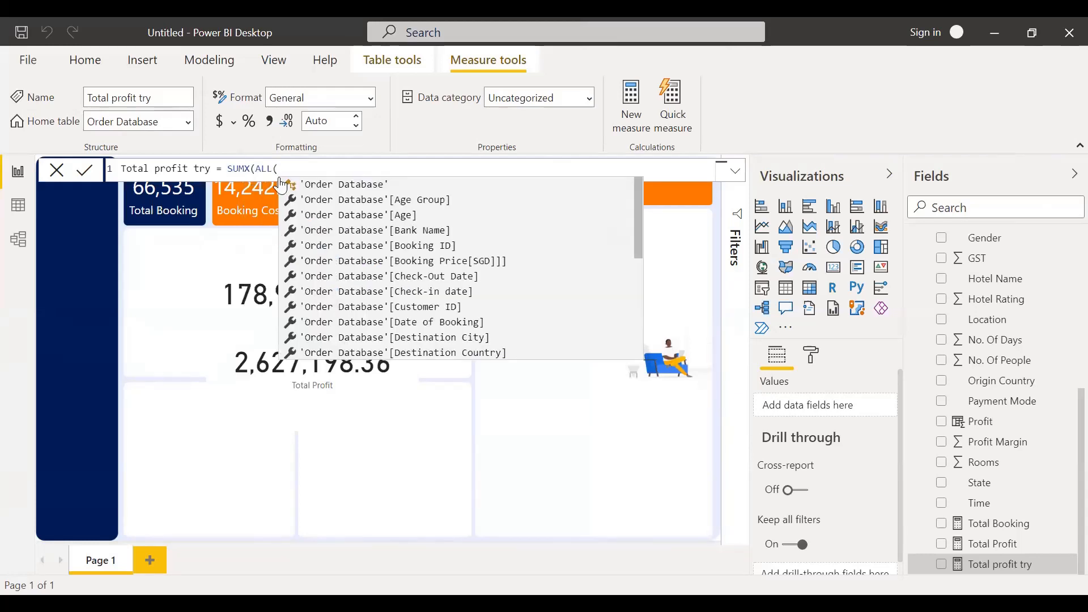
pyautogui.press('BackSpace')
pyautogui.press('BackSpace')
pyautogui.press('BackSpace')
pyautogui.press('BackSpace')
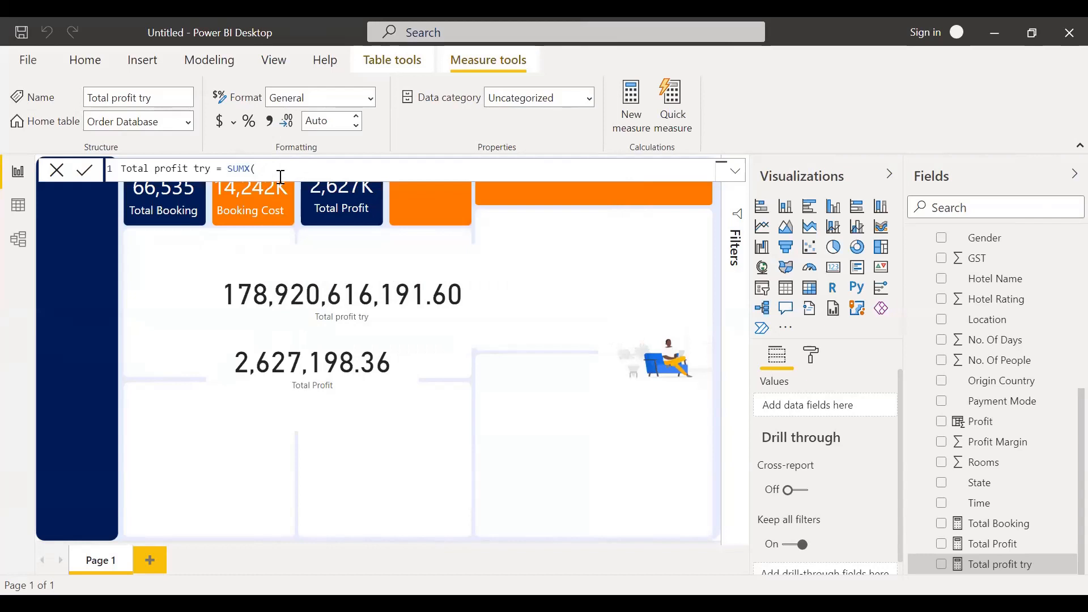
pyautogui.press('BackSpace')
pyautogui.write('(')
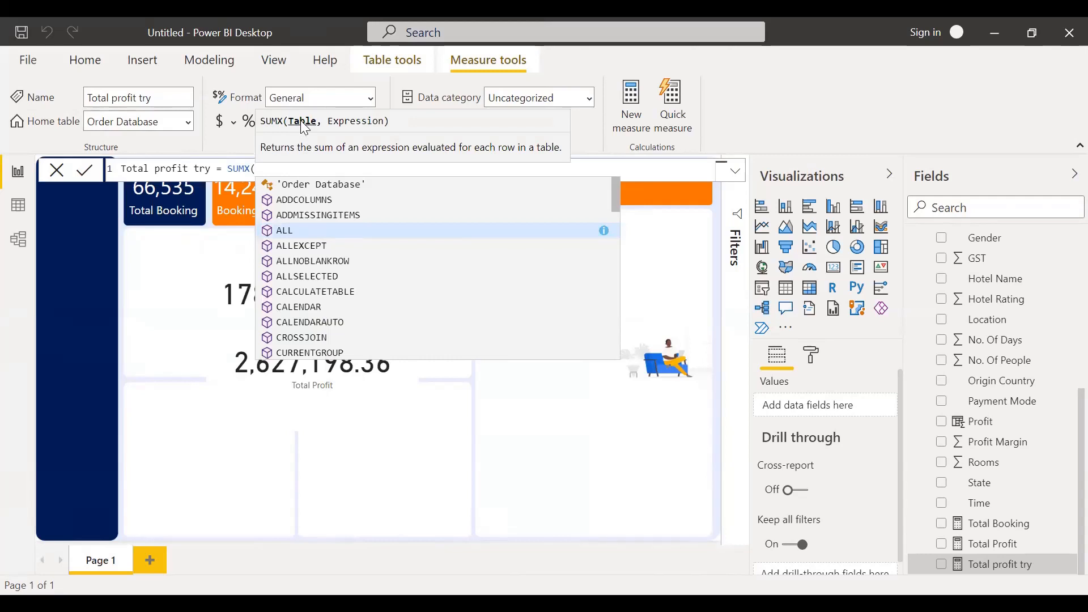
pyautogui.click(333, 185)
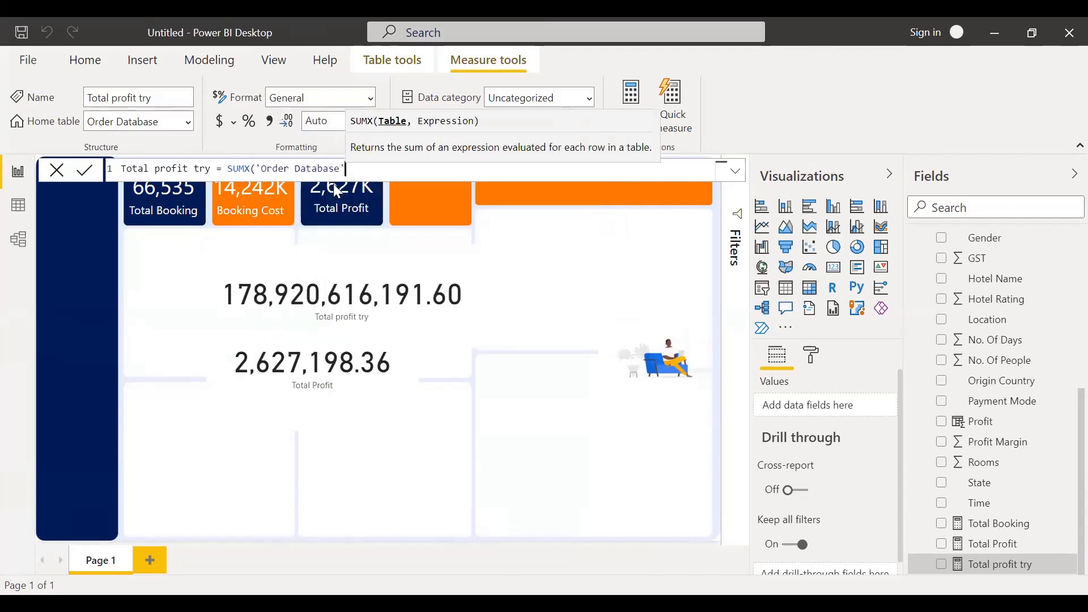
pyautogui.write(',')
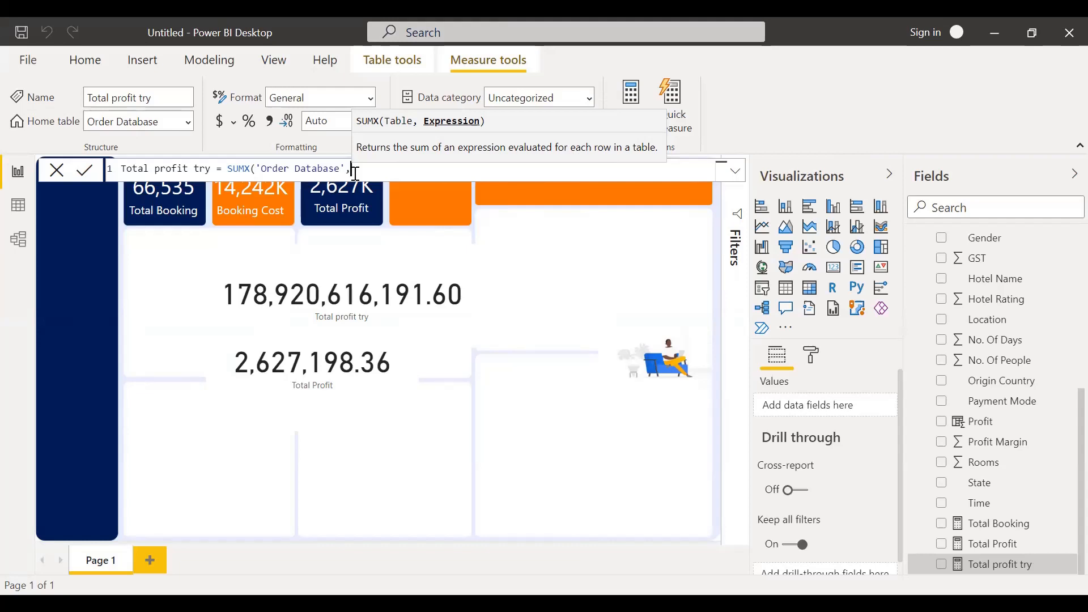
# Step: Enter [Booking Cost] * [Profit Margin] as the SUMX expression, close the formula and commit the measure
pyautogui.write('[Boo')
pyautogui.click(408, 183)
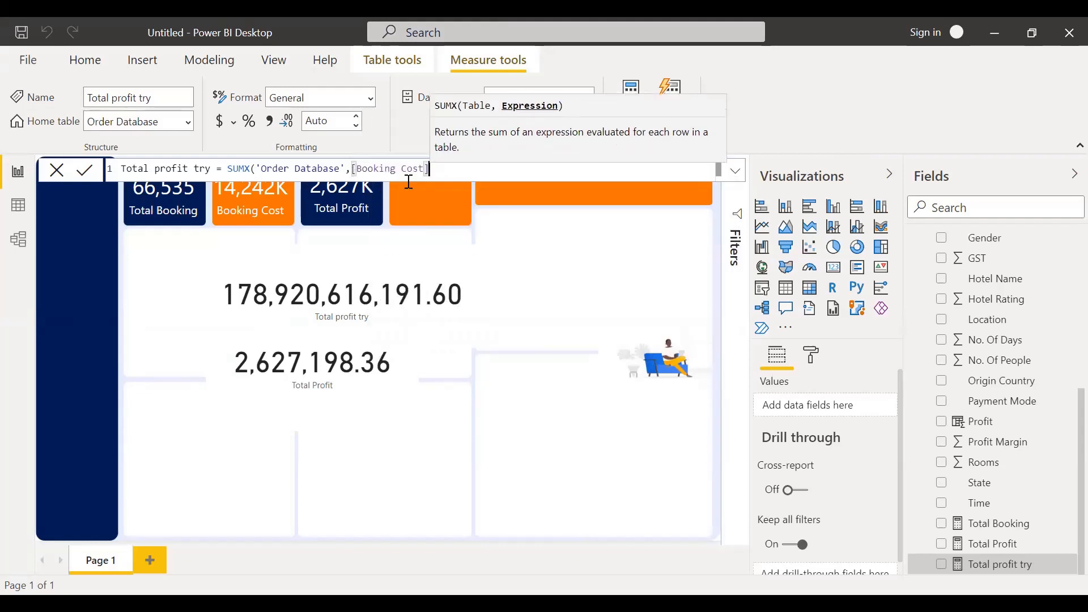
pyautogui.write('* ')
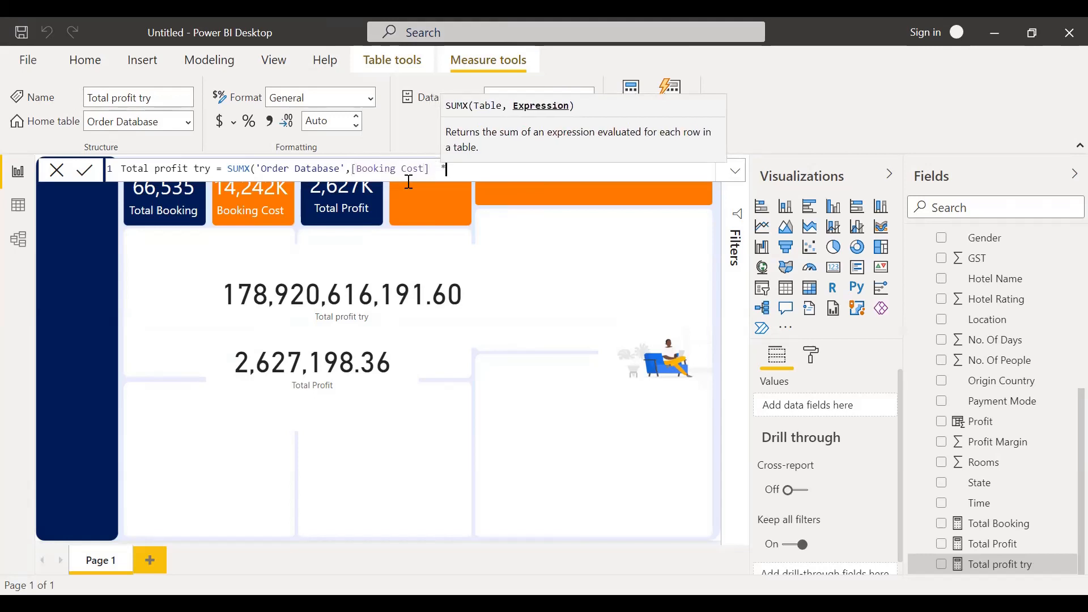
pyautogui.write('[pro')
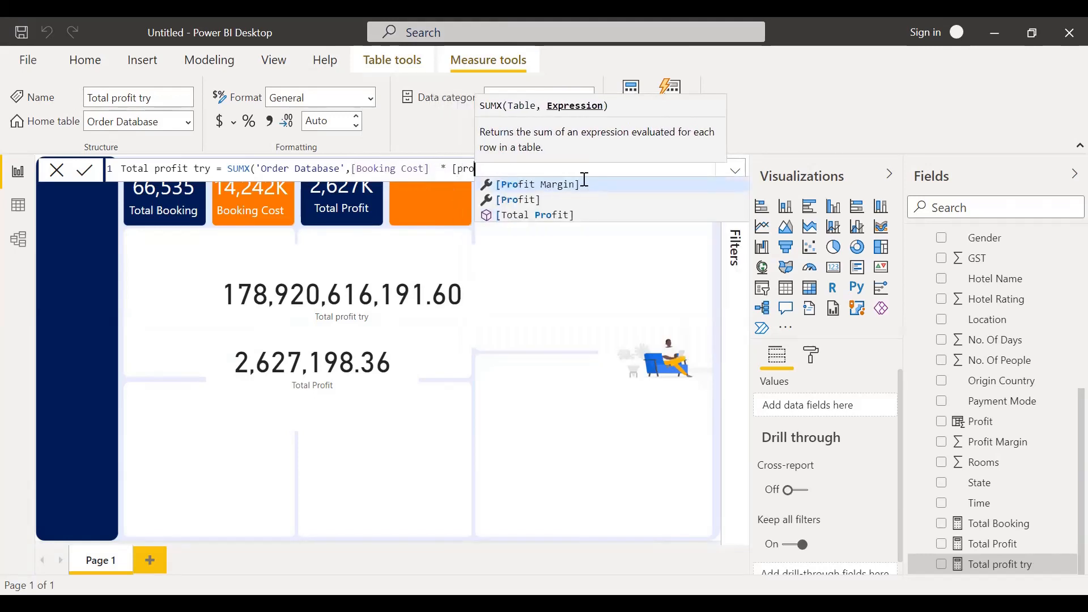
pyautogui.click(584, 183)
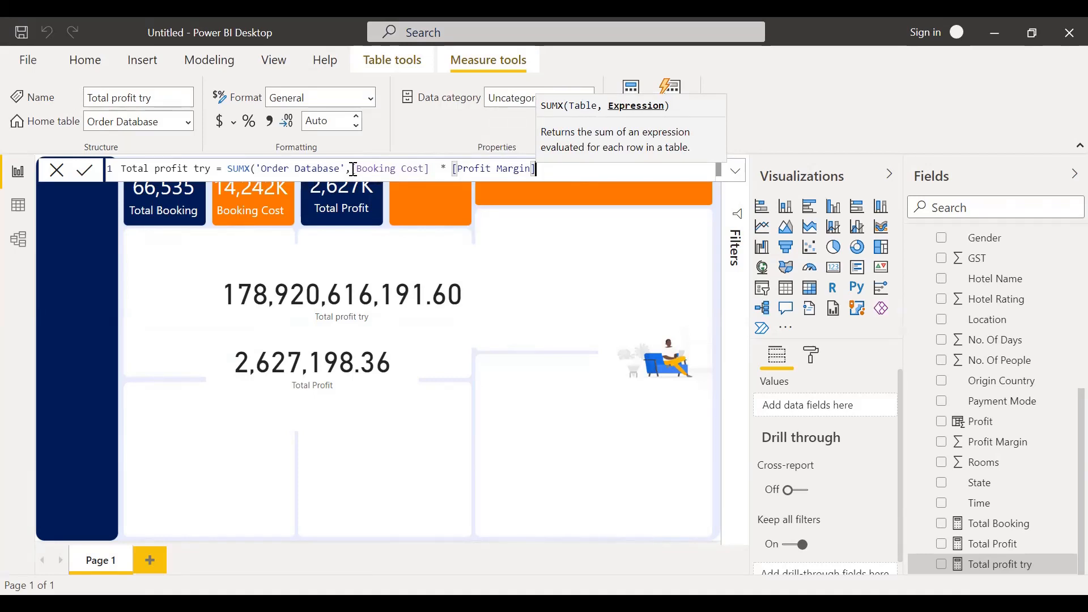
pyautogui.moveTo(355, 170); pyautogui.dragTo(544, 169)
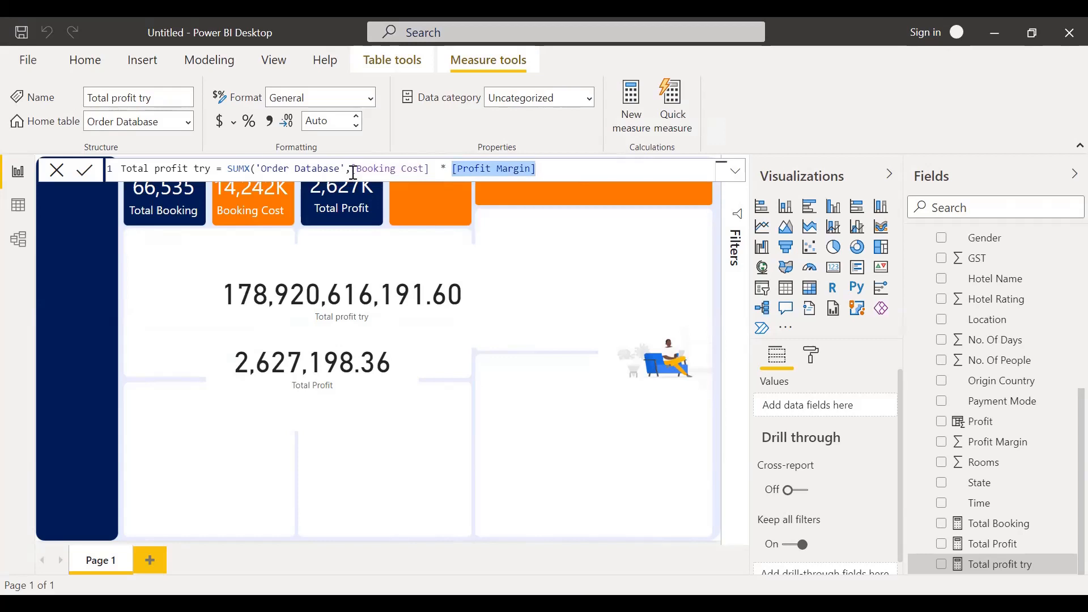
pyautogui.moveTo(352, 169); pyautogui.dragTo(453, 171)
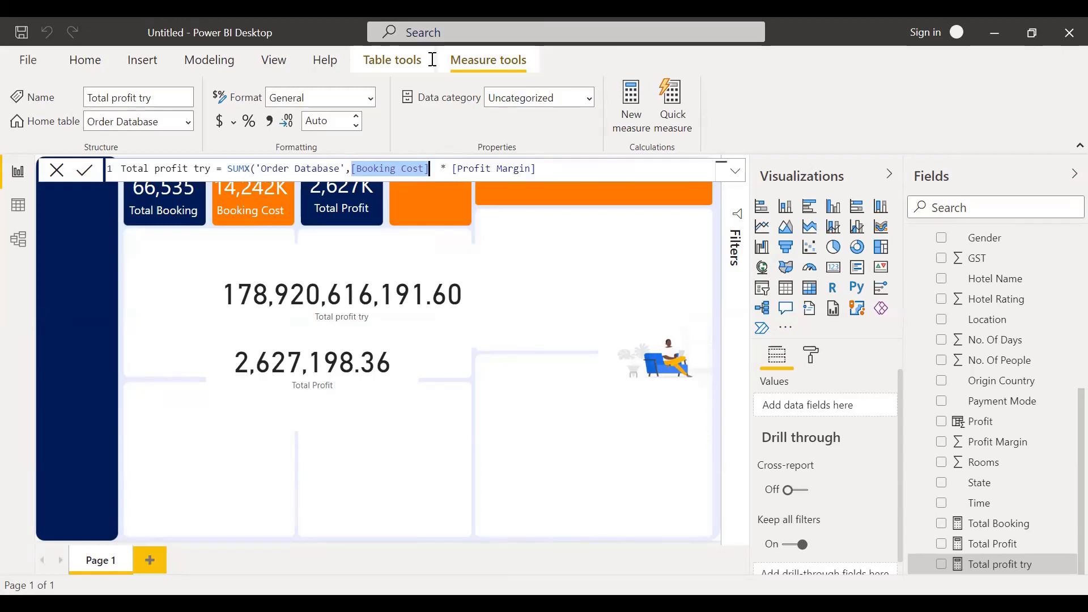
pyautogui.click(582, 168)
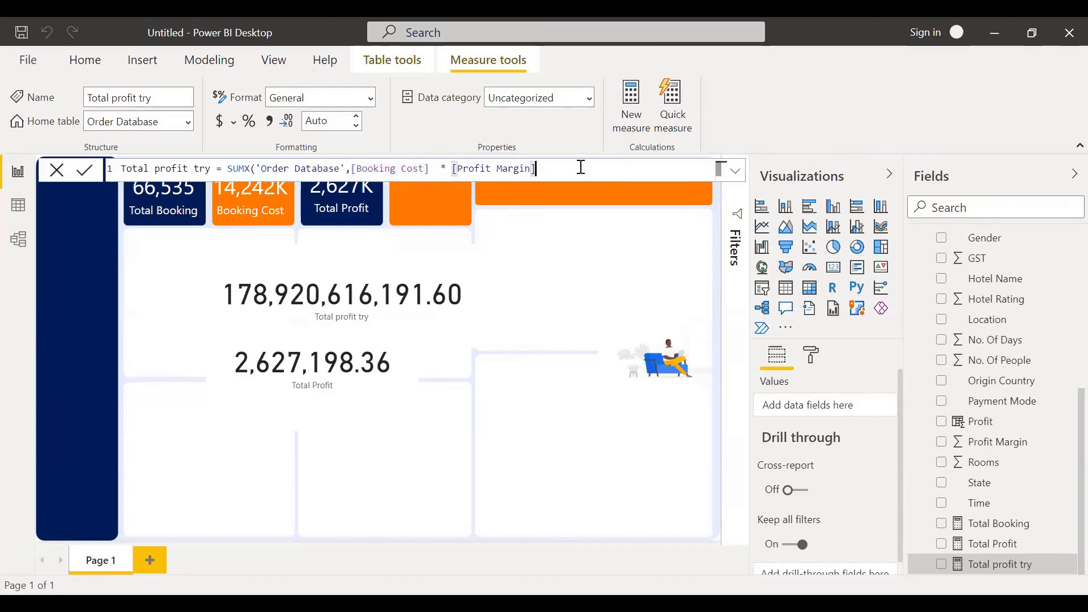
pyautogui.write(')')
pyautogui.press('Return')
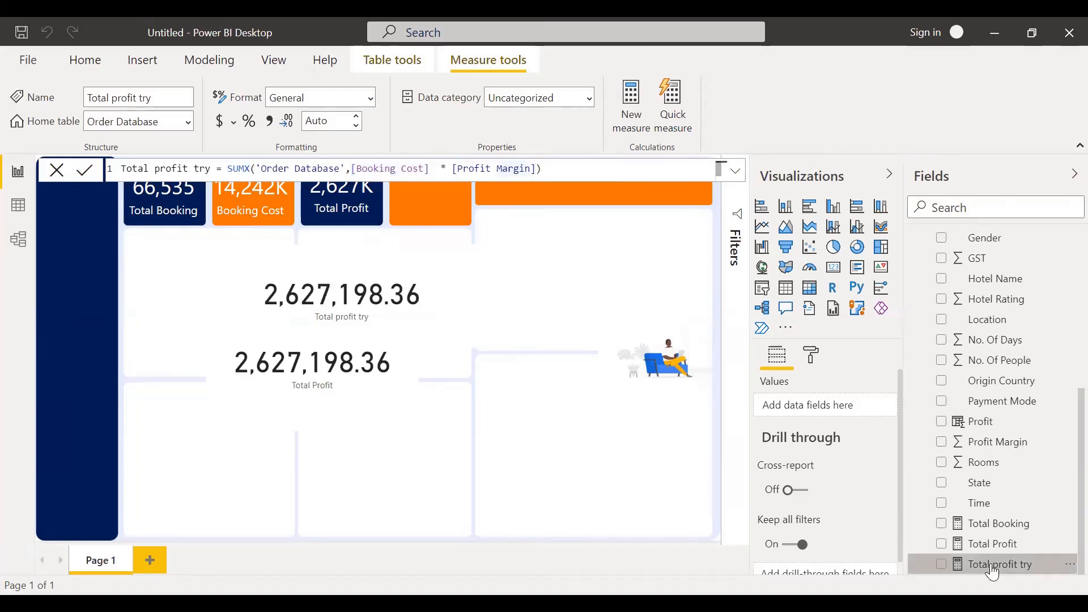
# Step: Add another visual of Total profit try beside the two comparison cards and convert it to a card
pyautogui.click(943, 565)
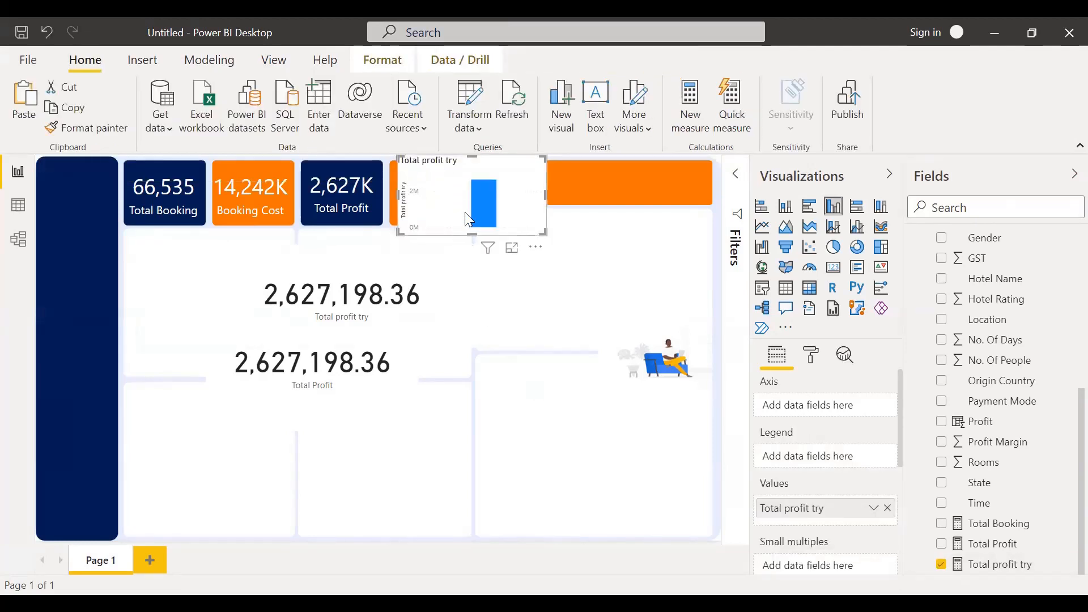
pyautogui.moveTo(469, 220); pyautogui.dragTo(495, 340)
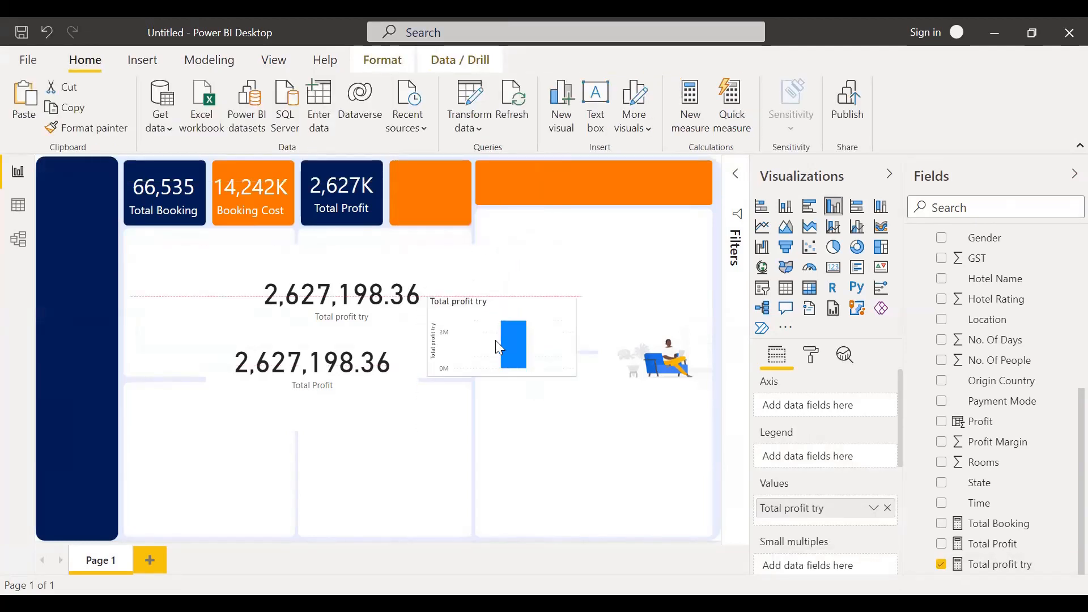
pyautogui.click(834, 270)
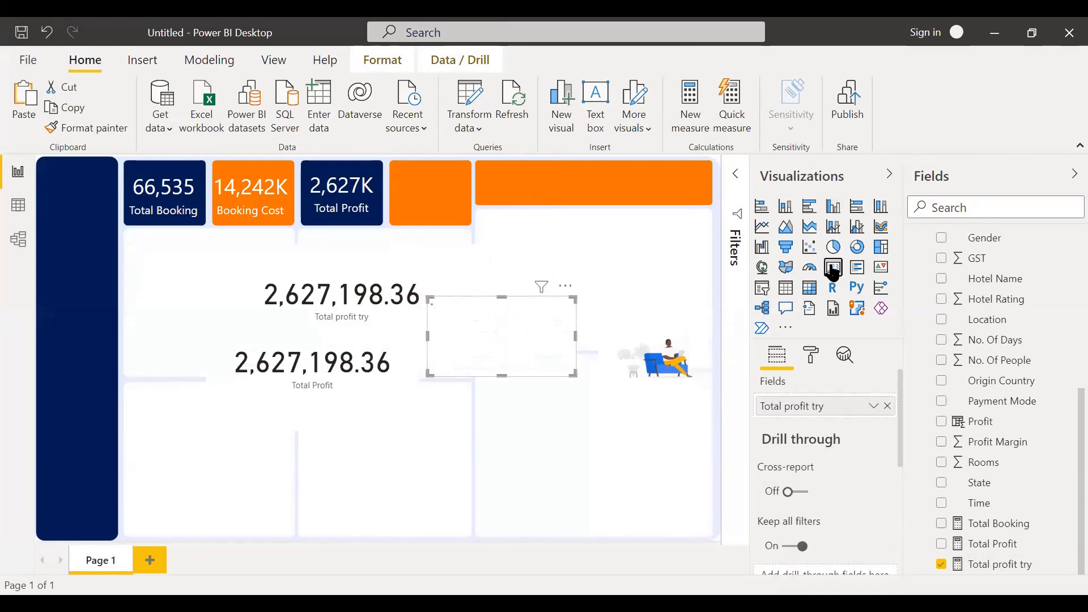
# Step: Set the new card's display units to None and enlarge it to fit the full value
pyautogui.click(814, 357)
pyautogui.click(803, 450)
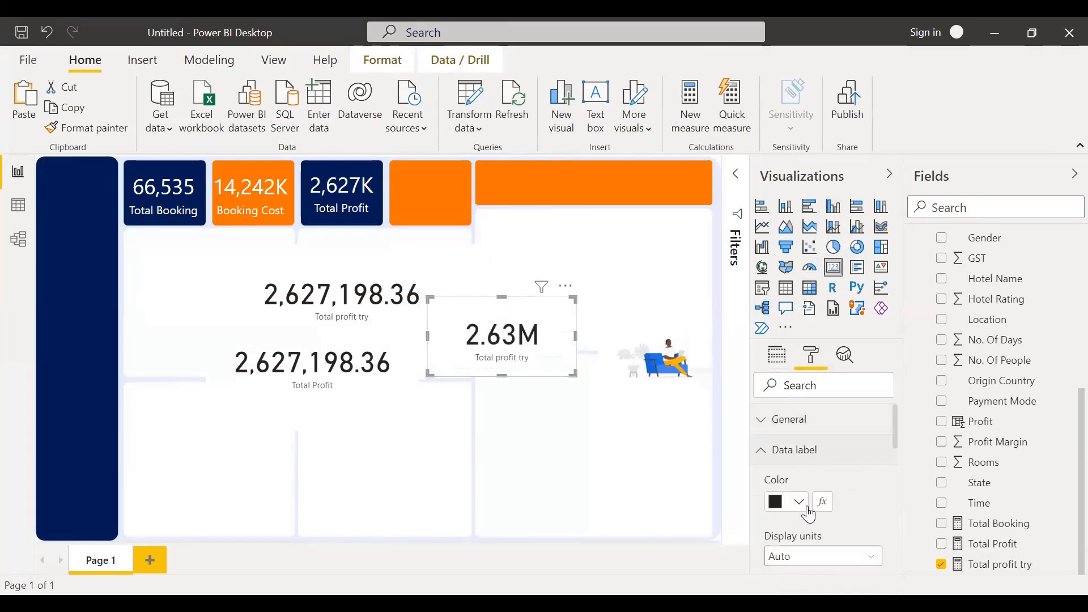
pyautogui.click(804, 555)
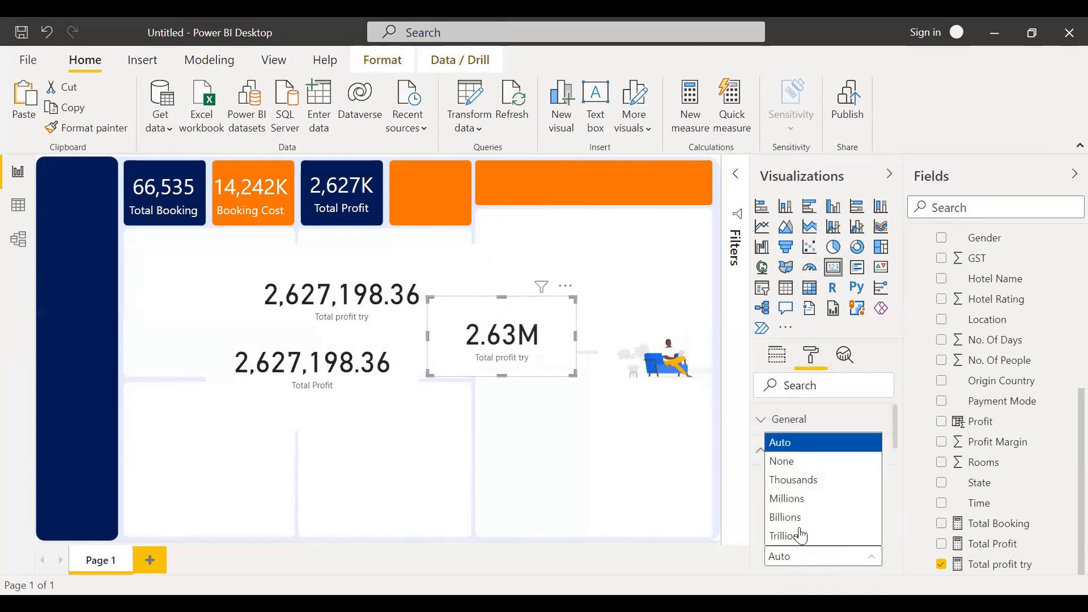
pyautogui.click(787, 464)
pyautogui.moveTo(576, 375); pyautogui.dragTo(646, 417)
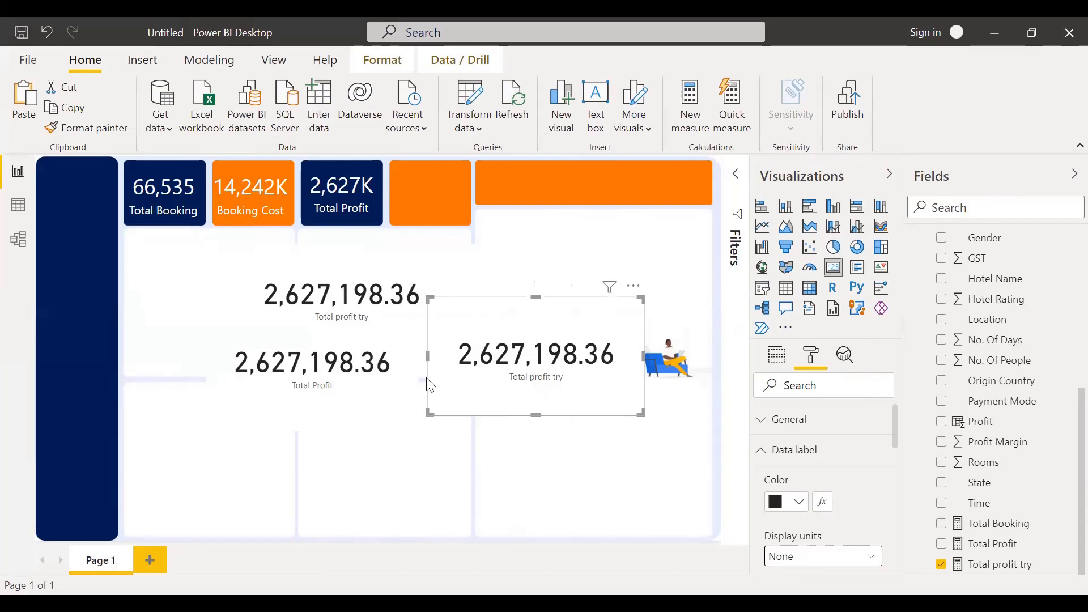
# Step: Delete the three unformatted profit comparison cards from the middle of the report page
pyautogui.press('Delete')
pyautogui.click(375, 364)
pyautogui.press('Delete')
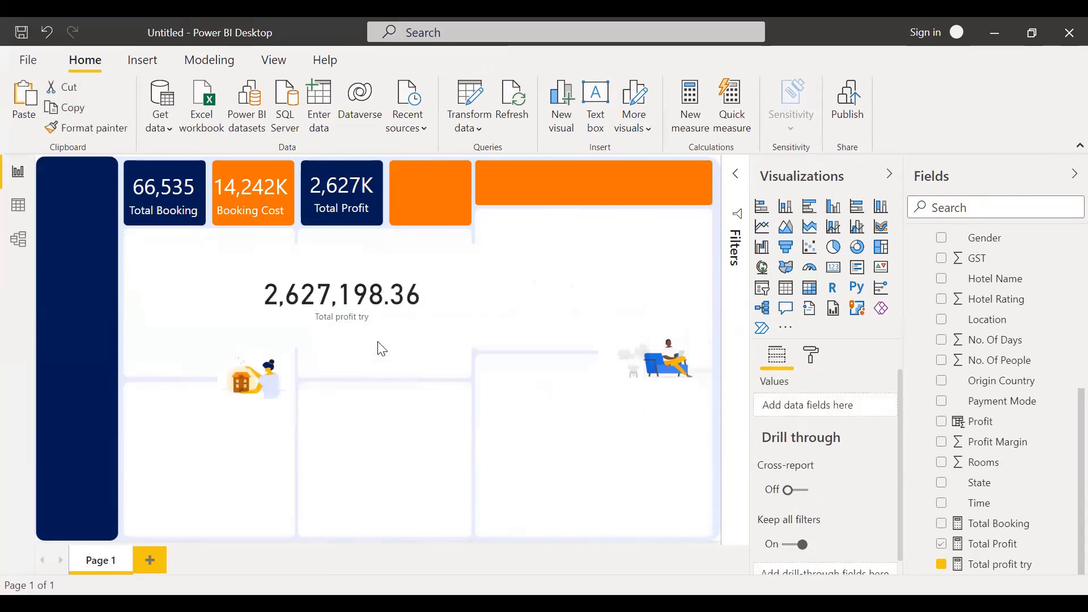
pyautogui.click(358, 311)
pyautogui.press('Delete')
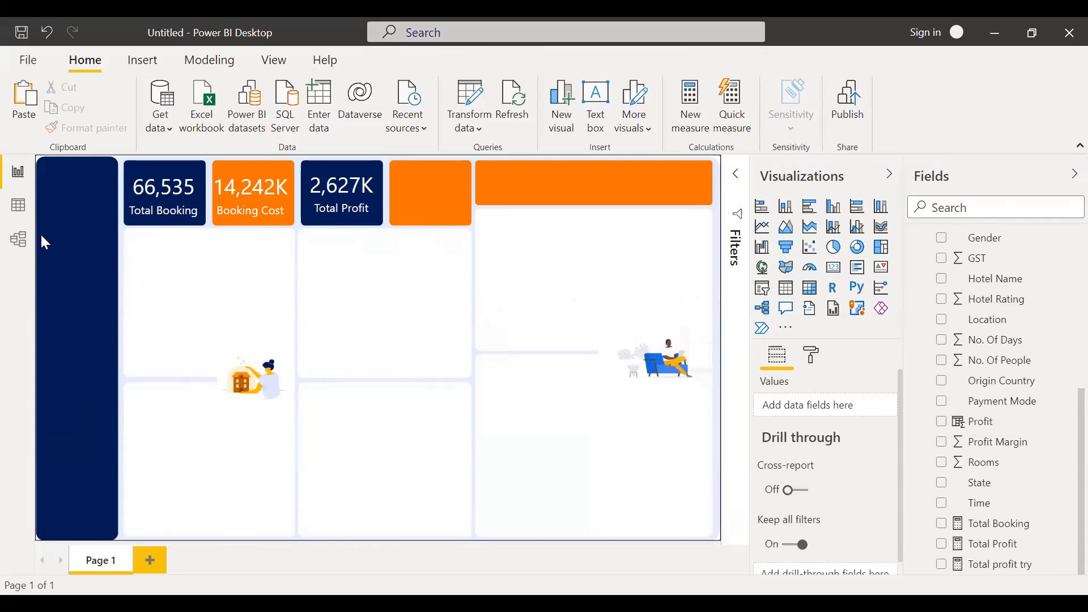
# Step: Examine the Date of Booking column's date values in the data table's filter list and close it without filtering
pyautogui.click(17, 208)
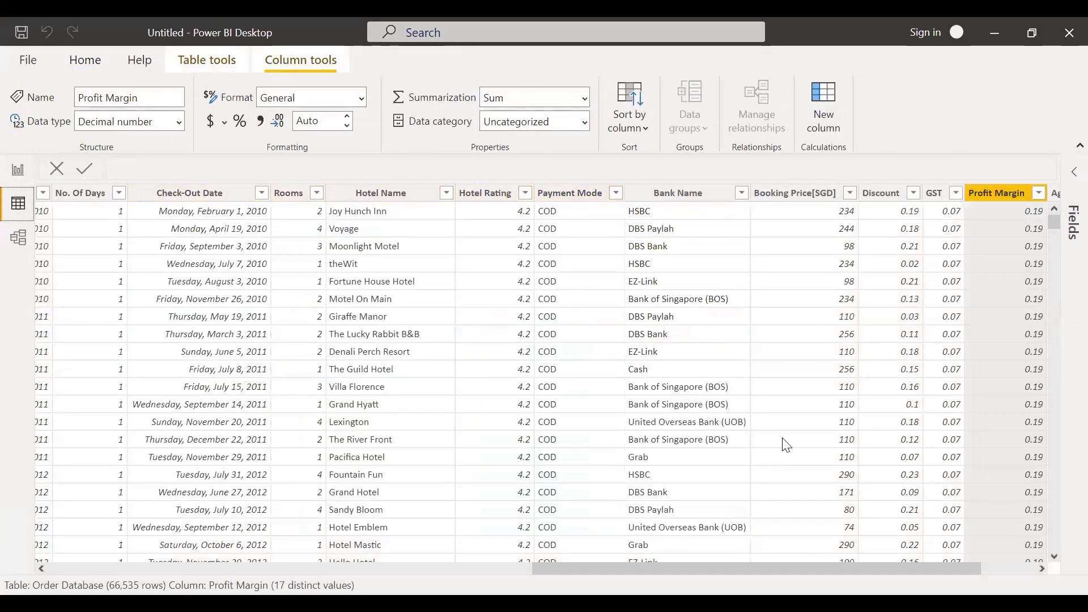
pyautogui.moveTo(613, 575); pyautogui.dragTo(298, 549)
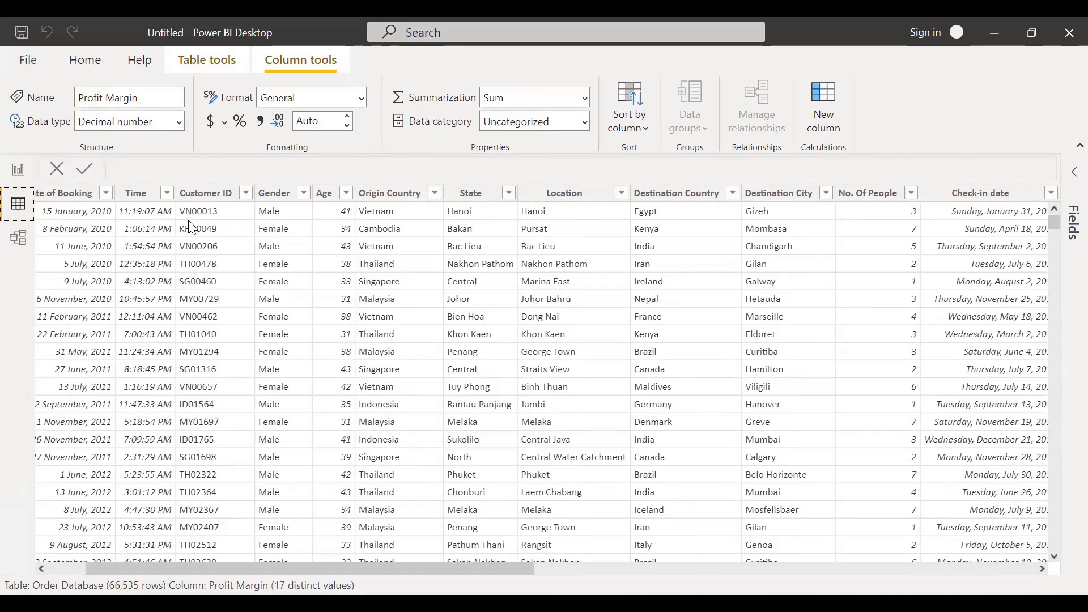
pyautogui.click(99, 197)
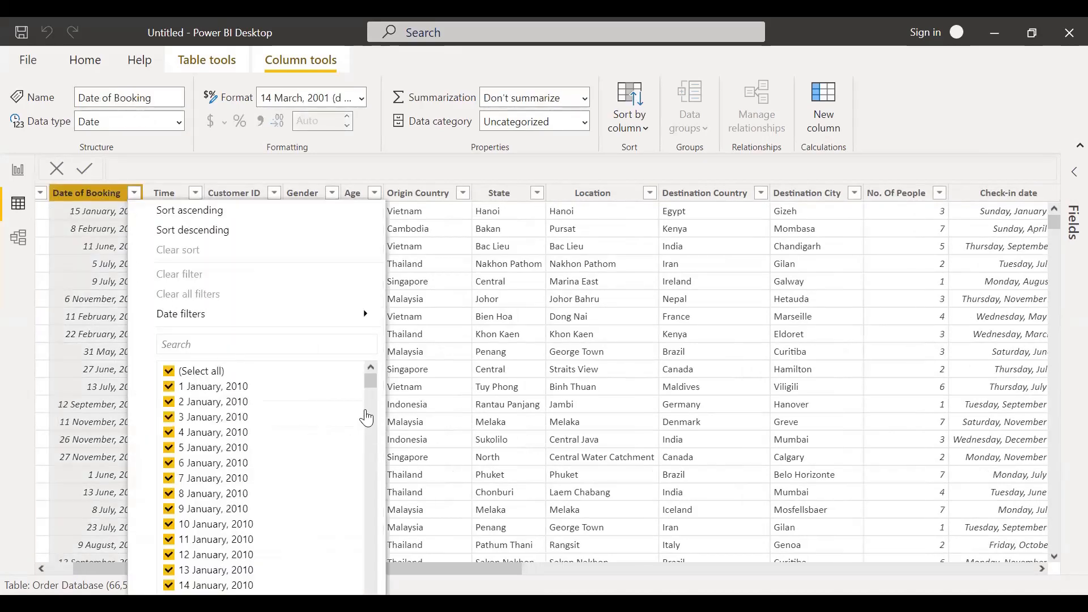
pyautogui.click(357, 419)
pyautogui.click(505, 391)
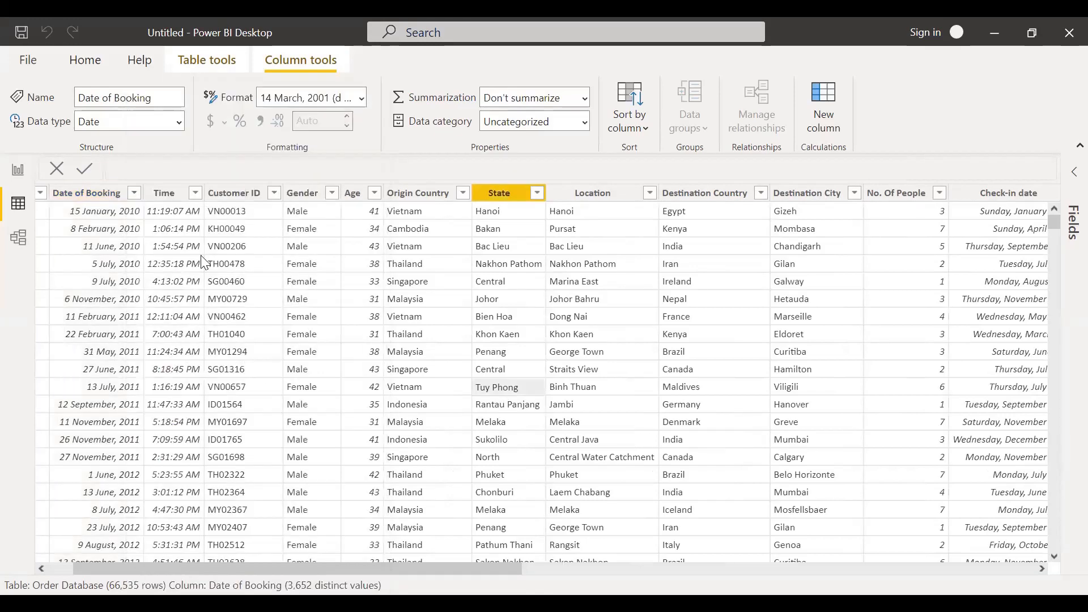
# Step: Look over the Date of Booking column's date filter options and the Customer ID column in the data table without filtering
pyautogui.click(135, 196)
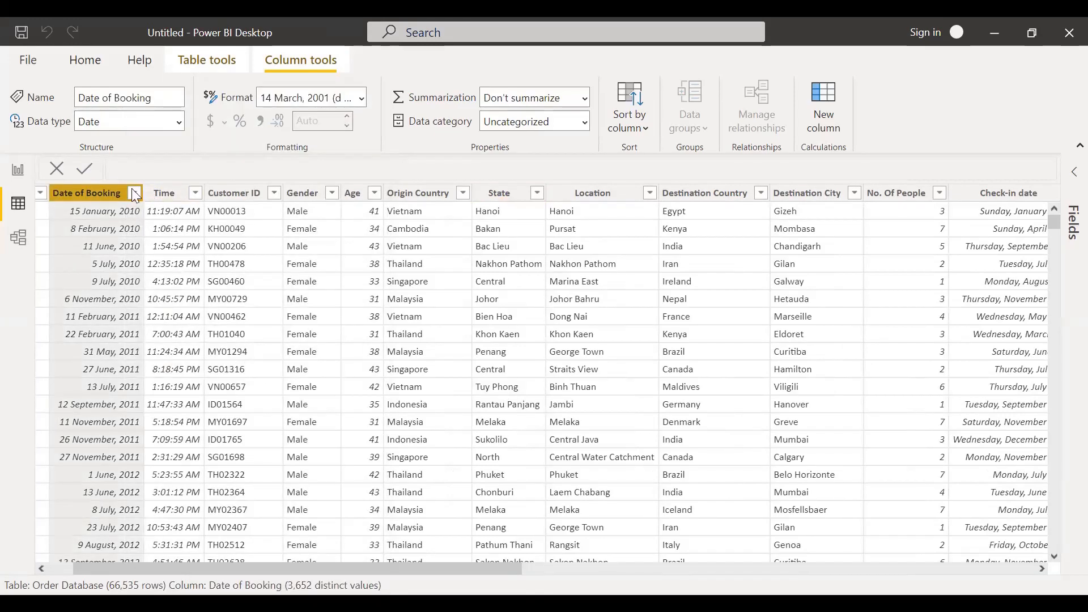
pyautogui.click(135, 194)
pyautogui.moveTo(214, 145)
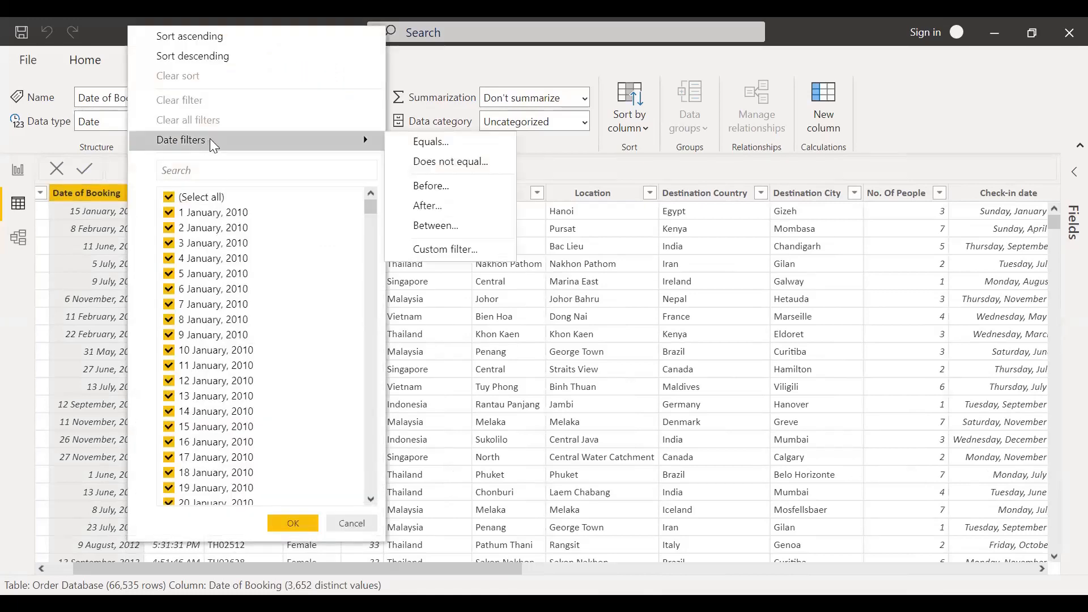
pyautogui.click(562, 405)
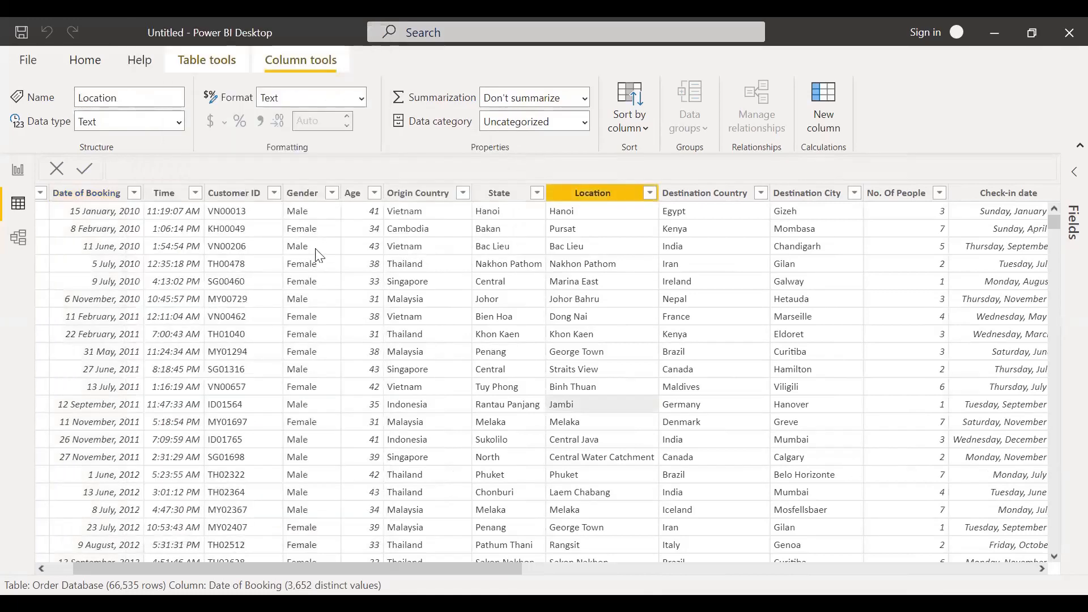
pyautogui.click(239, 194)
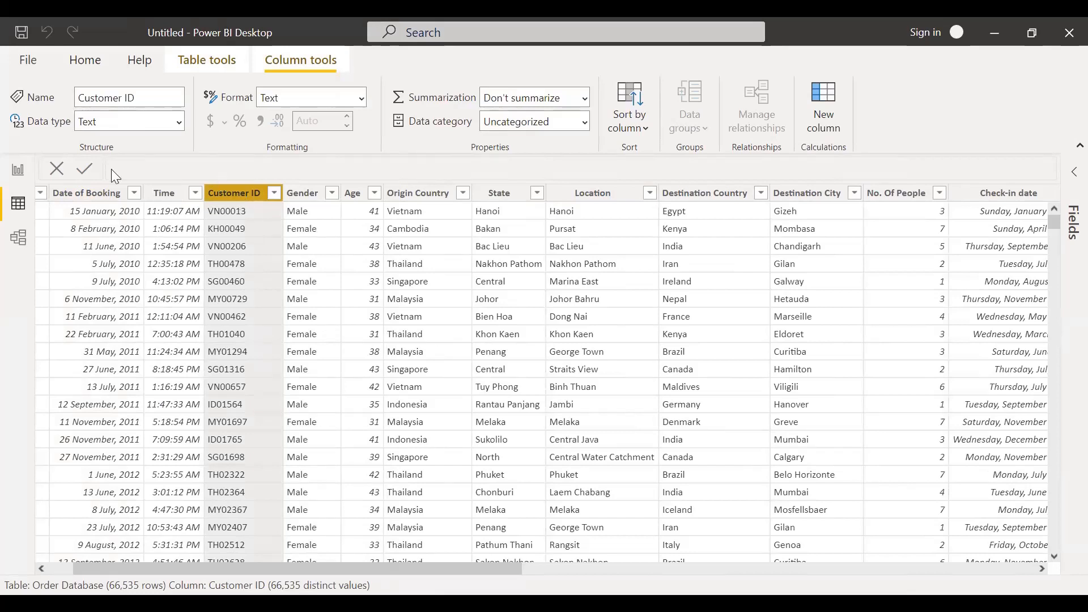
# Step: Return to the report page and start a new measure named Total Customers
pyautogui.click(10, 171)
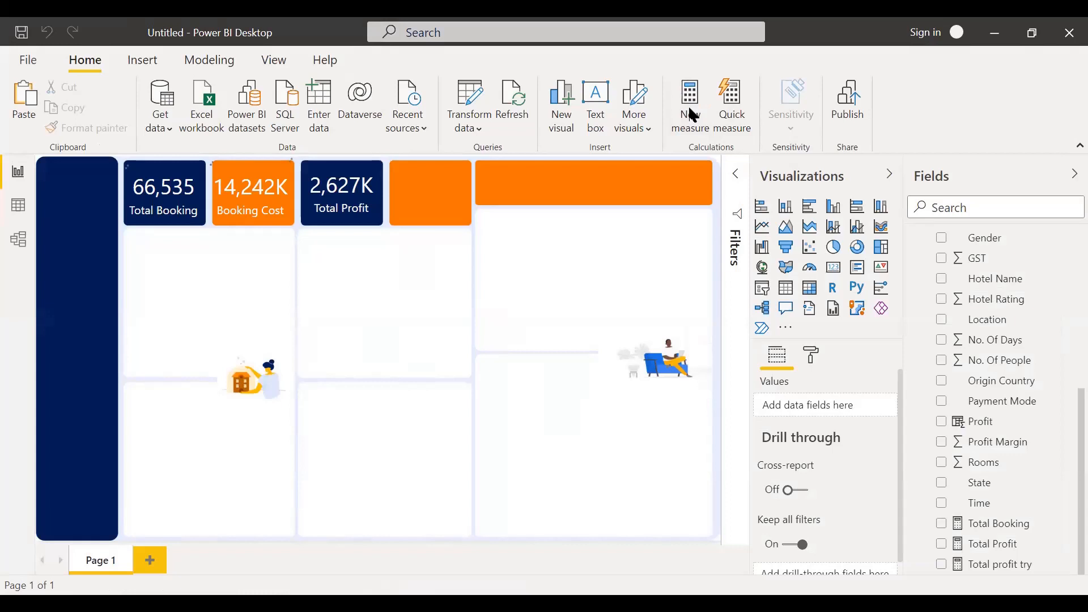
pyautogui.click(689, 108)
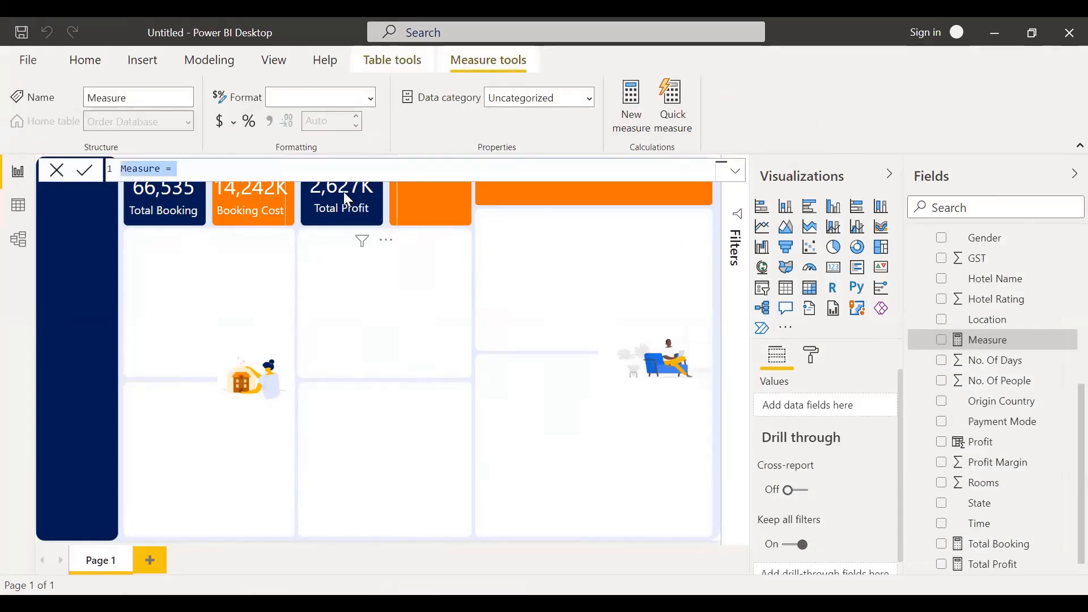
pyautogui.write('Total Cus')
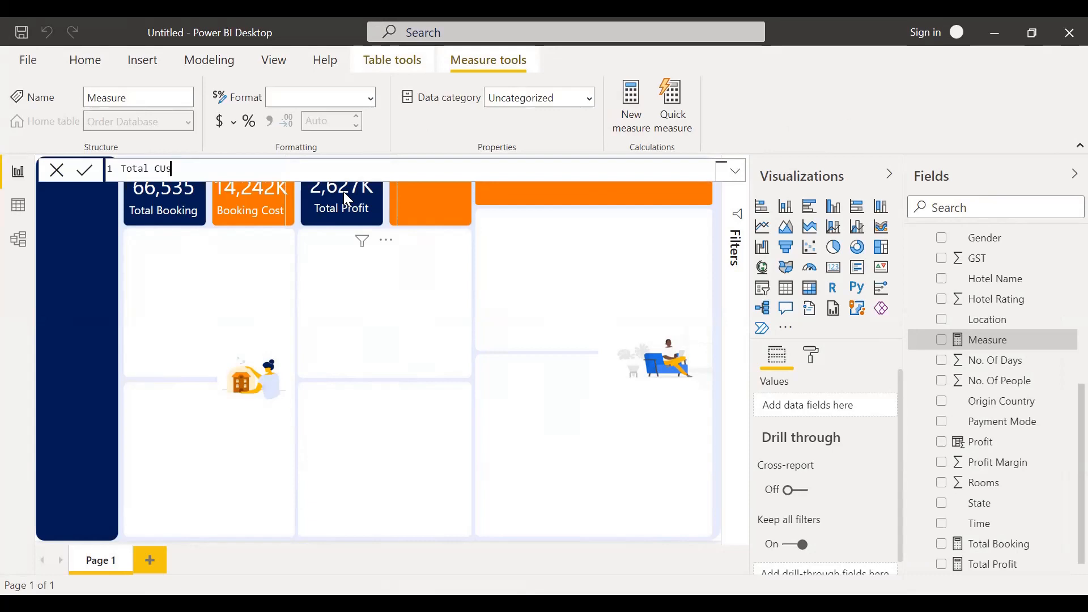
pyautogui.write('tomer')
pyautogui.press('BackSpace')
pyautogui.press('BackSpace')
pyautogui.press('BackSpace')
pyautogui.press('BackSpace')
pyautogui.press('BackSpace')
pyautogui.press('BackSpace')
pyautogui.press('BackSpace')
pyautogui.write('ustomers = di')
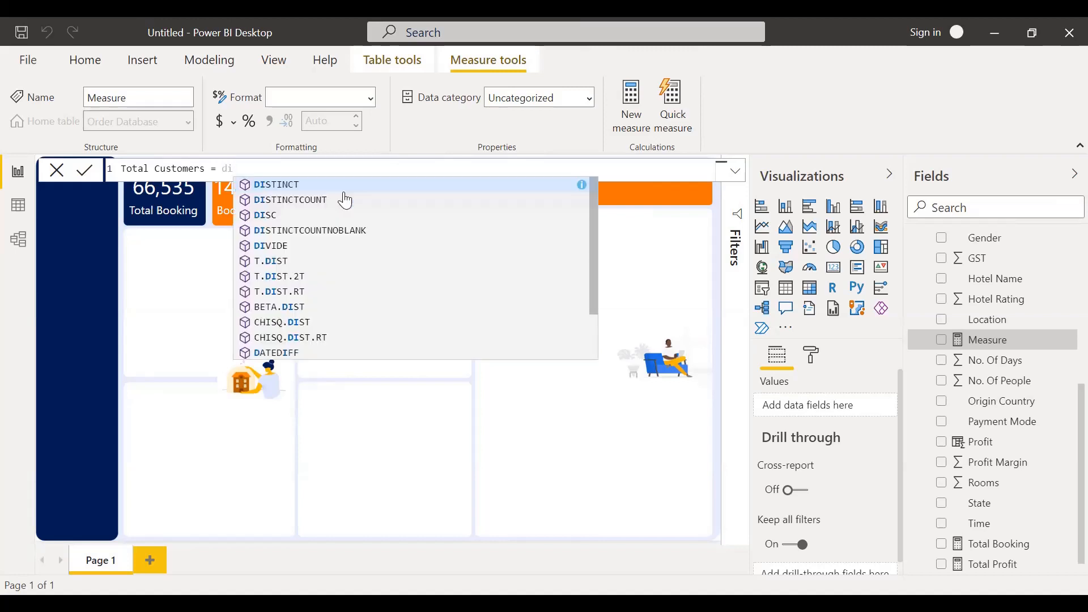
# Step: Define the Total Customers measure as DISTINCTCOUNT('Order Database'[Customer ID]) and commit it
pyautogui.click(303, 202)
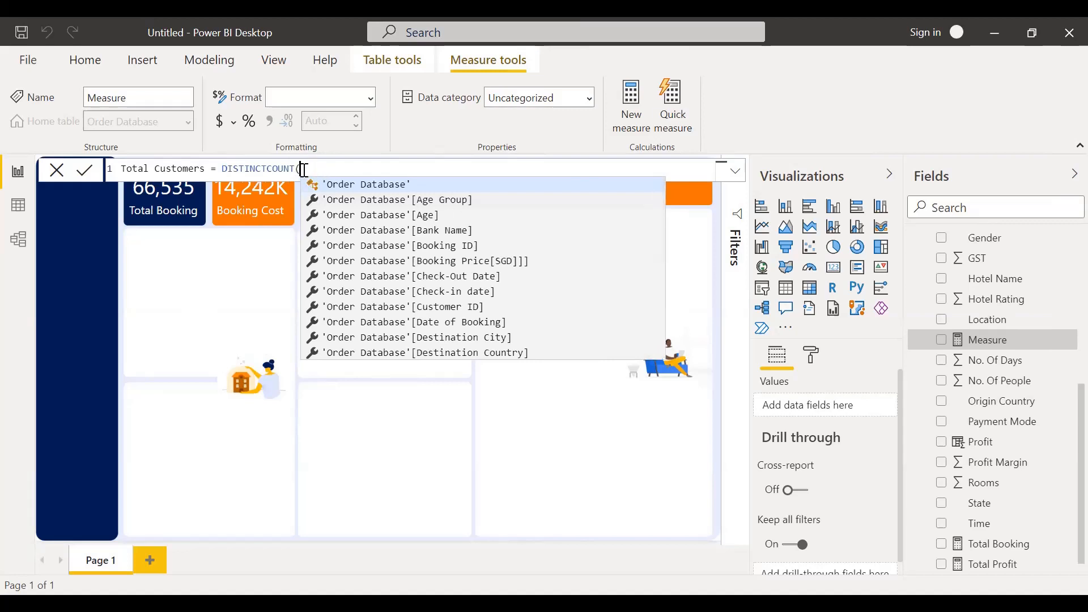
pyautogui.click(281, 171)
pyautogui.click(307, 171)
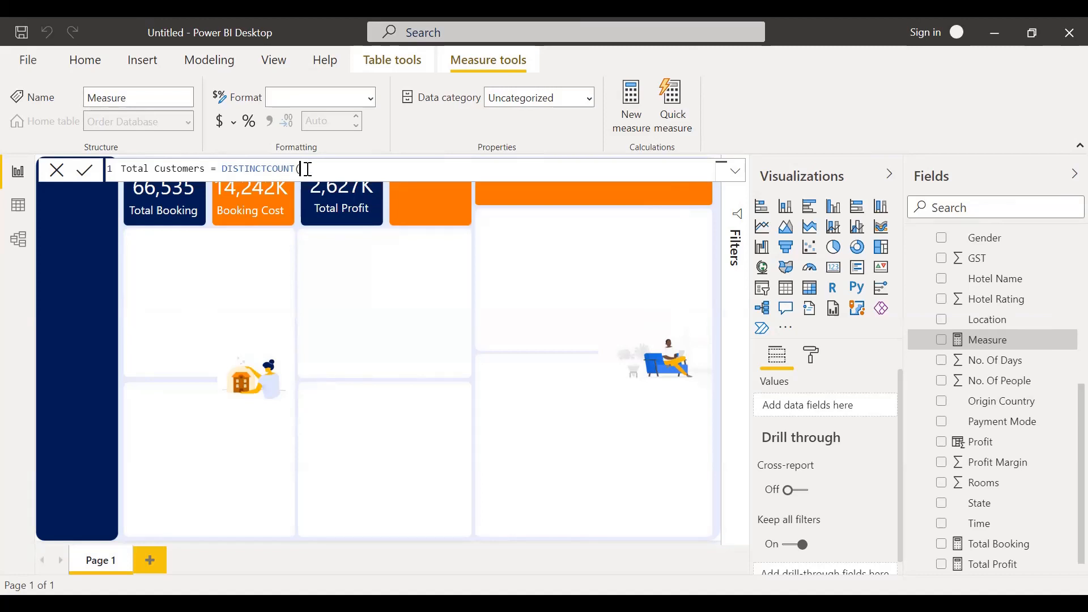
pyautogui.write('cou')
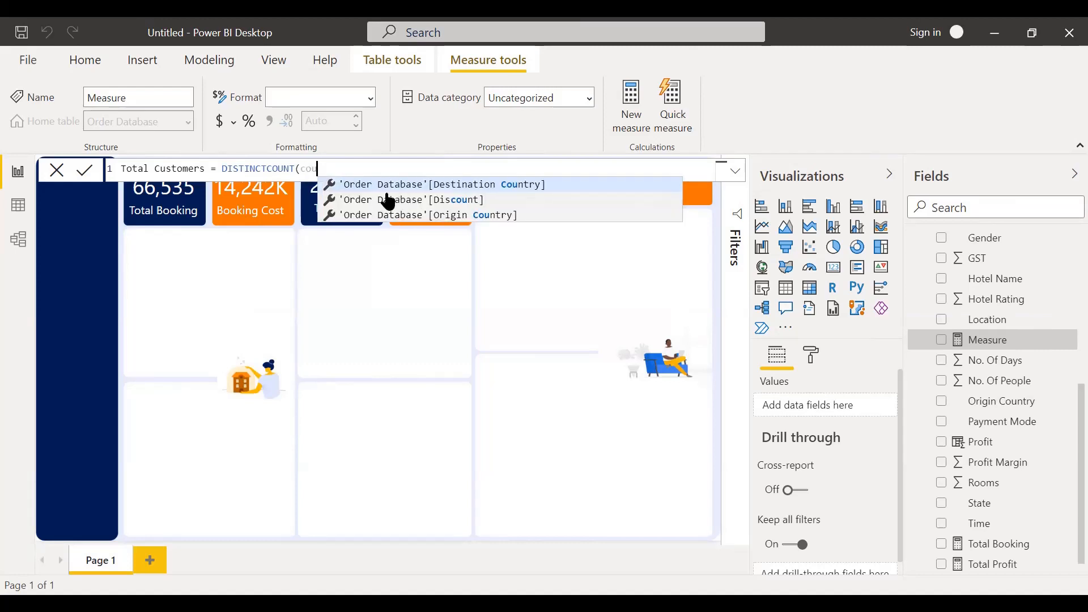
pyautogui.press('BackSpace')
pyautogui.press('BackSpace')
pyautogui.write('us')
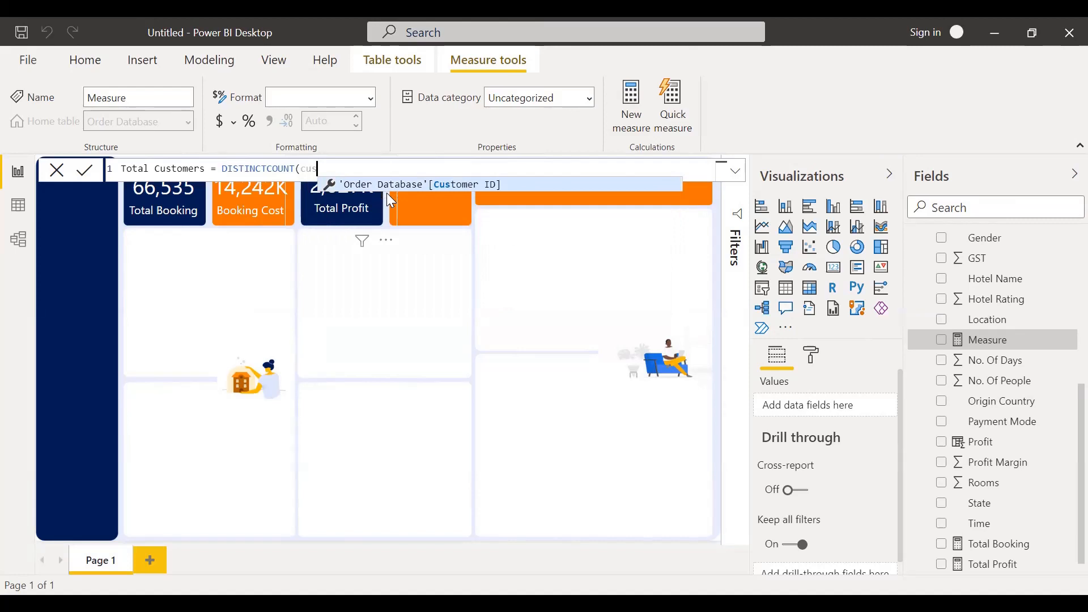
pyautogui.click(451, 186)
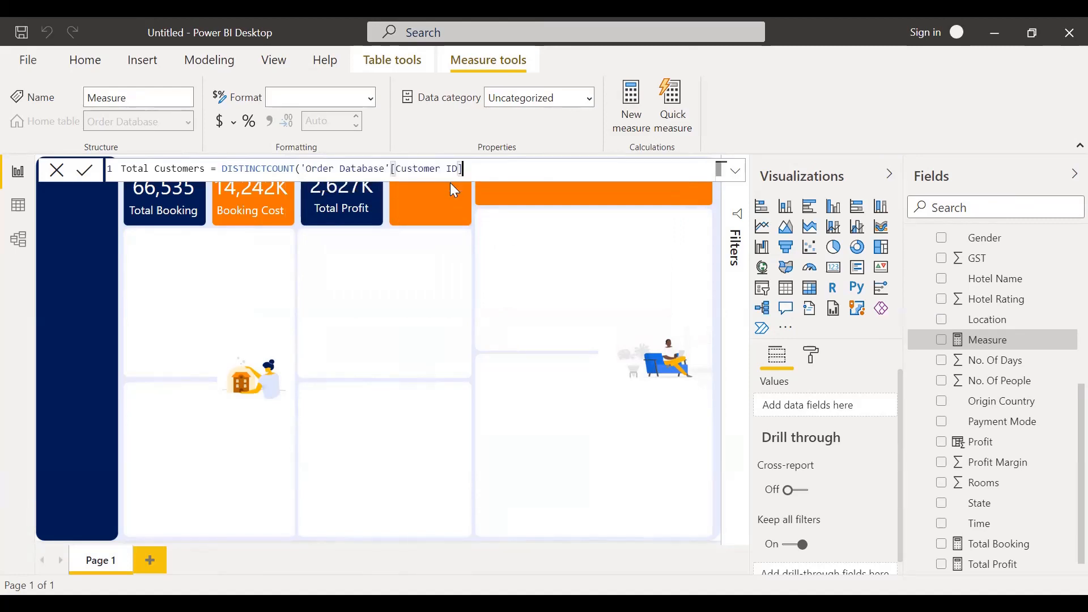
pyautogui.write(')')
pyautogui.press('Return')
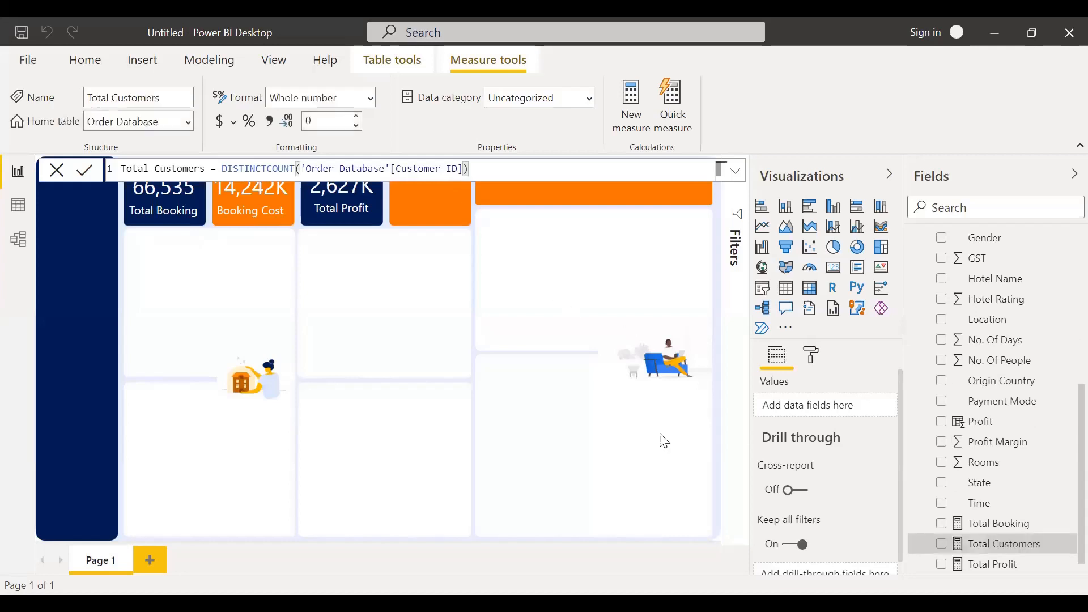
# Step: Apply the thousands separator to the Total Customers measure and show it in a new card on the page
pyautogui.click(267, 122)
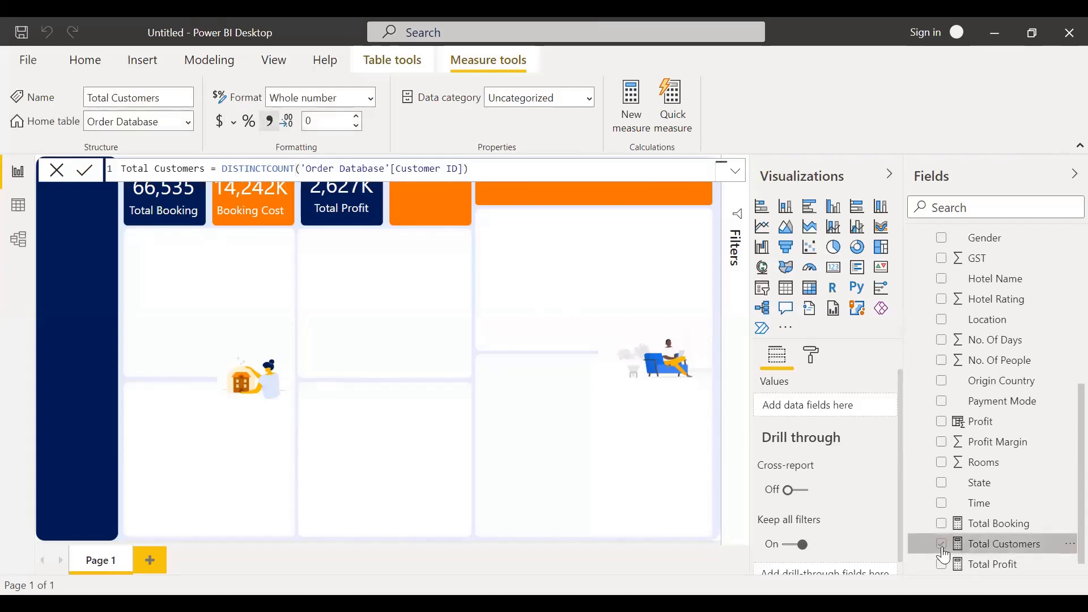
pyautogui.click(943, 545)
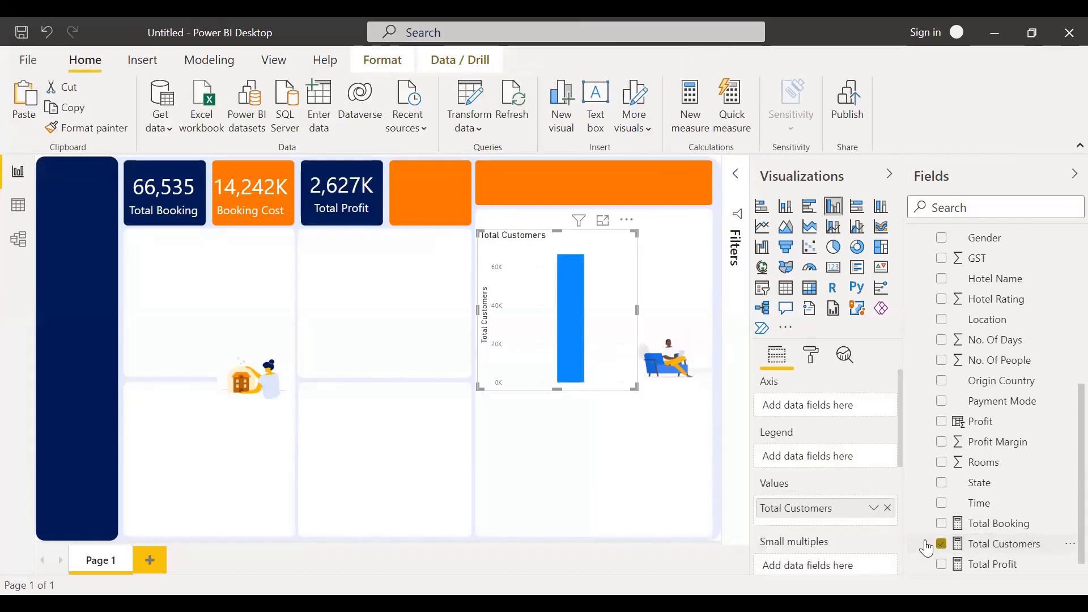
pyautogui.click(834, 268)
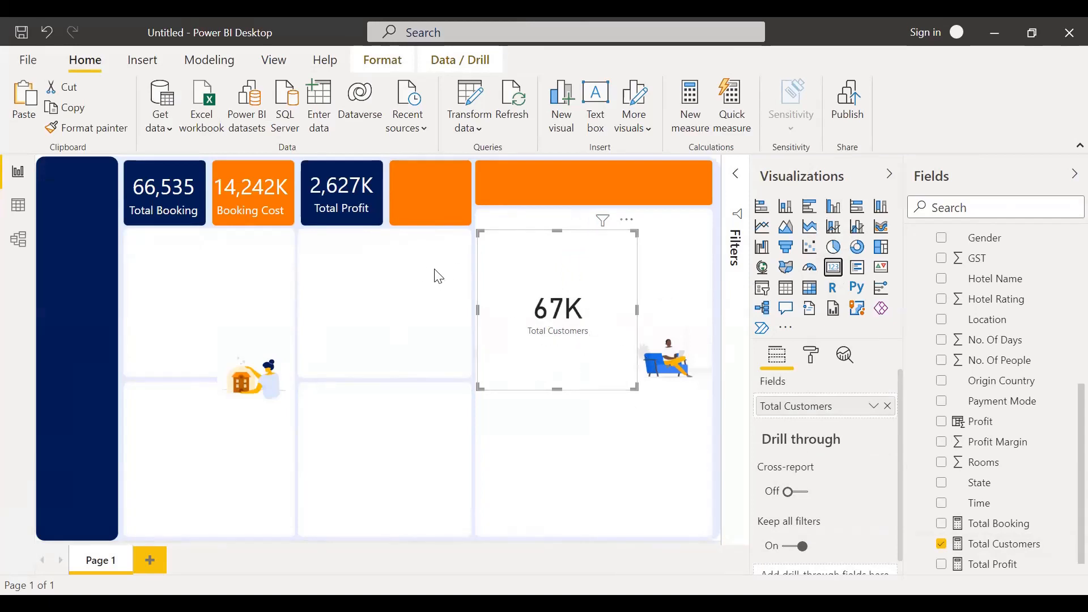
# Step: Duplicate the Total Profit card onto the orange tile beside it and replace its field with Total Customers
pyautogui.click(368, 196)
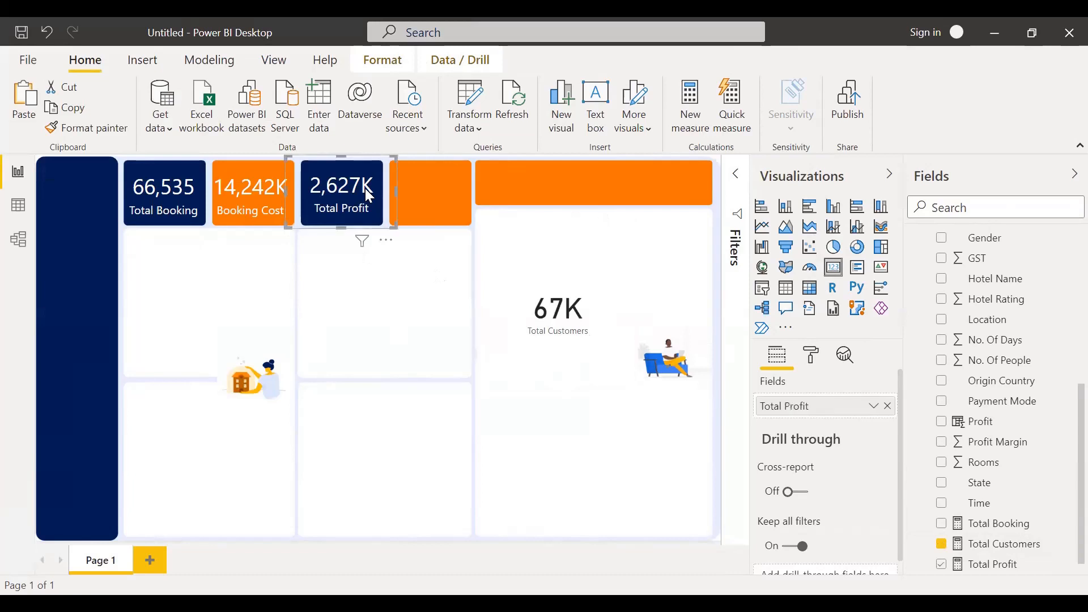
pyautogui.moveTo(360, 192); pyautogui.dragTo(364, 197)
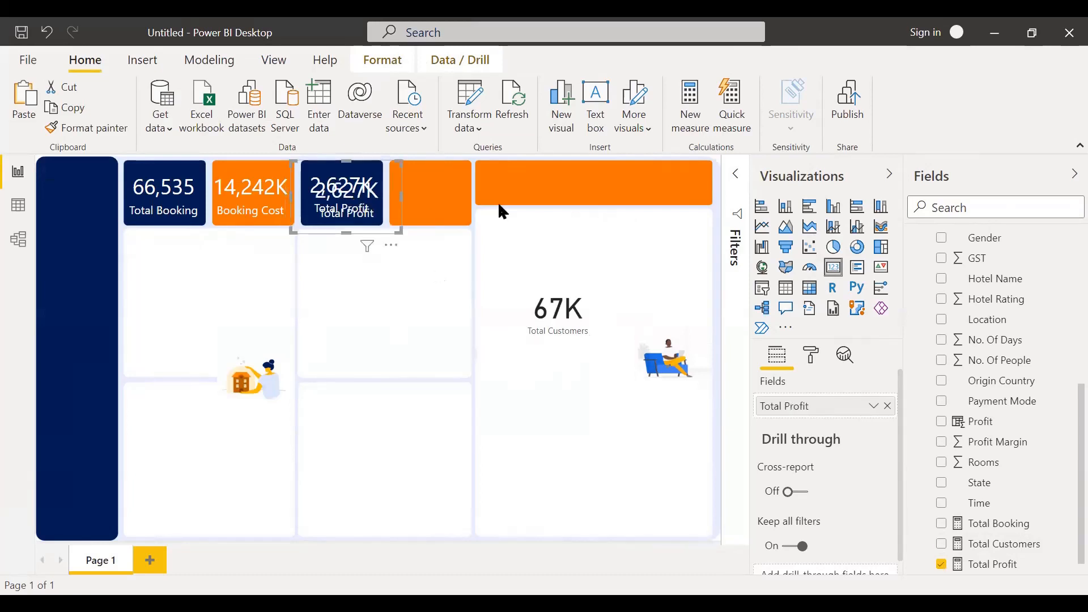
pyautogui.moveTo(503, 211); pyautogui.dragTo(434, 191)
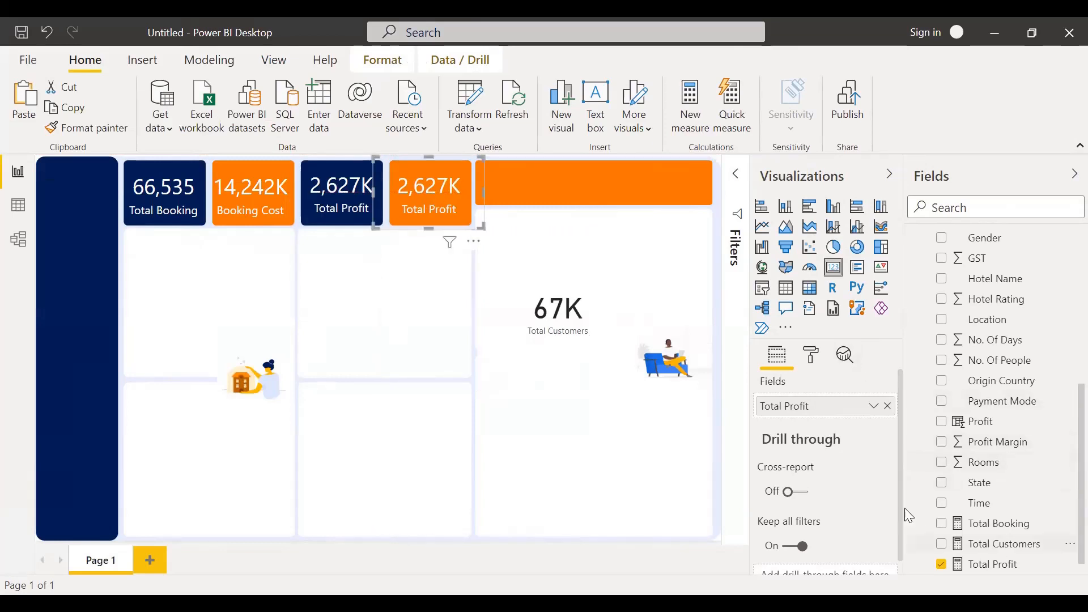
pyautogui.moveTo(1003, 543); pyautogui.dragTo(795, 407)
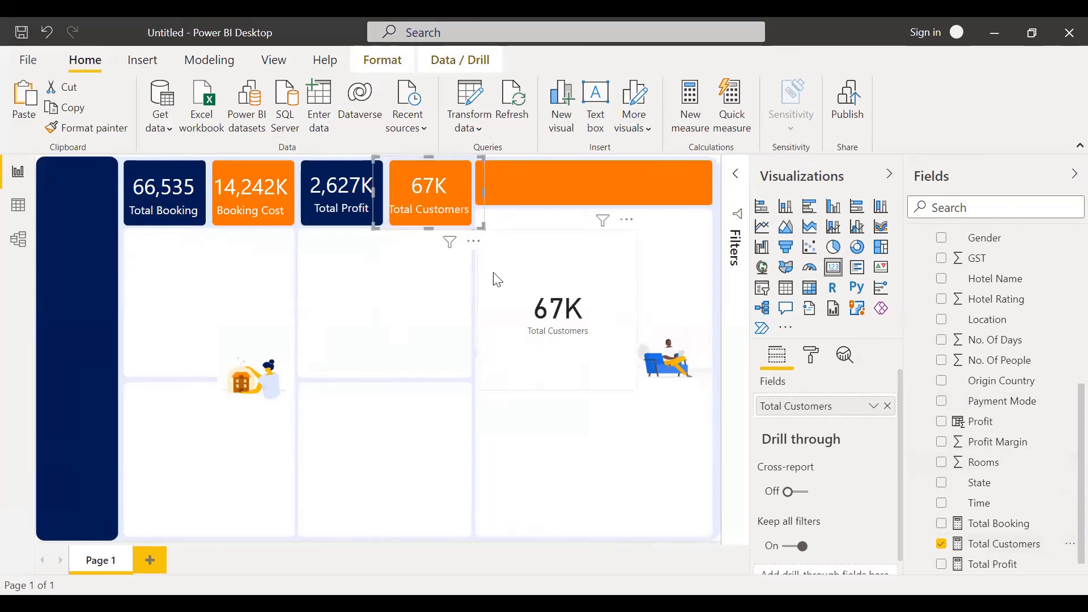
# Step: Set the data label display units of the Total Customers card on the orange tile to None and deselect it
pyautogui.click(815, 357)
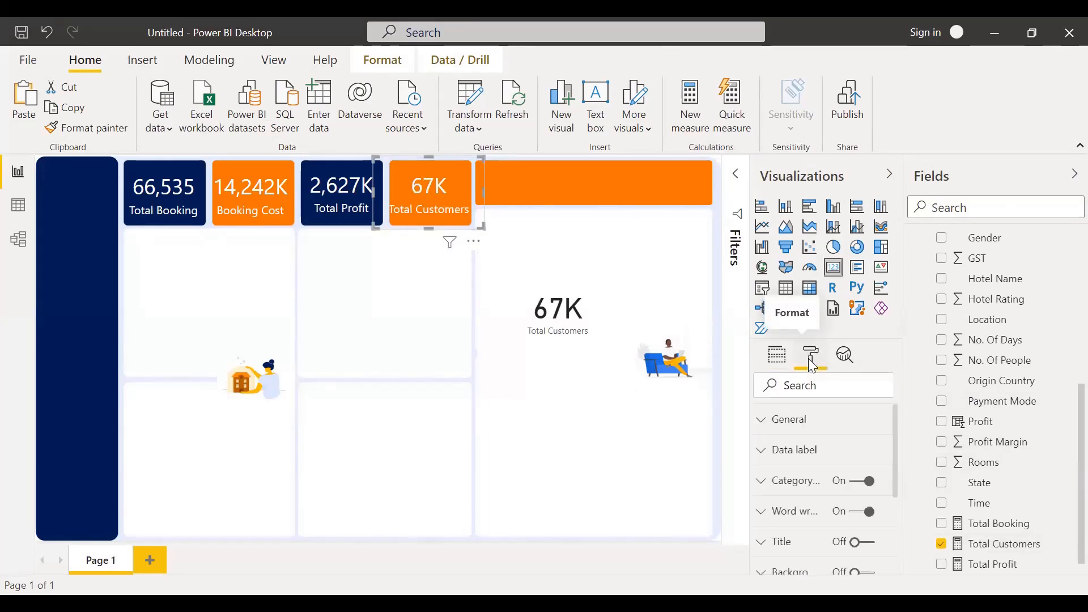
pyautogui.click(800, 451)
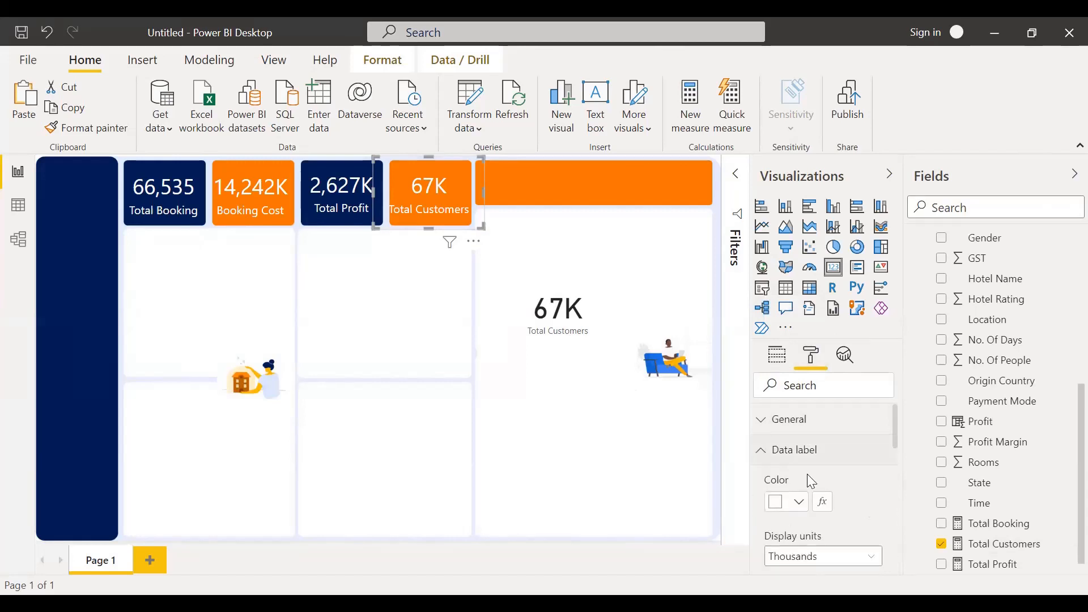
pyautogui.click(808, 561)
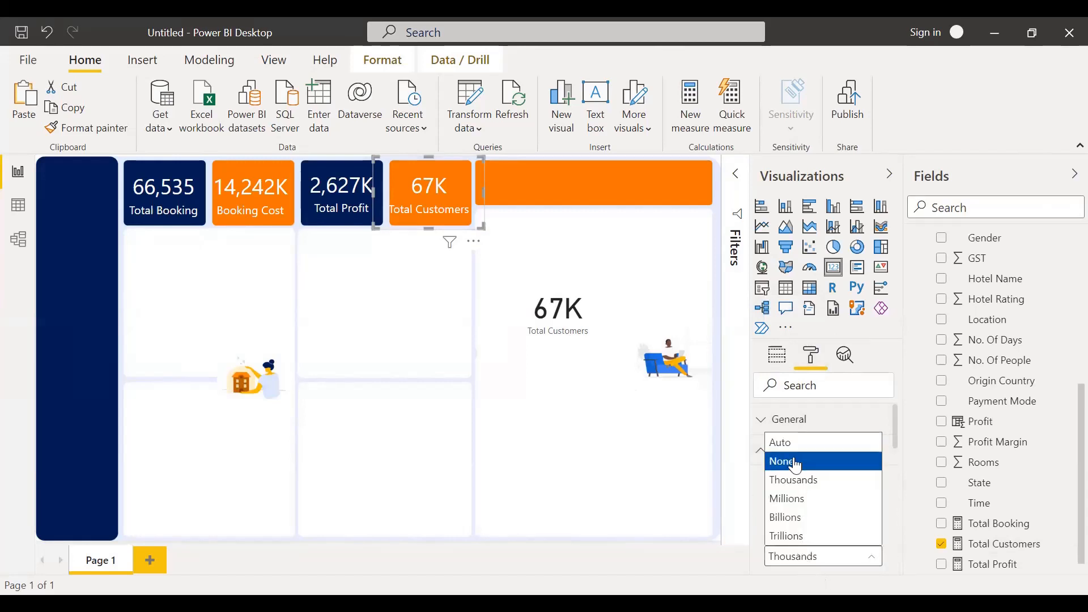
pyautogui.click(796, 463)
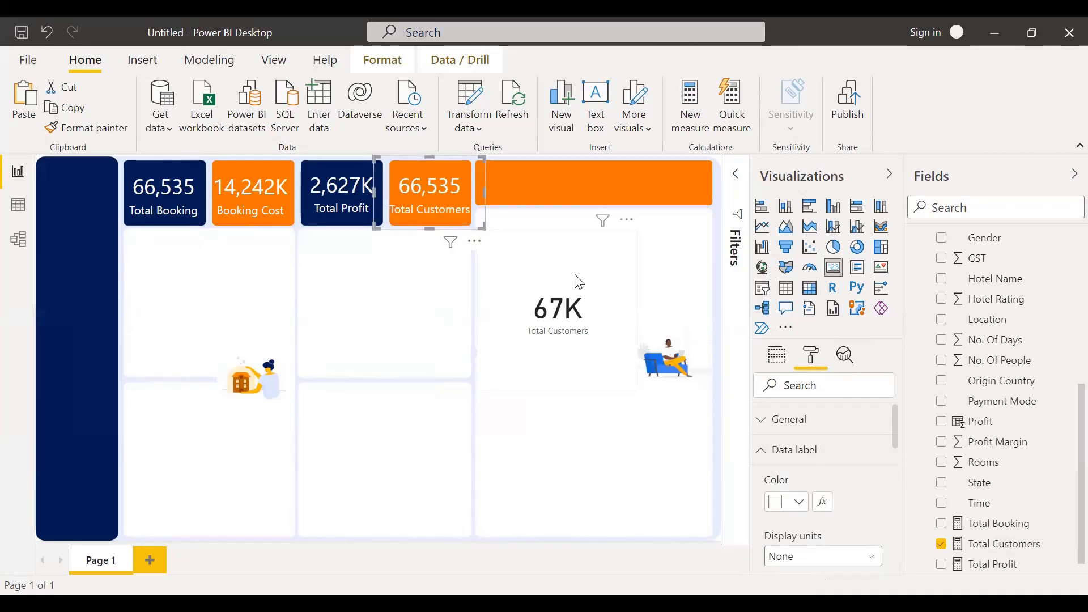
pyautogui.click(378, 319)
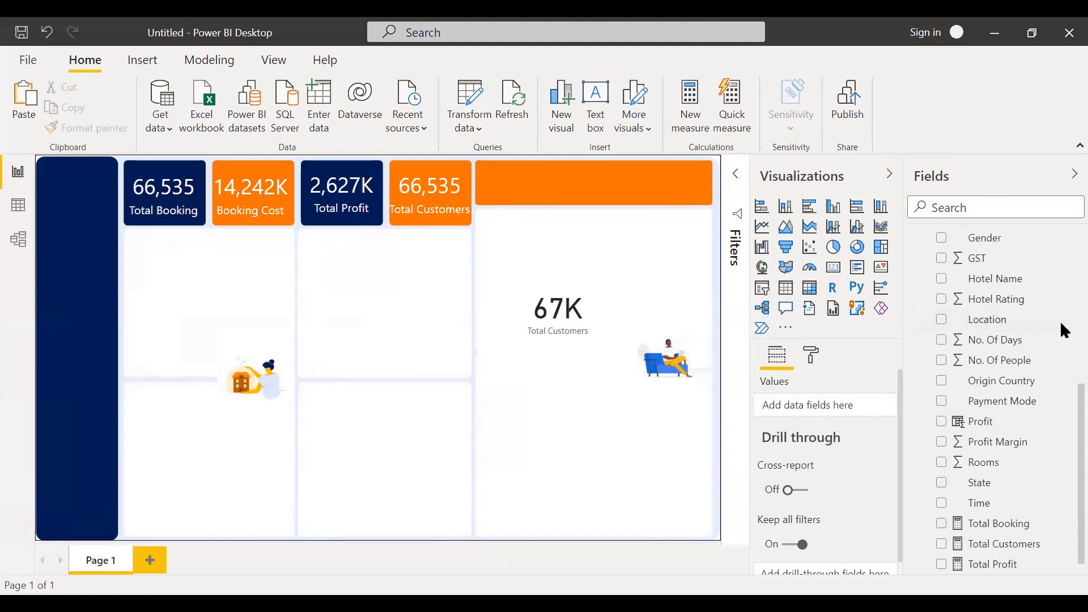
# Step: Create a clustered bar chart with Destination Country on the axis and Total Customers as the values
pyautogui.scroll(5, 1032, 329)
pyautogui.scroll(-2, 955, 389)
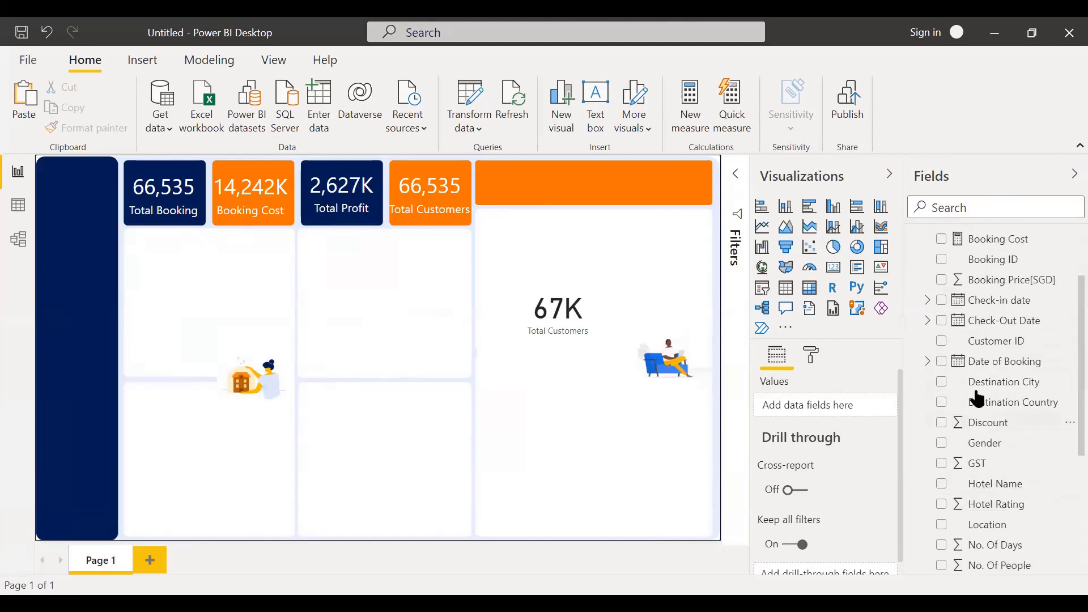
pyautogui.click(943, 405)
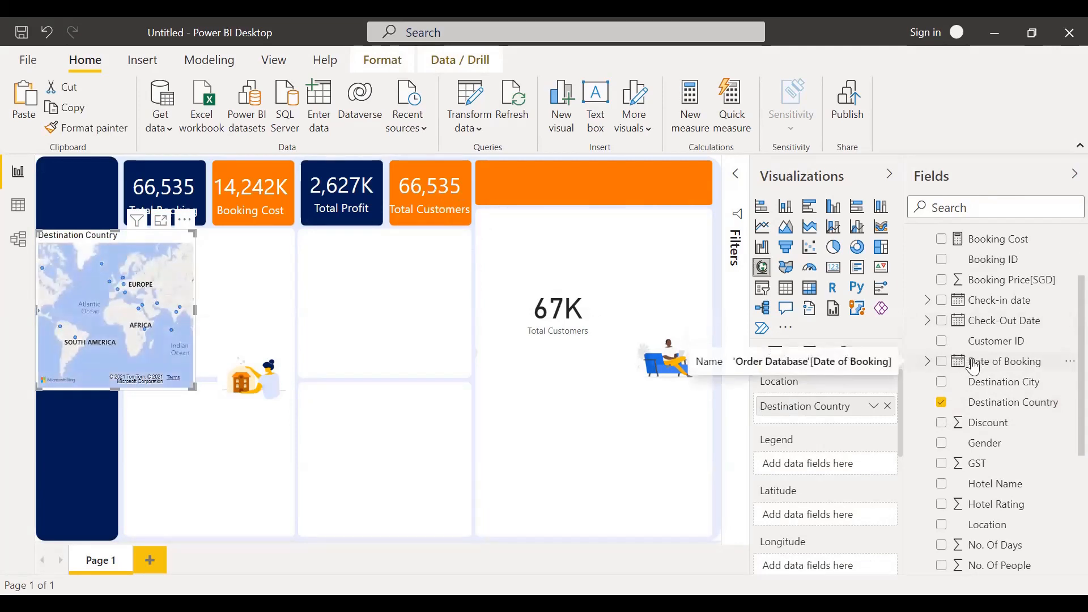
pyautogui.scroll(-4, 988, 367)
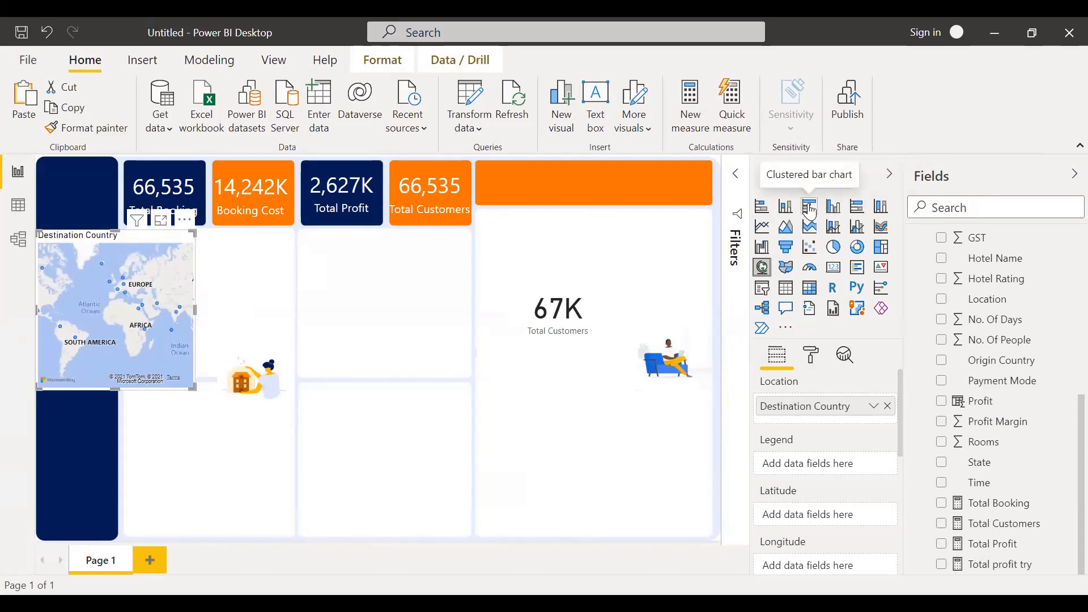
pyautogui.click(810, 207)
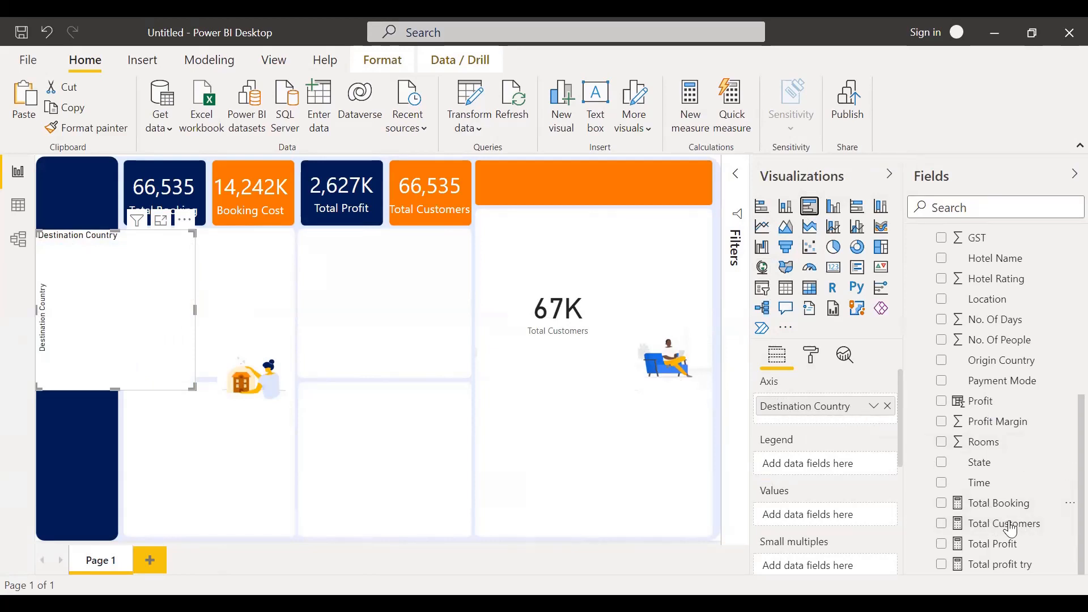
pyautogui.moveTo(1008, 531); pyautogui.dragTo(821, 515)
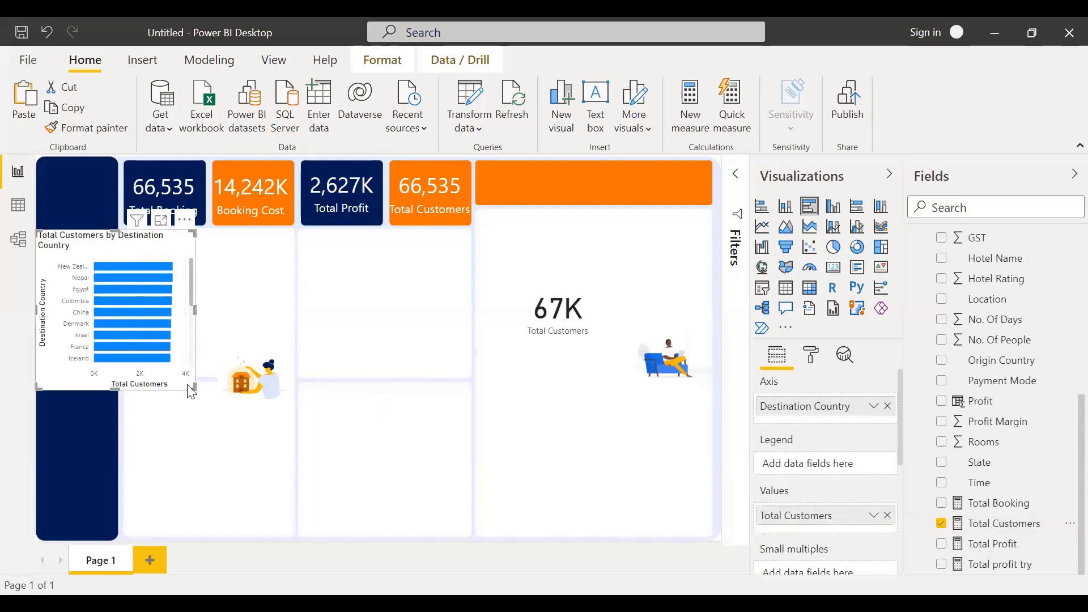
# Step: Move and resize the Destination Country bar chart to fit the white panel below the Total Booking and Booking Cost cards
pyautogui.moveTo(191, 392); pyautogui.dragTo(256, 373)
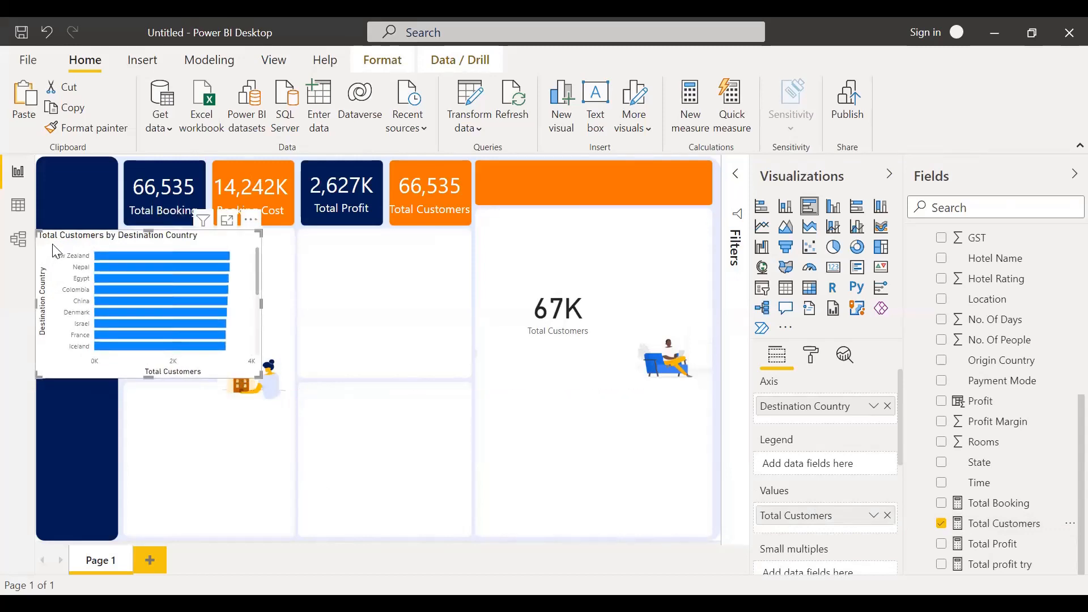
pyautogui.moveTo(55, 251); pyautogui.dragTo(146, 253)
pyautogui.moveTo(356, 379); pyautogui.dragTo(283, 376)
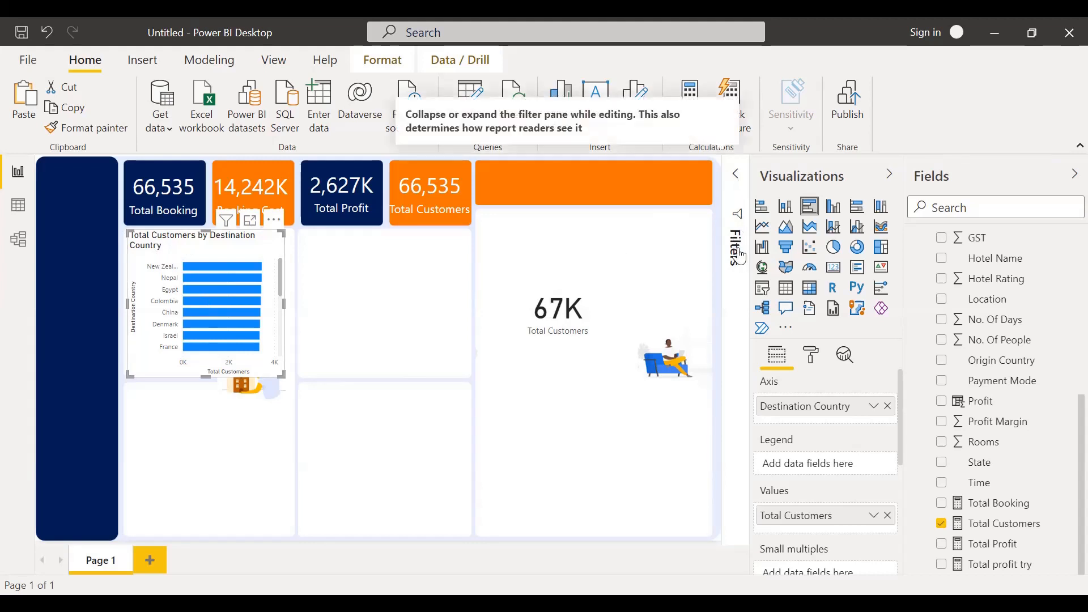
# Step: Show the report filters and expand the bar chart's Destination Country filter
pyautogui.click(738, 177)
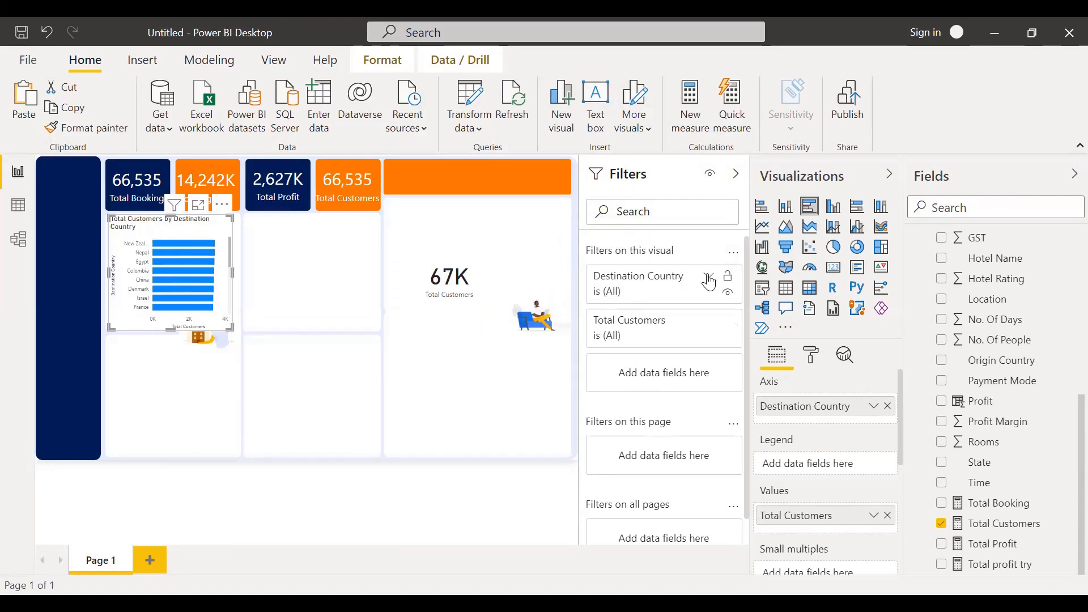
pyautogui.click(709, 280)
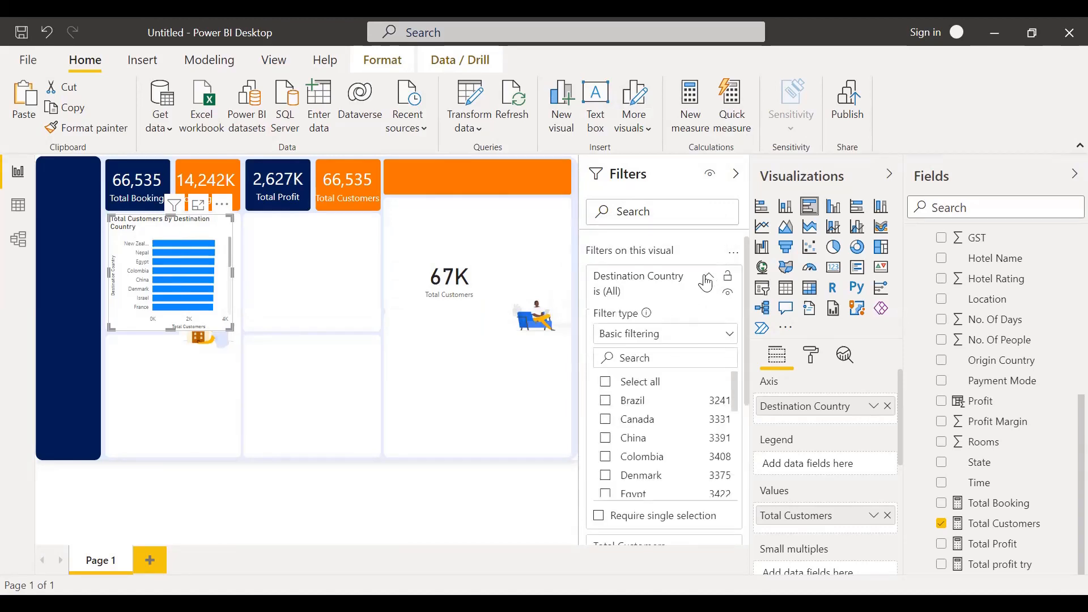
pyautogui.click(708, 281)
pyautogui.click(709, 282)
# Step: Try limiting the Destination Country basic filter to Brazil and Canada, and select all countries again
pyautogui.click(611, 405)
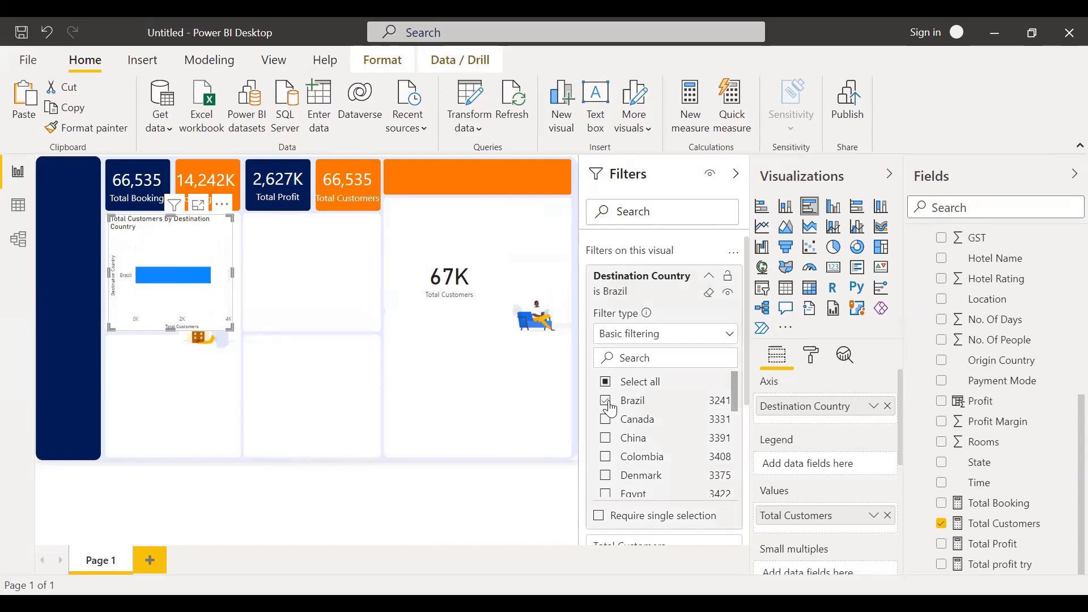
pyautogui.click(611, 422)
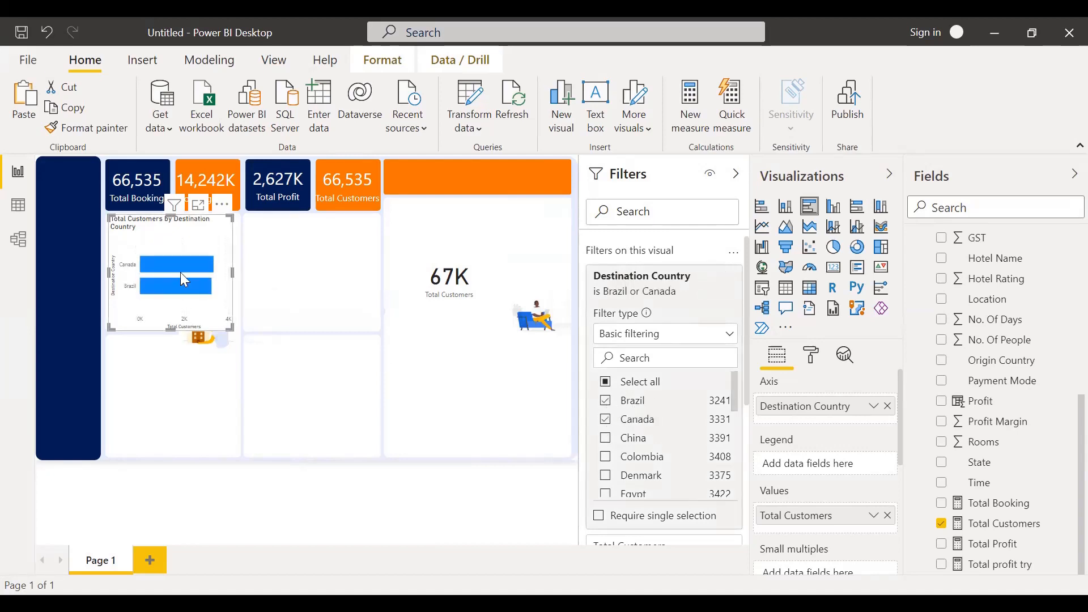
pyautogui.click(607, 384)
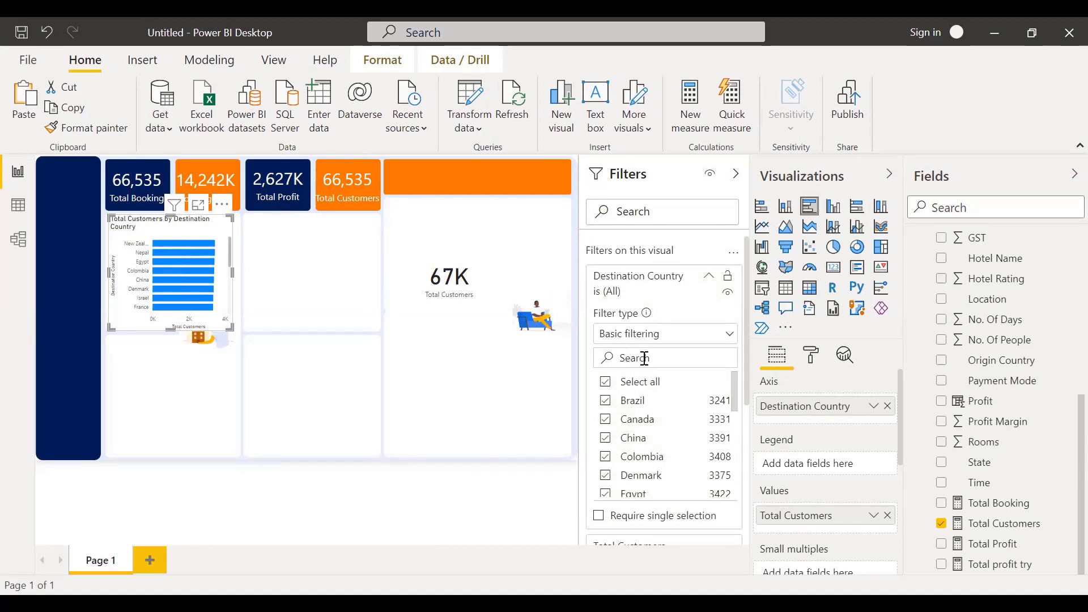
# Step: Apply a Top N filter to Destination Country showing the top 5 by Total Customers, and hide the report filters
pyautogui.click(661, 334)
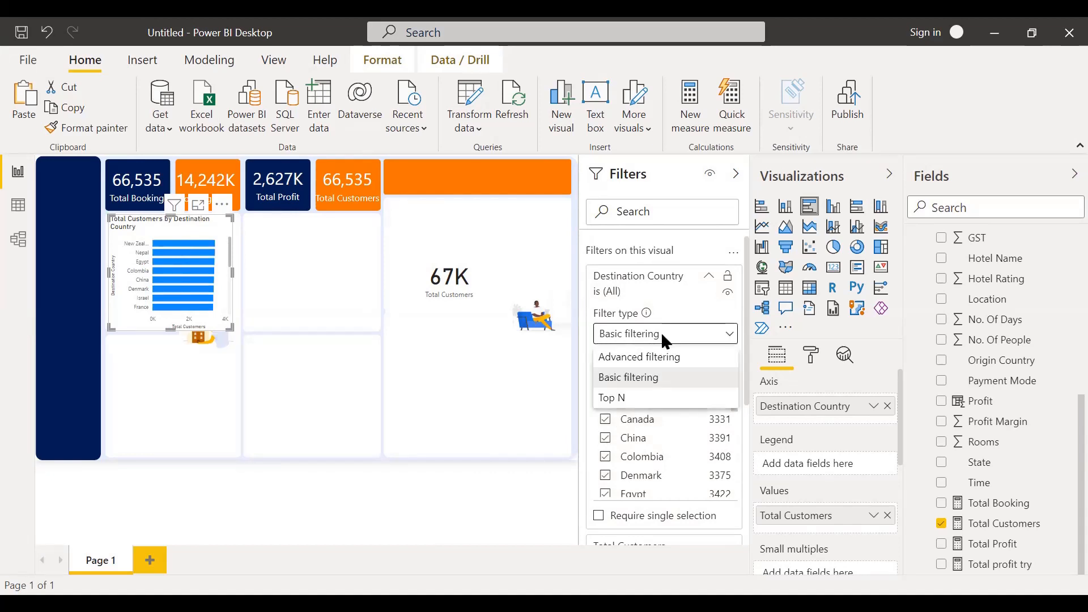
pyautogui.click(622, 404)
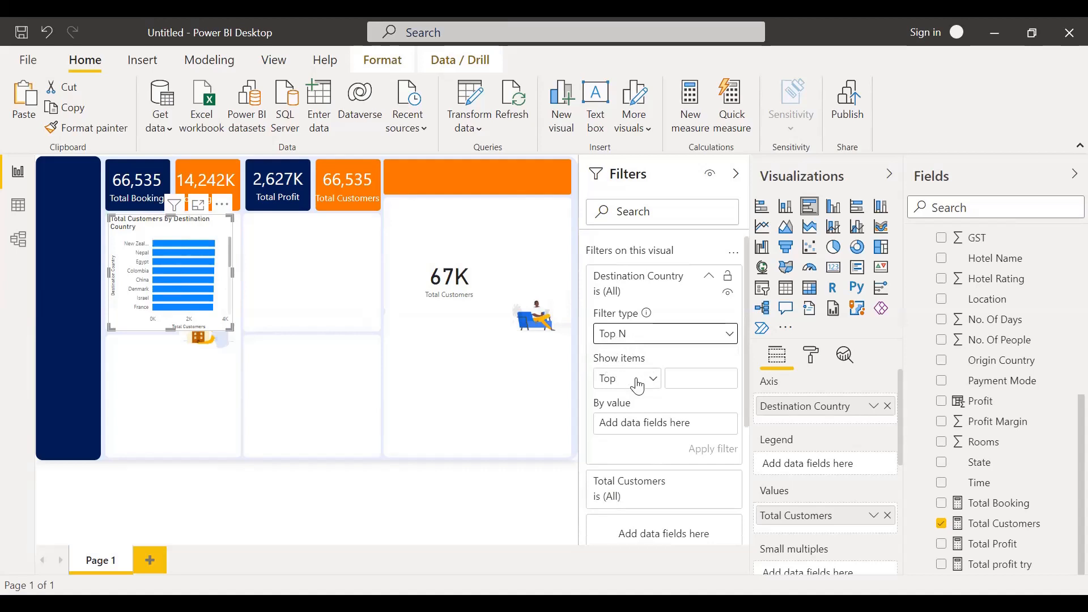
pyautogui.click(656, 384)
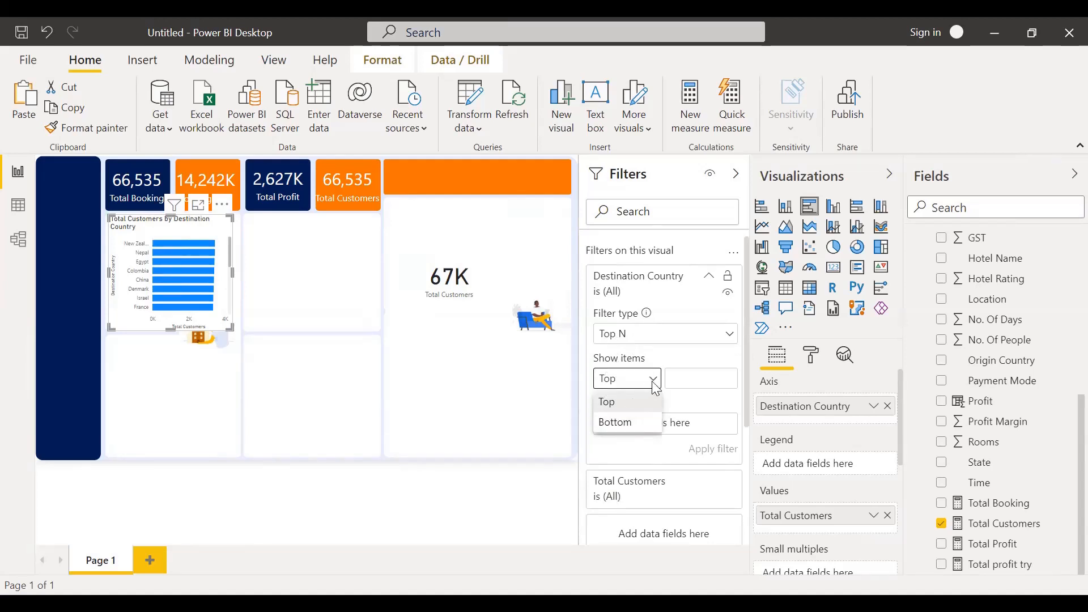
pyautogui.click(652, 381)
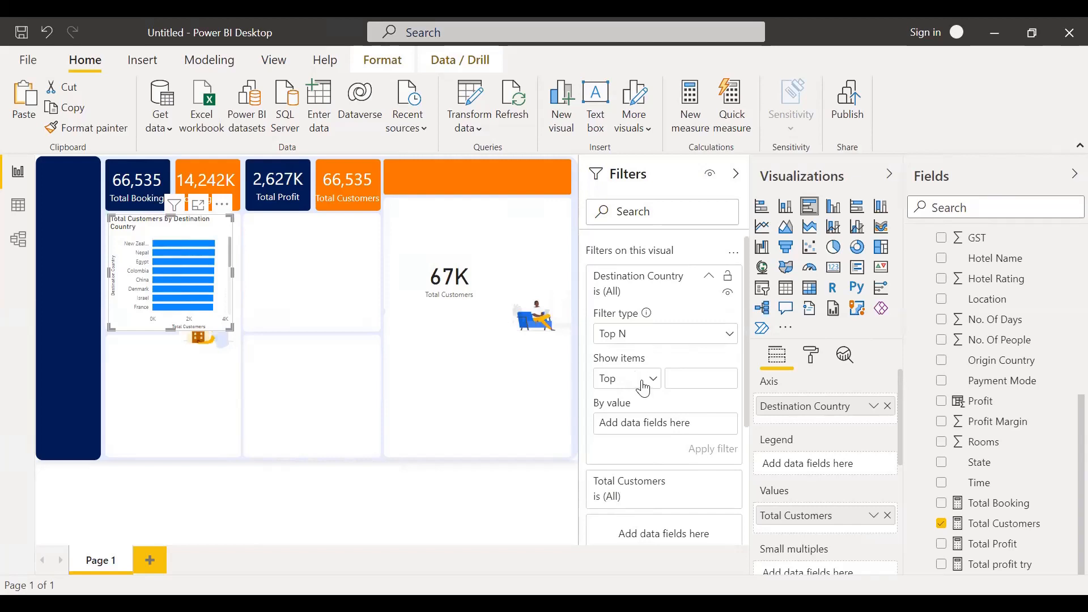
pyautogui.click(676, 380)
pyautogui.write('5')
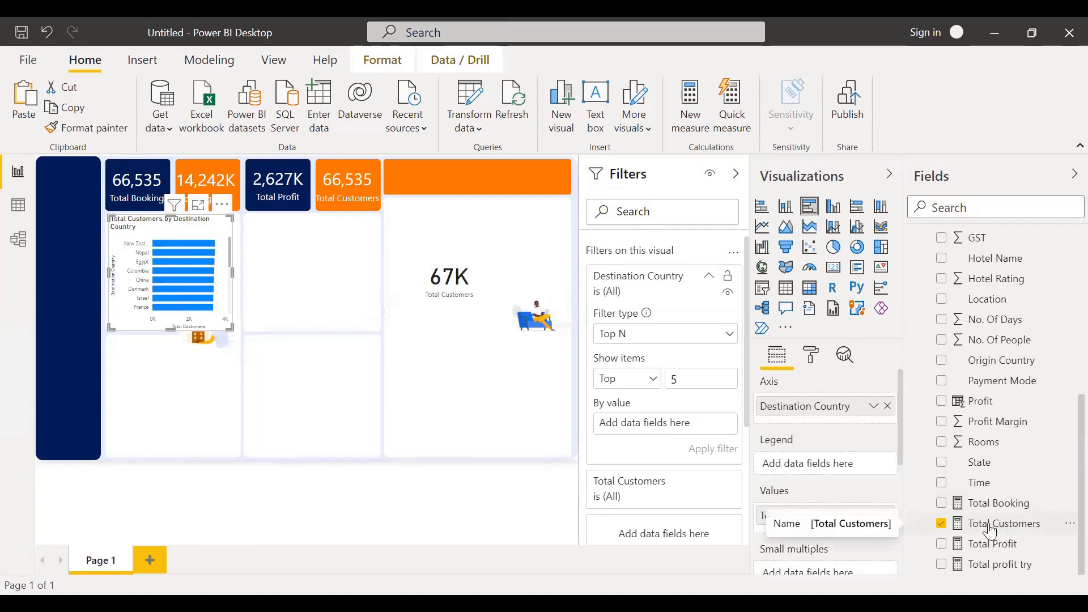
pyautogui.moveTo(987, 526); pyautogui.dragTo(650, 432)
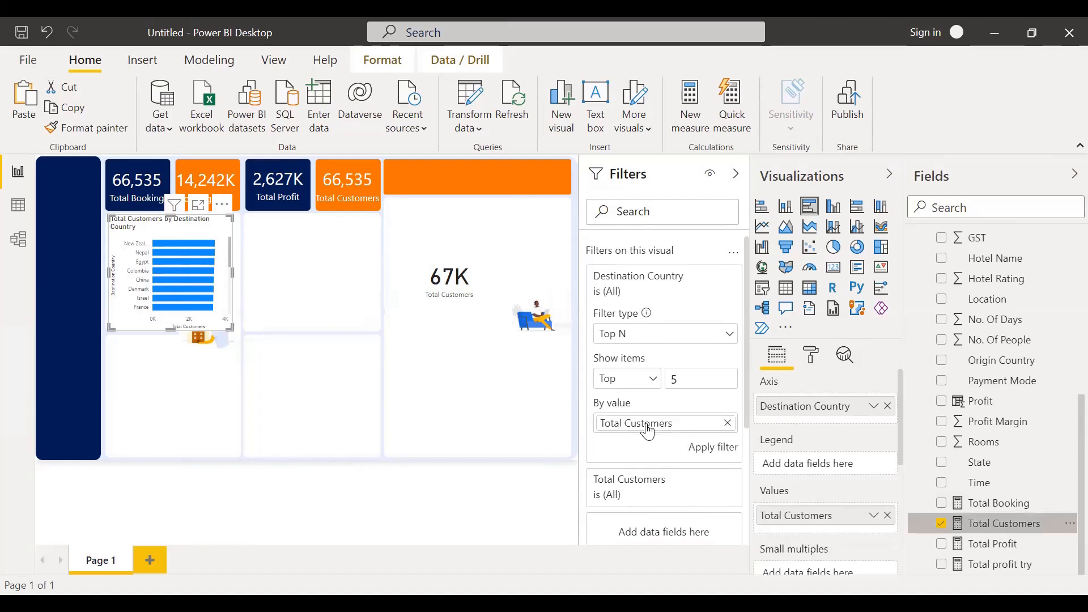
pyautogui.click(712, 457)
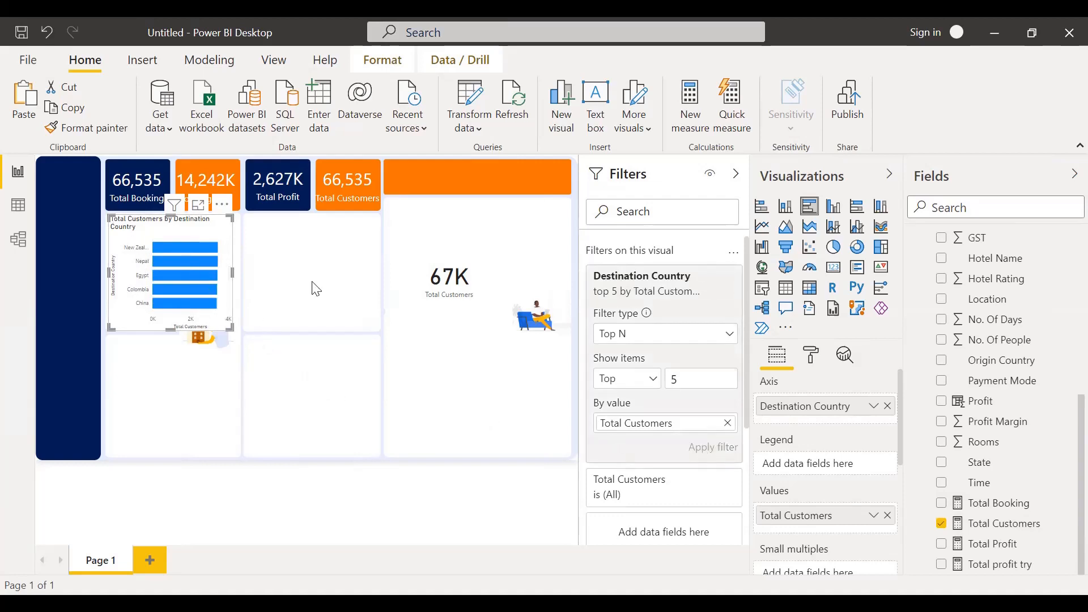
pyautogui.click(348, 340)
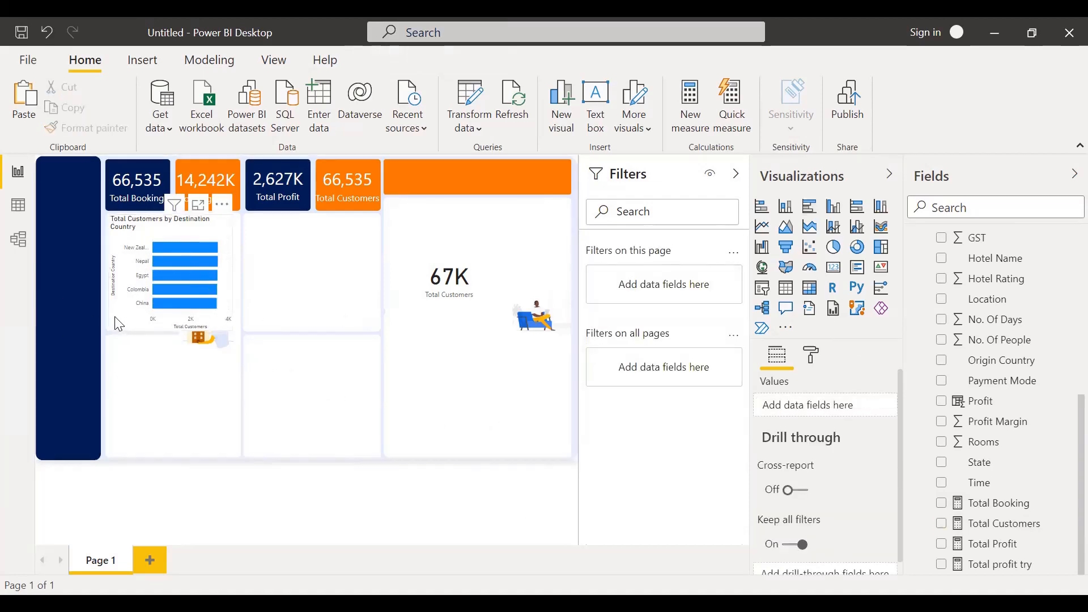
pyautogui.click(139, 324)
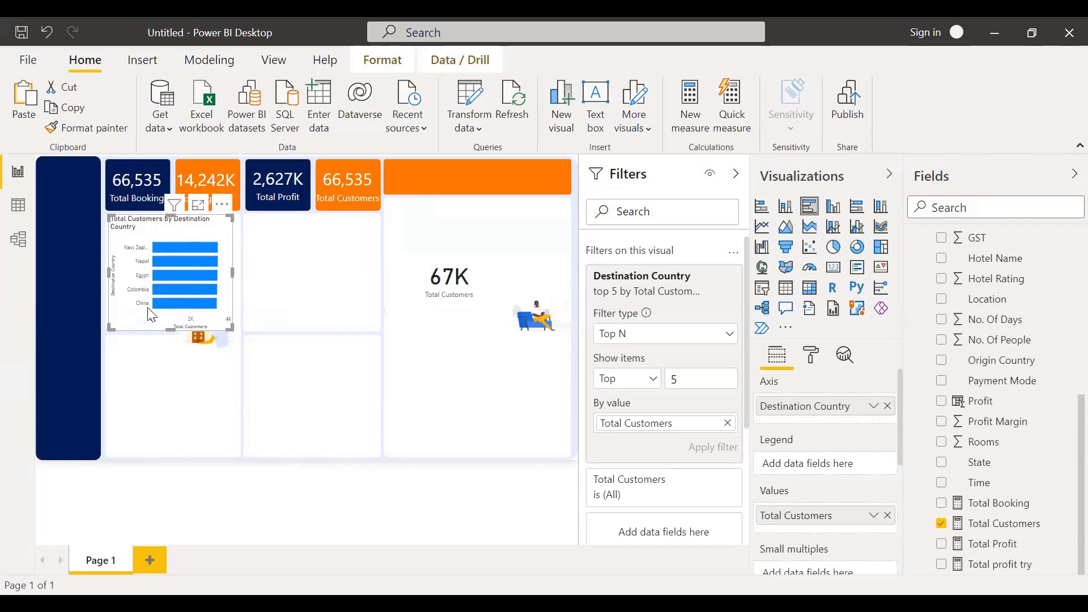
pyautogui.click(736, 176)
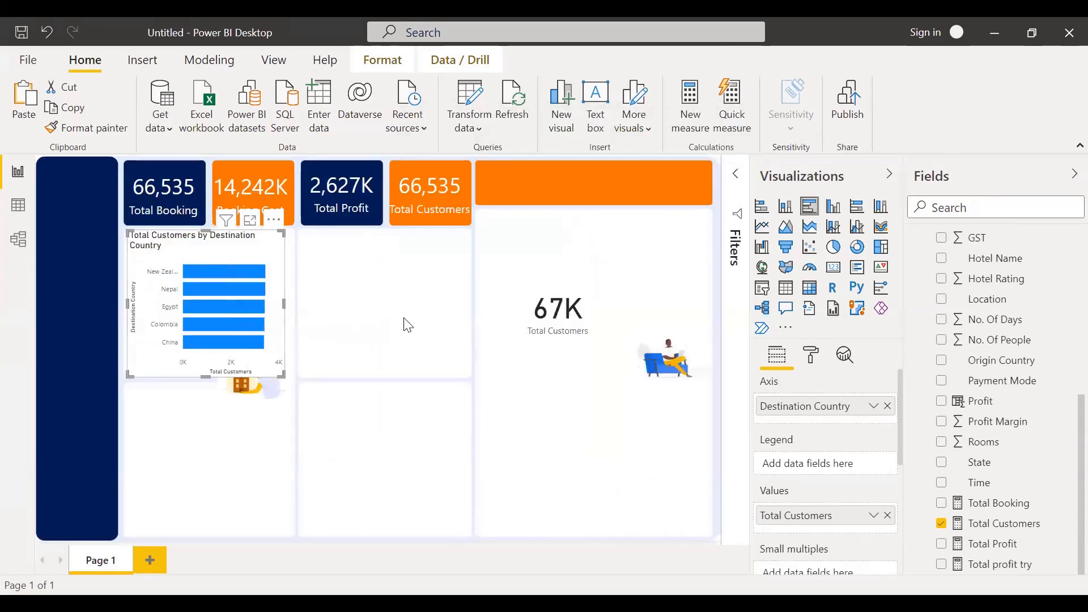
pyautogui.click(406, 323)
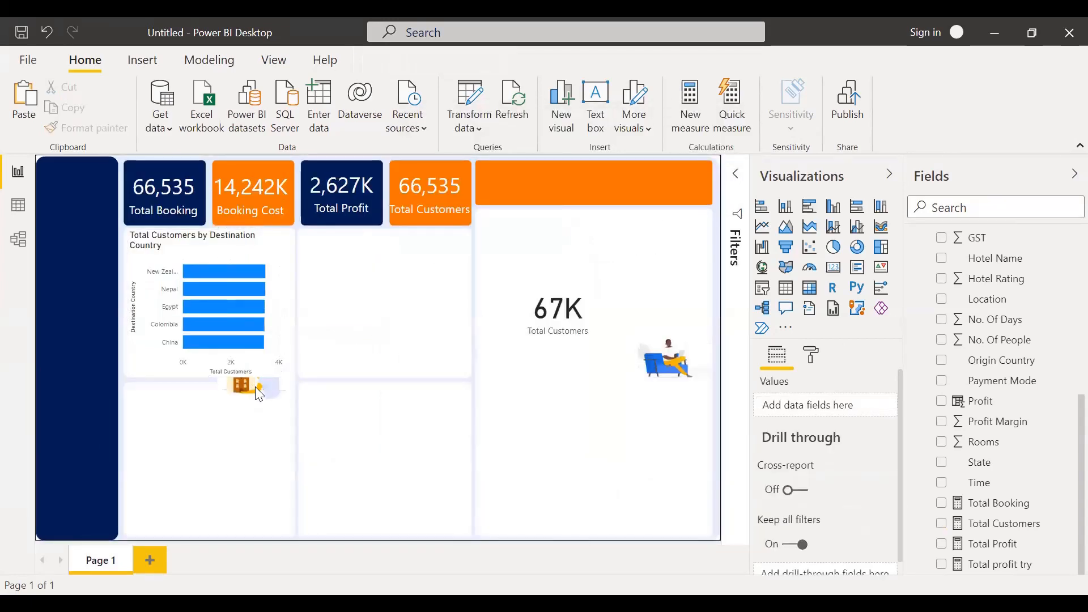
# Step: Turn off the background of the Destination Country bar chart and deselect it
pyautogui.click(150, 378)
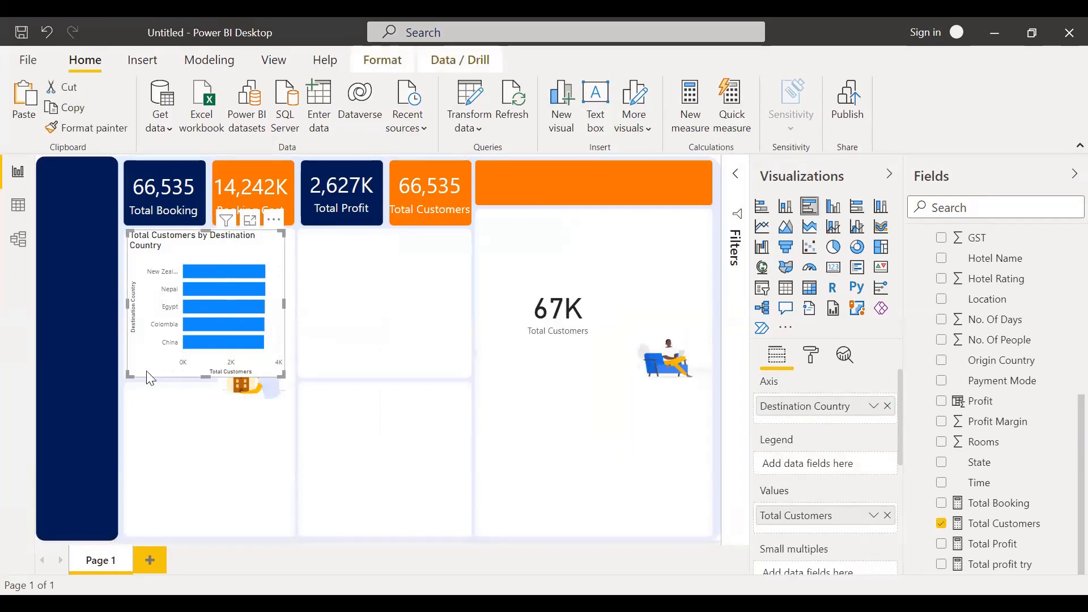
pyautogui.click(812, 356)
pyautogui.scroll(-2, 822, 543)
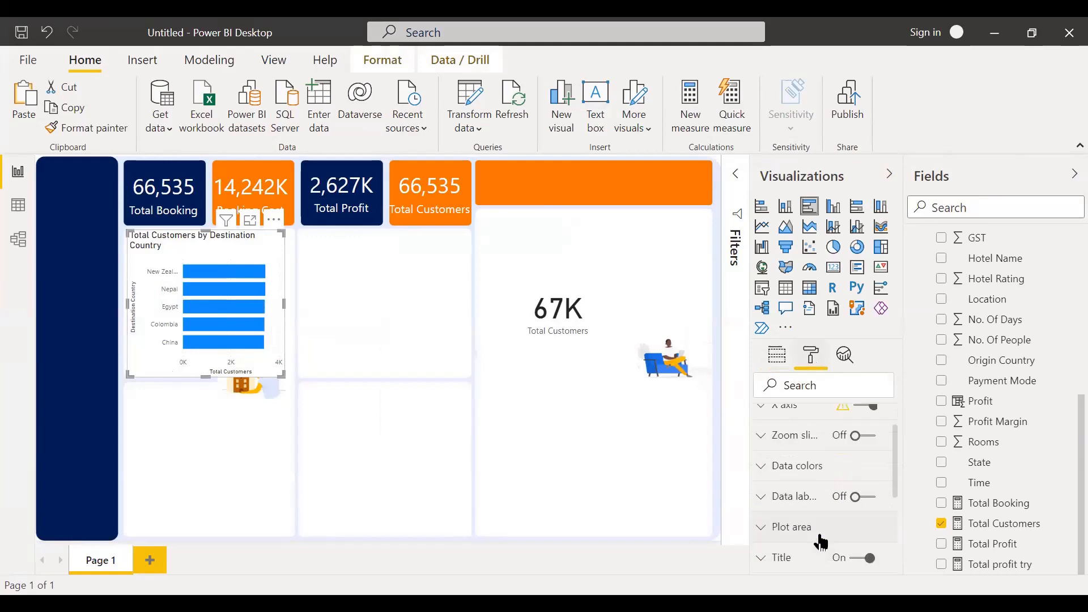
pyautogui.scroll(-2, 822, 542)
pyautogui.click(859, 502)
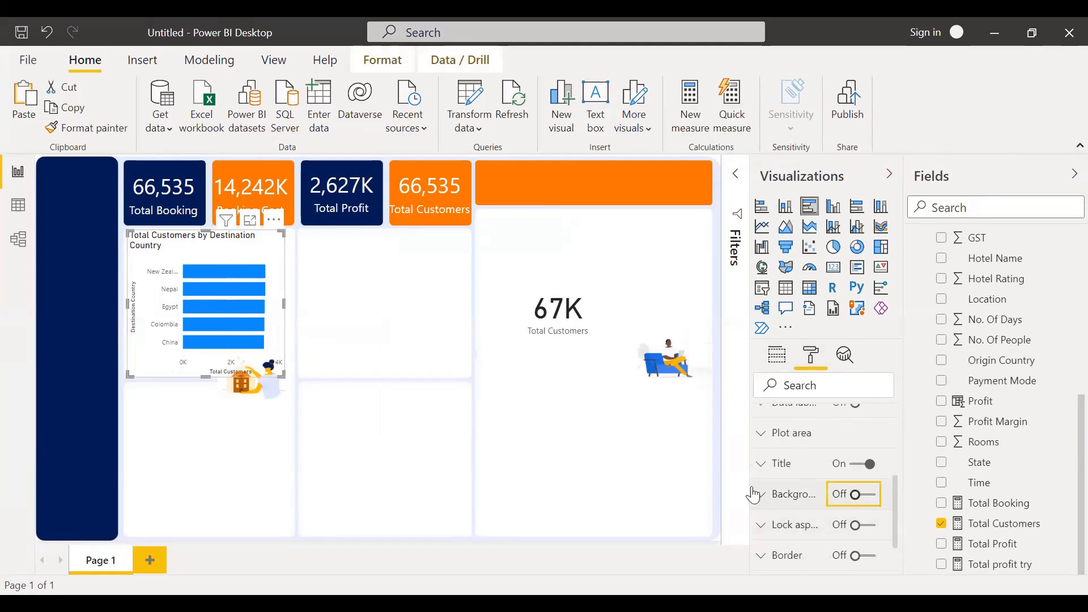
pyautogui.click(256, 413)
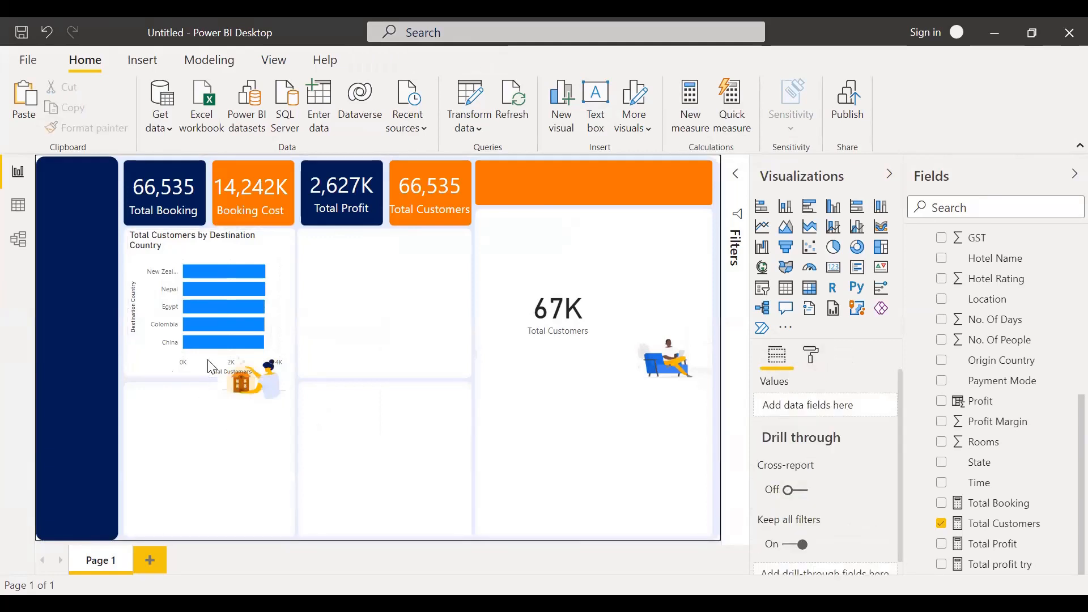
# Step: Replace the Destination Country bar chart's title text with "Top Customer Destinations", keeping the title turned on
pyautogui.click(148, 367)
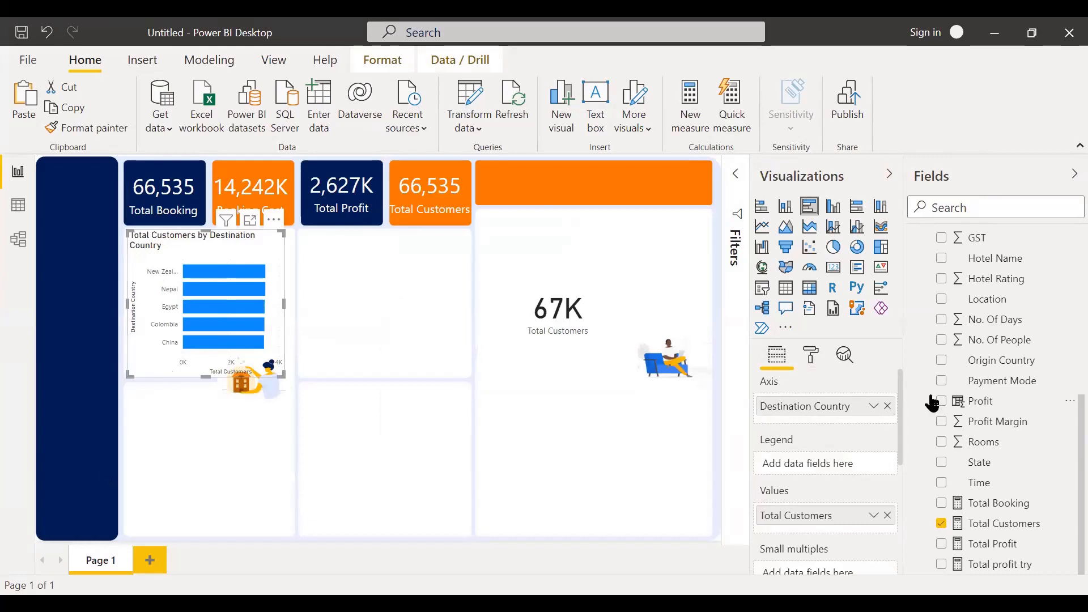
pyautogui.click(809, 361)
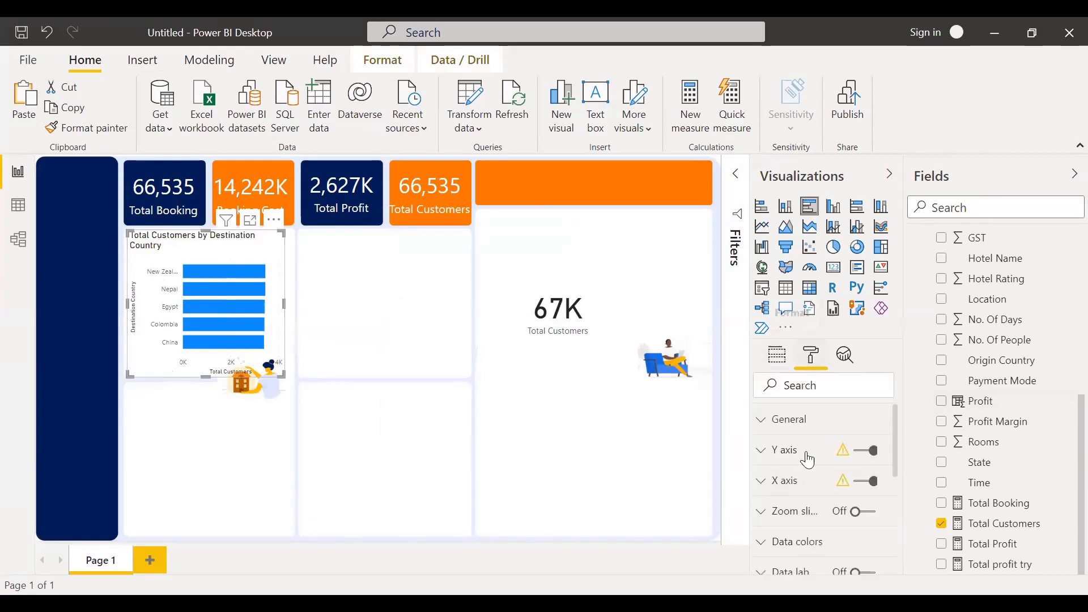
pyautogui.scroll(-2, 804, 531)
pyautogui.scroll(-1, 804, 531)
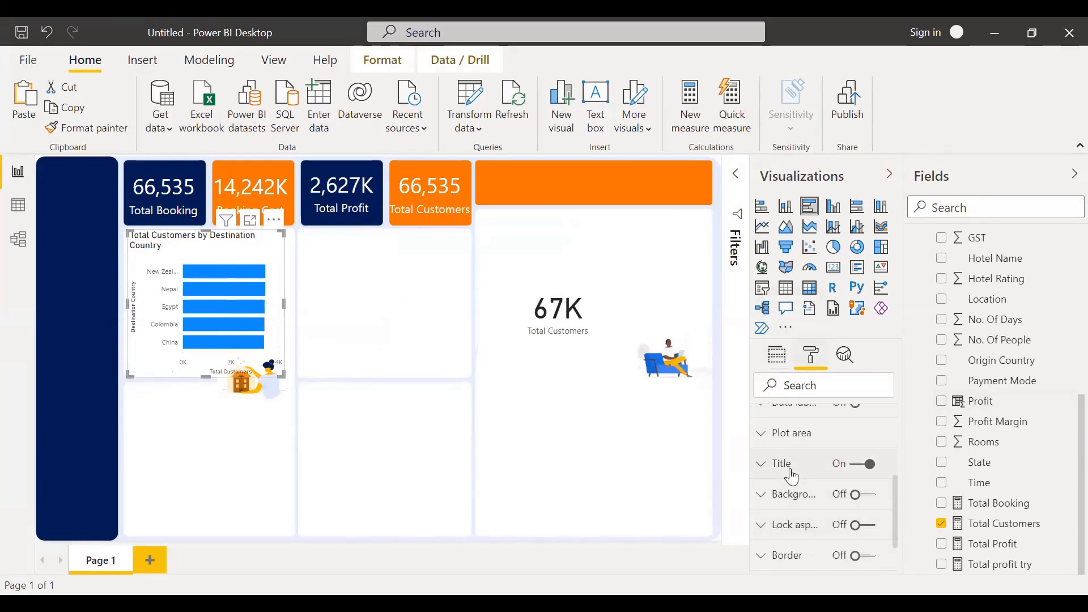
pyautogui.click(857, 465)
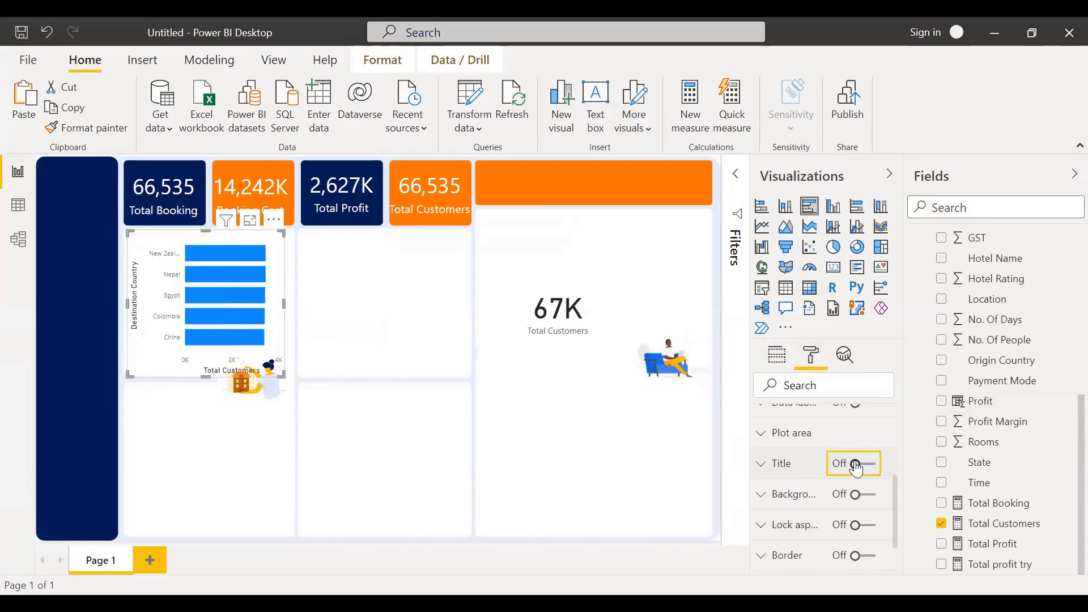
pyautogui.click(856, 467)
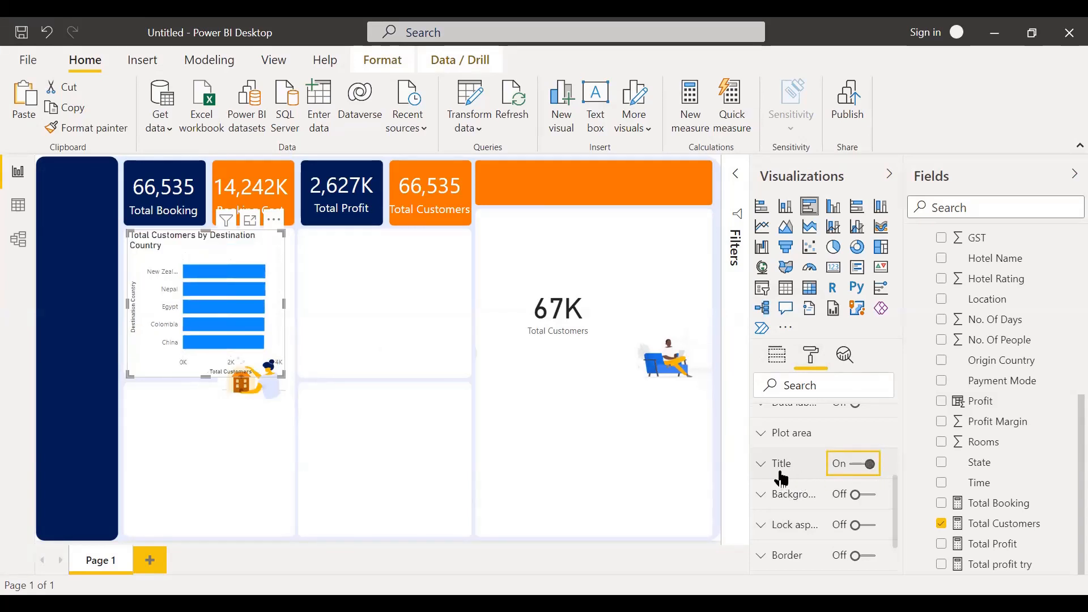
pyautogui.click(761, 465)
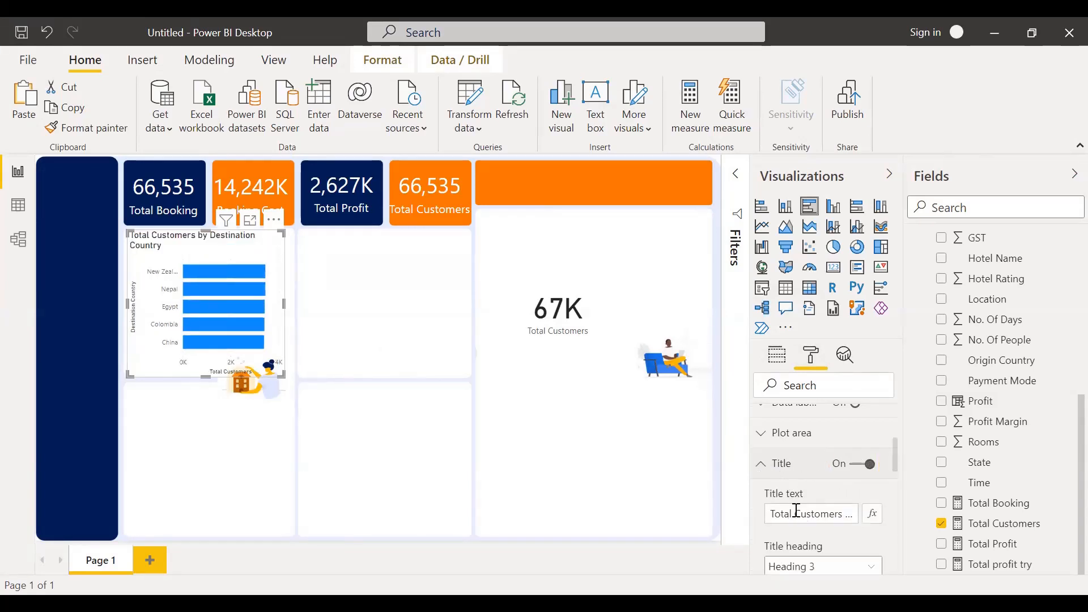
pyautogui.click(811, 514)
pyautogui.hotkey('ctrl', 'a')
pyautogui.write('Top Cus')
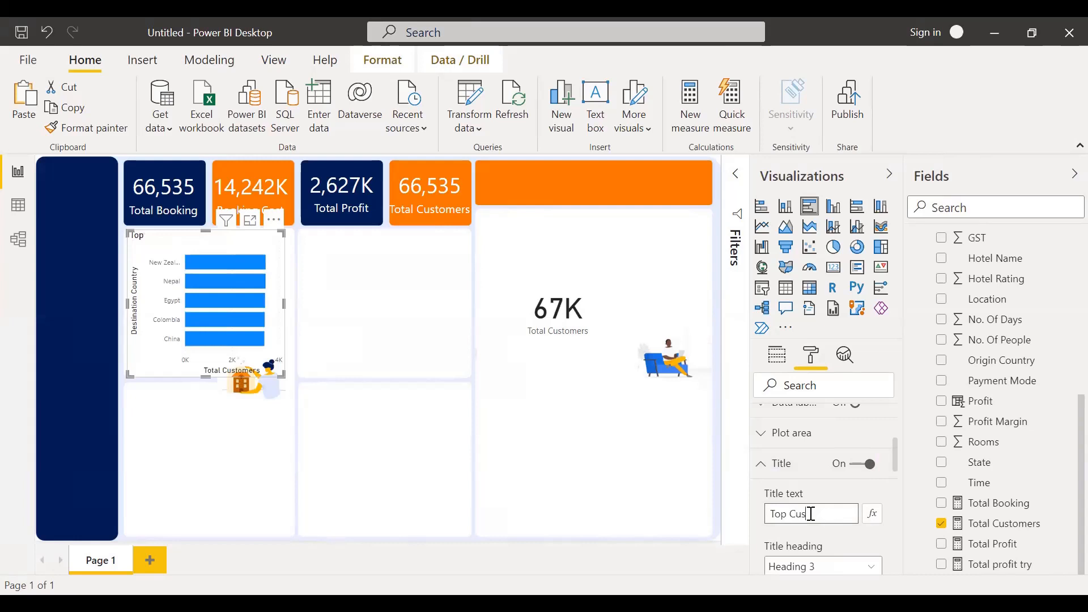
pyautogui.write('tomer Destinma')
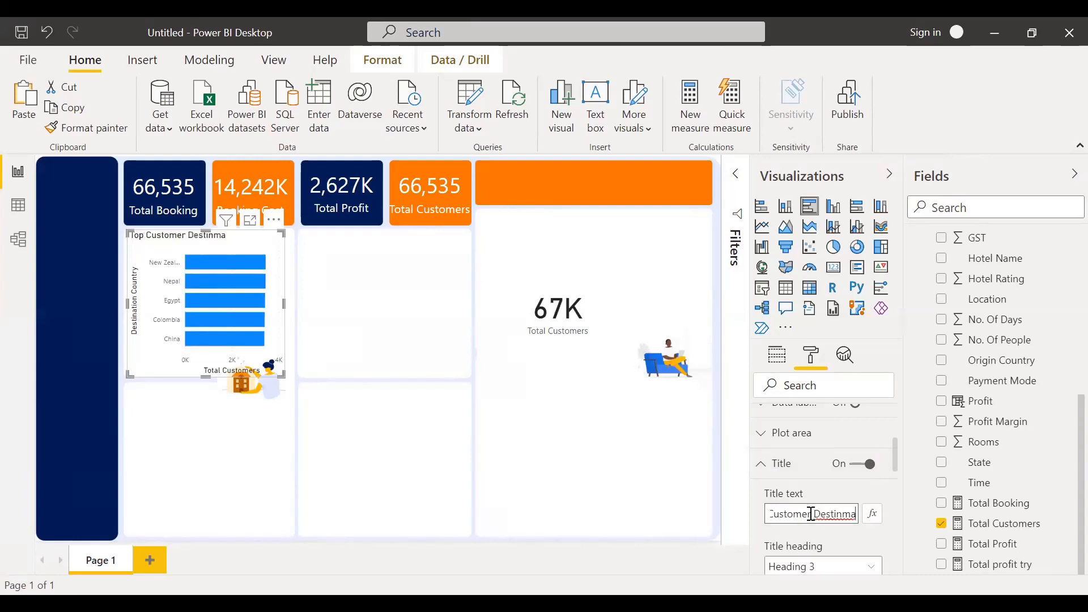
pyautogui.press('BackSpace')
pyautogui.press('BackSpace')
pyautogui.write('ations')
# Step: Edit the bar chart's title text to read "Top 5 Customers Destination"
pyautogui.moveTo(855, 514); pyautogui.dragTo(770, 516)
pyautogui.click(789, 515)
pyautogui.write('5')
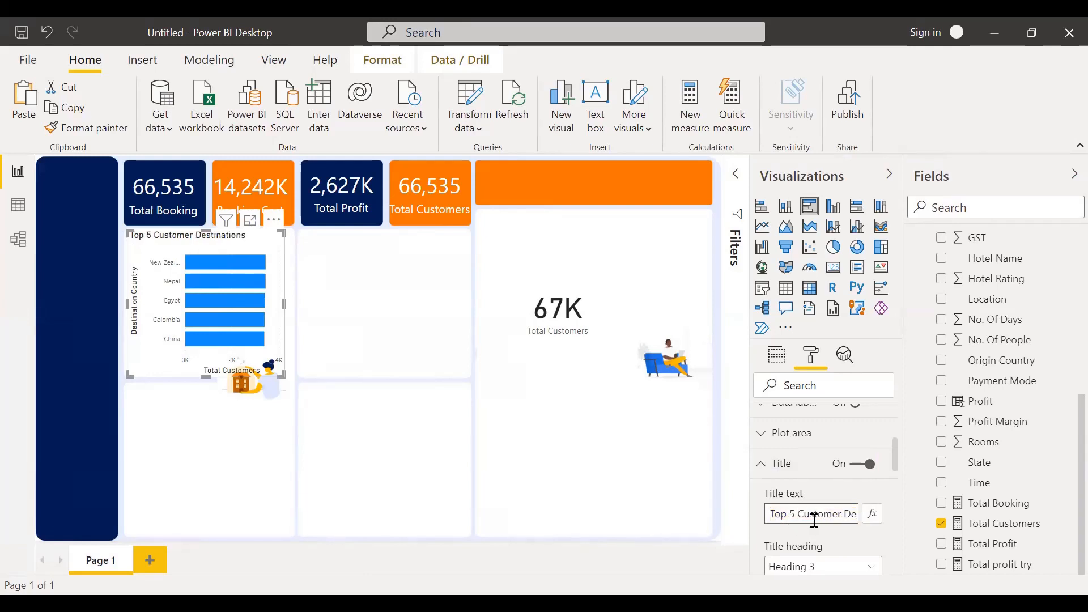
pyautogui.click(842, 514)
pyautogui.write('s')
pyautogui.press('Right')
pyautogui.press('Right')
pyautogui.press('Right')
pyautogui.press('Right')
pyautogui.press('Right')
pyautogui.press('Right')
pyautogui.press('Right')
pyautogui.press('Right')
pyautogui.press('Right')
pyautogui.press('Right')
pyautogui.press('Right')
pyautogui.press('Right')
pyautogui.press('Right')
pyautogui.press('BackSpace')
# Step: Set the bar chart title's font family to Segoe UI and its text size to 13 pt
pyautogui.scroll(-2, 817, 504)
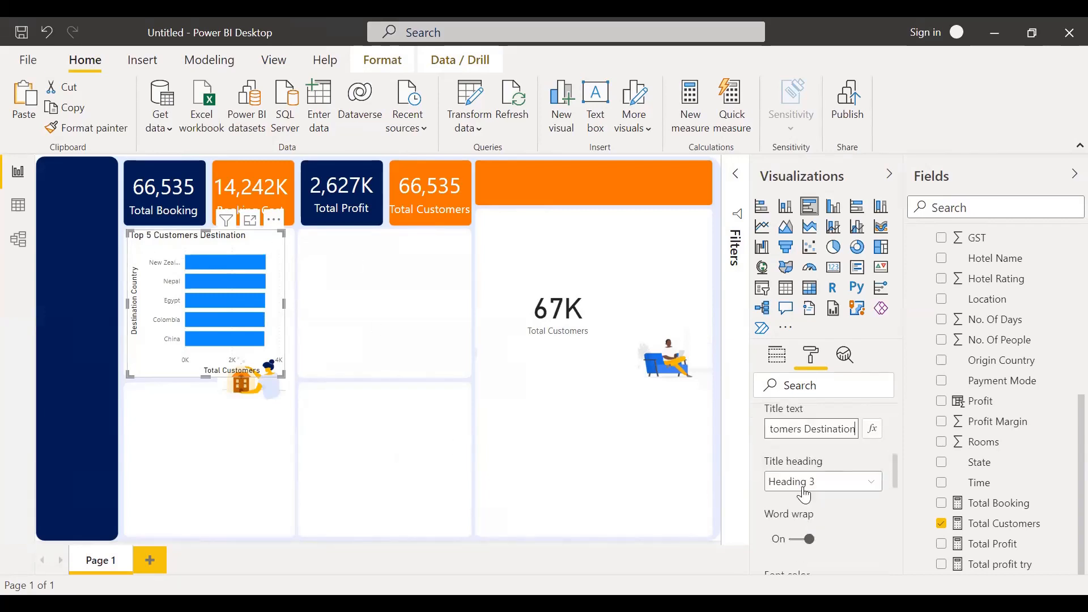
pyautogui.scroll(-4, 799, 487)
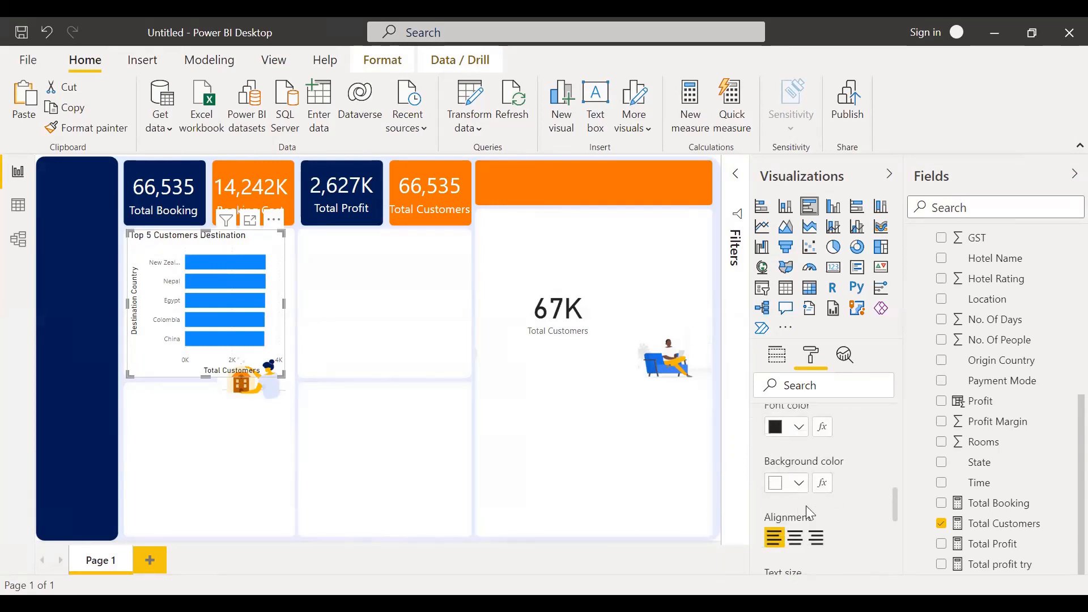
pyautogui.scroll(-4, 811, 513)
pyautogui.click(796, 482)
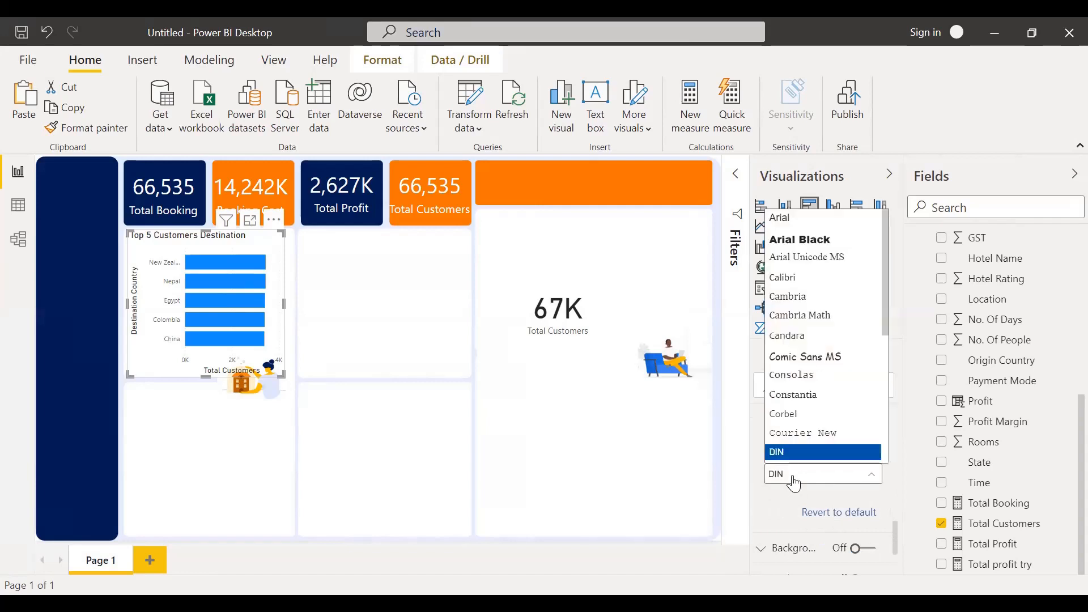
pyautogui.scroll(-3, 805, 416)
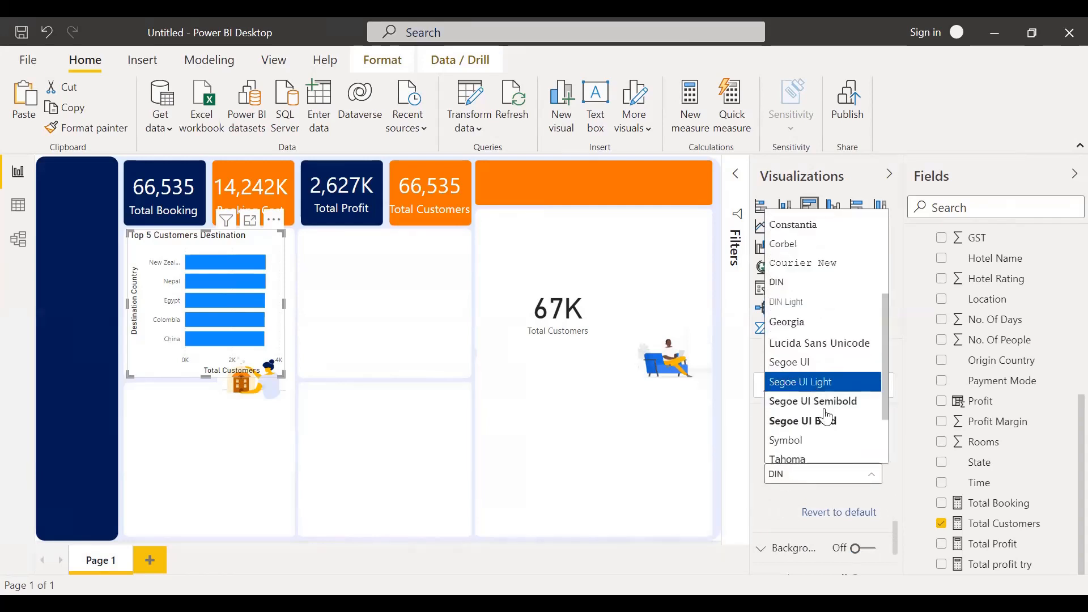
pyautogui.click(809, 374)
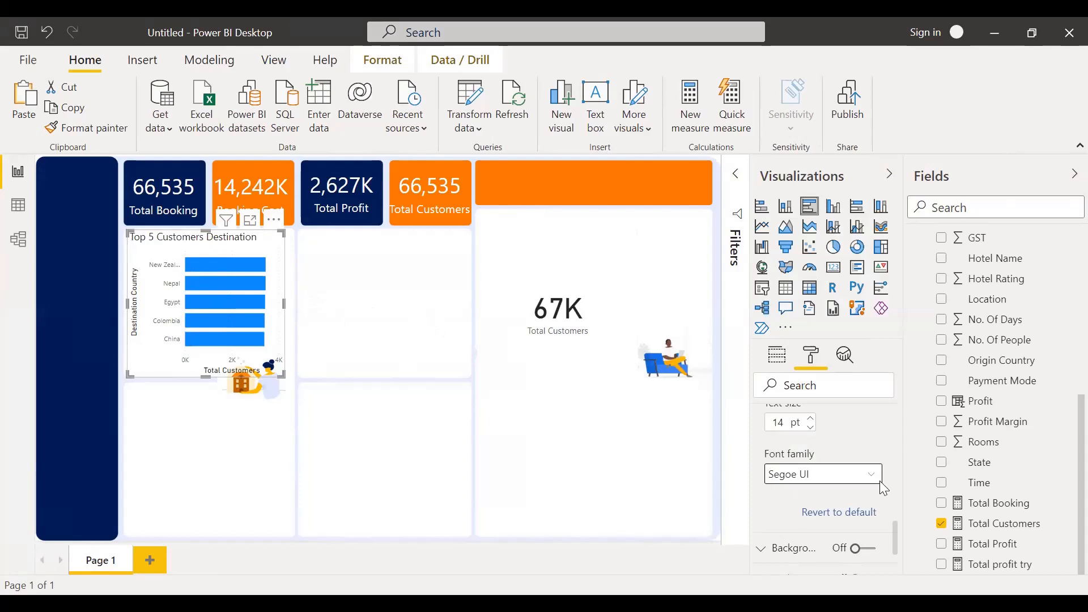
pyautogui.click(811, 429)
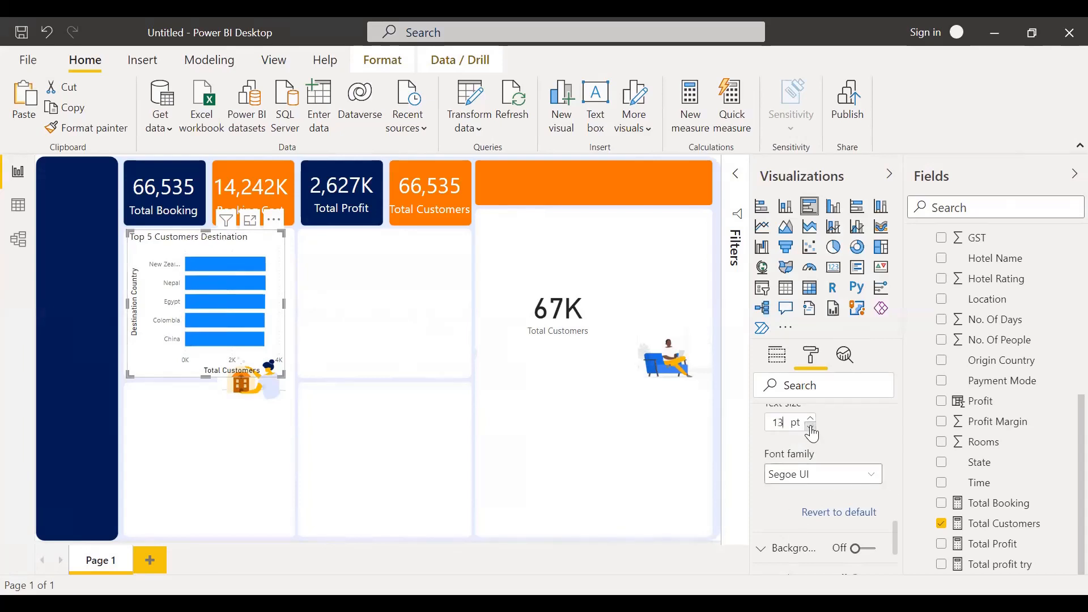
# Step: Set the bar chart title's font family to Segoe UI Semibold and deselect the chart
pyautogui.click(871, 478)
pyautogui.scroll(-1, 820, 440)
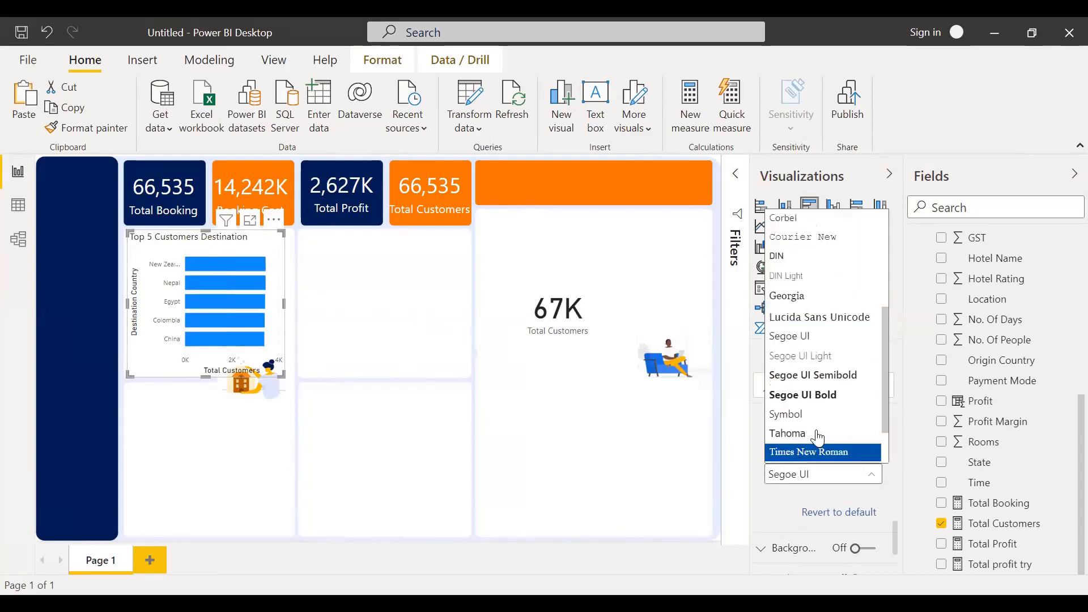
pyautogui.click(822, 373)
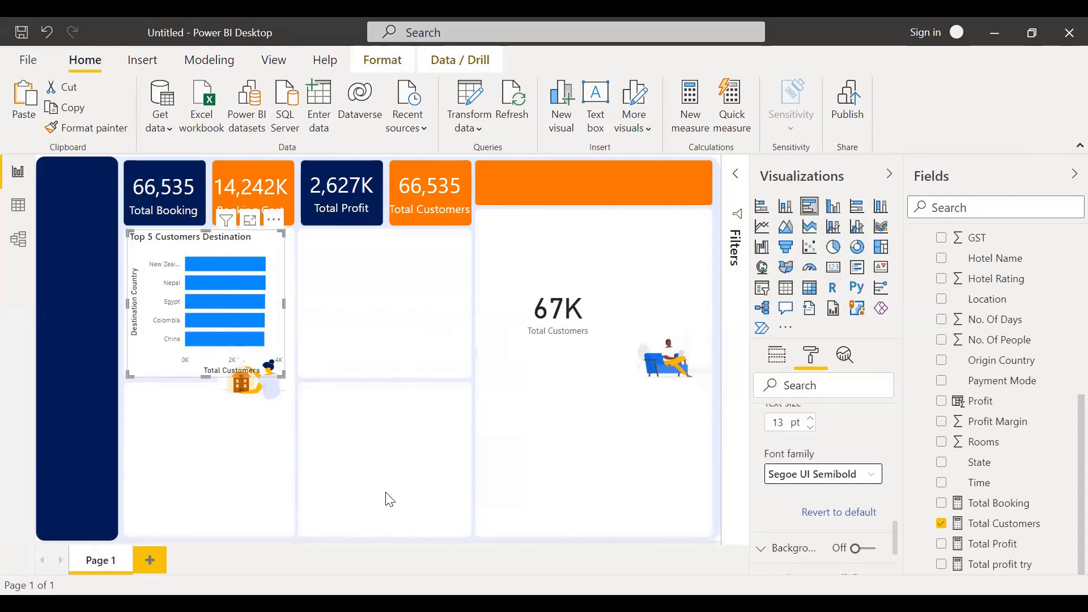
pyautogui.click(380, 253)
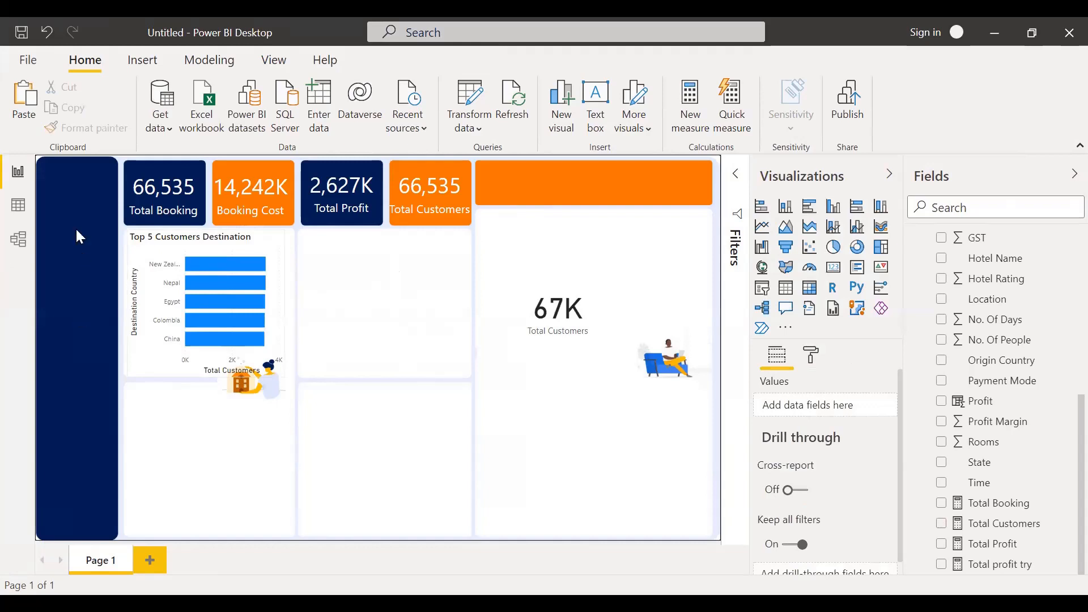
# Step: Switch to the Hotel Booking Background presentation in PowerPoint, copy the hex code #031E55 from the dark blue tile, and return to Power BI
pyautogui.moveTo(206, 298)
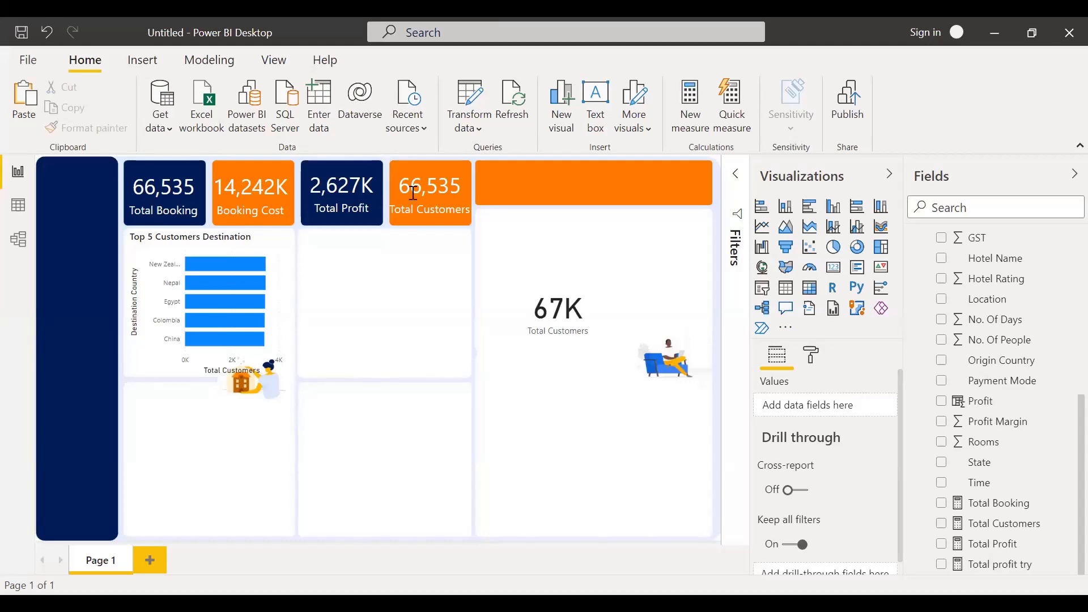
pyautogui.hotkey('alt', 'Tab')
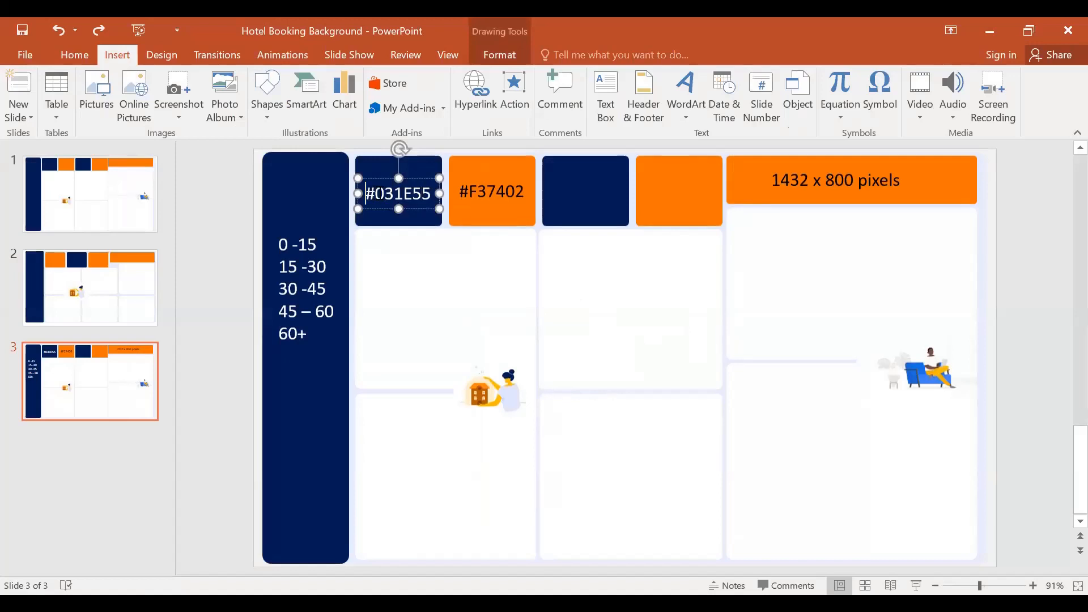
pyautogui.moveTo(365, 194); pyautogui.dragTo(436, 194)
pyautogui.hotkey('ctrl', 'c')
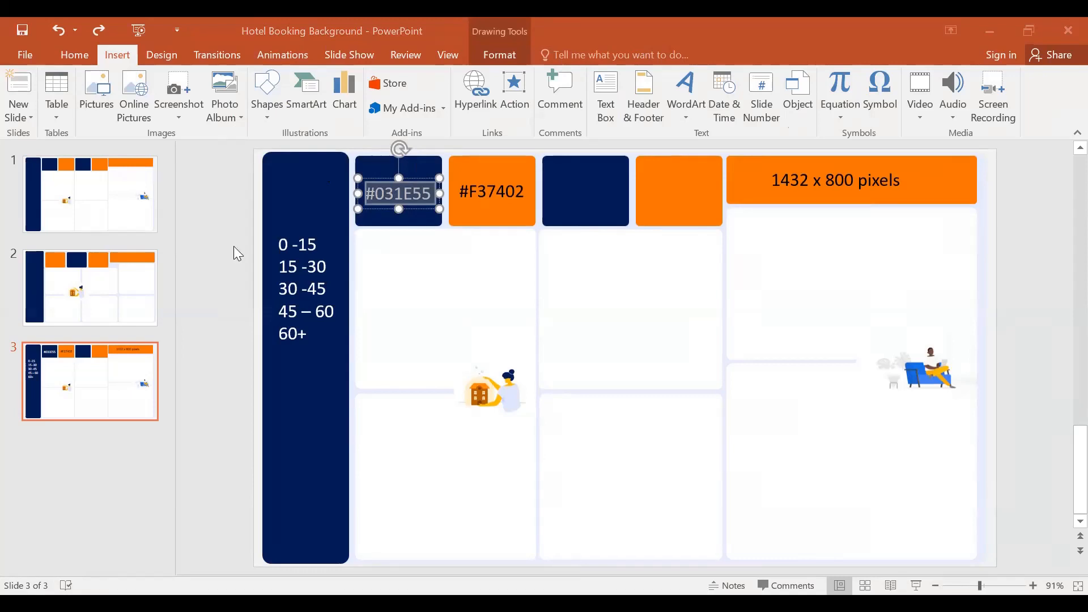
pyautogui.hotkey('alt', 'Tab')
# Step: Set the default data color of the Top 5 Customers Destination bar chart to the custom color #031E55
pyautogui.click(813, 361)
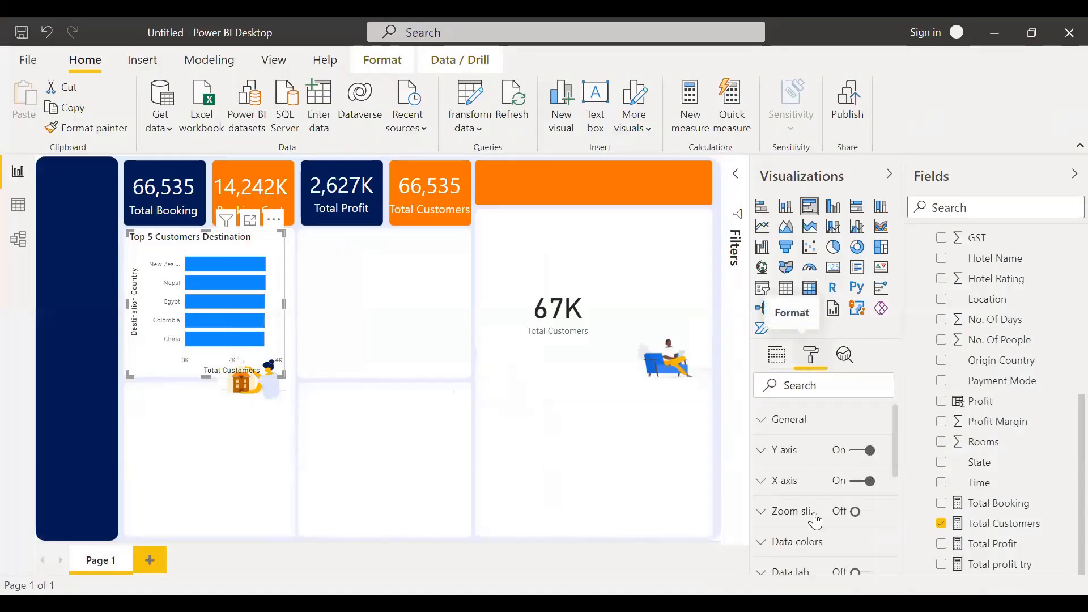
pyautogui.scroll(-1, 810, 528)
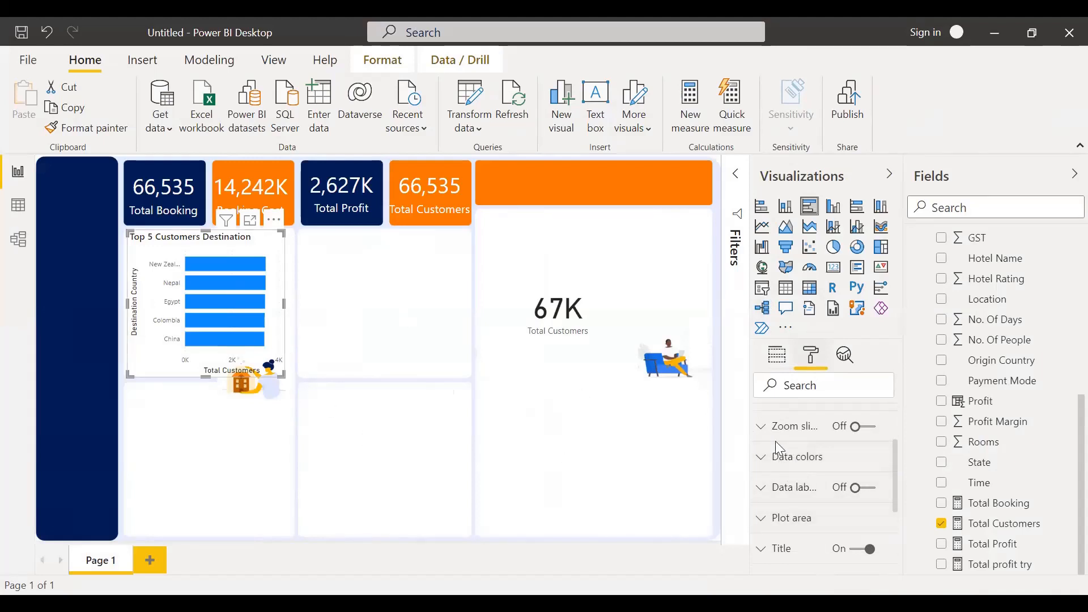
pyautogui.click(809, 470)
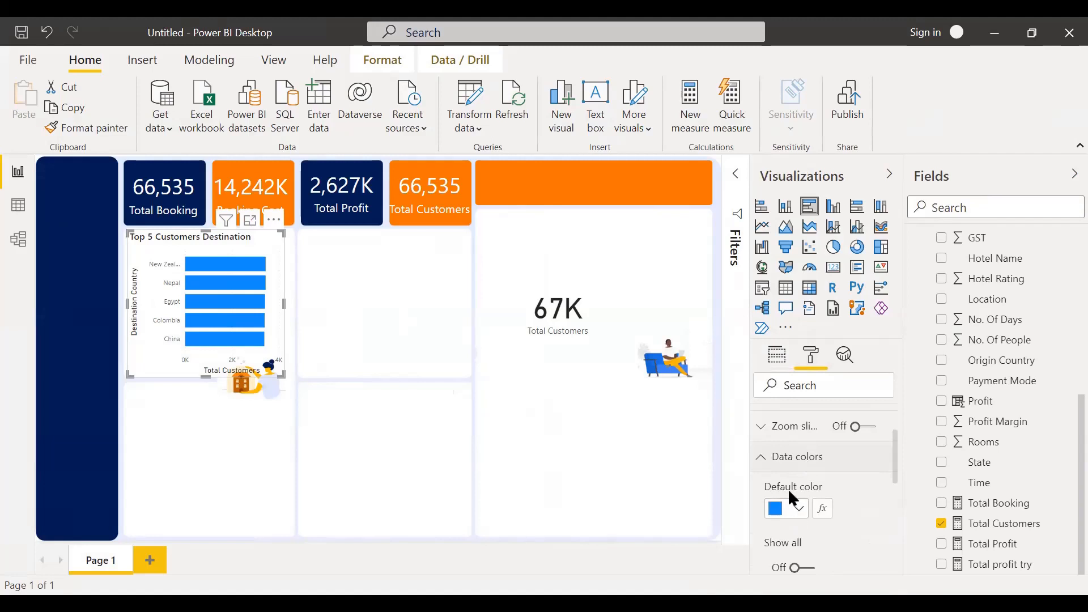
pyautogui.click(800, 509)
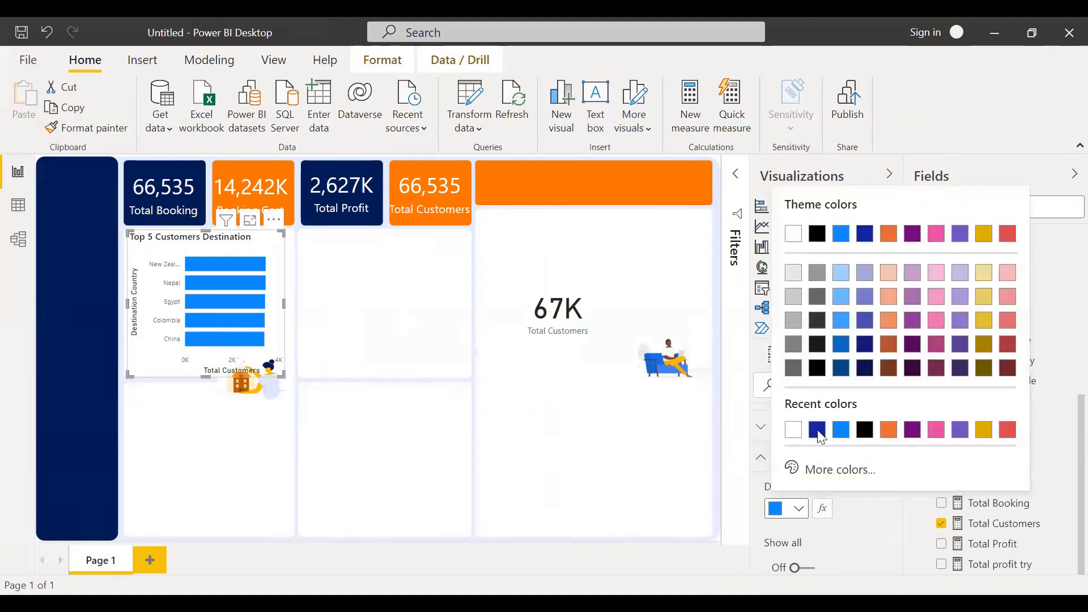
pyautogui.click(819, 430)
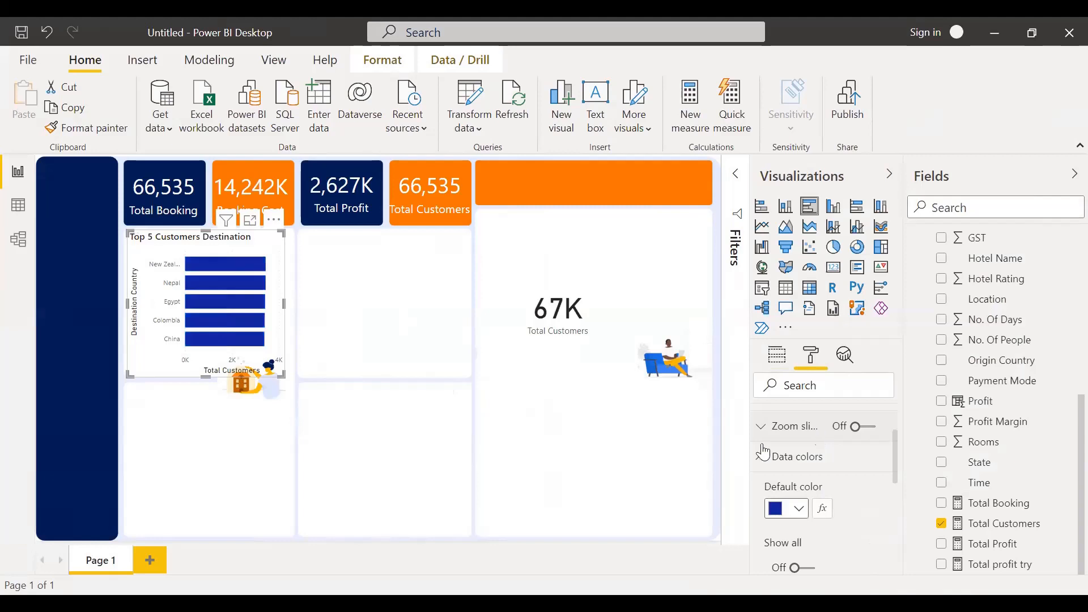
pyautogui.click(800, 509)
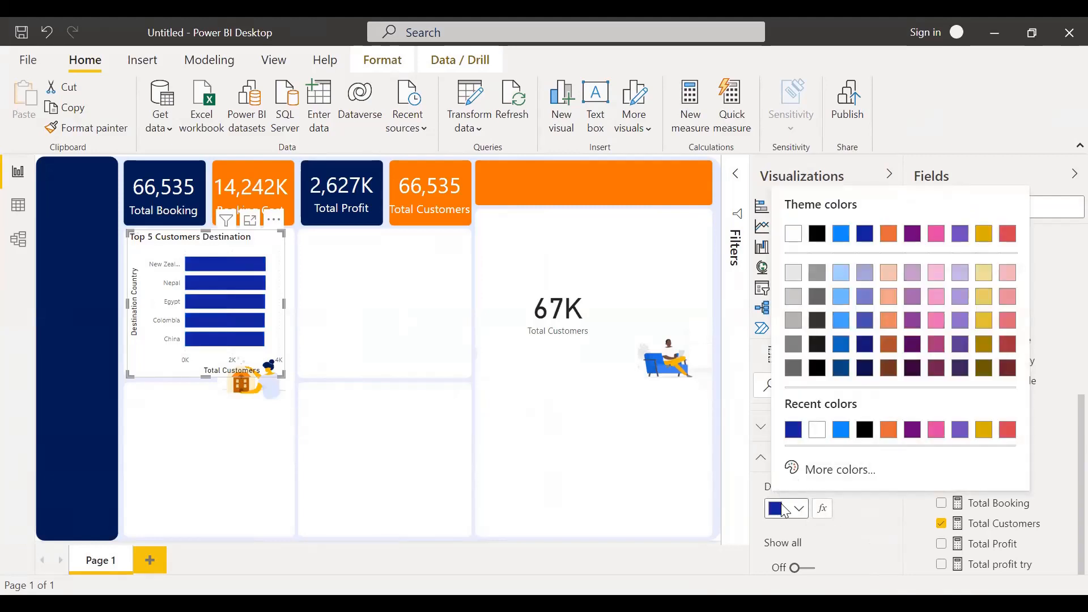
pyautogui.click(821, 476)
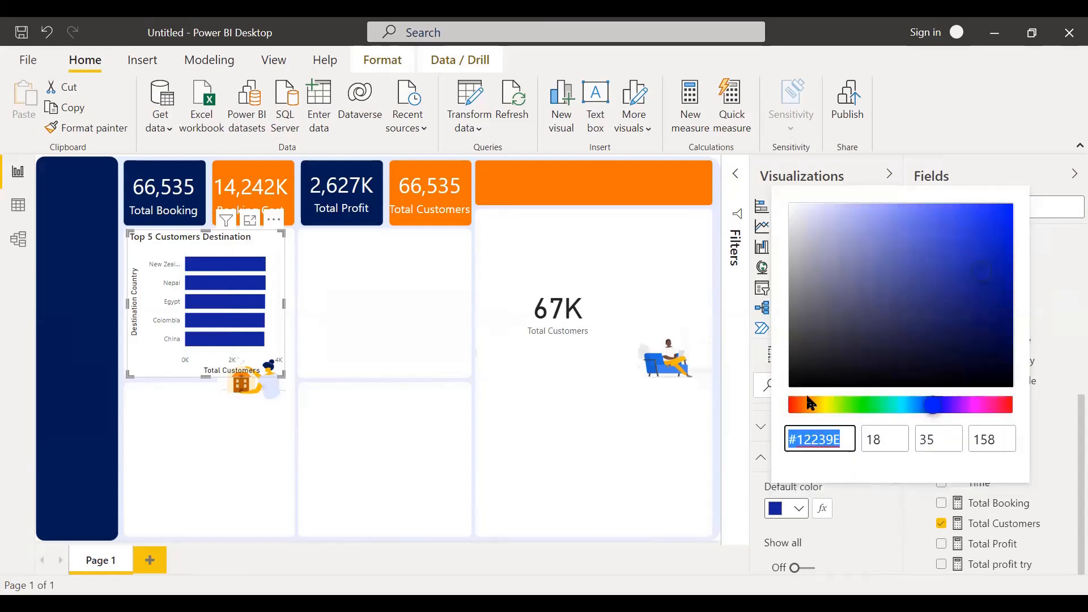
pyautogui.click(847, 439)
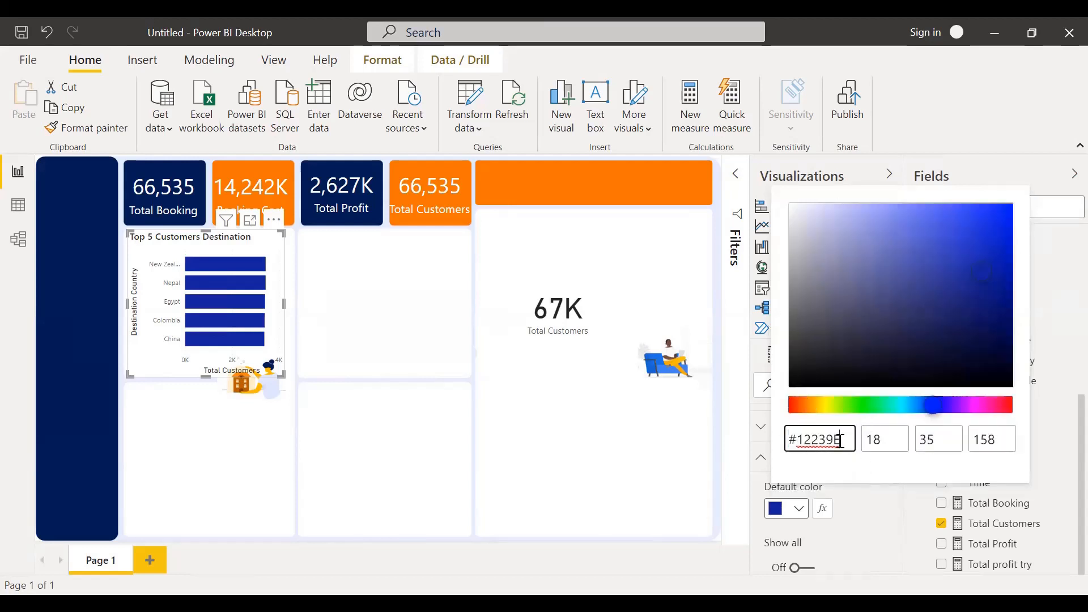
pyautogui.doubleClick(841, 441)
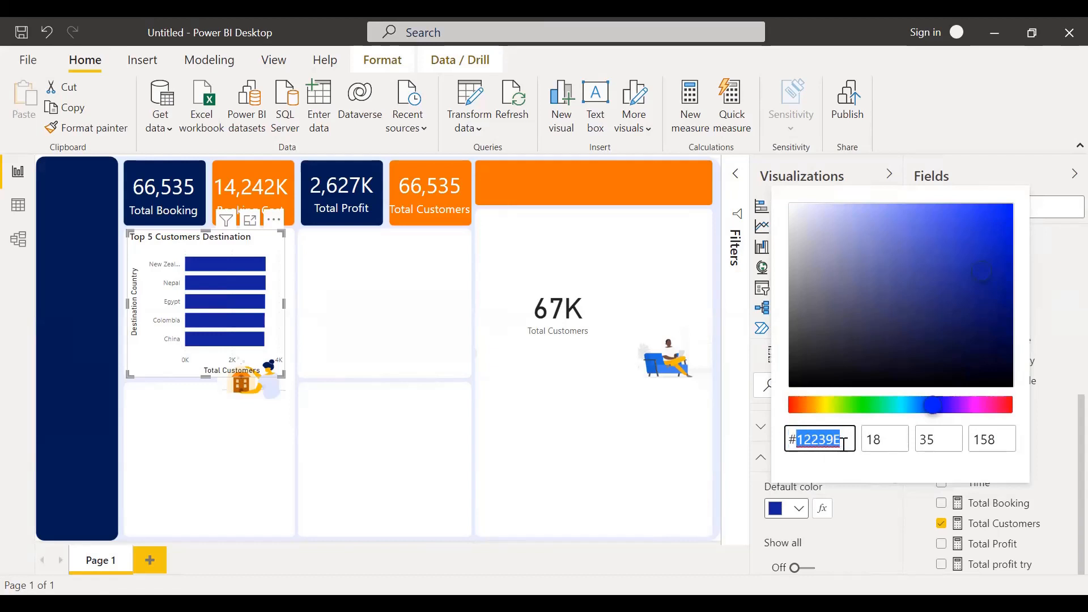
pyautogui.moveTo(844, 444); pyautogui.dragTo(762, 449)
pyautogui.hotkey('ctrl', 'v')
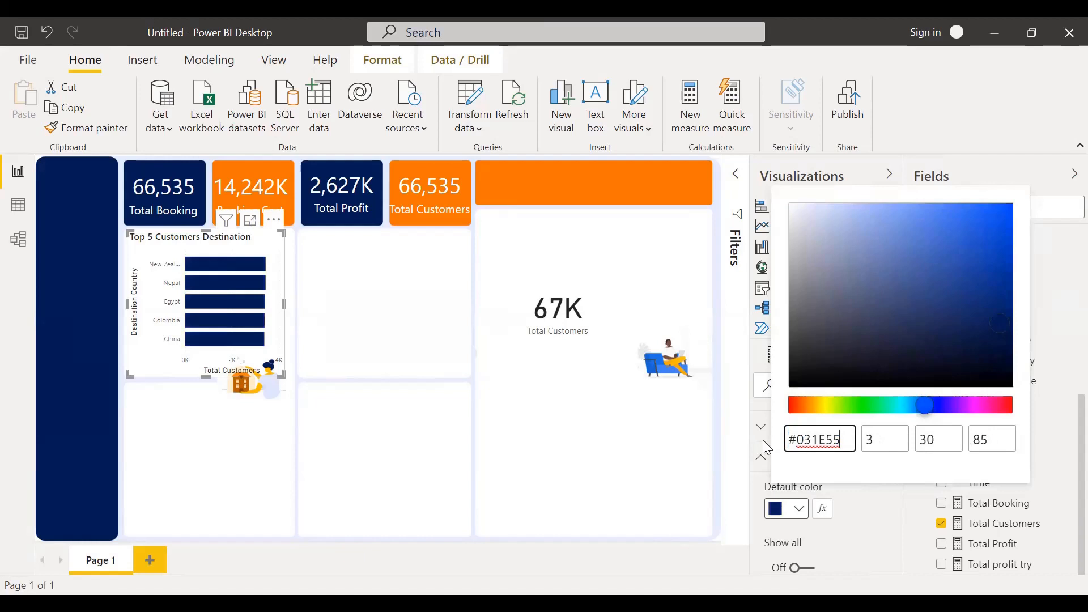
pyautogui.click(842, 504)
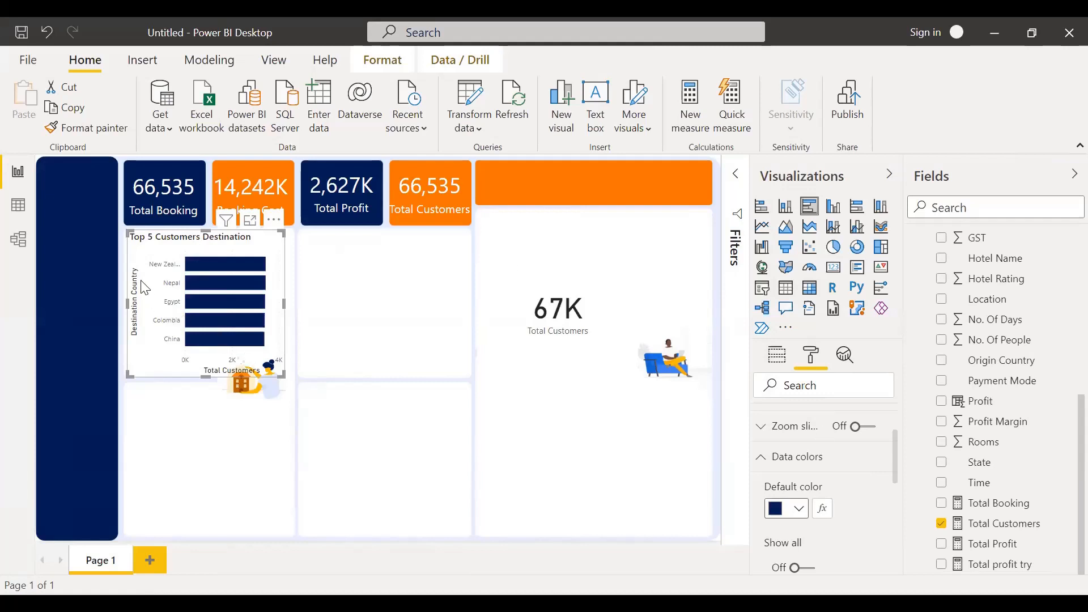
# Step: Turn off the Y axis title of the Top 5 Customers Destination bar chart
pyautogui.scroll(3, 802, 439)
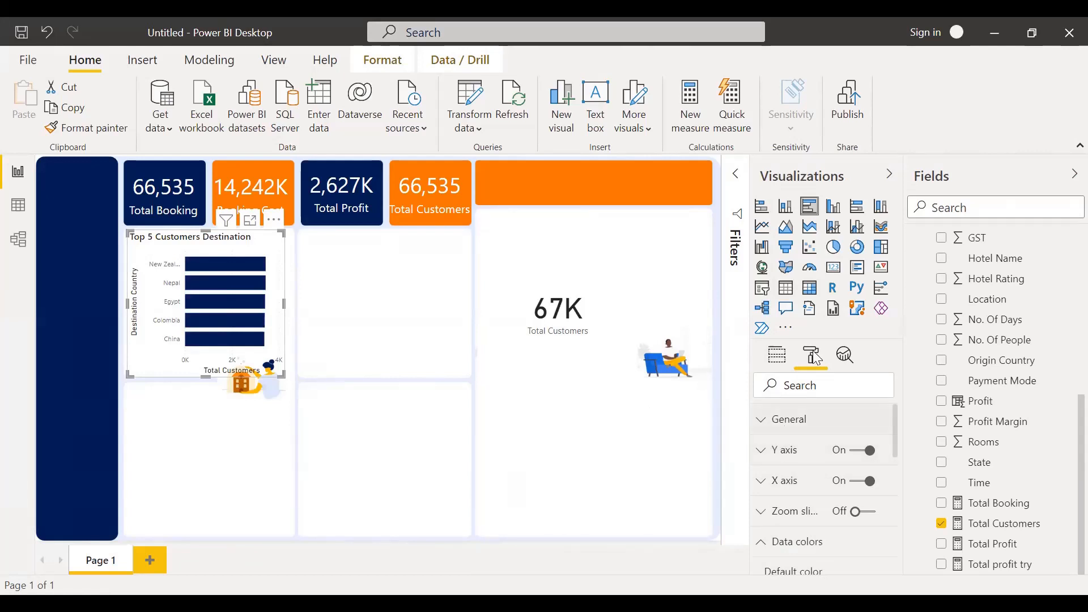
pyautogui.click(778, 453)
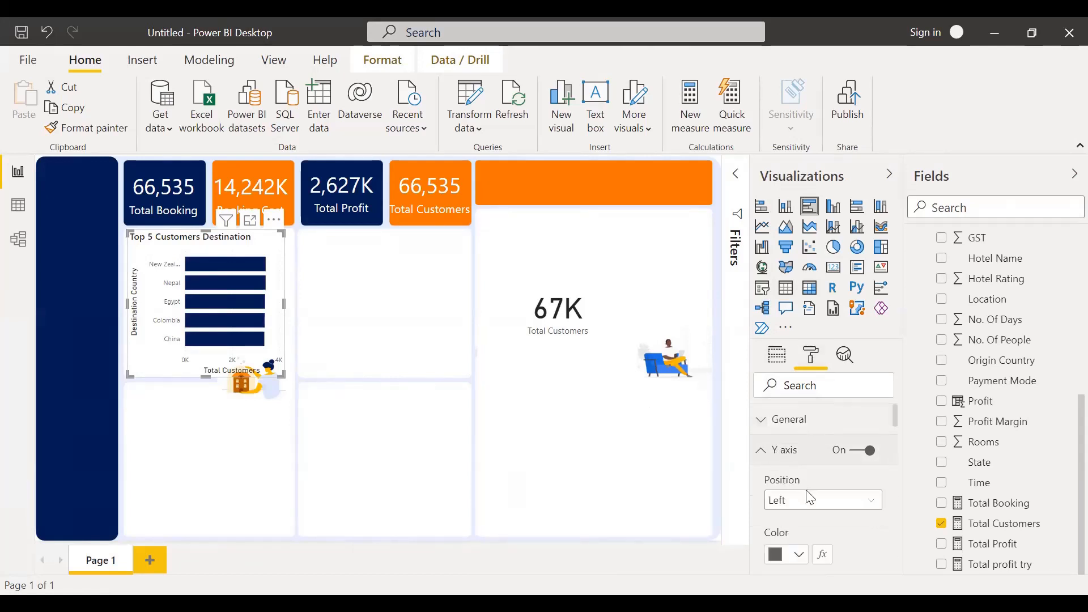
pyautogui.scroll(-10, 810, 498)
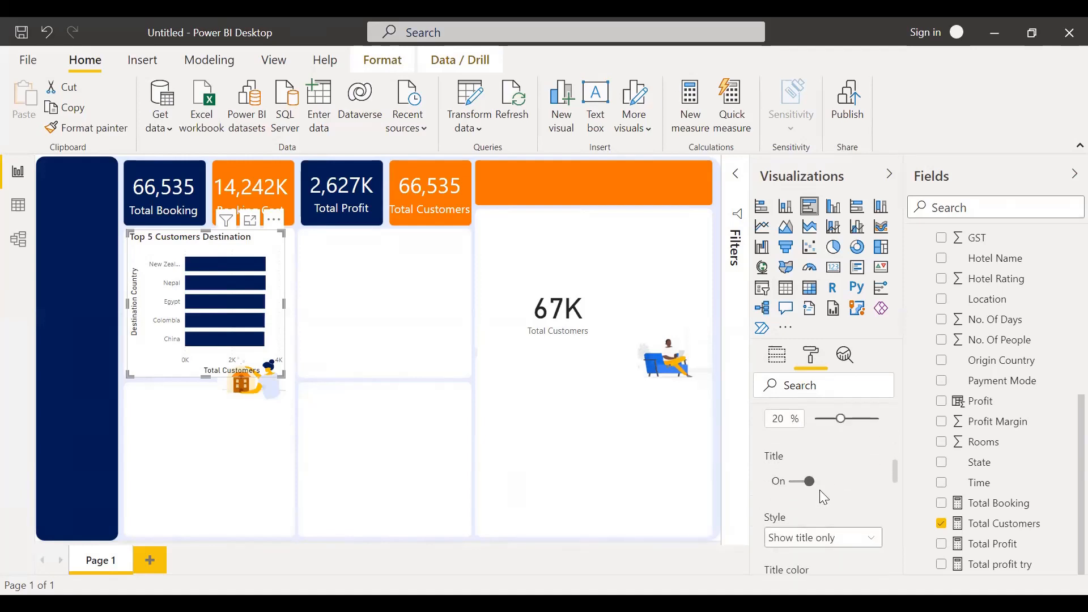
pyautogui.scroll(-1, 820, 489)
pyautogui.scroll(1, 801, 458)
pyautogui.click(794, 484)
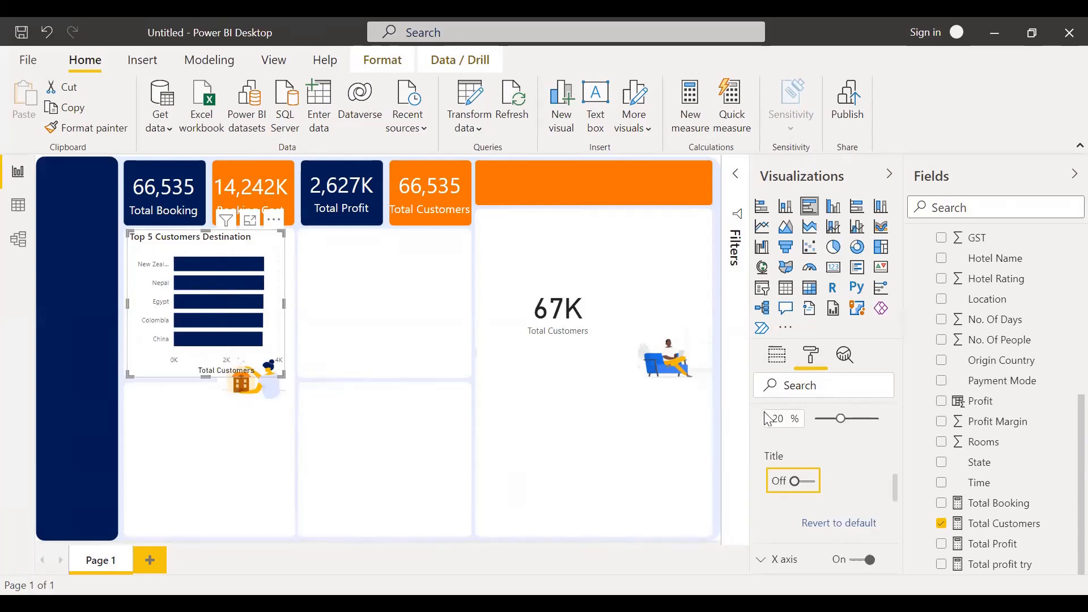
pyautogui.scroll(10, 814, 449)
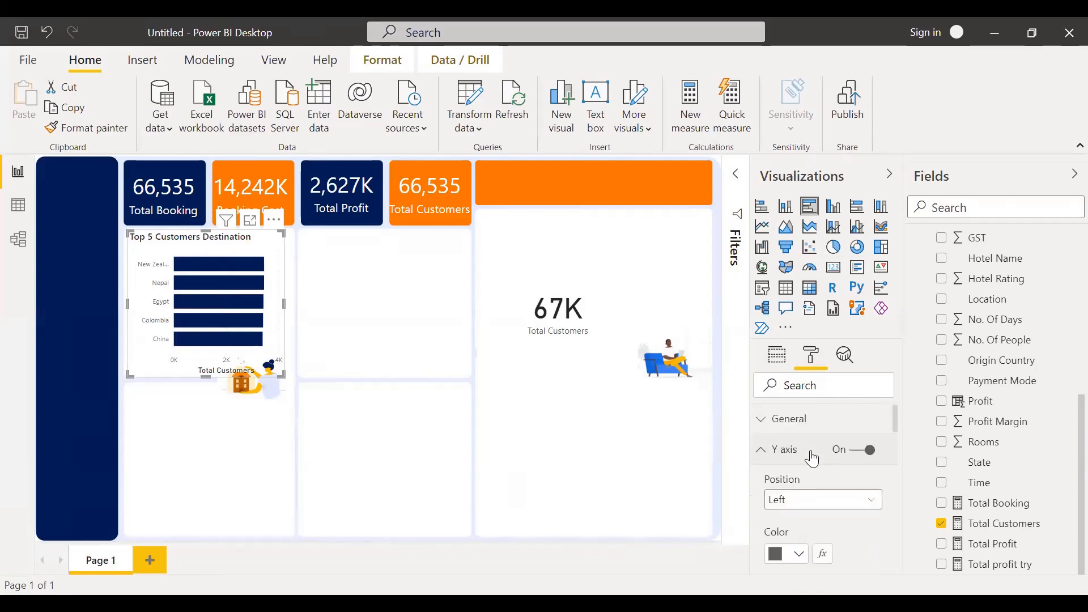
pyautogui.click(766, 452)
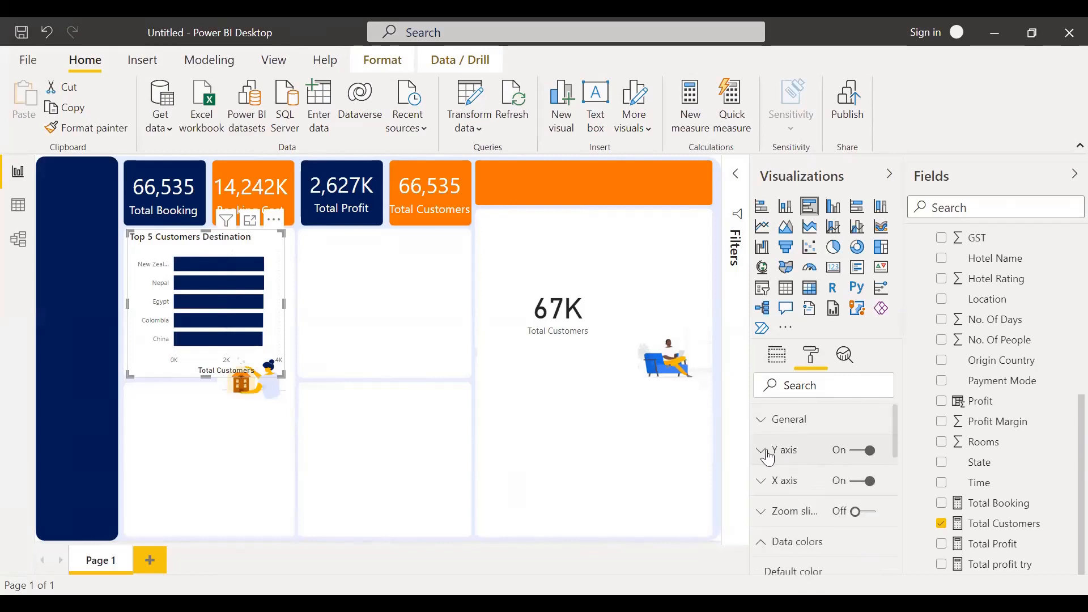
# Step: Turn off the X axis title of the Top 5 Customers Destination bar chart
pyautogui.click(769, 491)
pyautogui.scroll(-4, 788, 478)
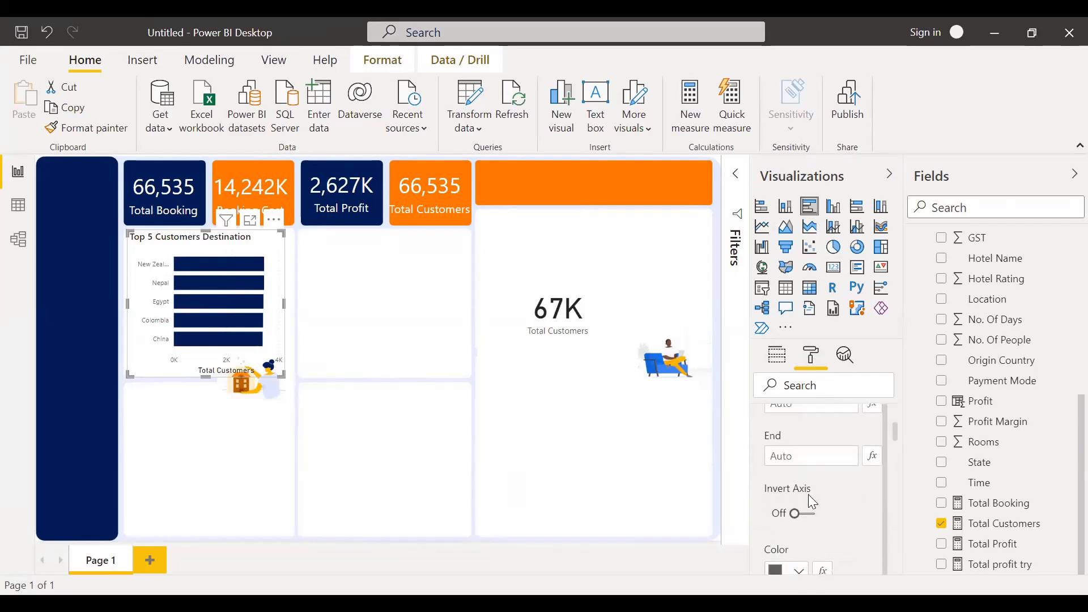
pyautogui.scroll(-5, 808, 497)
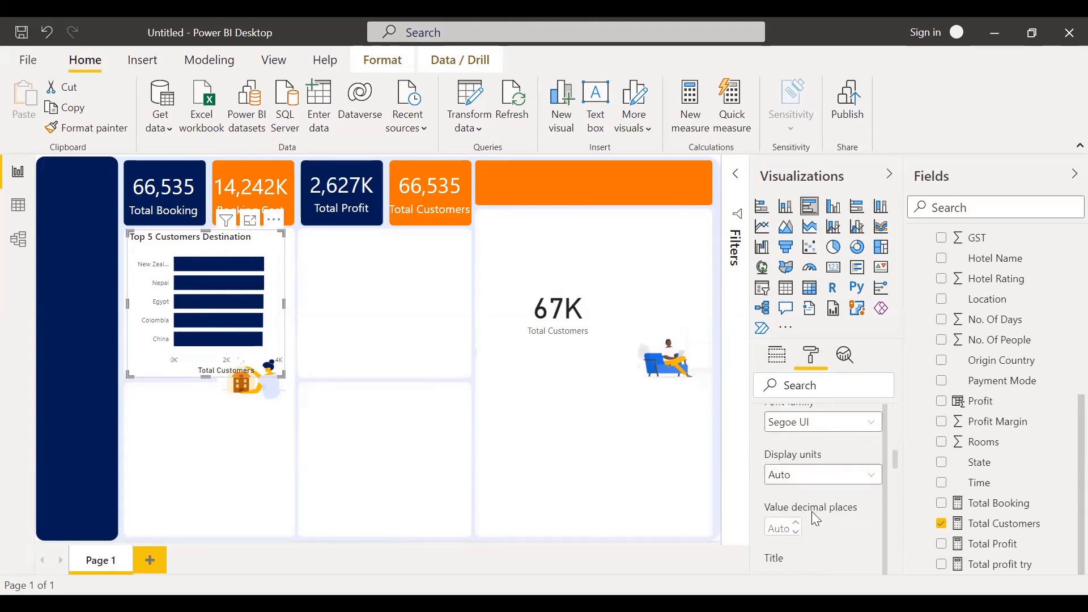
pyautogui.scroll(-2, 811, 510)
pyautogui.click(796, 498)
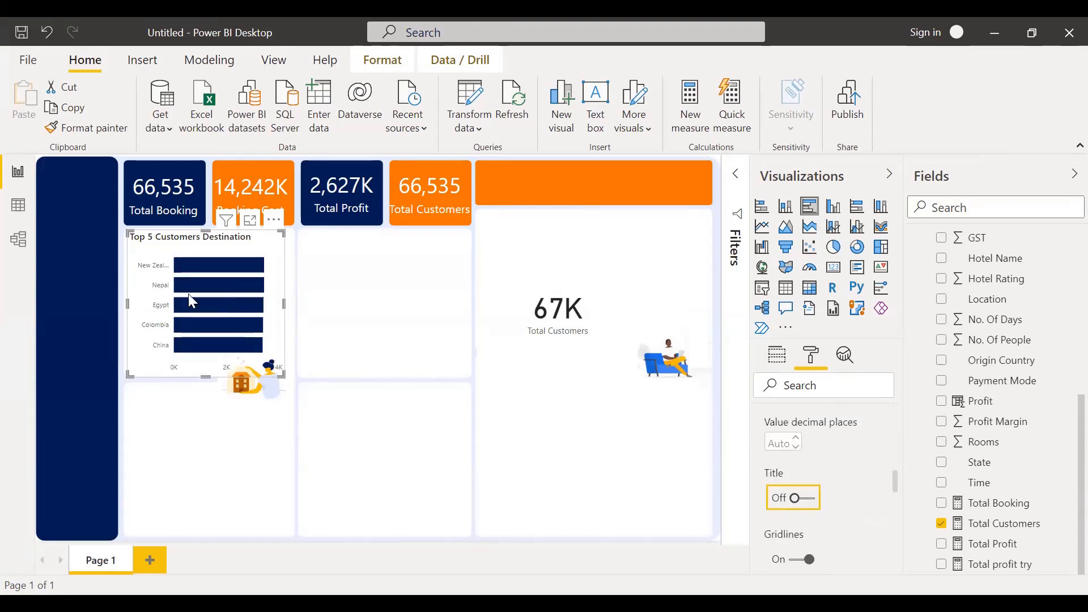
pyautogui.moveTo(238, 272)
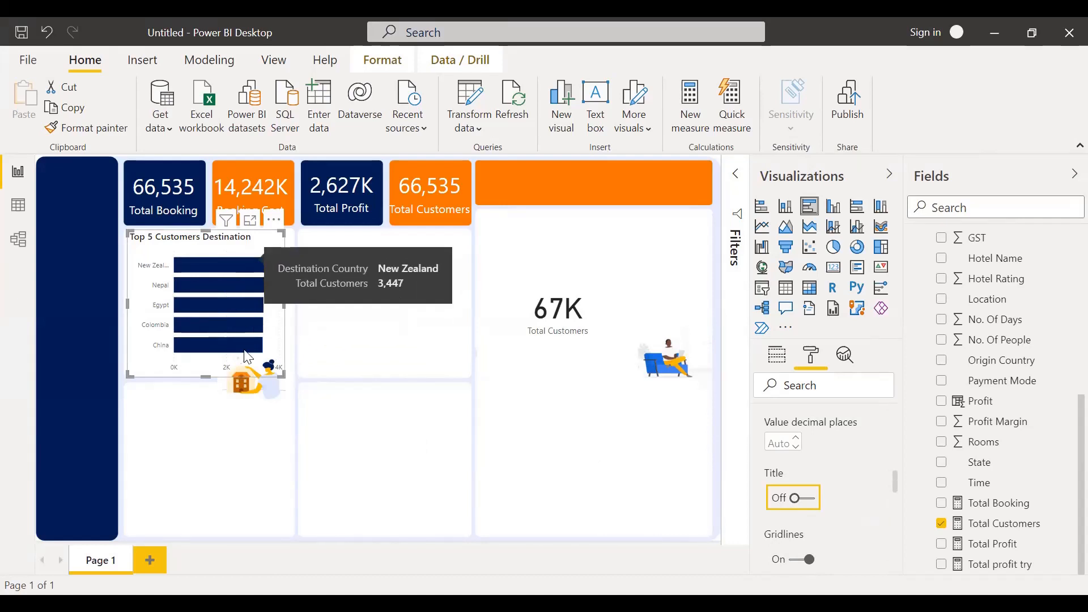
pyautogui.moveTo(248, 314)
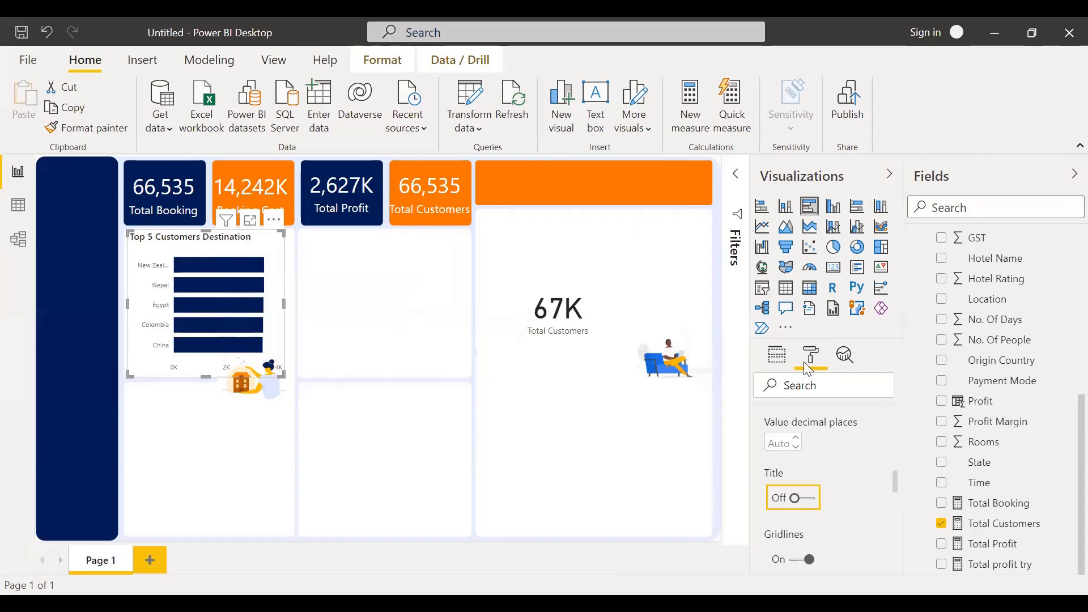
pyautogui.scroll(-10, 808, 440)
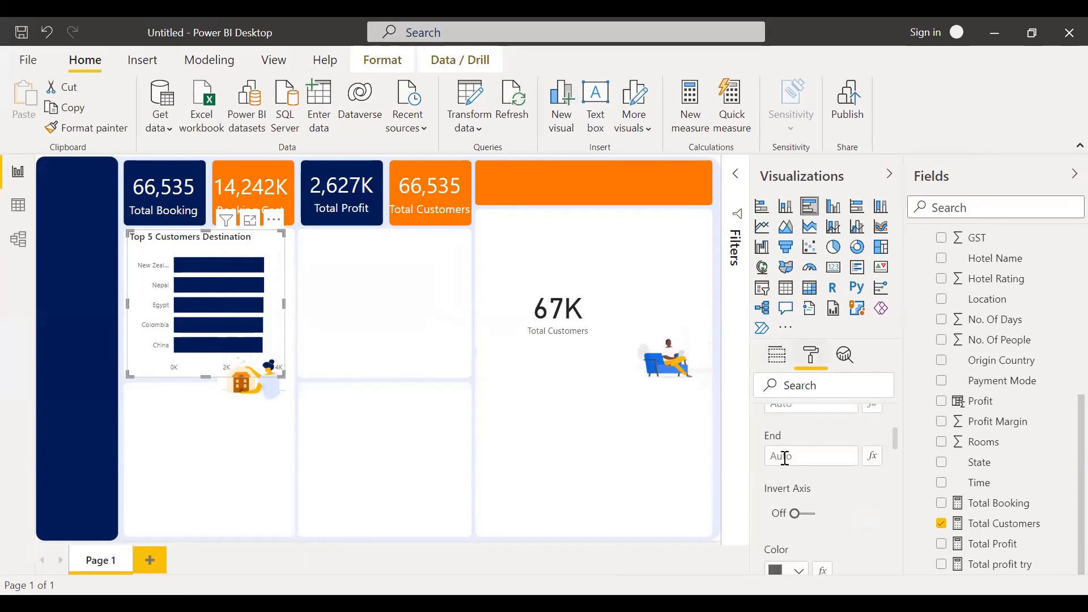
pyautogui.scroll(4, 787, 466)
pyautogui.click(774, 484)
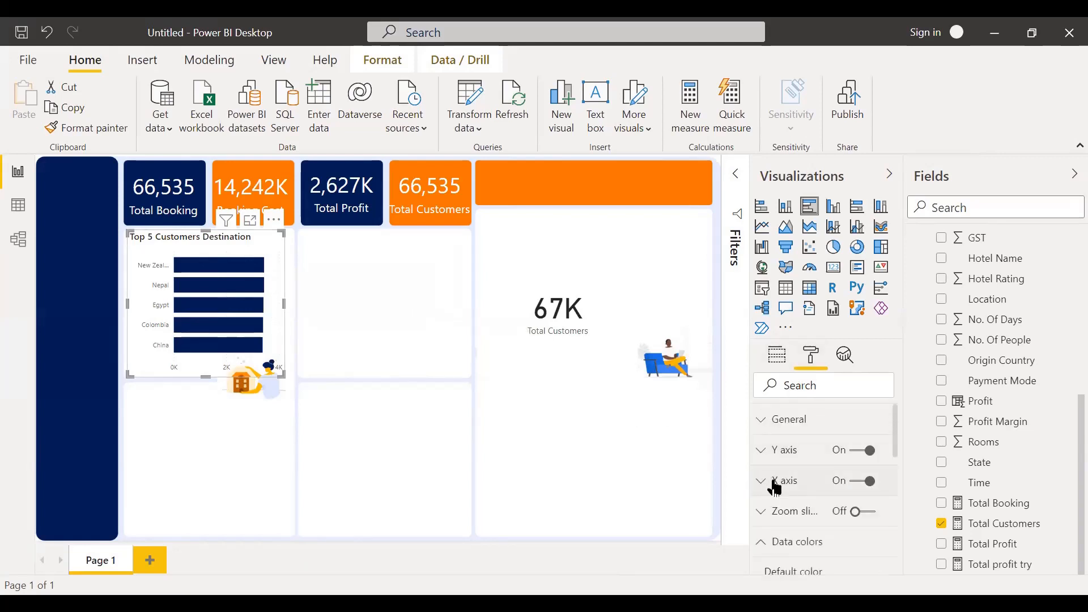
# Step: Turn on the data labels of the Top 5 Customers Destination bar chart
pyautogui.scroll(-2, 799, 474)
pyautogui.click(799, 474)
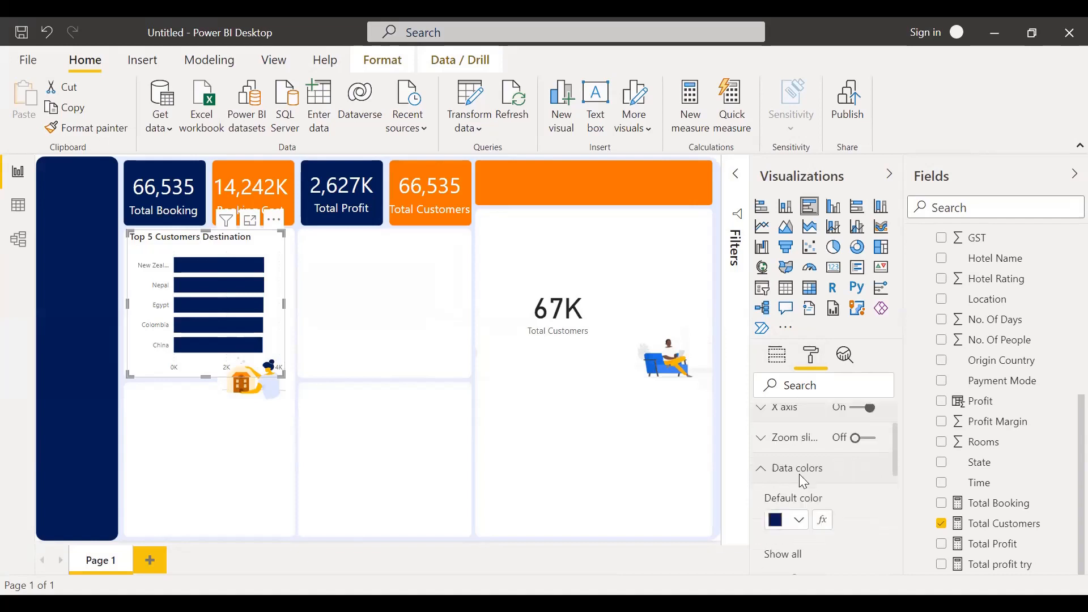
pyautogui.click(762, 458)
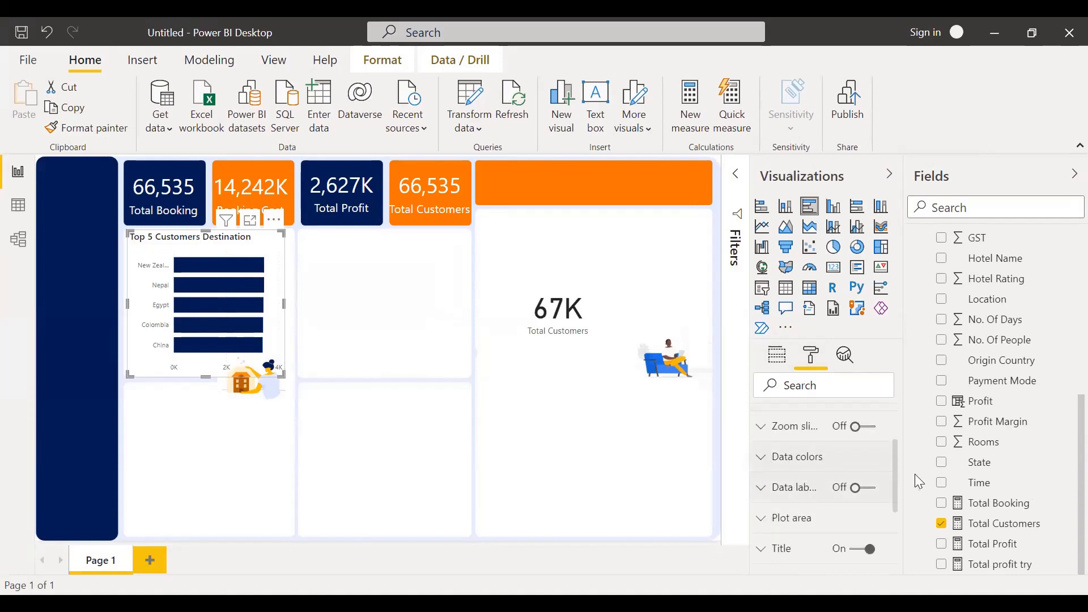
pyautogui.click(874, 491)
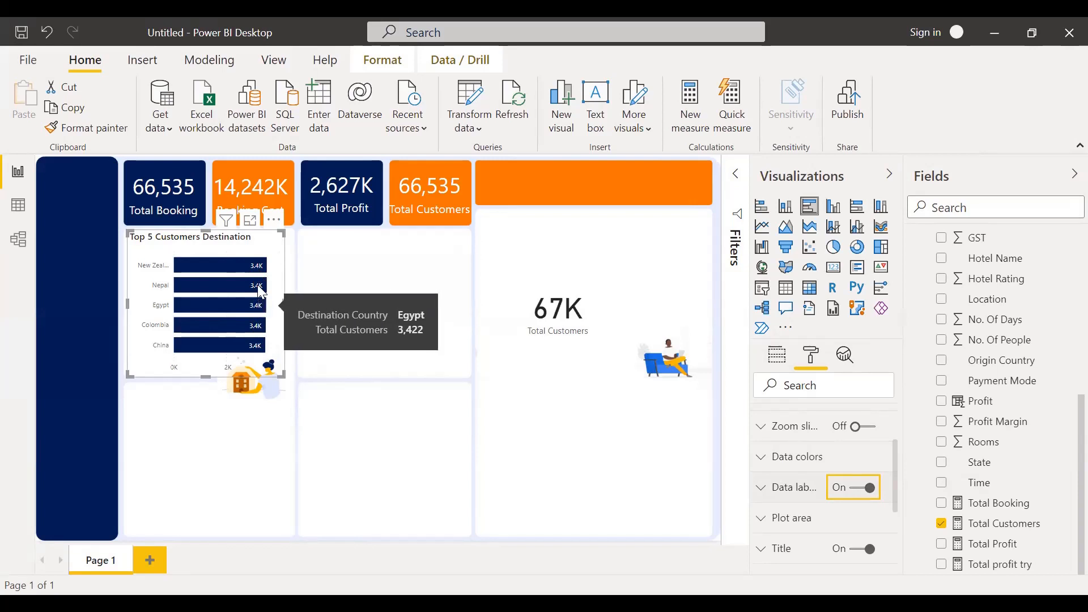
# Step: Set the data label display units of the Top 5 Customers Destination chart to None and turn off its X axis
pyautogui.click(769, 493)
pyautogui.scroll(-2, 822, 470)
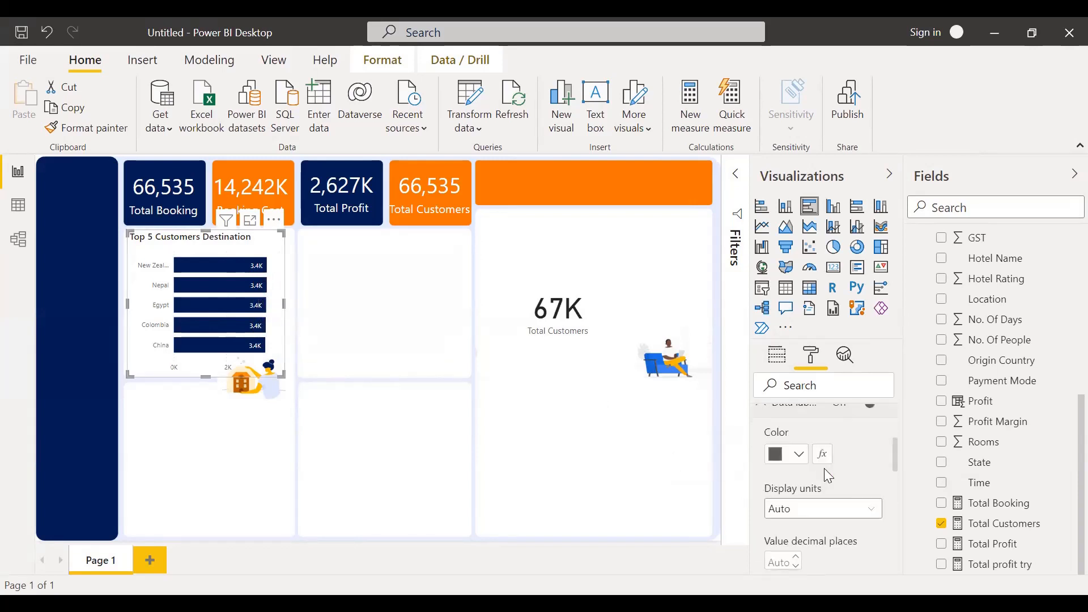
pyautogui.click(815, 512)
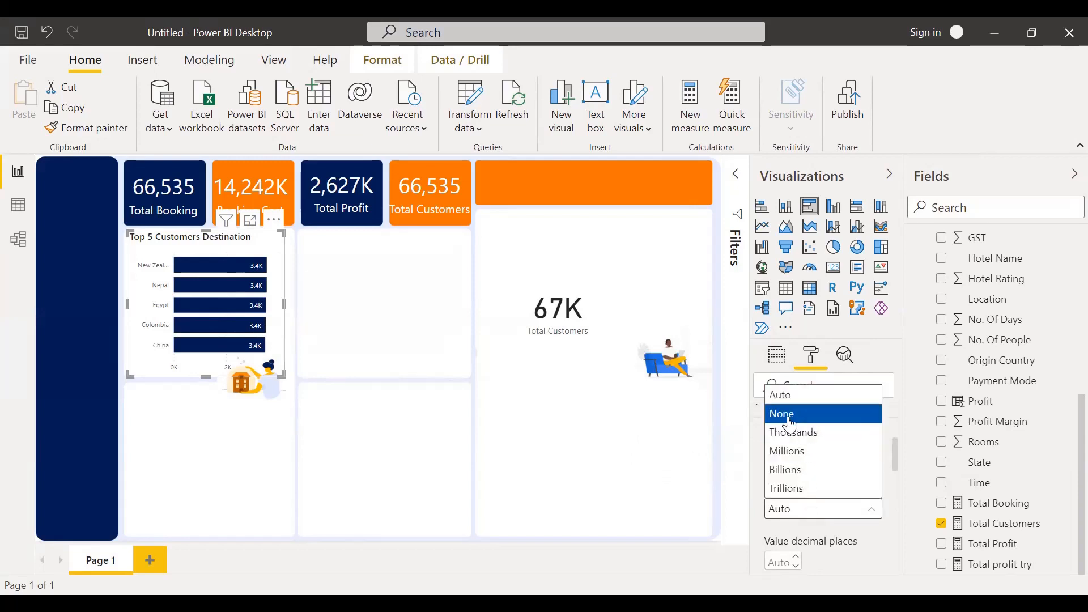
pyautogui.click(792, 415)
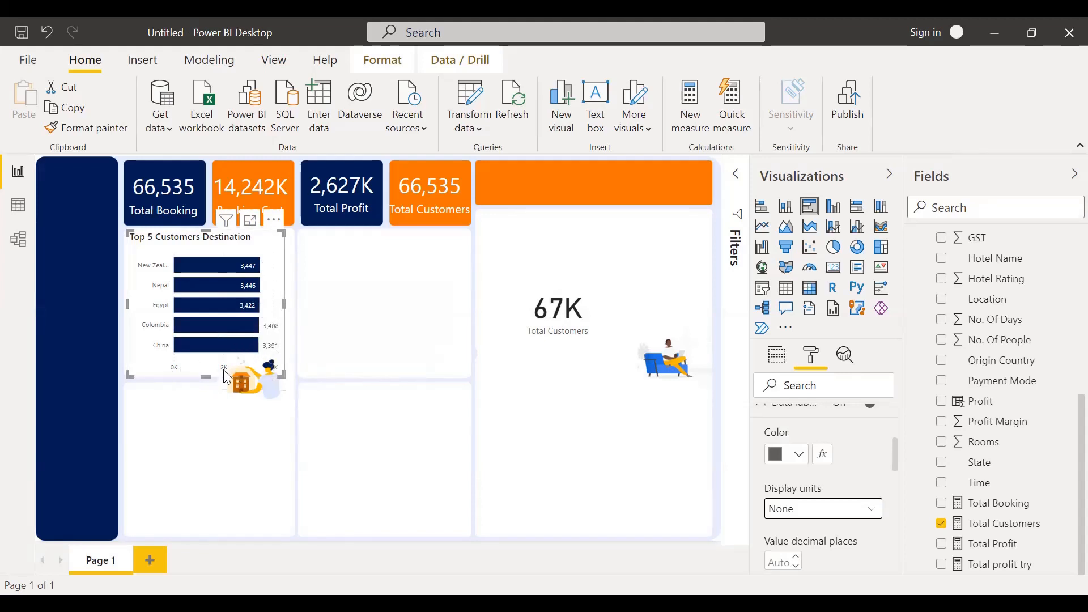
pyautogui.scroll(3, 818, 441)
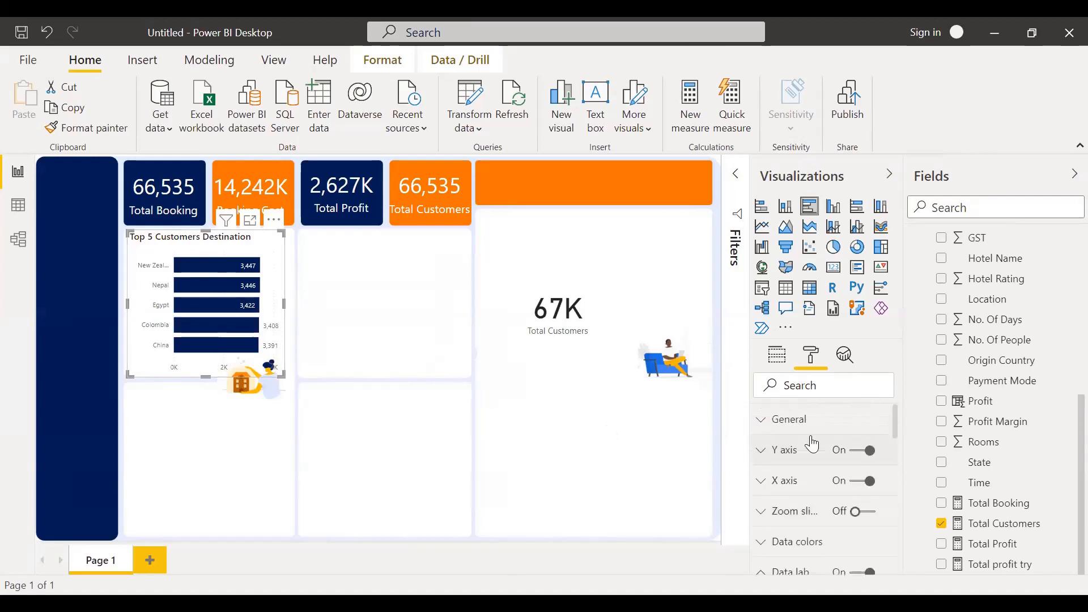
pyautogui.click(852, 486)
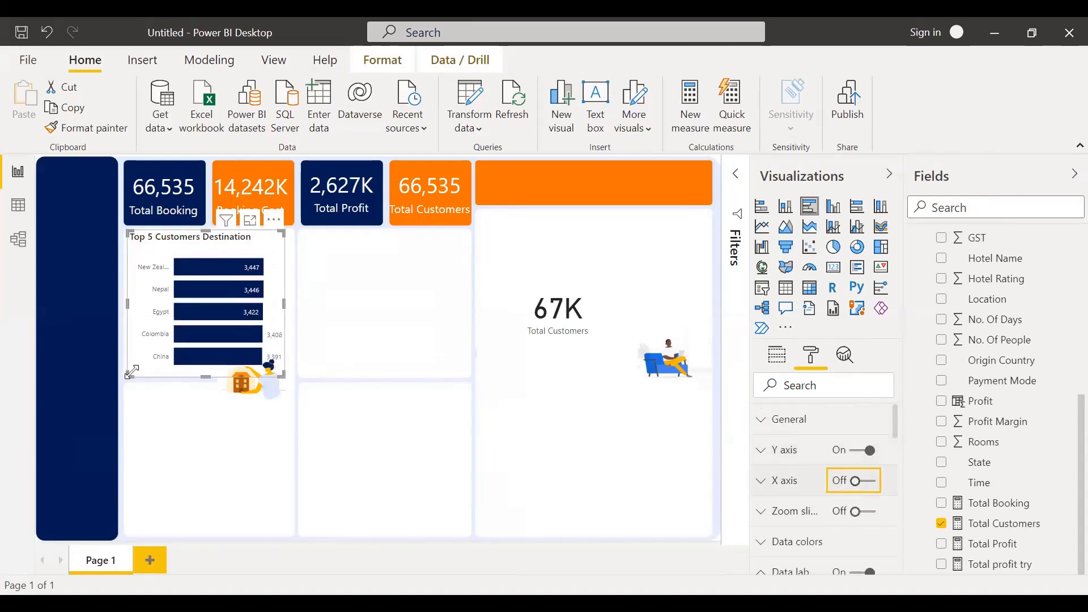
# Step: Resize the Top 5 Customers Destination chart to fit its white panel above the house illustration
pyautogui.moveTo(130, 374); pyautogui.dragTo(128, 361)
pyautogui.moveTo(160, 237); pyautogui.dragTo(163, 237)
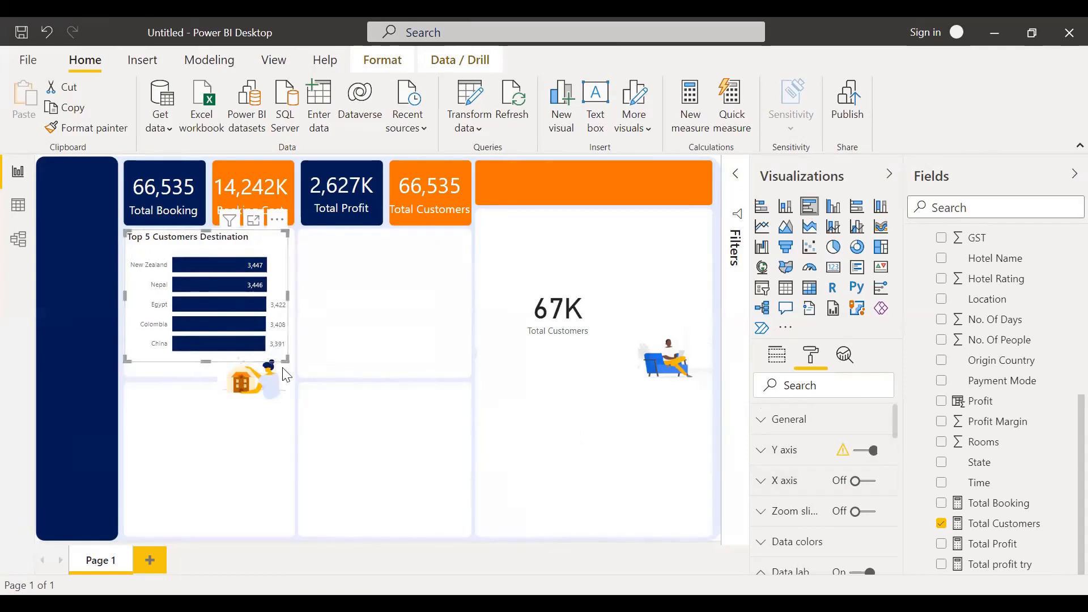
pyautogui.moveTo(284, 362); pyautogui.dragTo(282, 368)
pyautogui.click(408, 360)
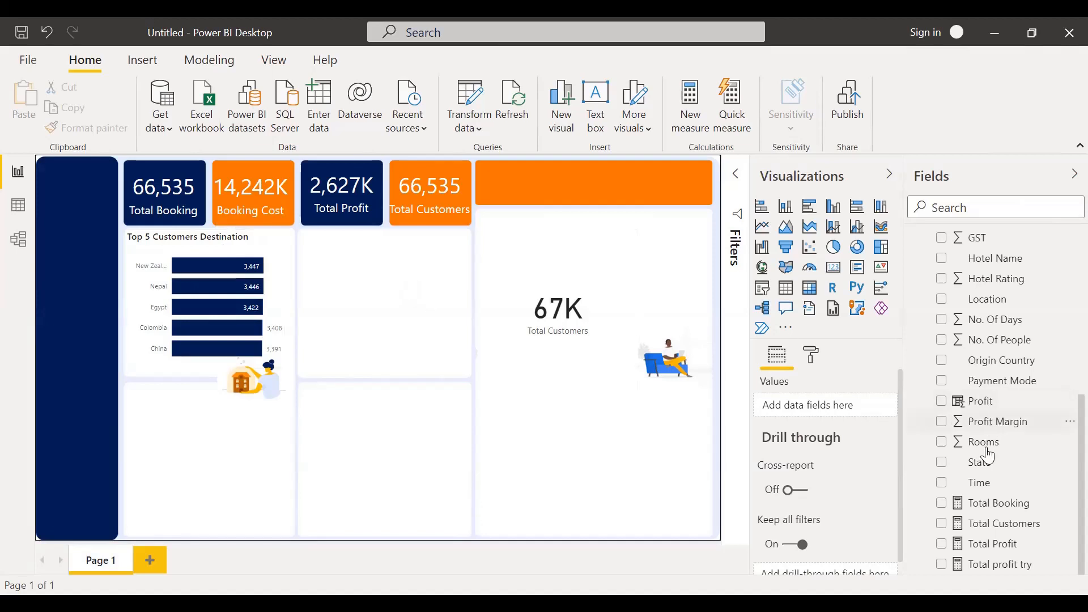
# Step: Review the available Order Database fields and the format and field settings of the Top 5 Customers Destination chart
pyautogui.scroll(5, 997, 459)
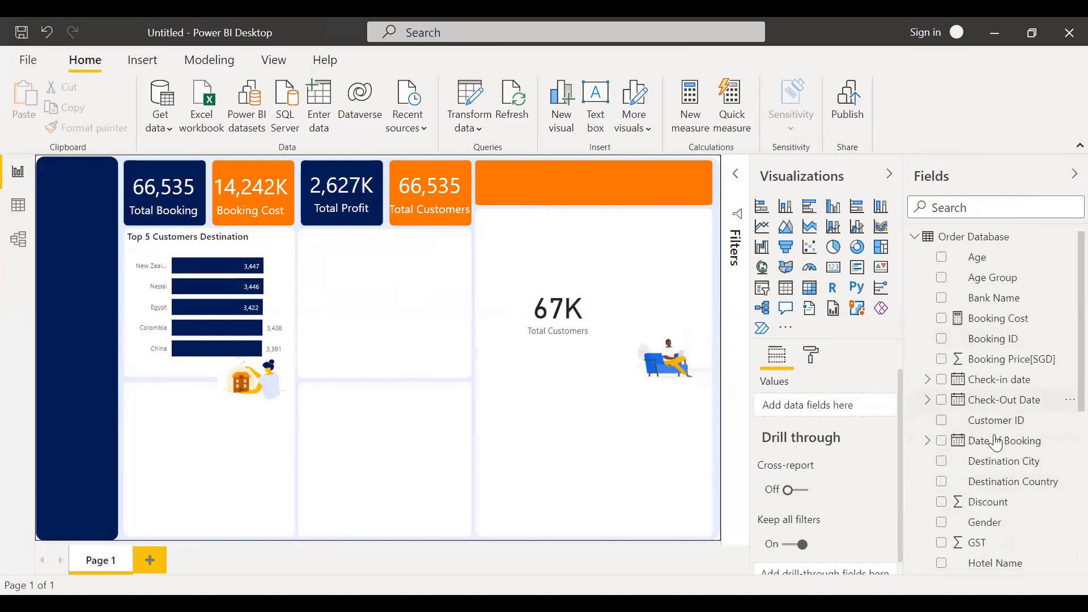
pyautogui.scroll(-3, 996, 436)
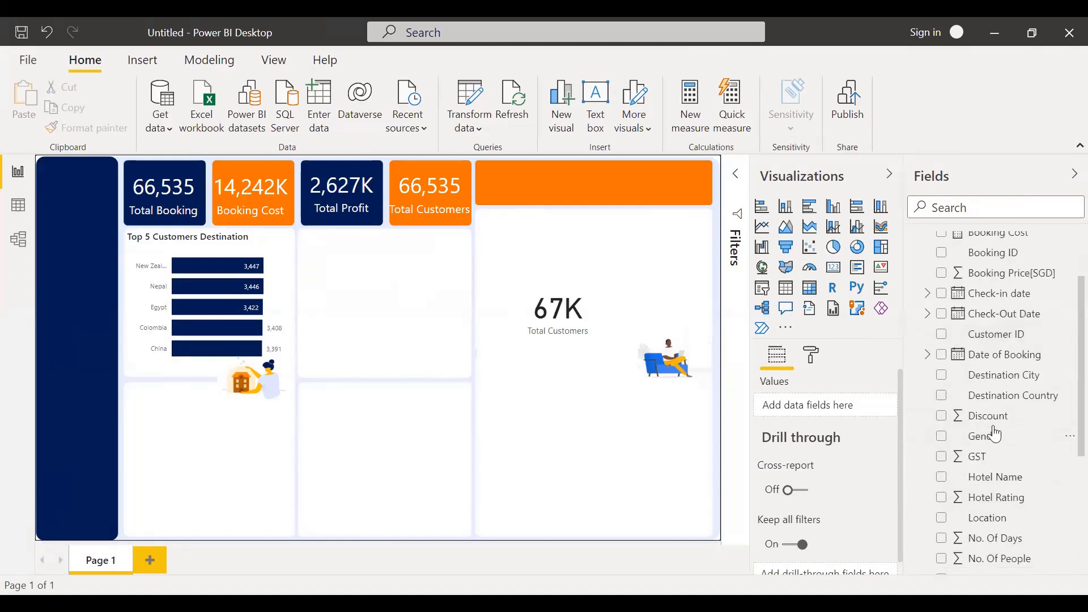
pyautogui.scroll(-3, 996, 435)
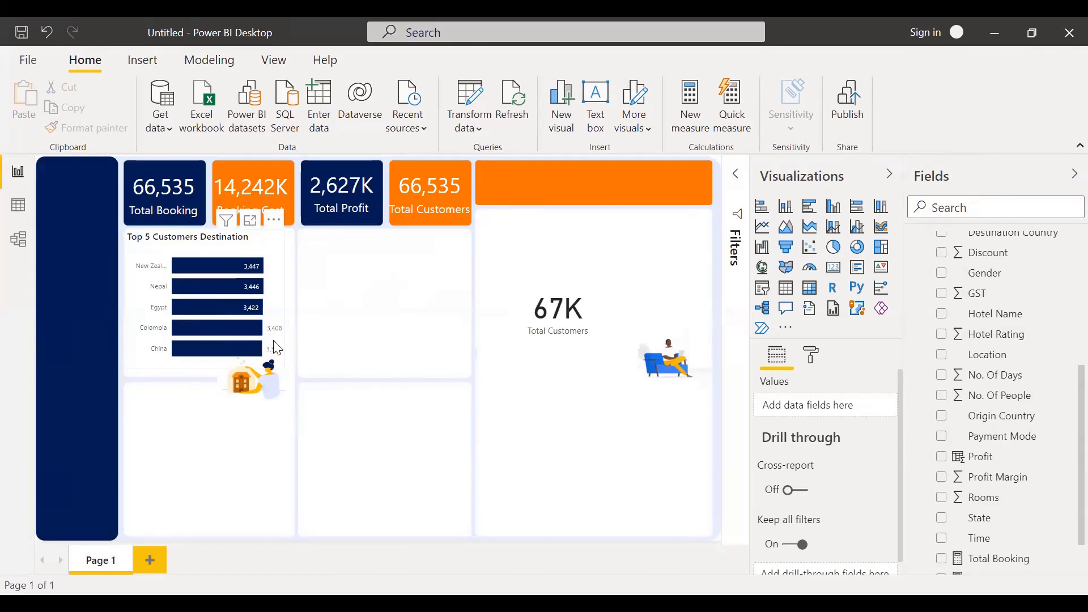
pyautogui.click(270, 244)
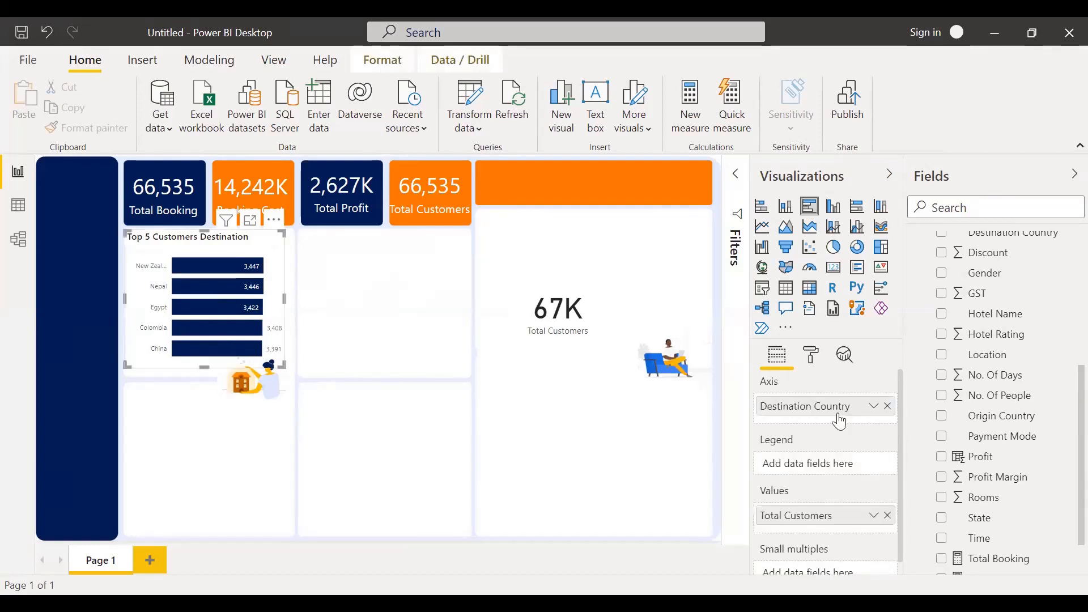
pyautogui.click(812, 355)
pyautogui.scroll(-3, 802, 521)
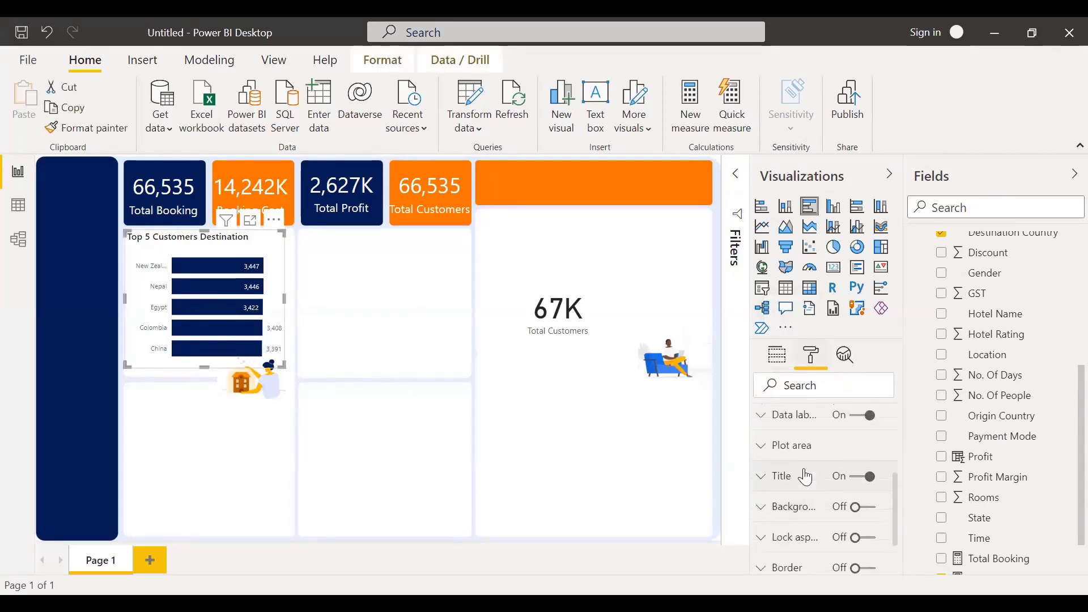
pyautogui.scroll(2, 805, 490)
pyautogui.click(819, 487)
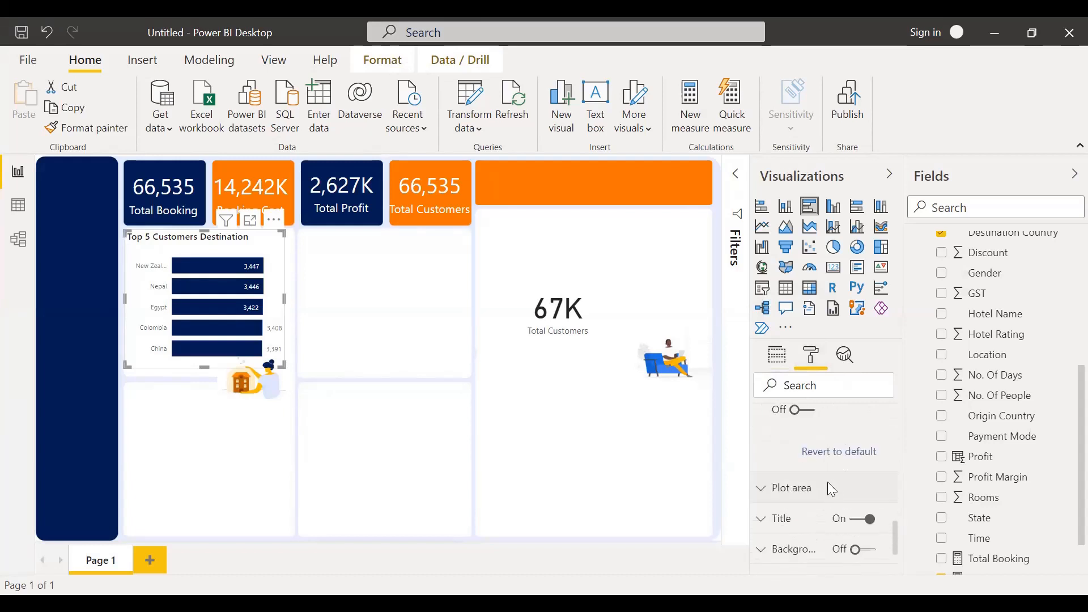
pyautogui.scroll(2, 827, 482)
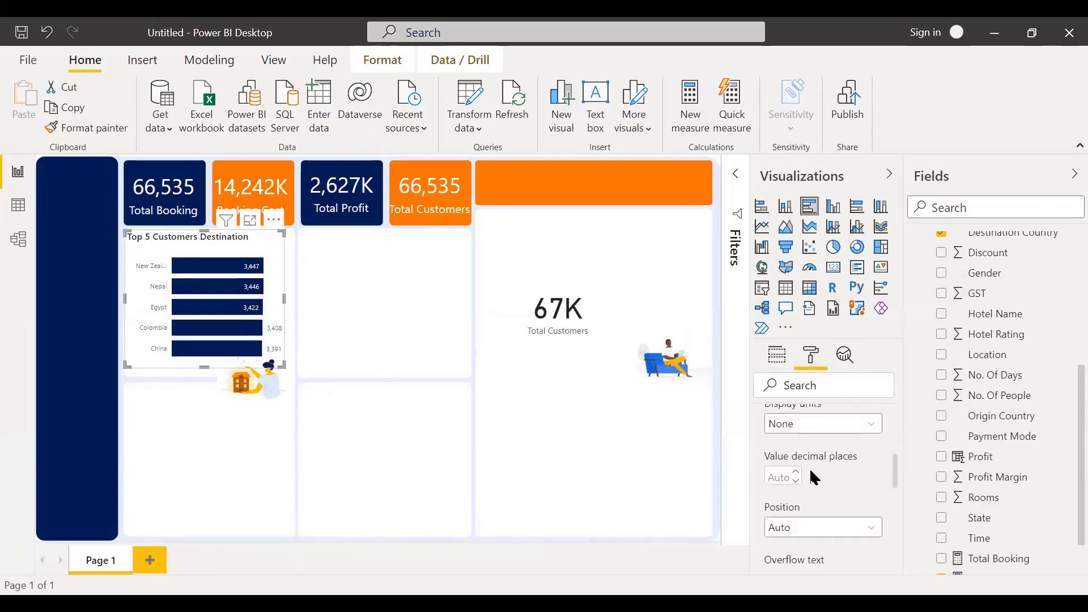
pyautogui.scroll(1, 814, 478)
pyautogui.scroll(2, 809, 470)
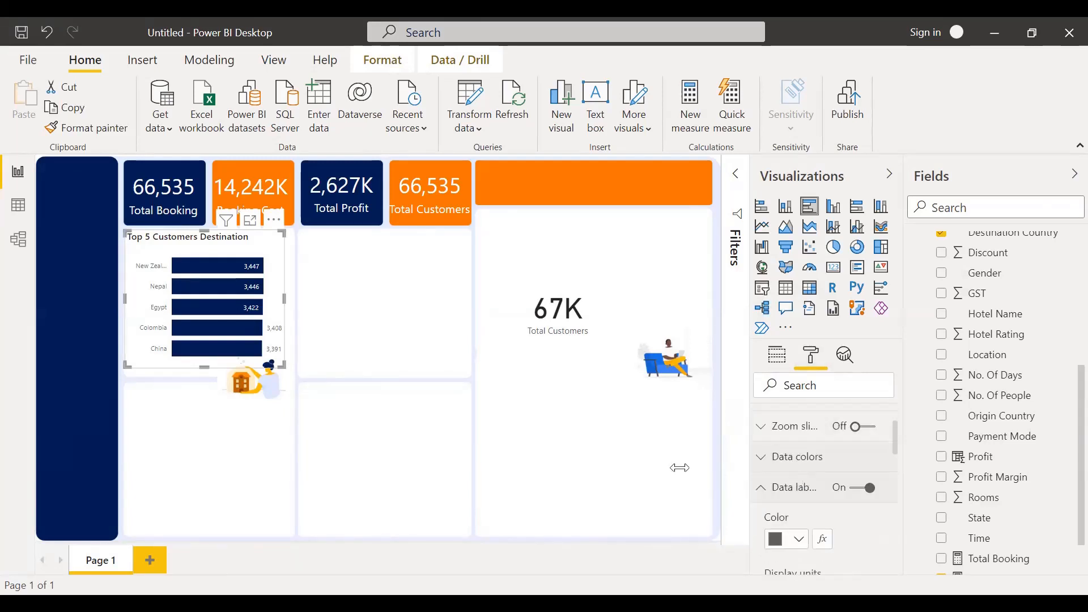
pyautogui.click(350, 363)
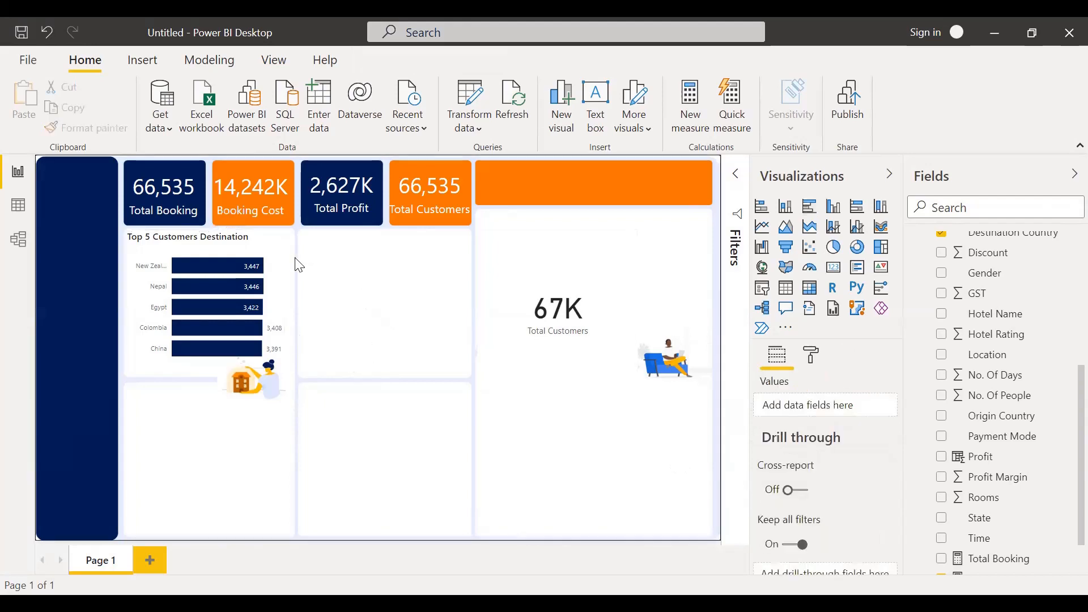
pyautogui.click(249, 249)
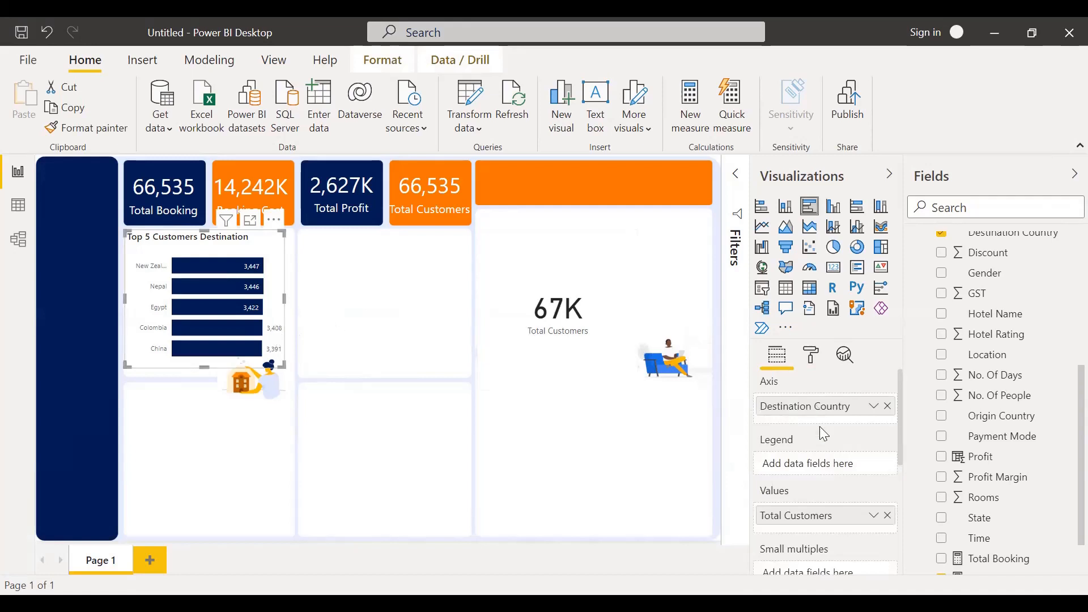
pyautogui.scroll(-2, 1000, 473)
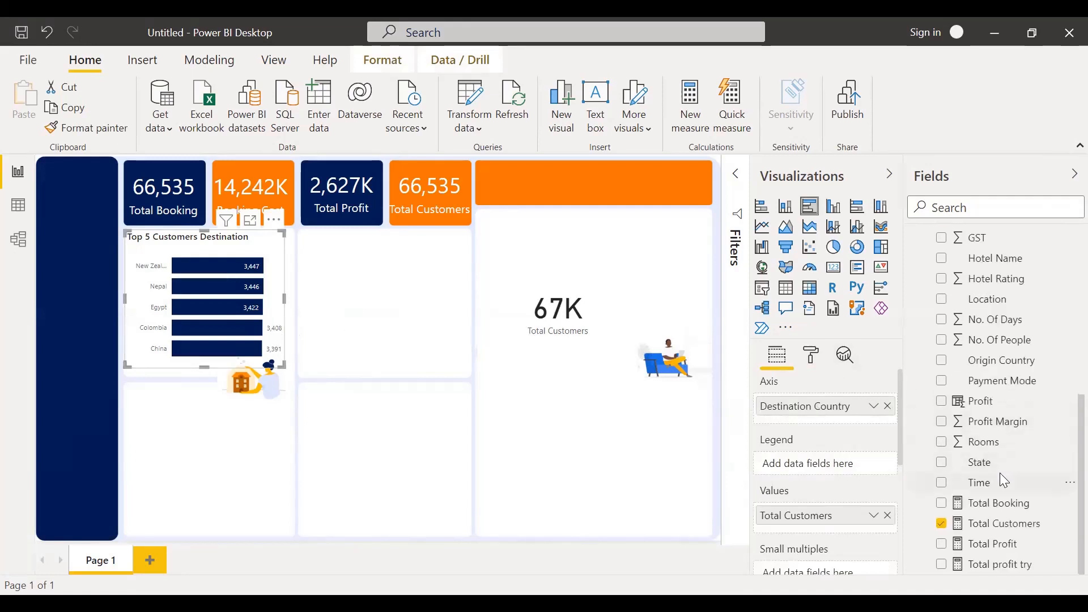
pyautogui.scroll(5, 991, 433)
pyautogui.scroll(2, 996, 415)
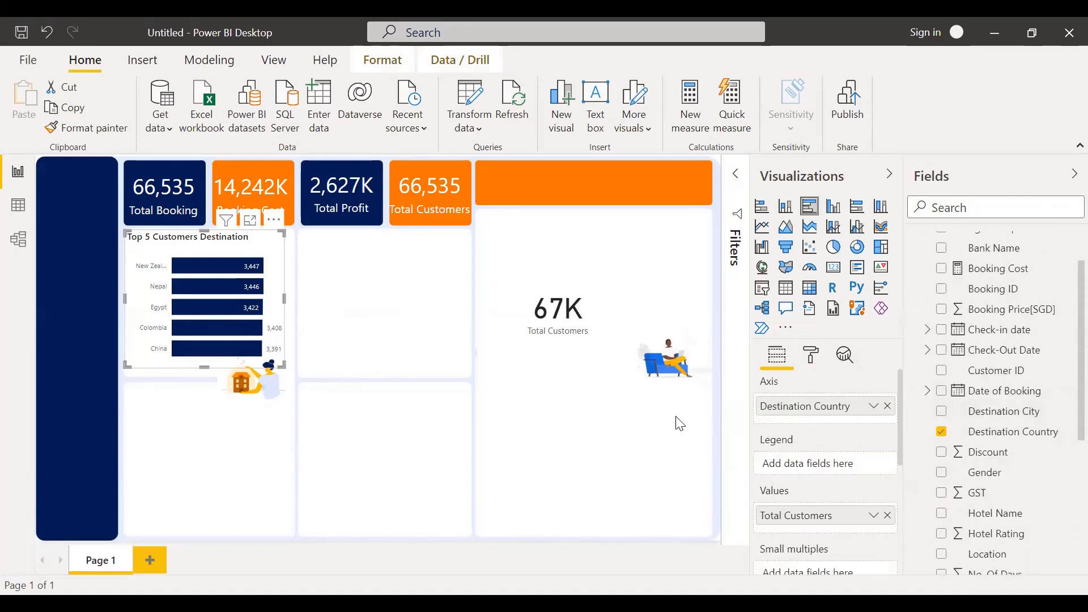
pyautogui.scroll(1, 1052, 367)
# Step: Create a clustered bar chart of Total Customers by Origin Country
pyautogui.scroll(-3, 996, 416)
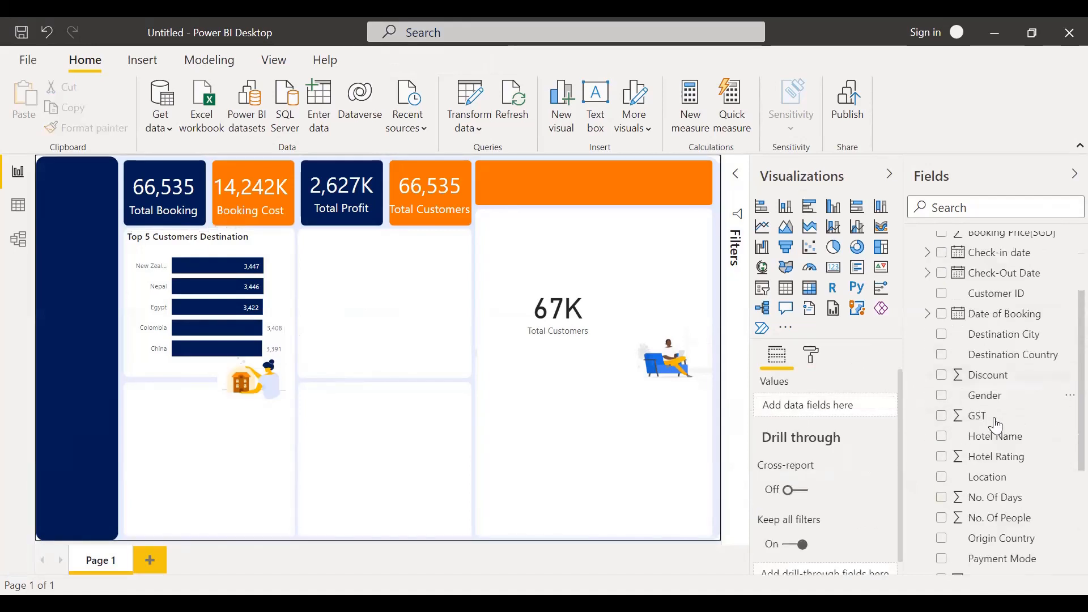
pyautogui.scroll(-5, 1001, 419)
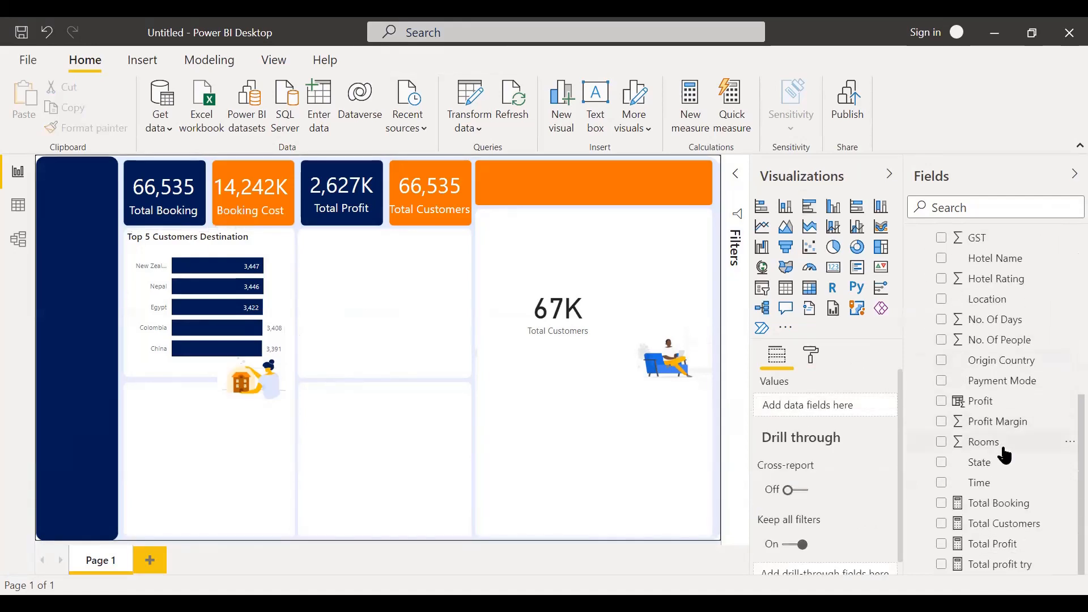
pyautogui.click(944, 364)
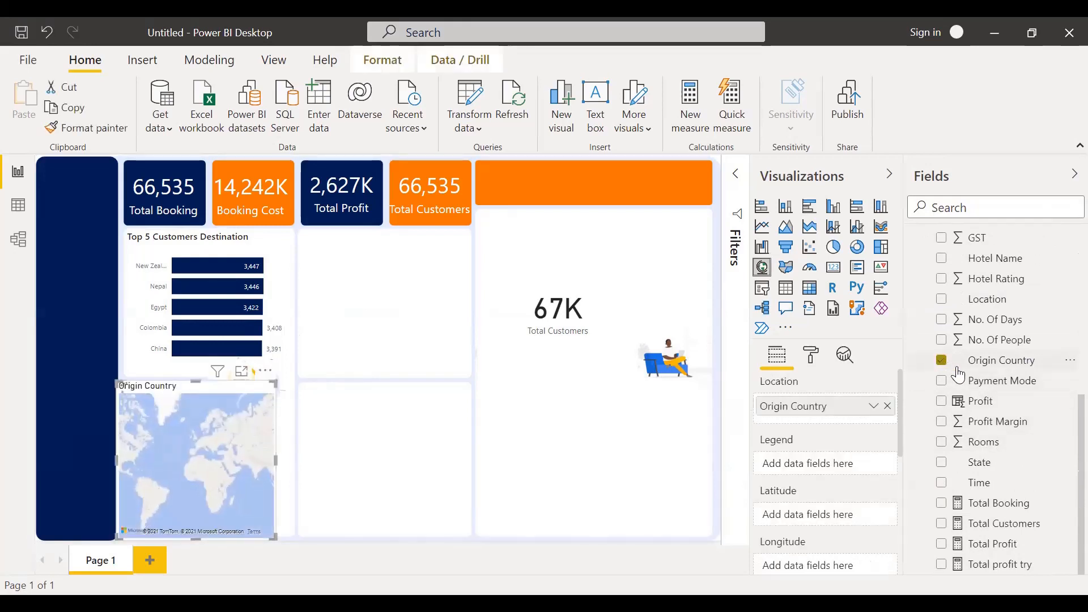
pyautogui.click(941, 523)
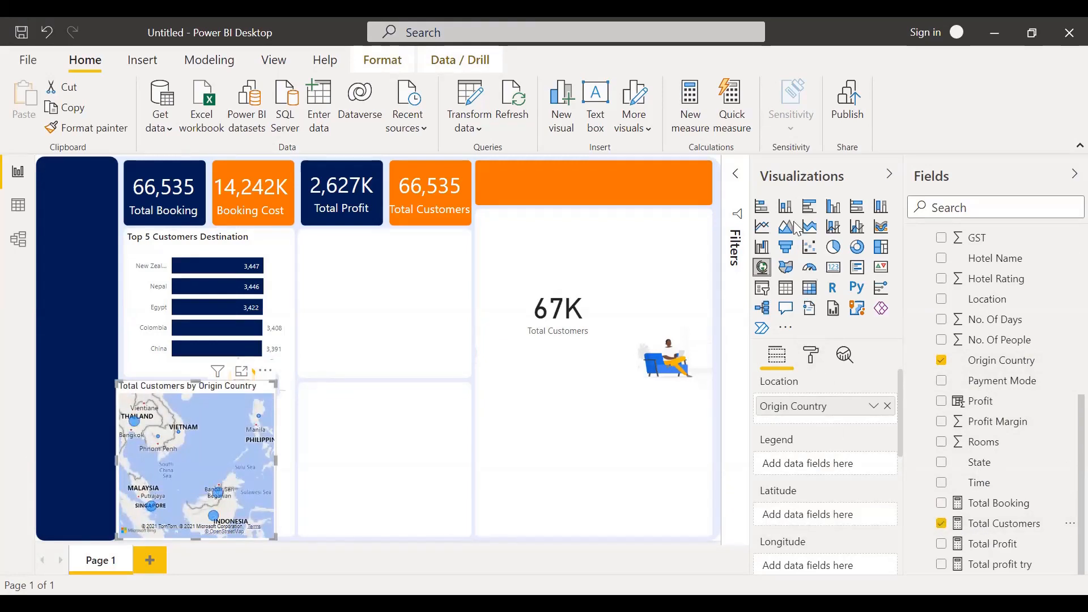
pyautogui.click(809, 207)
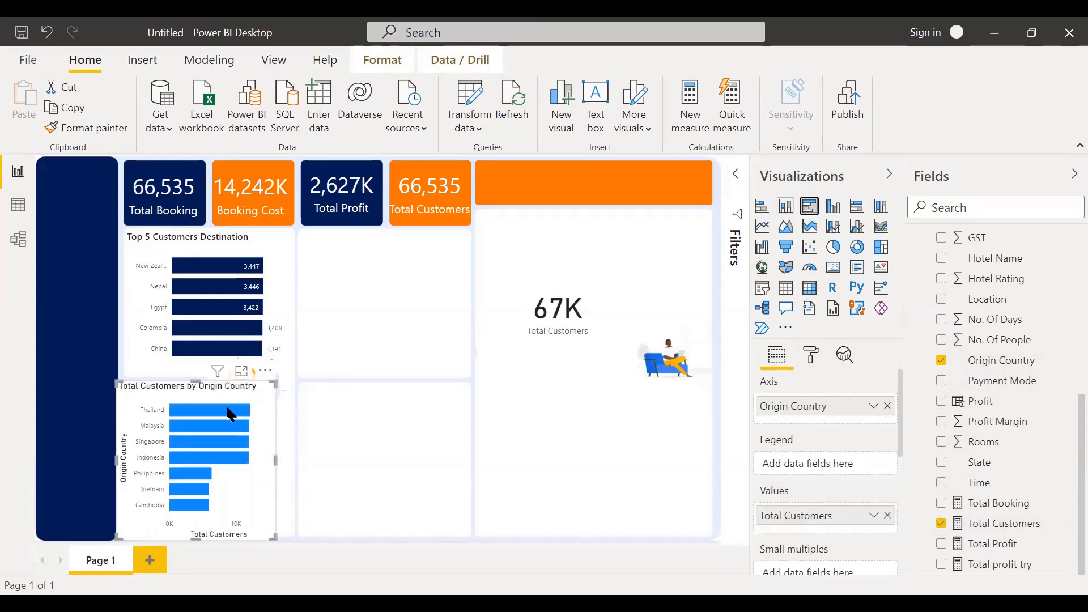
# Step: Move the Origin Country chart into the empty panel beside the destination chart and resize it to fit
pyautogui.moveTo(165, 386); pyautogui.dragTo(358, 248)
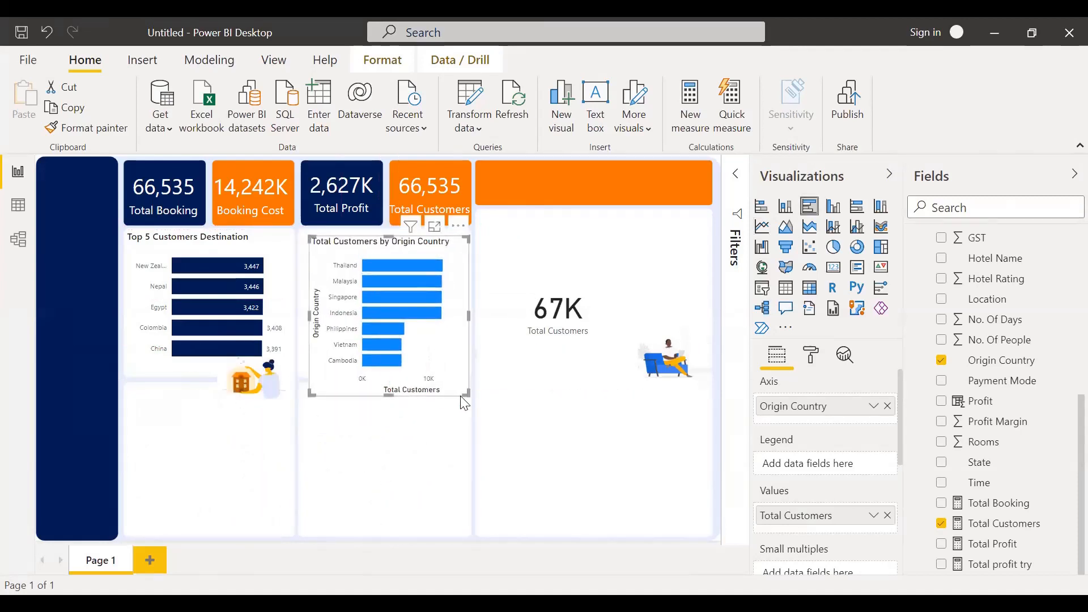
pyautogui.moveTo(467, 394); pyautogui.dragTo(469, 367)
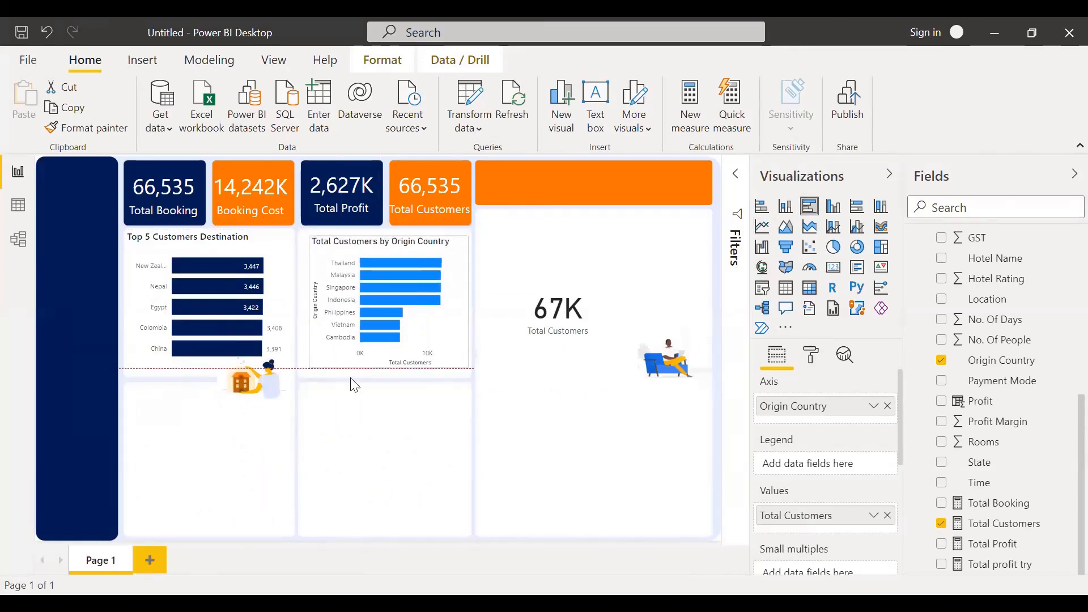
pyautogui.moveTo(307, 369); pyautogui.dragTo(303, 371)
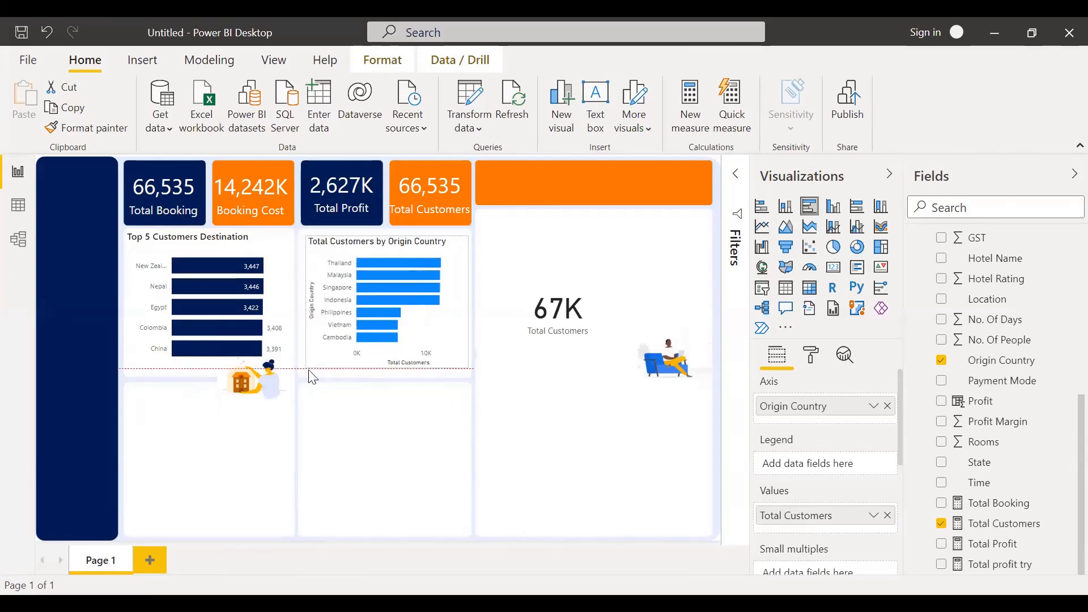
pyautogui.click(499, 417)
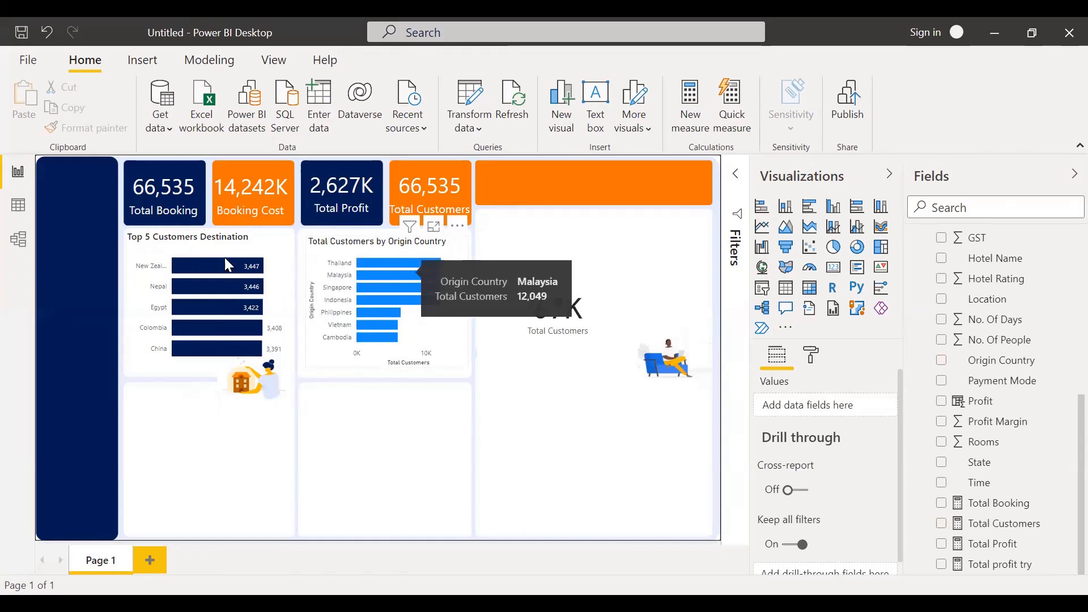
# Step: Copy the formatting of the Top 5 Customers Destination chart onto the Total Customers by Origin Country chart with Format painter
pyautogui.click(185, 249)
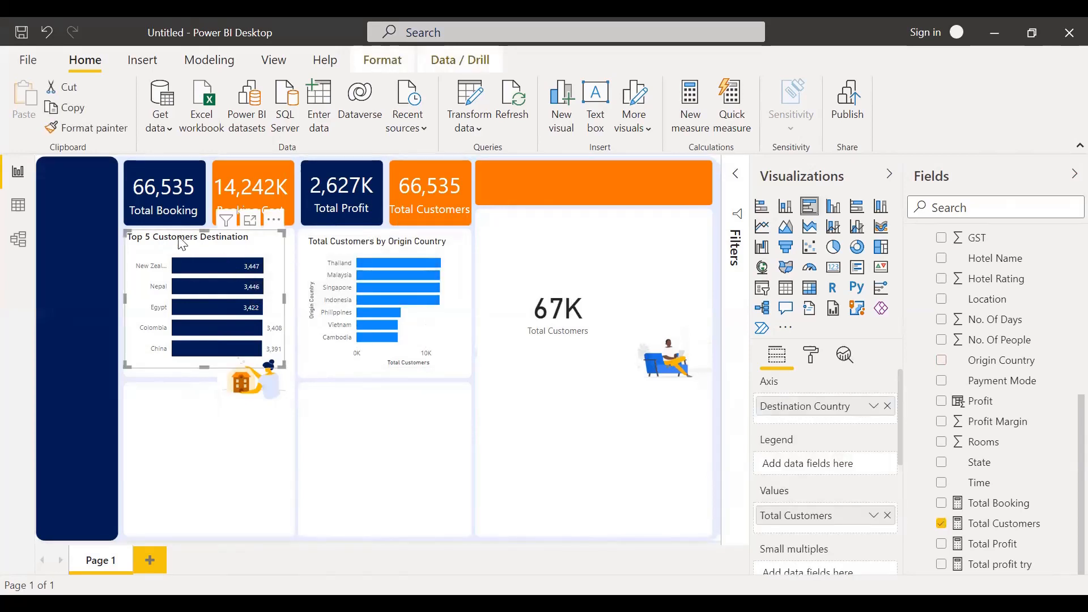
pyautogui.click(102, 127)
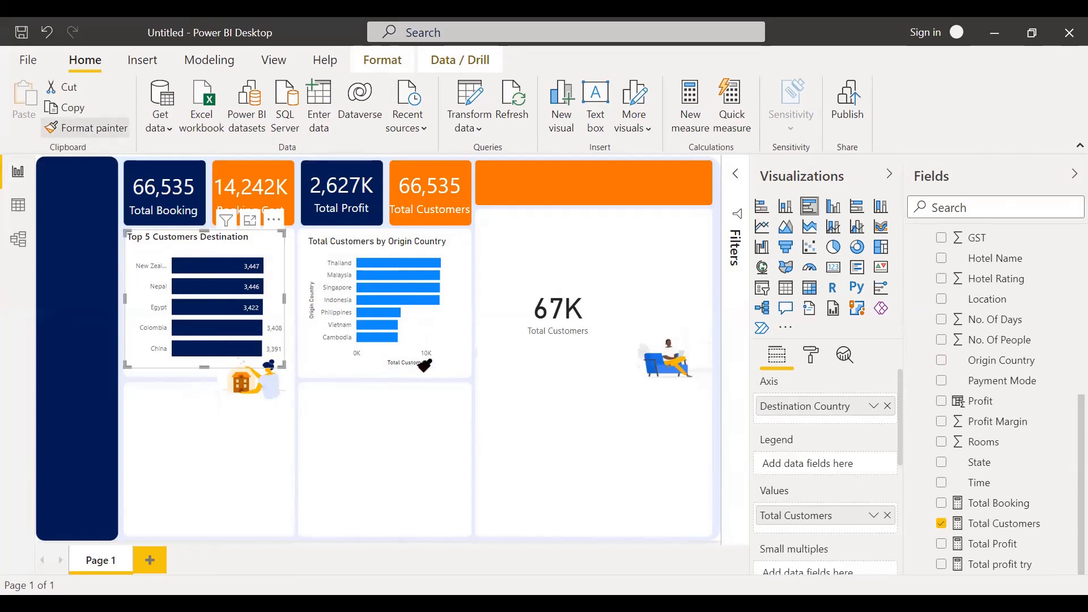
pyautogui.click(437, 346)
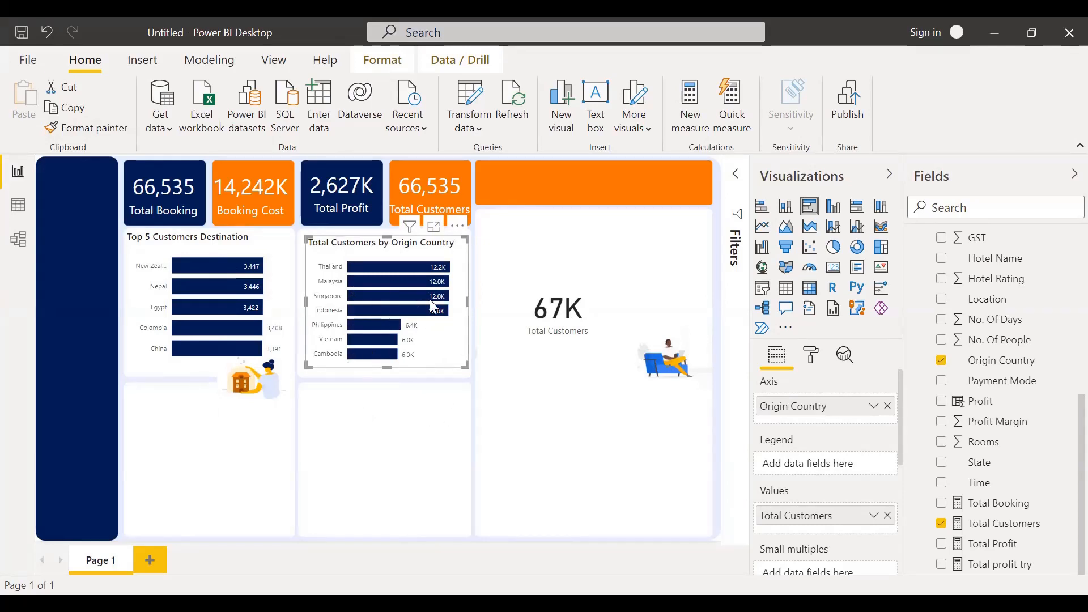
# Step: With the destination chart selected, switch to PowerPoint, copy the orange color code #F37402 from the slide, and return to Power BI
pyautogui.click(239, 253)
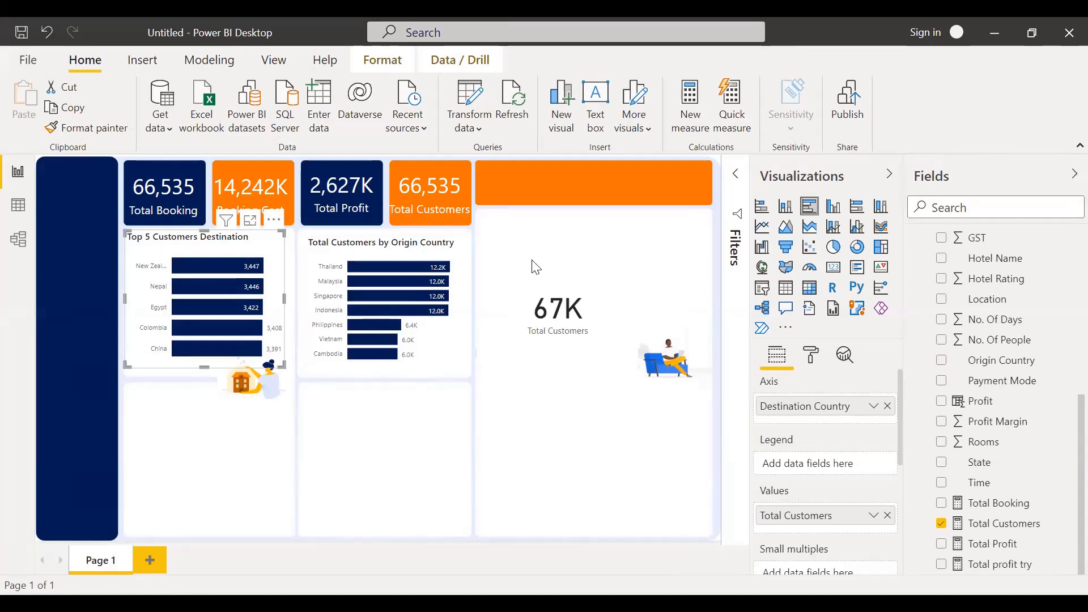
pyautogui.hotkey('alt', 'Tab')
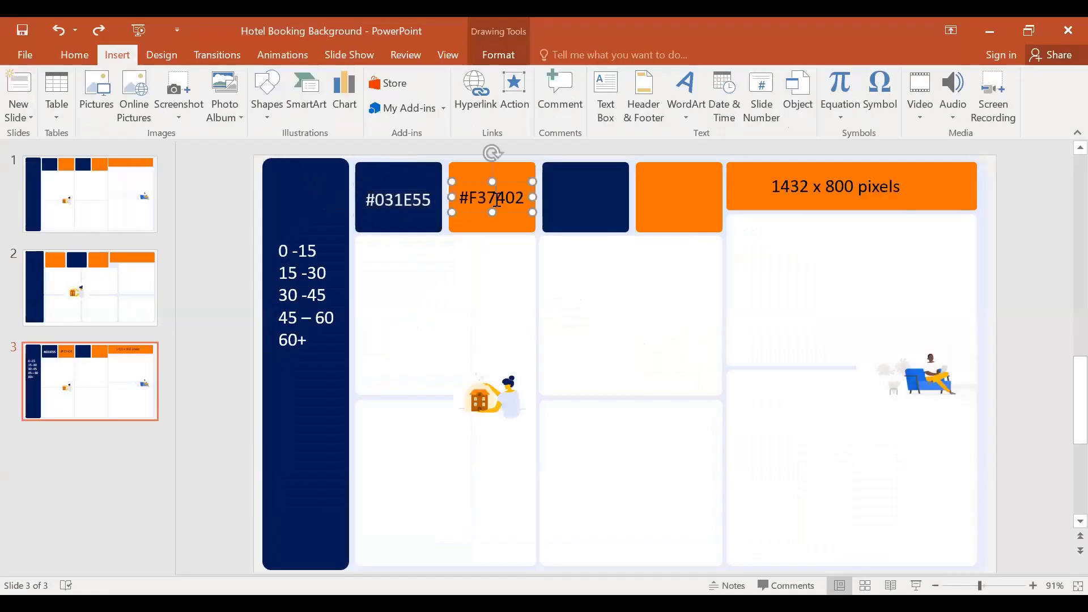
pyautogui.doubleClick(507, 200)
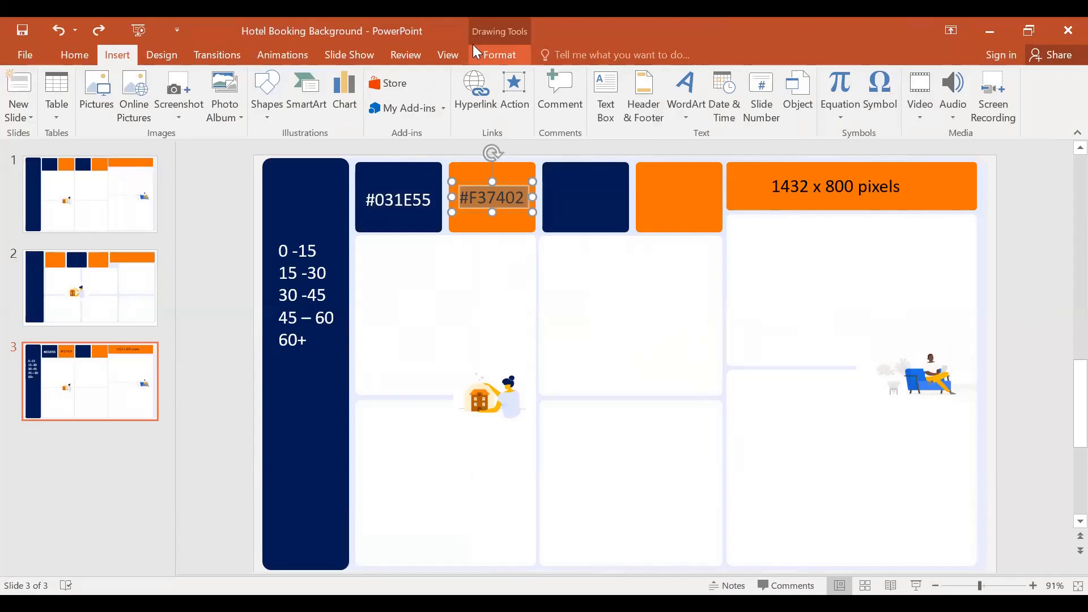
pyautogui.hotkey('alt', 'Tab')
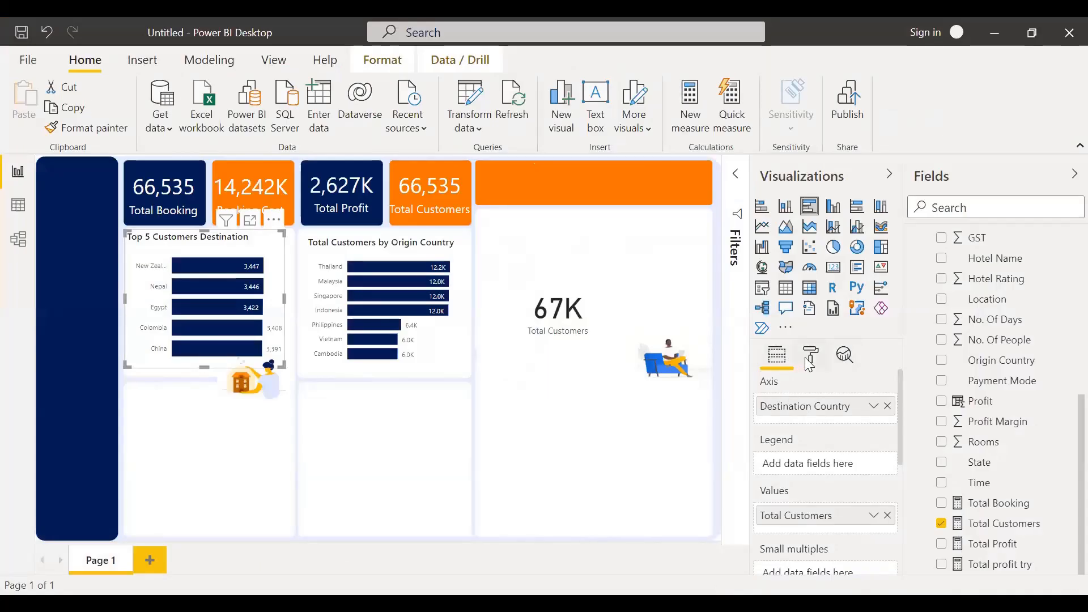
# Step: Set the default bar color of the Top 5 Customers Destination chart to the custom orange #F37402
pyautogui.click(811, 361)
pyautogui.scroll(-2, 810, 481)
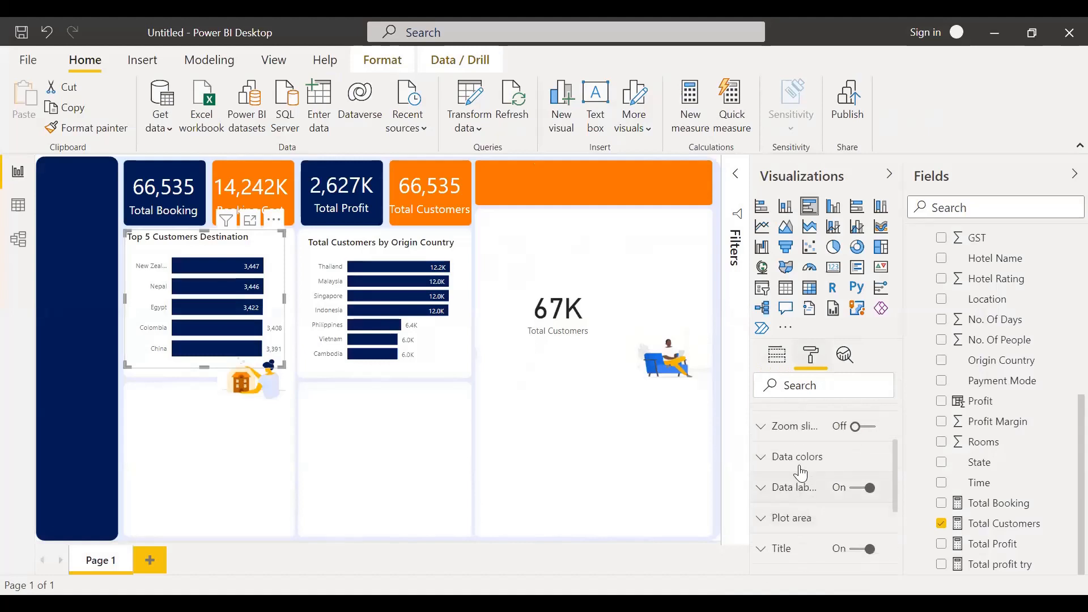
pyautogui.click(801, 472)
pyautogui.click(795, 513)
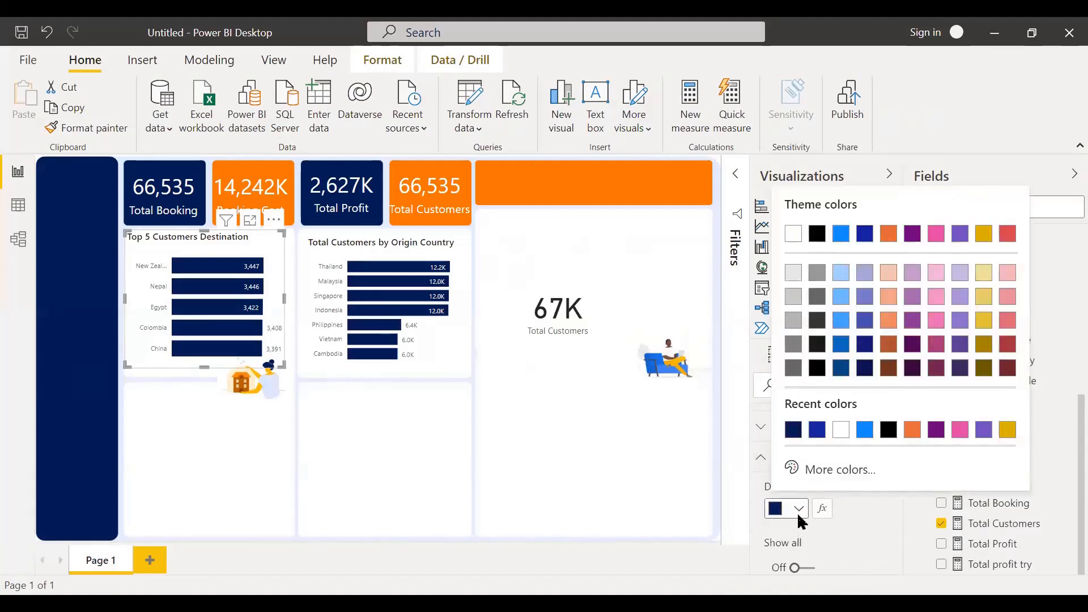
pyautogui.click(822, 471)
pyautogui.doubleClick(827, 440)
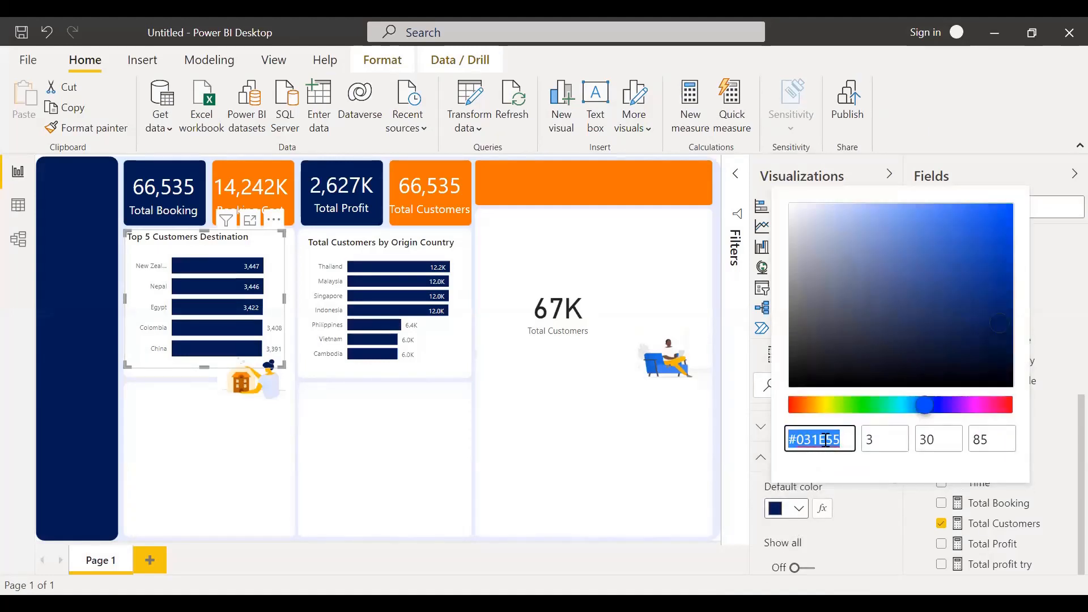
pyautogui.write('#F37402')
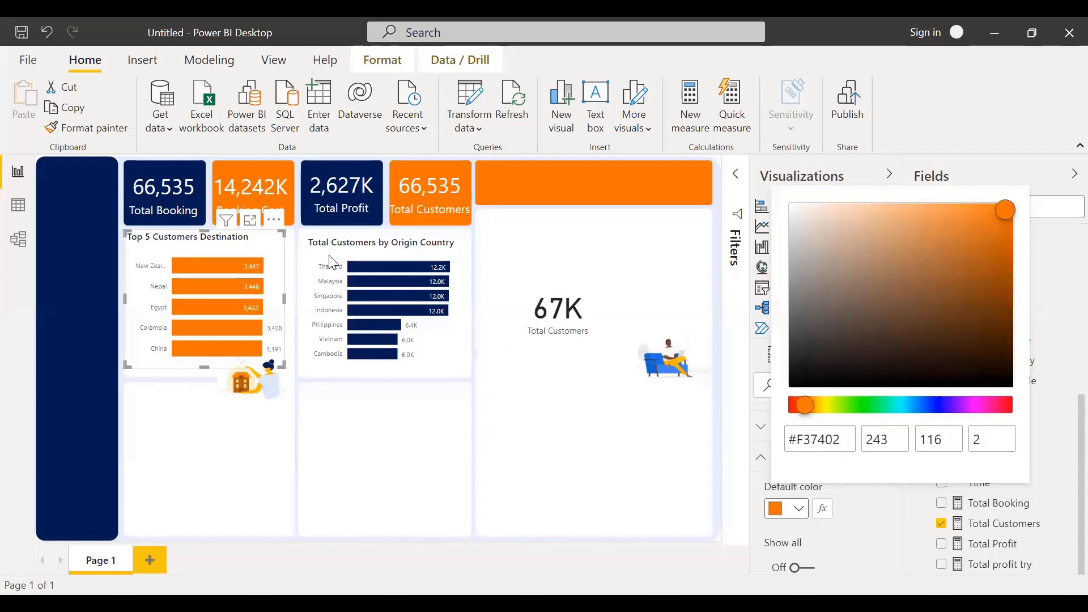
# Step: Apply the same recently used orange as the default bar color of the Total Customers by Origin Country chart
pyautogui.click(552, 266)
pyautogui.click(385, 306)
pyautogui.click(799, 509)
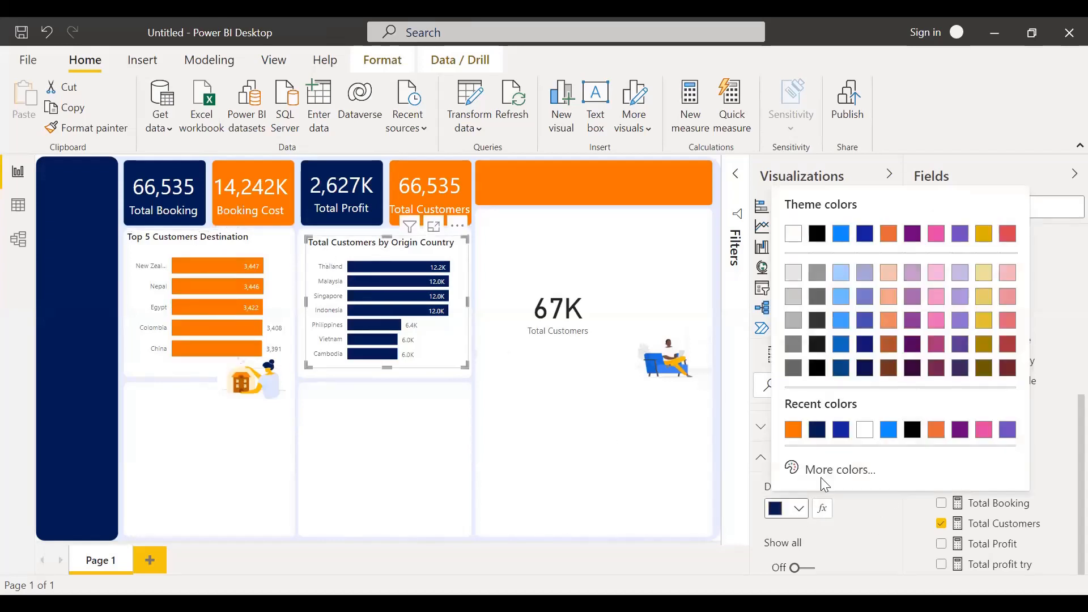
pyautogui.click(793, 429)
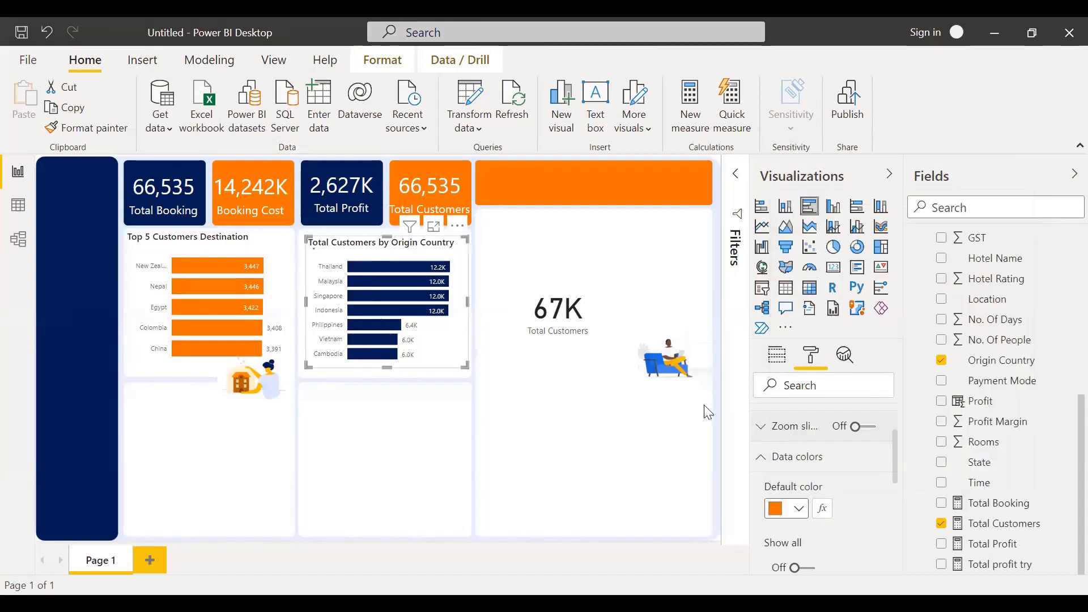
# Step: Delete the leftover Total Customers card in the large white panel and create a table of Total Customers by Gender
pyautogui.click(561, 285)
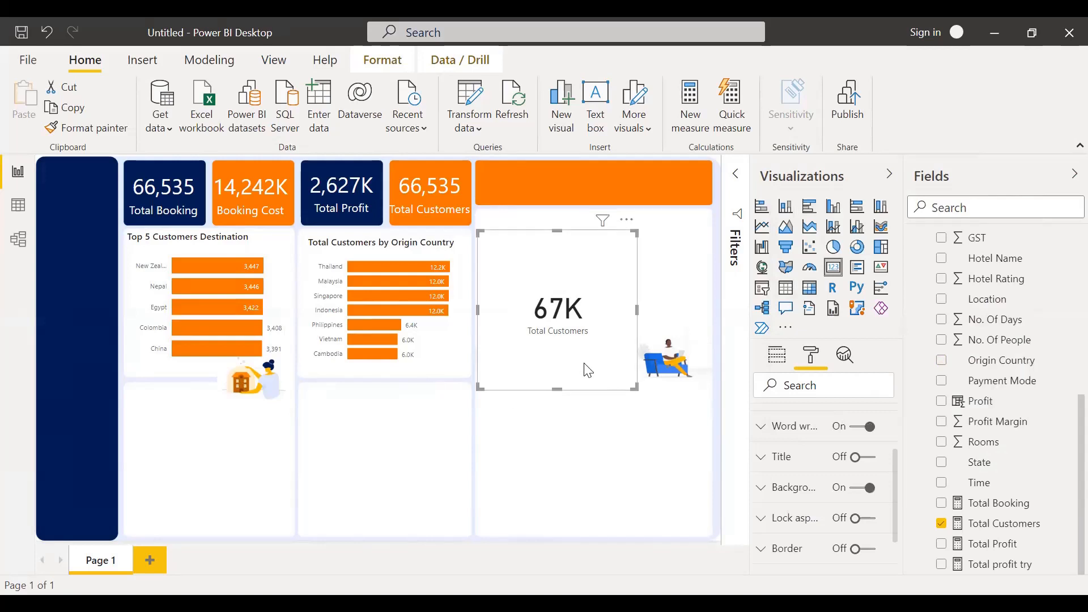
pyautogui.press('Delete')
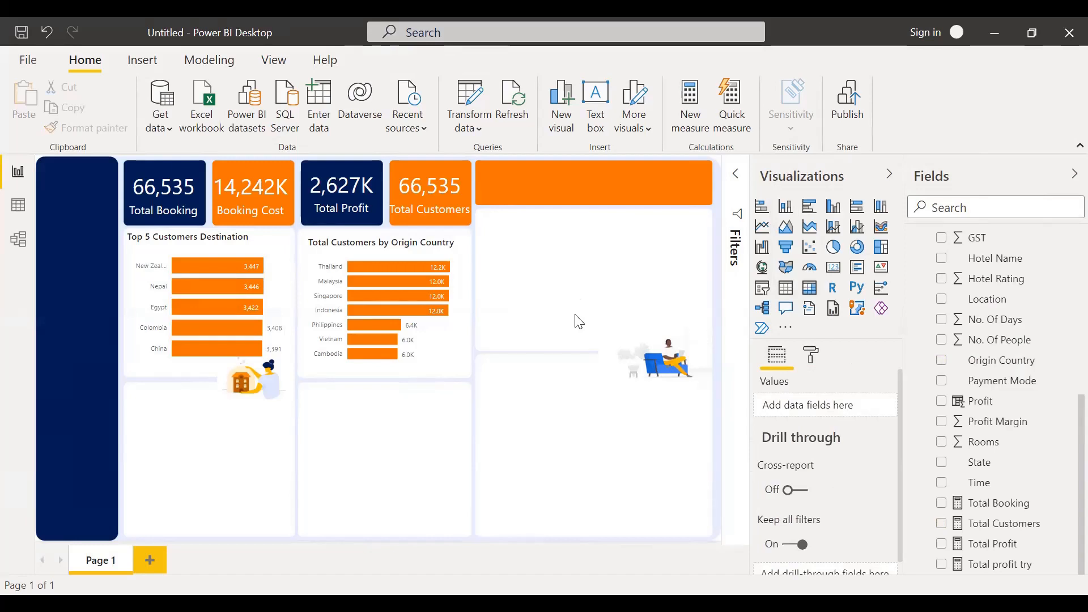
pyautogui.scroll(7, 974, 323)
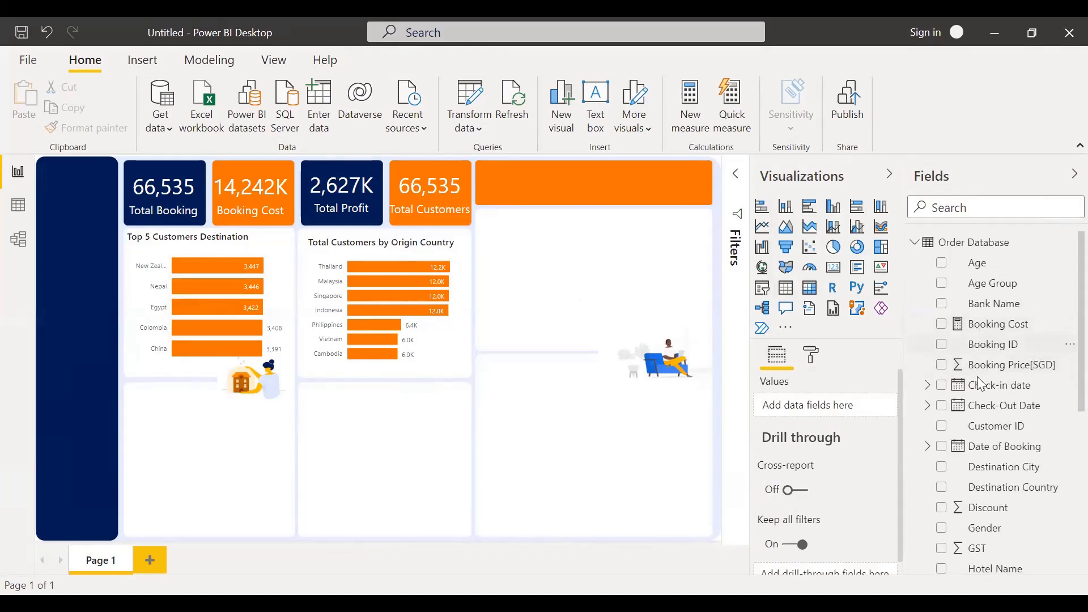
pyautogui.scroll(-3, 986, 441)
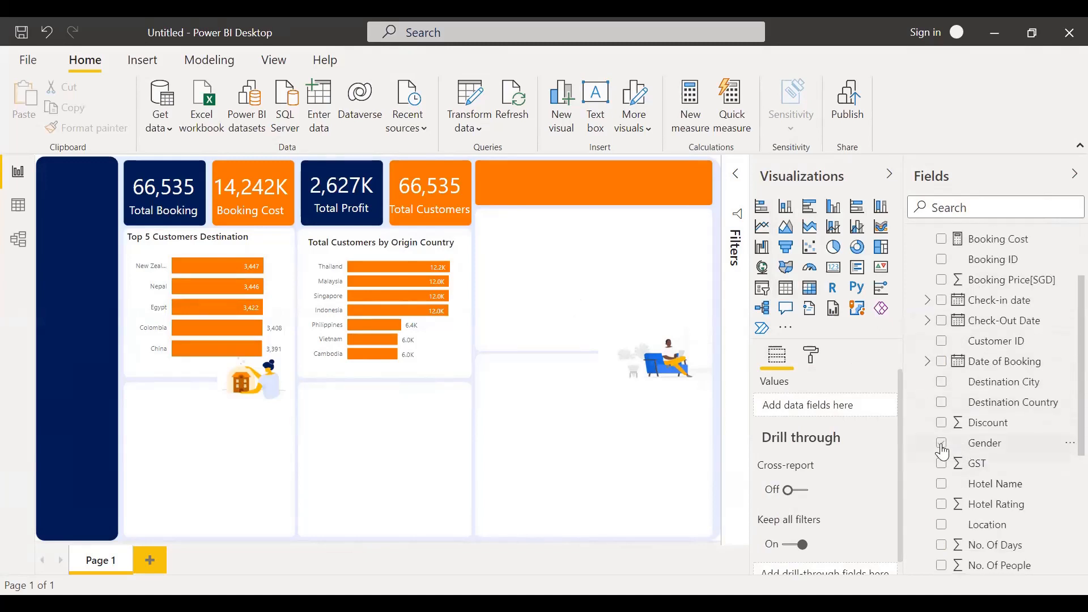
pyautogui.click(942, 445)
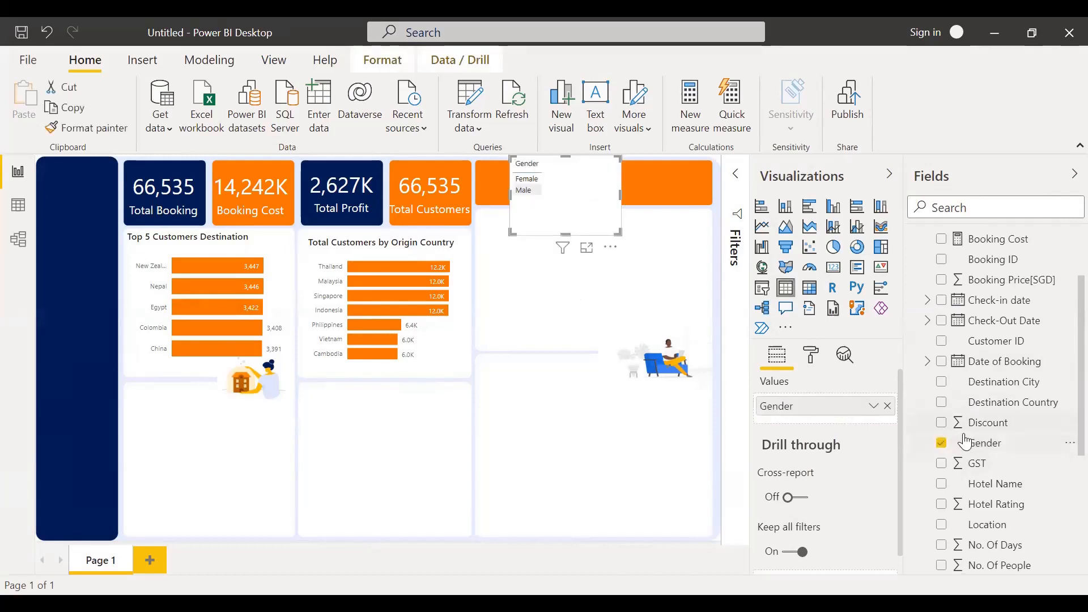
pyautogui.scroll(-5, 967, 462)
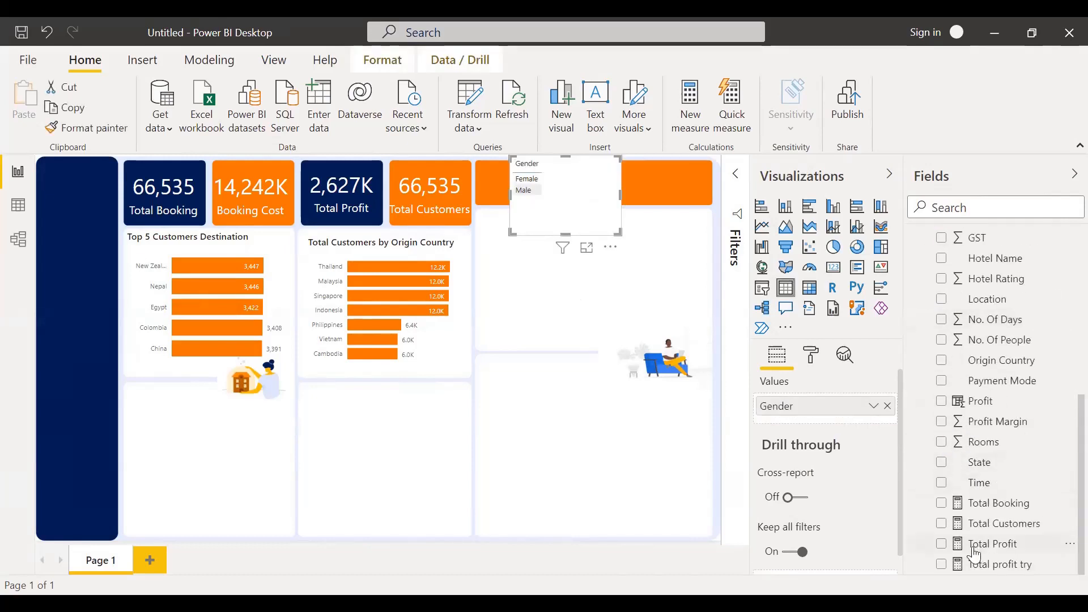
pyautogui.click(943, 525)
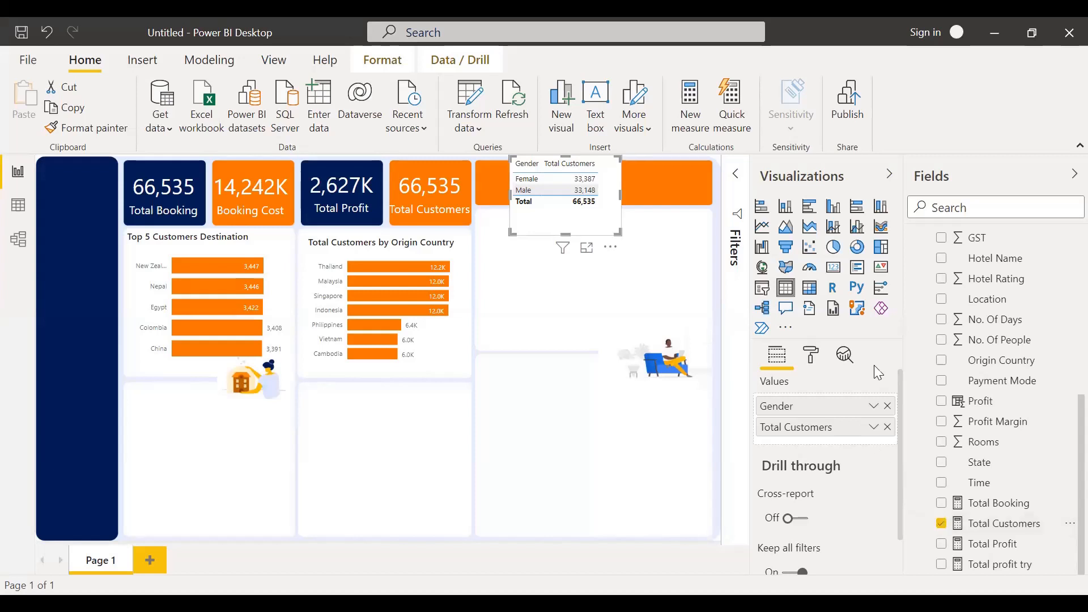
# Step: Convert the Gender table to a donut chart and fit it into the panel below the orange banner
pyautogui.moveTo(590, 208); pyautogui.dragTo(578, 279)
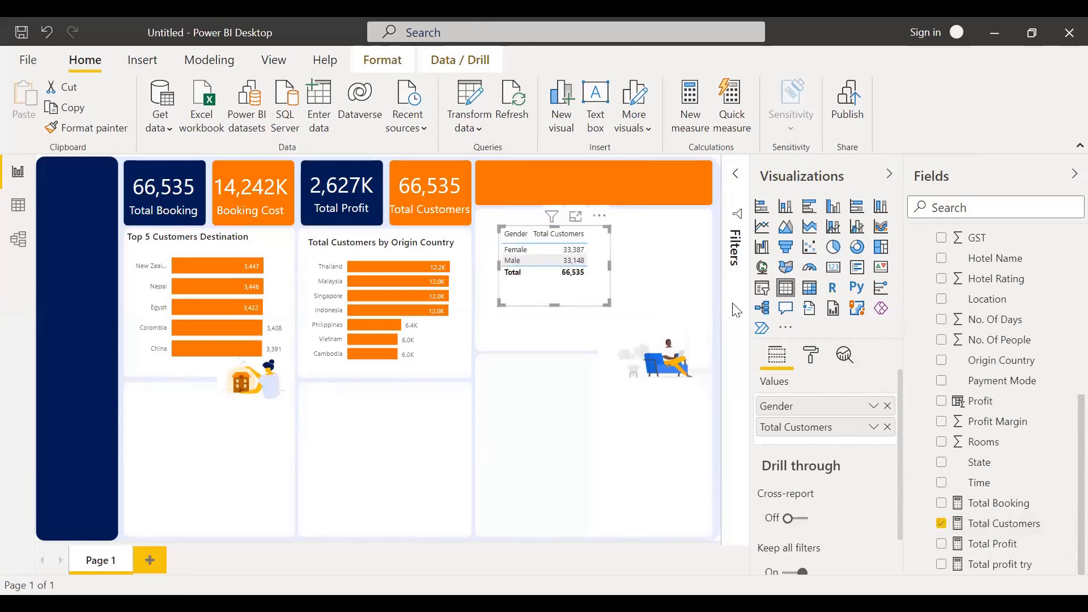
pyautogui.click(858, 256)
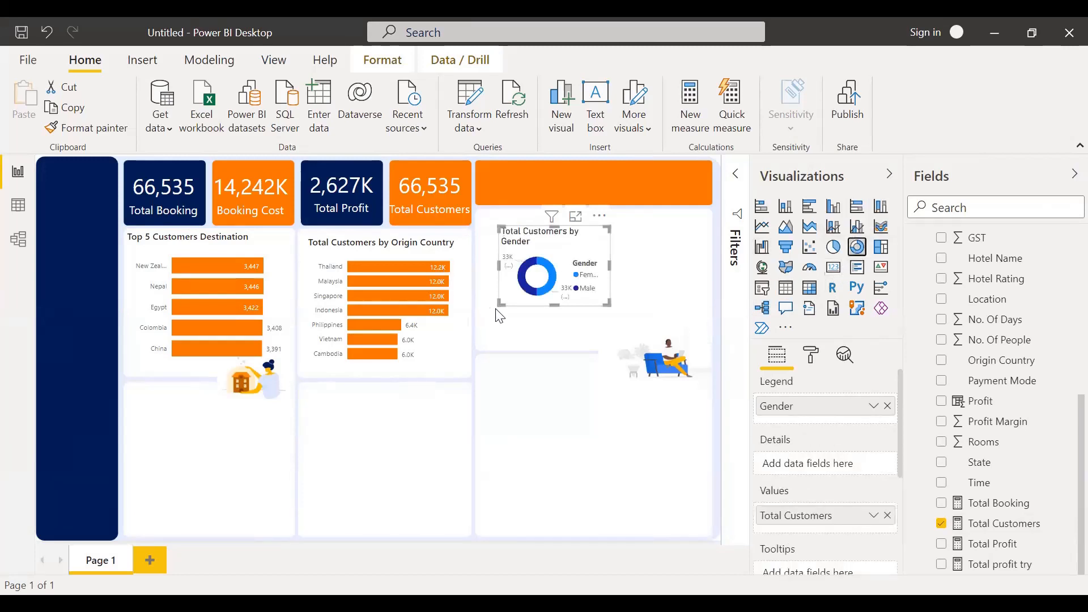
pyautogui.moveTo(499, 304); pyautogui.dragTo(485, 353)
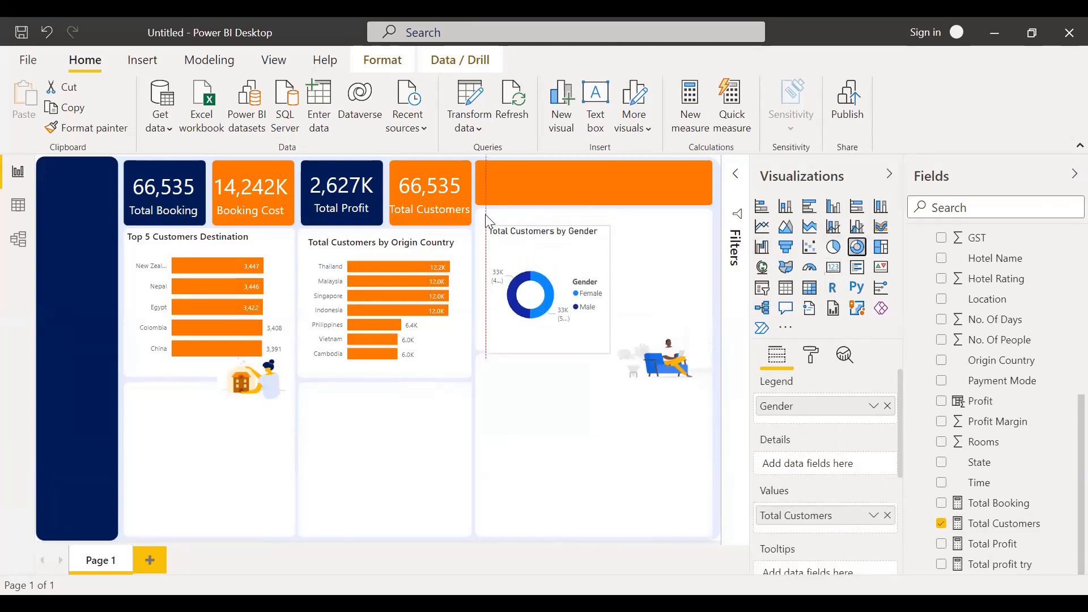
pyautogui.moveTo(486, 219); pyautogui.dragTo(486, 205)
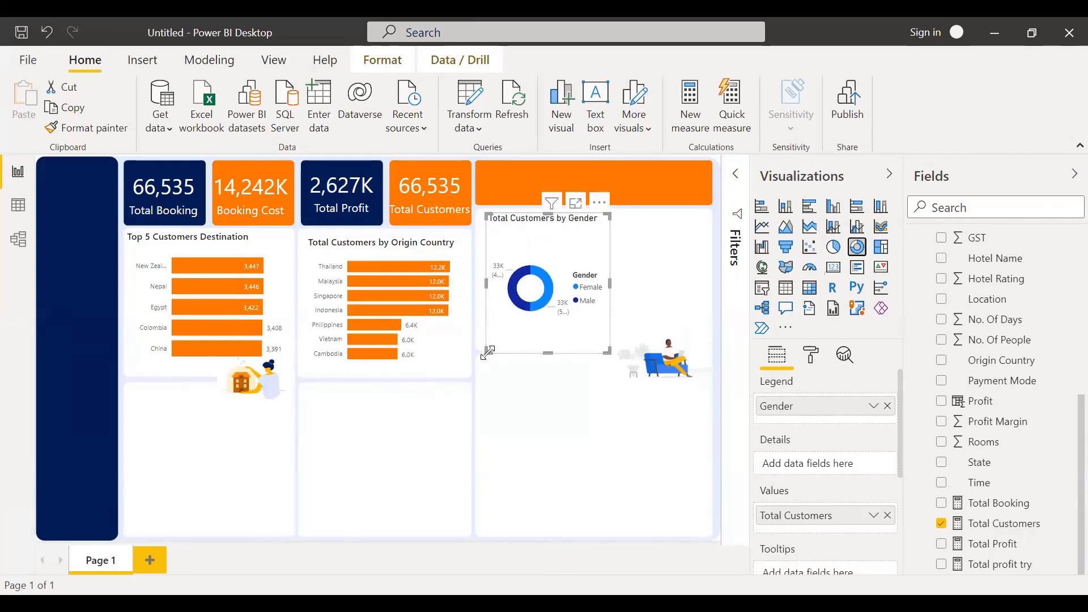
pyautogui.moveTo(486, 352); pyautogui.dragTo(479, 346)
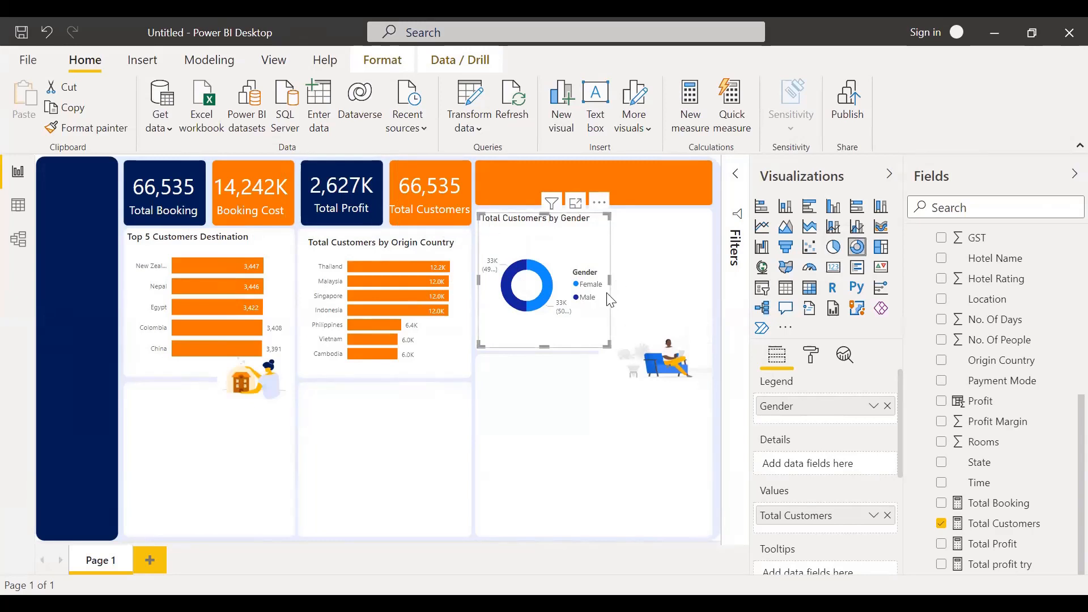
# Step: Color the donut's Female slice with the recent orange and its Male slice dark navy, and slightly adjust the chart's frame
pyautogui.click(814, 357)
pyautogui.click(789, 484)
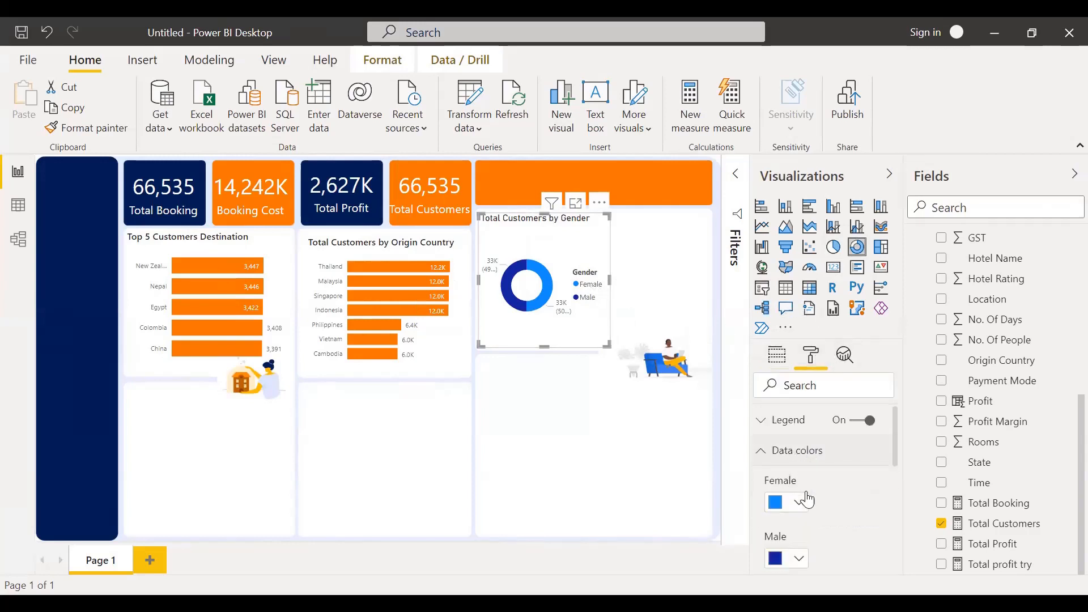
pyautogui.click(800, 447)
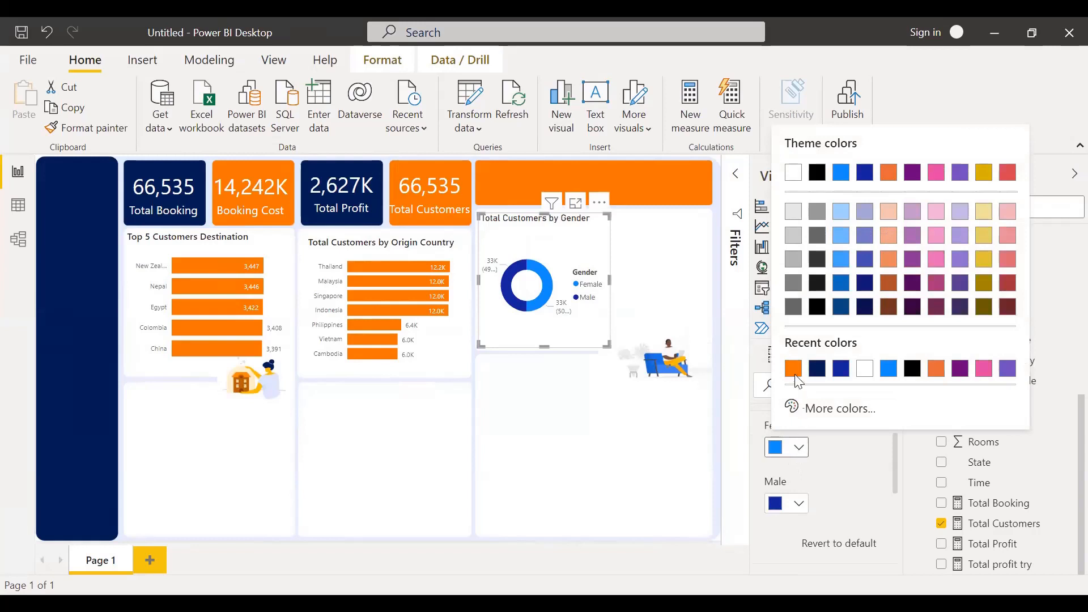
pyautogui.click(794, 371)
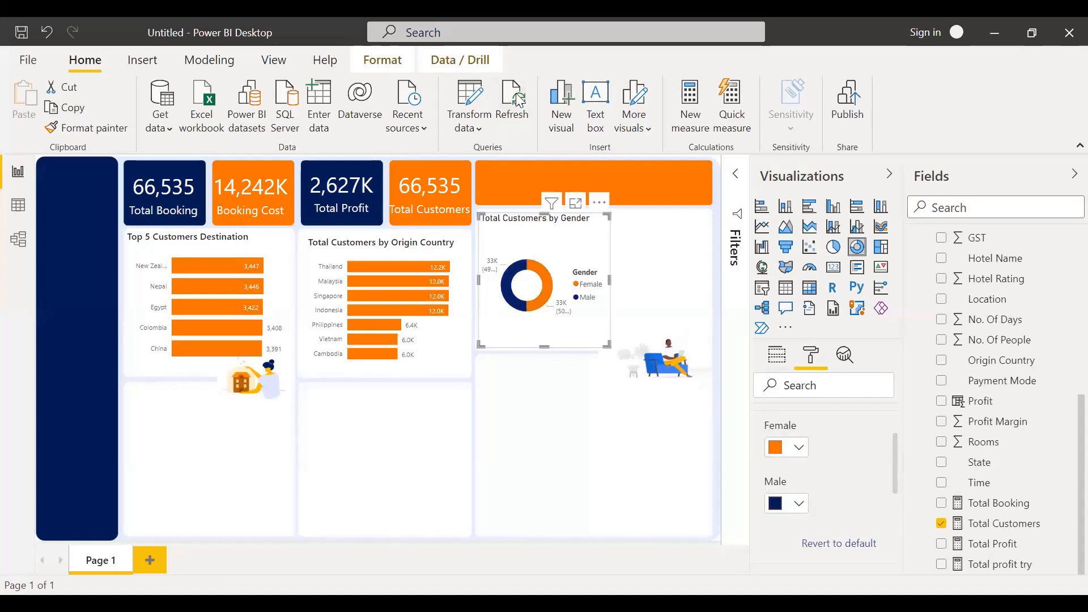
pyautogui.moveTo(546, 290)
pyautogui.moveTo(482, 216); pyautogui.dragTo(480, 216)
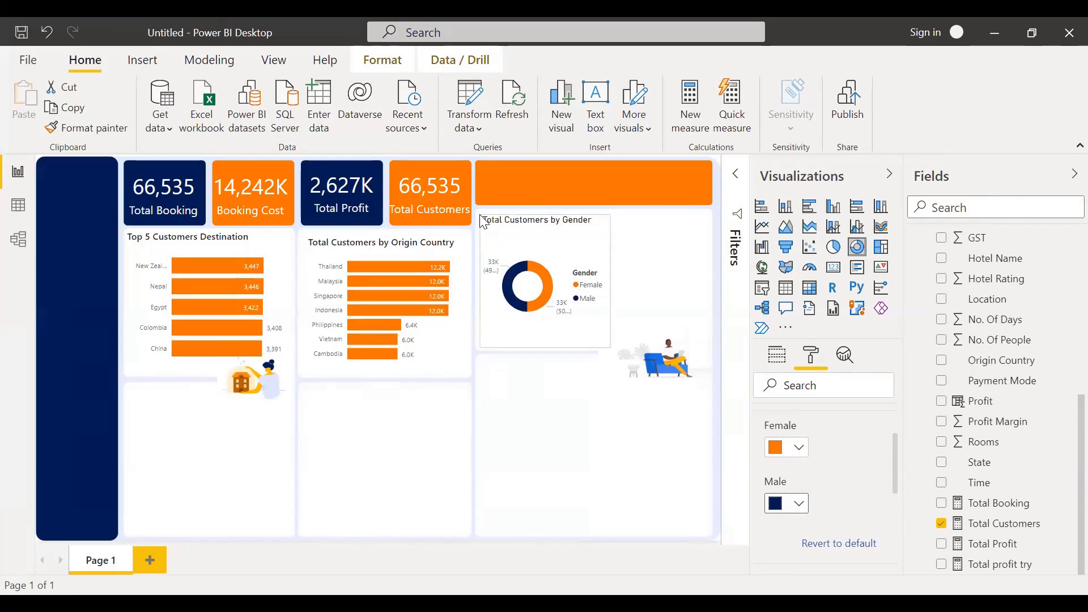
pyautogui.click(483, 222)
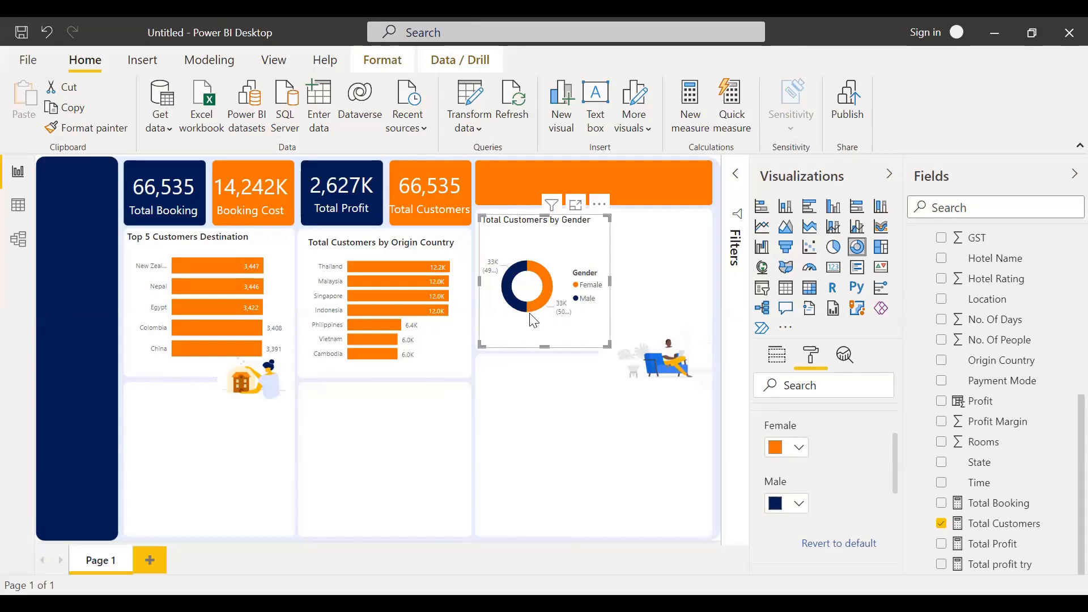
# Step: Try the brighter blue #12239E on the donut's Male slice and return it to the dark navy
pyautogui.click(790, 506)
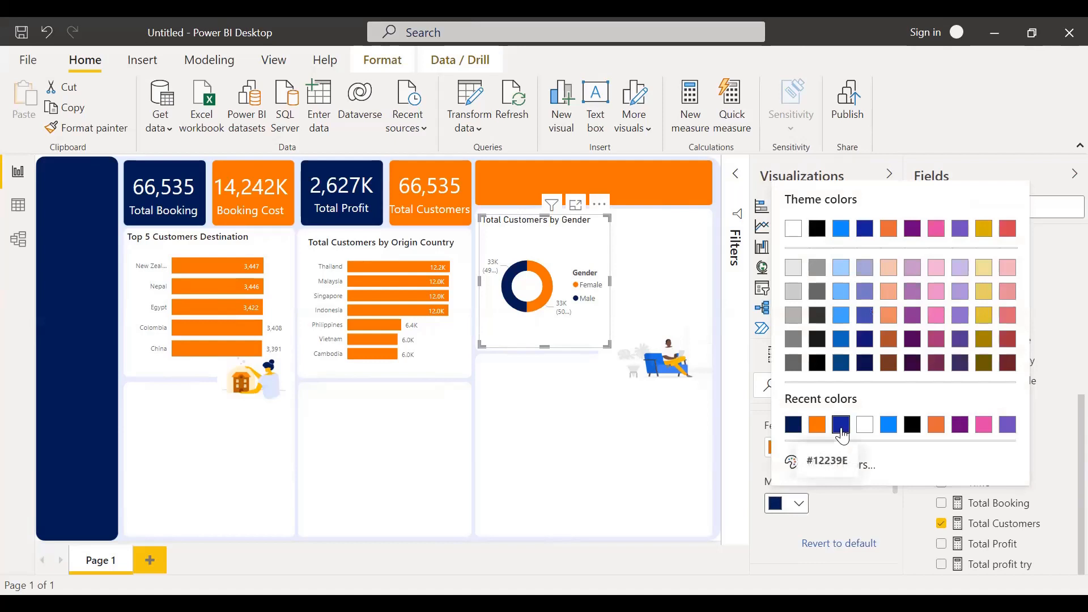
pyautogui.click(841, 425)
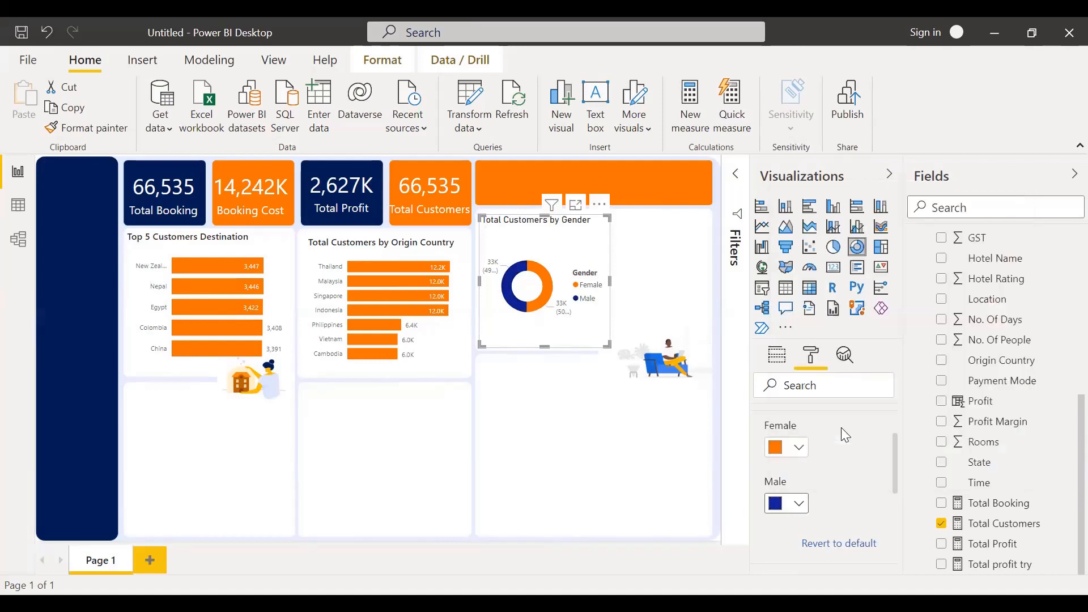
pyautogui.click(800, 504)
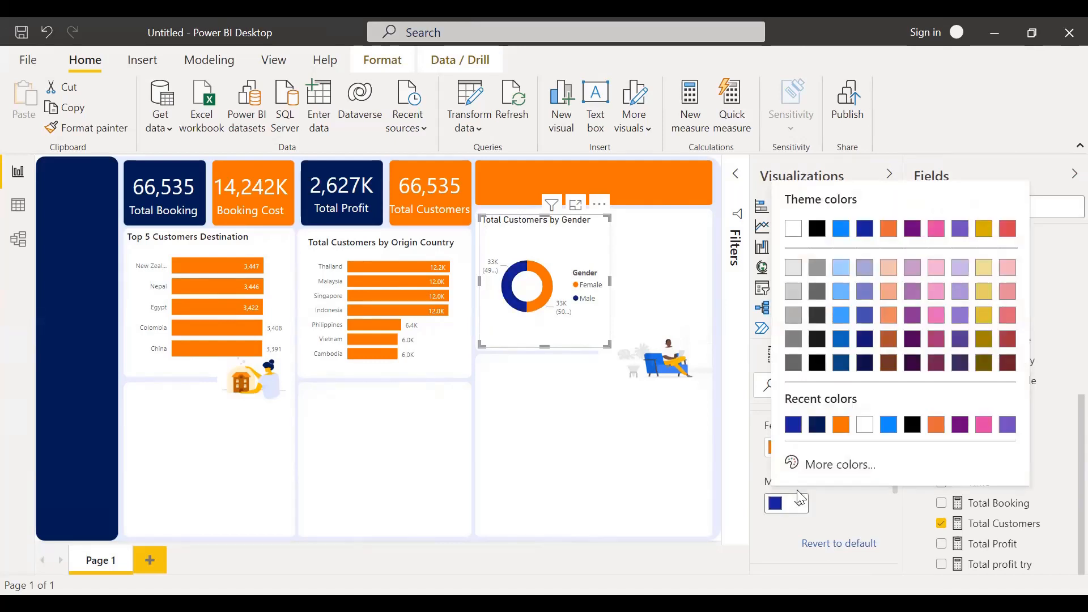
pyautogui.click(818, 425)
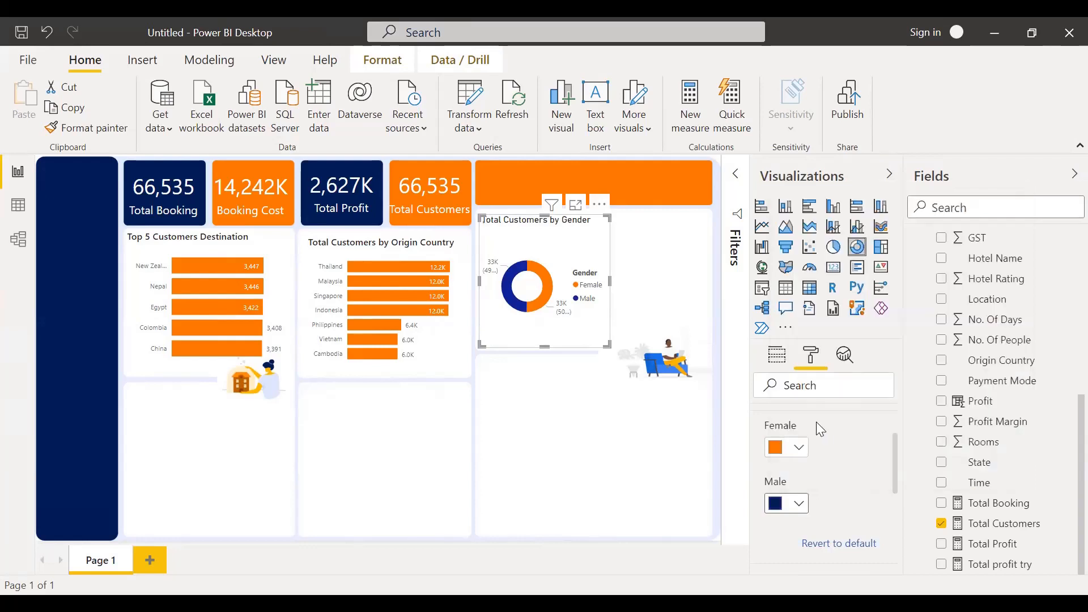
# Step: Set the gender donut's detail label style to Category, percent of total
pyautogui.click(676, 268)
pyautogui.click(563, 335)
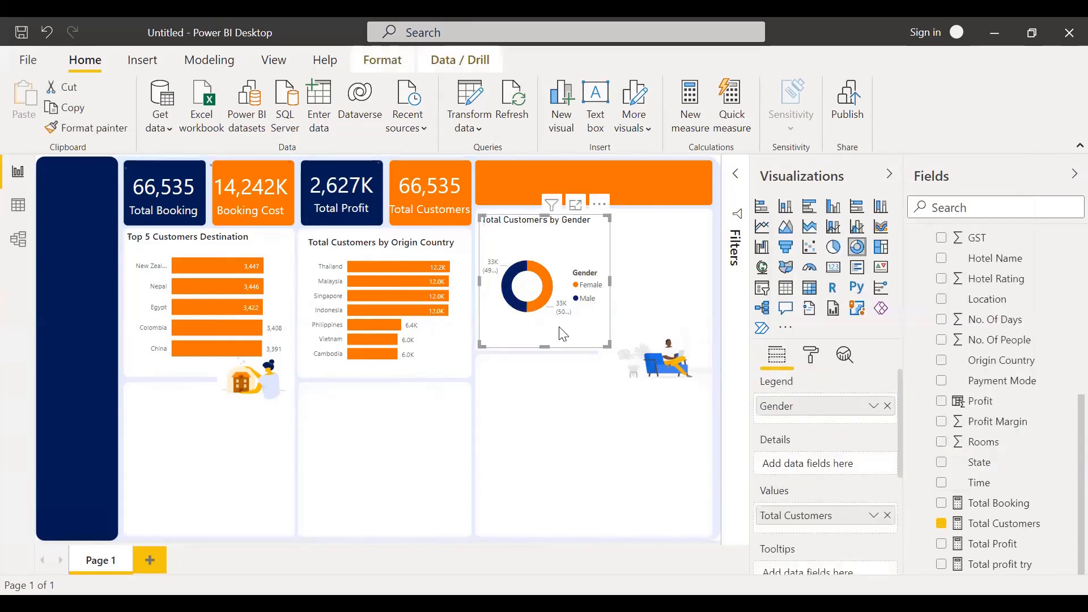
pyautogui.click(812, 357)
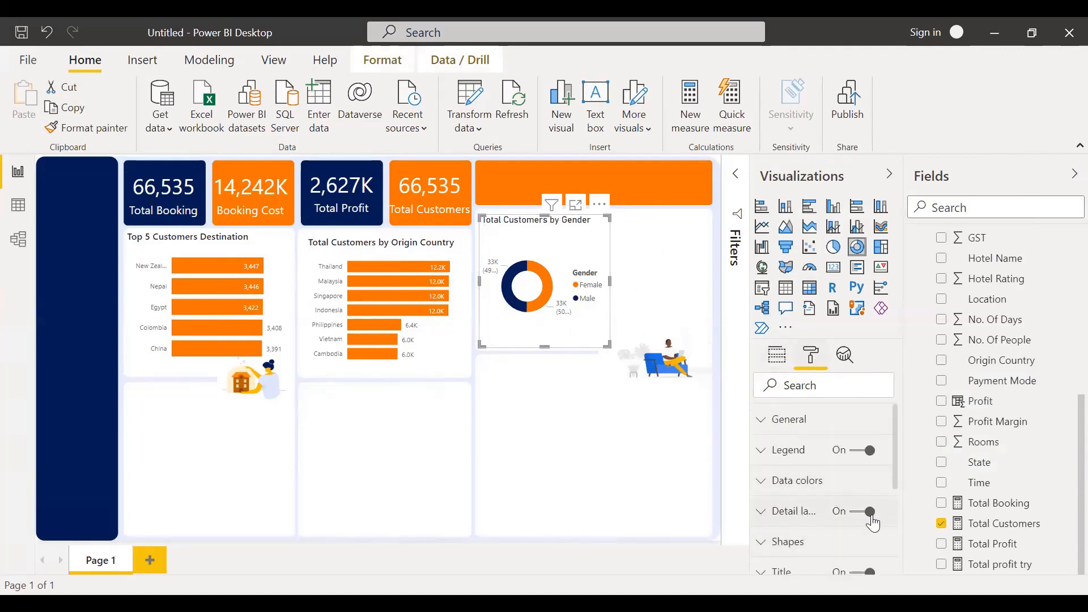
pyautogui.click(777, 520)
pyautogui.scroll(-2, 788, 485)
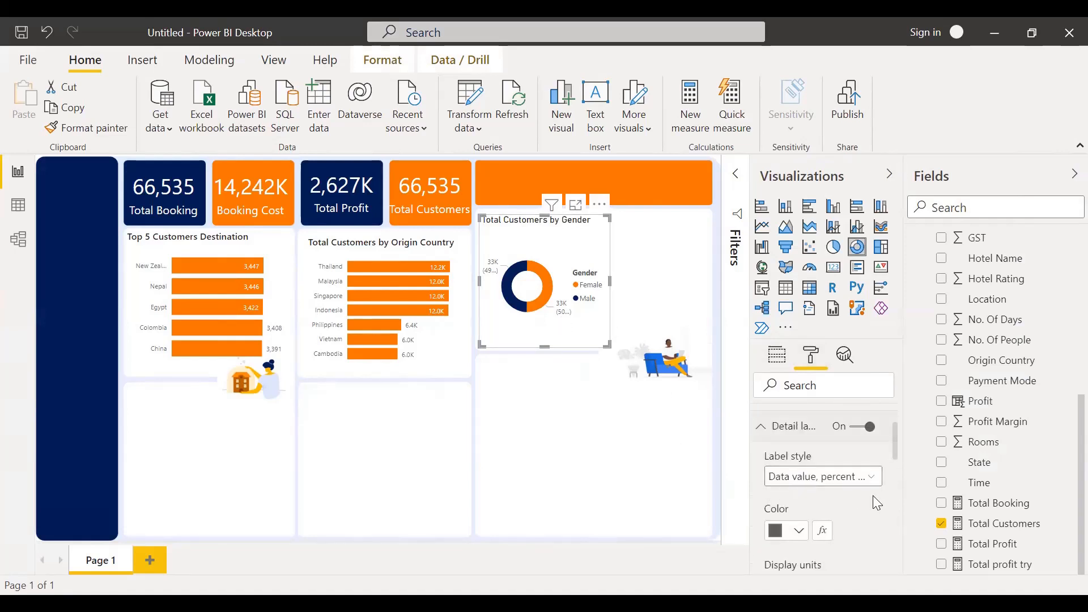
pyautogui.click(852, 477)
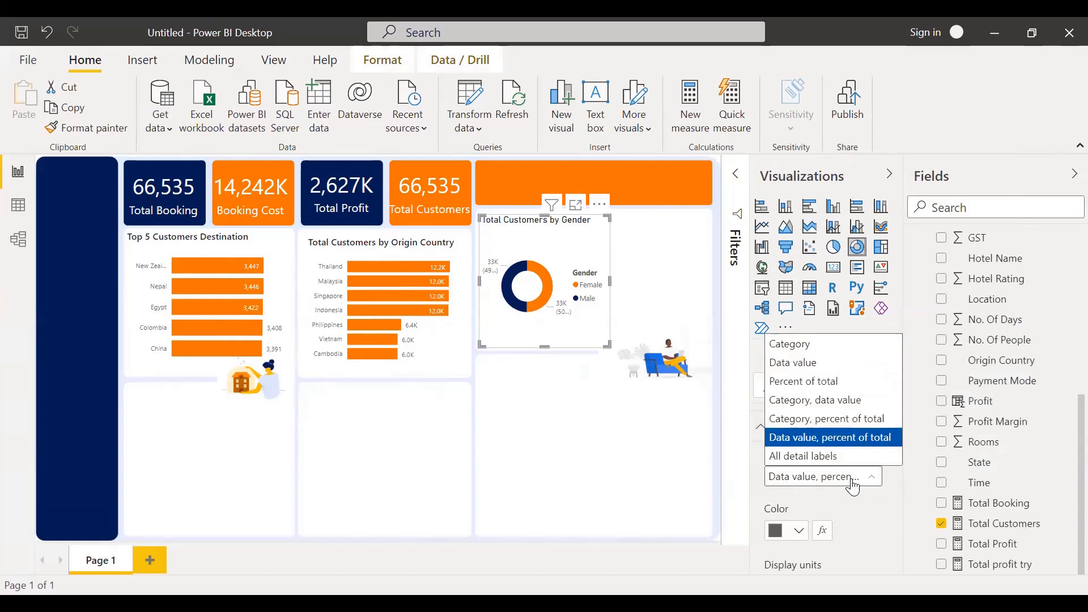
pyautogui.click(819, 426)
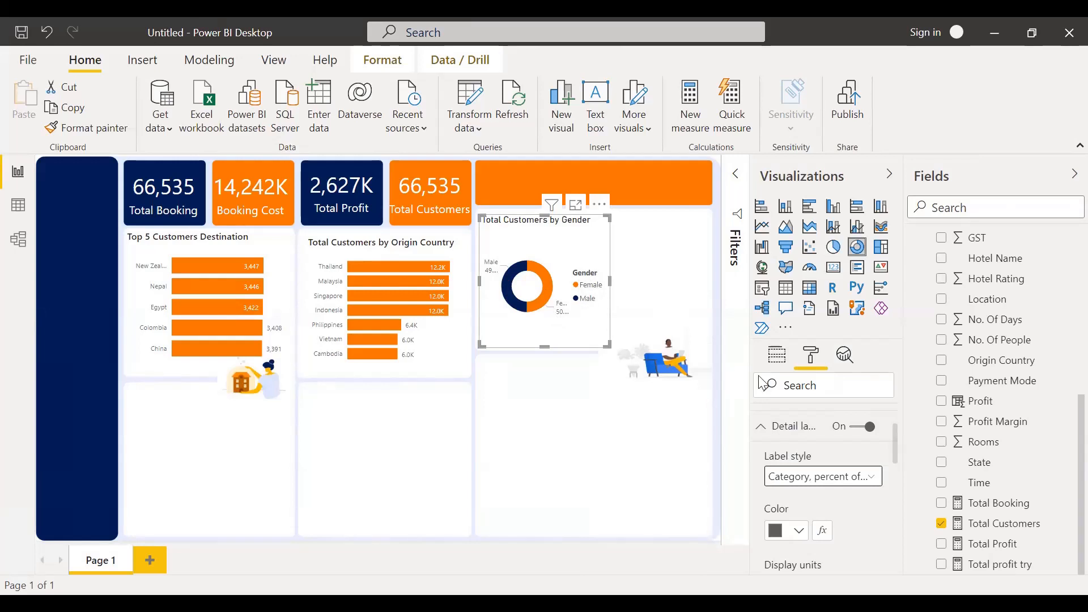
pyautogui.click(780, 428)
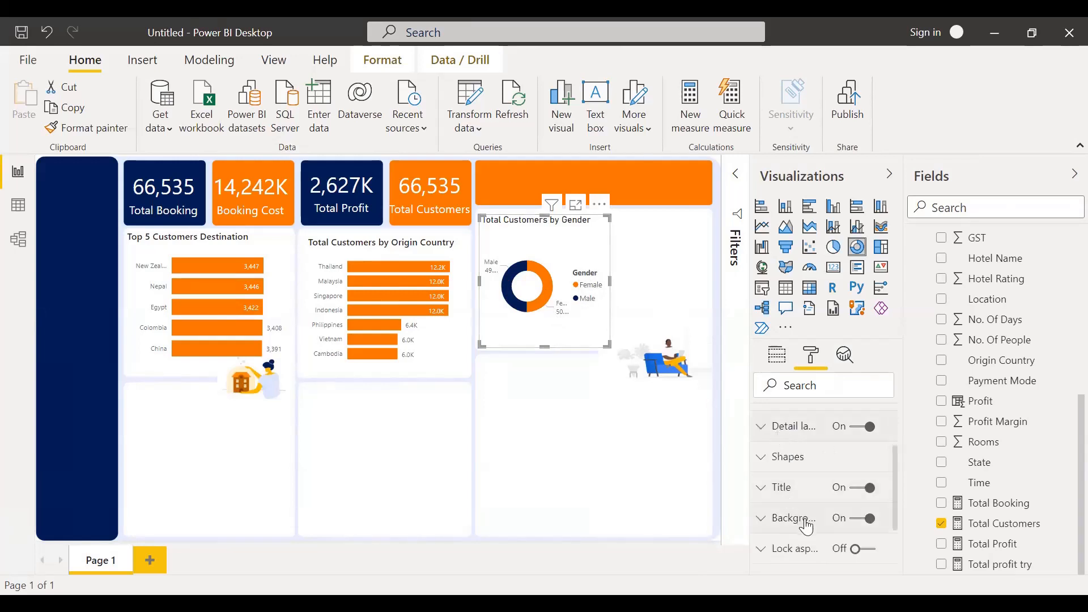
# Step: Turn off the legend of the Total Customers by Gender donut chart
pyautogui.scroll(-3, 793, 519)
pyautogui.scroll(2, 800, 513)
pyautogui.scroll(3, 802, 512)
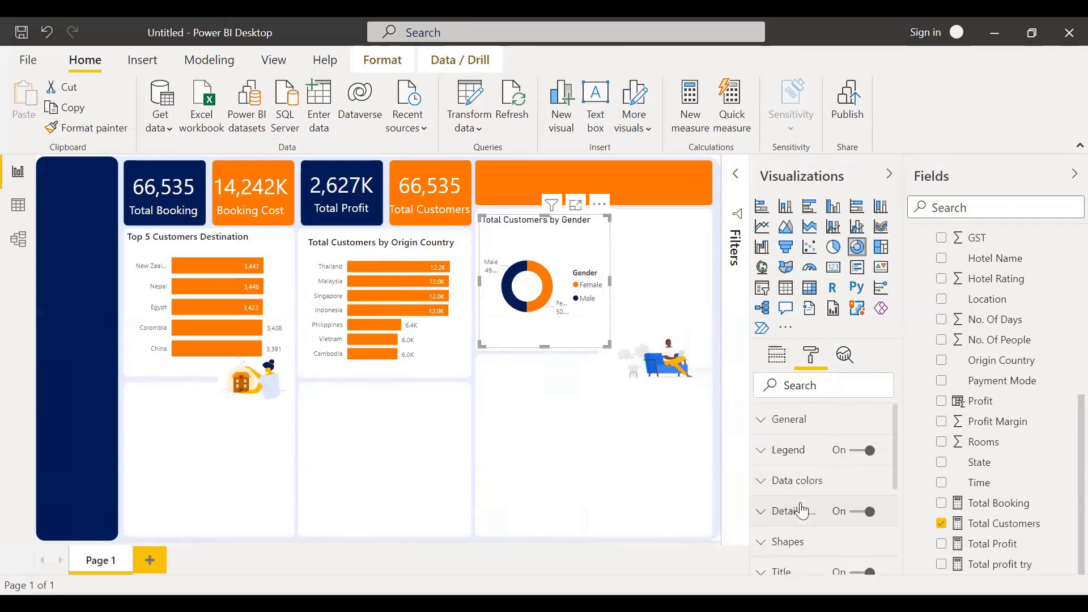
pyautogui.click(854, 452)
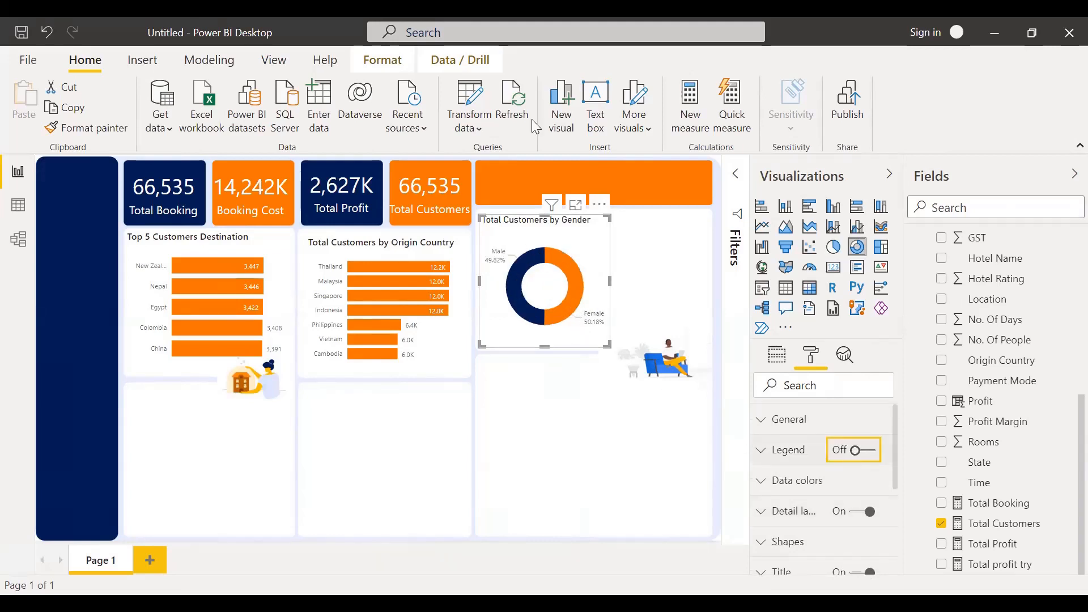
# Step: Slightly reduce the frame of the Total Customers by Gender donut chart and deselect it
pyautogui.click(641, 267)
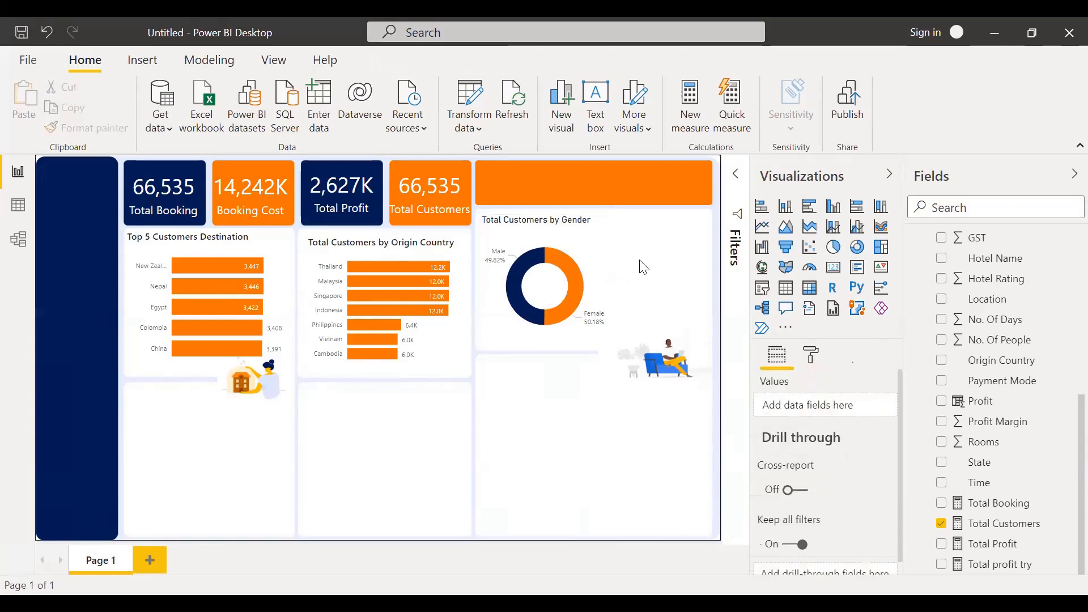
pyautogui.click(603, 271)
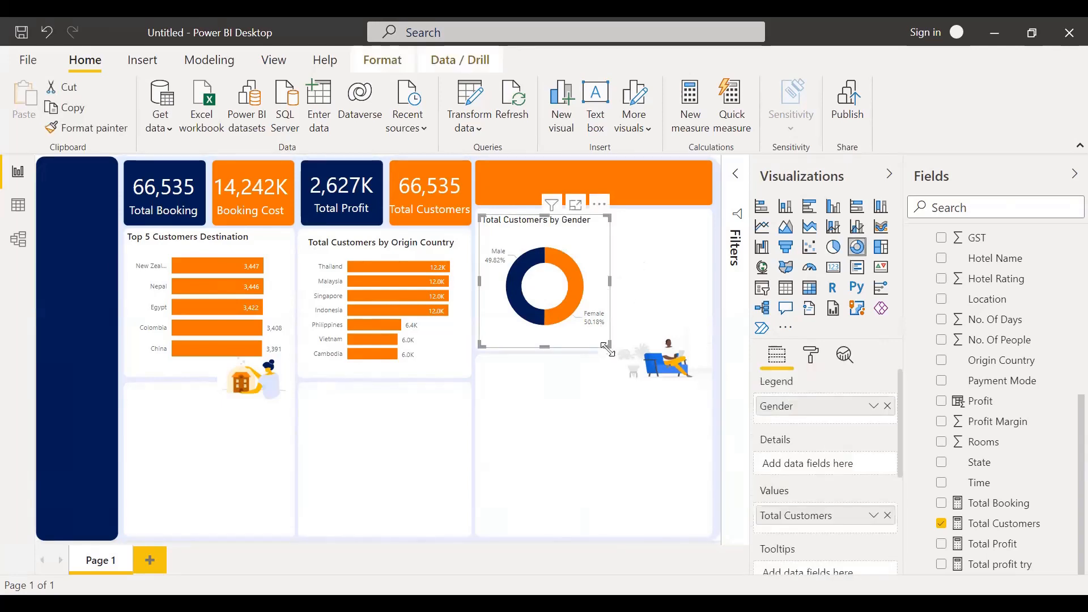
pyautogui.click(641, 271)
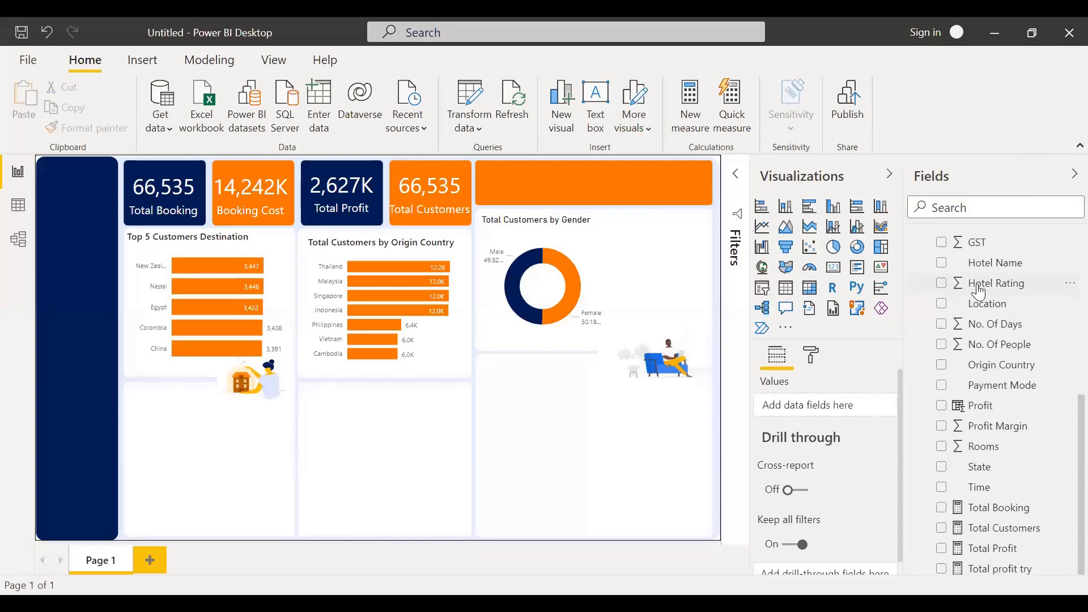
# Step: Create a stacked column chart of Total Customers by Age Group in the empty panel below the gender donut
pyautogui.scroll(3, 992, 287)
pyautogui.scroll(3, 986, 292)
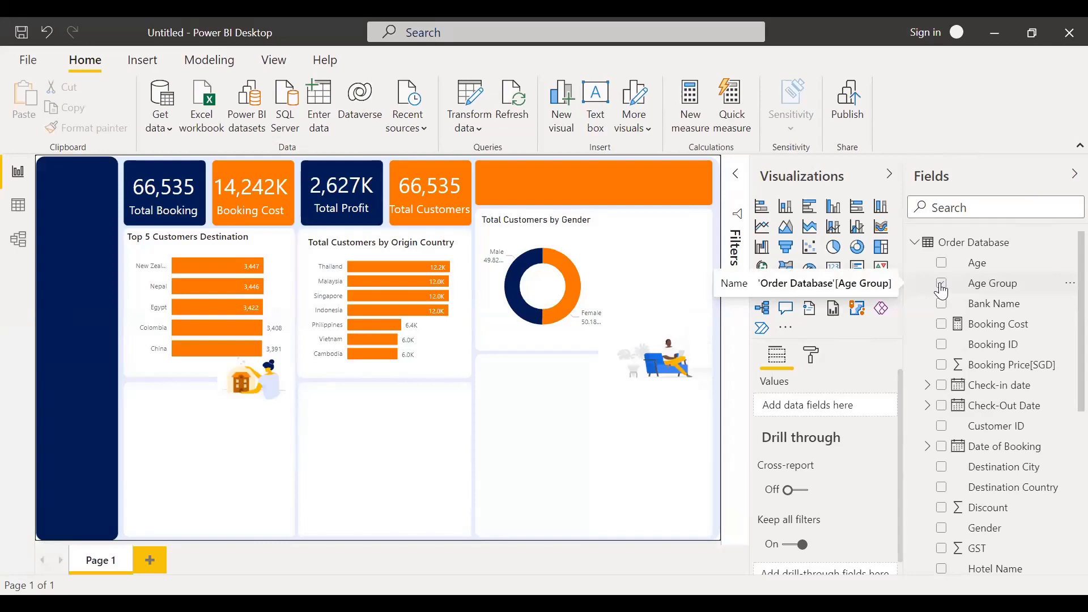
pyautogui.click(944, 289)
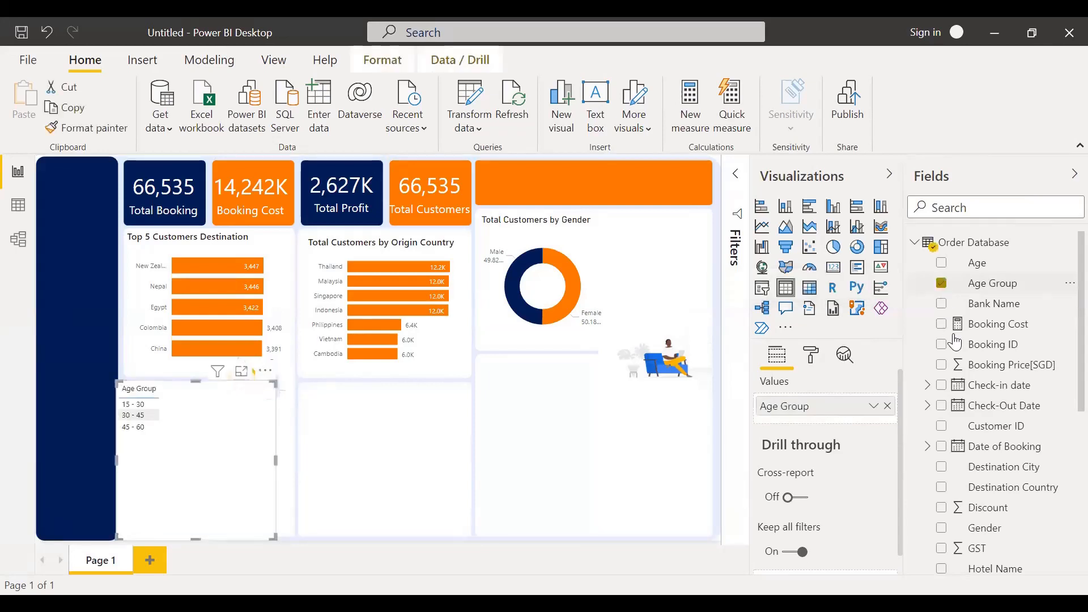
pyautogui.scroll(-5, 961, 502)
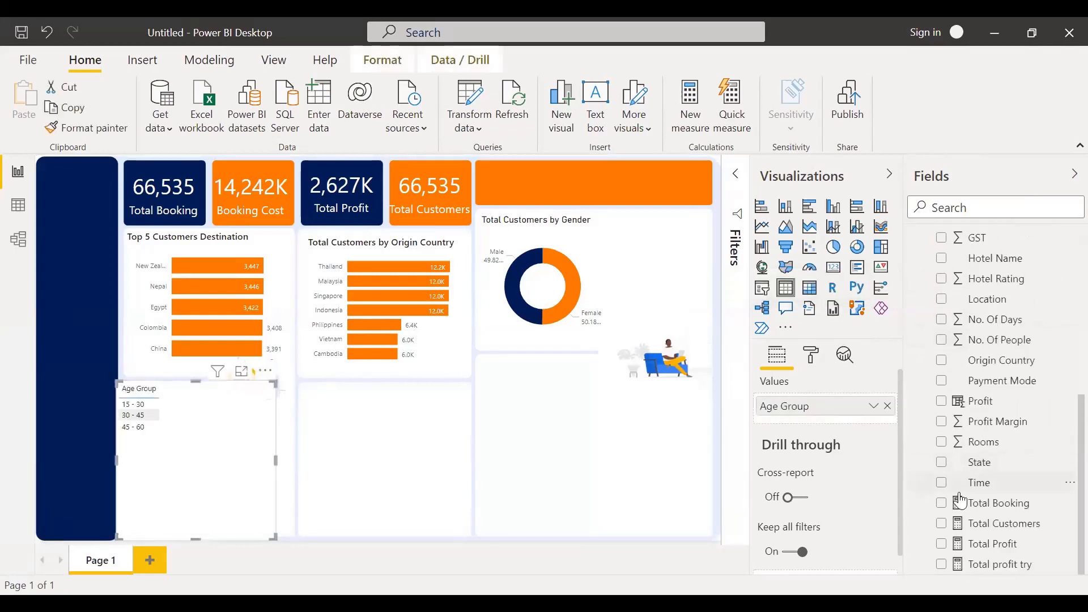
pyautogui.click(942, 524)
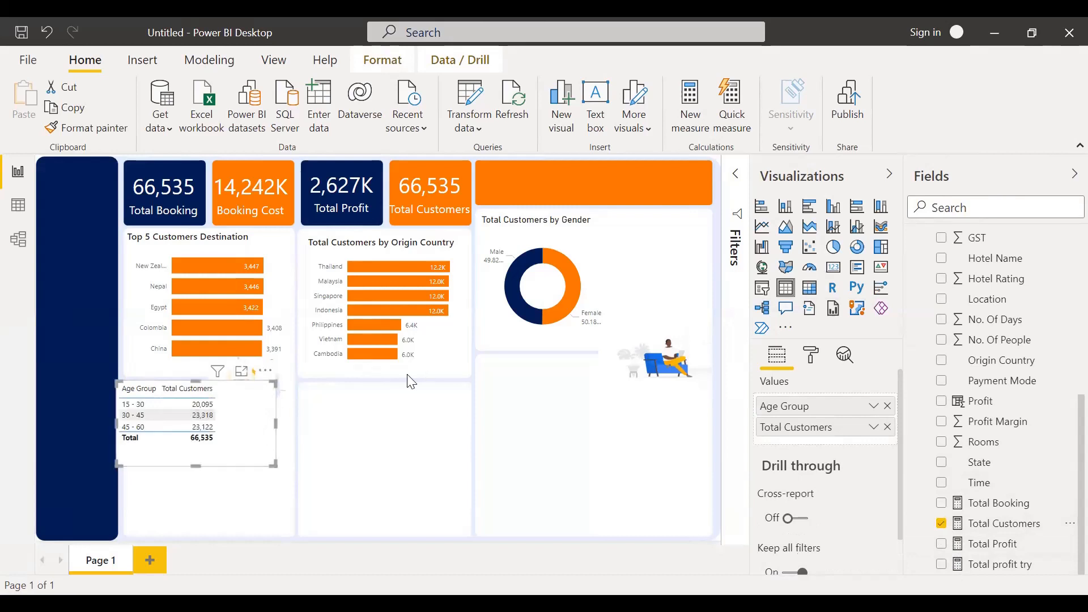
pyautogui.moveTo(255, 442); pyautogui.dragTo(650, 449)
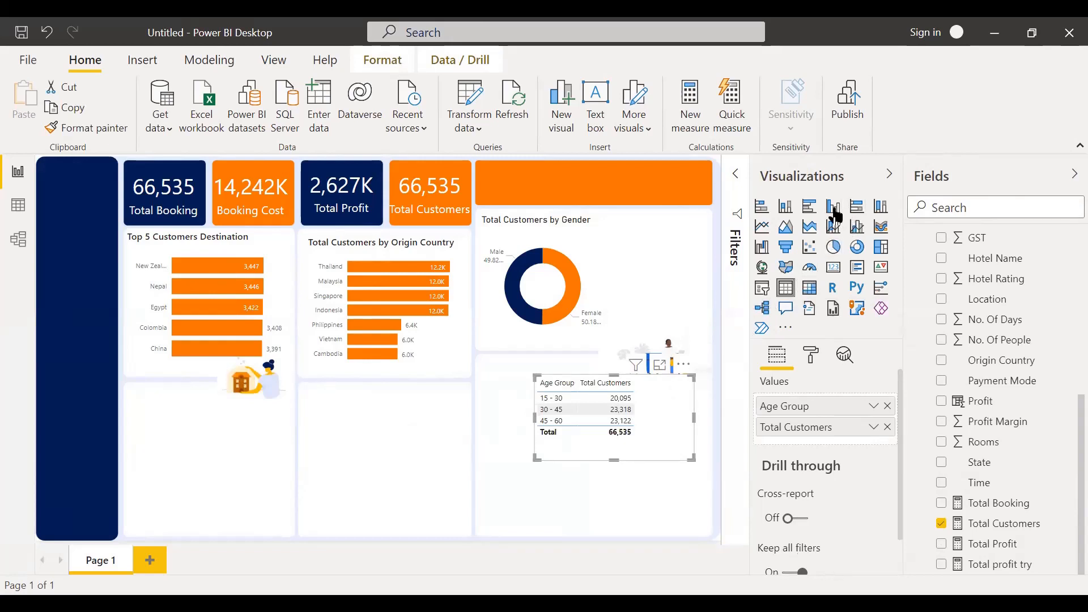
pyautogui.click(786, 210)
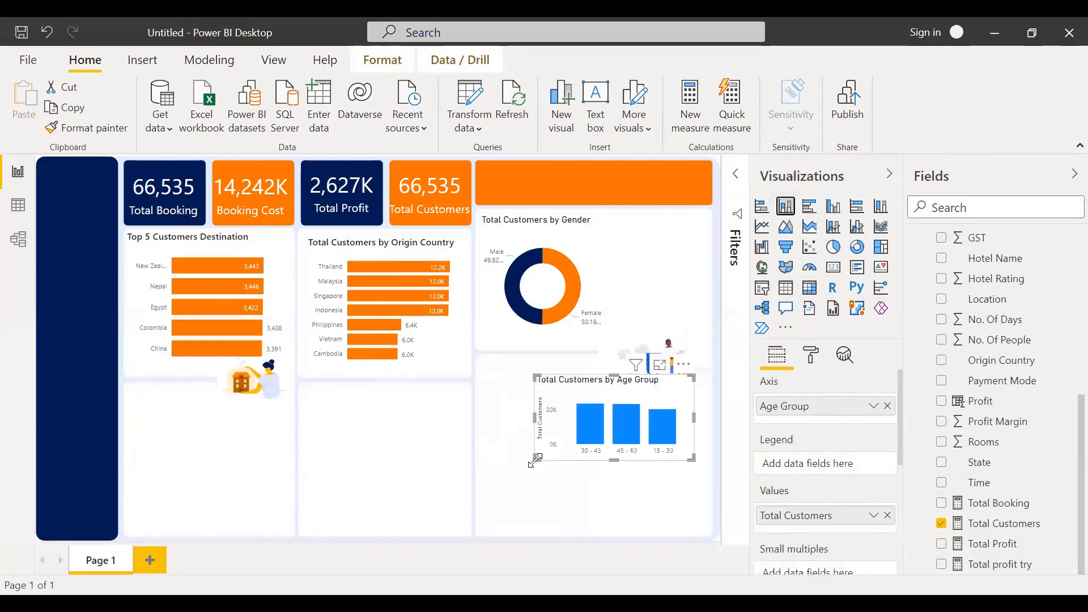
# Step: Shrink the Total Customers by Age Group column chart and place it beside the gender donut chart in the same card
pyautogui.moveTo(536, 461); pyautogui.dragTo(549, 492)
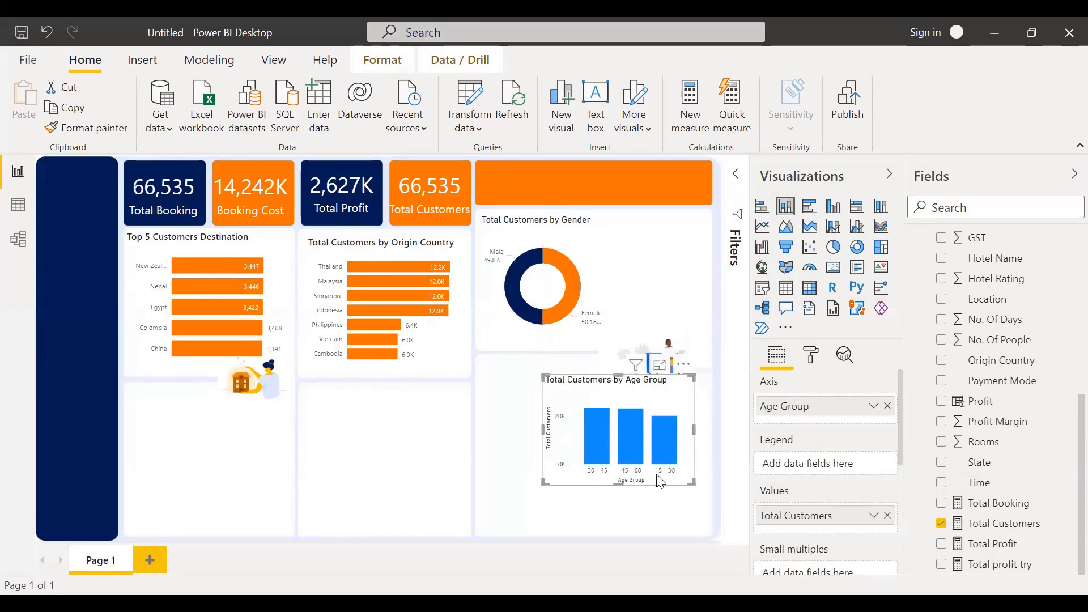
pyautogui.moveTo(657, 478); pyautogui.dragTo(673, 340)
pyautogui.moveTo(558, 345); pyautogui.dragTo(592, 347)
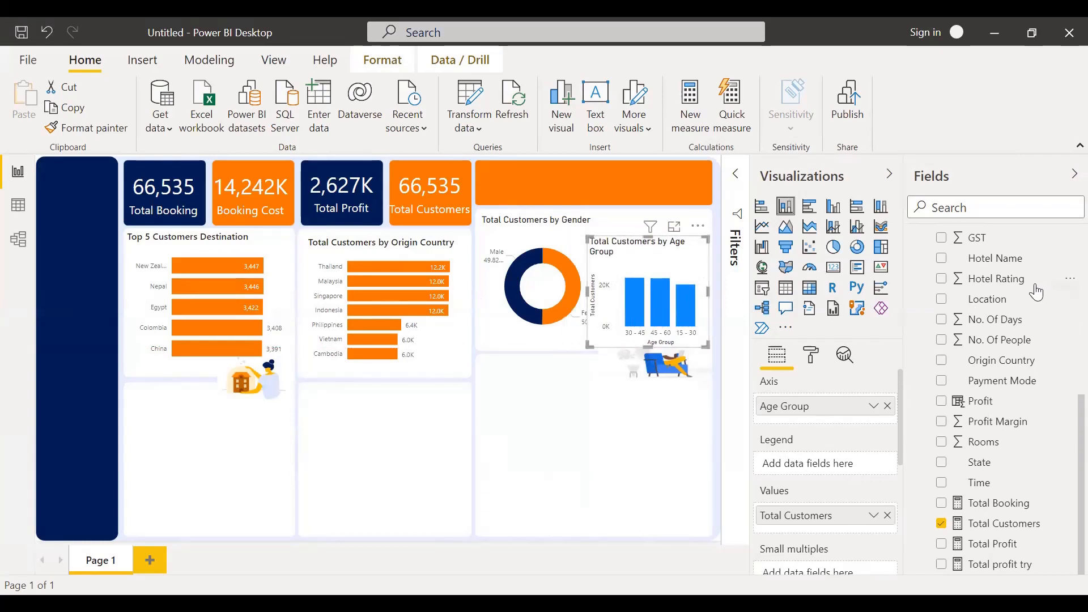
# Step: Split the age group chart by Gender as its legend and extend the chart upward to align with the donut chart
pyautogui.scroll(5, 1037, 292)
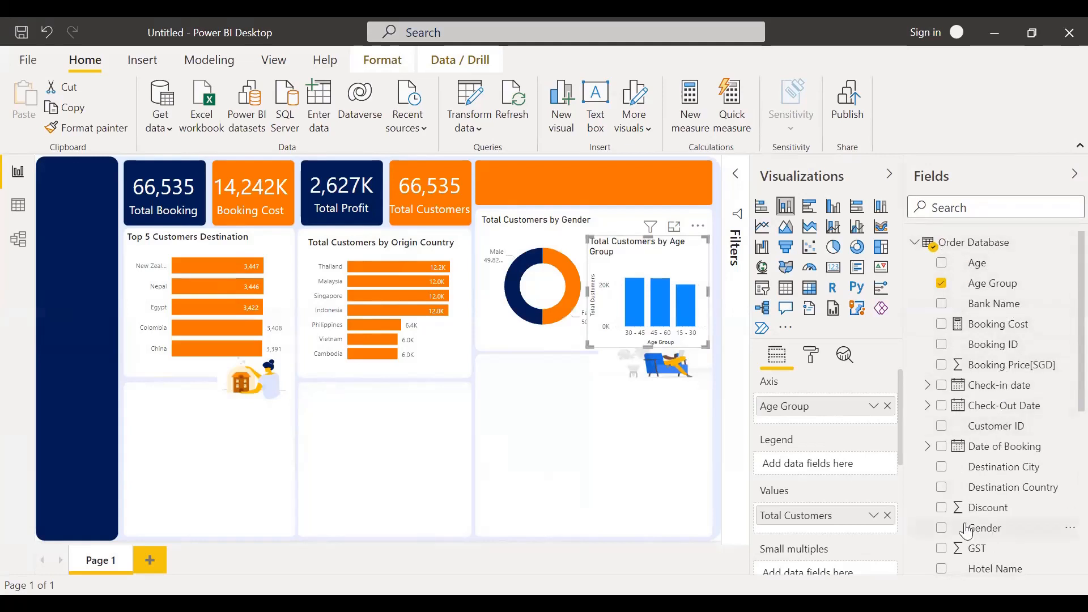
pyautogui.moveTo(967, 531); pyautogui.dragTo(800, 469)
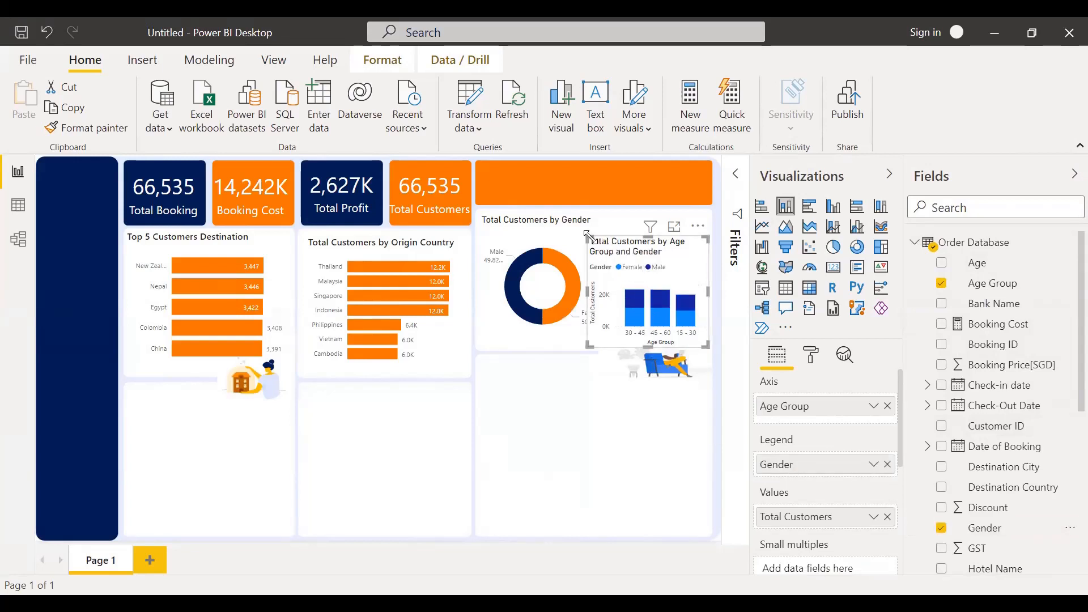
pyautogui.moveTo(592, 241); pyautogui.dragTo(592, 217)
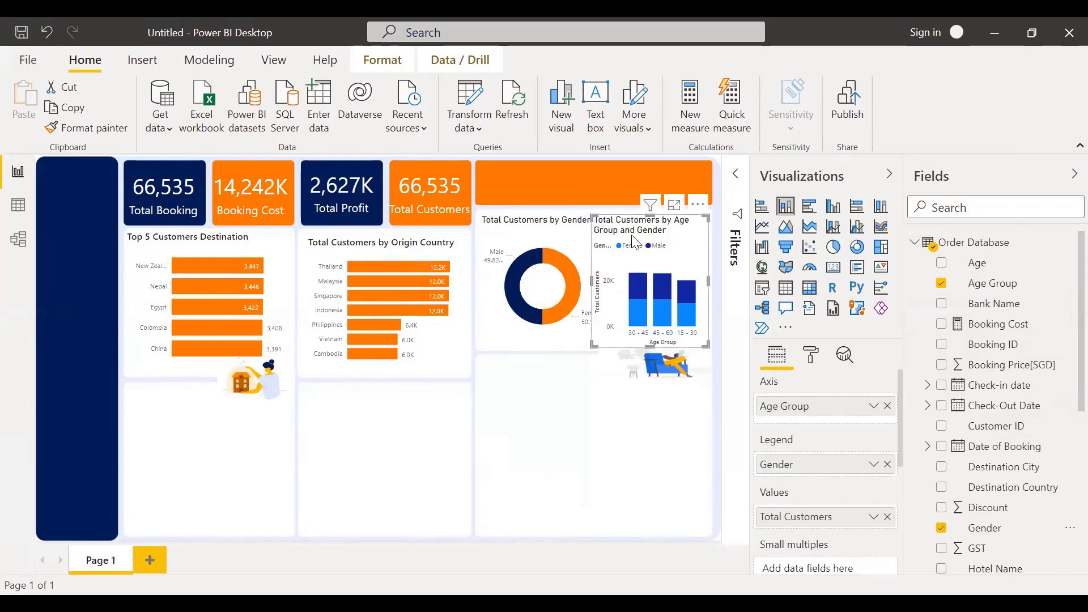
# Step: Turn off the background of the age group column chart
pyautogui.click(812, 356)
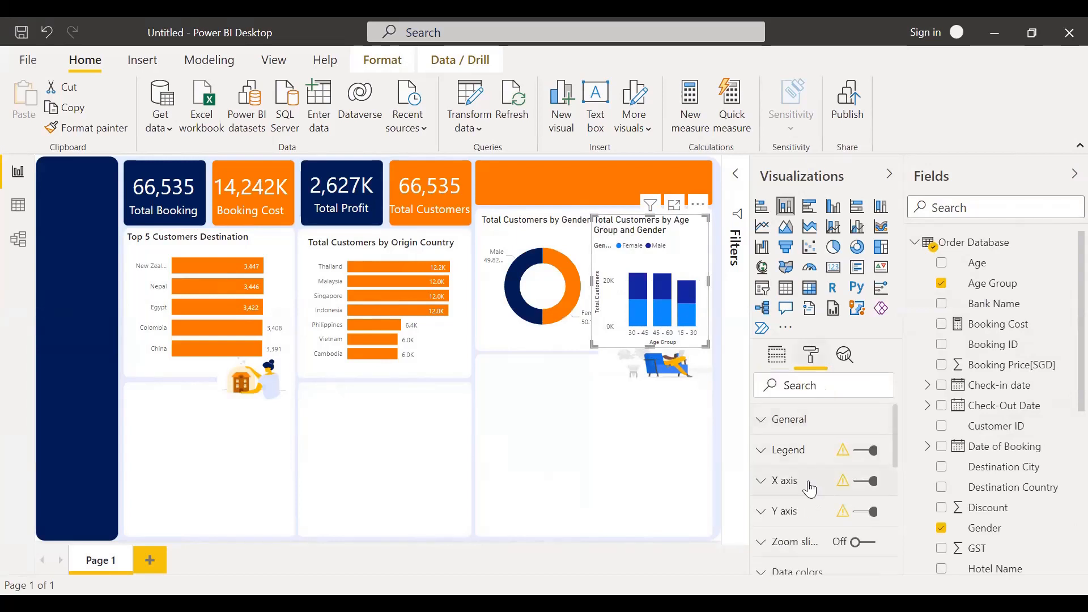
pyautogui.scroll(-2, 814, 519)
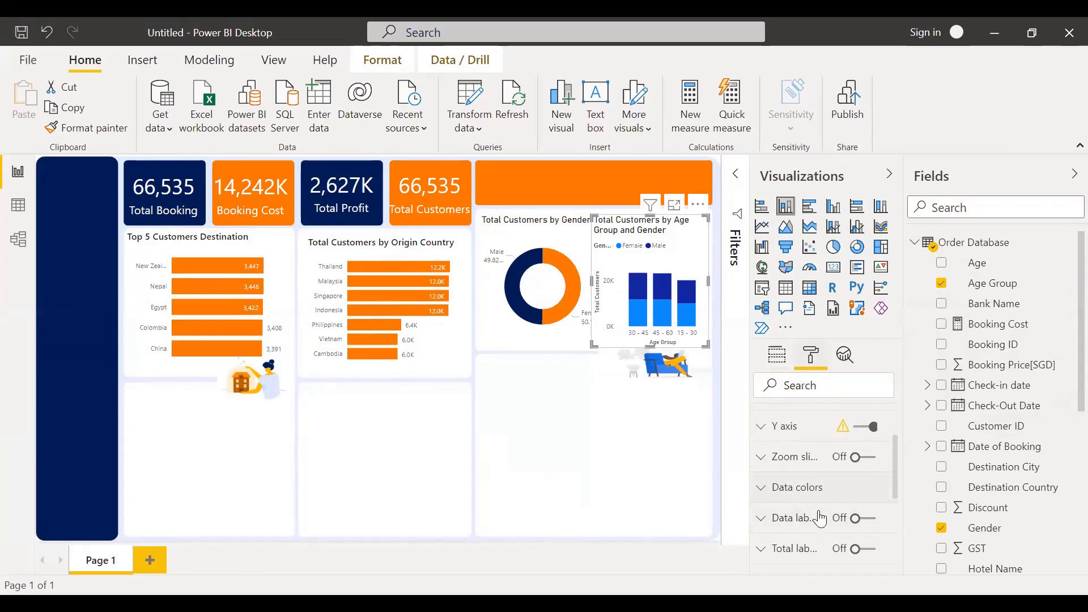
pyautogui.scroll(-2, 824, 536)
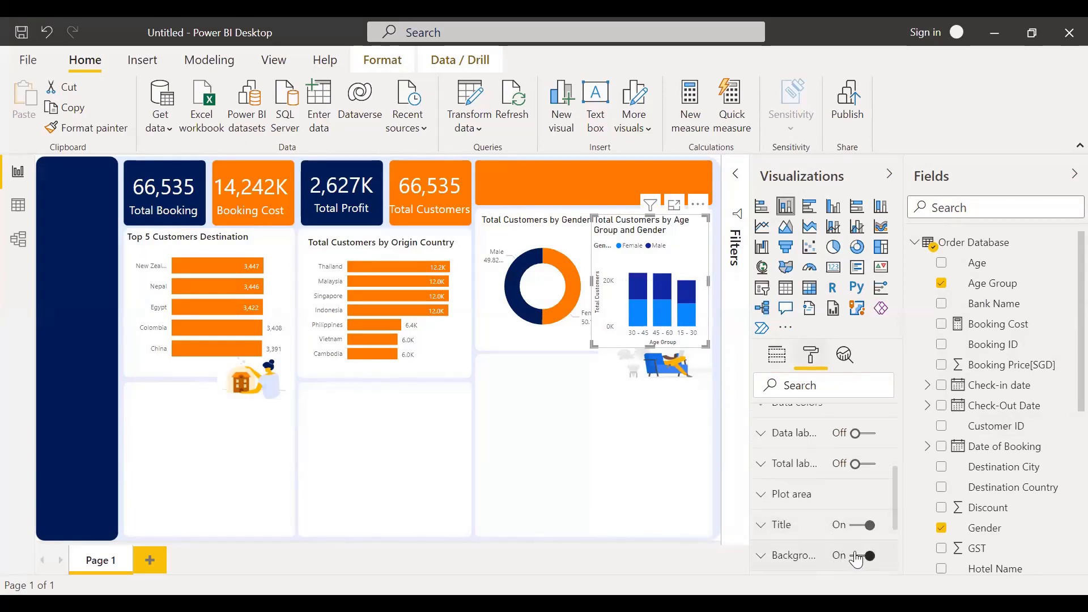
pyautogui.click(853, 556)
# Step: Narrow the gender donut chart so that it ends where the age group chart begins
pyautogui.click(600, 345)
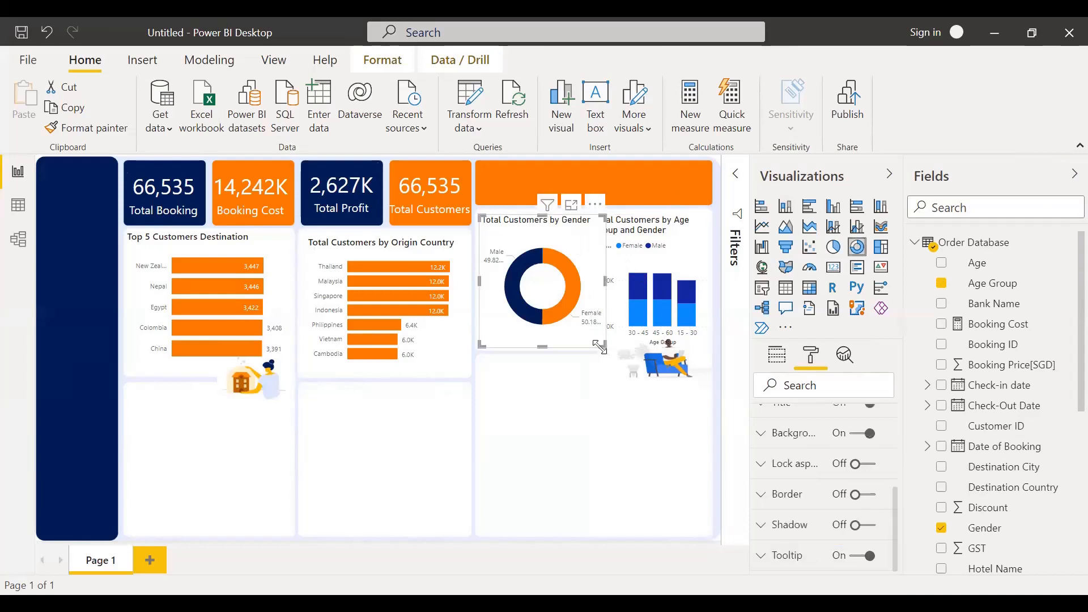
pyautogui.moveTo(599, 345); pyautogui.dragTo(591, 355)
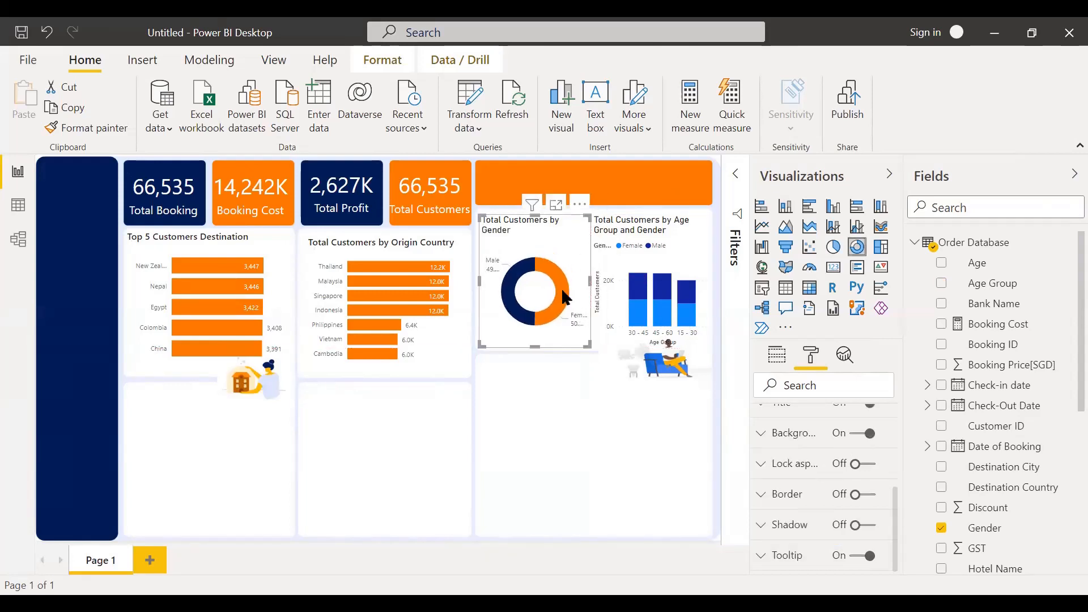
pyautogui.click(778, 355)
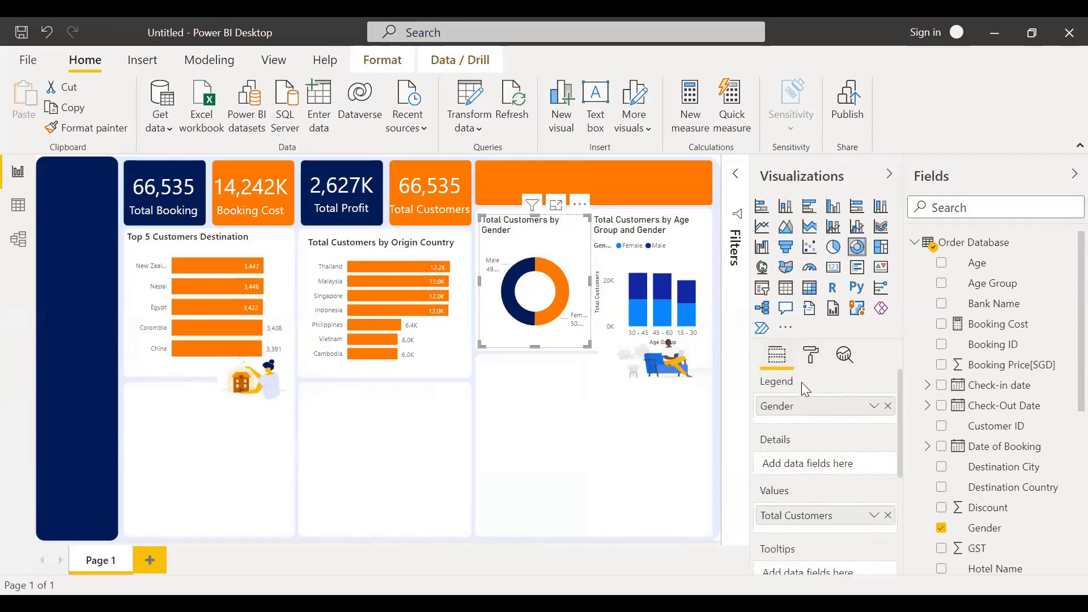
# Step: Change the donut chart's title text to "Total customer(%) by Gender"
pyautogui.click(809, 356)
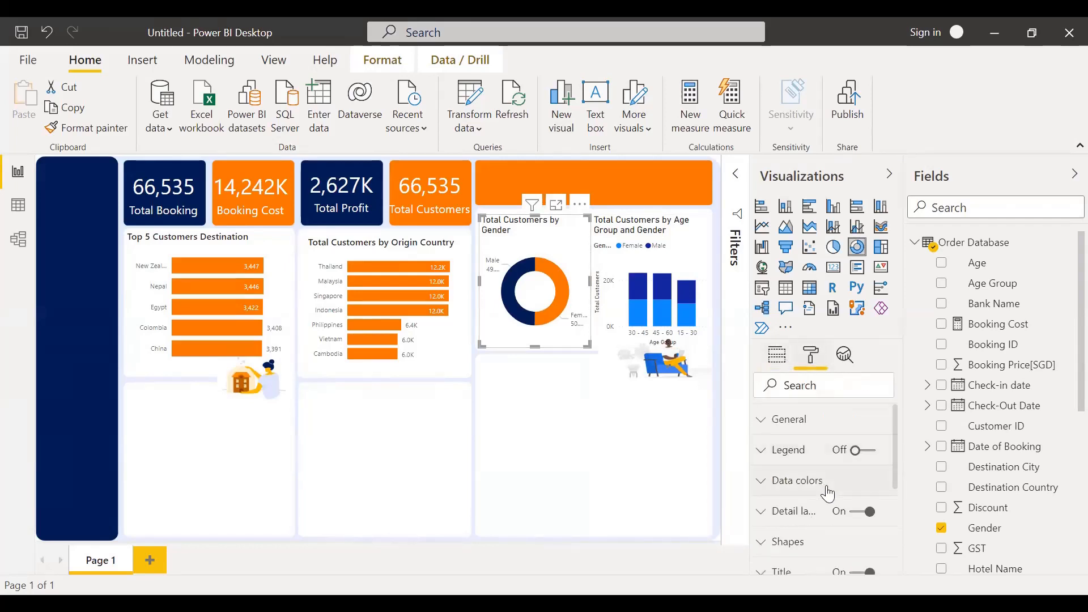
pyautogui.scroll(-6, 807, 469)
pyautogui.scroll(2, 805, 470)
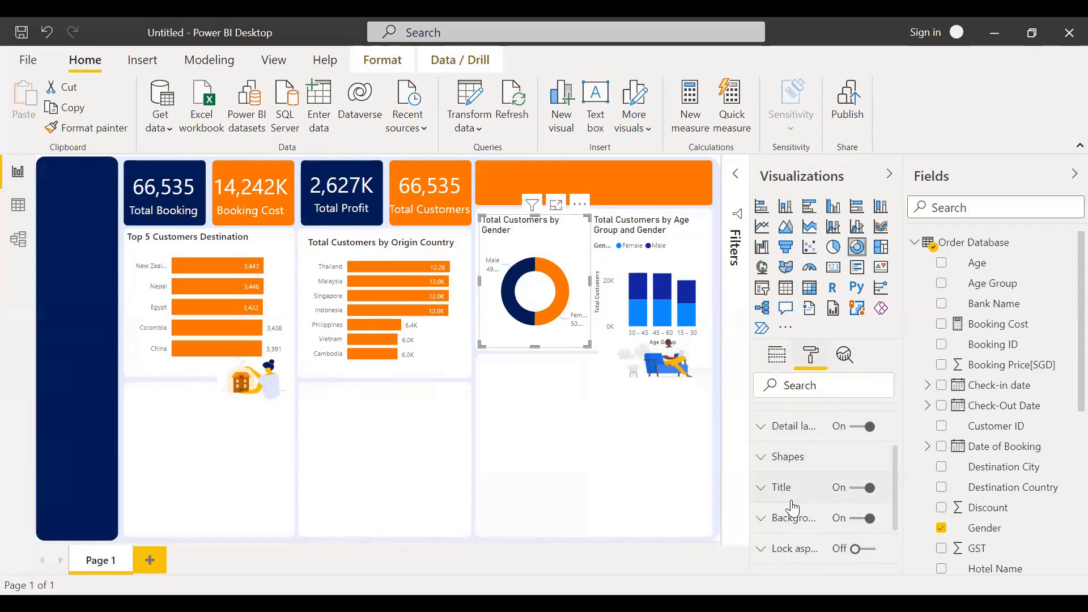
pyautogui.click(782, 486)
pyautogui.click(823, 536)
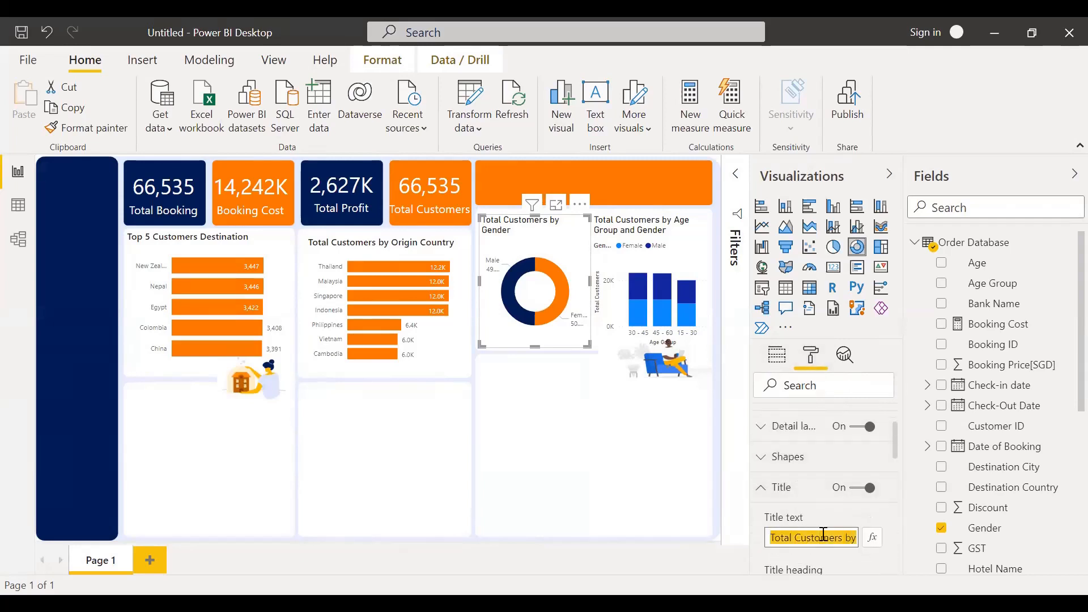
pyautogui.write('T')
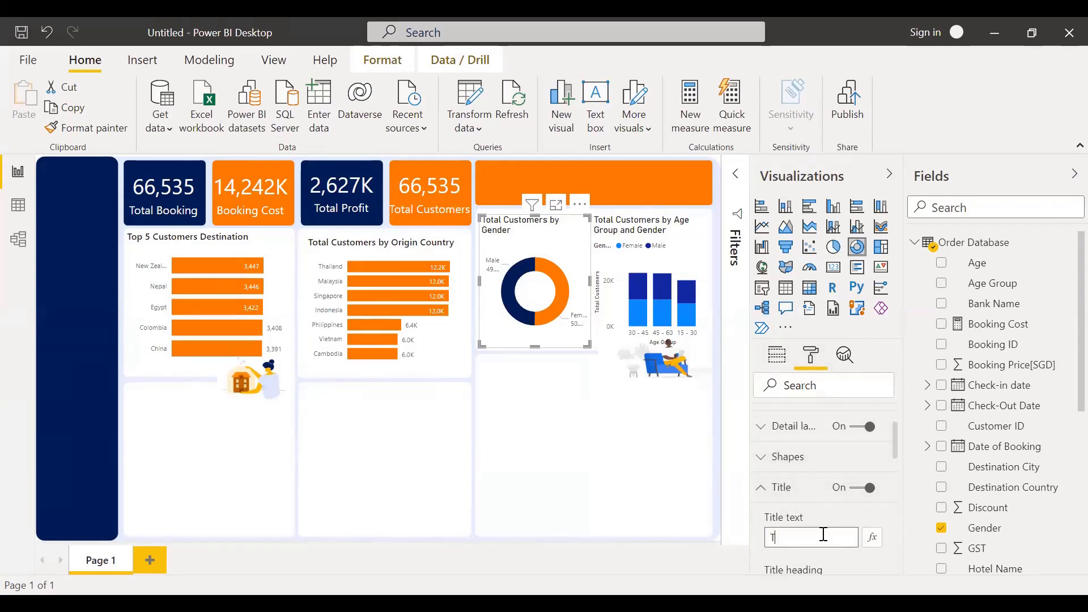
pyautogui.write('otal customer(%')
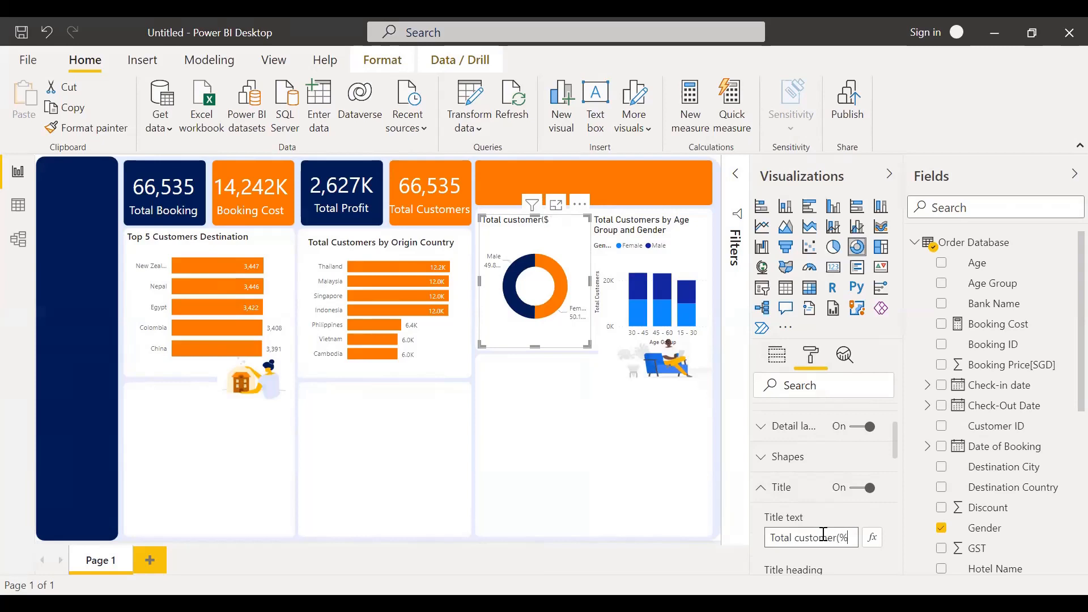
pyautogui.write(') by Gnbe')
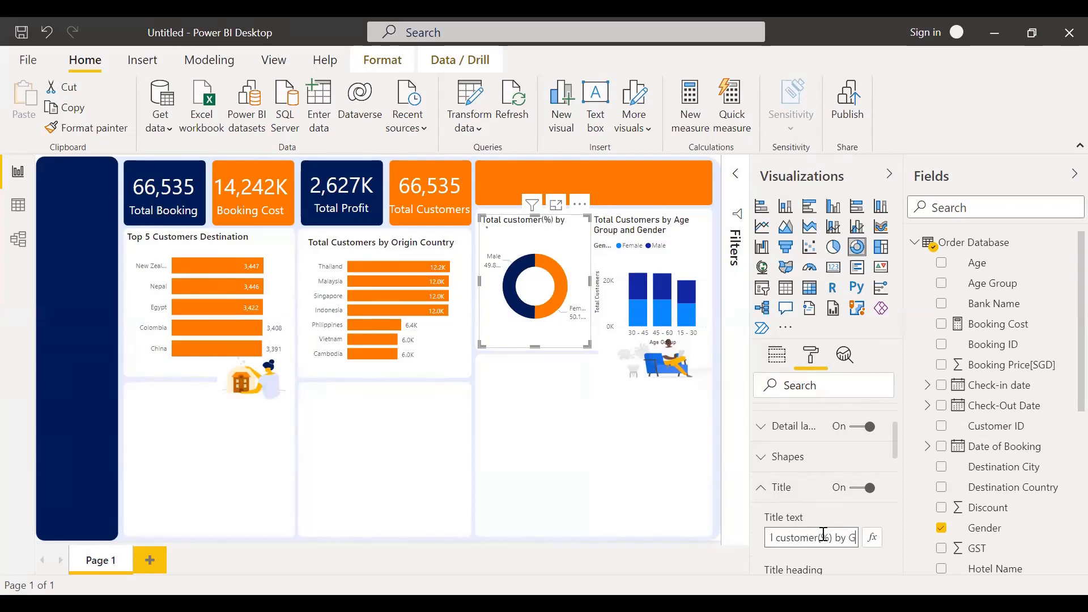
pyautogui.press('BackSpace')
pyautogui.press('BackSpace')
pyautogui.press('BackSpace')
pyautogui.press('BackSpace')
pyautogui.write('Gender')
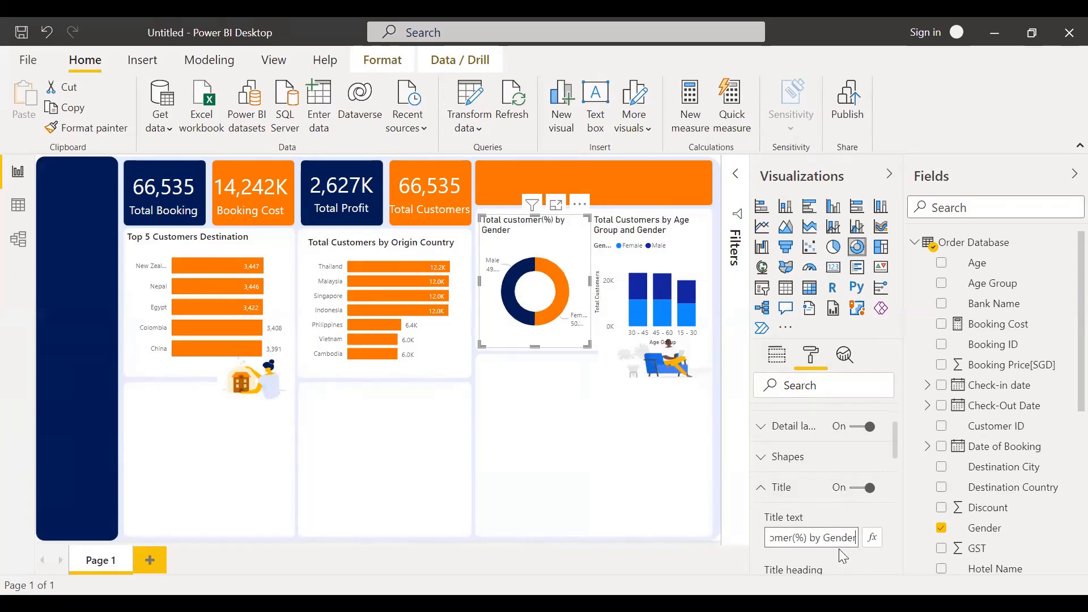
# Step: Set the donut chart's title to 12 pt text in the Segoe UI Bold font
pyautogui.scroll(-3, 797, 486)
pyautogui.scroll(-3, 797, 487)
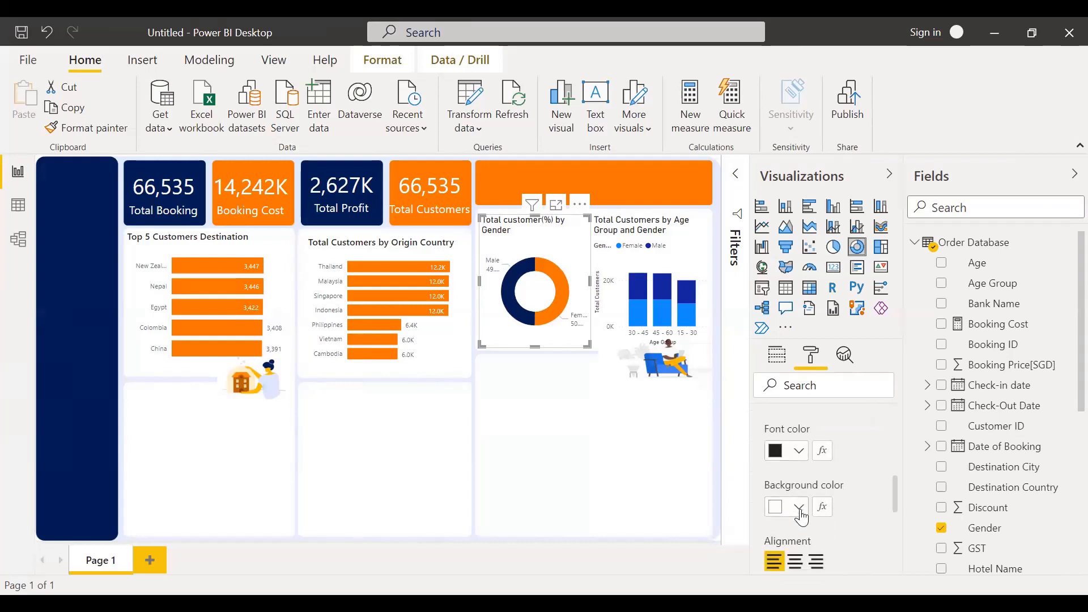
pyautogui.scroll(-3, 804, 522)
pyautogui.click(811, 536)
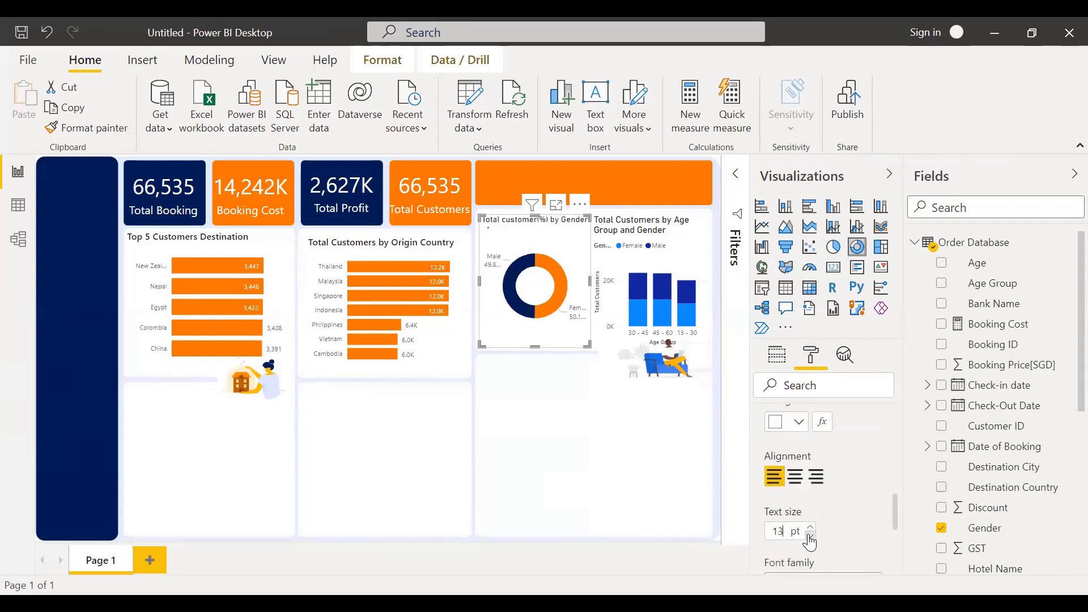
pyautogui.click(810, 536)
pyautogui.scroll(-2, 824, 561)
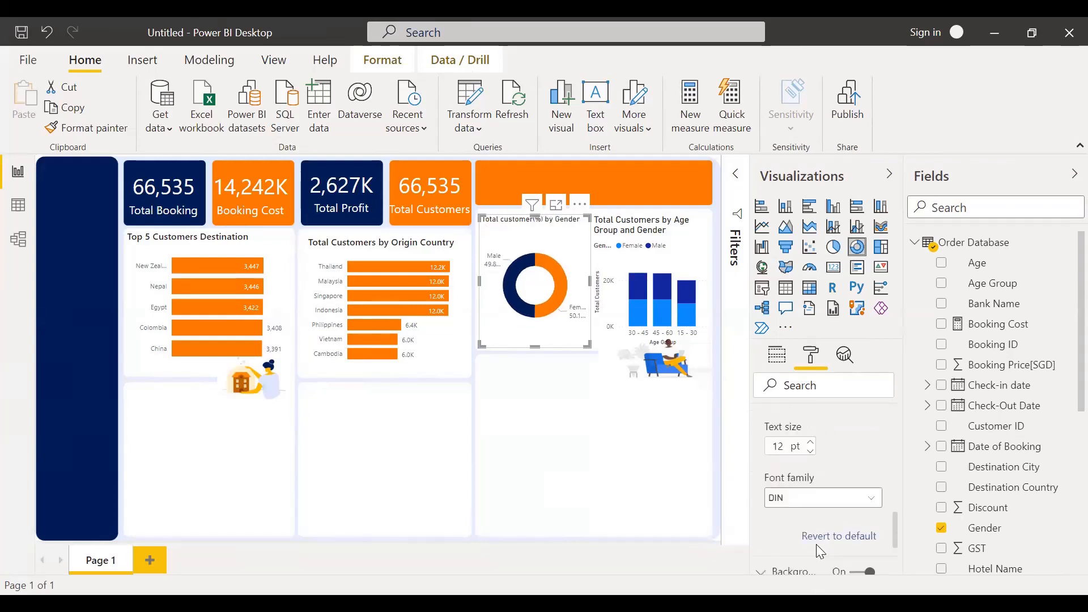
pyautogui.click(812, 504)
pyautogui.scroll(-3, 804, 451)
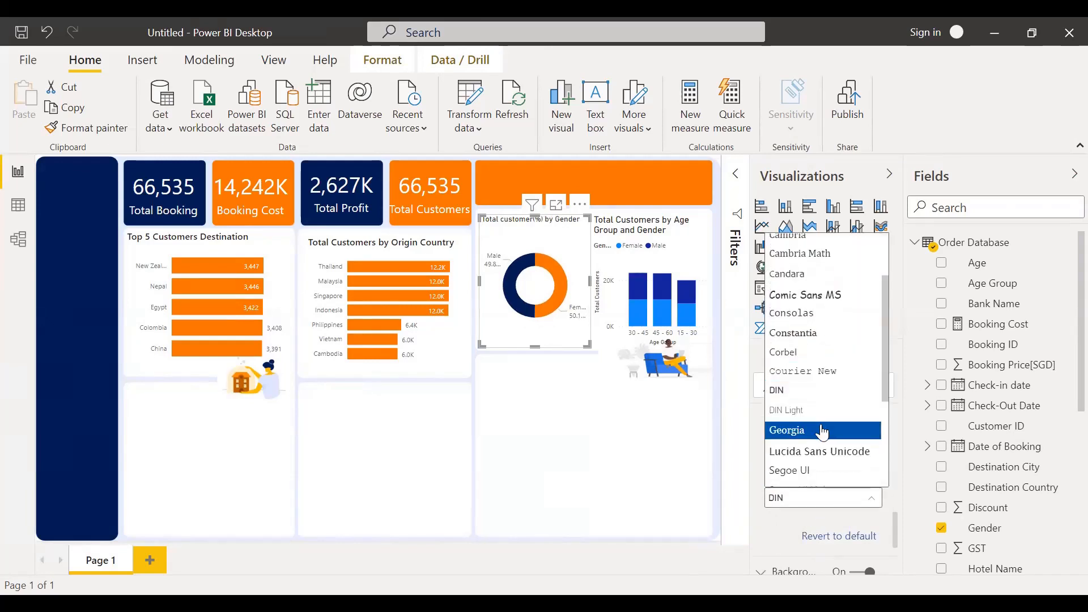
pyautogui.scroll(-2, 820, 436)
pyautogui.click(823, 444)
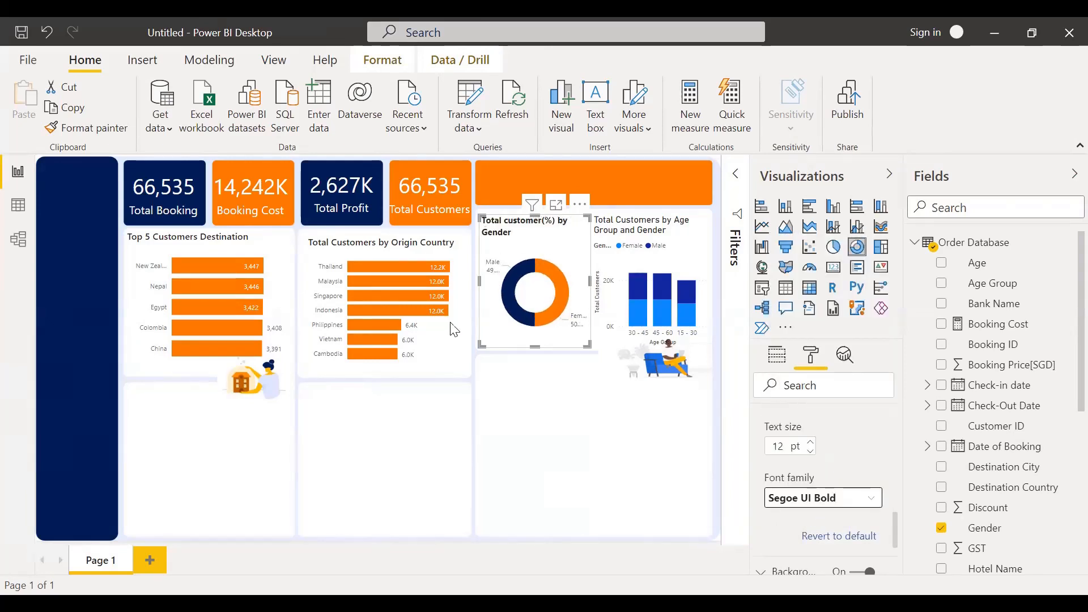
pyautogui.click(528, 386)
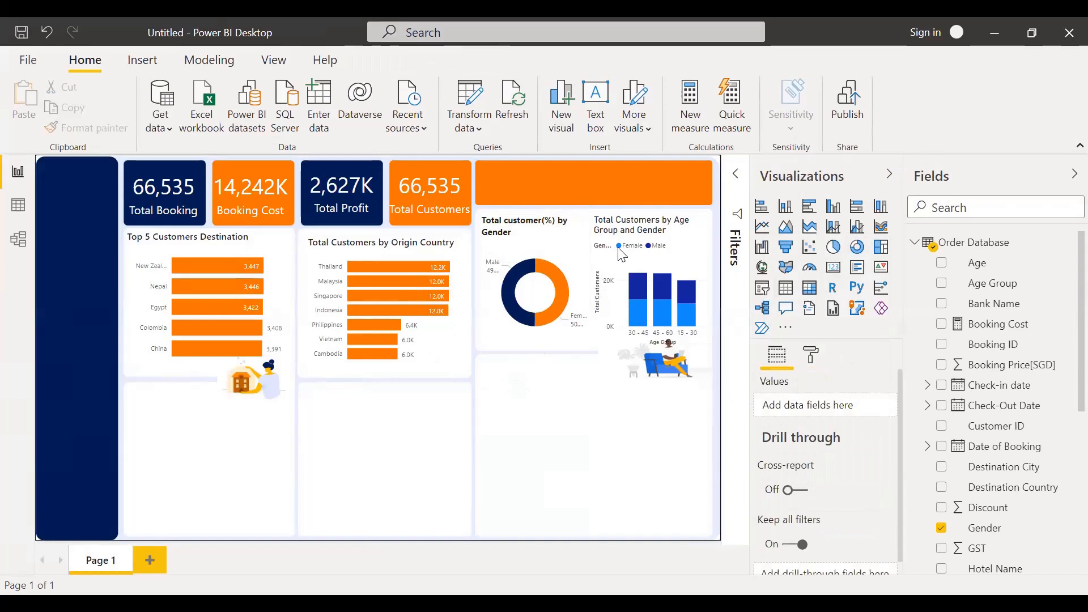
# Step: Copy the title text of the gender donut chart
pyautogui.click(669, 259)
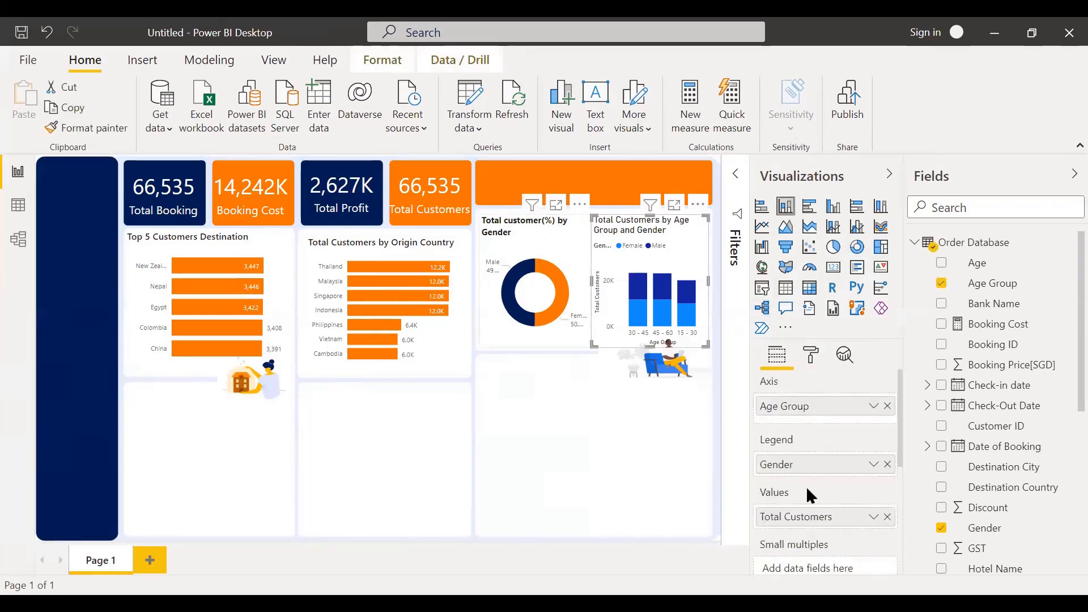
pyautogui.click(811, 363)
pyautogui.scroll(-1, 815, 527)
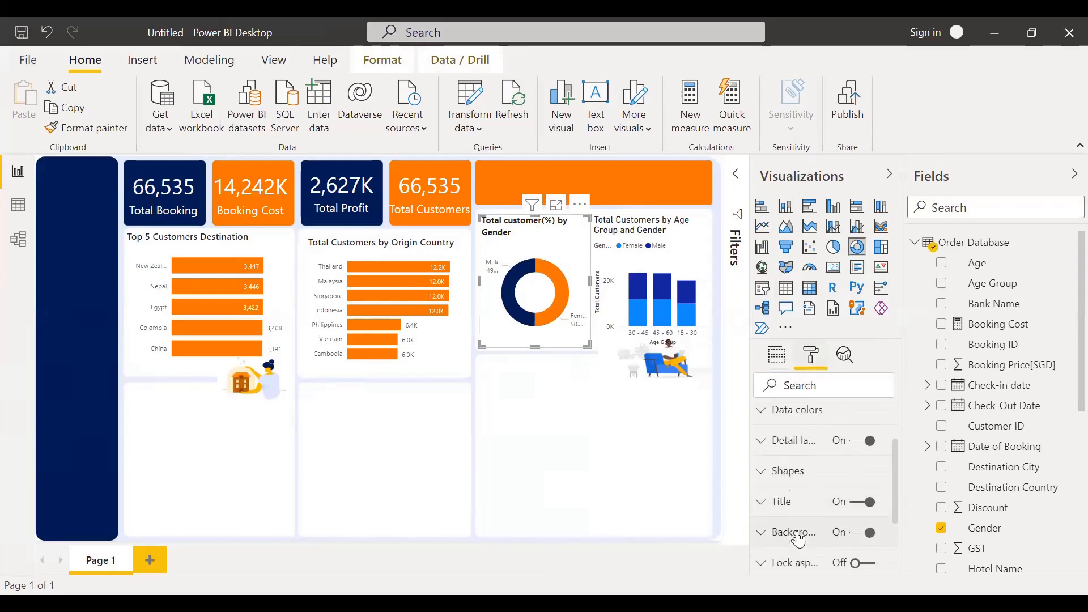
pyautogui.click(788, 487)
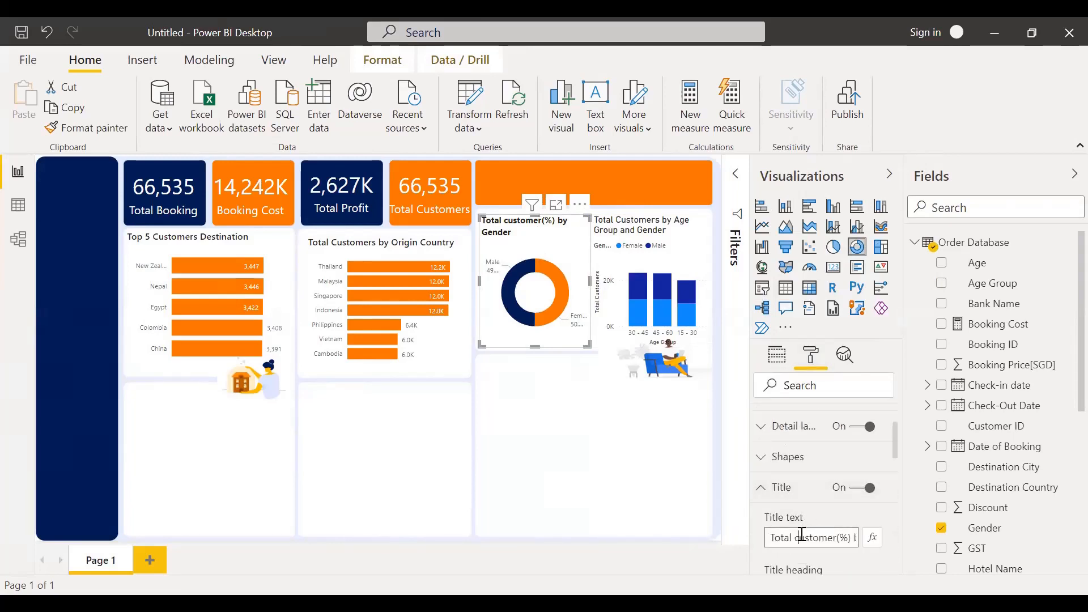
pyautogui.click(802, 535)
pyautogui.hotkey('ctrl', 'c')
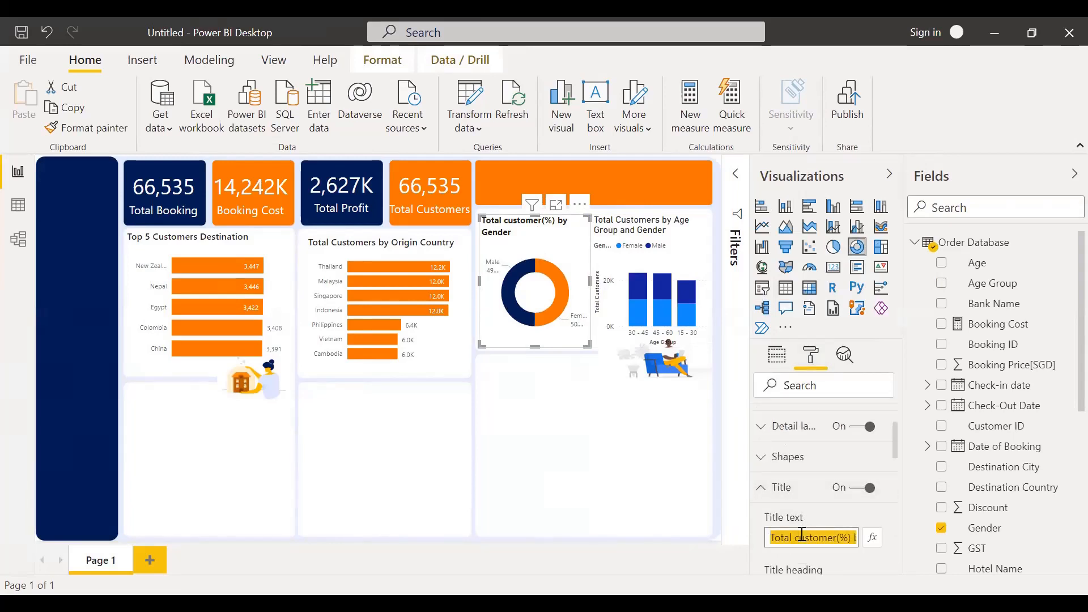
# Step: Paste the copied title into the age group chart and edit it to read "Total customer(%) by Age group"
pyautogui.click(697, 295)
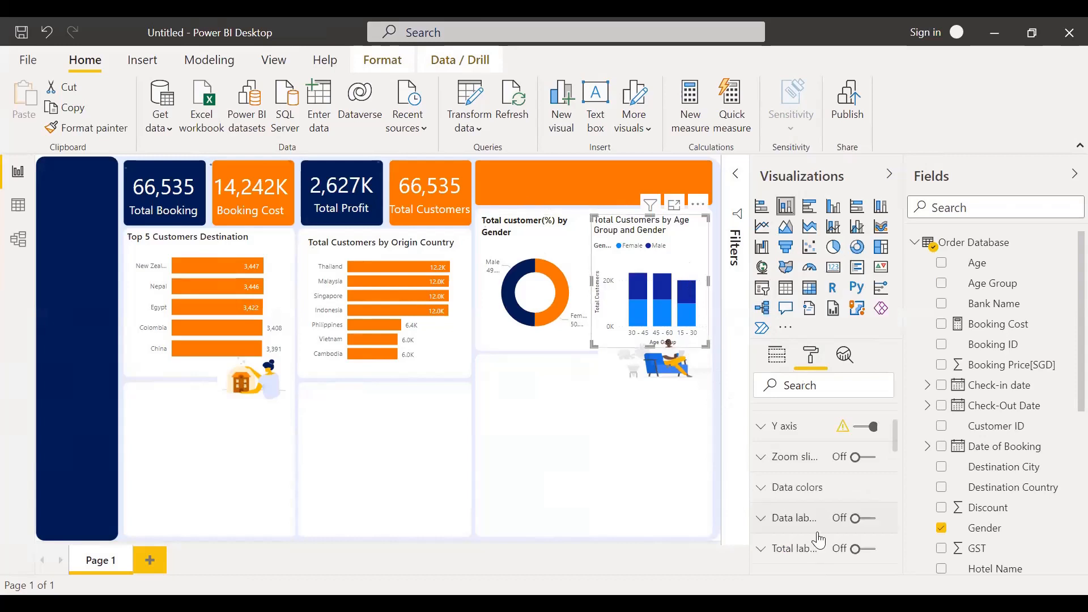
pyautogui.scroll(-3, 816, 535)
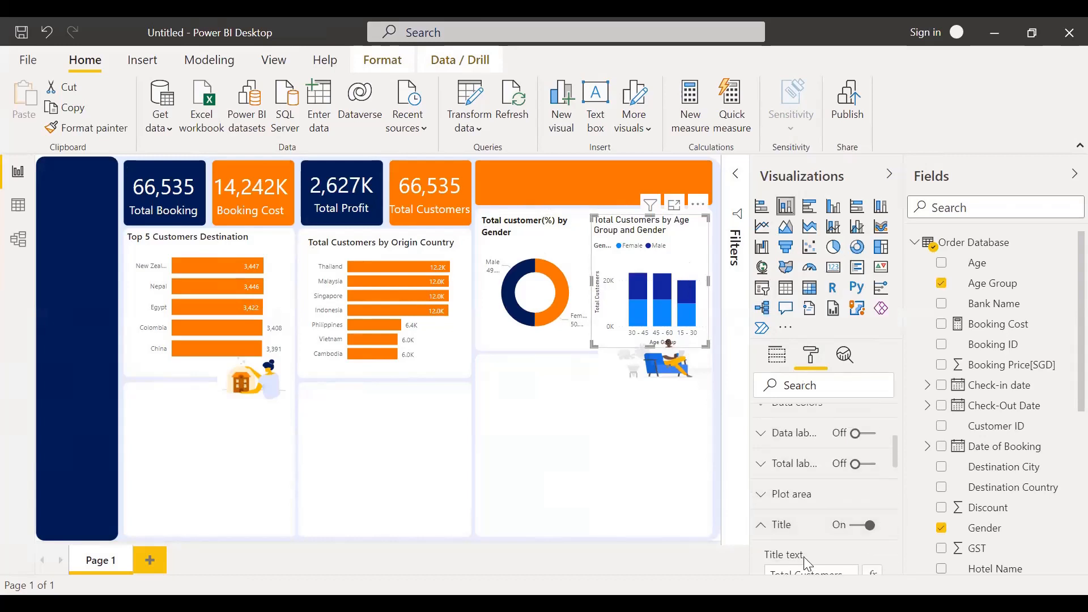
pyautogui.scroll(-2, 807, 564)
pyautogui.click(811, 490)
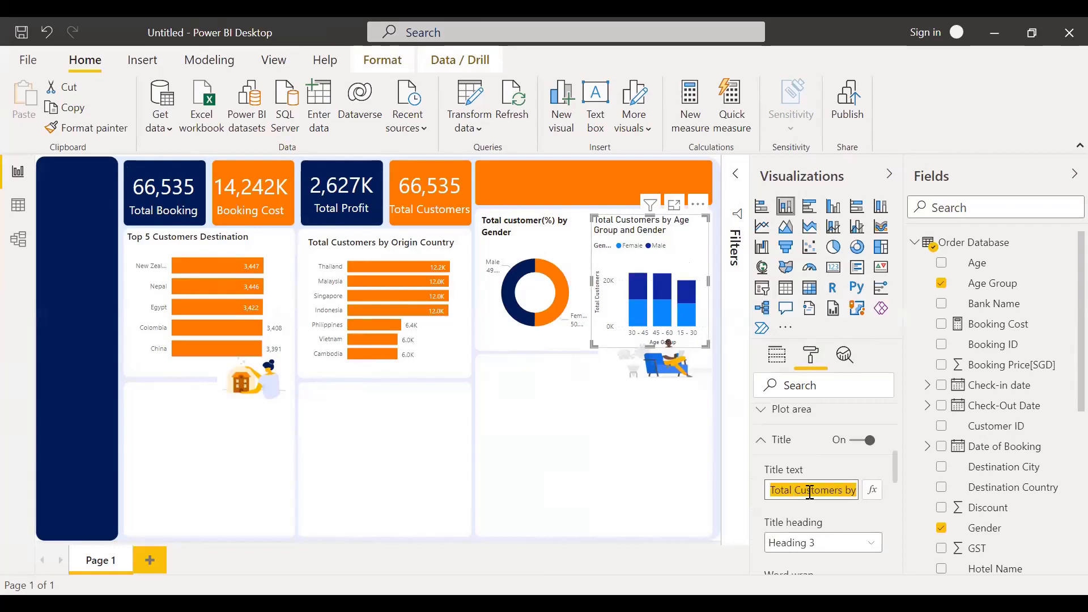
pyautogui.hotkey('ctrl', 'v')
pyautogui.moveTo(824, 491); pyautogui.dragTo(857, 491)
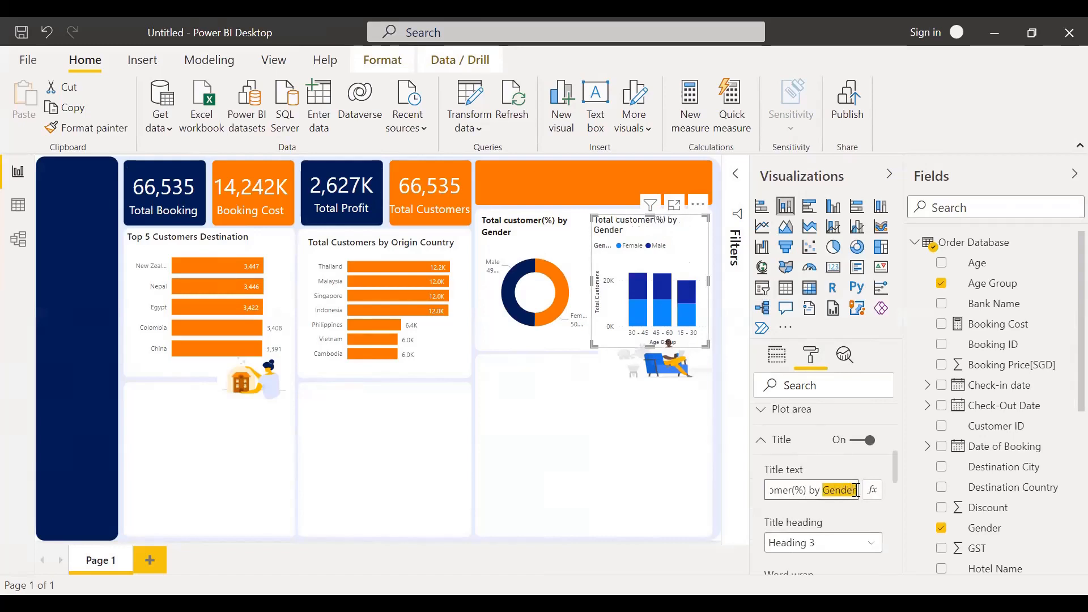
pyautogui.write('Age')
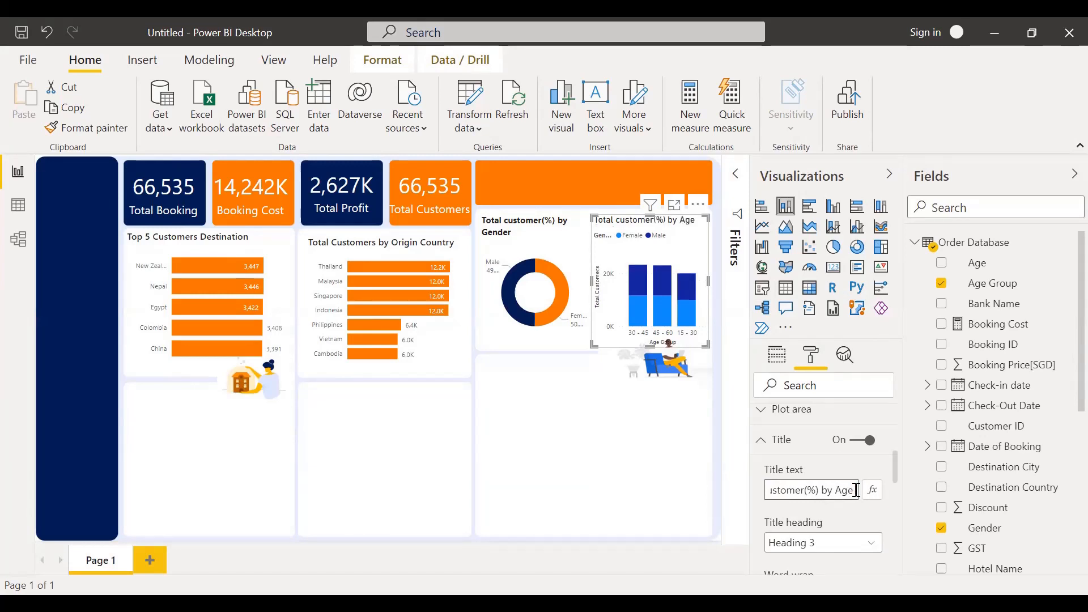
pyautogui.write(' group')
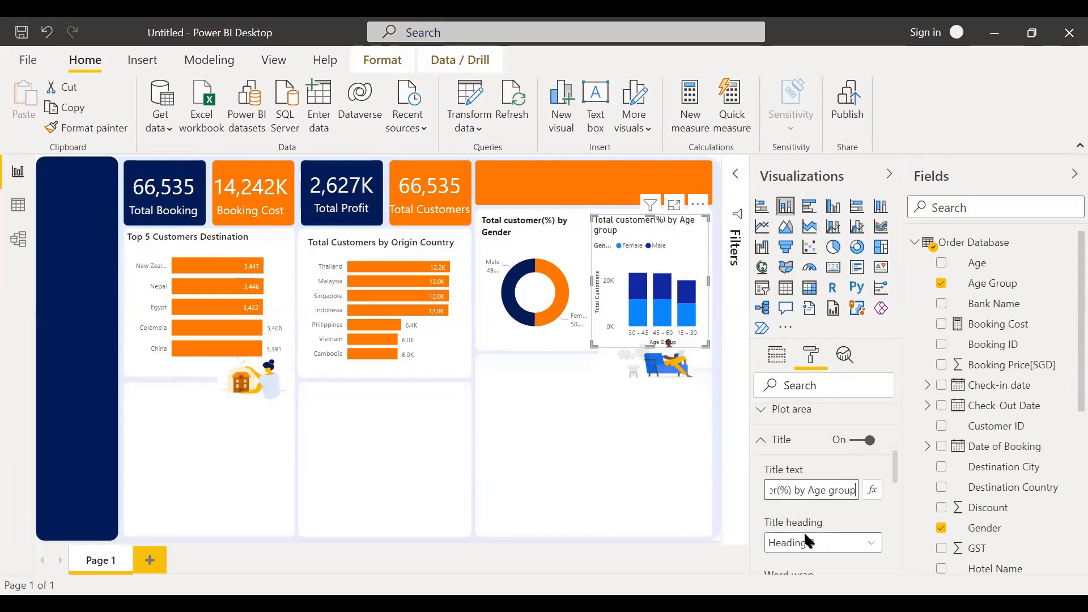
# Step: Set the age group chart's title to 12 pt text in the Segoe UI Semibold font
pyautogui.scroll(-3, 816, 544)
pyautogui.scroll(-5, 816, 533)
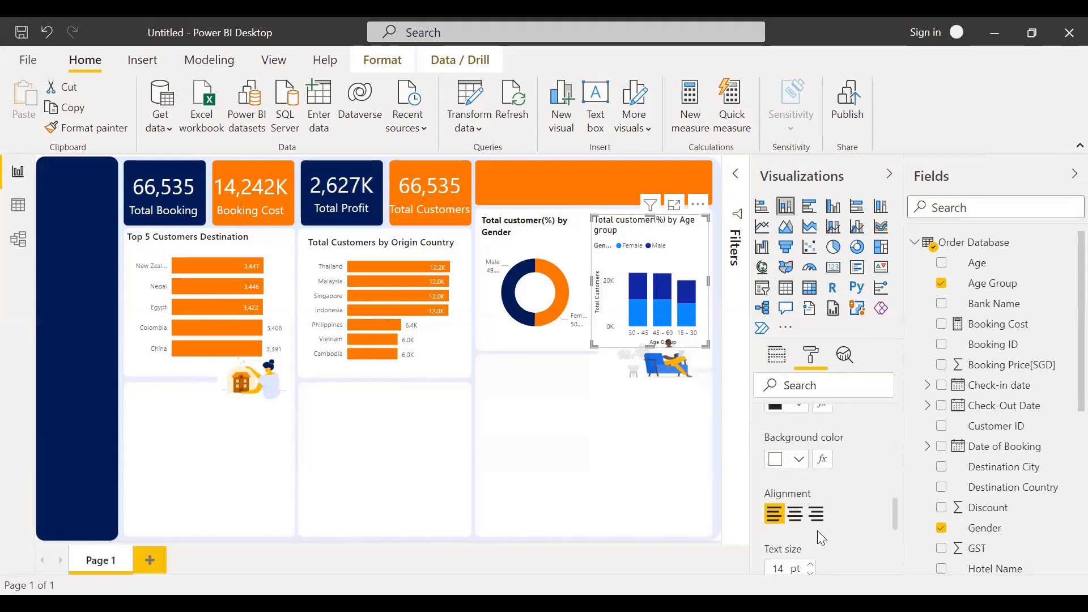
pyautogui.click(811, 490)
pyautogui.click(810, 490)
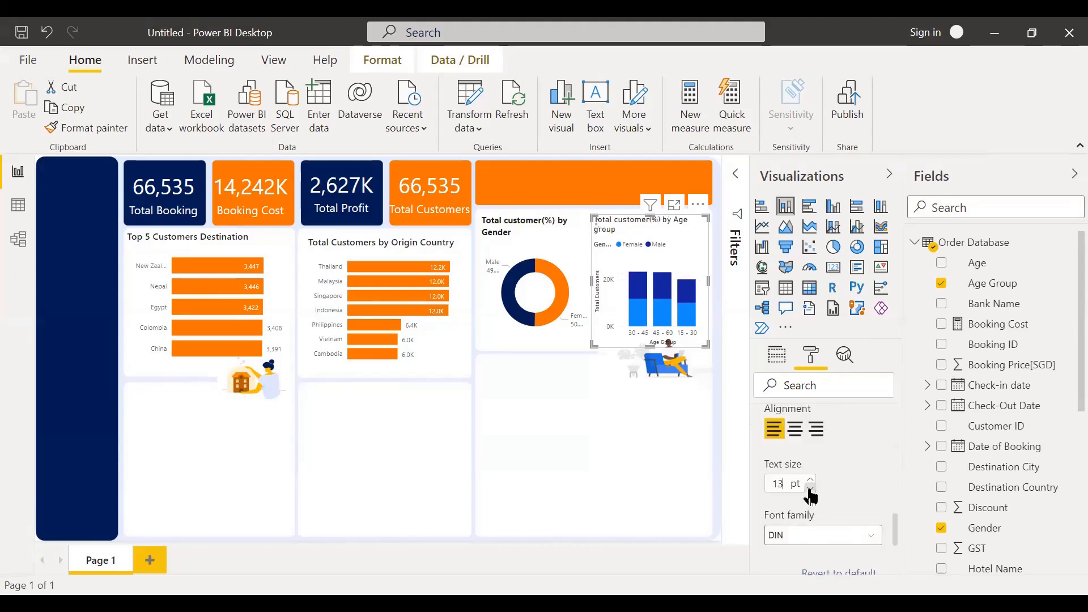
pyautogui.click(822, 533)
pyautogui.scroll(-3, 816, 466)
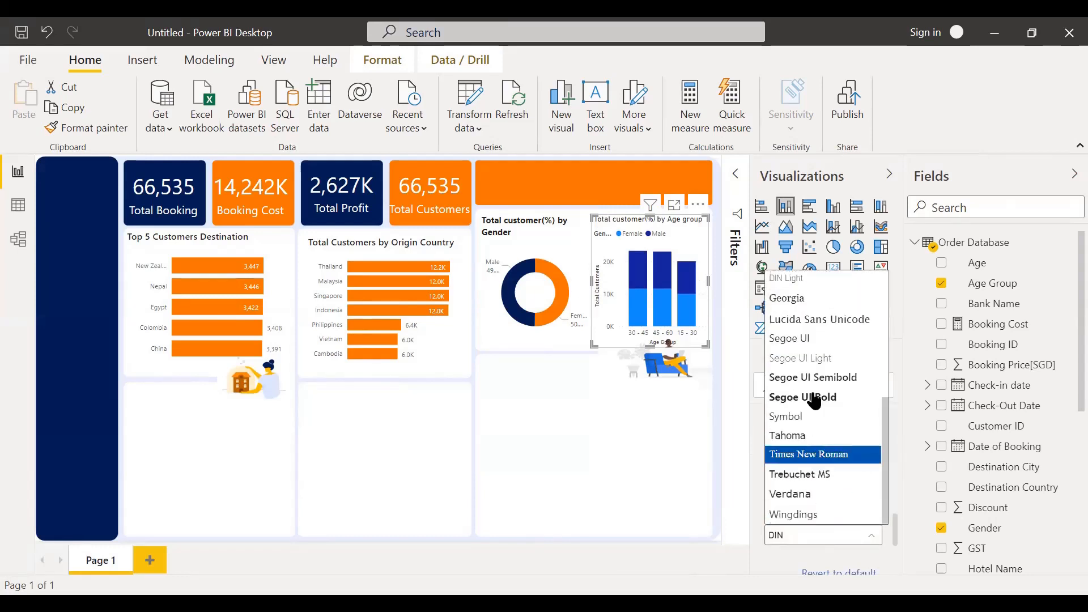
pyautogui.click(805, 340)
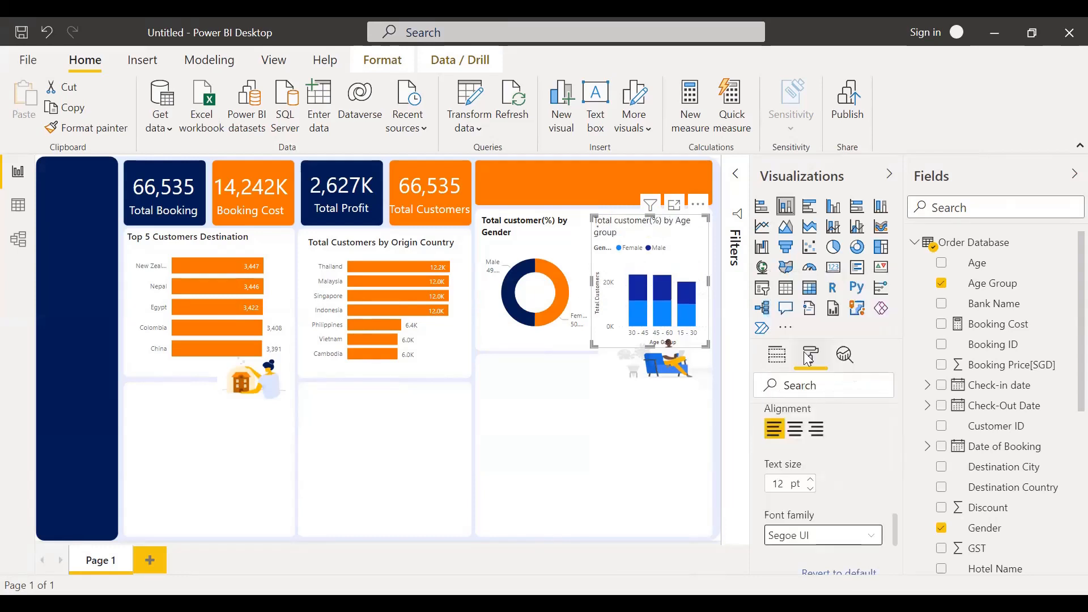
pyautogui.click(839, 536)
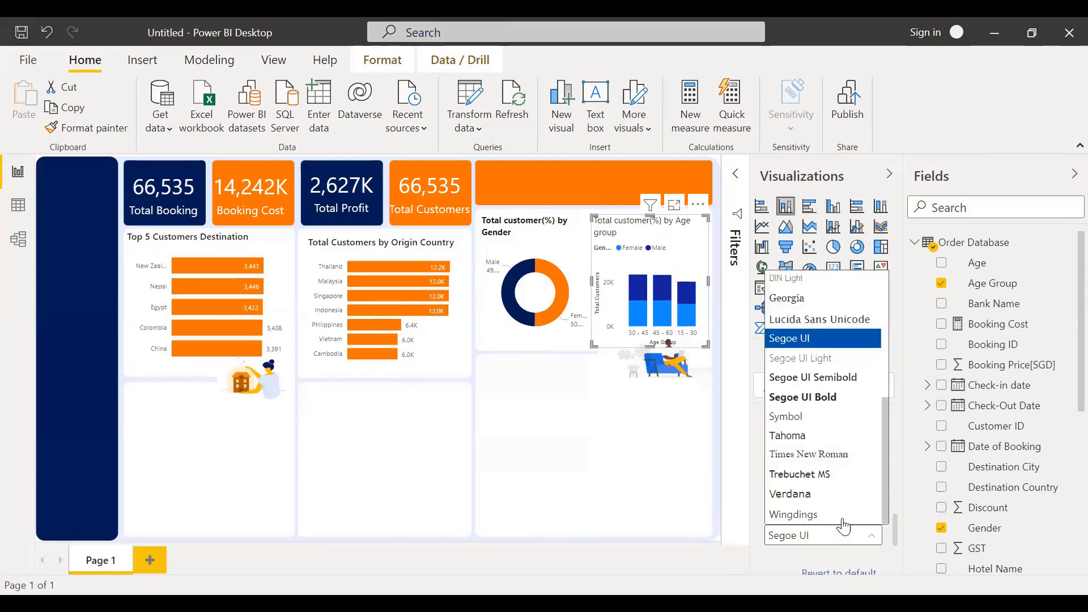
pyautogui.click(819, 377)
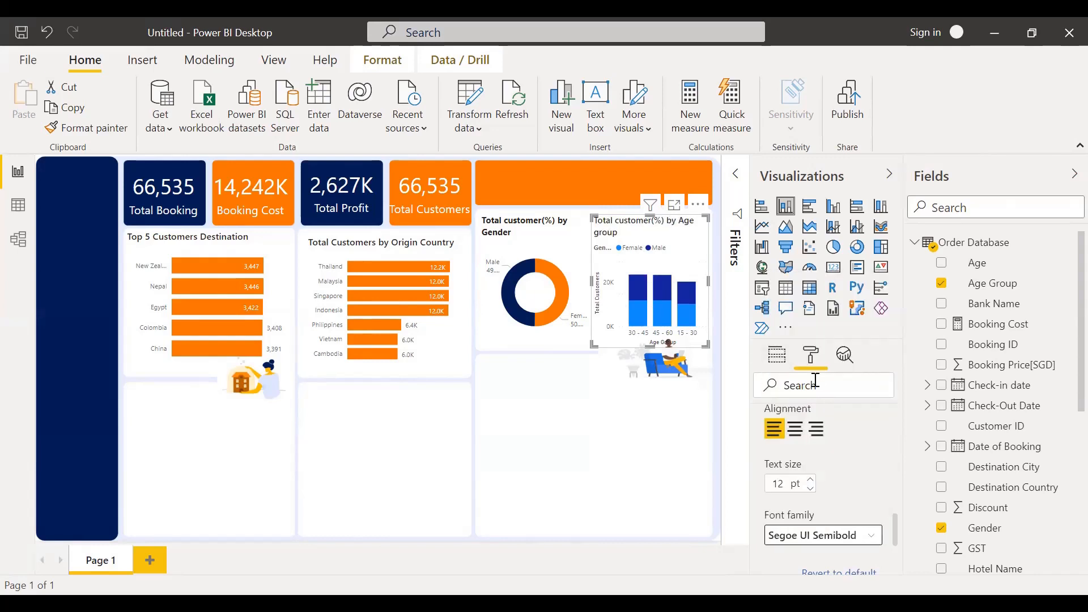
# Step: Change the gender donut chart's title font to Segoe UI Semibold
pyautogui.click(545, 245)
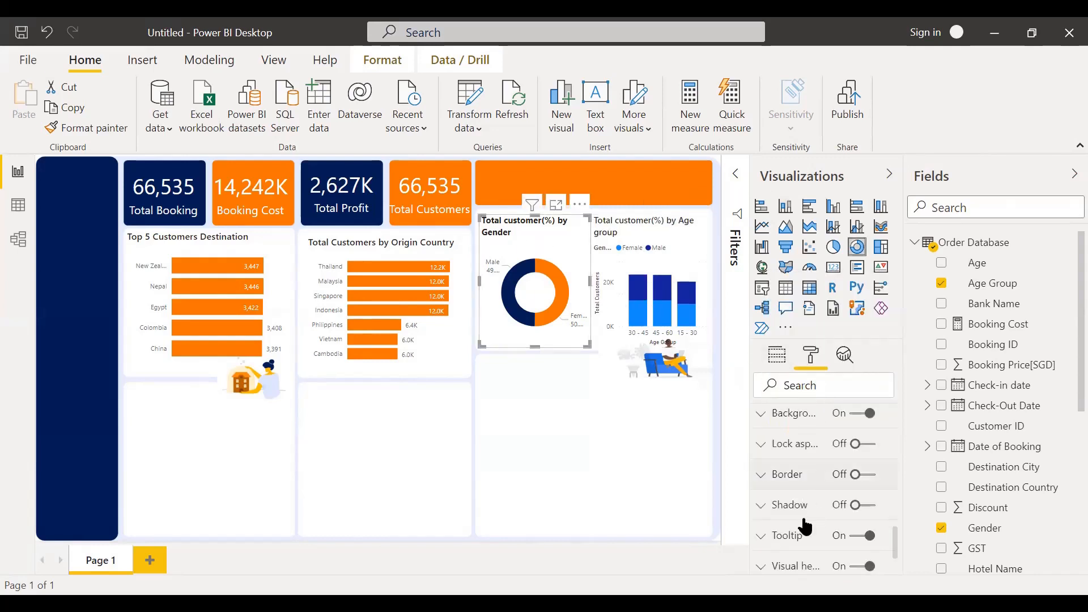
pyautogui.scroll(2, 798, 493)
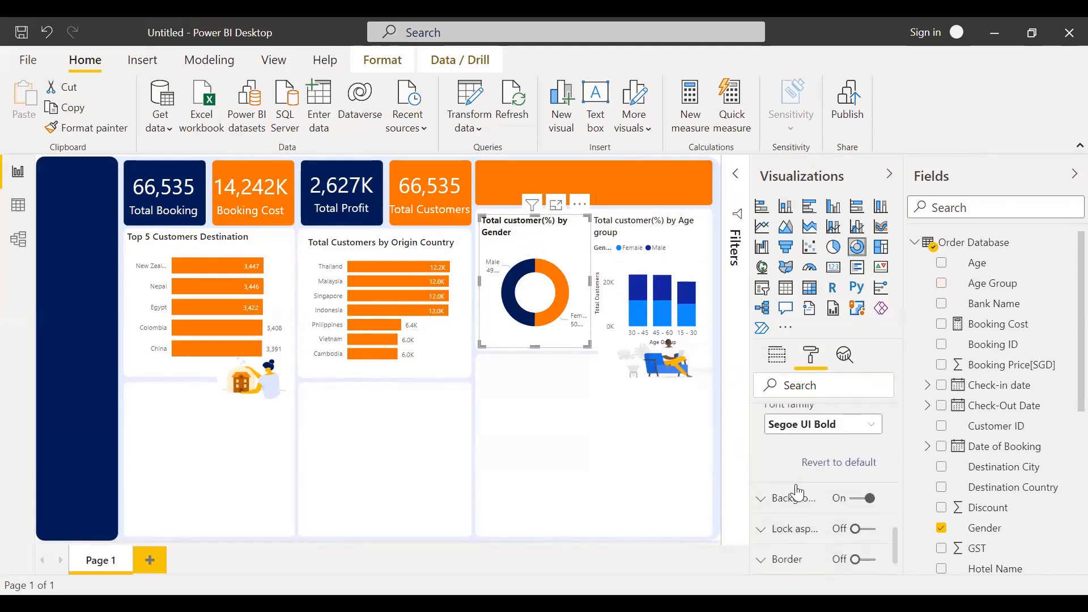
pyautogui.scroll(3, 799, 493)
pyautogui.scroll(-1, 816, 544)
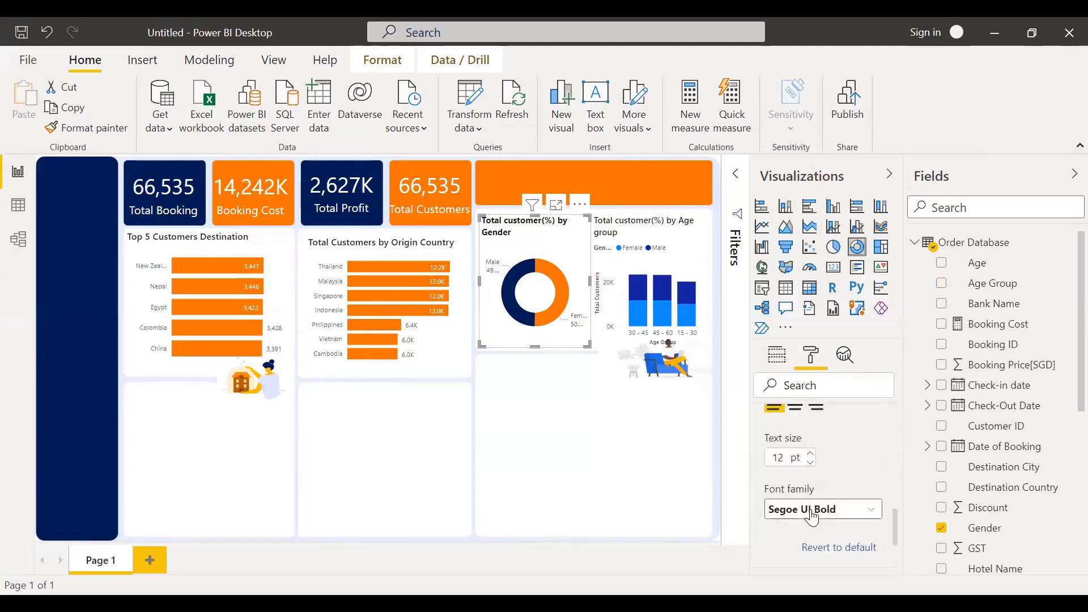
pyautogui.click(813, 510)
pyautogui.scroll(-4, 816, 449)
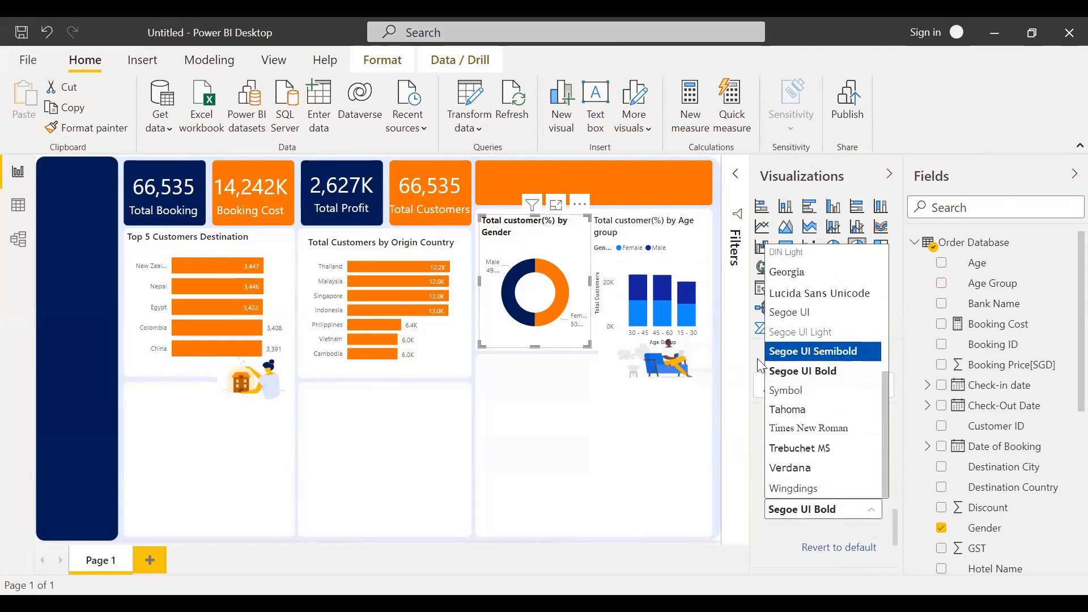
pyautogui.click(772, 355)
pyautogui.click(595, 426)
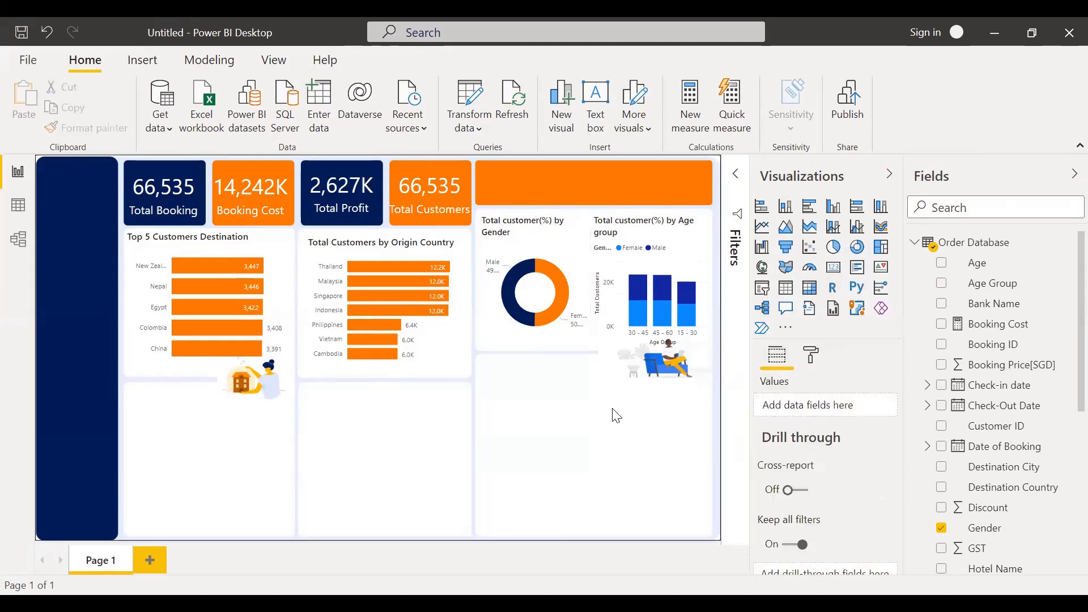
# Step: Recolor the age group chart's data series, using the recent orange for Female and the recent dark navy for Male
pyautogui.click(615, 336)
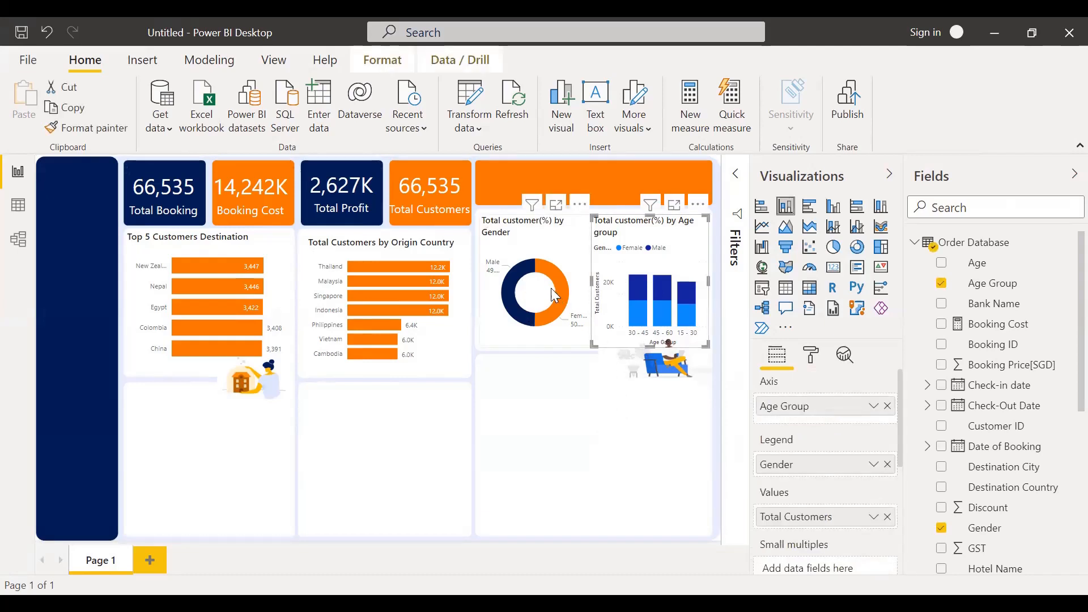
pyautogui.click(813, 356)
pyautogui.scroll(-3, 812, 476)
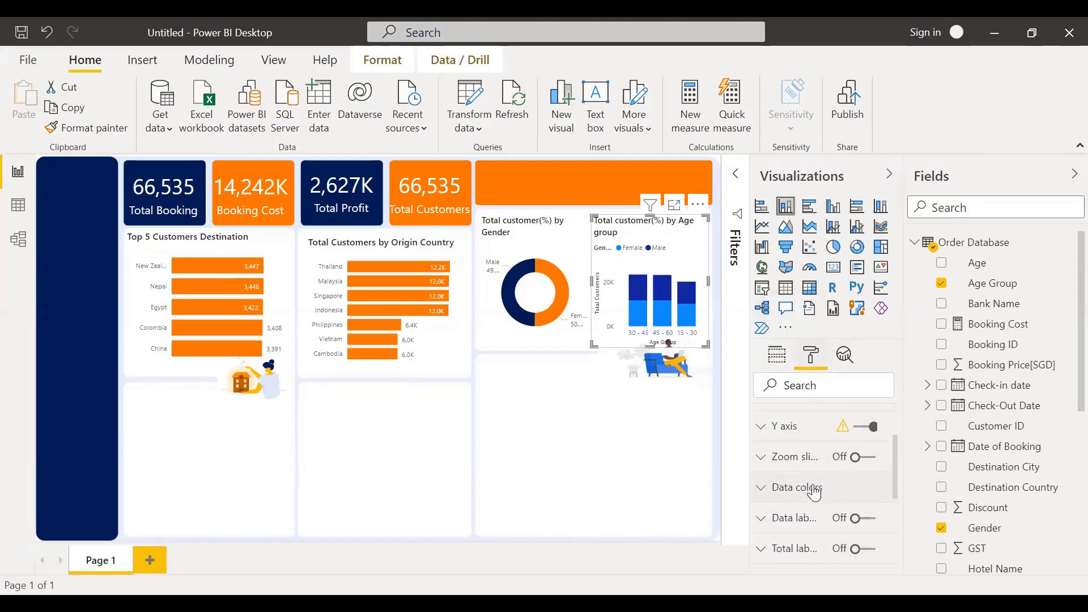
pyautogui.click(811, 489)
pyautogui.scroll(-2, 812, 506)
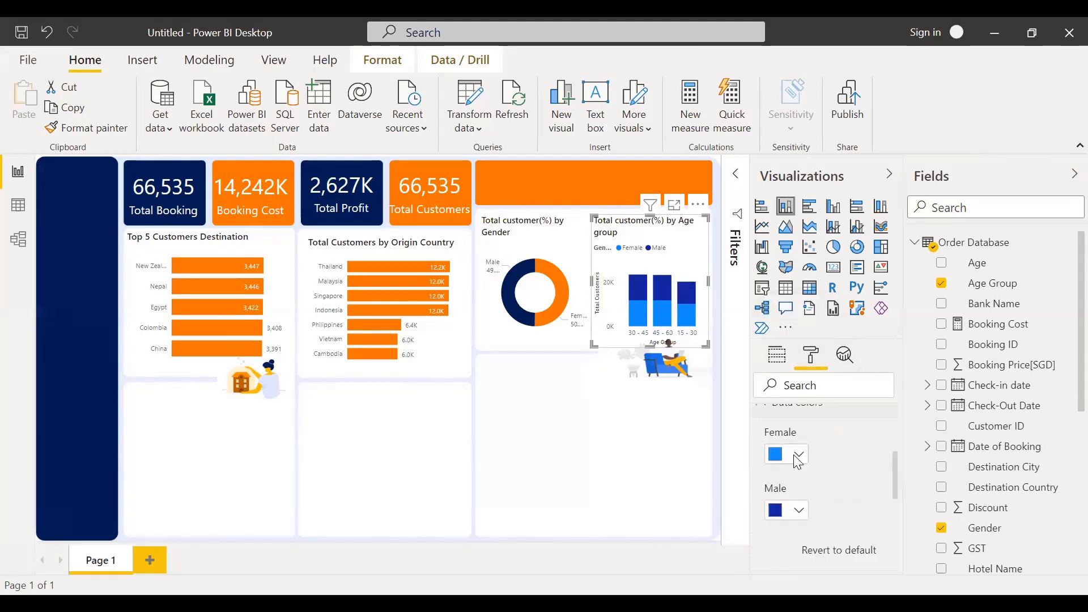
pyautogui.click(796, 455)
pyautogui.click(841, 375)
pyautogui.click(798, 512)
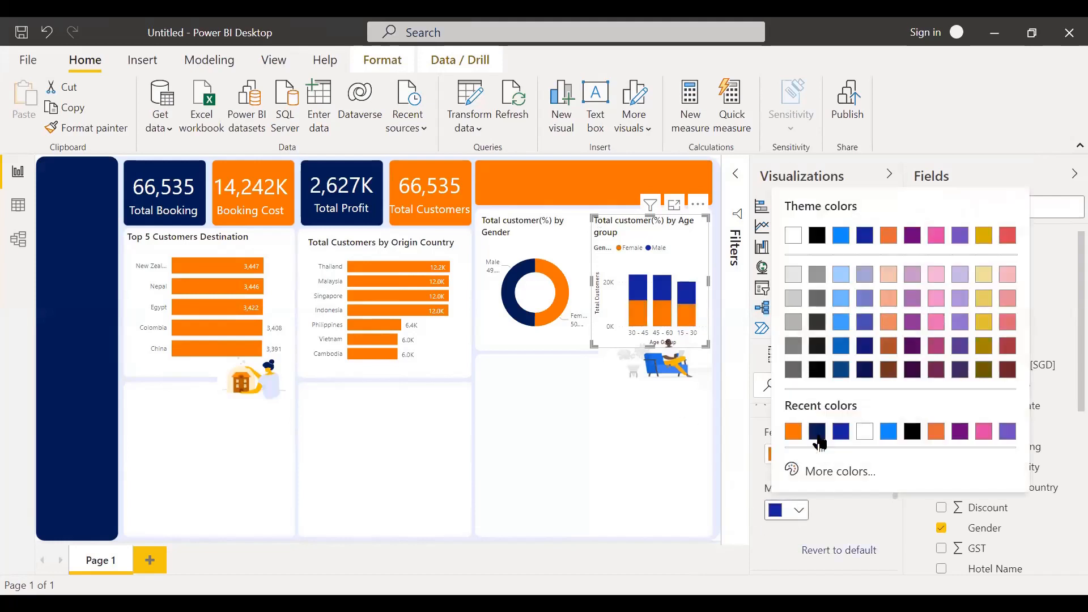
pyautogui.click(817, 434)
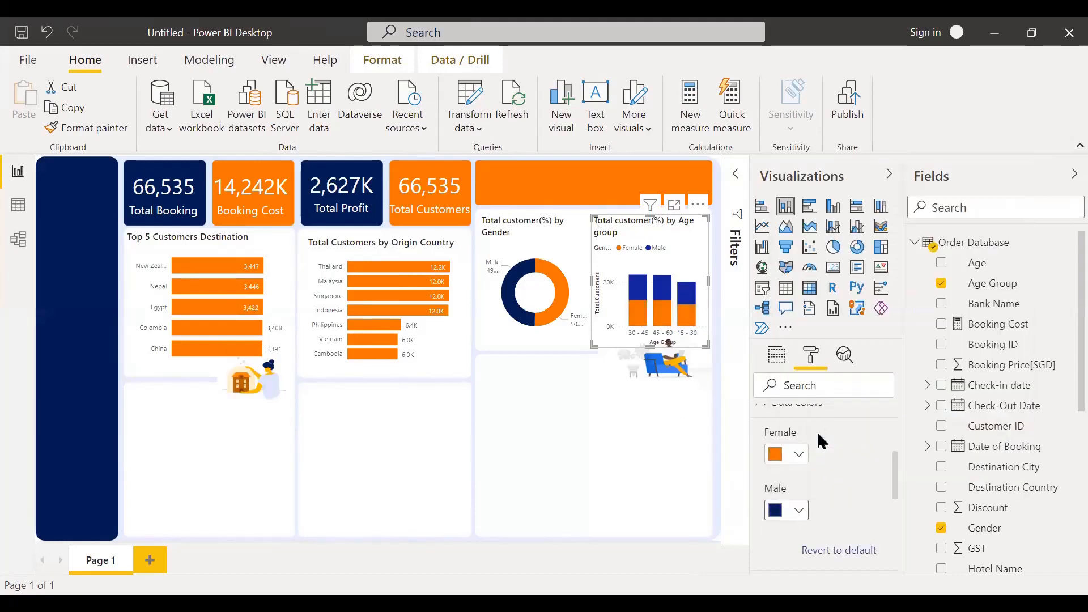
pyautogui.click(560, 454)
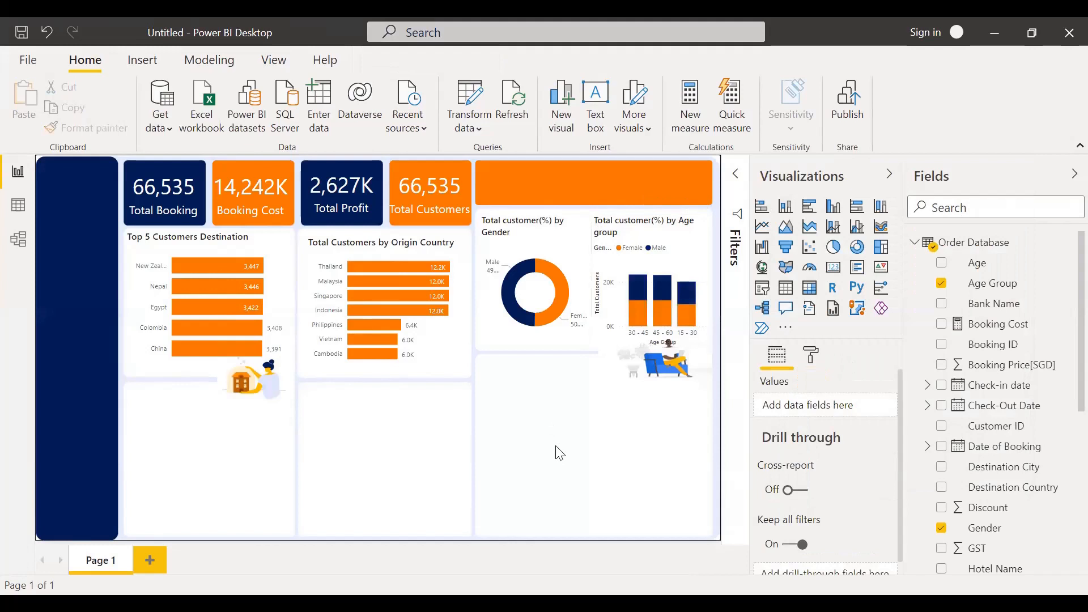
# Step: Slightly reduce the age group chart's height from its lower edge and turn off its Y-axis title
pyautogui.click(672, 269)
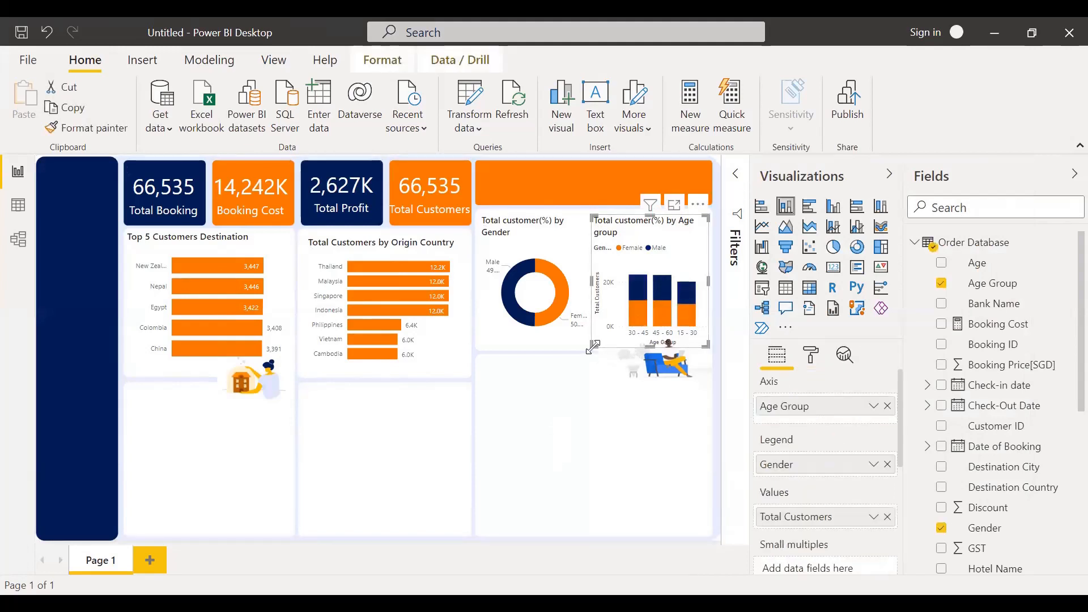
pyautogui.moveTo(596, 343); pyautogui.dragTo(600, 346)
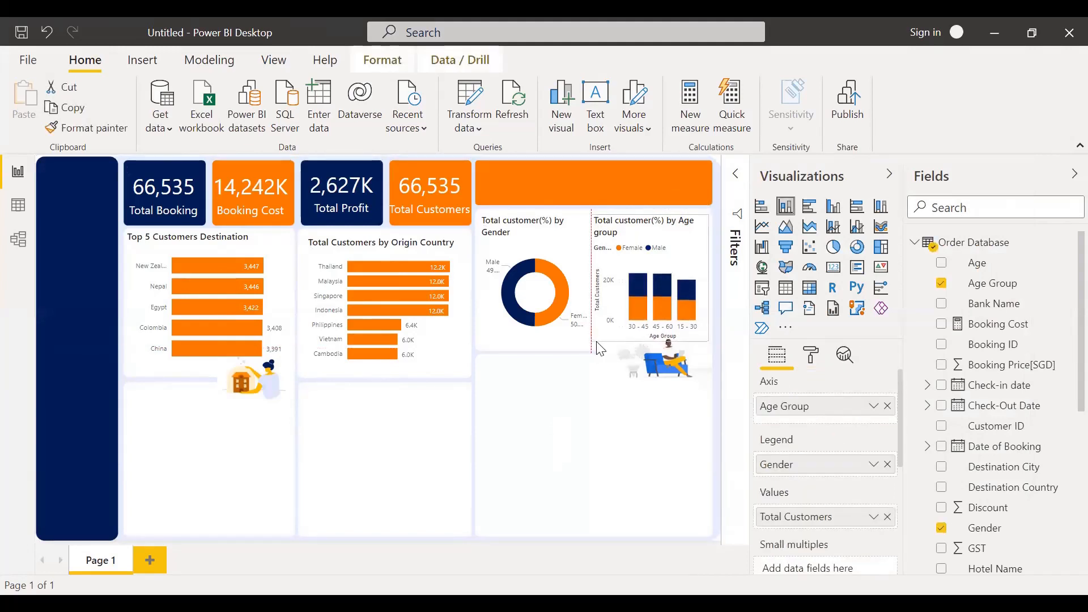
pyautogui.click(810, 361)
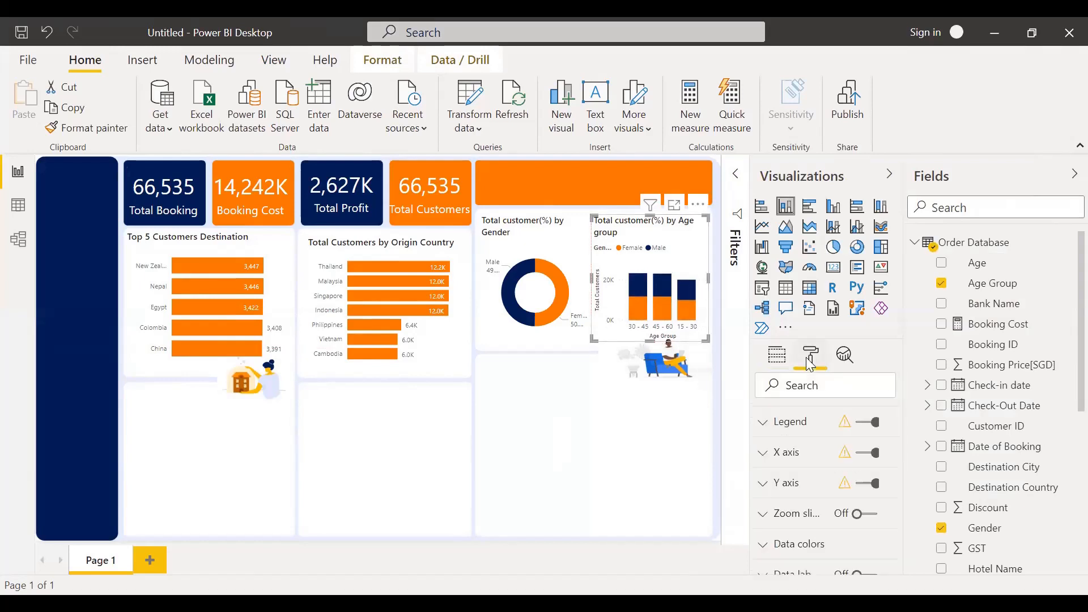
pyautogui.click(792, 513)
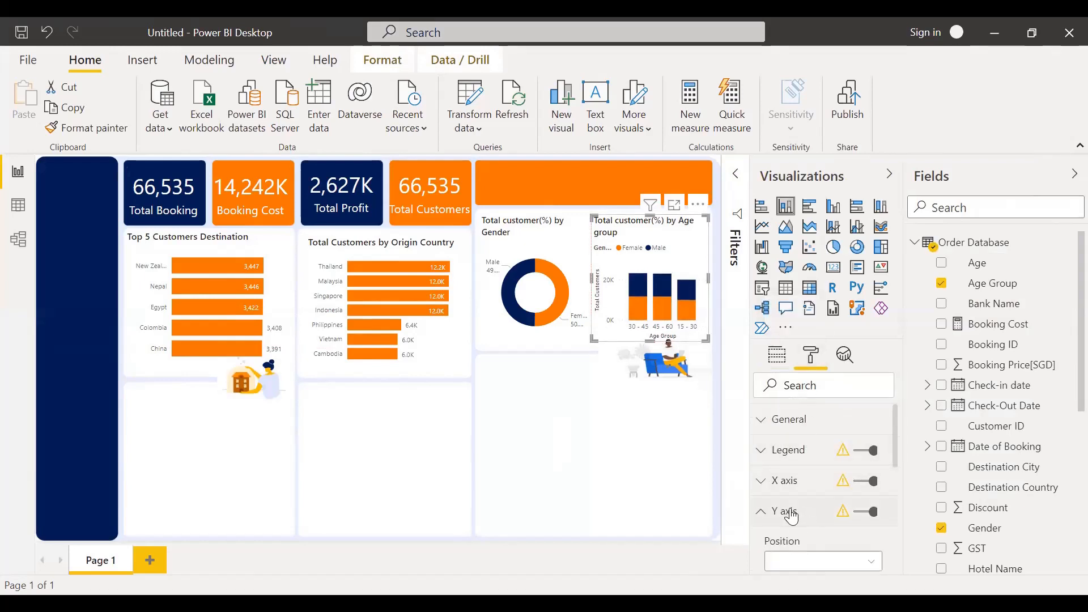
pyautogui.scroll(-5, 805, 513)
pyautogui.scroll(-5, 807, 519)
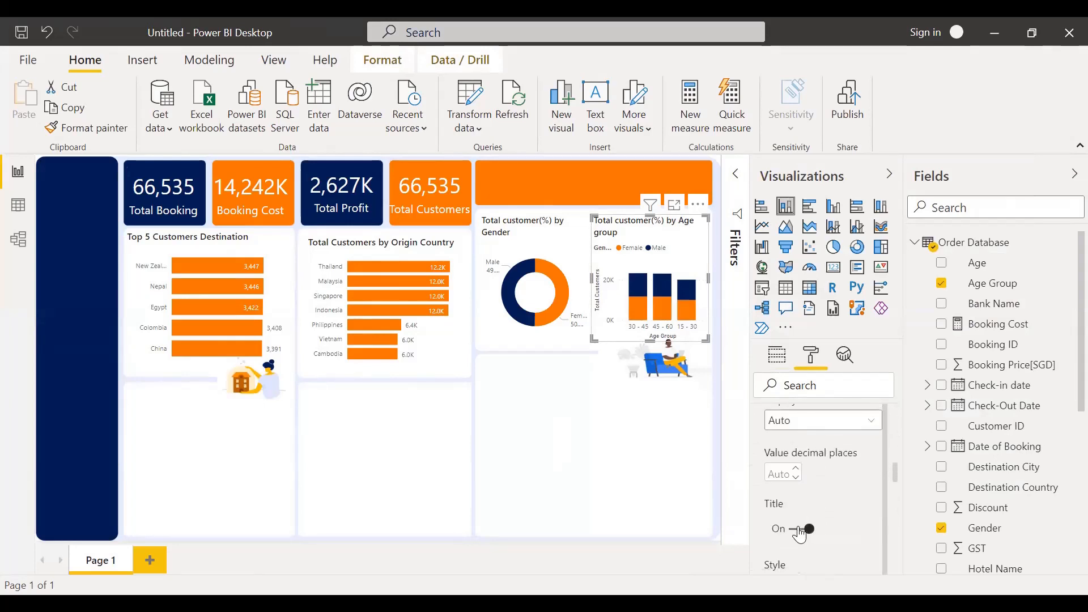
pyautogui.click(807, 528)
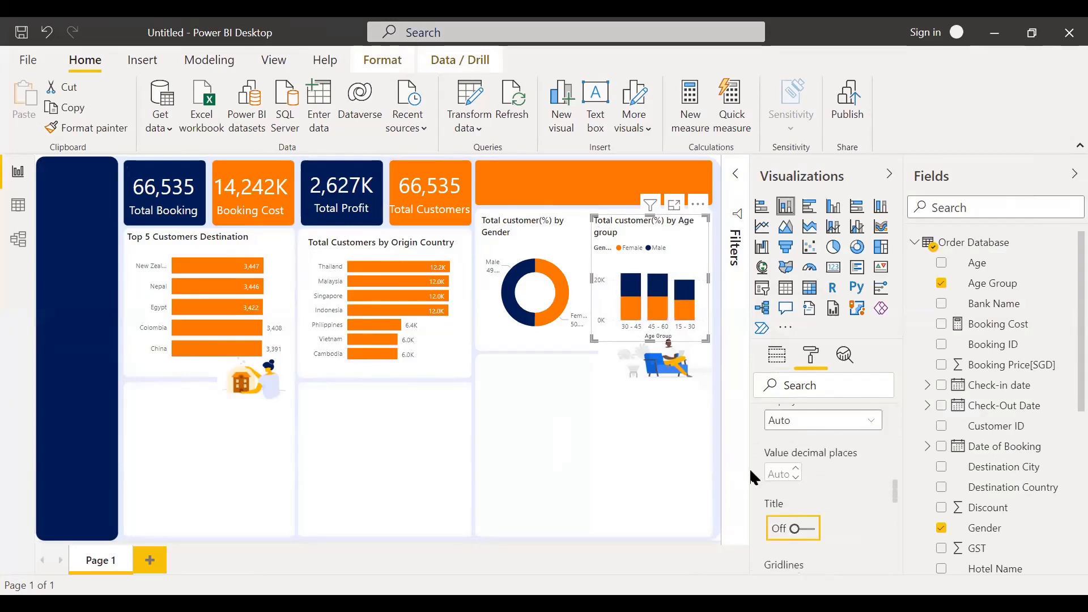
# Step: Turn off the X-axis title of the age group chart and deselect the chart
pyautogui.scroll(8, 797, 487)
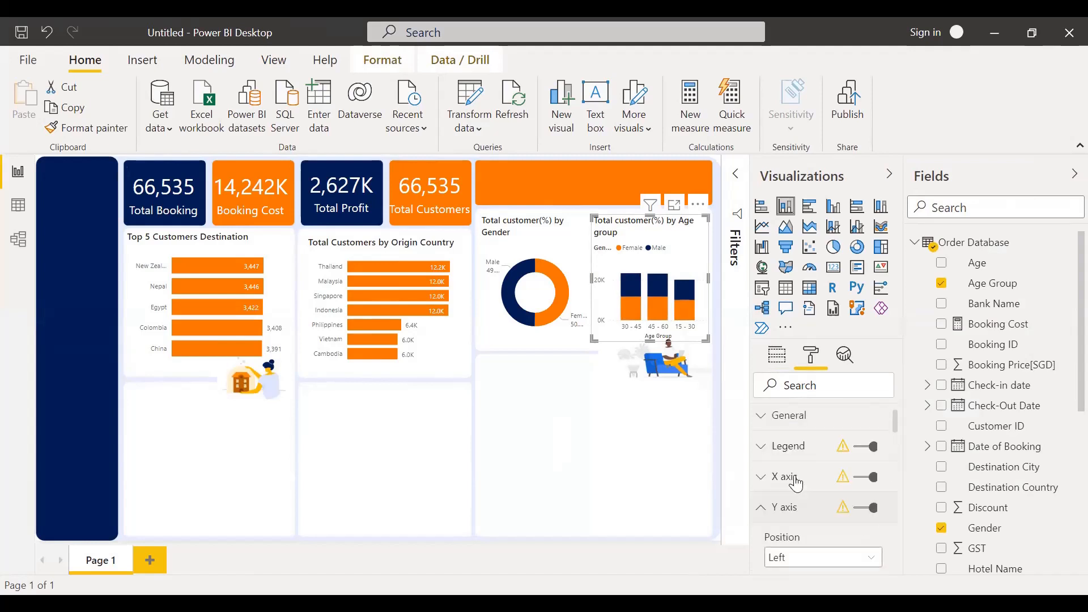
pyautogui.click(779, 492)
pyautogui.scroll(-5, 799, 509)
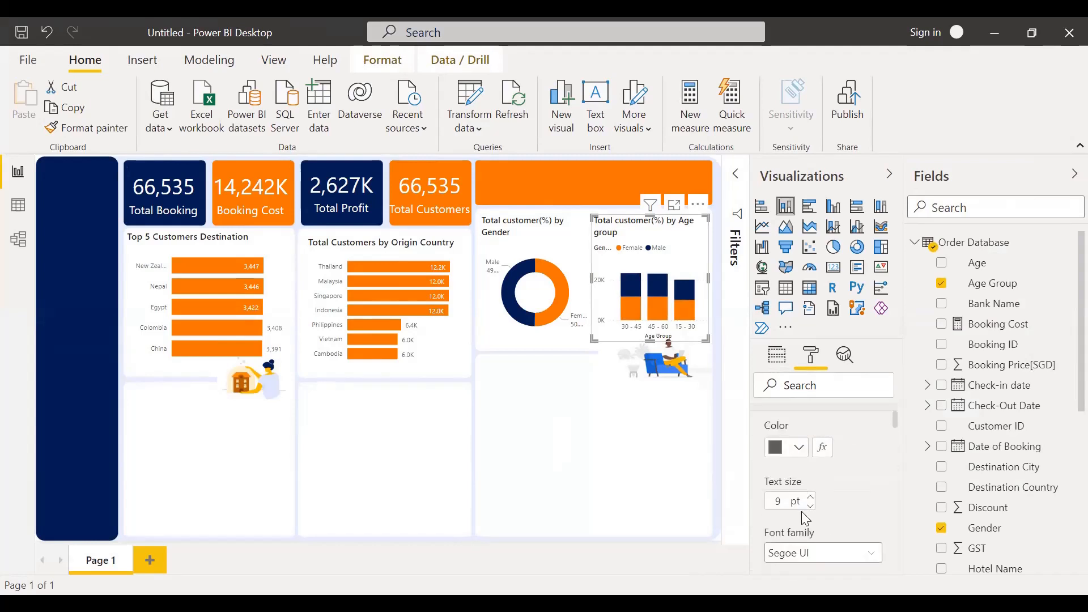
pyautogui.scroll(-3, 805, 520)
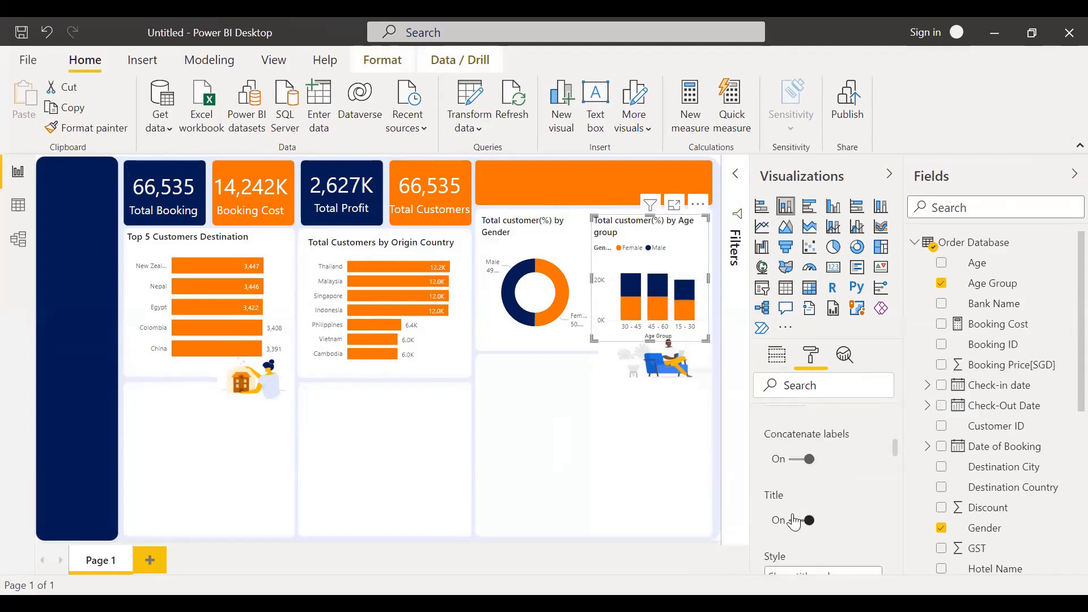
pyautogui.click(795, 521)
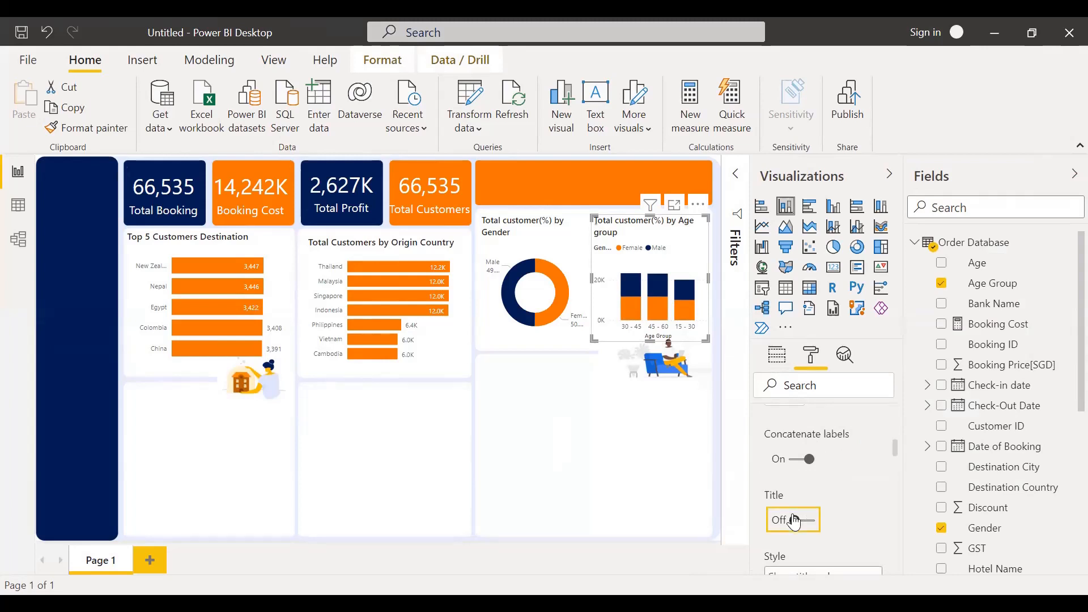
pyautogui.click(614, 427)
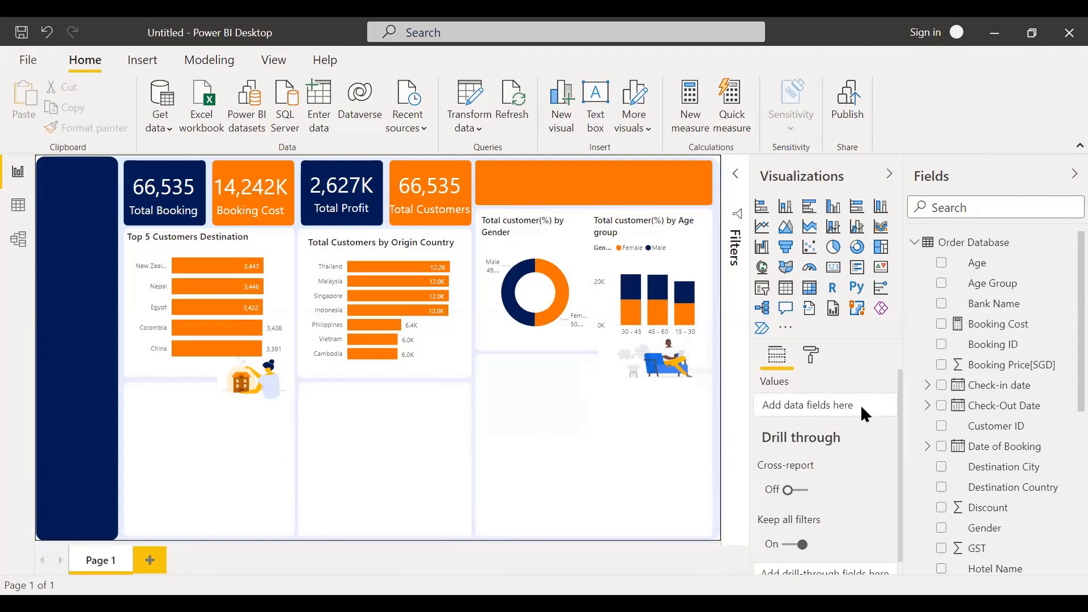
# Step: Create a new visual on the report page from the Date of Booking field
pyautogui.scroll(-5, 973, 402)
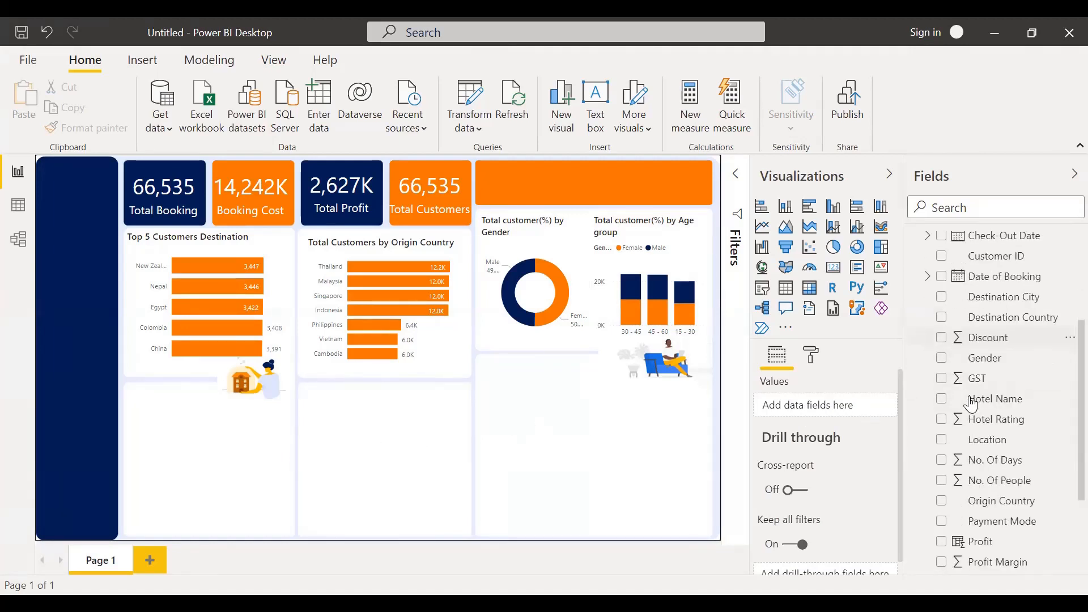
pyautogui.scroll(5, 969, 397)
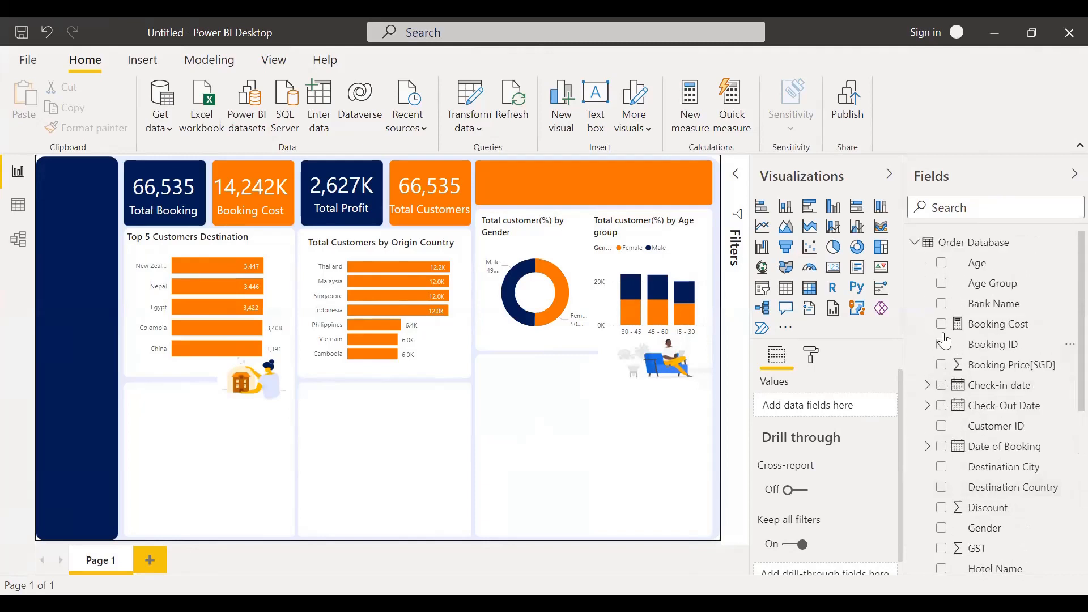
pyautogui.scroll(-3, 945, 341)
pyautogui.scroll(3, 947, 360)
pyautogui.scroll(-3, 947, 387)
pyautogui.click(942, 363)
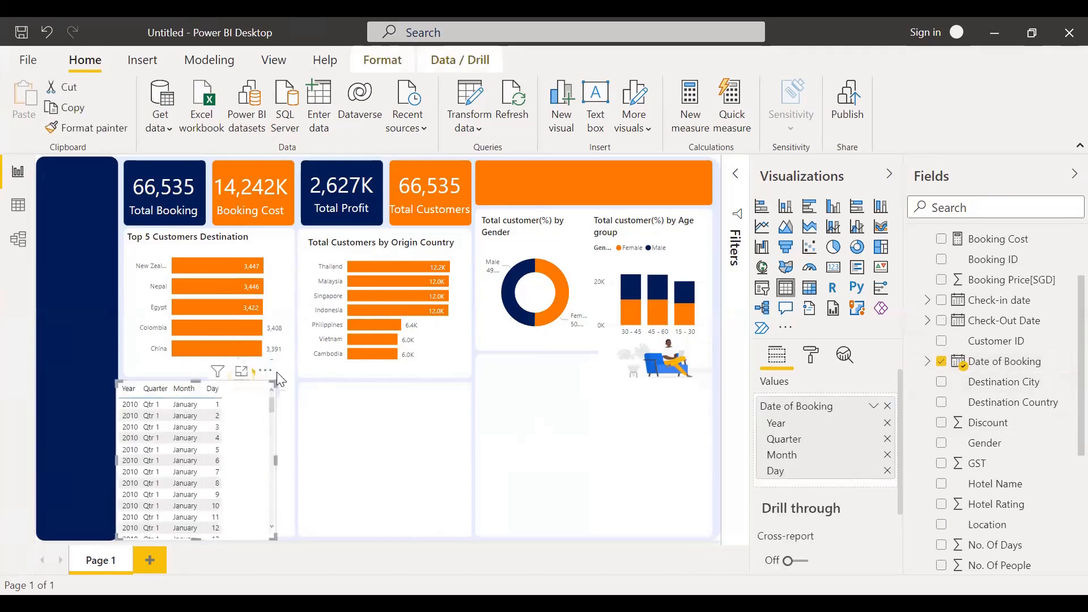
# Step: Add the Total Booking measure to the Date of Booking table and convert it to a line chart
pyautogui.scroll(-3, 983, 422)
pyautogui.scroll(4, 991, 453)
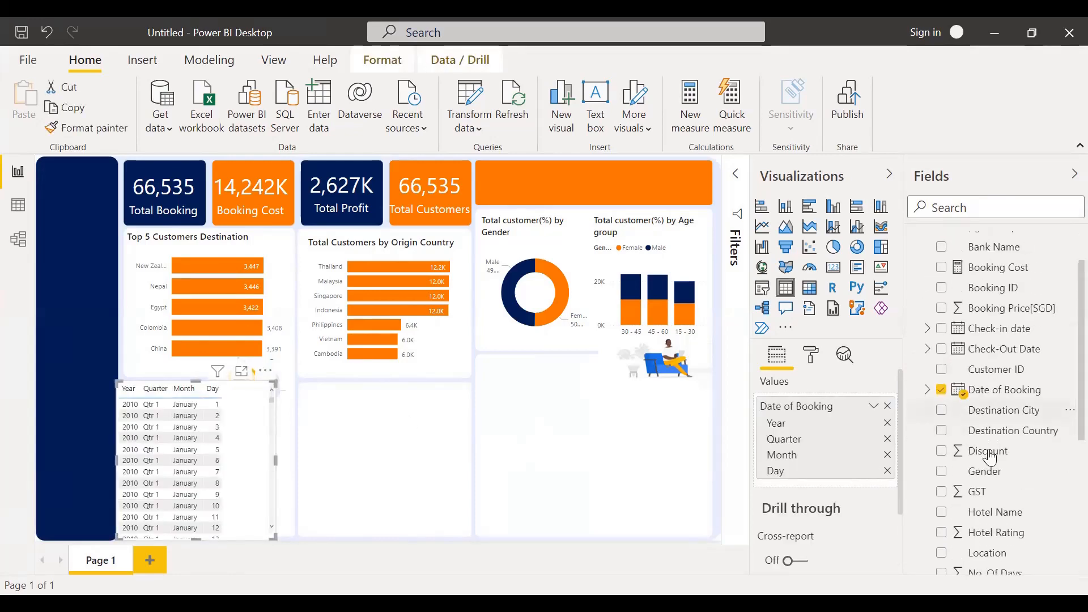
pyautogui.scroll(-5, 990, 458)
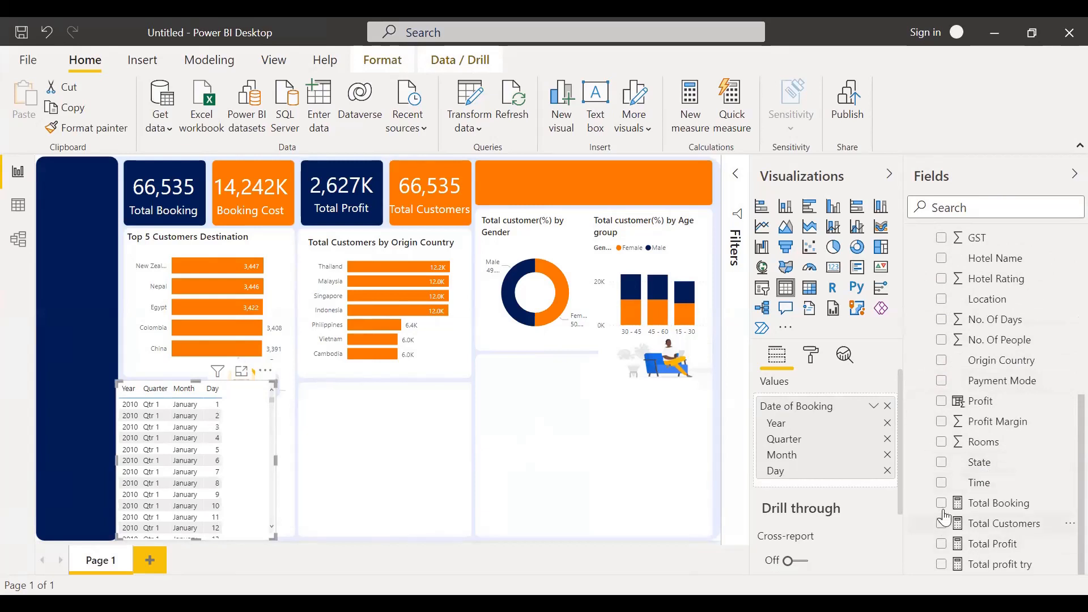
pyautogui.click(944, 507)
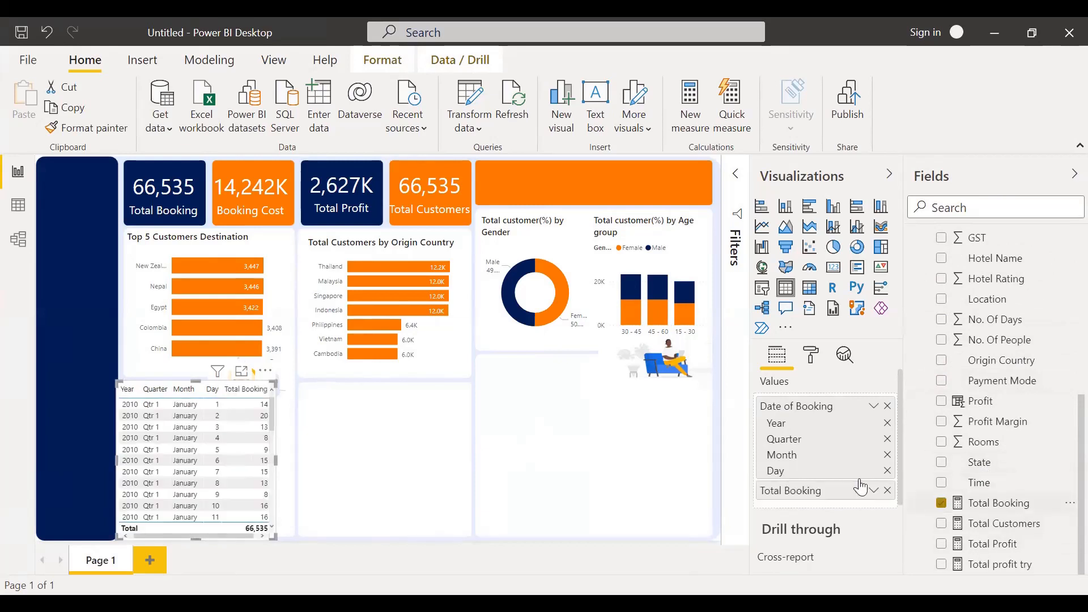
pyautogui.click(766, 232)
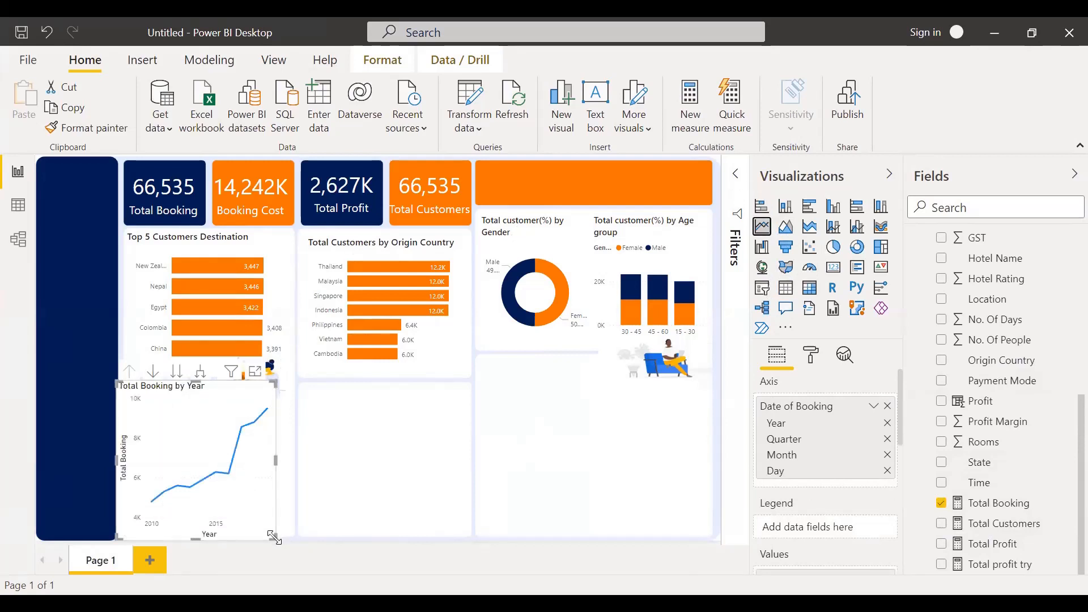
# Step: Resize and position the Total Booking by Year line chart to fit the empty card below the Top 5 Customers Destination chart
pyautogui.moveTo(273, 538); pyautogui.dragTo(282, 531)
pyautogui.click(385, 485)
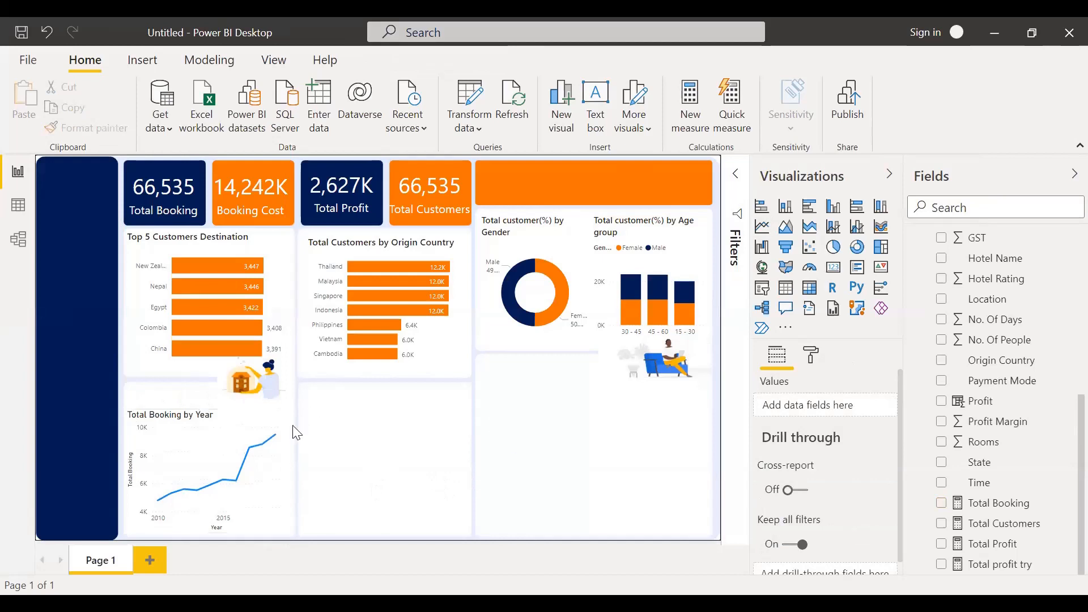
pyautogui.click(151, 422)
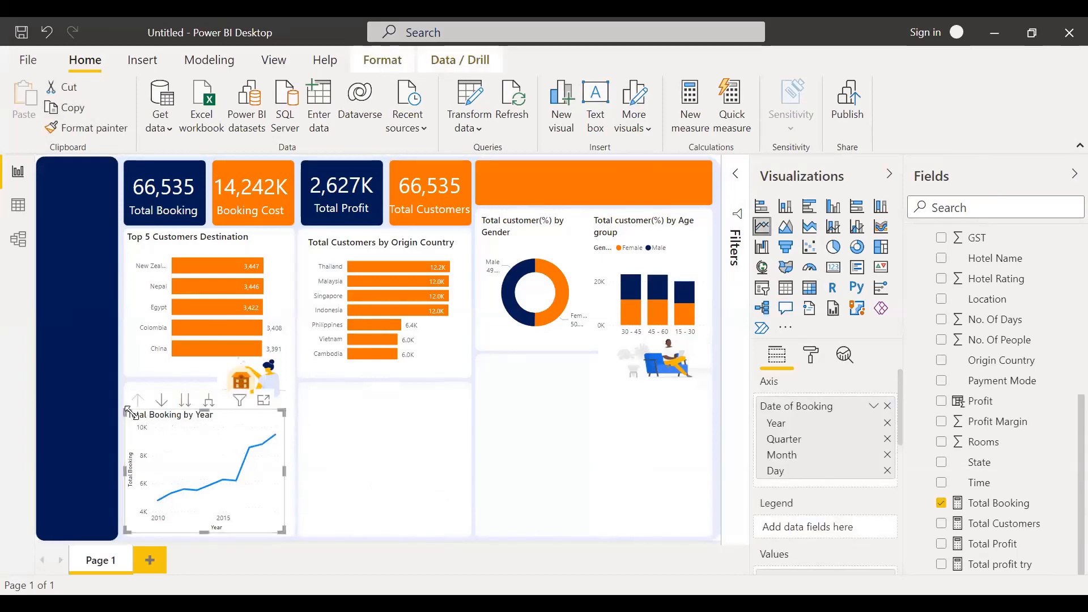
pyautogui.moveTo(127, 414); pyautogui.dragTo(132, 415)
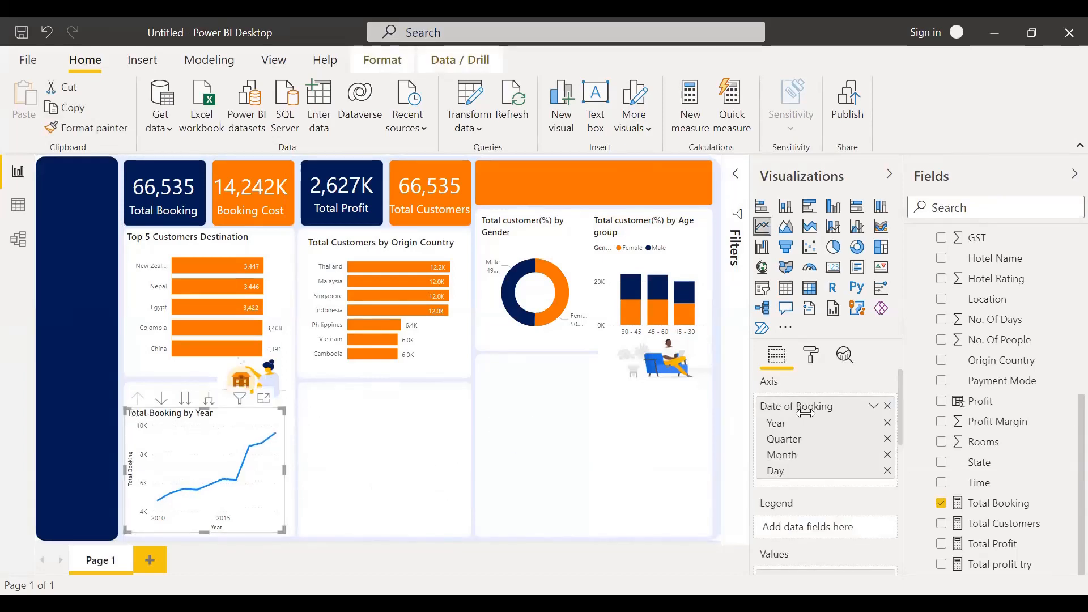
# Step: Set the Total Booking line's data color to the recently used orange and deselect the chart
pyautogui.click(813, 366)
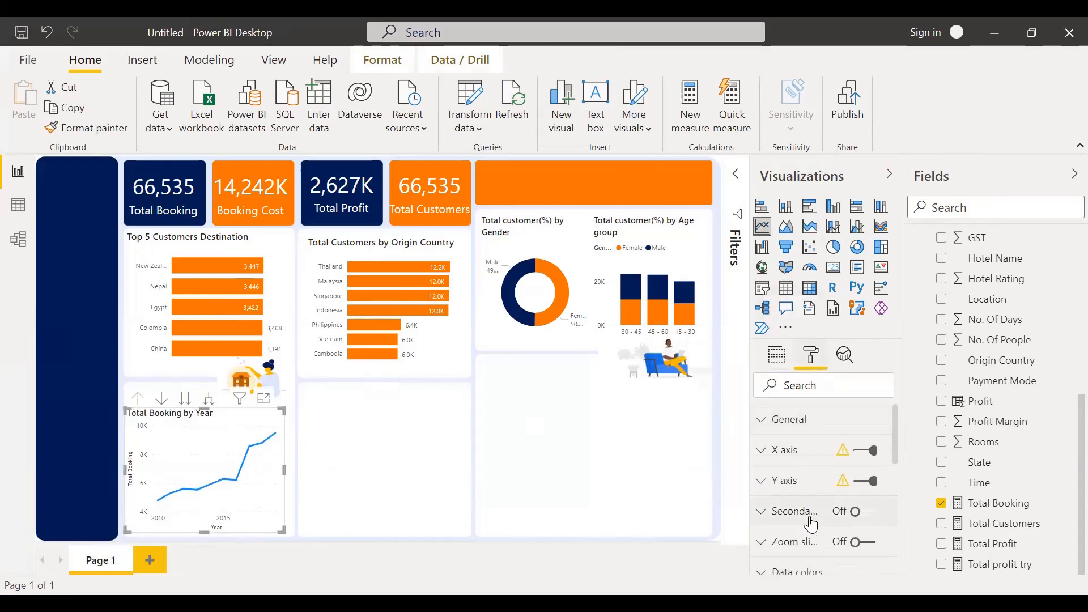
pyautogui.scroll(-3, 804, 526)
pyautogui.scroll(-2, 803, 528)
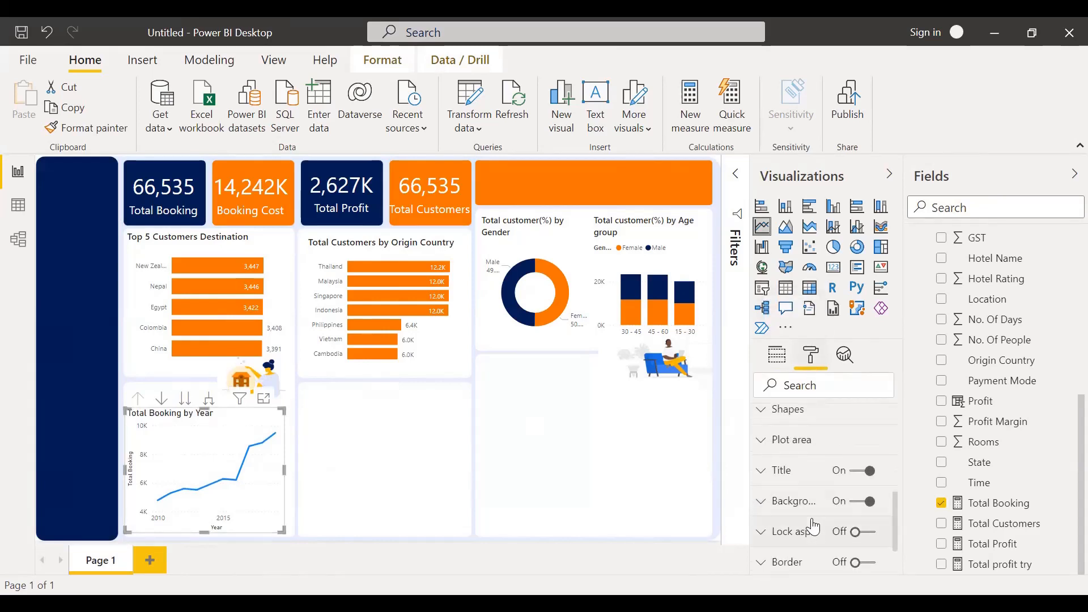
pyautogui.scroll(5, 807, 535)
pyautogui.scroll(-2, 805, 527)
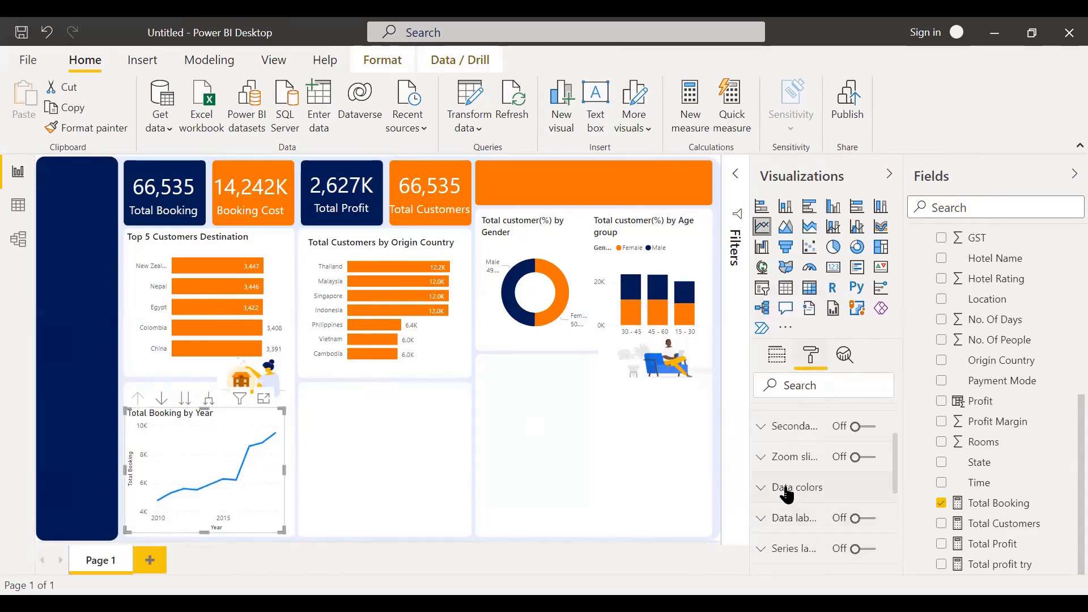
pyautogui.click(785, 490)
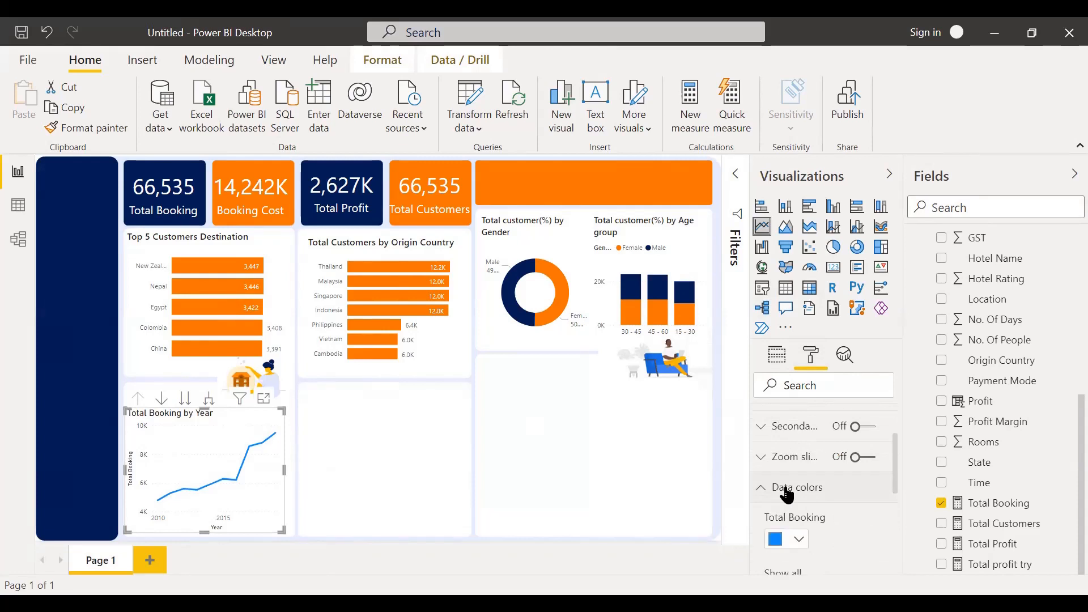
pyautogui.click(800, 540)
pyautogui.click(817, 461)
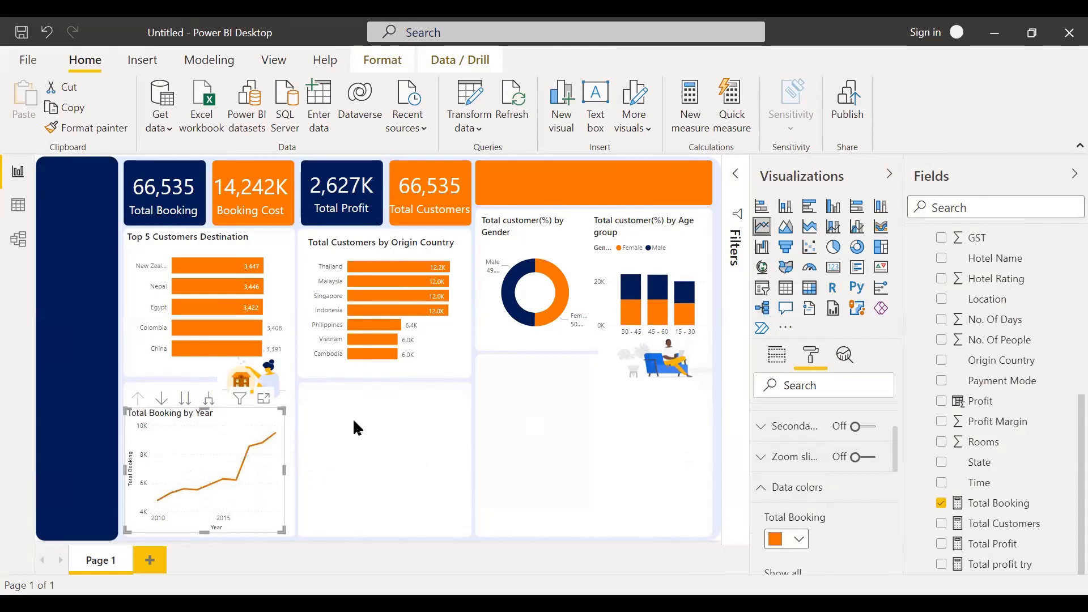
pyautogui.click(205, 517)
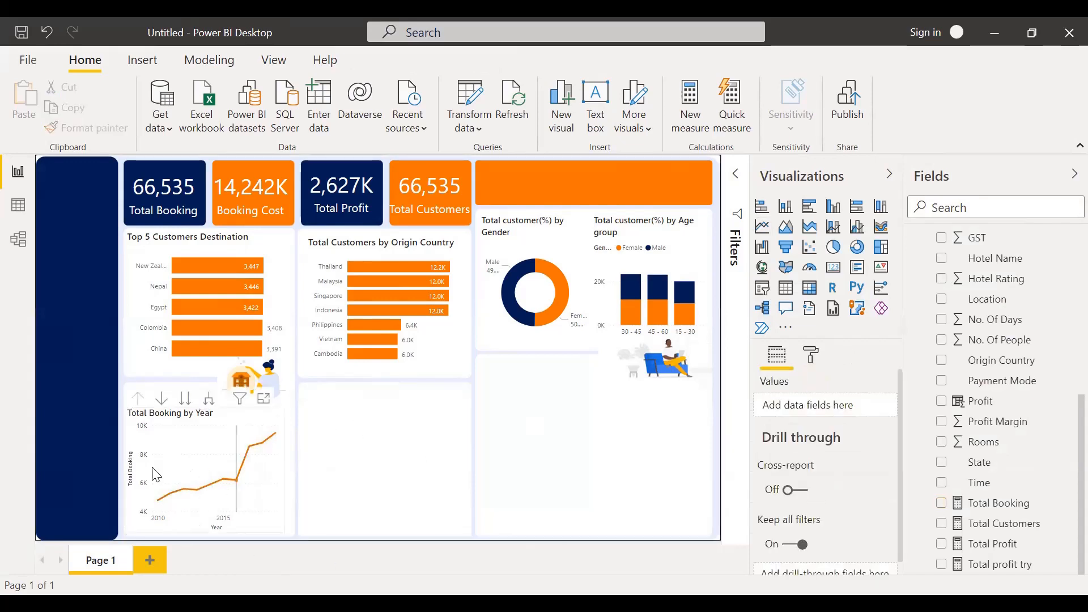
# Step: Add a trend line to the Total Booking by Year chart and deselect the chart
pyautogui.click(267, 422)
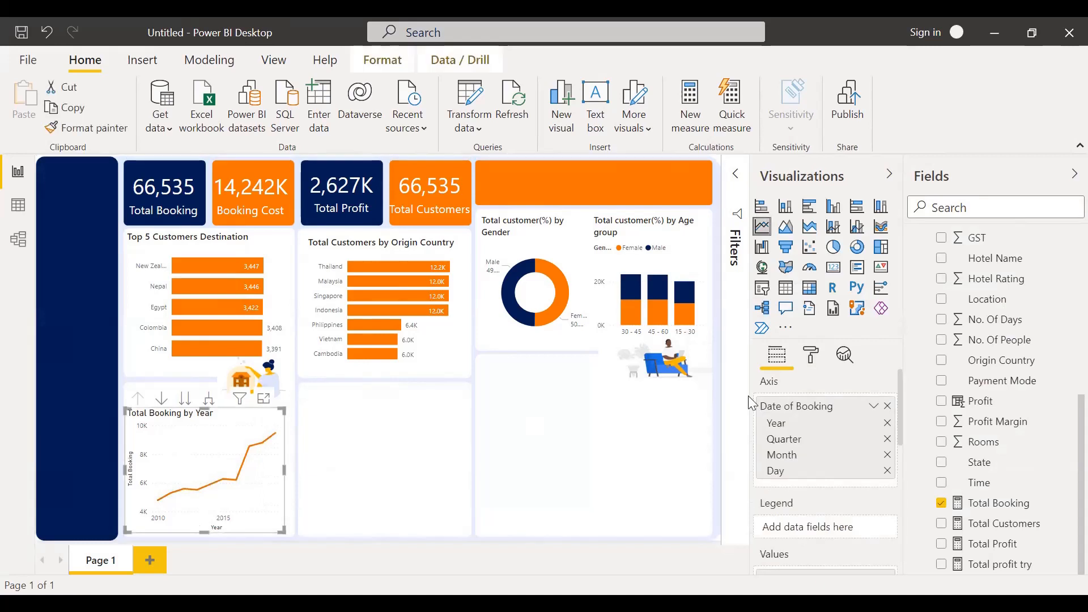
pyautogui.click(854, 357)
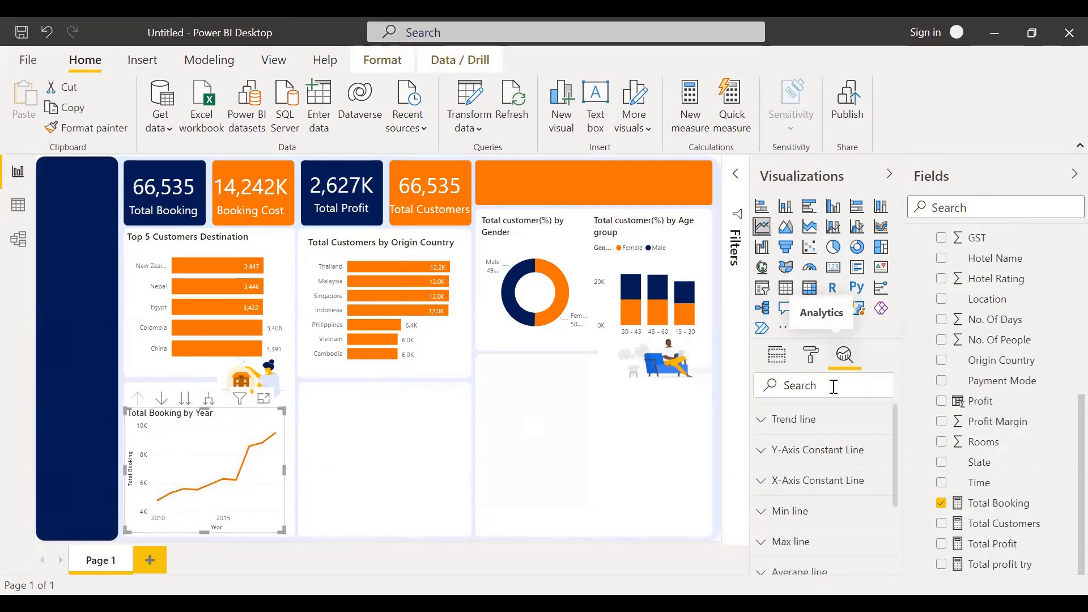
pyautogui.click(782, 428)
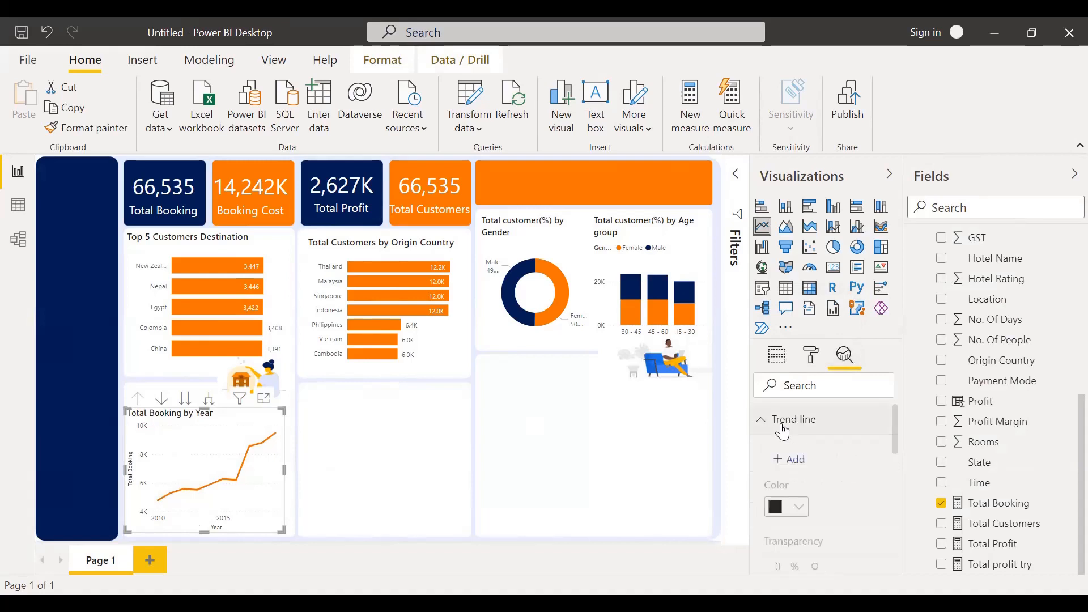
pyautogui.click(794, 460)
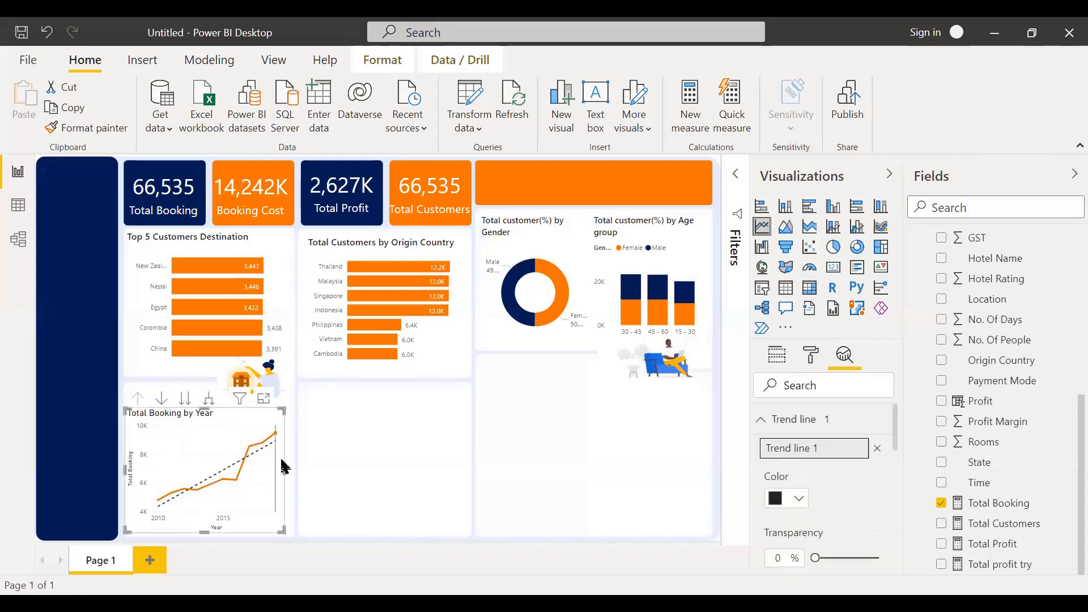
pyautogui.click(444, 459)
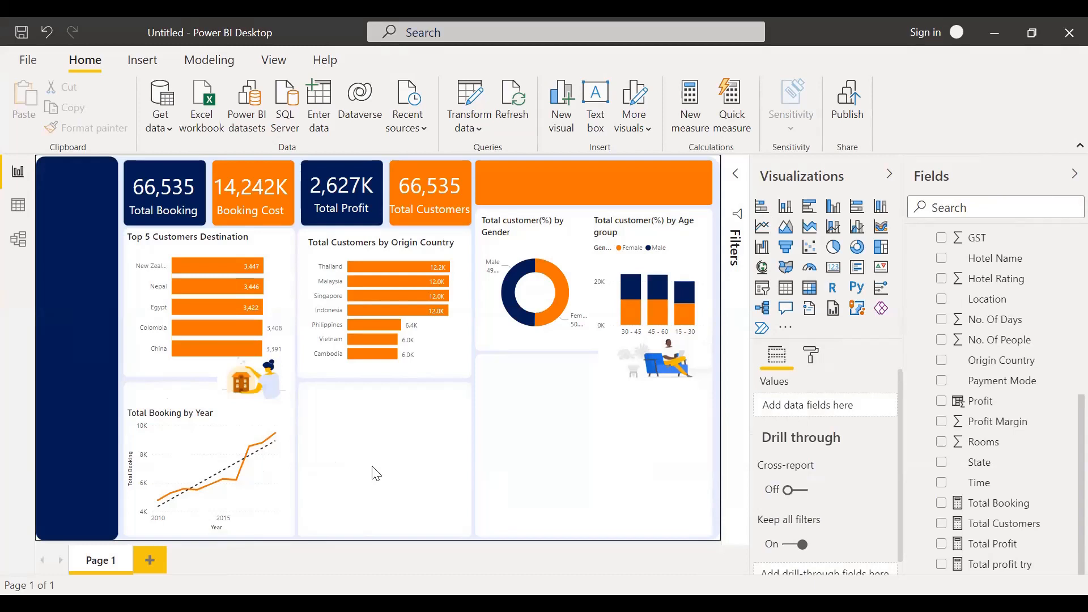
# Step: Create a line chart of Total Profit by Date of Booking and fit it into the card beside the Total Booking by Year chart
pyautogui.scroll(5, 1048, 404)
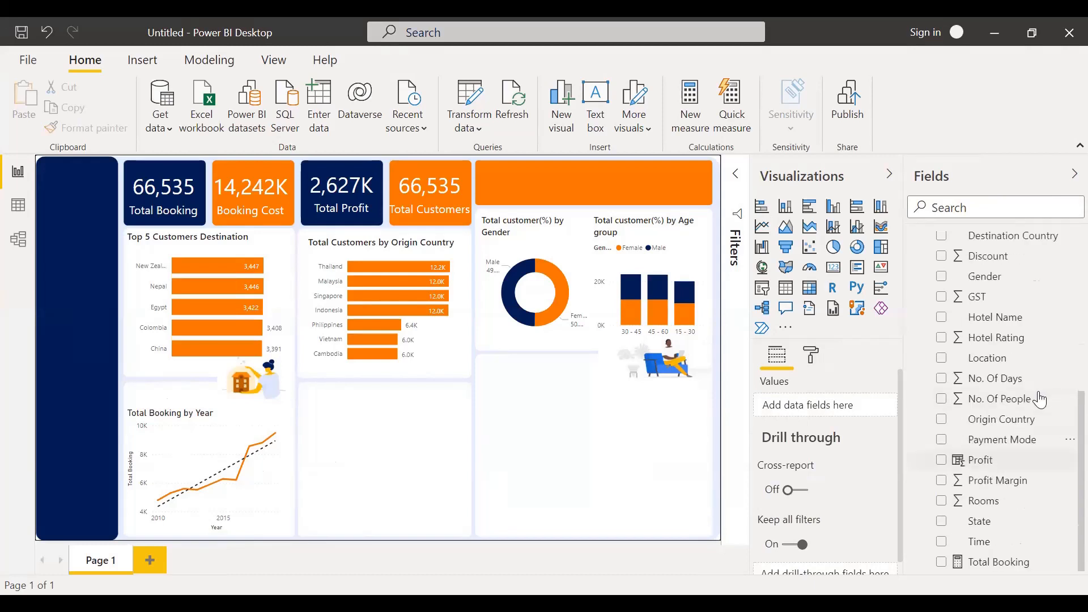
pyautogui.scroll(2, 978, 408)
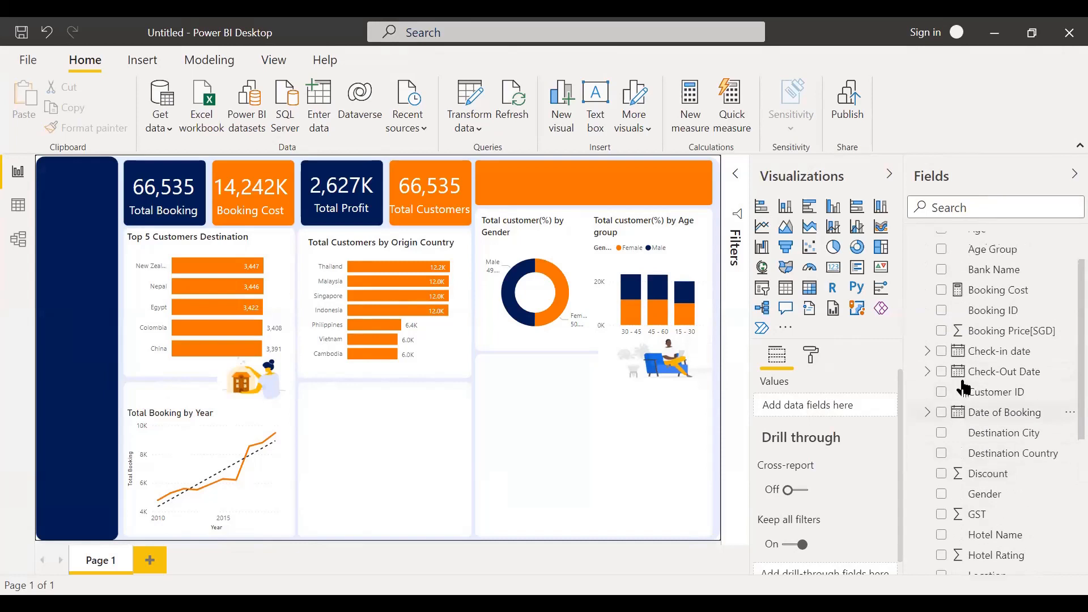
pyautogui.click(943, 448)
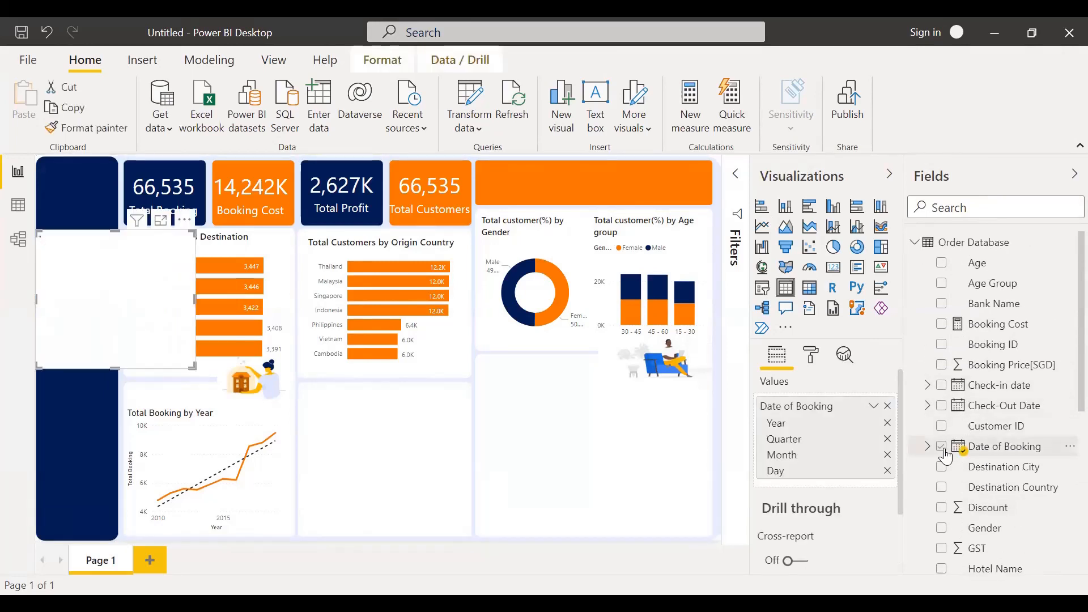
pyautogui.scroll(-6, 958, 453)
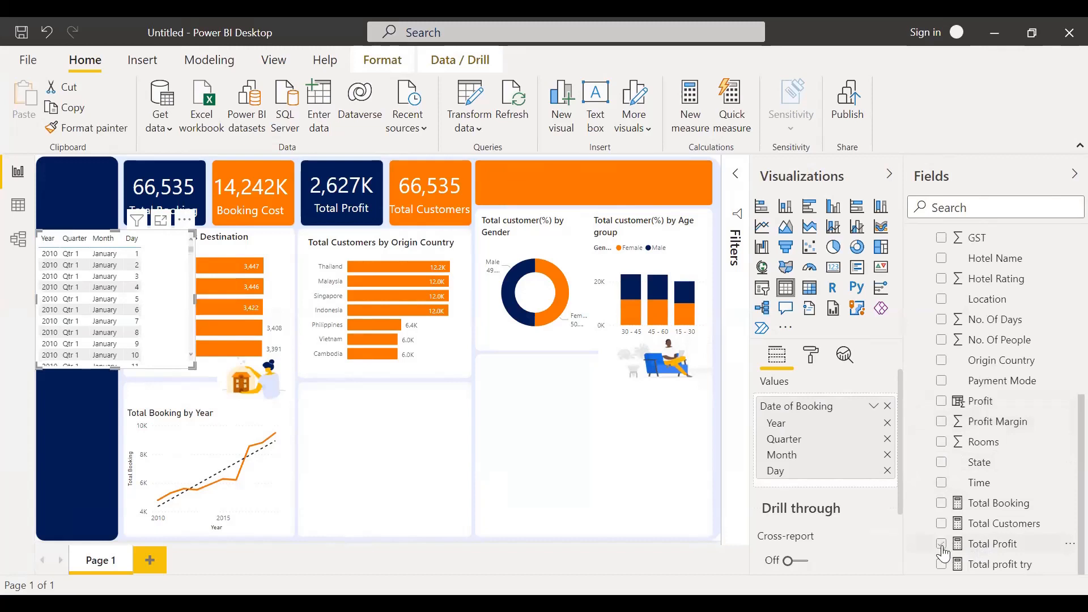
pyautogui.click(941, 545)
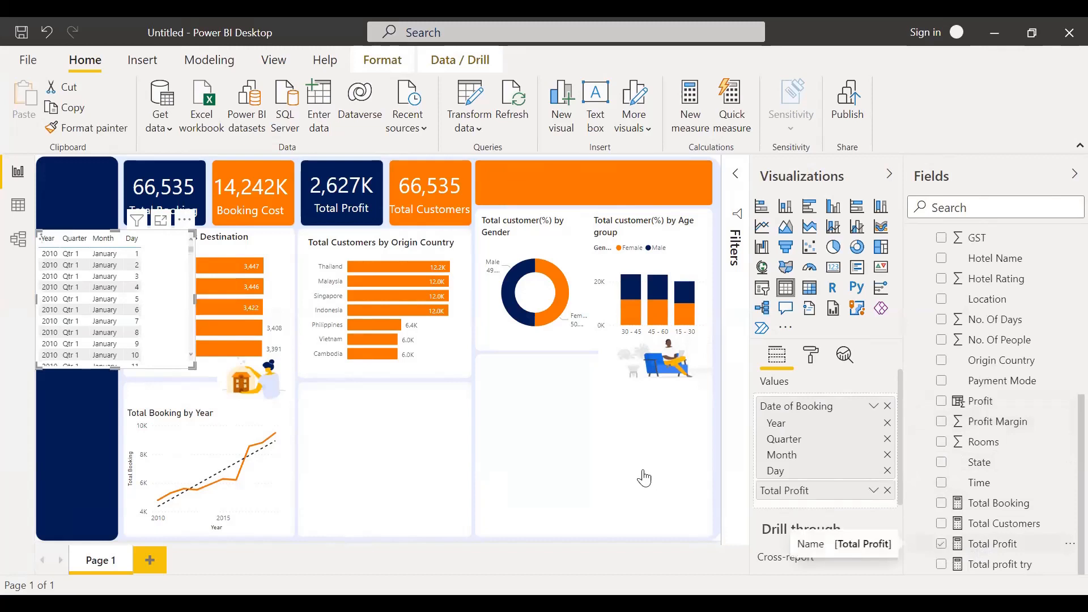
pyautogui.click(762, 229)
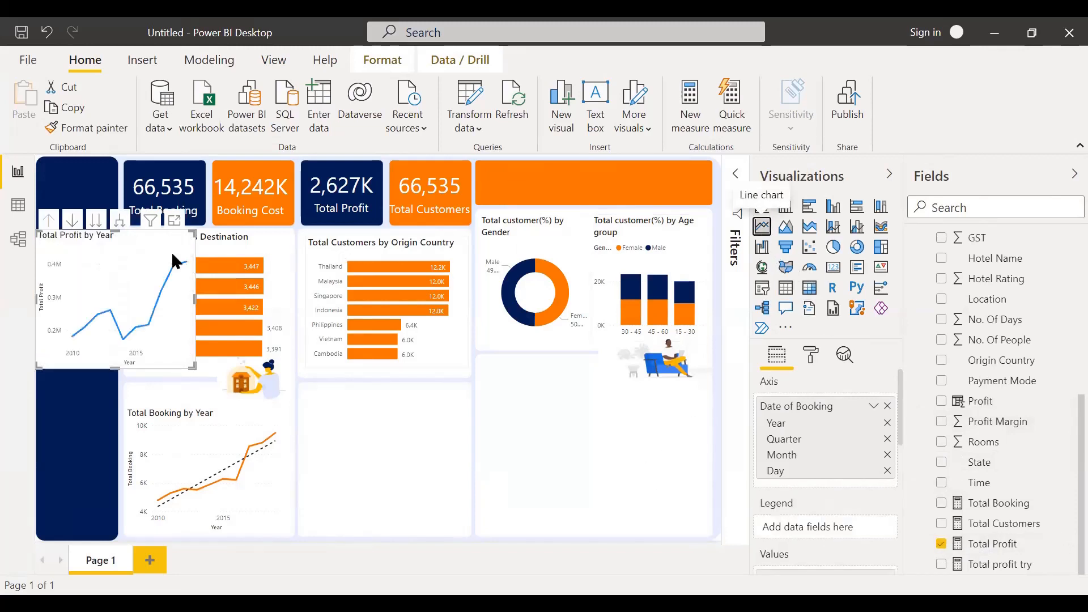
pyautogui.moveTo(172, 260); pyautogui.dragTo(306, 427)
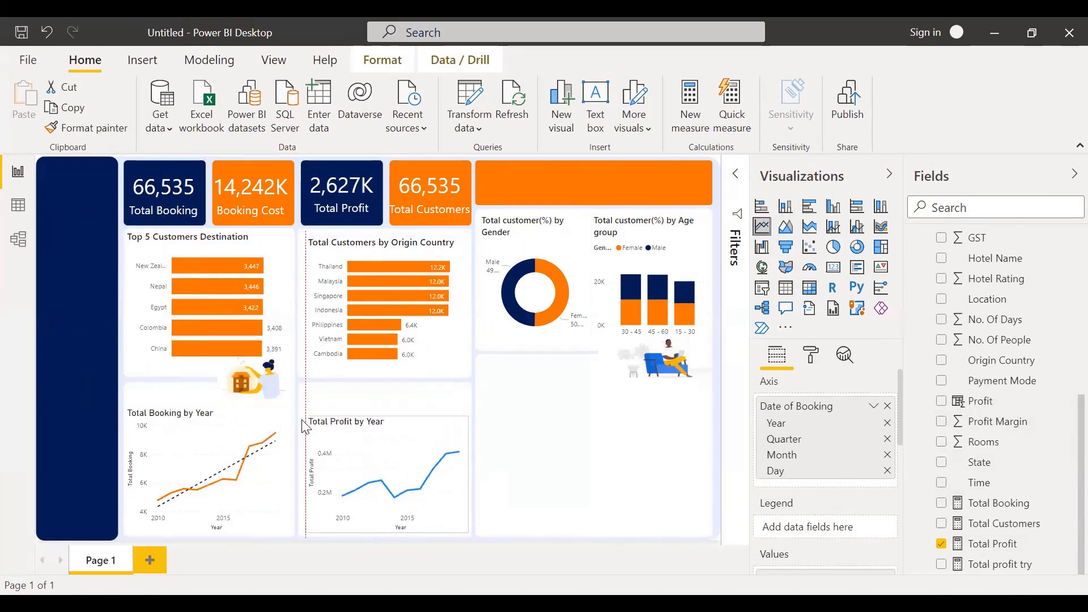
# Step: Set the Total Profit line's data color to the recently used orange
pyautogui.click(811, 356)
pyautogui.scroll(-3, 805, 499)
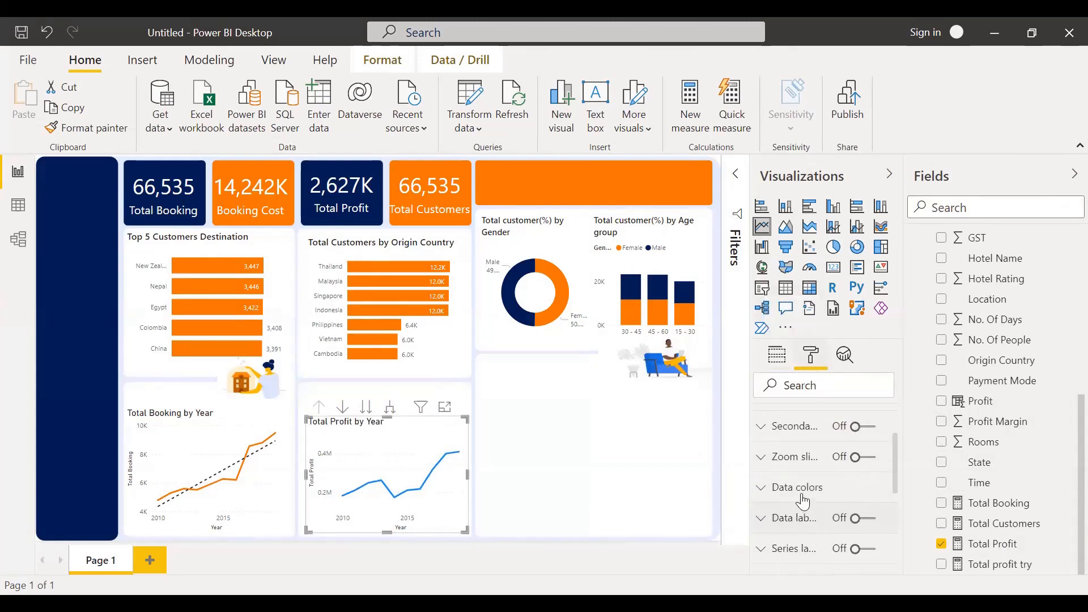
pyautogui.click(799, 487)
pyautogui.click(798, 541)
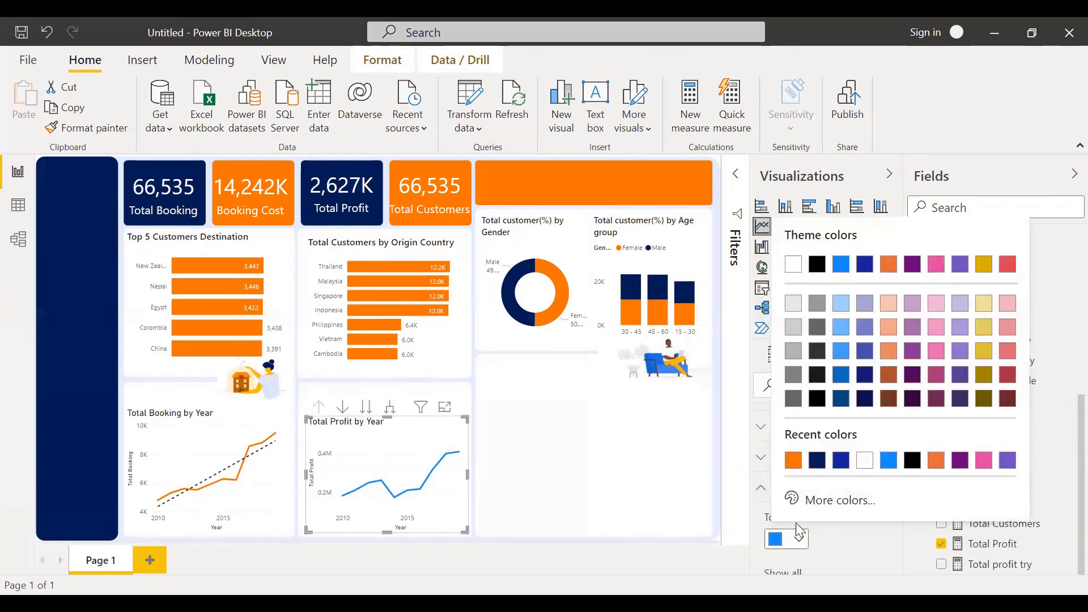
pyautogui.click(793, 461)
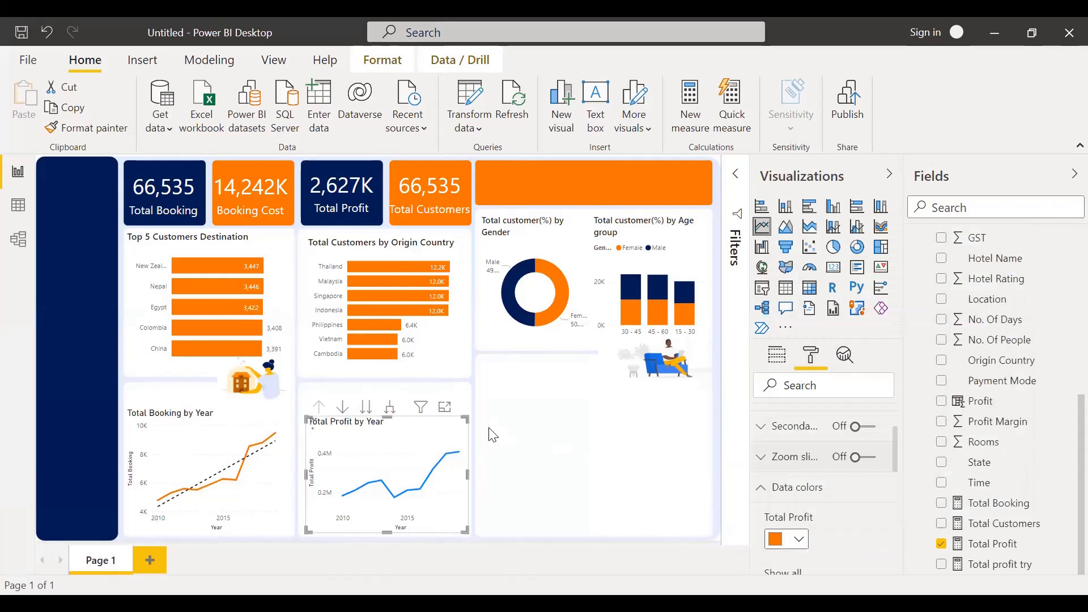
# Step: Add a trend line to the Total Profit by Year chart and deselect the chart
pyautogui.click(847, 362)
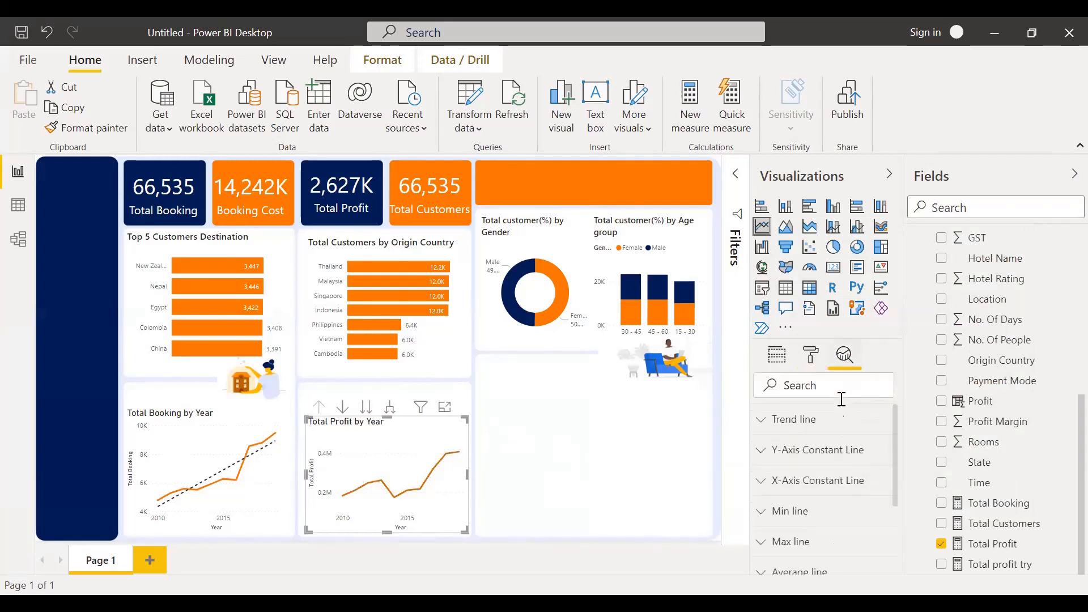
pyautogui.click(820, 431)
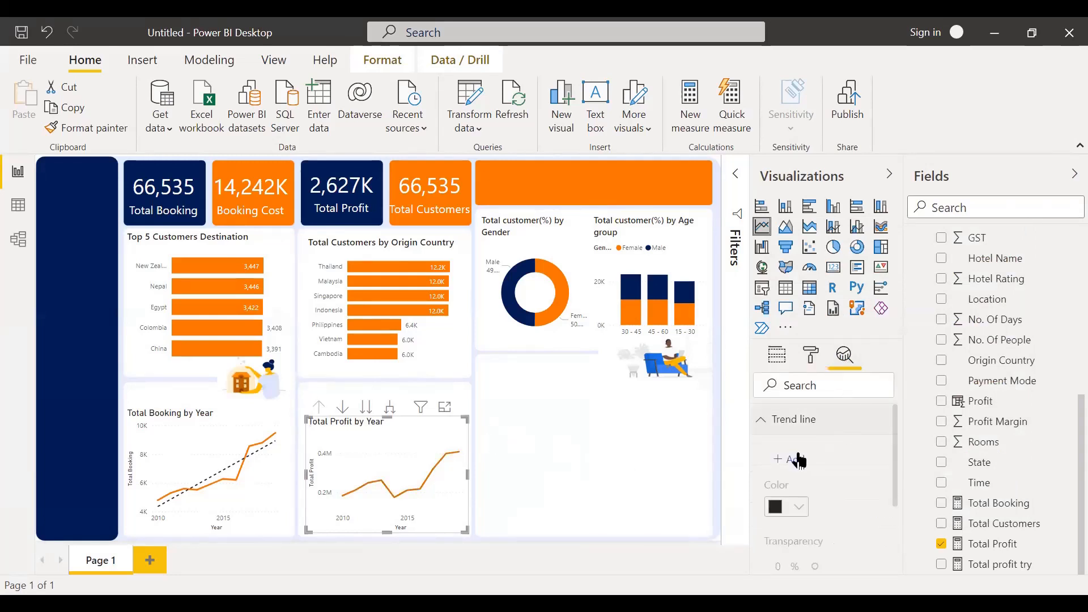
pyautogui.click(789, 459)
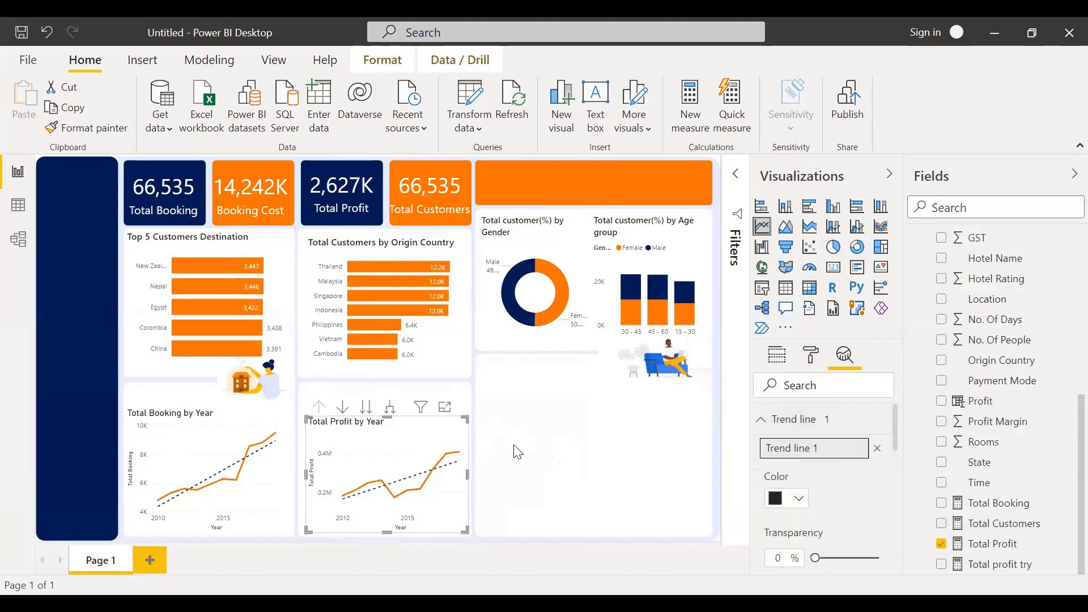
pyautogui.click(650, 487)
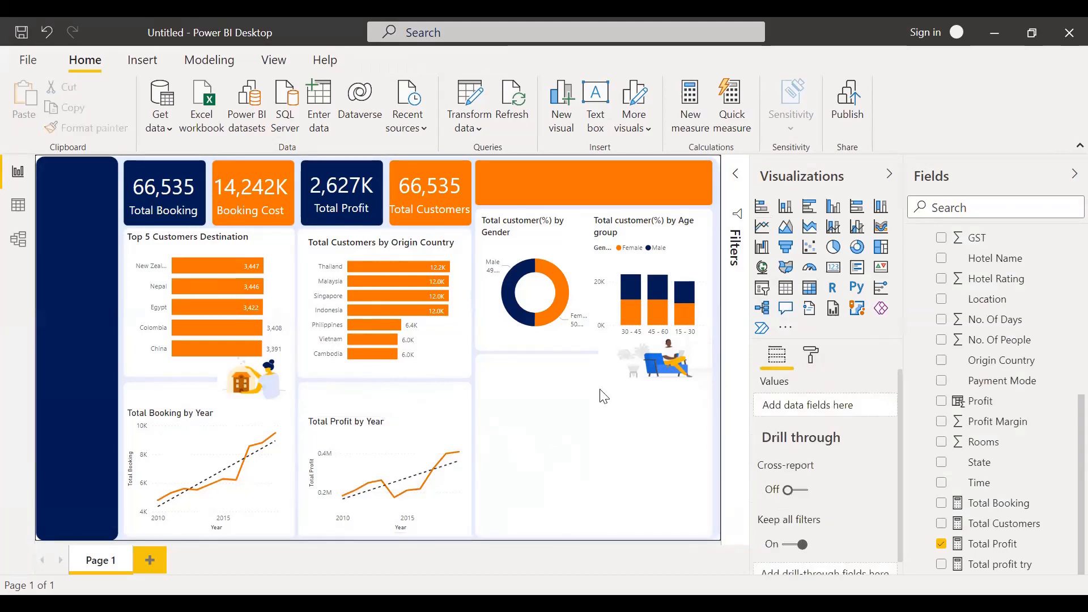
# Step: Set the Total Booking by Year chart's title to 12 pt in Segoe UI Semibold
pyautogui.click(171, 429)
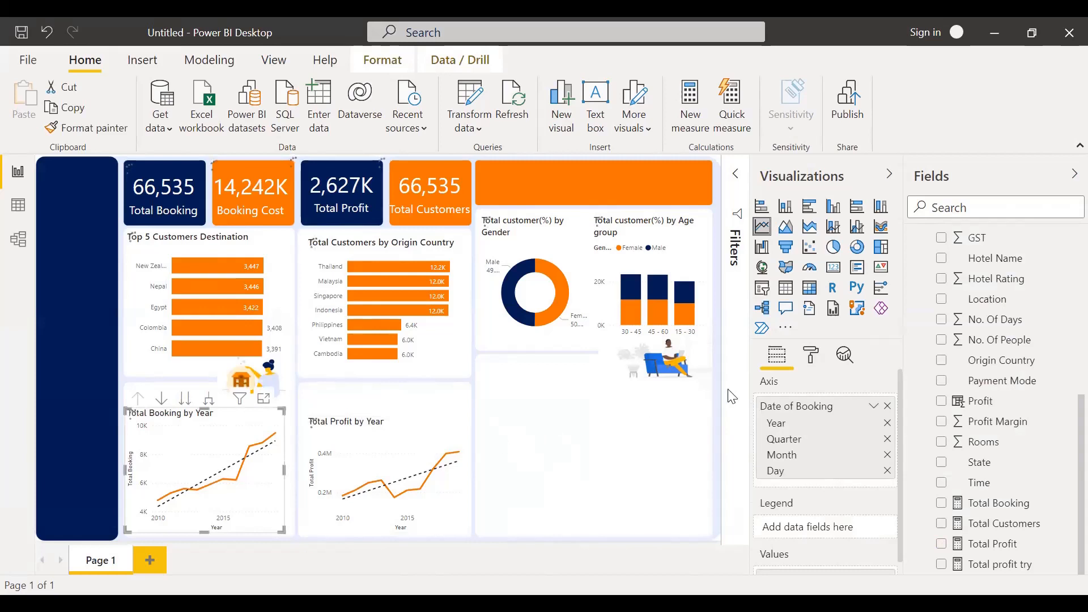
pyautogui.click(808, 363)
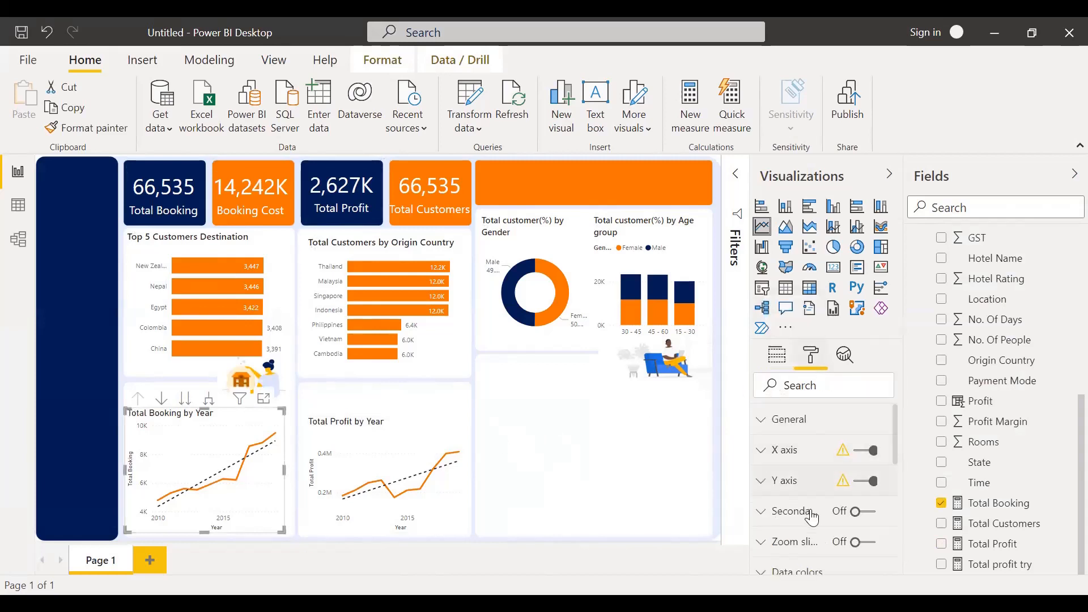
pyautogui.scroll(-3, 808, 519)
pyautogui.scroll(-3, 807, 531)
pyautogui.scroll(1, 789, 430)
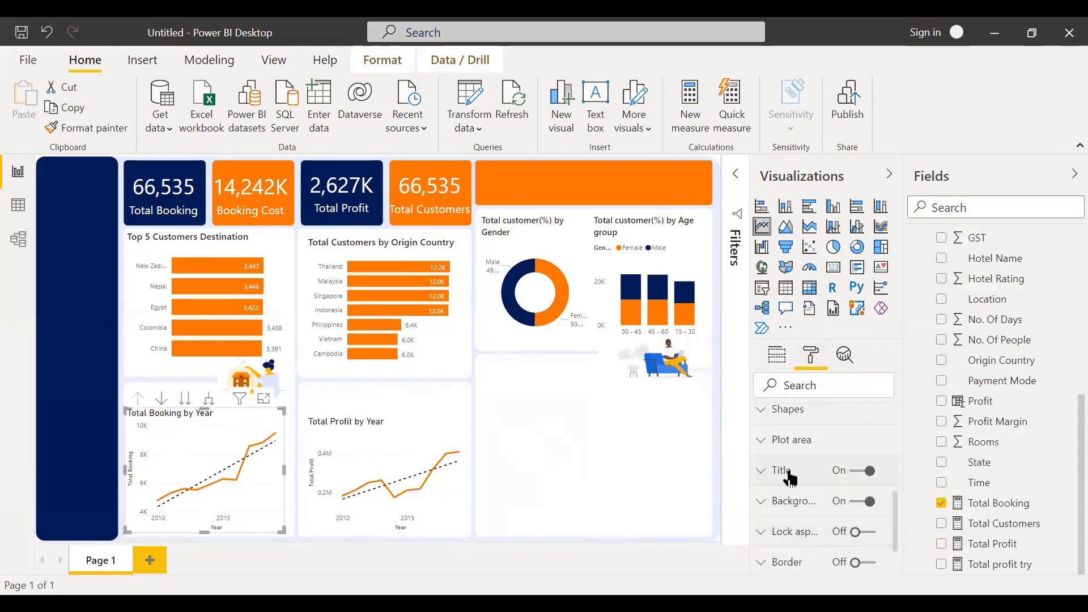
pyautogui.click(785, 470)
pyautogui.scroll(-4, 819, 527)
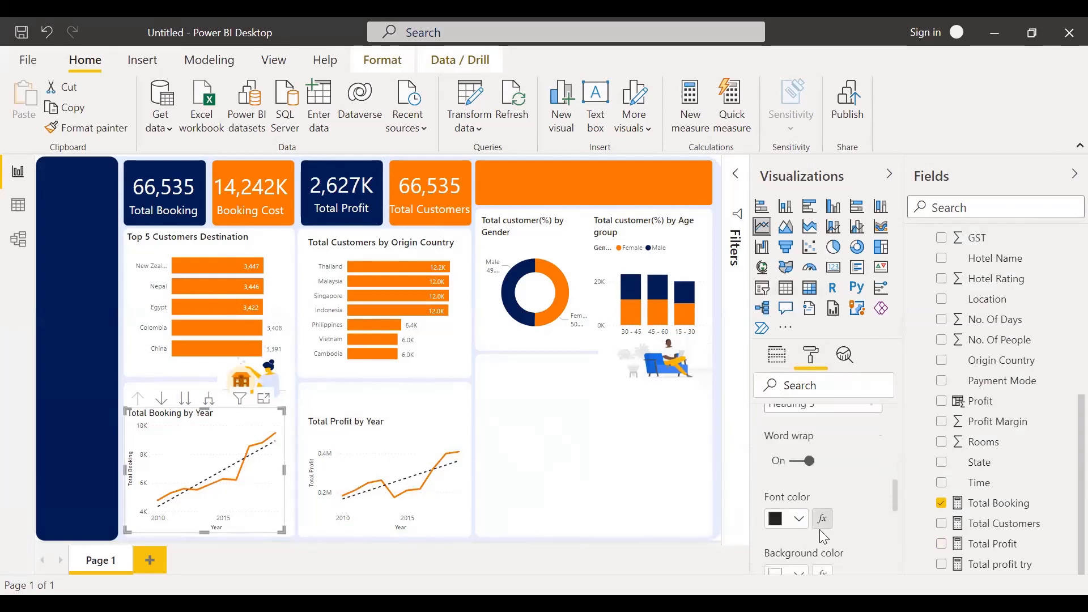
pyautogui.scroll(-1, 809, 527)
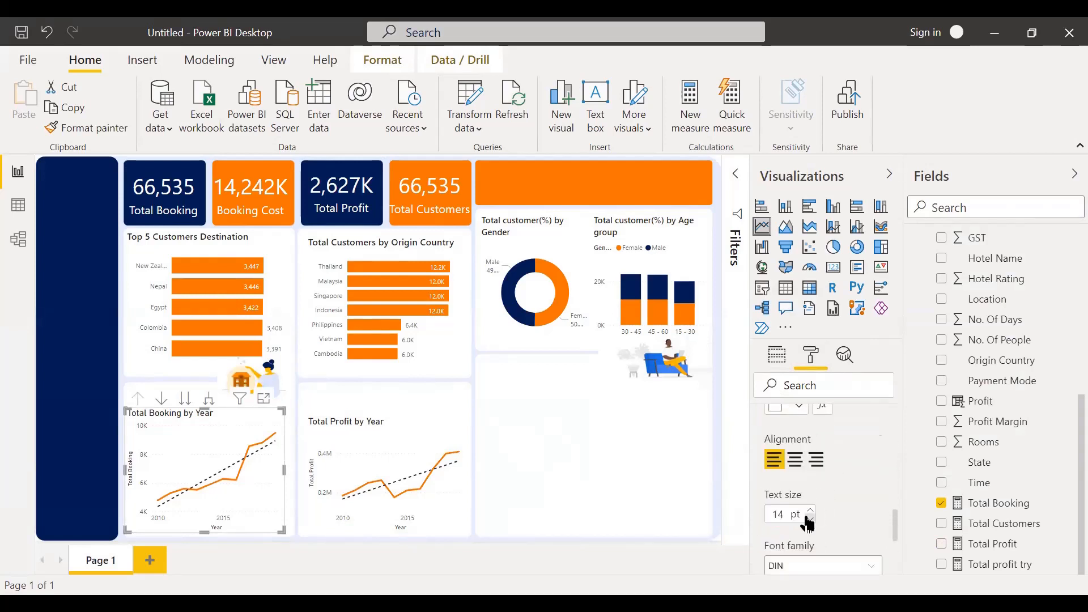
pyautogui.click(810, 520)
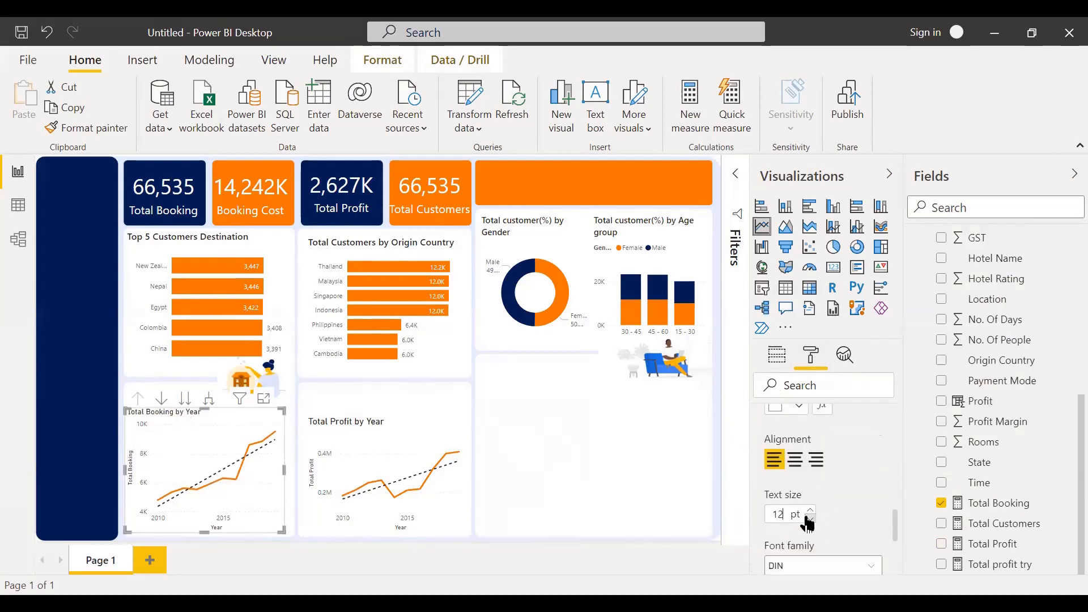
pyautogui.click(813, 565)
pyautogui.scroll(-3, 816, 479)
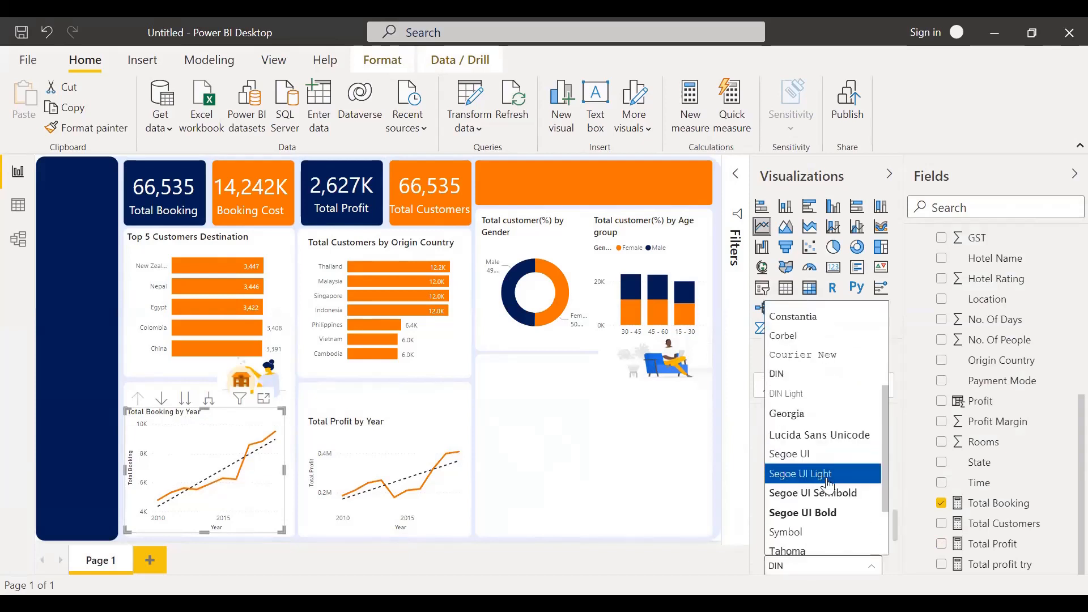
pyautogui.click(827, 501)
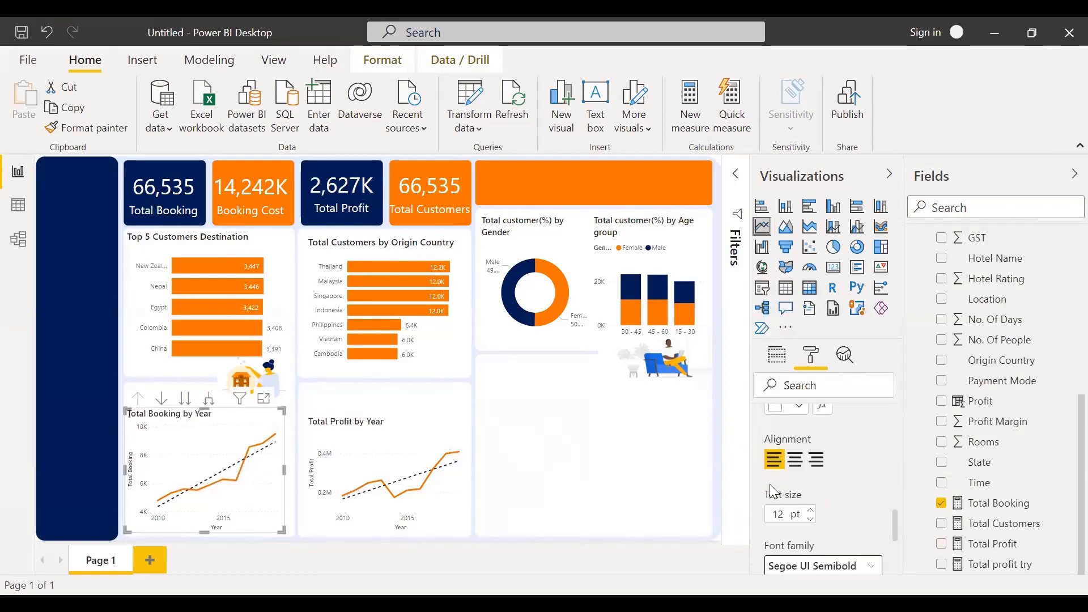
# Step: Format the Total Profit by Year chart's title as 12 pt Segoe UI Semibold and deselect the chart
pyautogui.click(430, 443)
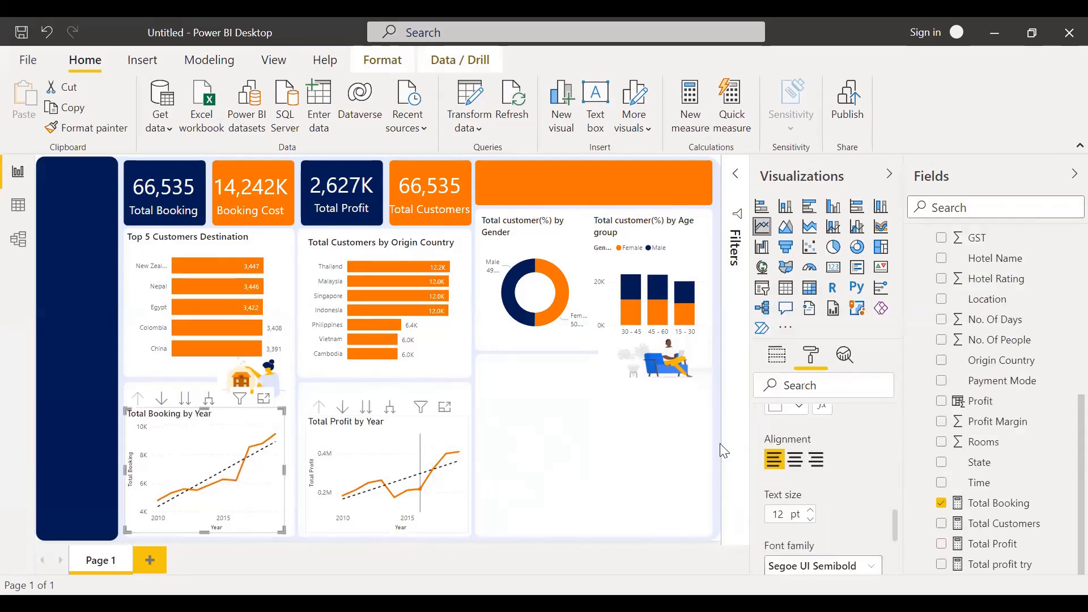
pyautogui.click(811, 520)
pyautogui.click(811, 520)
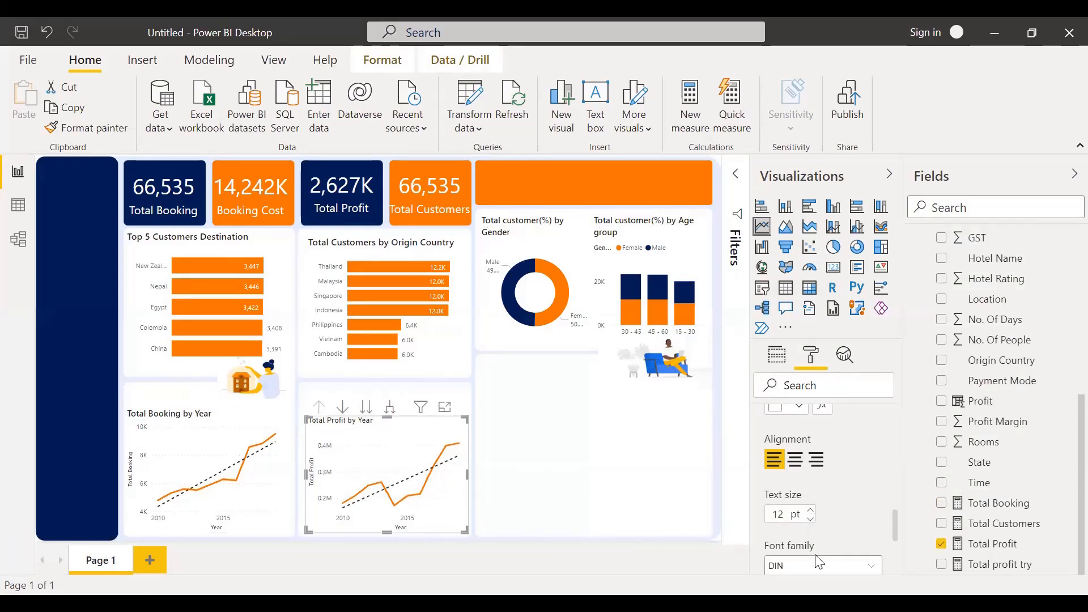
pyautogui.click(823, 564)
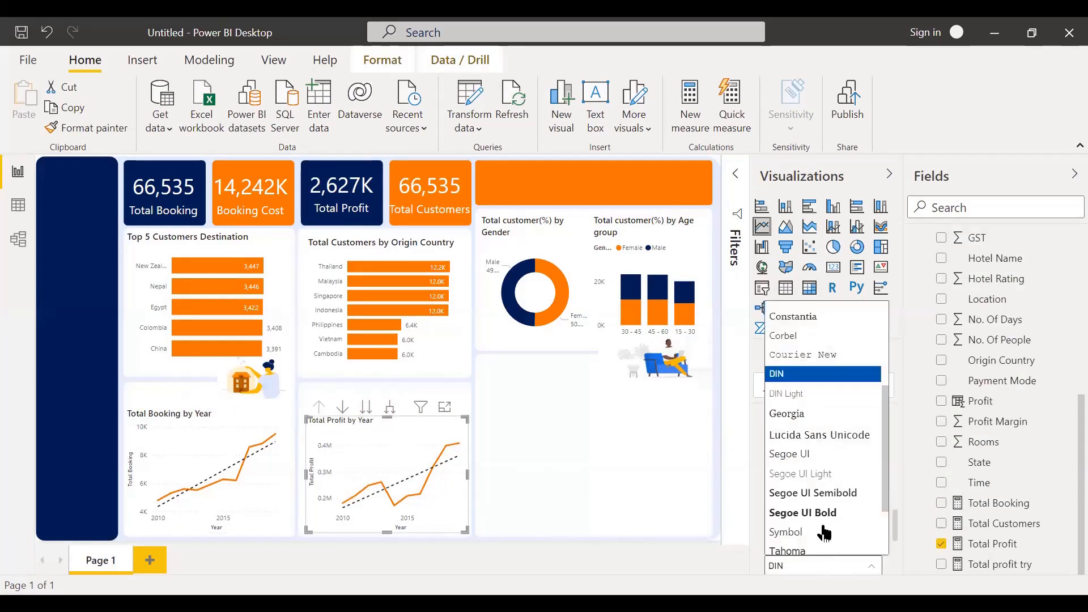
pyautogui.click(823, 487)
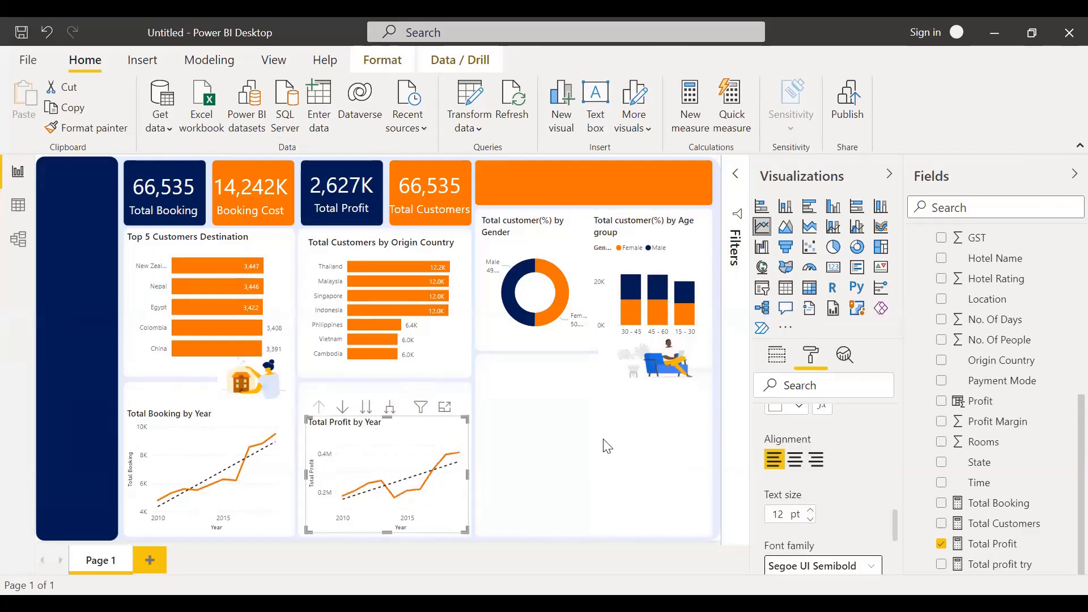
pyautogui.click(565, 459)
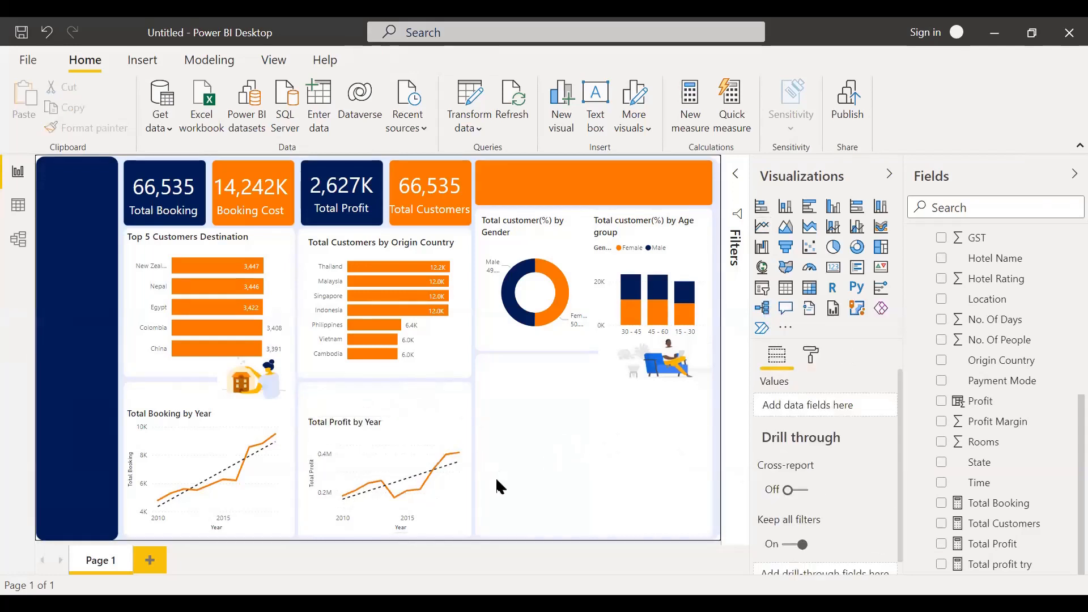
# Step: Lower the top edge of the Total Booking by Year chart so its title lines up with the Total Profit by Year title
pyautogui.click(253, 418)
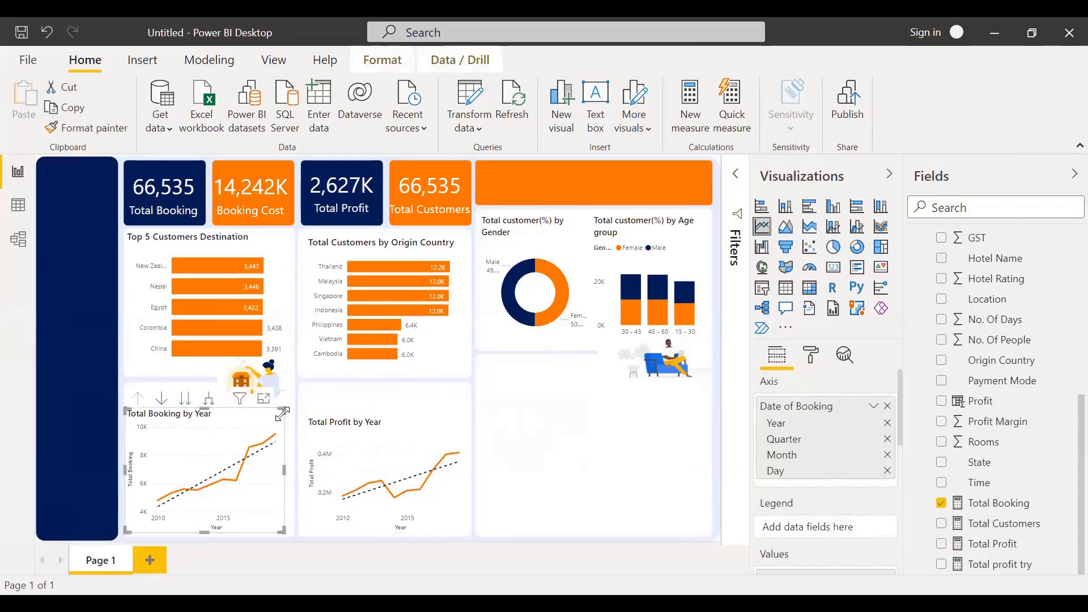
pyautogui.moveTo(282, 415); pyautogui.dragTo(282, 423)
pyautogui.click(582, 445)
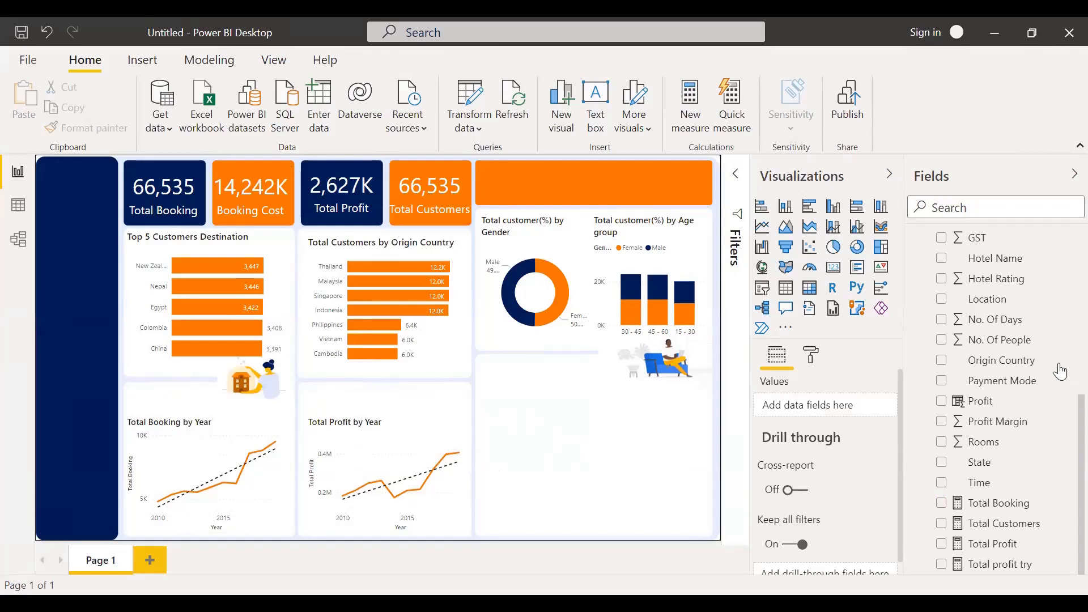
# Step: Create a table with the Hotel Name, Total Booking and Booking Cost fields
pyautogui.scroll(5, 1061, 371)
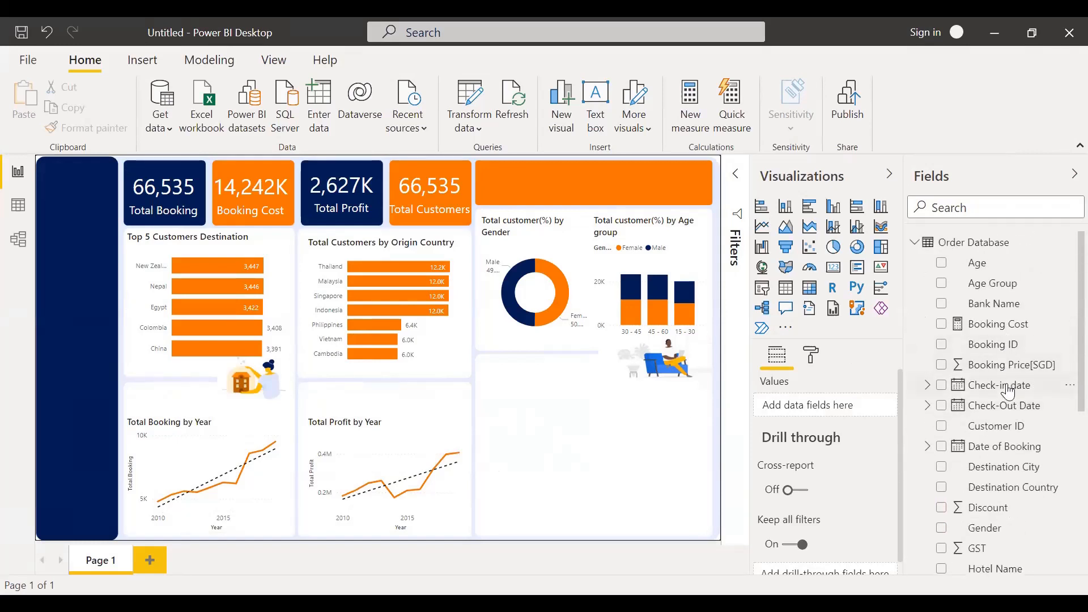
pyautogui.scroll(-5, 1000, 408)
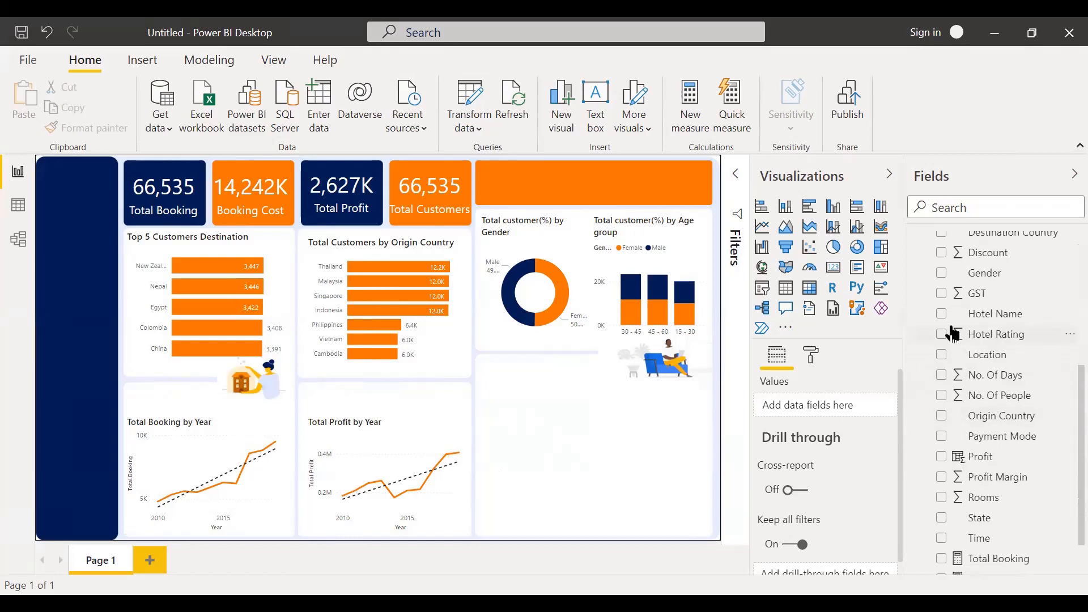
pyautogui.click(942, 315)
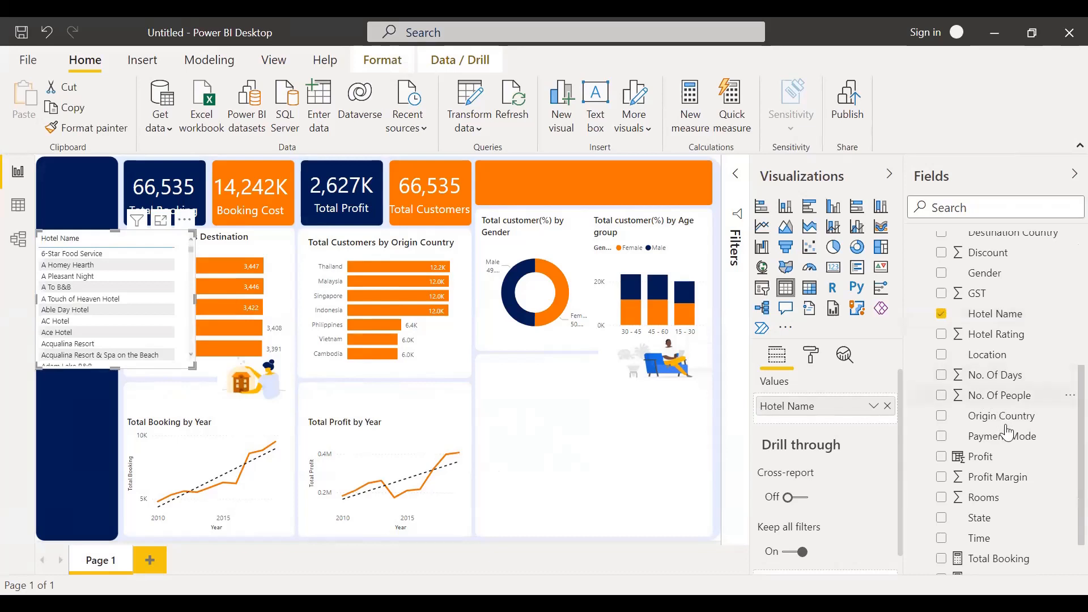
pyautogui.scroll(-1, 1003, 447)
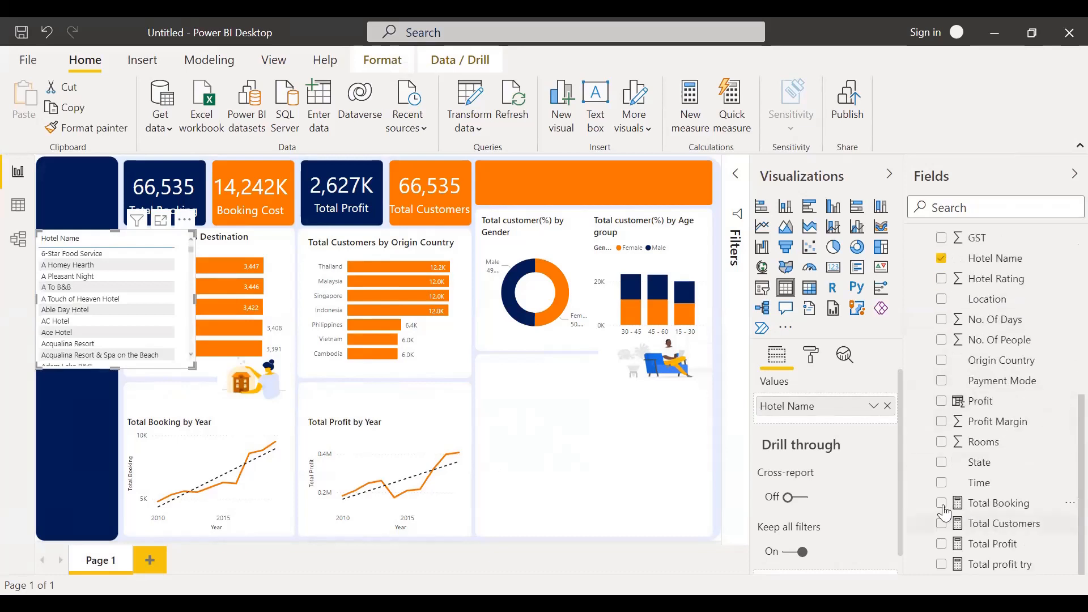
pyautogui.click(942, 503)
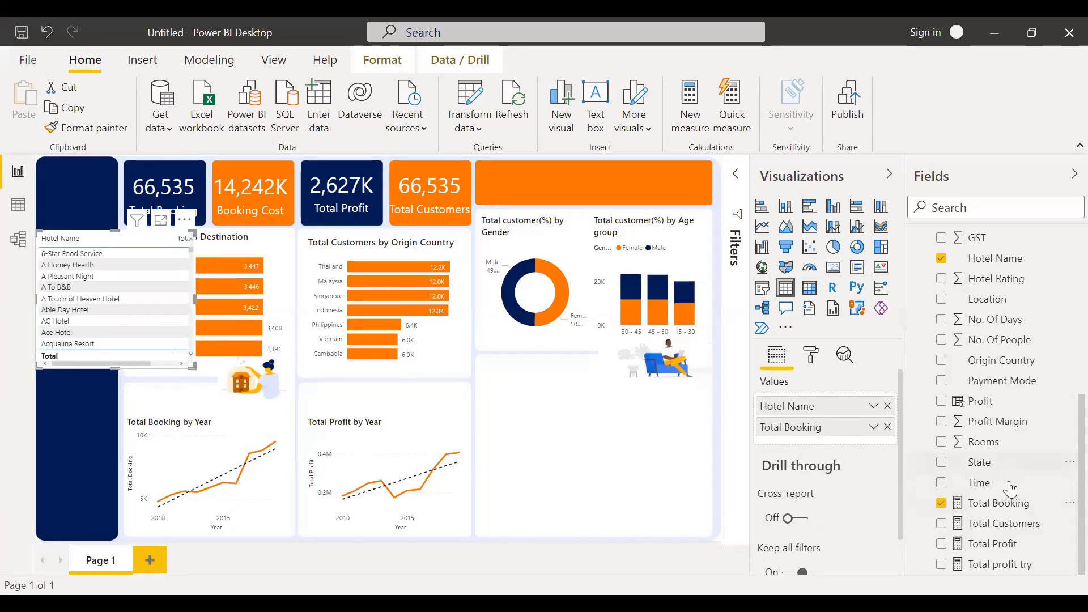
pyautogui.scroll(3, 995, 482)
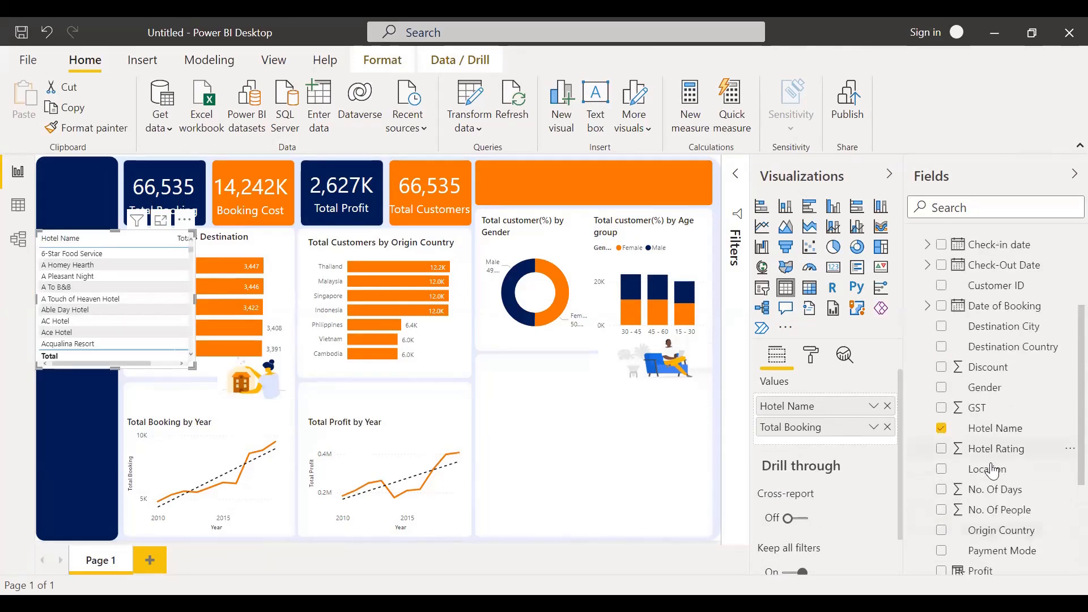
pyautogui.scroll(-3, 992, 471)
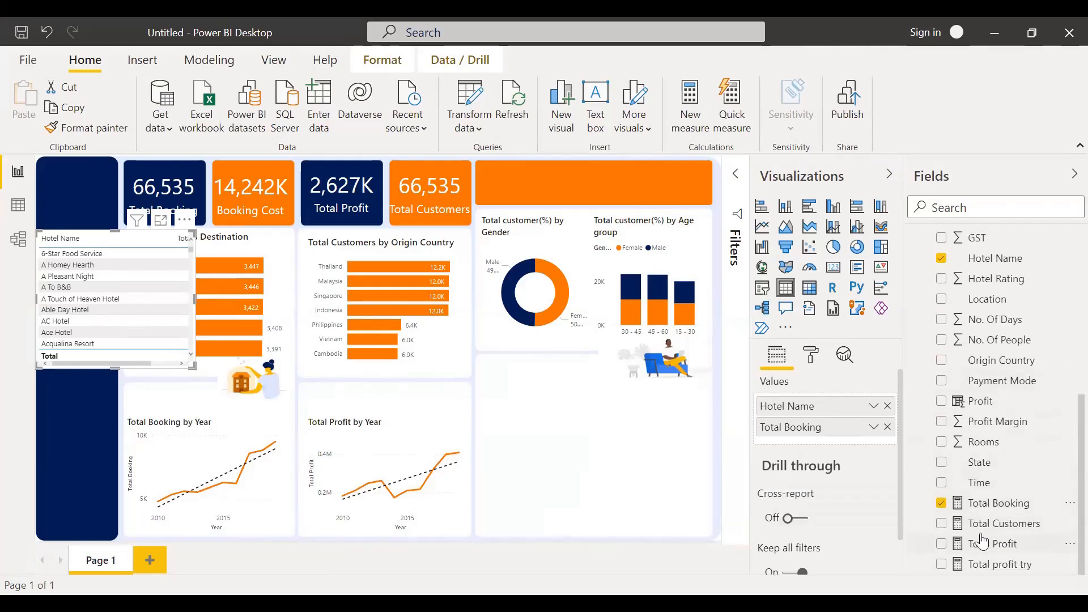
pyautogui.scroll(5, 989, 465)
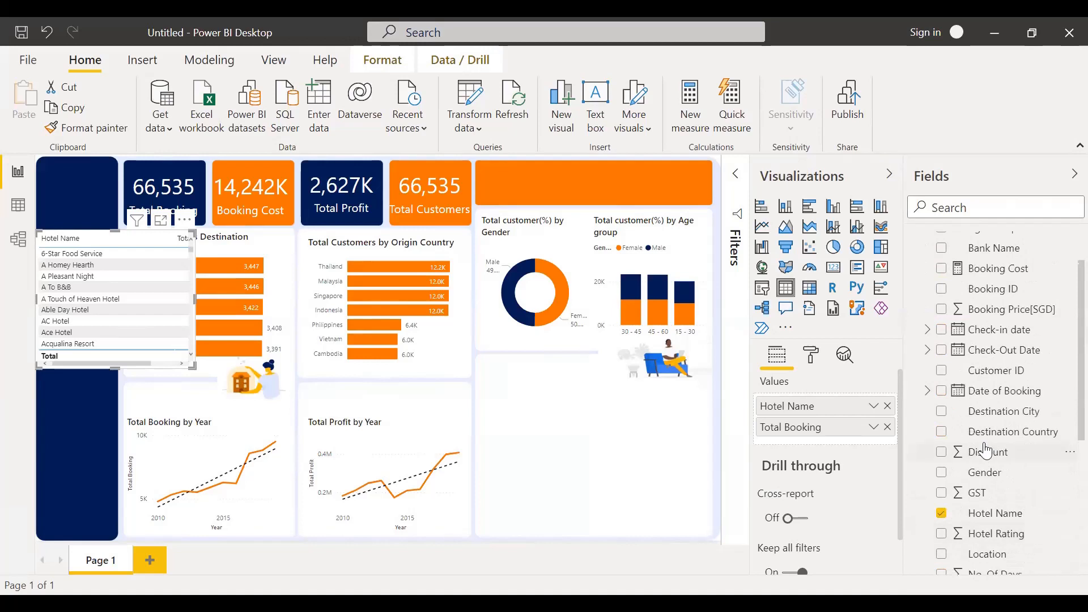
pyautogui.scroll(1, 966, 397)
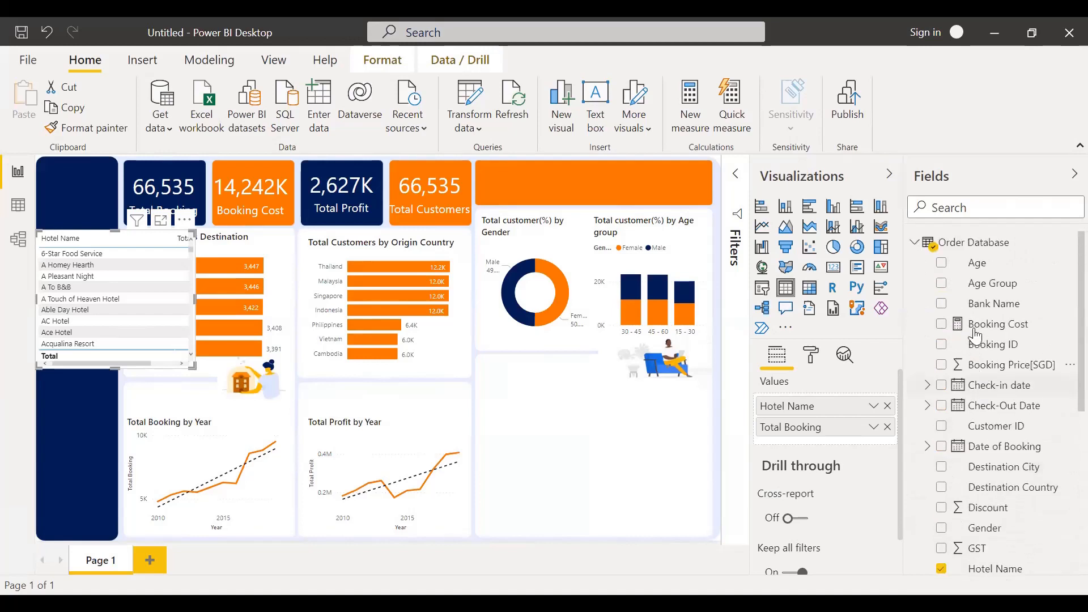
pyautogui.click(942, 325)
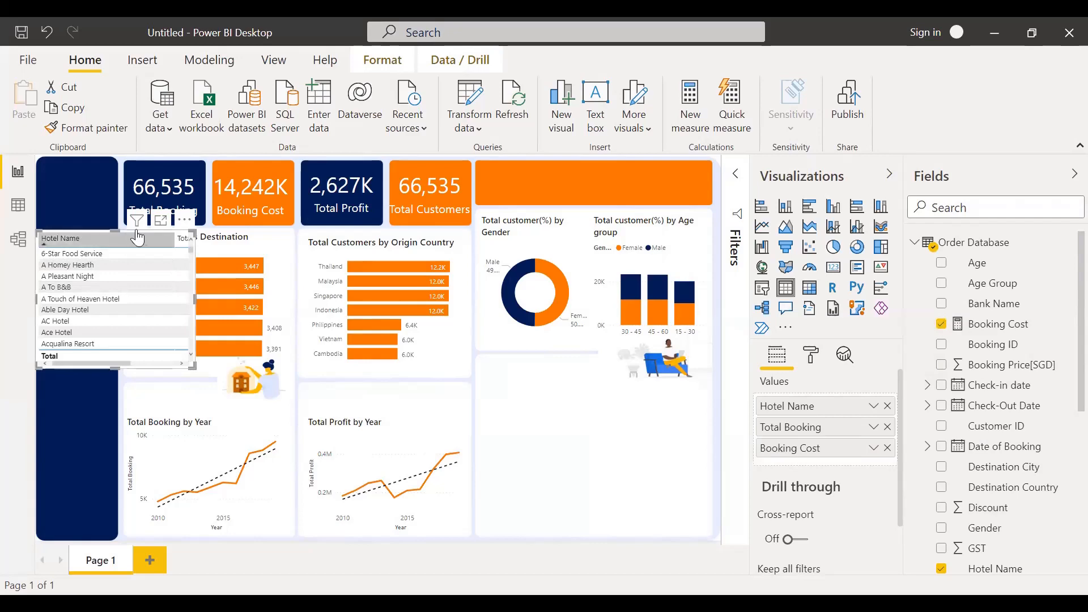
# Step: Move the hotel table into the empty card below the customer charts and enlarge it to fill the card
pyautogui.moveTo(139, 238); pyautogui.dragTo(579, 366)
pyautogui.moveTo(645, 506); pyautogui.dragTo(713, 539)
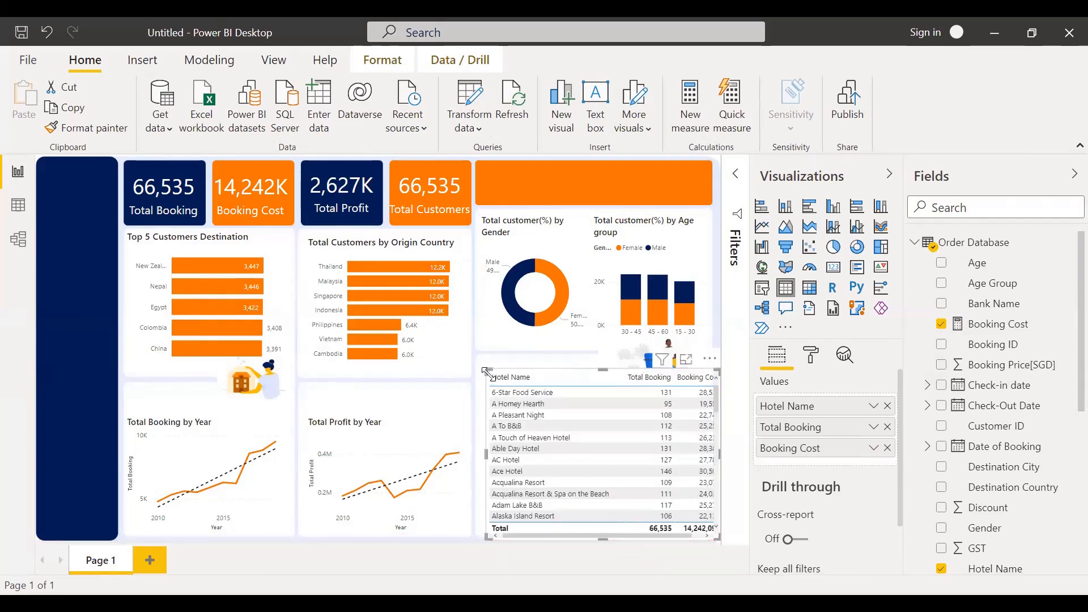
pyautogui.moveTo(486, 371); pyautogui.dragTo(479, 368)
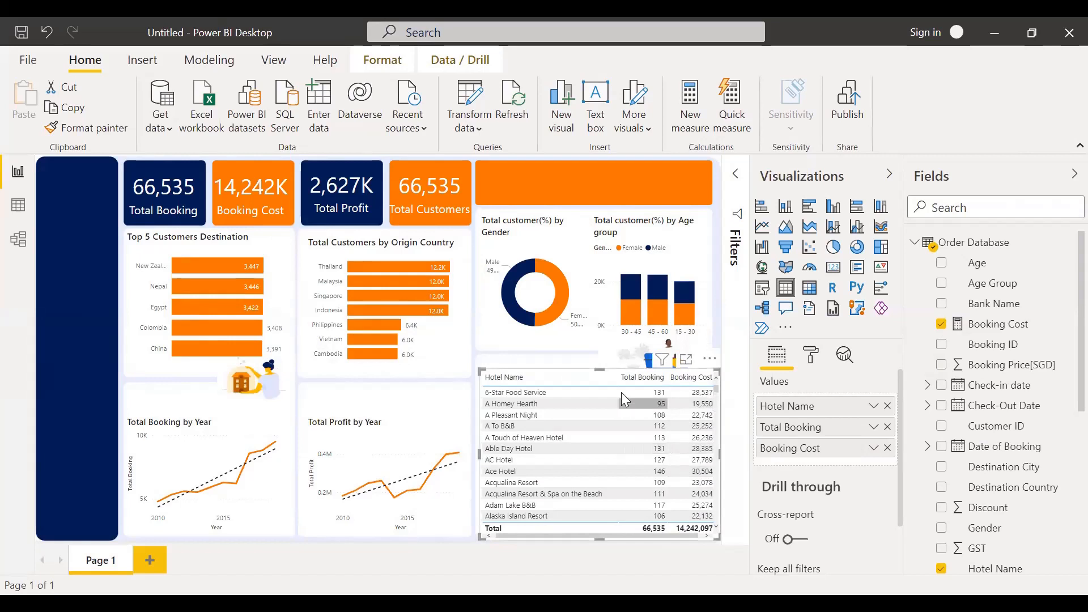
# Step: Narrow the table's Hotel Name column and reduce the table's width to fit inside the card
pyautogui.moveTo(617, 382); pyautogui.dragTo(599, 383)
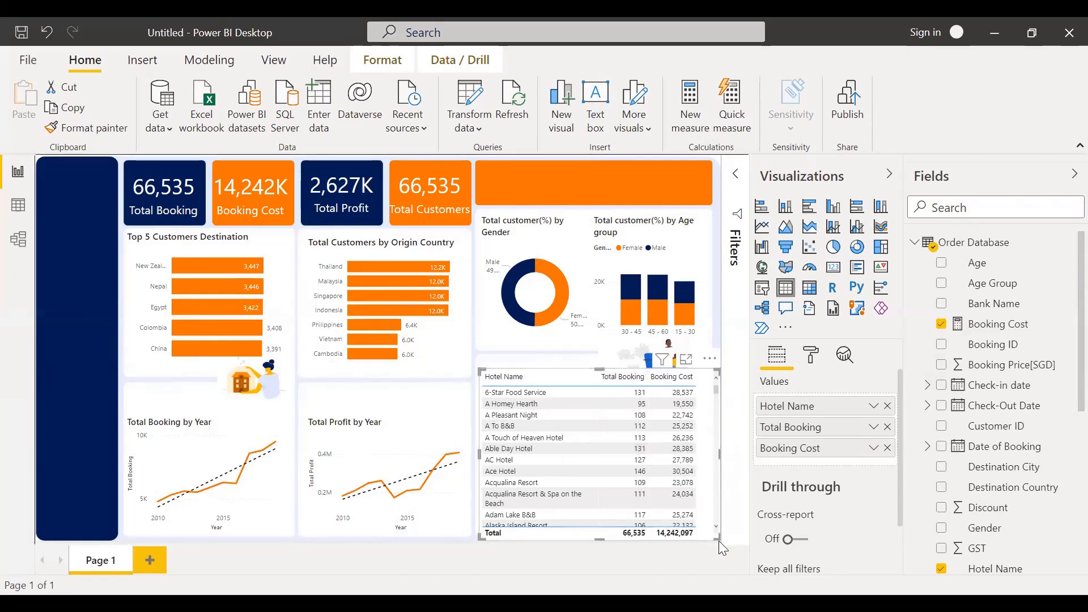
pyautogui.moveTo(719, 541); pyautogui.dragTo(706, 538)
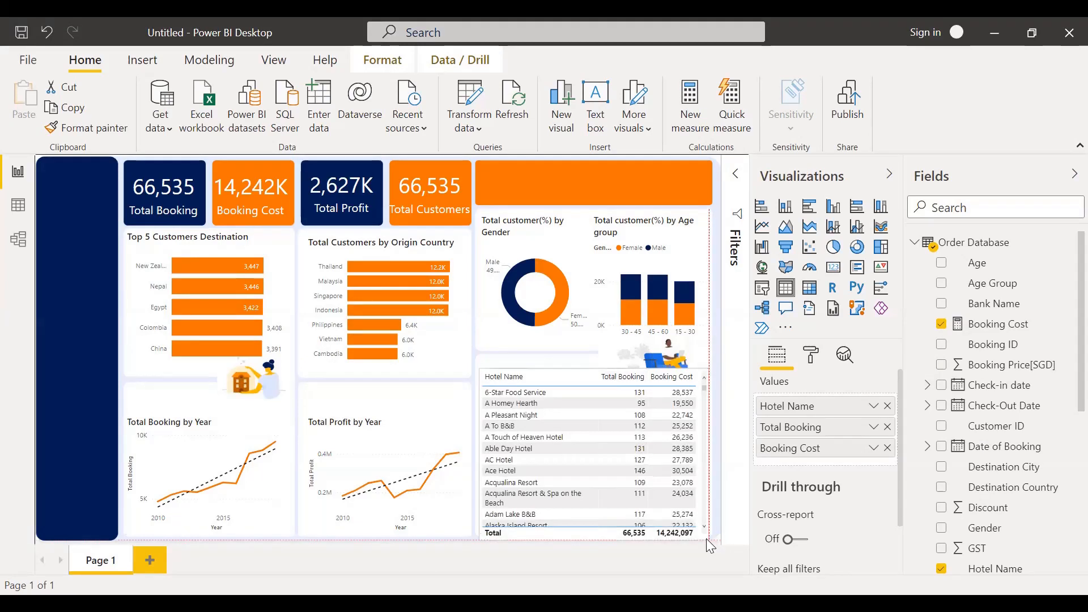
pyautogui.click(716, 494)
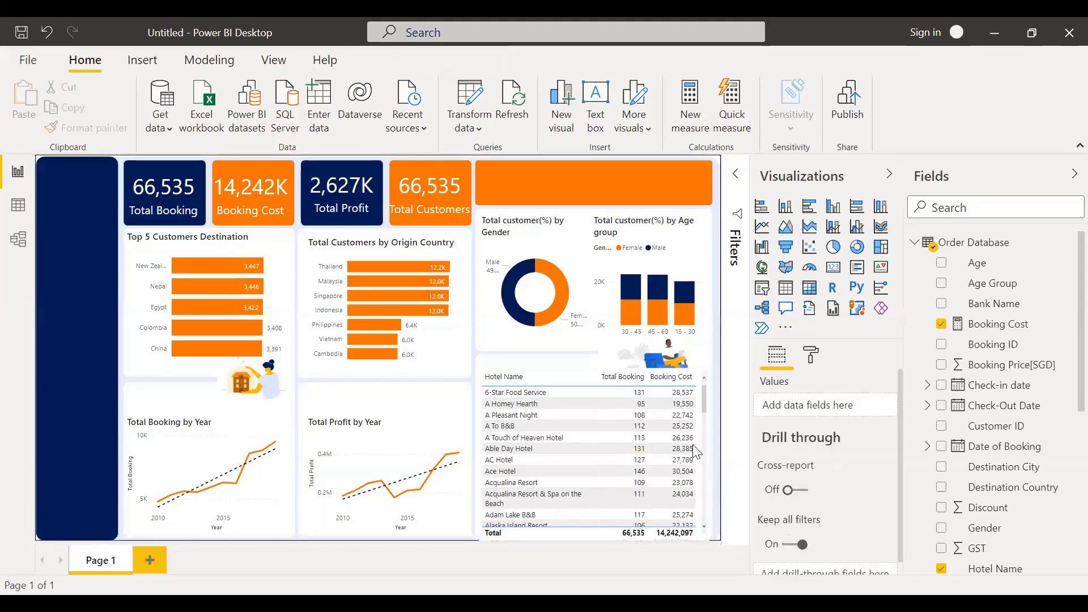
# Step: Select the hotel table below the customer charts and show its filters
pyautogui.click(577, 369)
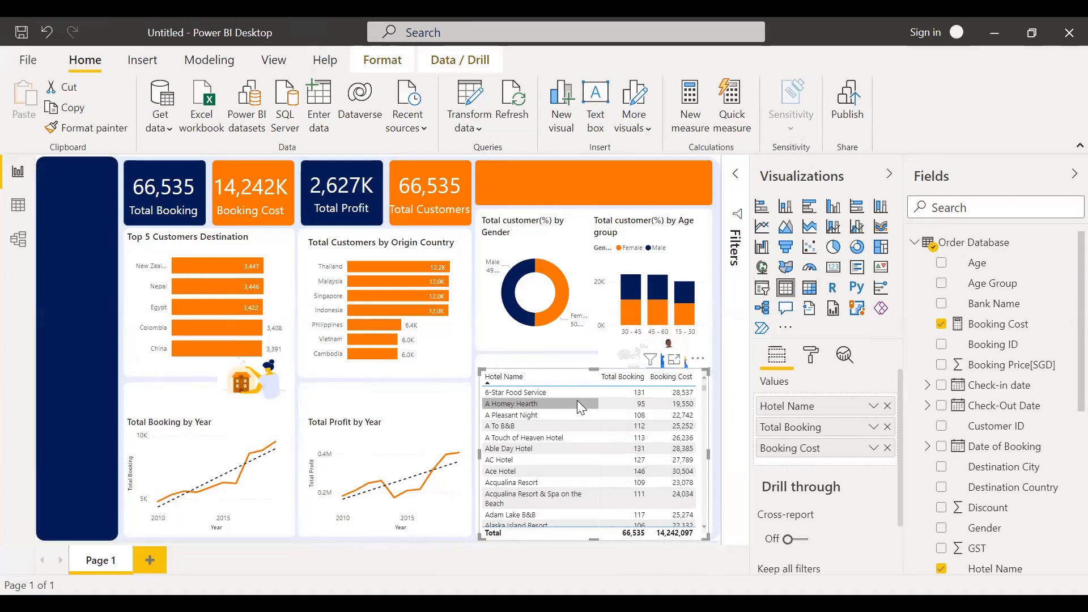
pyautogui.click(574, 371)
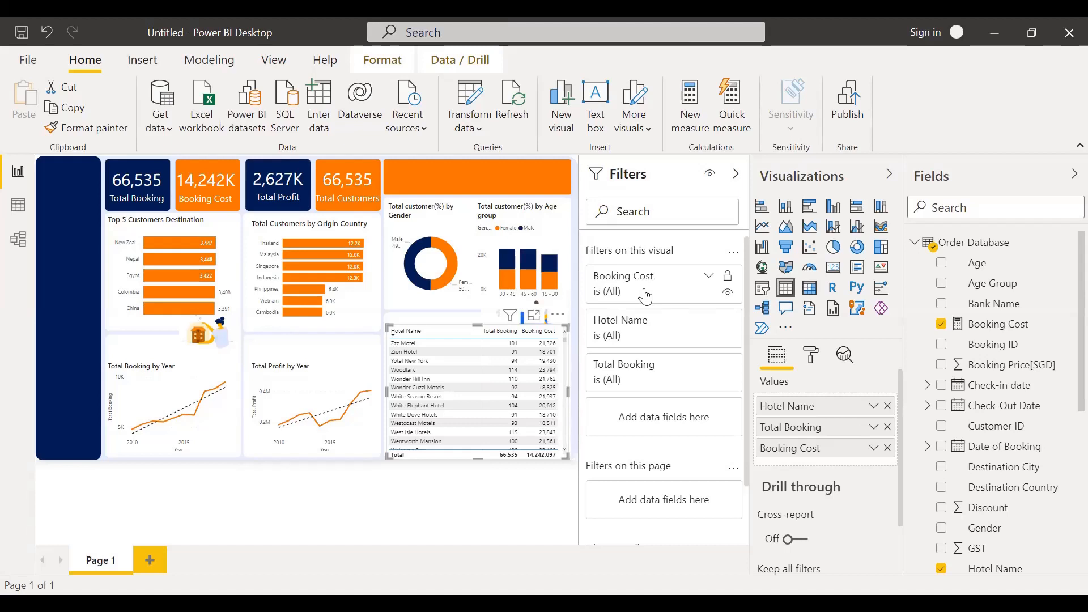
pyautogui.click(710, 364)
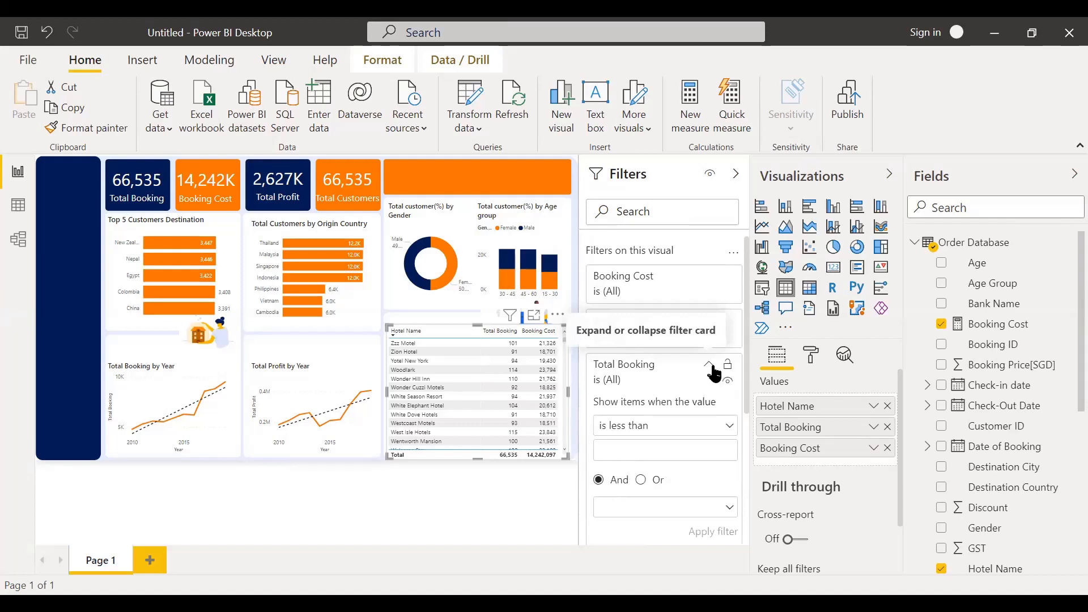
pyautogui.click(729, 426)
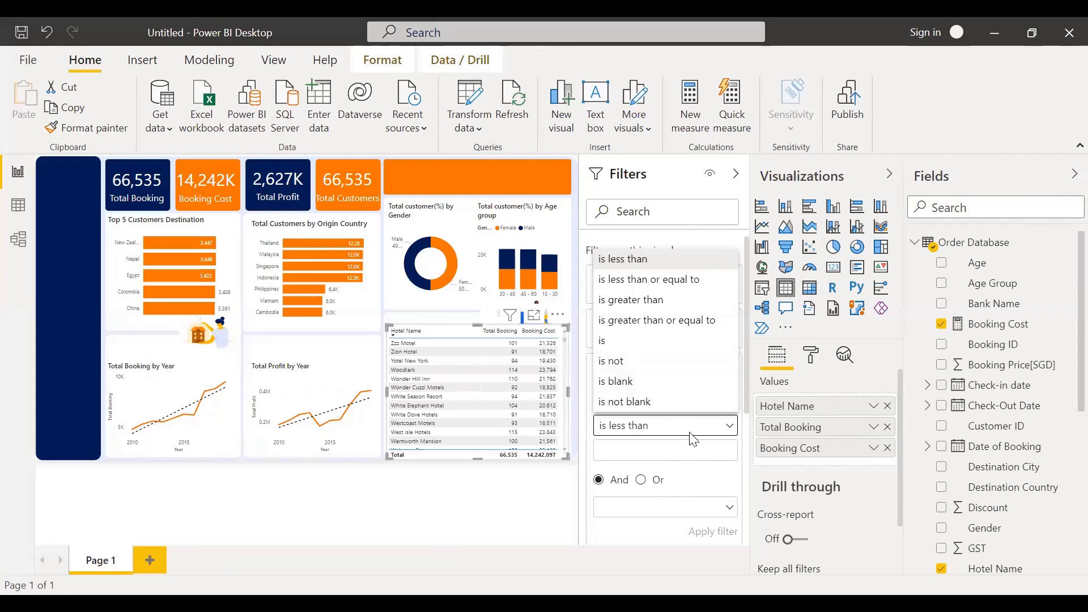
pyautogui.click(729, 433)
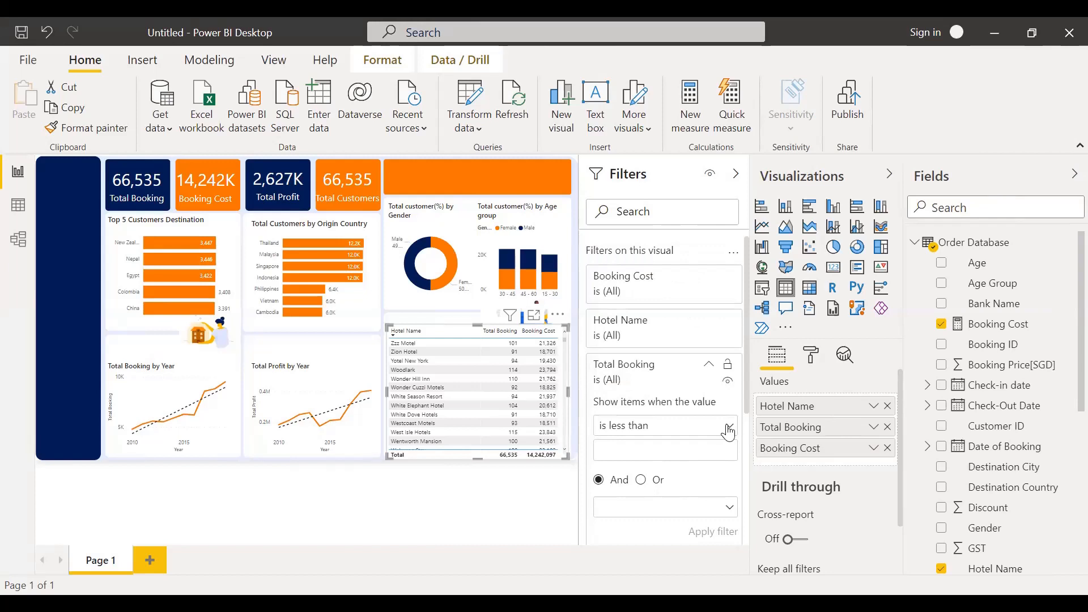
pyautogui.click(730, 433)
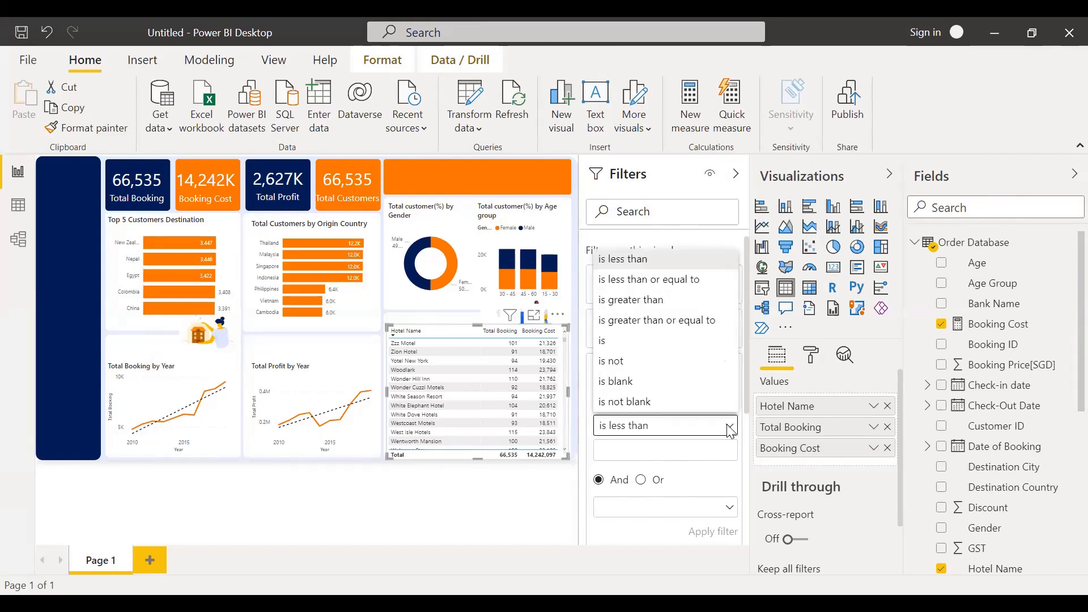
pyautogui.click(731, 433)
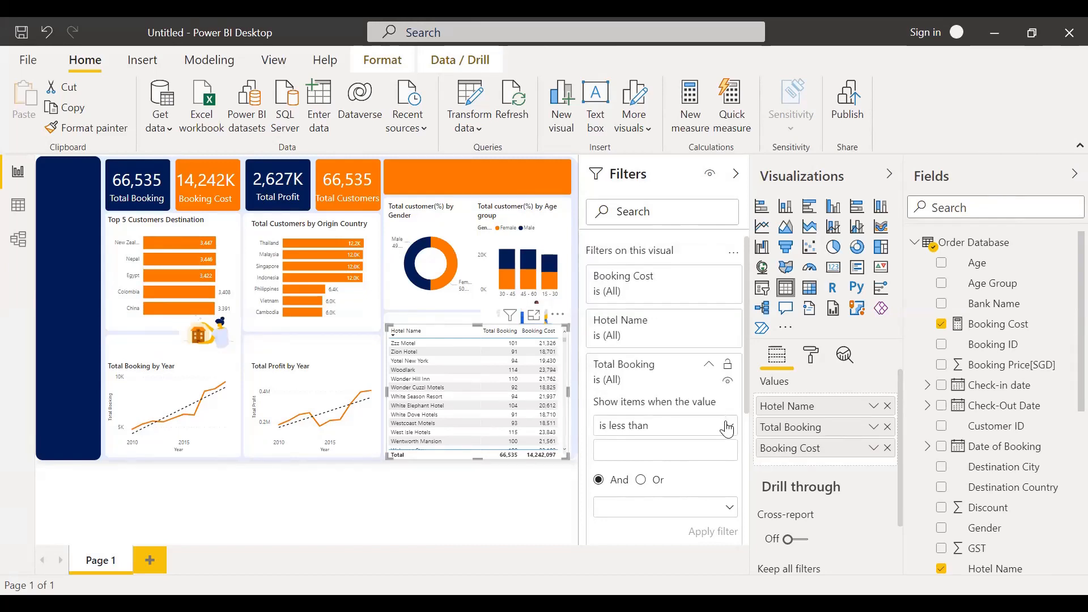
pyautogui.click(729, 432)
pyautogui.click(729, 432)
pyautogui.click(709, 367)
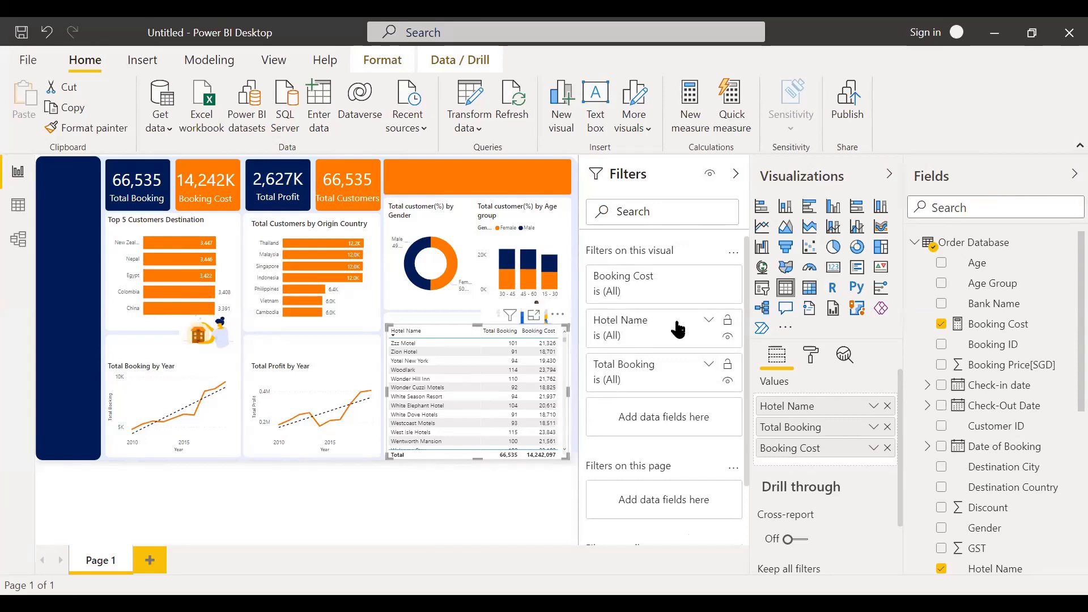
# Step: Filter the table's Hotel Name field with a Top N filter showing the top 10 by Total Booking
pyautogui.click(709, 328)
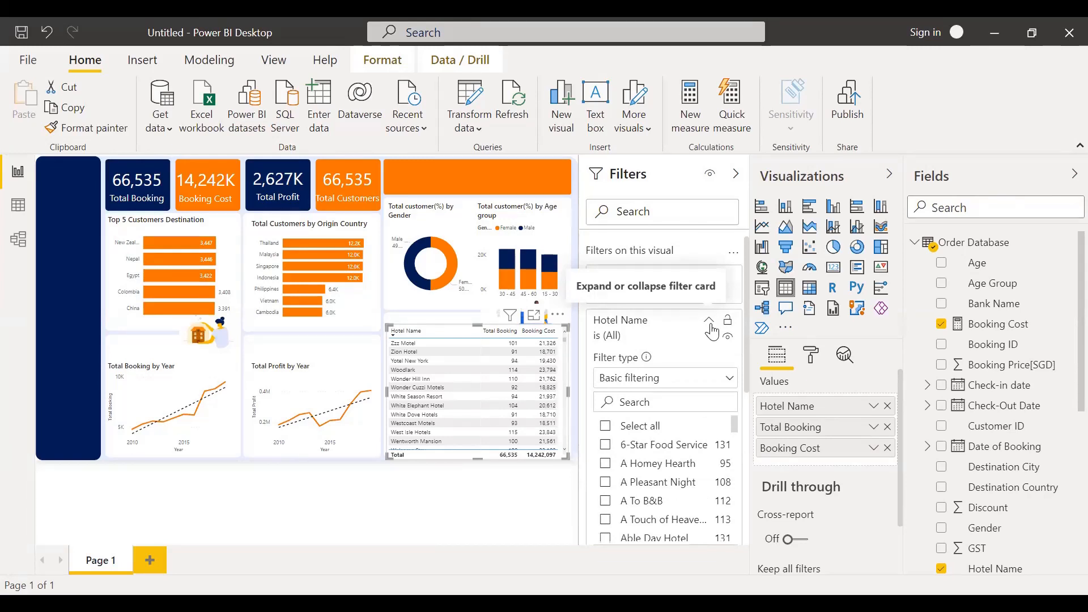
pyautogui.click(707, 380)
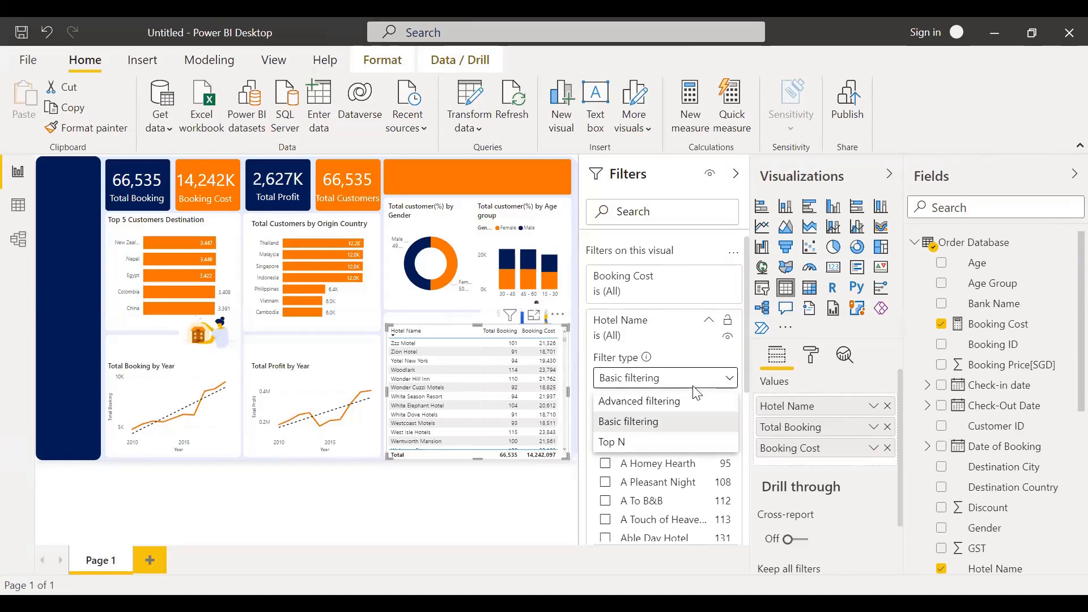
pyautogui.click(623, 441)
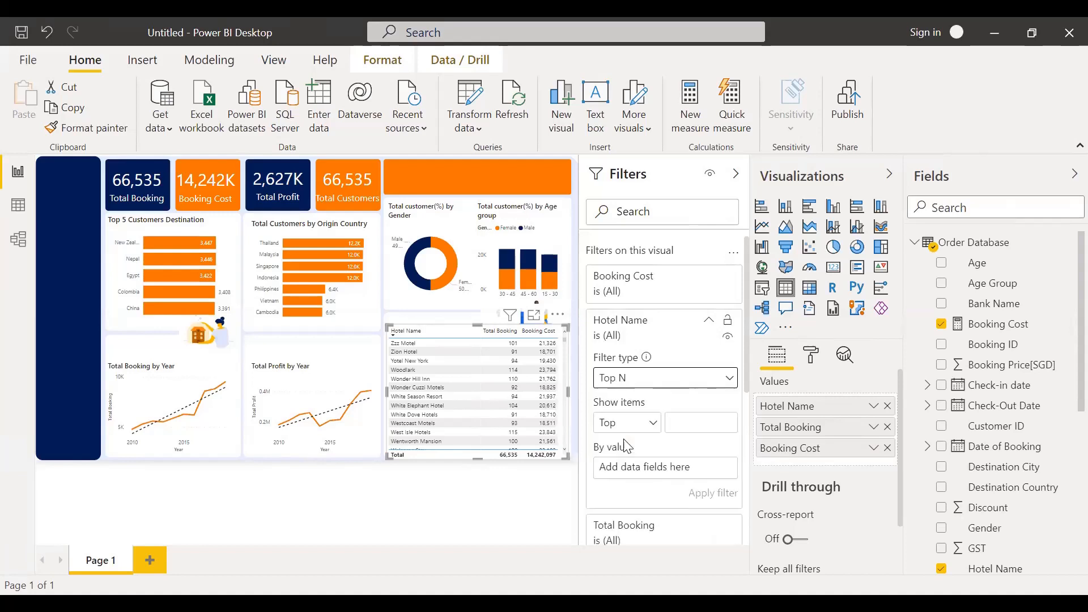
pyautogui.click(692, 423)
pyautogui.write('10')
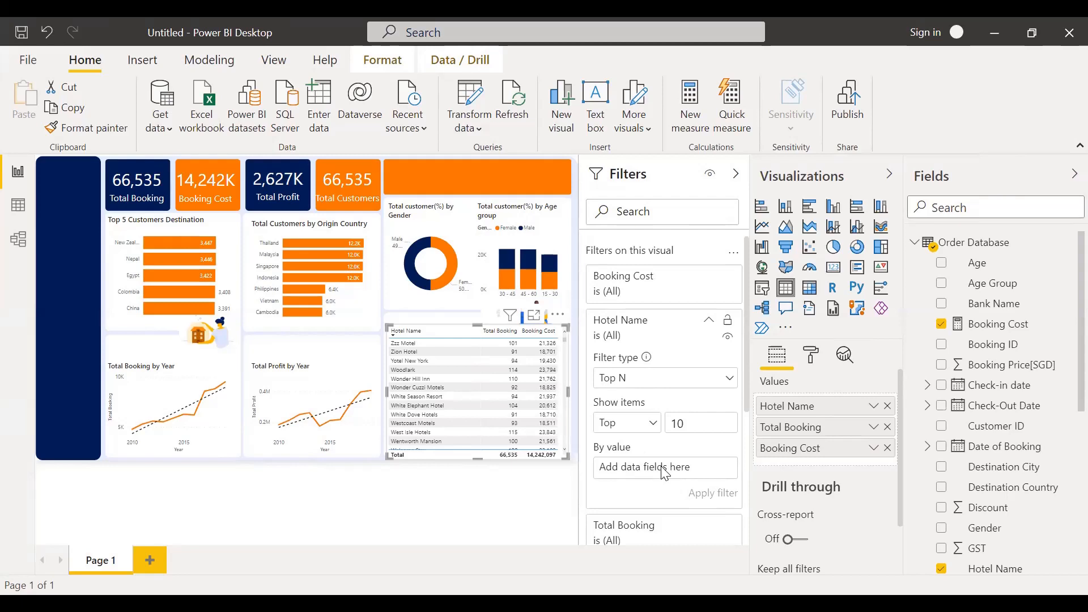
pyautogui.scroll(-1, 1021, 392)
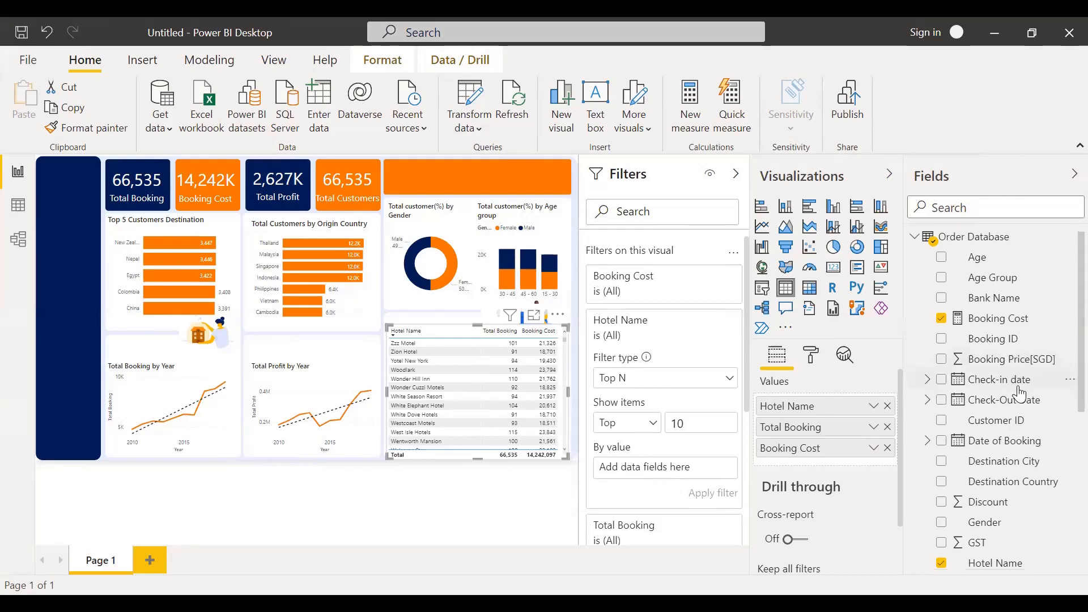
pyautogui.scroll(-5, 1020, 393)
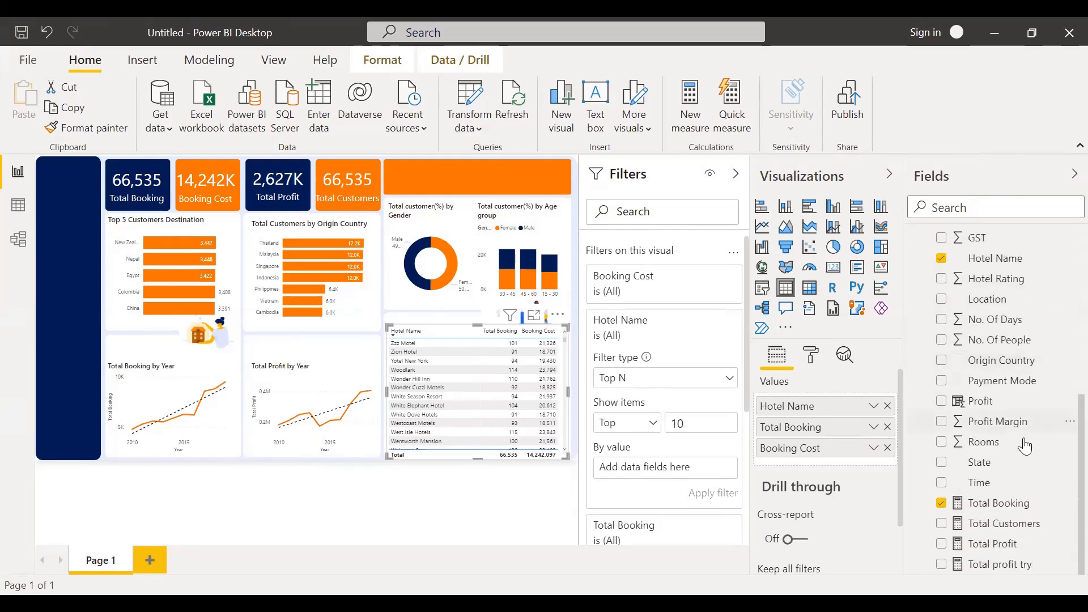
pyautogui.moveTo(1006, 507); pyautogui.dragTo(657, 467)
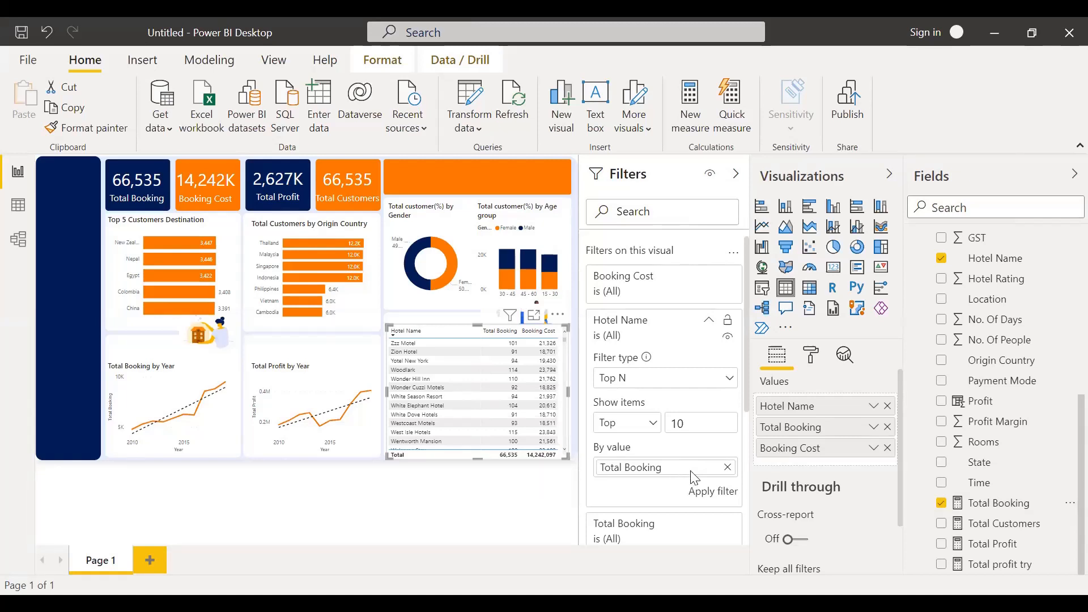
pyautogui.click(711, 497)
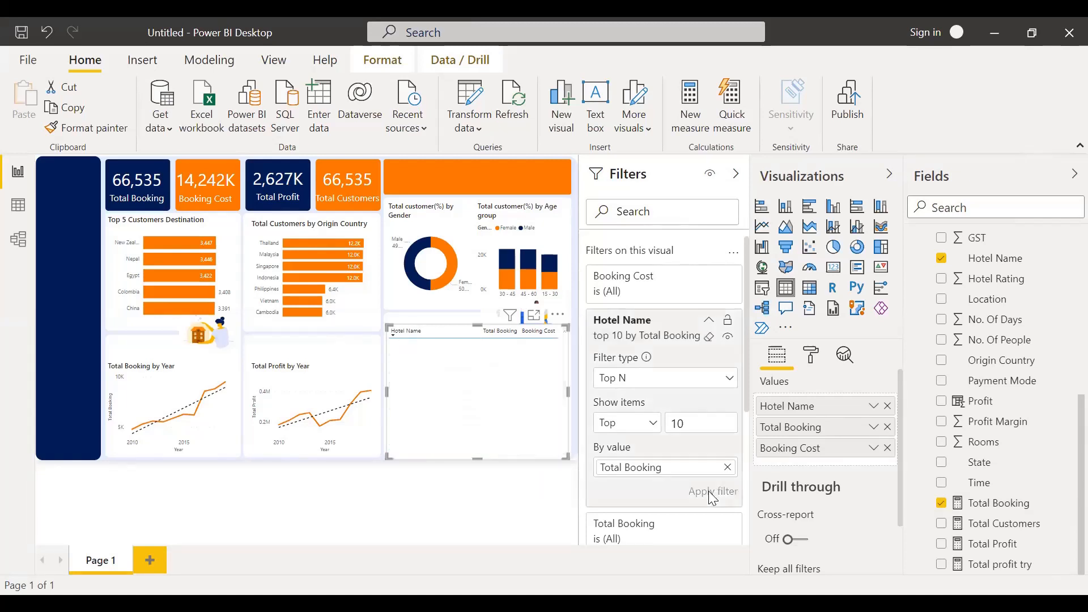
pyautogui.click(735, 173)
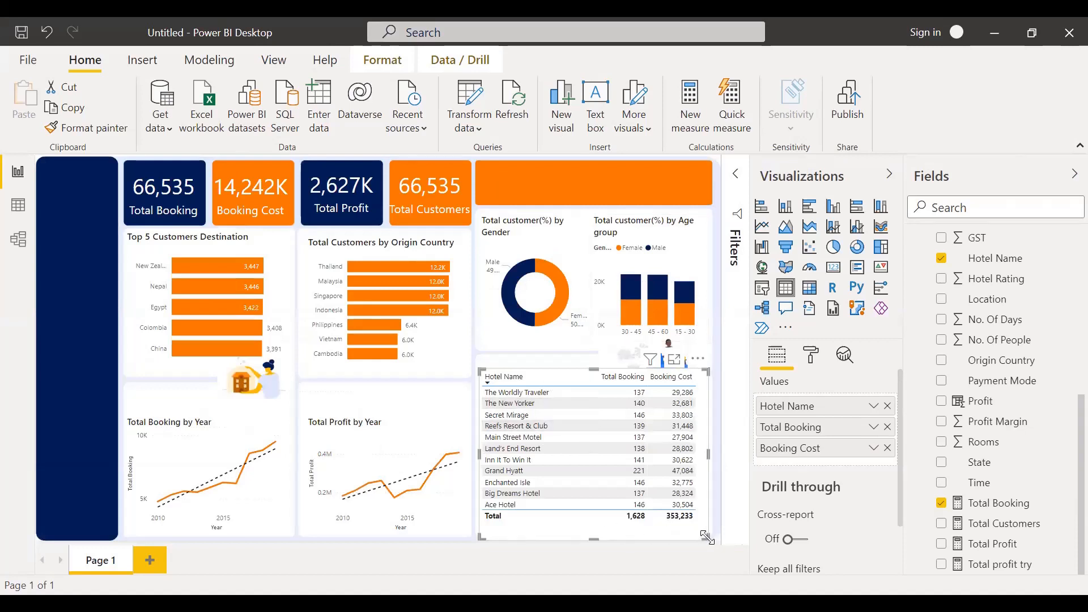
# Step: Shrink the hotel table slightly to fit inside its card and sort it by Total Booking in descending order
pyautogui.moveTo(707, 535); pyautogui.dragTo(702, 527)
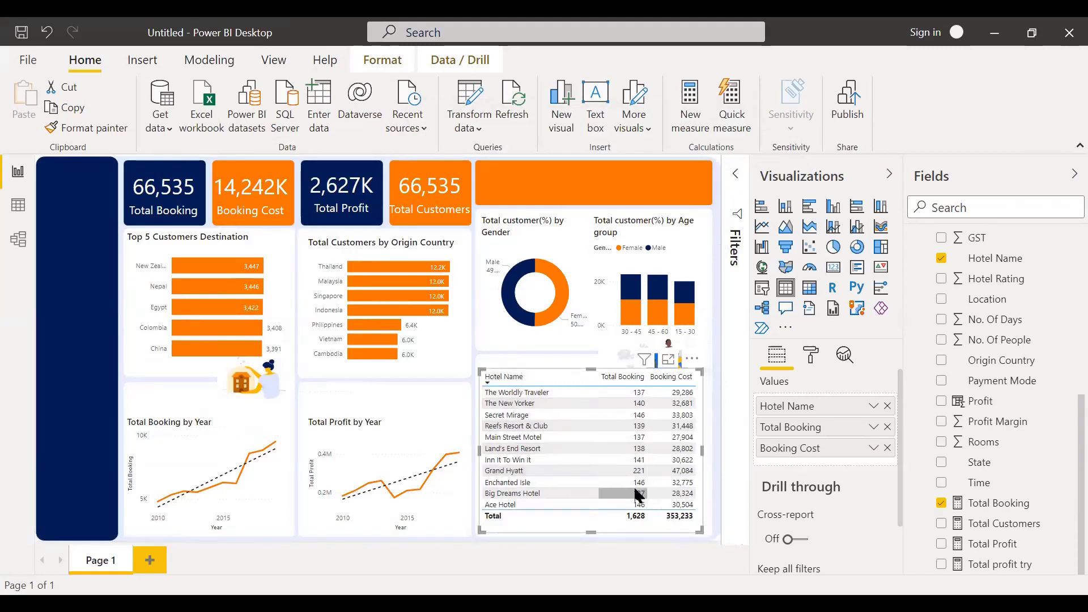
pyautogui.click(610, 378)
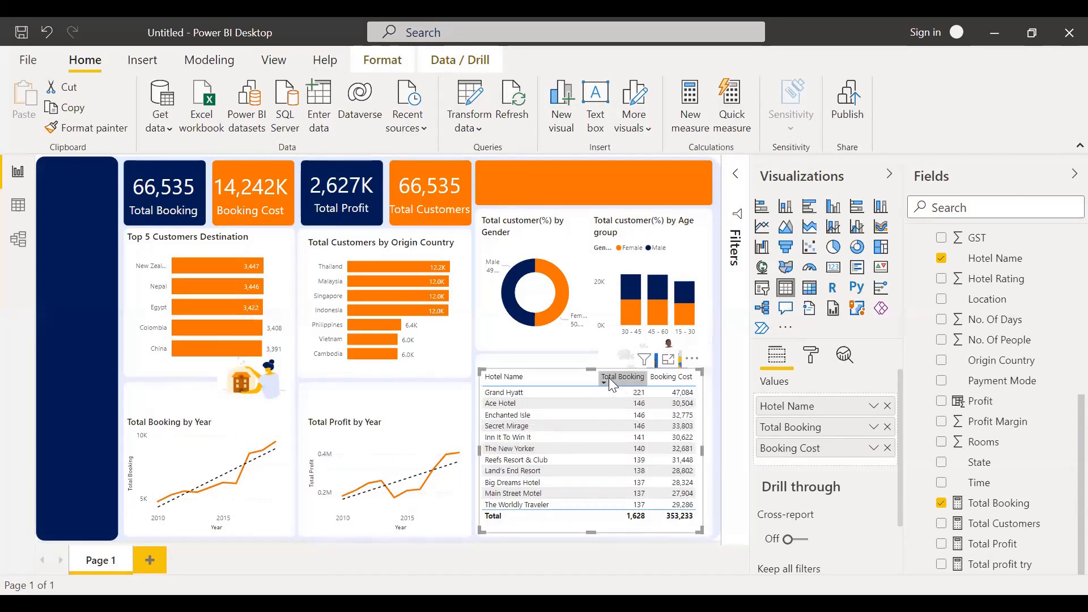
pyautogui.click(609, 377)
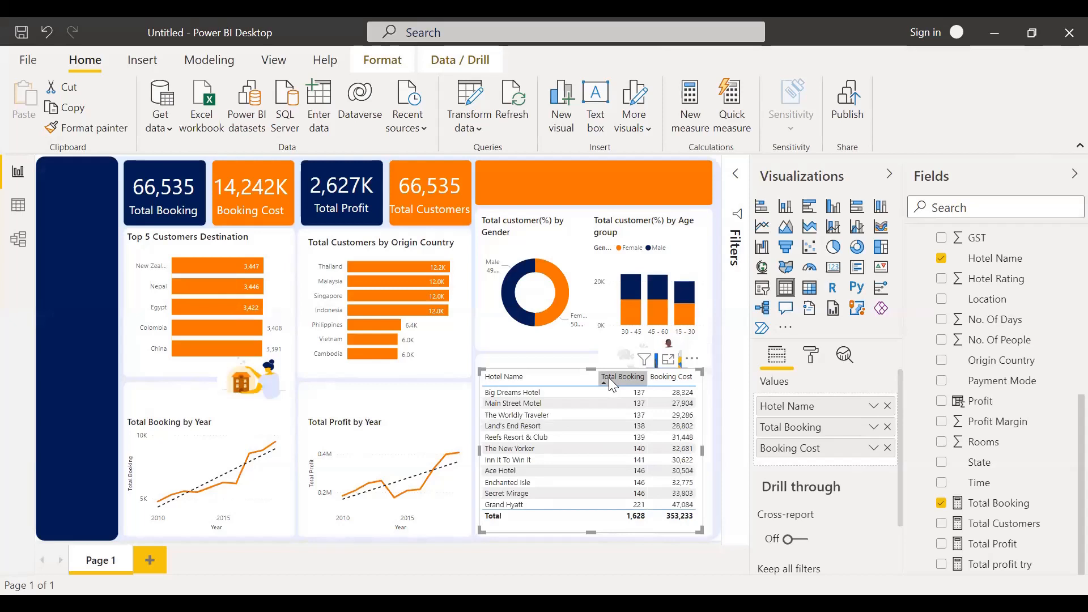
pyautogui.click(608, 377)
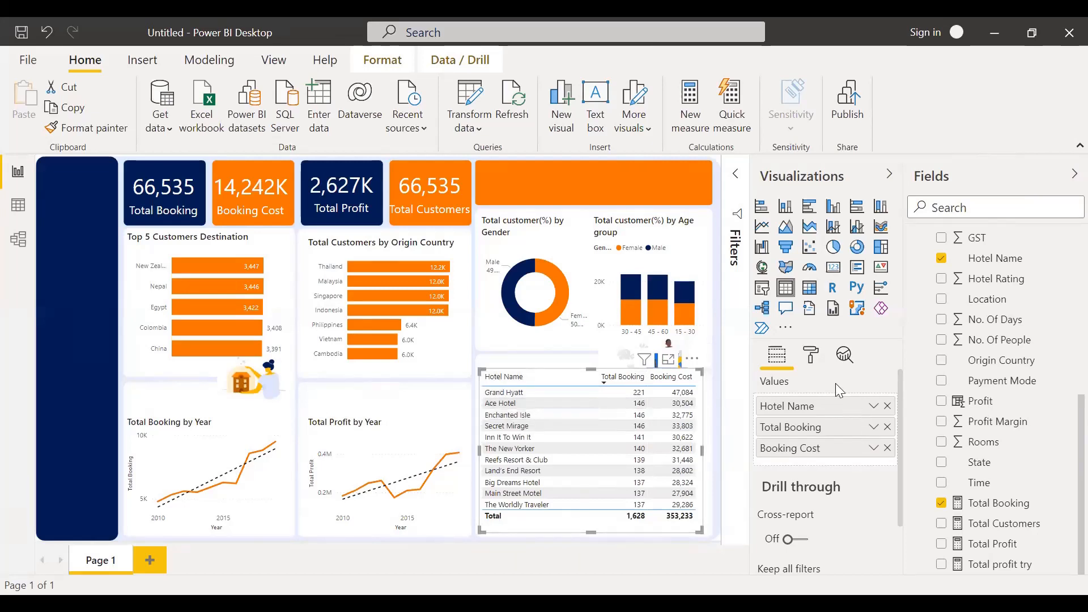
# Step: Turn on the hotel table's title and set its text to "Top 10 Hotels by Booking"
pyautogui.click(812, 358)
pyautogui.scroll(-3, 817, 493)
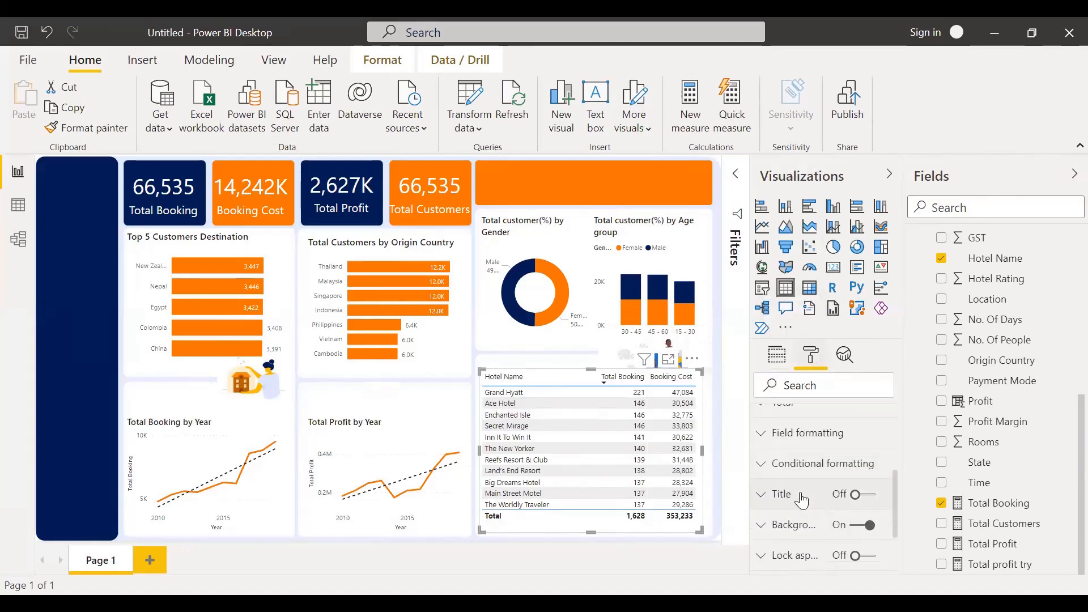
pyautogui.click(784, 502)
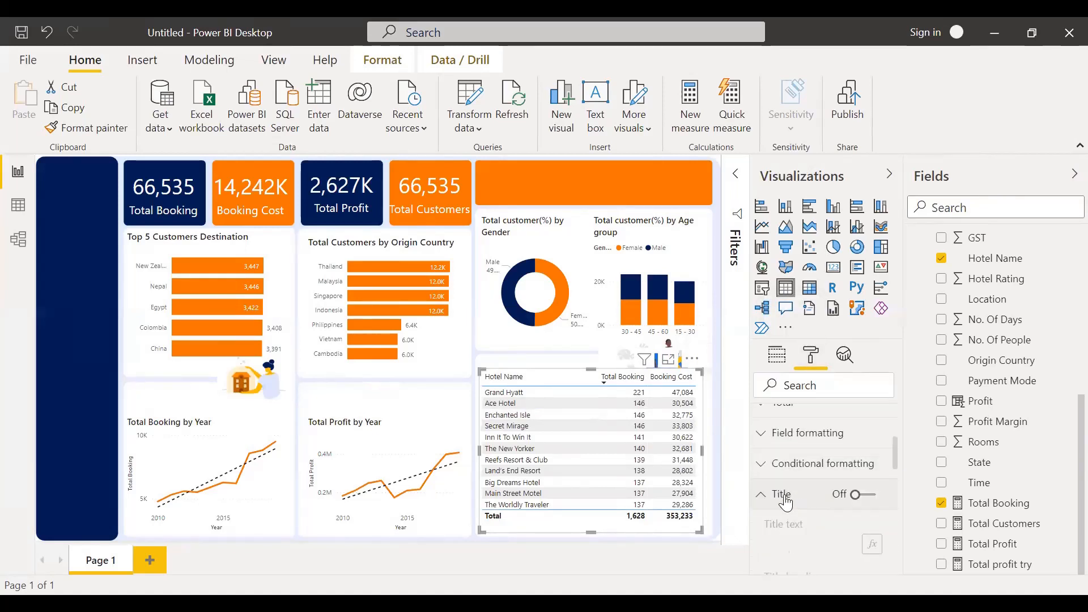
pyautogui.click(868, 495)
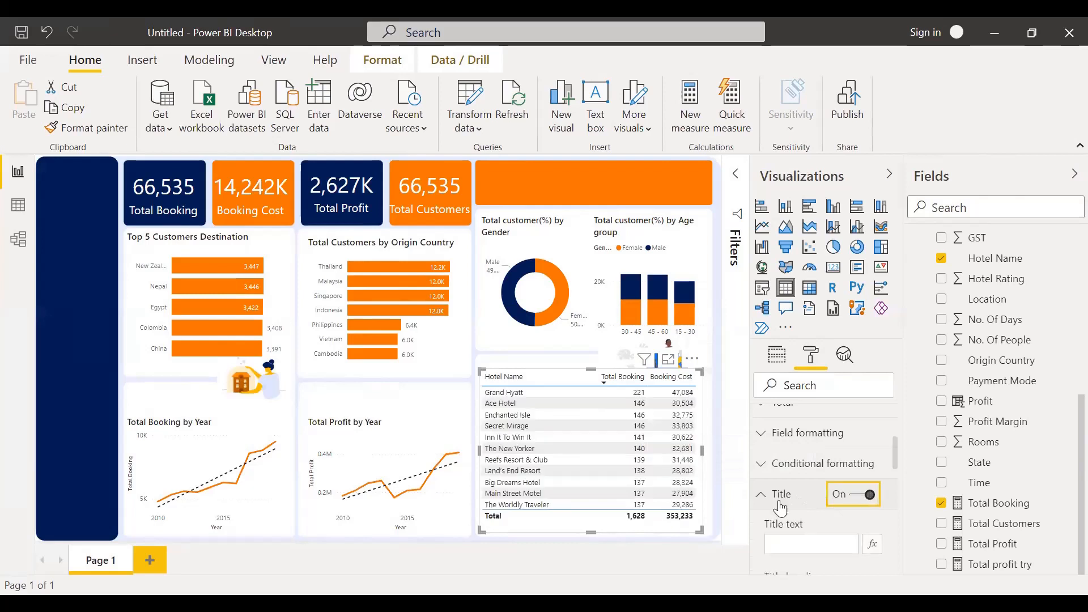
pyautogui.click(798, 540)
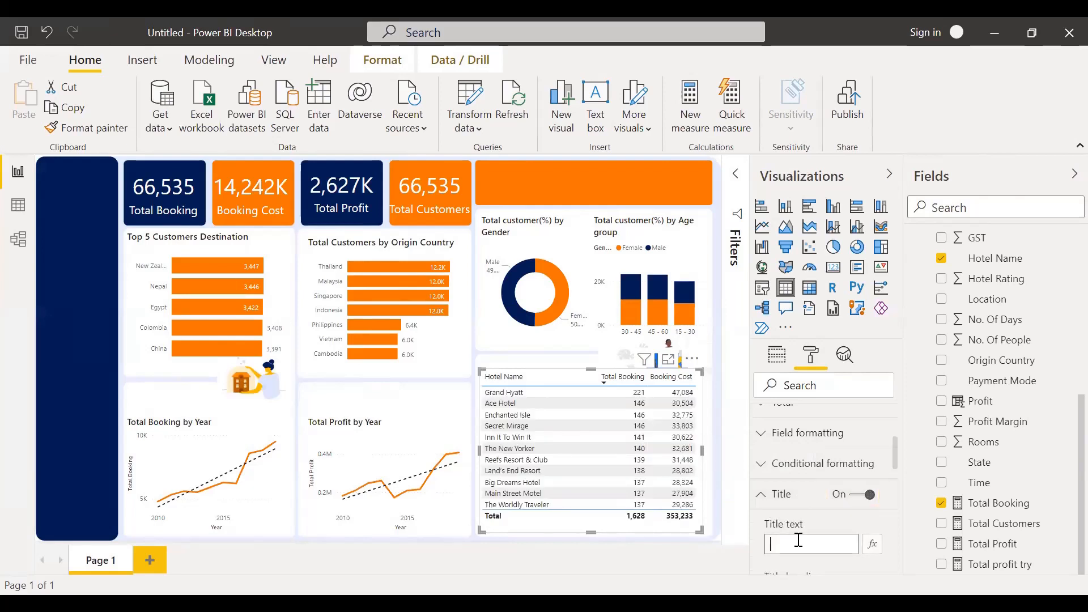
pyautogui.write('Top 1')
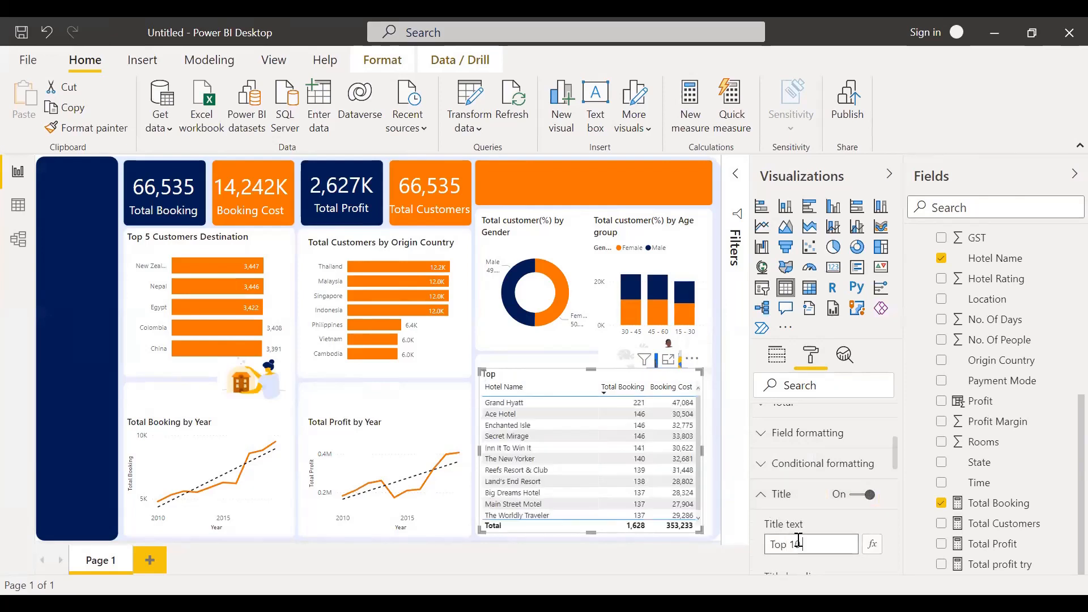
pyautogui.write('0 Hoster')
pyautogui.press('BackSpace')
pyautogui.press('BackSpace')
pyautogui.write('tels by Booking')
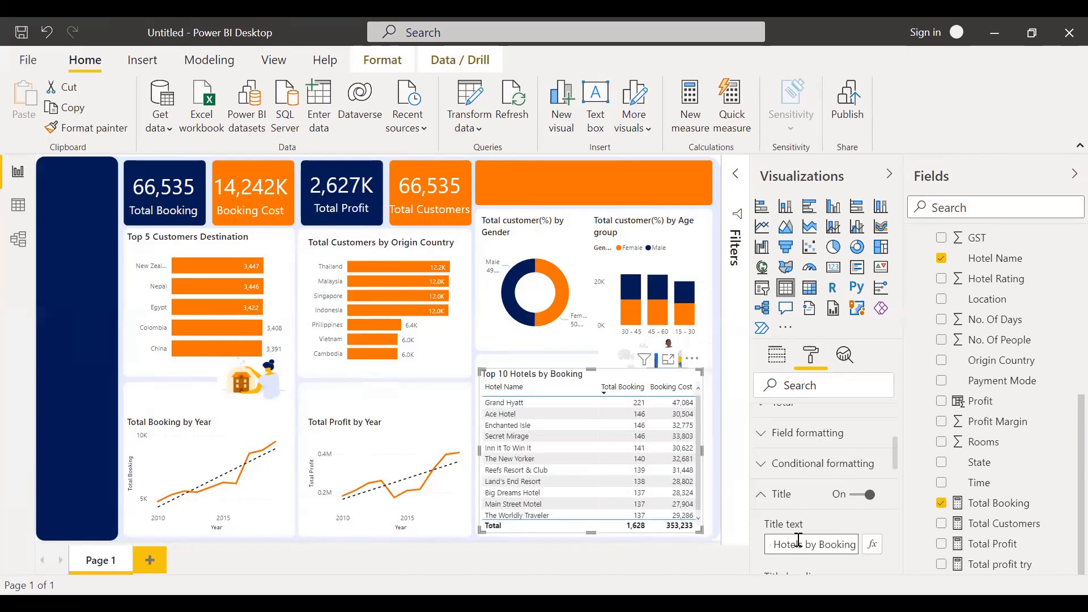
# Step: Set the table title's font family to Segoe UI Semibold and its text size to 13 pt
pyautogui.scroll(-3, 797, 523)
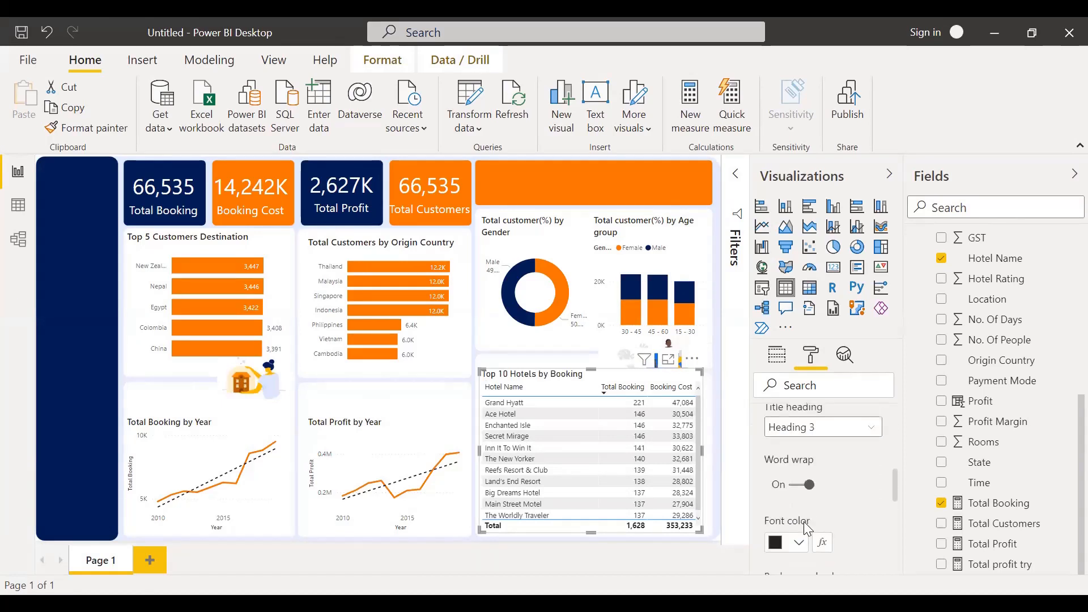
pyautogui.scroll(-5, 802, 522)
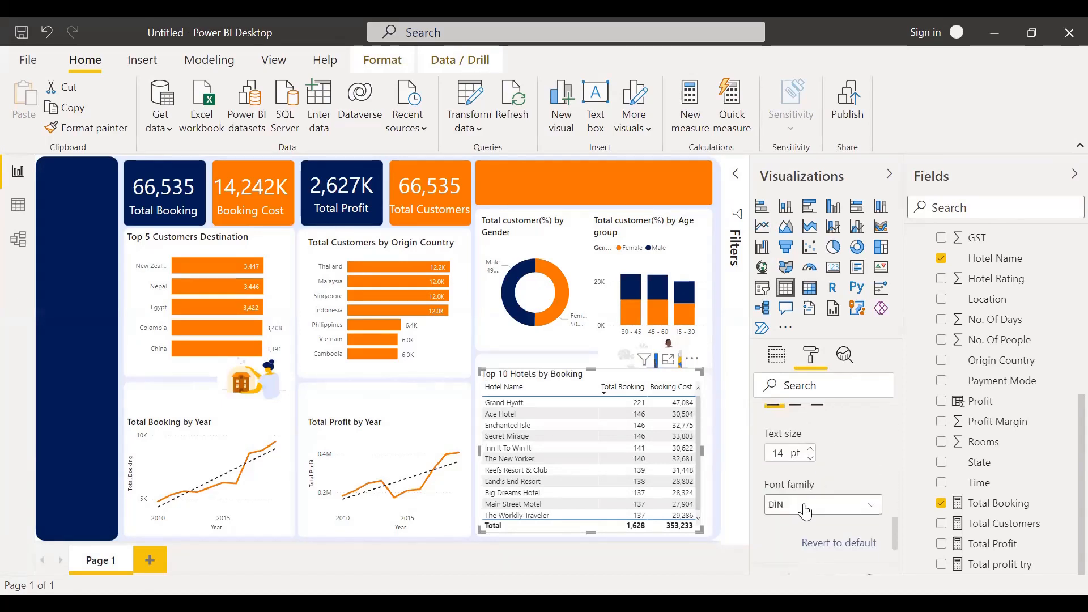
pyautogui.click(805, 503)
pyautogui.scroll(-3, 816, 420)
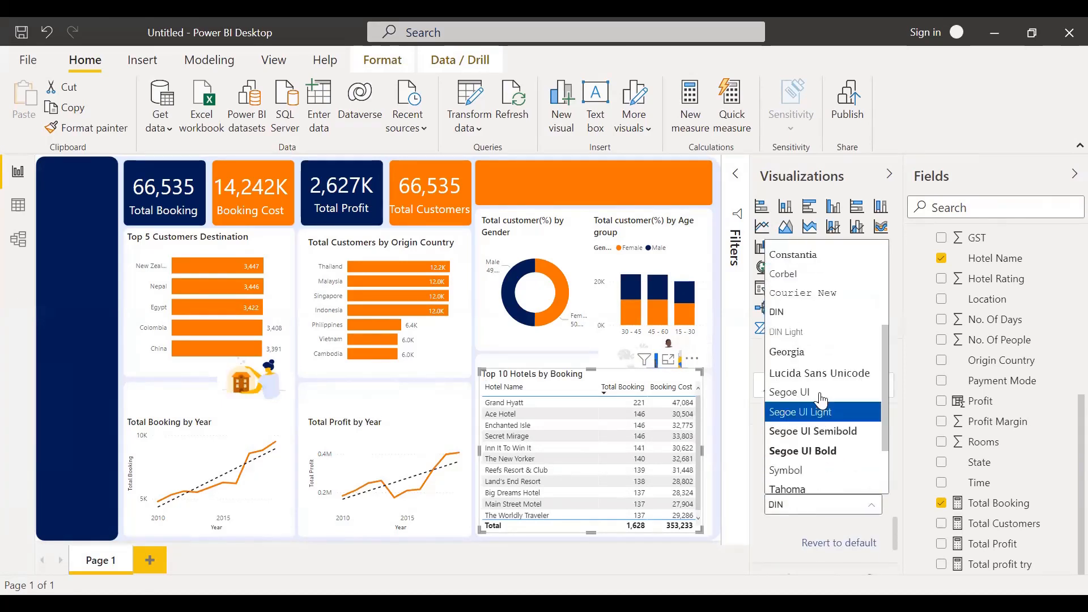
pyautogui.click(831, 435)
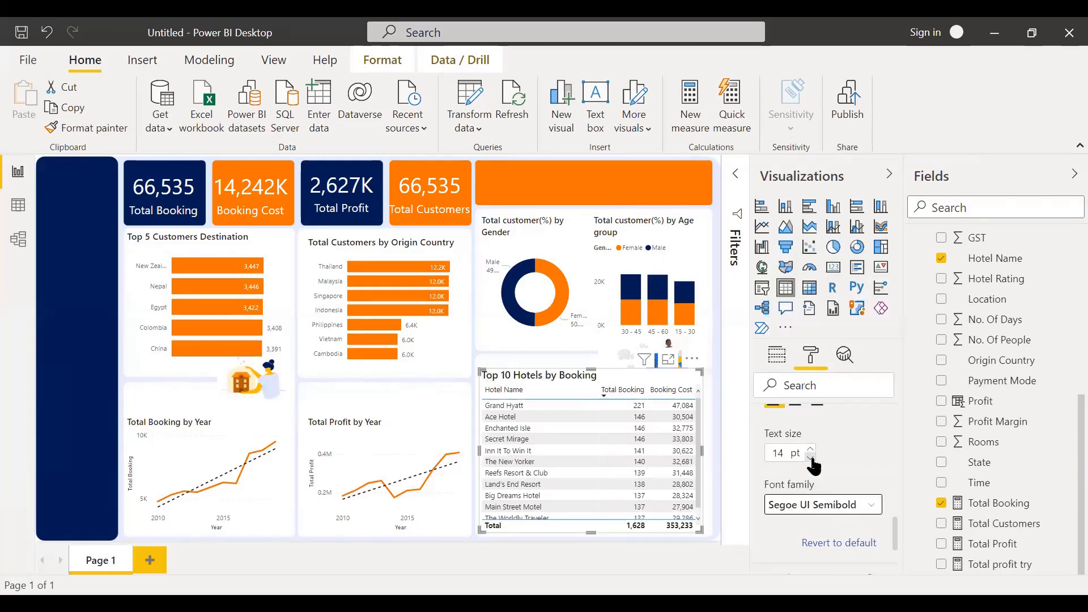
pyautogui.click(811, 459)
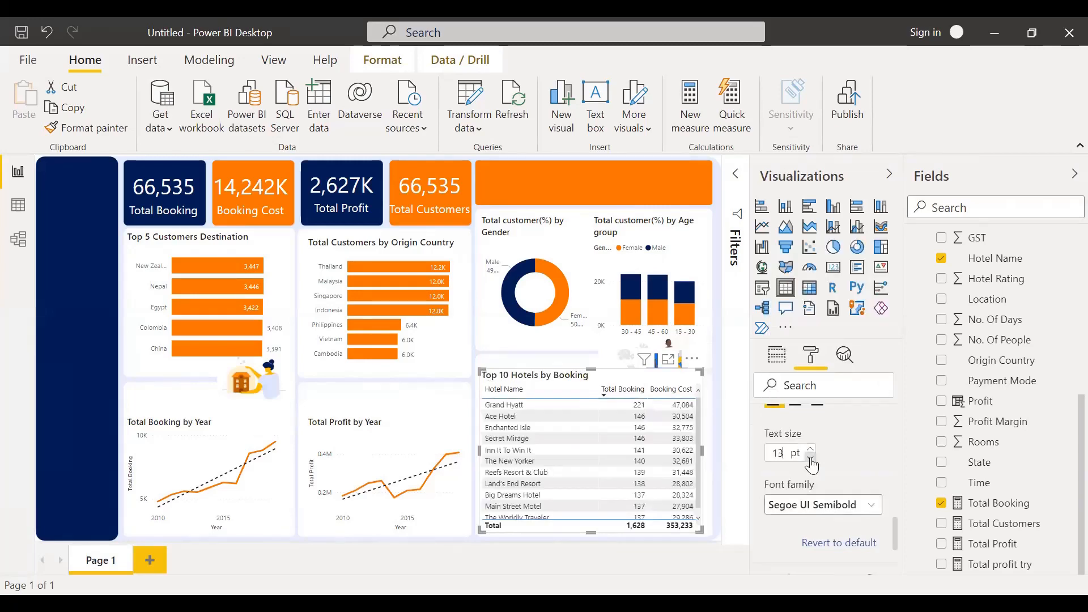
# Step: Narrow the Hotel Name column of the hotel table to free space beside Booking Cost, and reselect the table
pyautogui.click(711, 453)
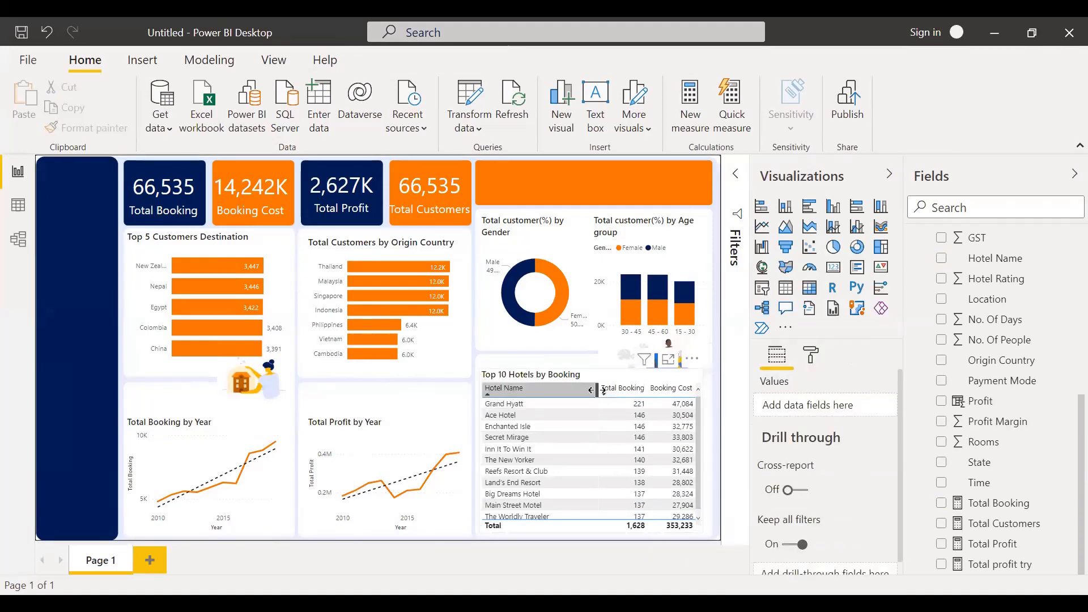
pyautogui.moveTo(598, 389); pyautogui.dragTo(563, 390)
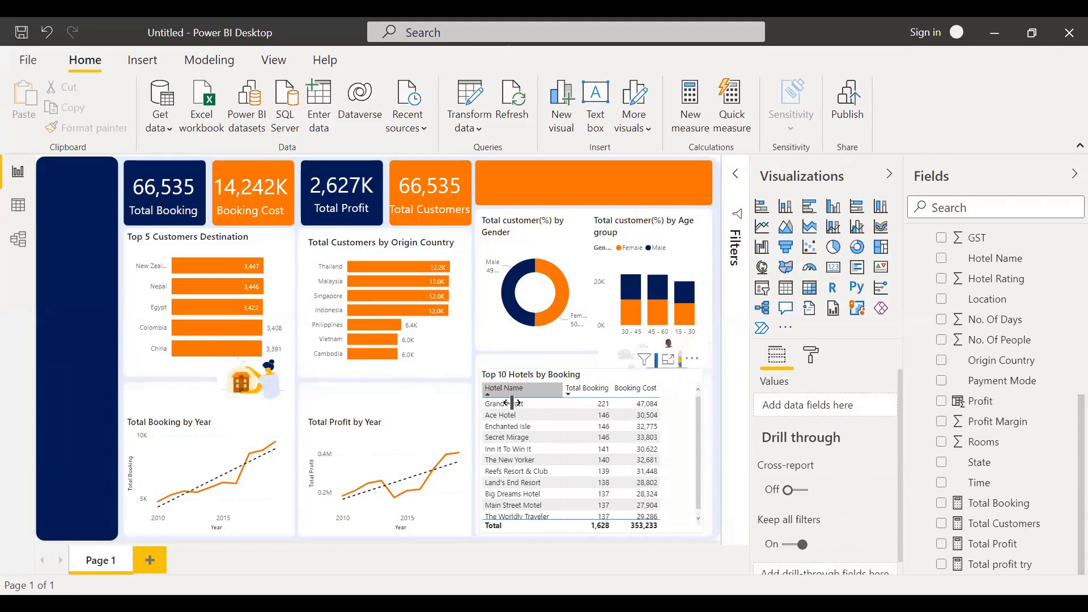
pyautogui.click(512, 403)
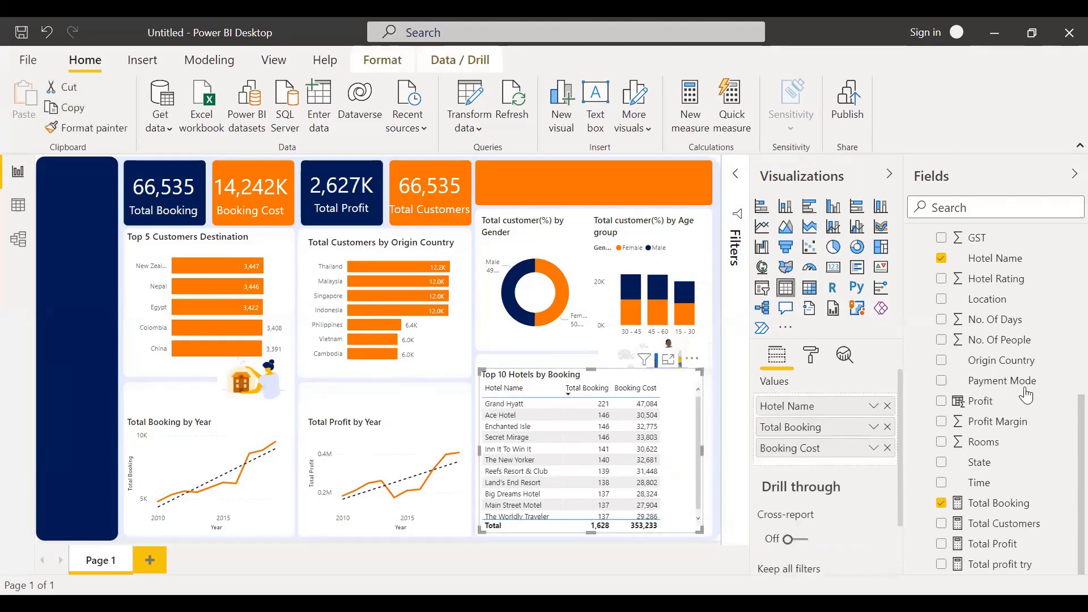
# Step: Search the fields for "rati" and add Hotel Rating to the hotel table
pyautogui.scroll(5, 1027, 395)
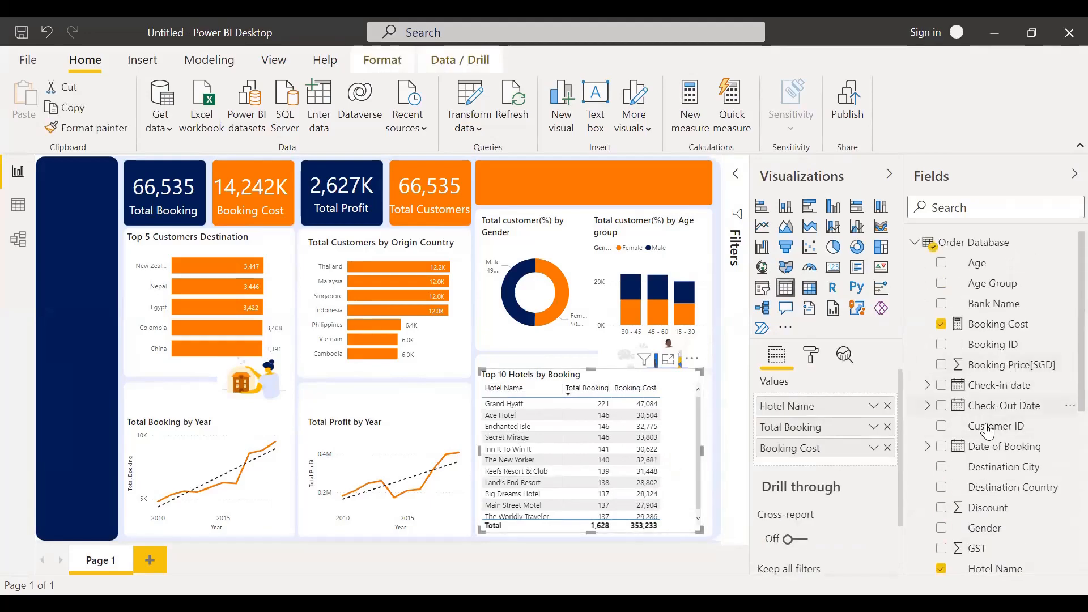
pyautogui.scroll(-2, 989, 491)
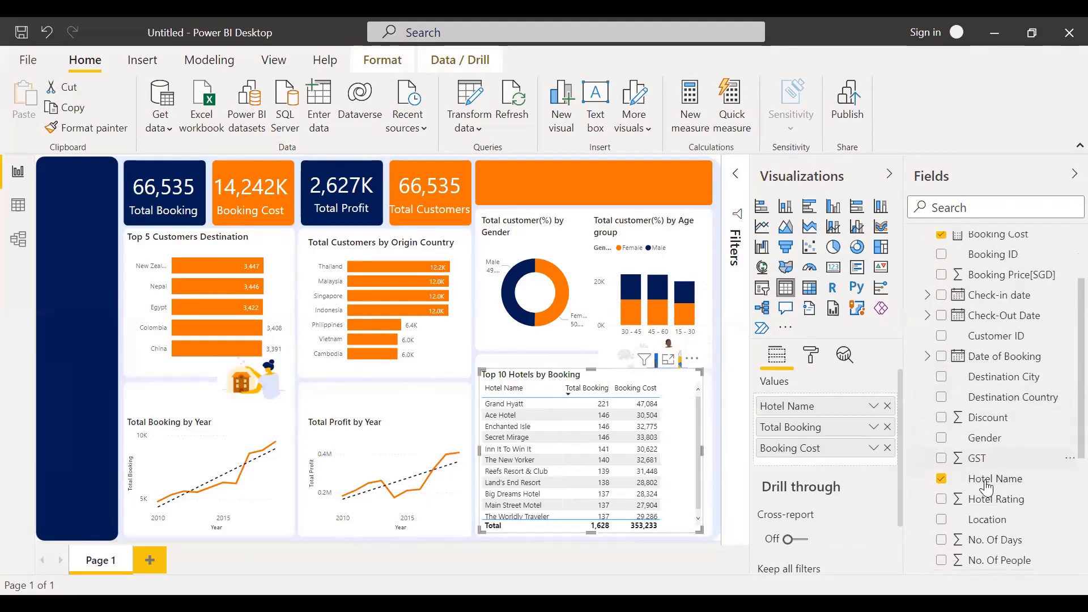
pyautogui.scroll(-5, 987, 489)
pyautogui.scroll(3, 997, 475)
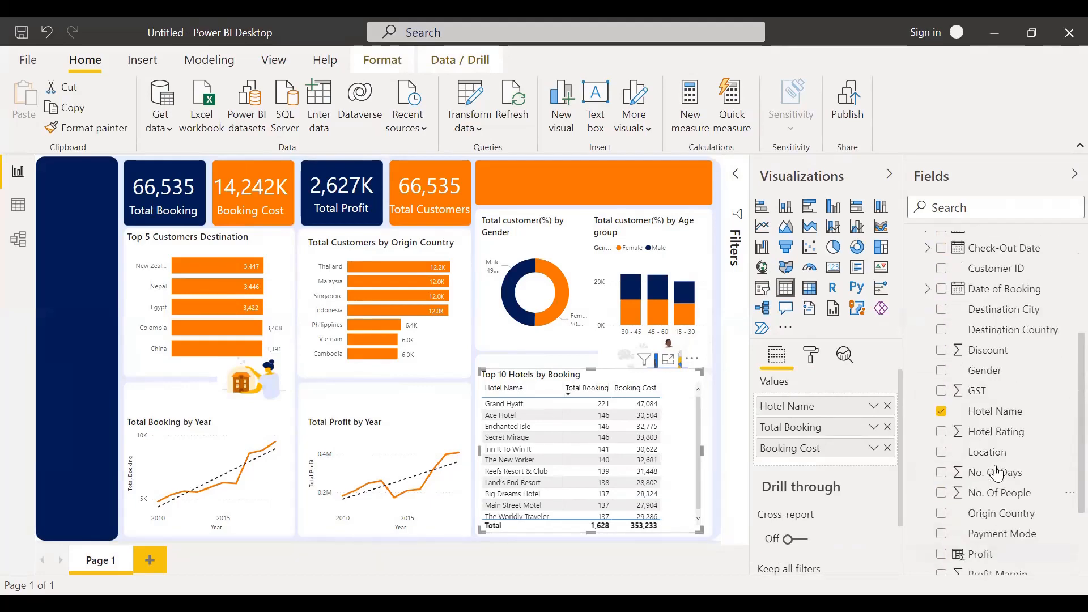
pyautogui.scroll(4, 997, 473)
pyautogui.click(974, 205)
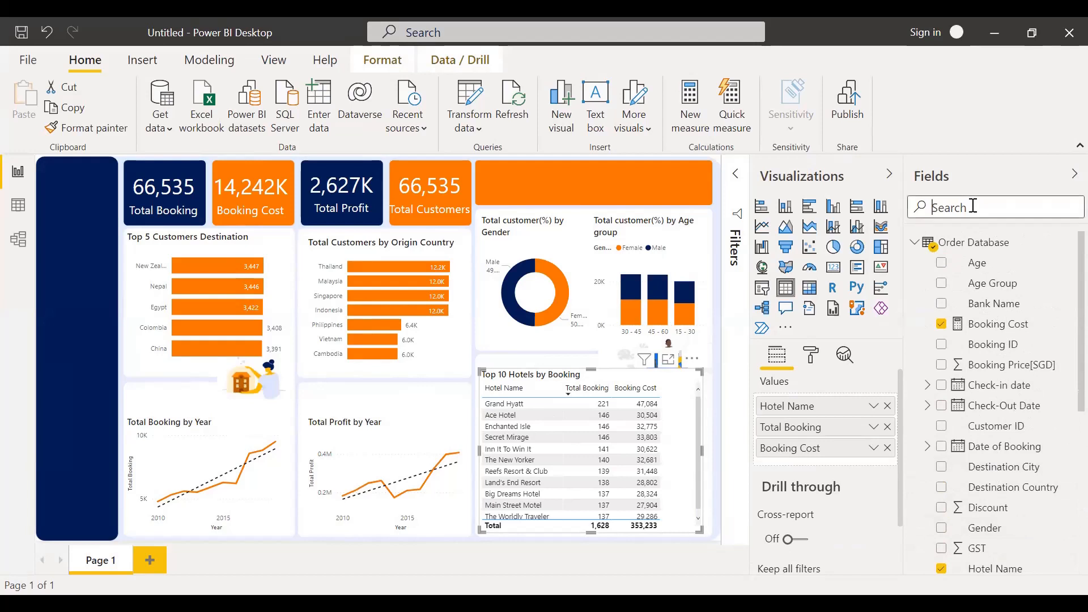
pyautogui.write('rati')
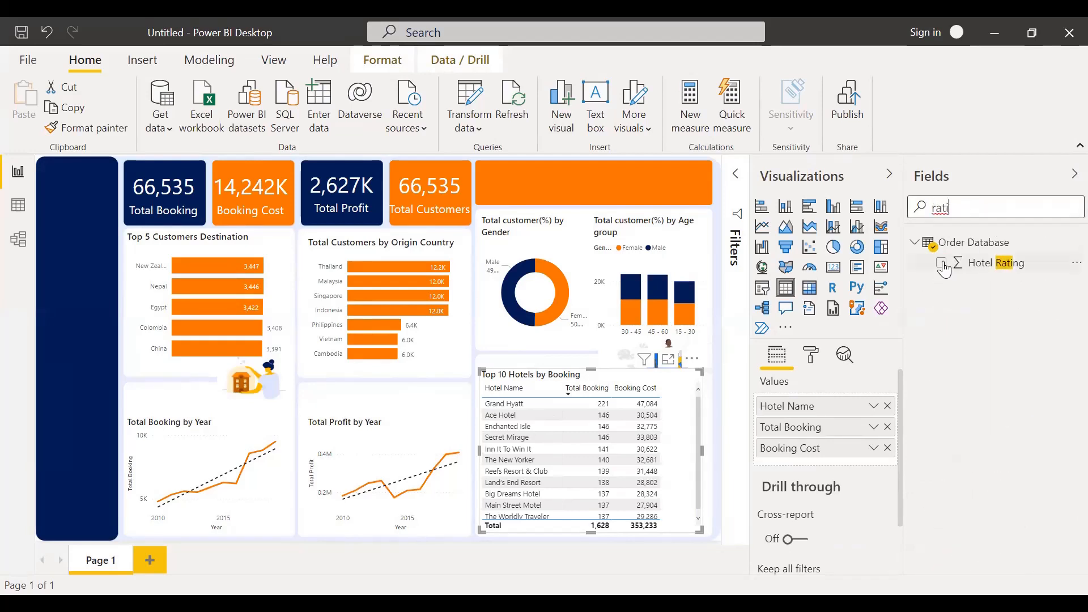
pyautogui.click(944, 267)
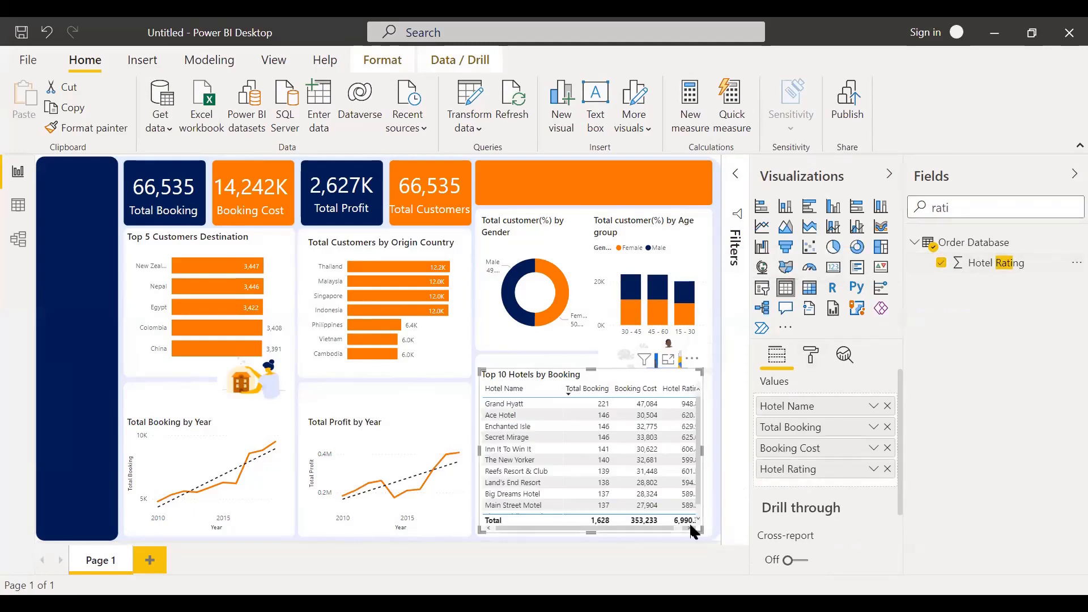
pyautogui.moveTo(669, 527); pyautogui.dragTo(694, 526)
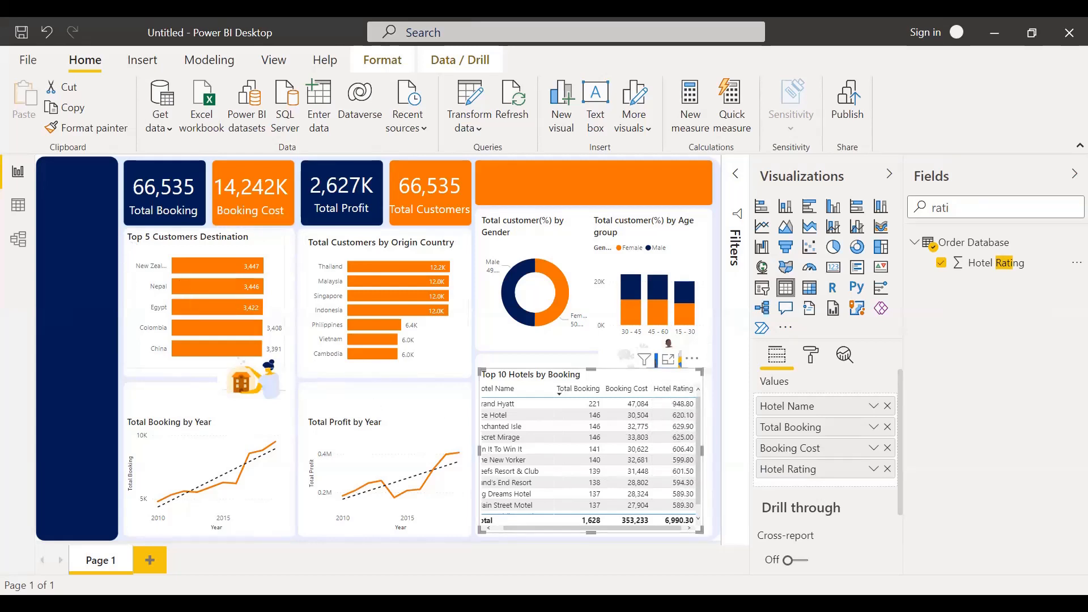
# Step: Set the default summarization of the Hotel Rating column to Average in the Order Database data view
pyautogui.click(14, 205)
pyautogui.moveTo(480, 566); pyautogui.dragTo(1060, 529)
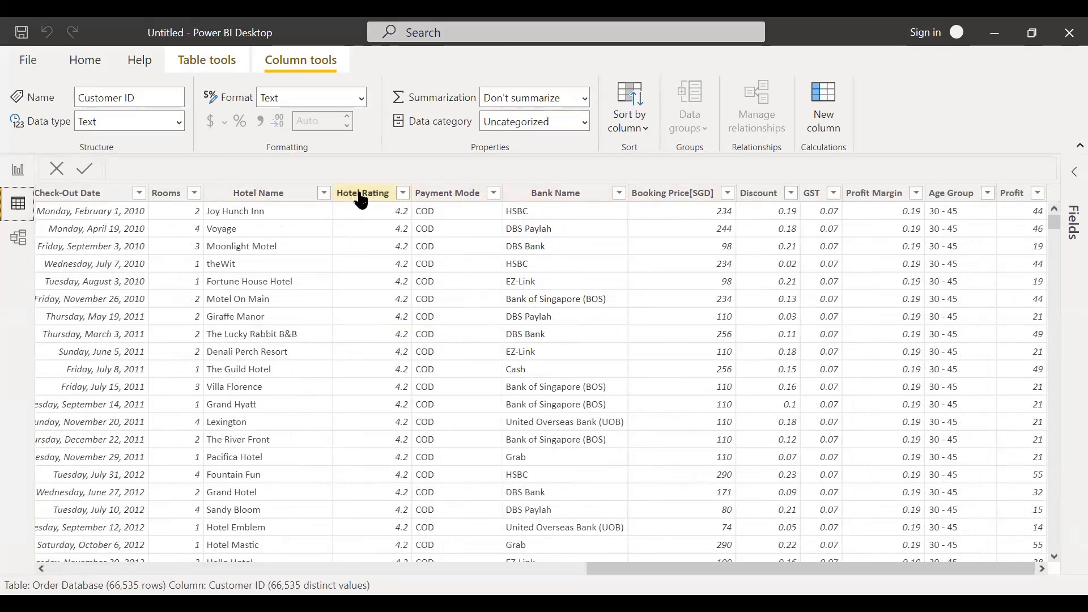
pyautogui.click(365, 238)
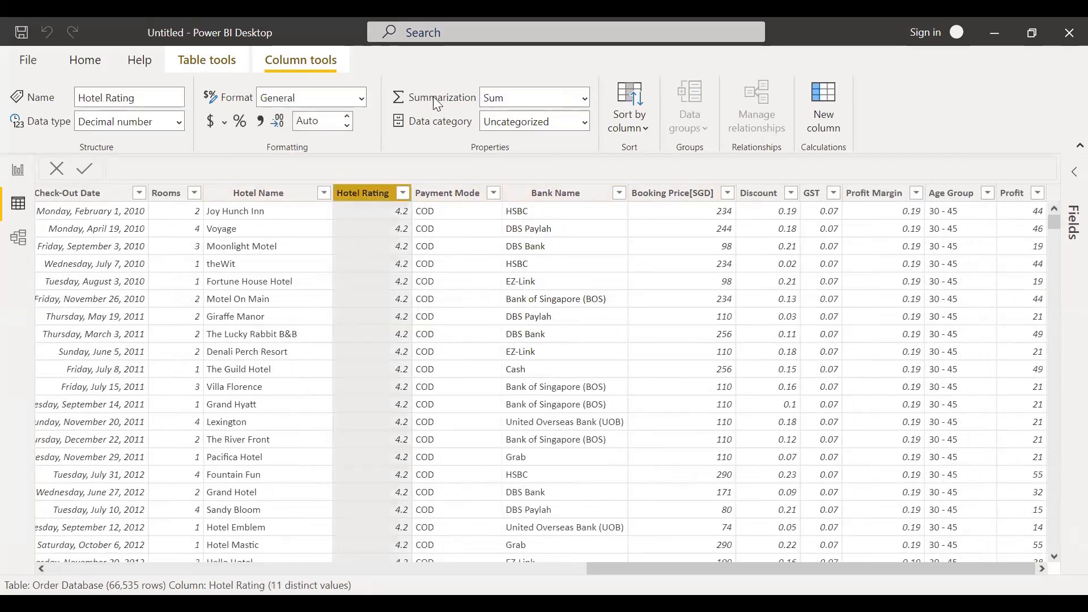
pyautogui.click(585, 97)
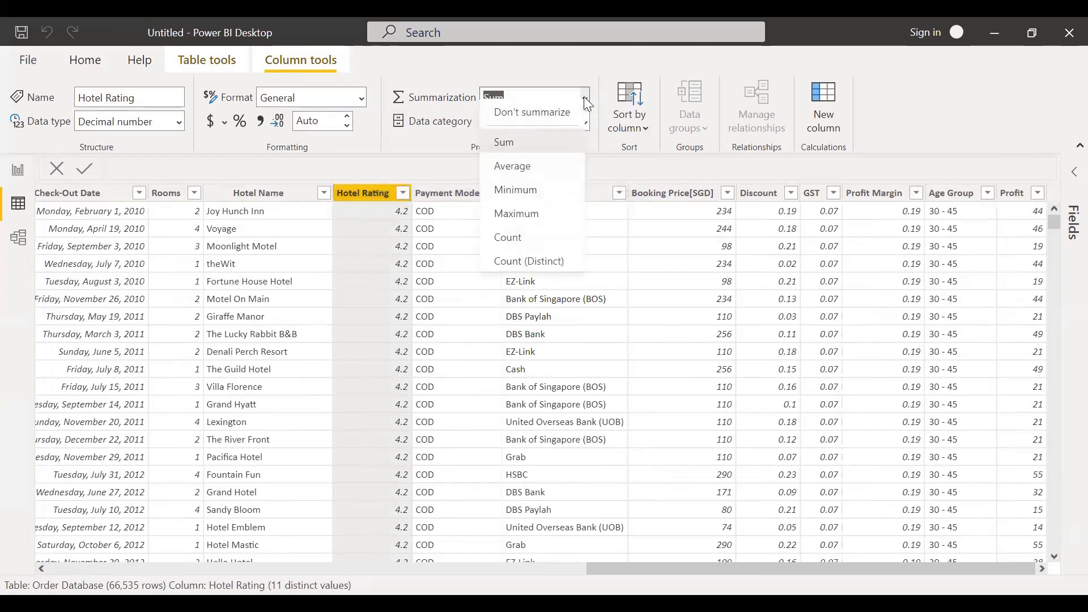
pyautogui.click(534, 170)
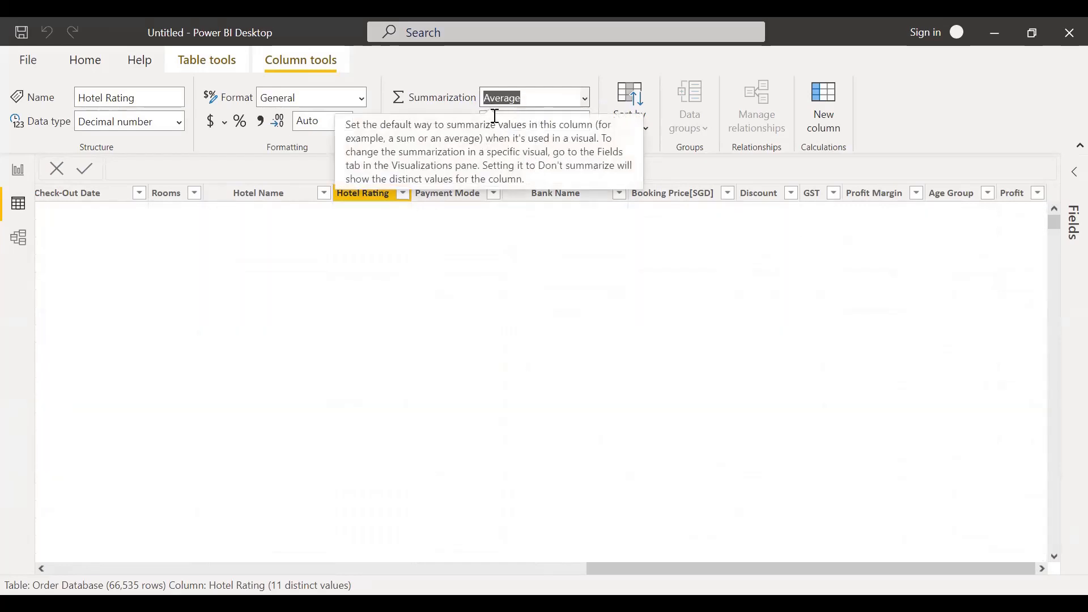
# Step: Back in the report, remove the summed Hotel Rating from the hotel table and add the field again to use its average
pyautogui.click(18, 172)
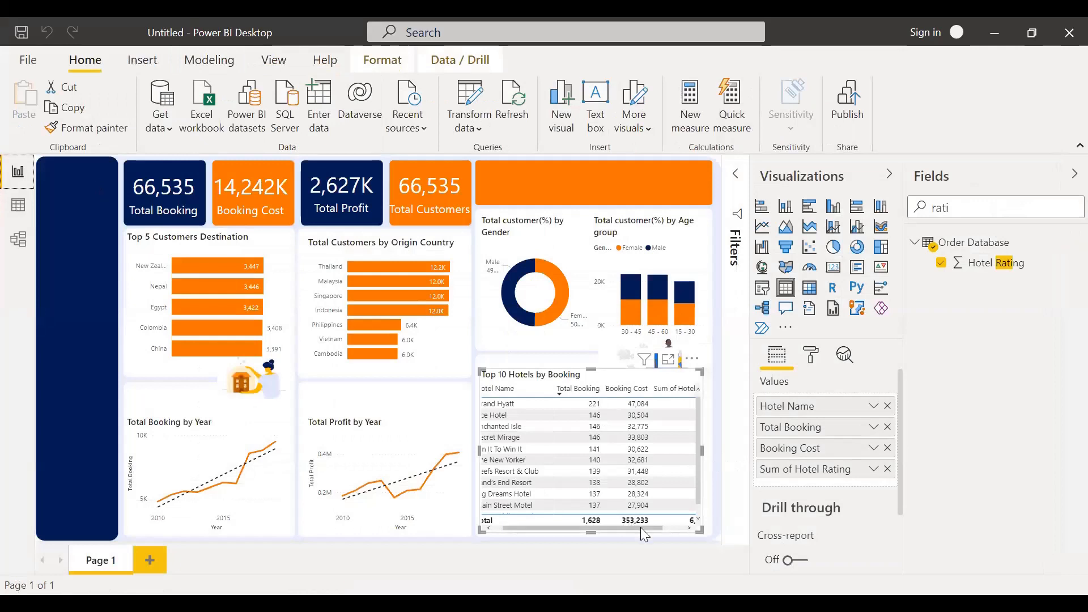
pyautogui.moveTo(643, 534); pyautogui.dragTo(677, 534)
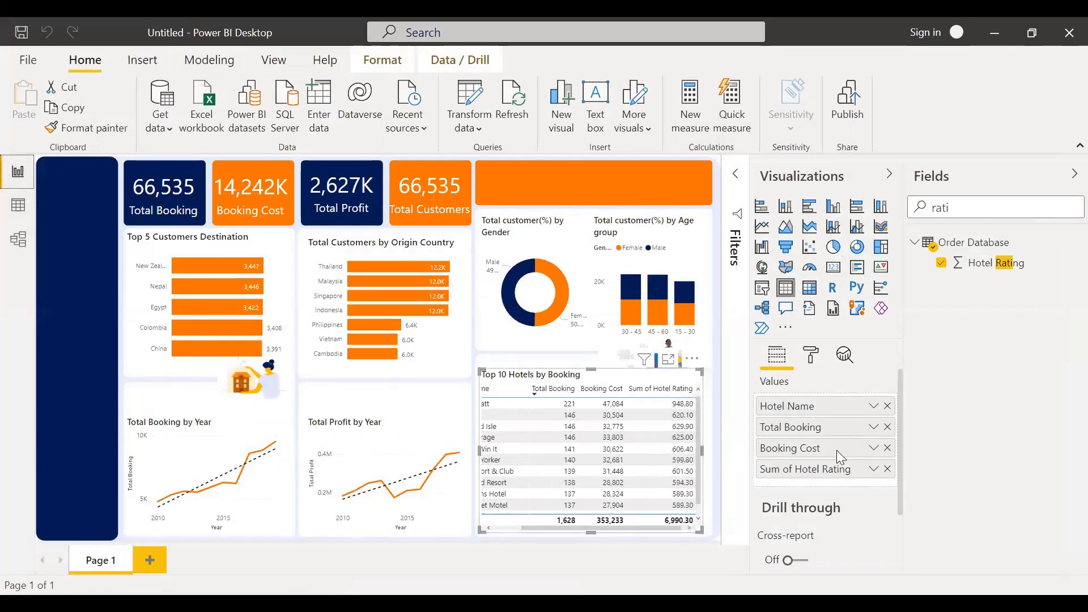
pyautogui.click(887, 468)
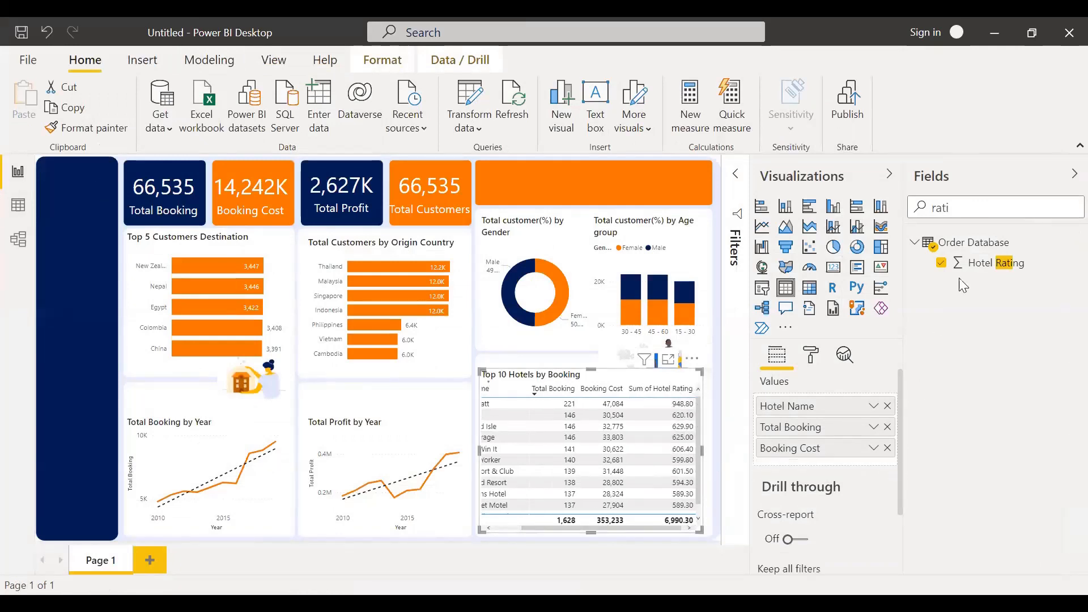
pyautogui.click(943, 264)
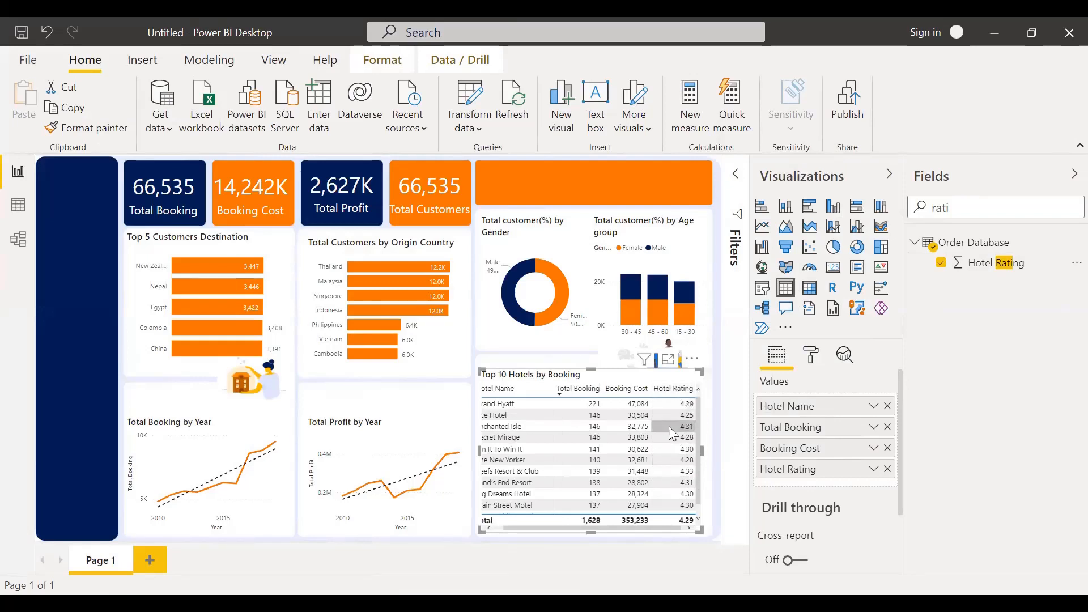
# Step: Enlarge the hotel table slightly upward and sideways so all columns fit, and turn off its background
pyautogui.click(558, 391)
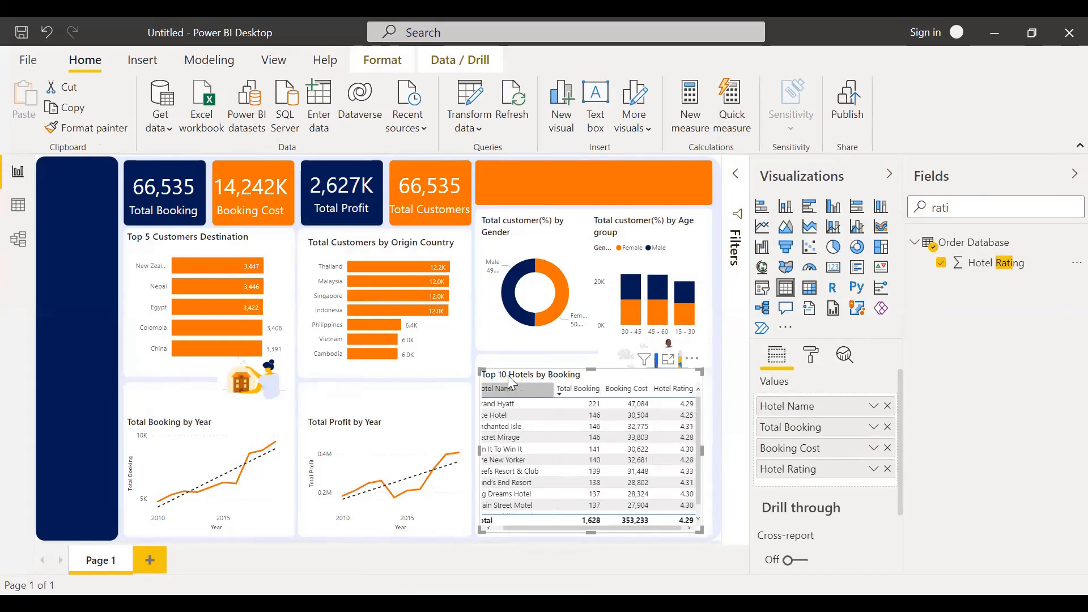
pyautogui.moveTo(484, 372); pyautogui.dragTo(484, 366)
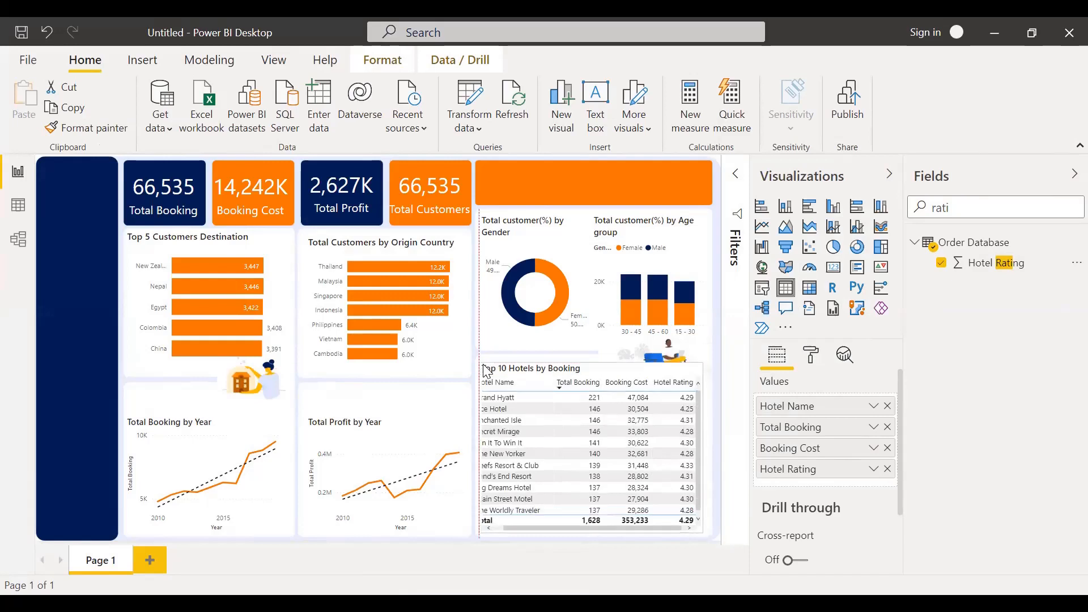
pyautogui.click(810, 357)
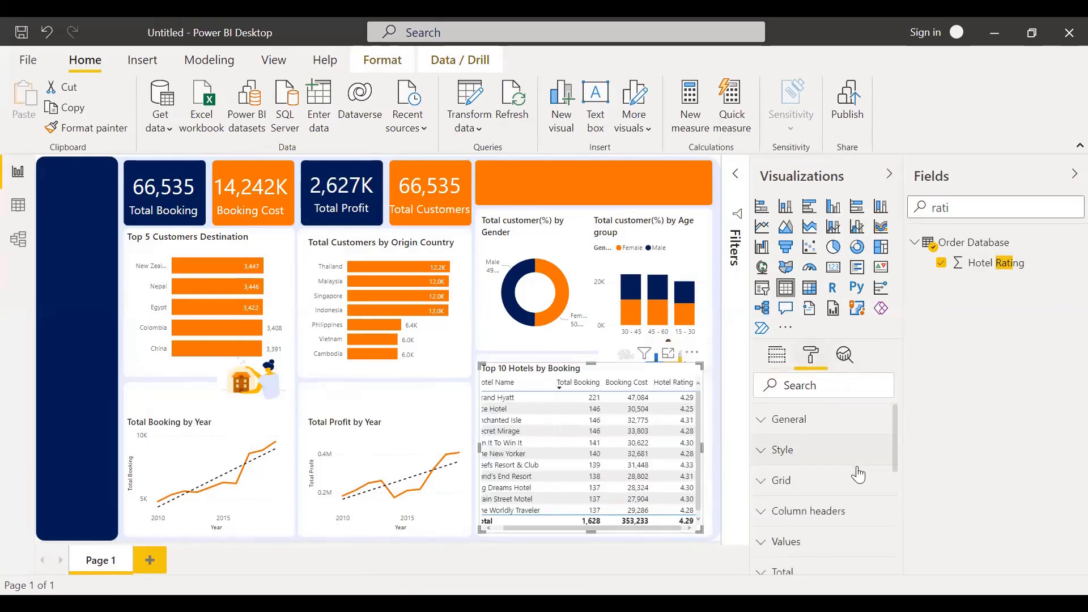
pyautogui.scroll(-5, 833, 502)
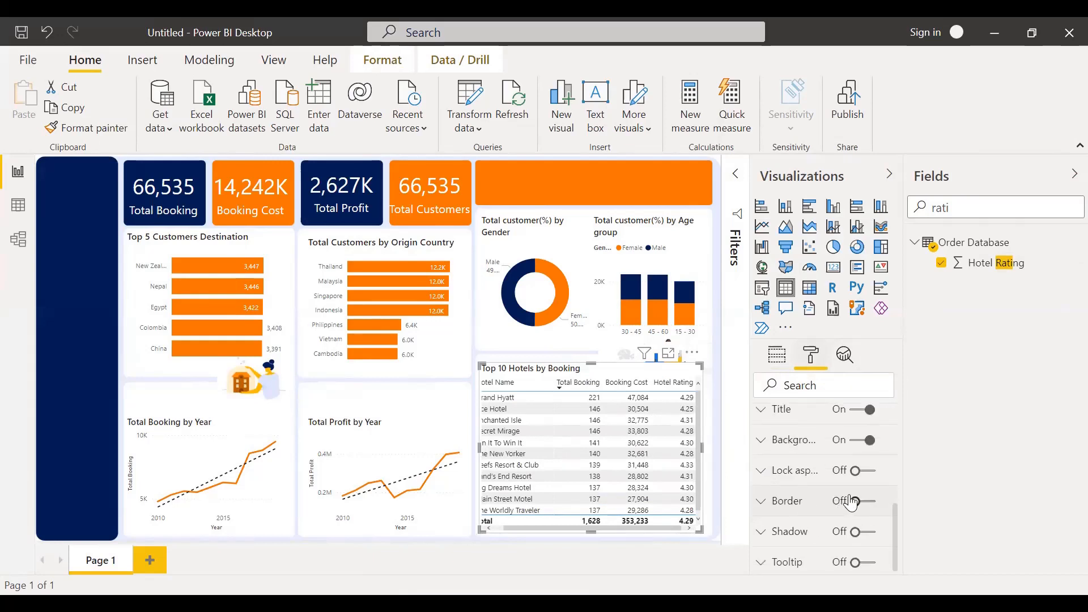
pyautogui.click(858, 440)
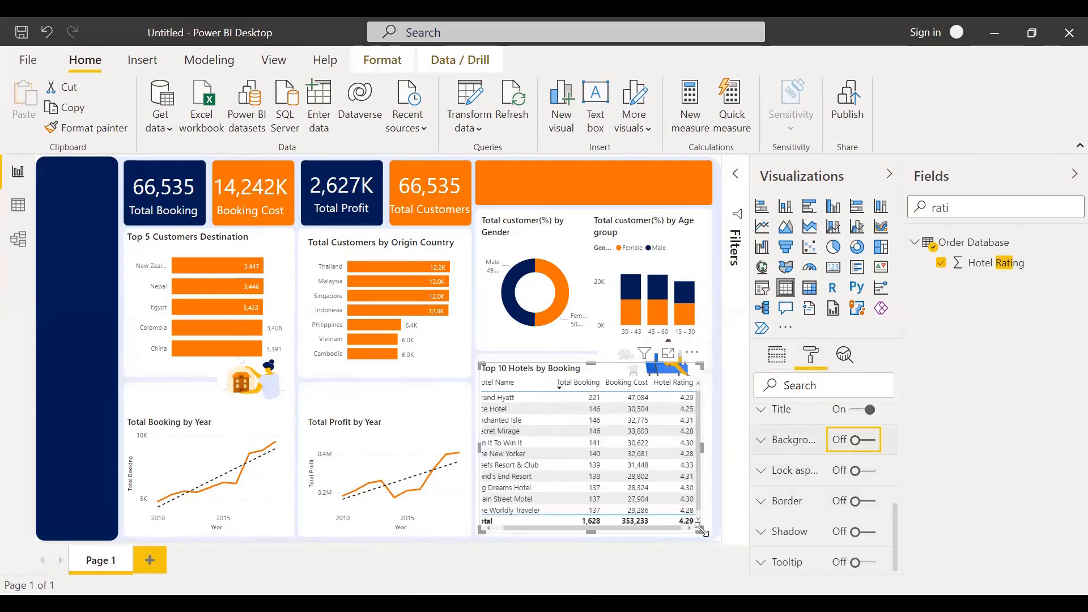
pyautogui.moveTo(711, 531); pyautogui.dragTo(713, 528)
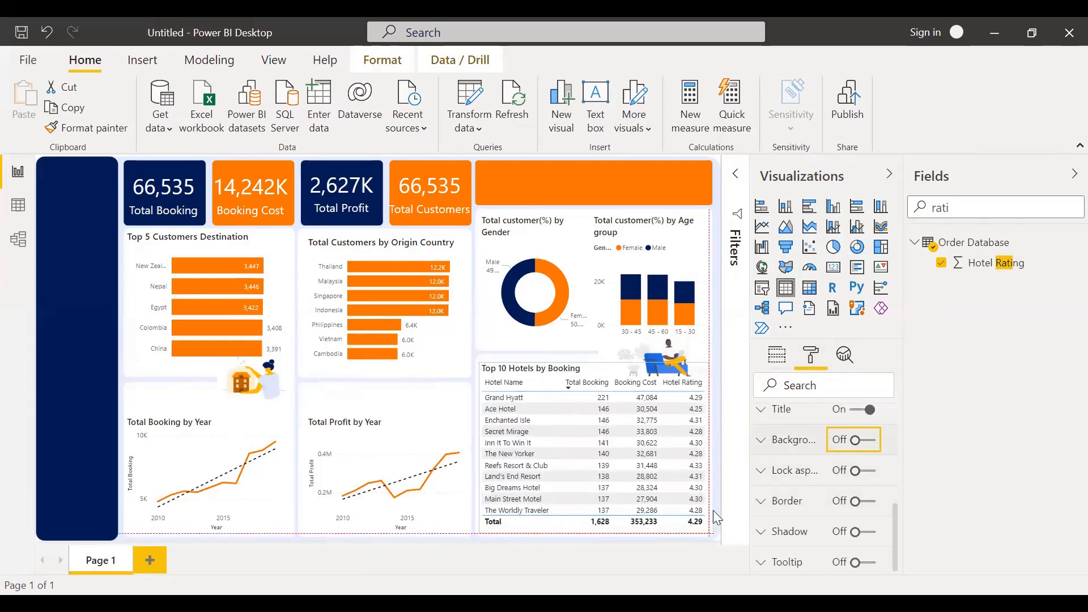
# Step: Deselect the hotel table and clear the field search
pyautogui.click(714, 502)
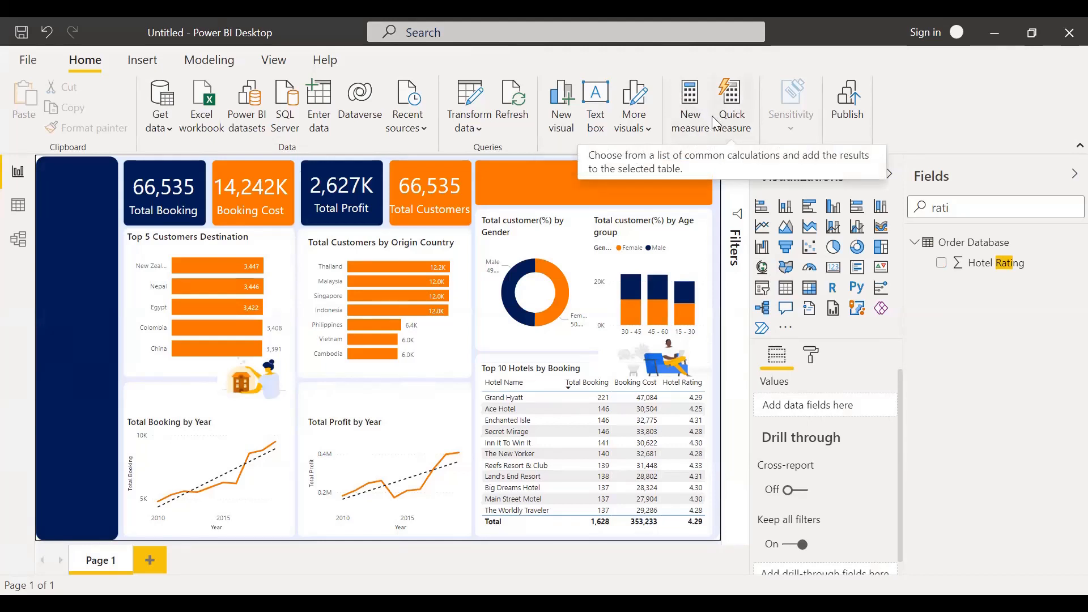
pyautogui.doubleClick(988, 207)
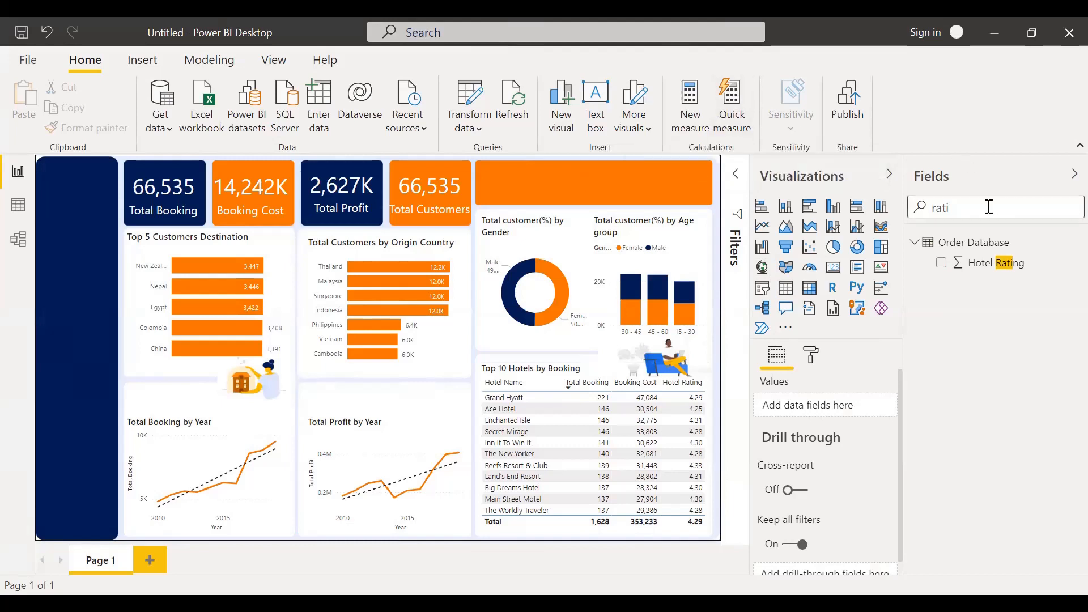
pyautogui.press('BackSpace')
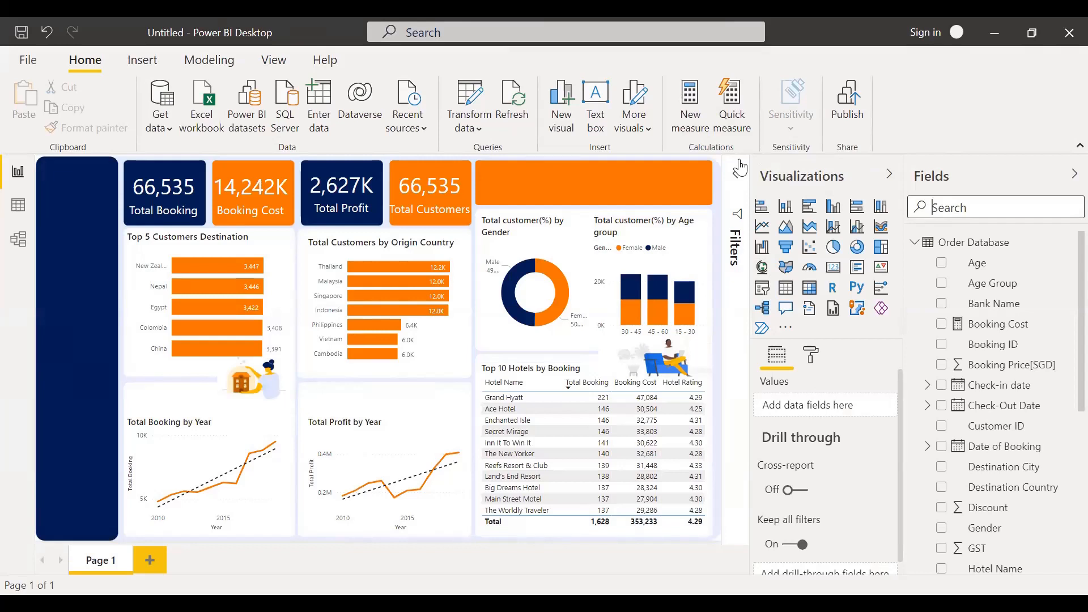
pyautogui.click(733, 111)
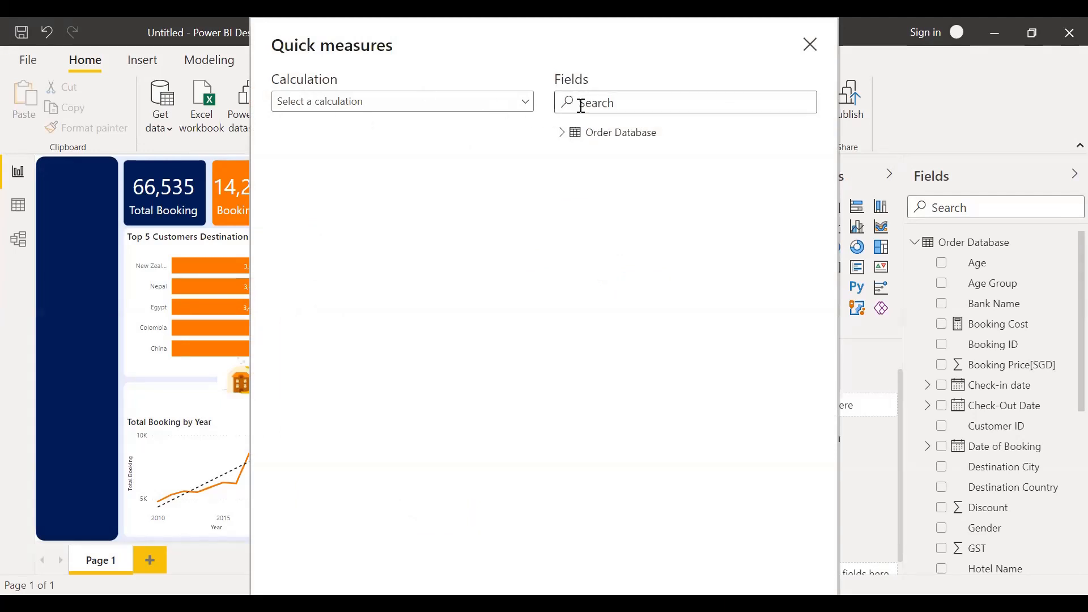
pyautogui.click(334, 111)
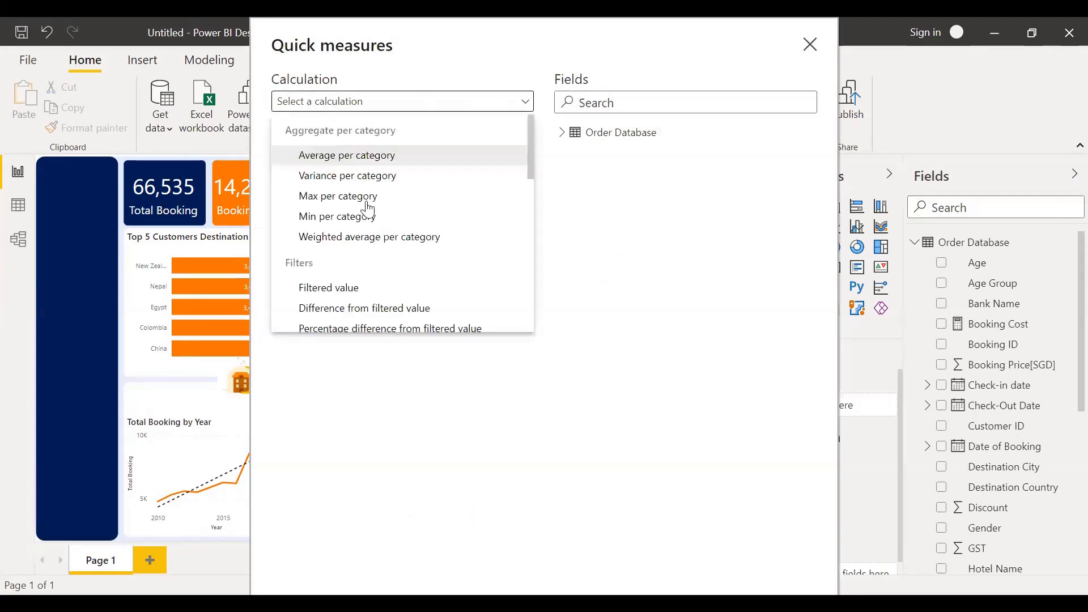
pyautogui.scroll(-6, 374, 210)
pyautogui.scroll(-5, 399, 249)
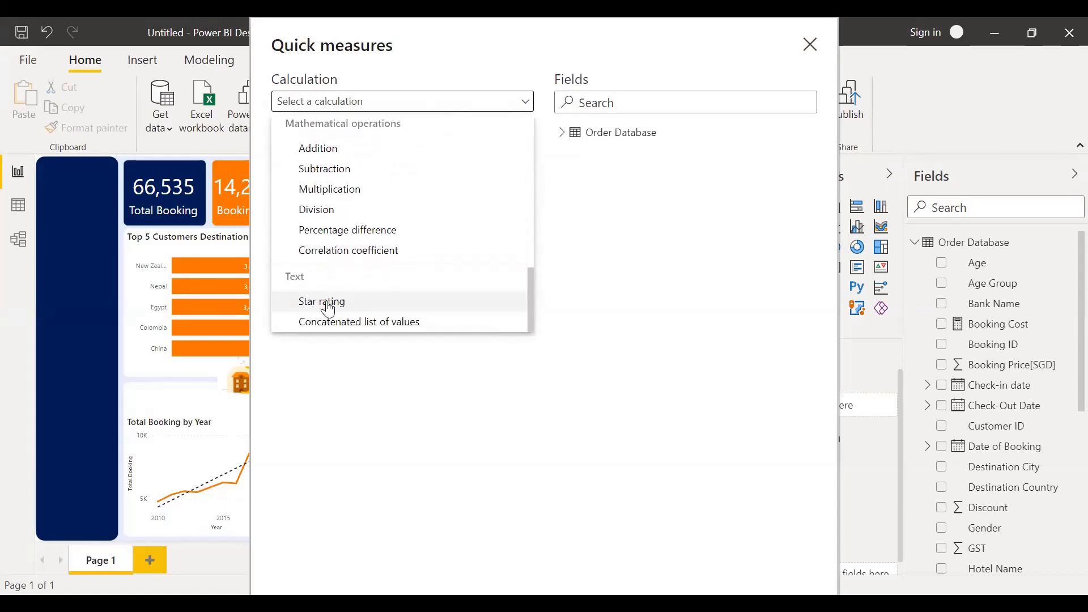
pyautogui.click(327, 304)
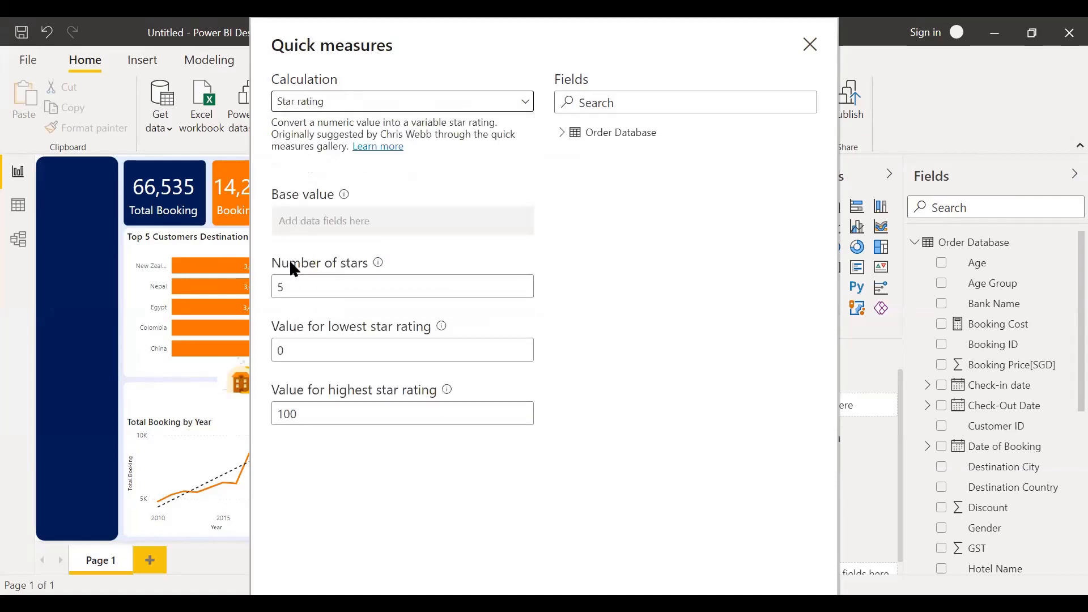
pyautogui.moveTo(284, 286); pyautogui.dragTo(263, 287)
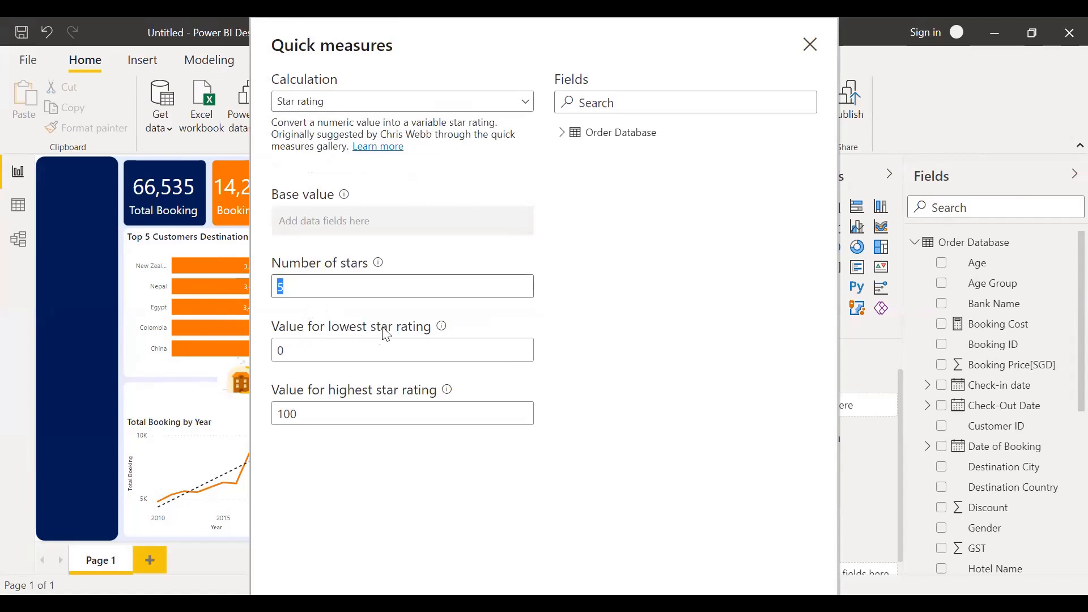
pyautogui.moveTo(294, 350); pyautogui.dragTo(278, 350)
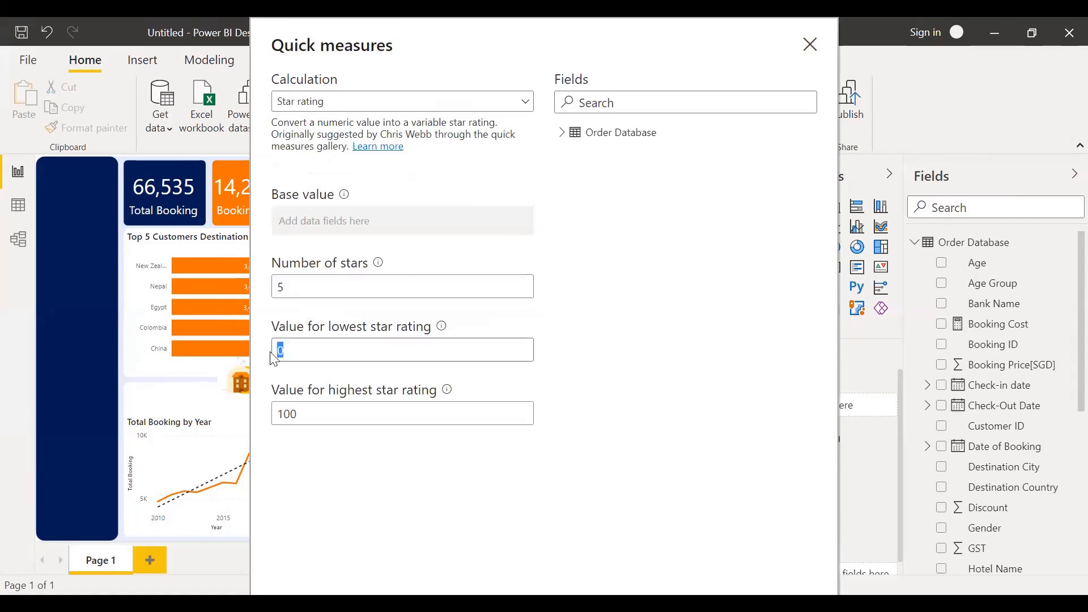
pyautogui.write('1')
pyautogui.moveTo(296, 414)
pyautogui.mouseDown()
pyautogui.moveTo(269, 412)
pyautogui.moveTo(277, 416)
pyautogui.mouseUp()
pyautogui.write('5')
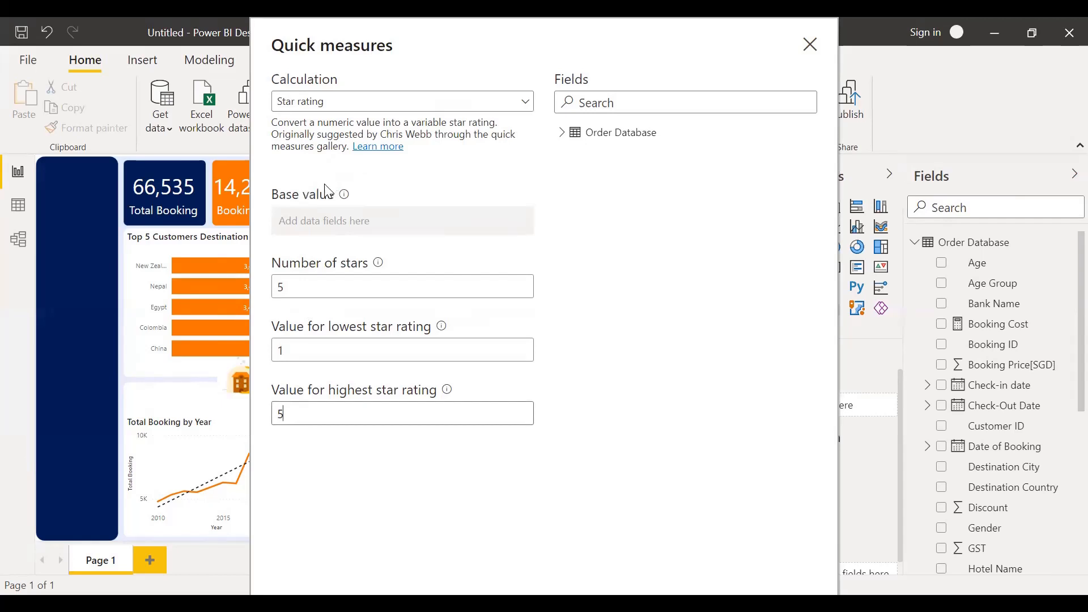
pyautogui.click(563, 136)
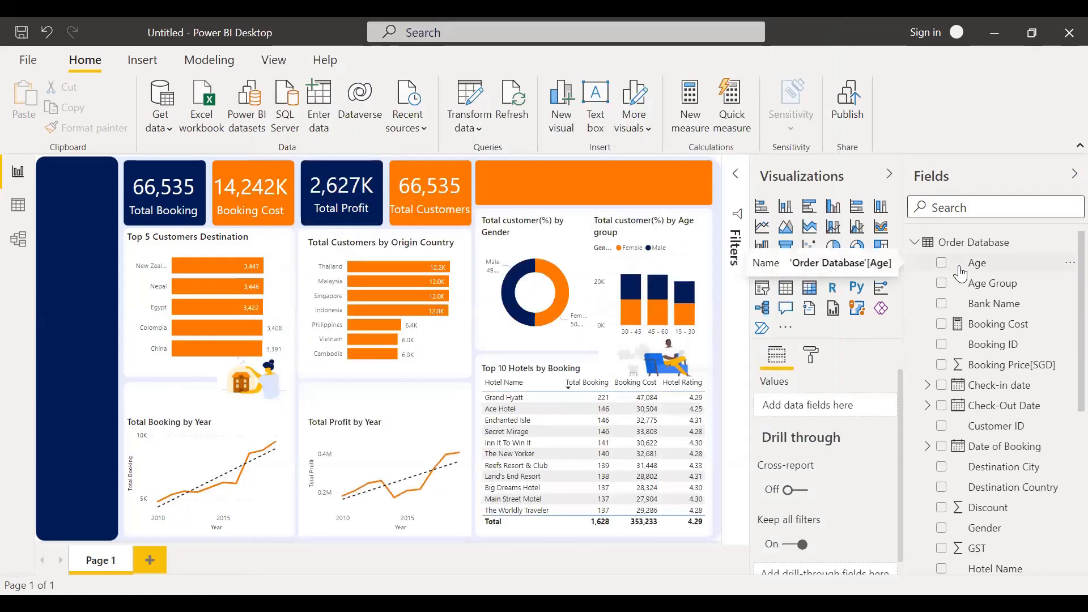
# Step: Create a measure Avg rating = AVERAGE('Order Database'[Hotel Rating])
pyautogui.click(694, 115)
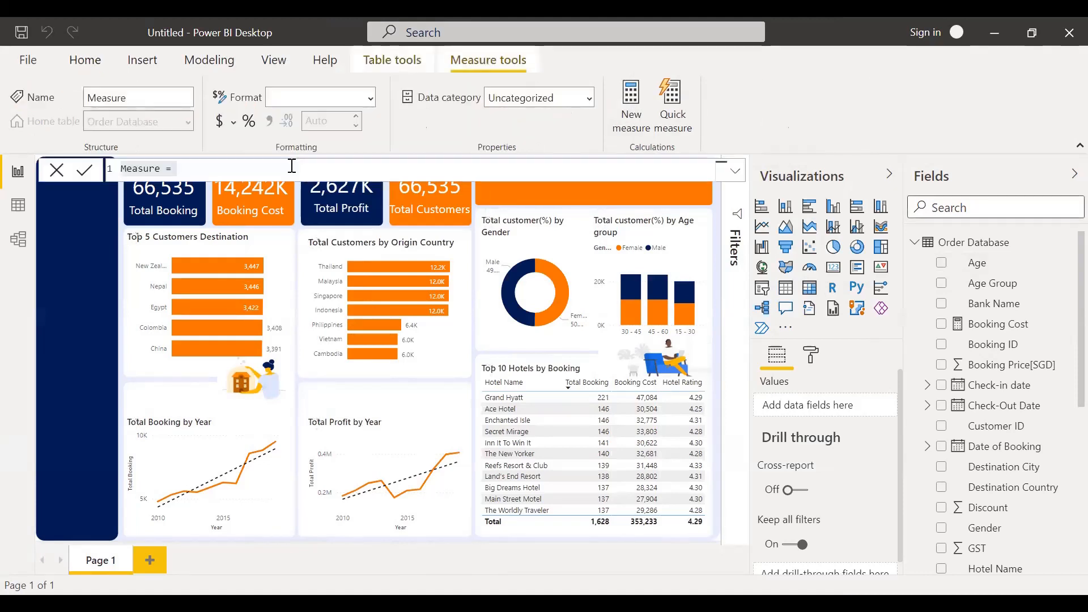
pyautogui.write('Avg ')
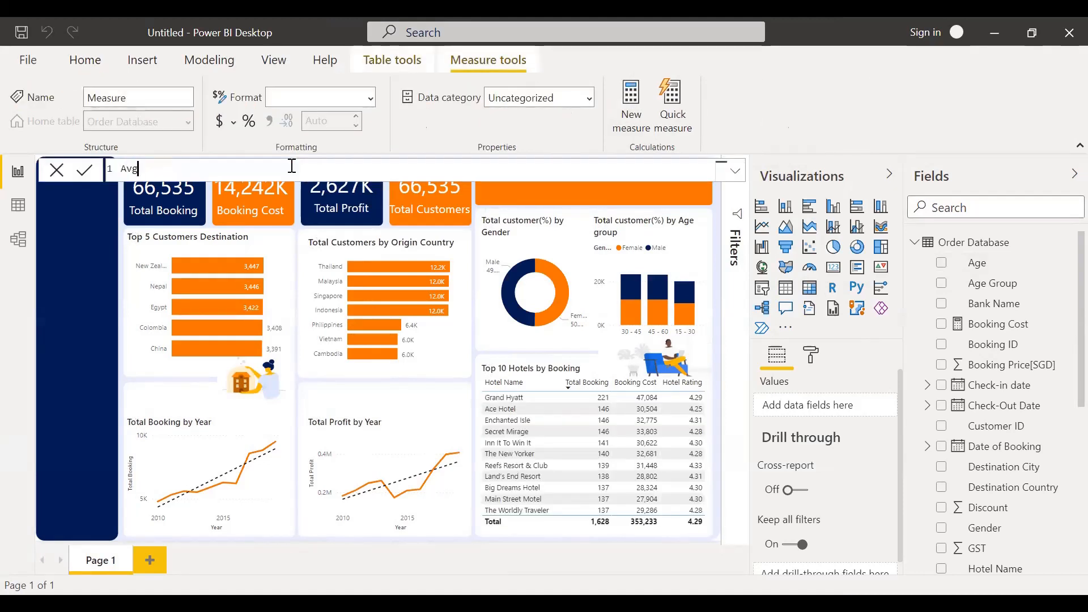
pyautogui.write('rating = aver')
pyautogui.click(273, 187)
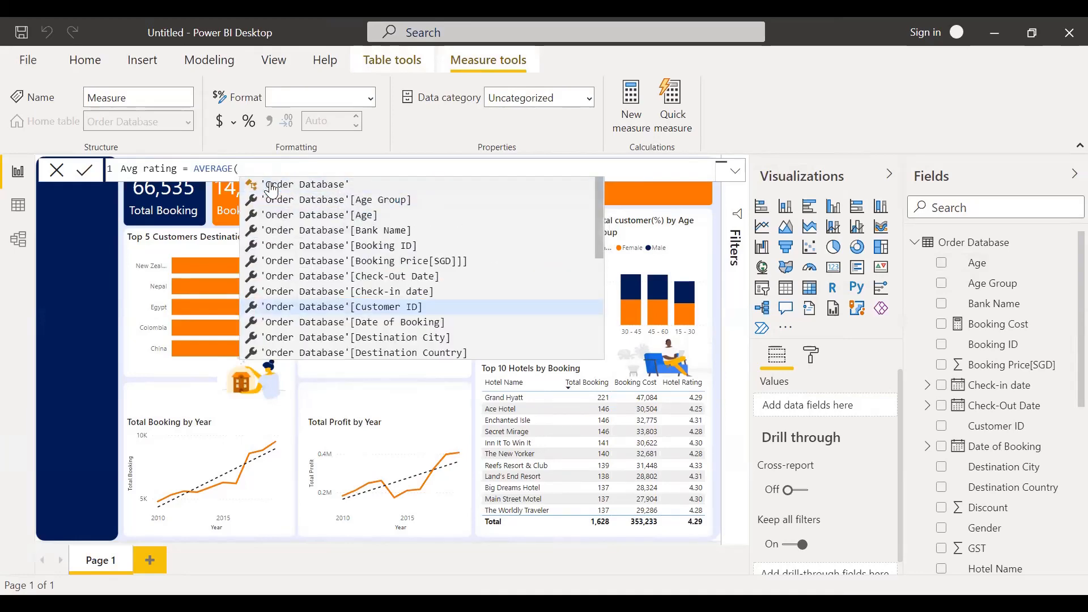
pyautogui.write('ratin')
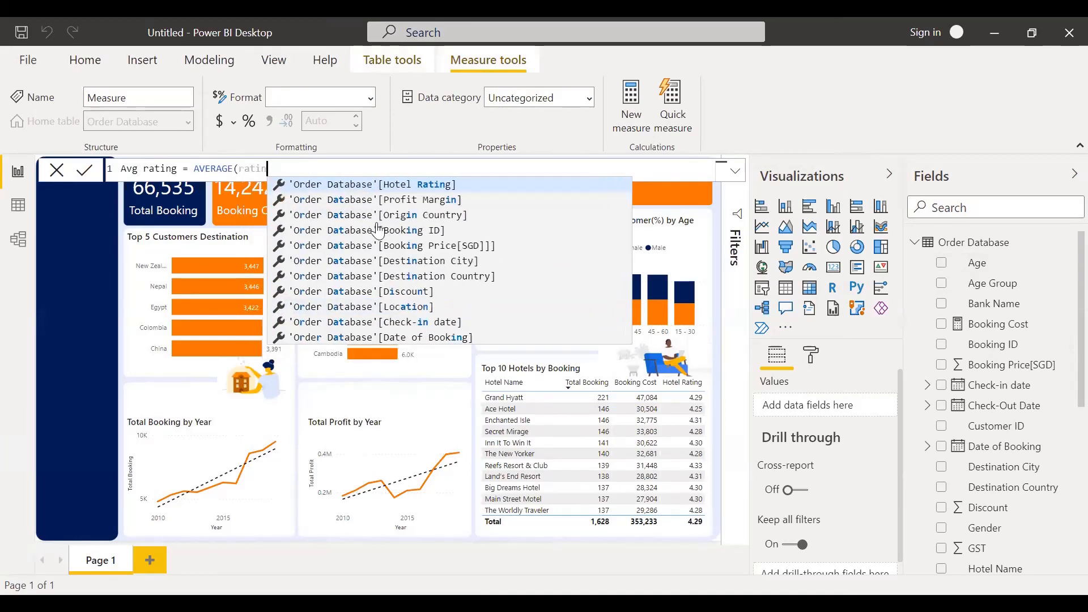
pyautogui.click(396, 185)
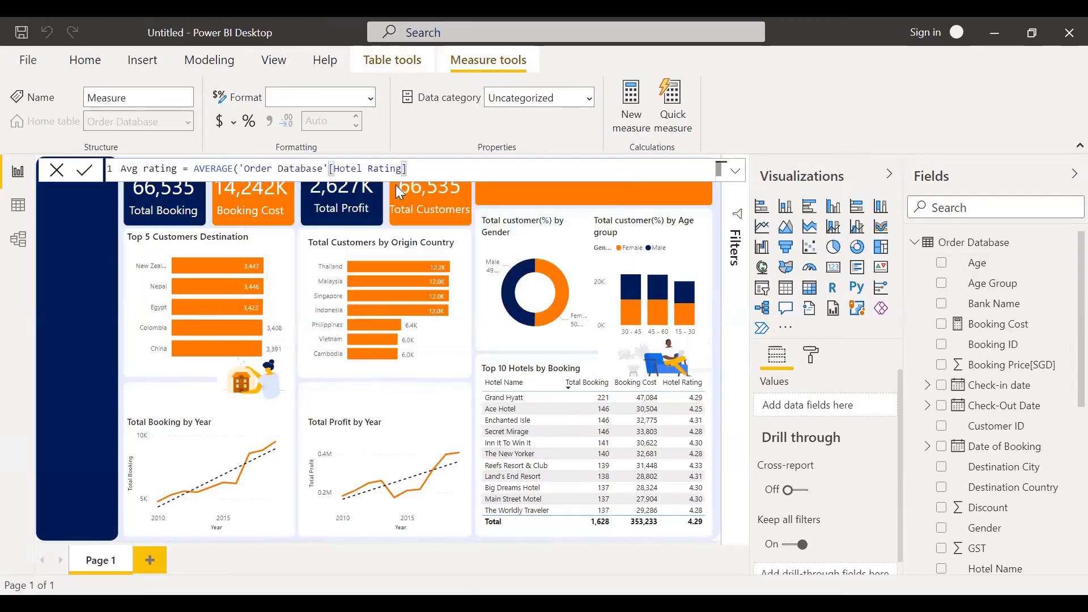
pyautogui.write(')')
pyautogui.press('Return')
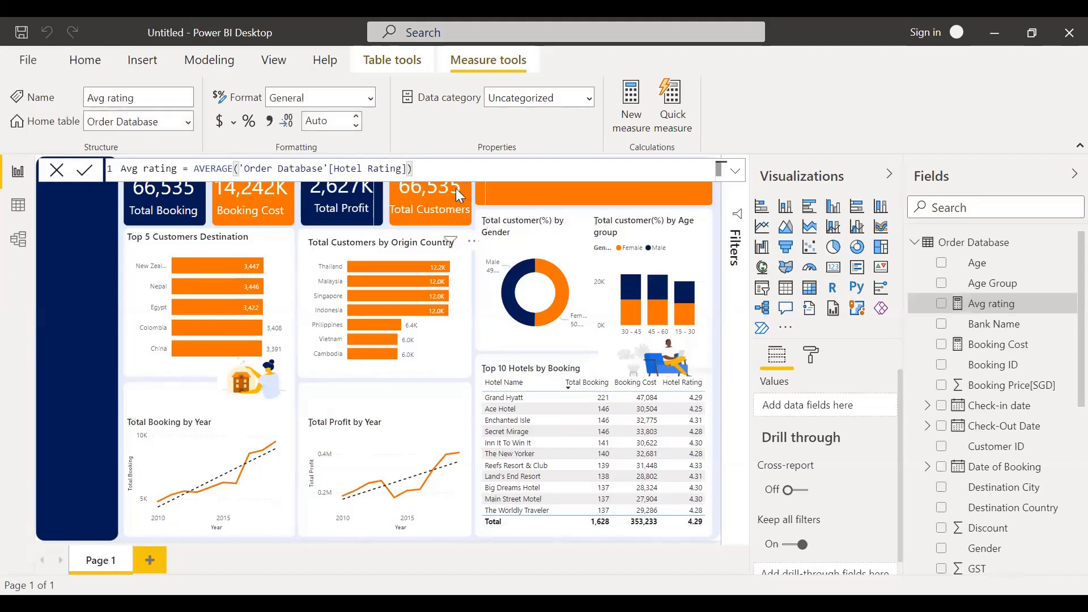
pyautogui.click(650, 109)
pyautogui.click(679, 106)
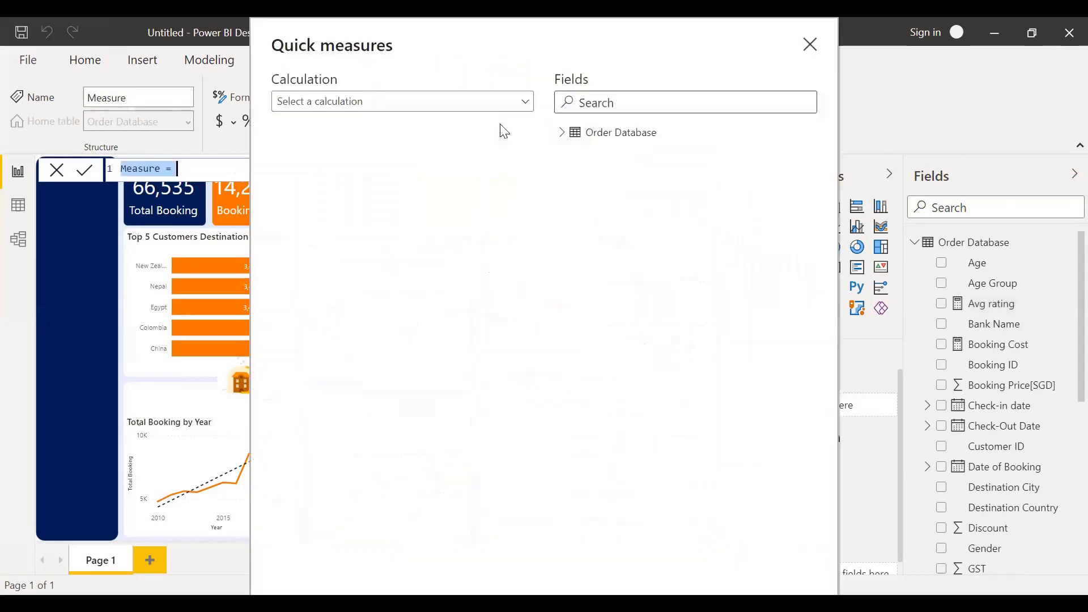
pyautogui.click(417, 108)
pyautogui.scroll(-8, 369, 267)
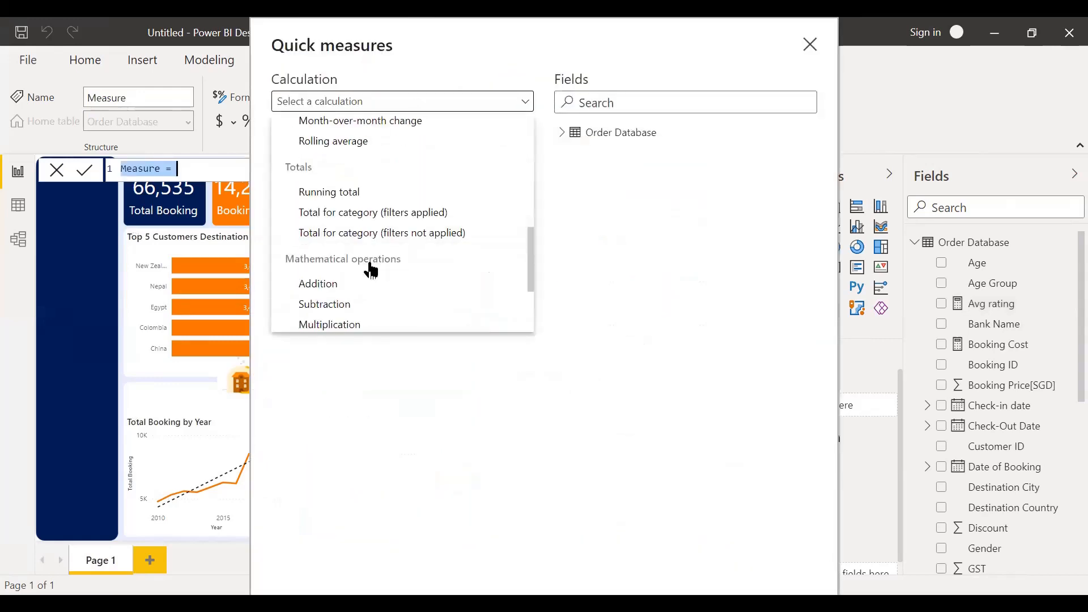
pyautogui.click(309, 301)
pyautogui.moveTo(311, 416); pyautogui.dragTo(241, 414)
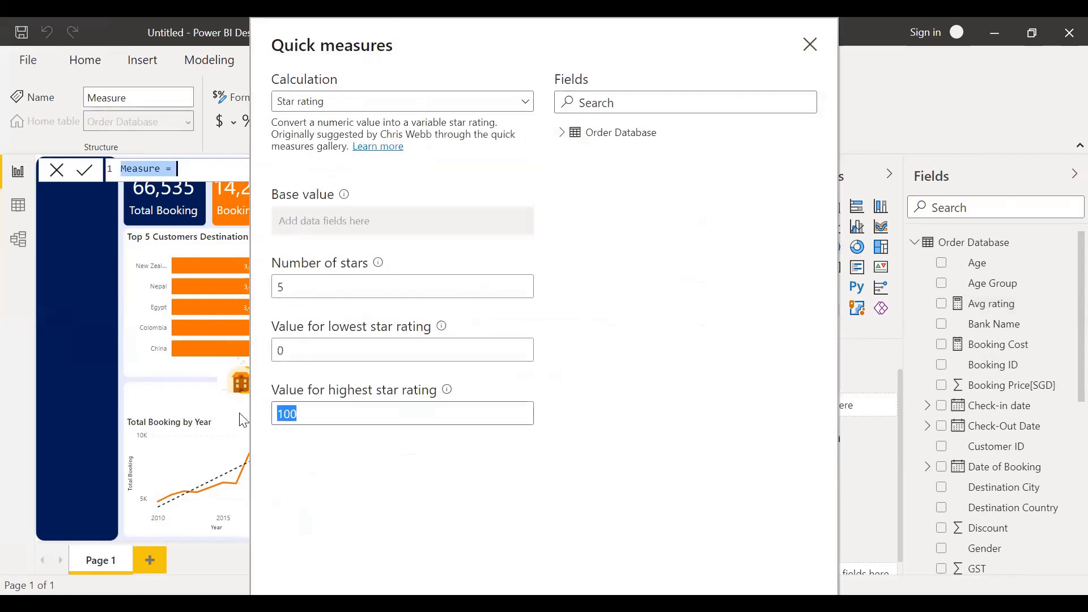
pyautogui.write('5')
pyautogui.moveTo(296, 349); pyautogui.dragTo(270, 352)
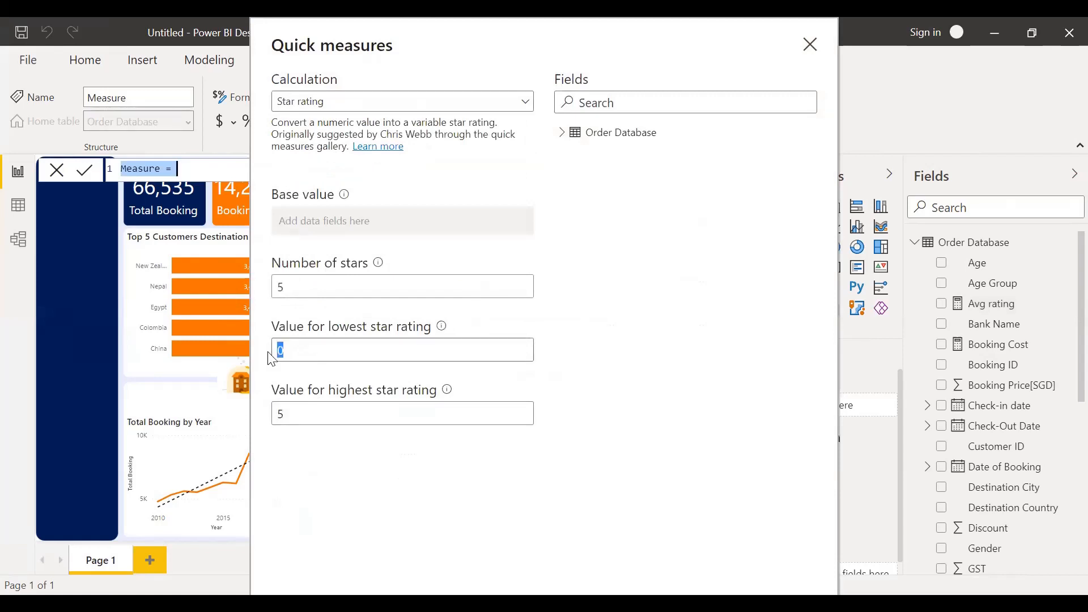
pyautogui.write('1')
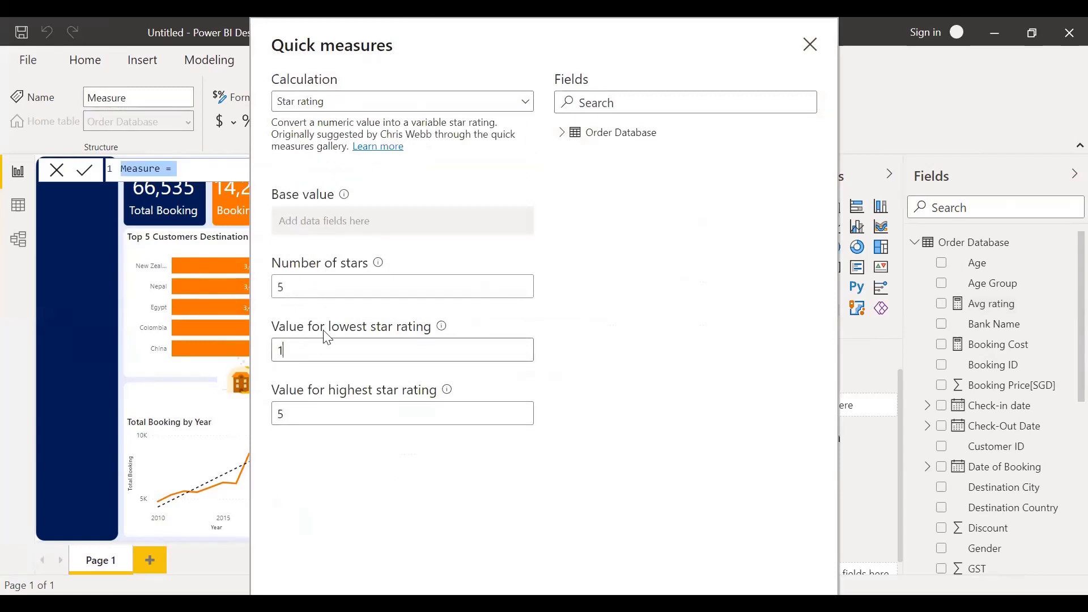
pyautogui.click(570, 135)
pyautogui.moveTo(609, 199); pyautogui.dragTo(347, 226)
pyautogui.scroll(-4, 720, 510)
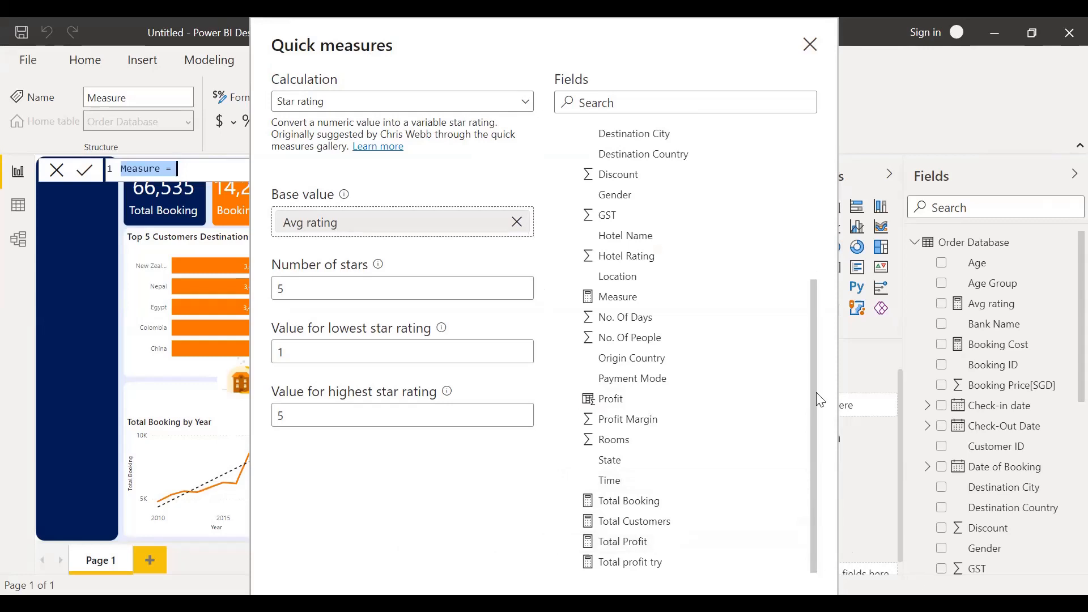
pyautogui.click(374, 411)
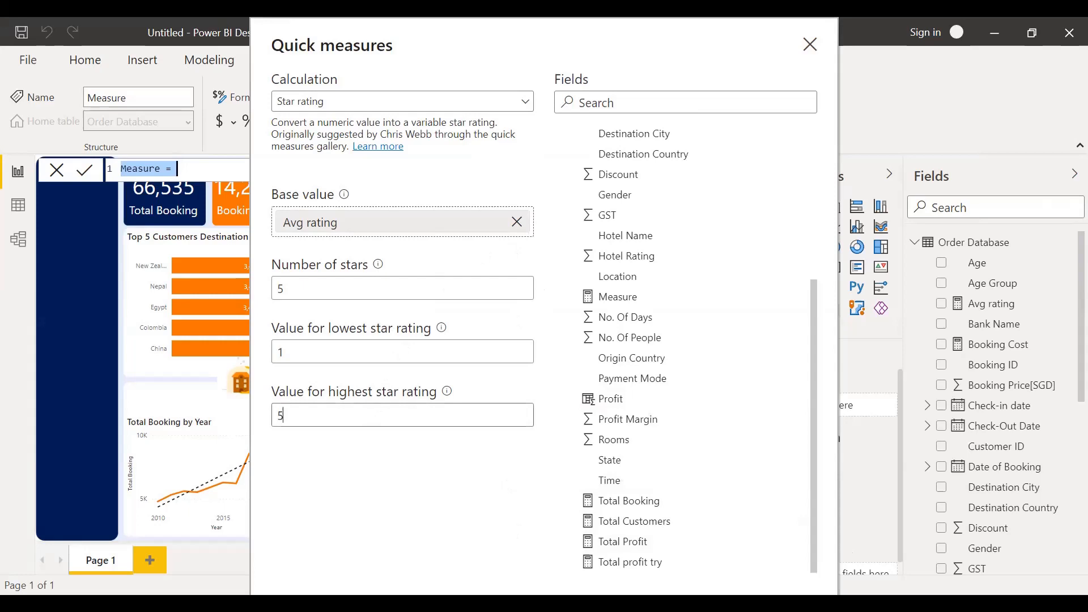
pyautogui.click(810, 44)
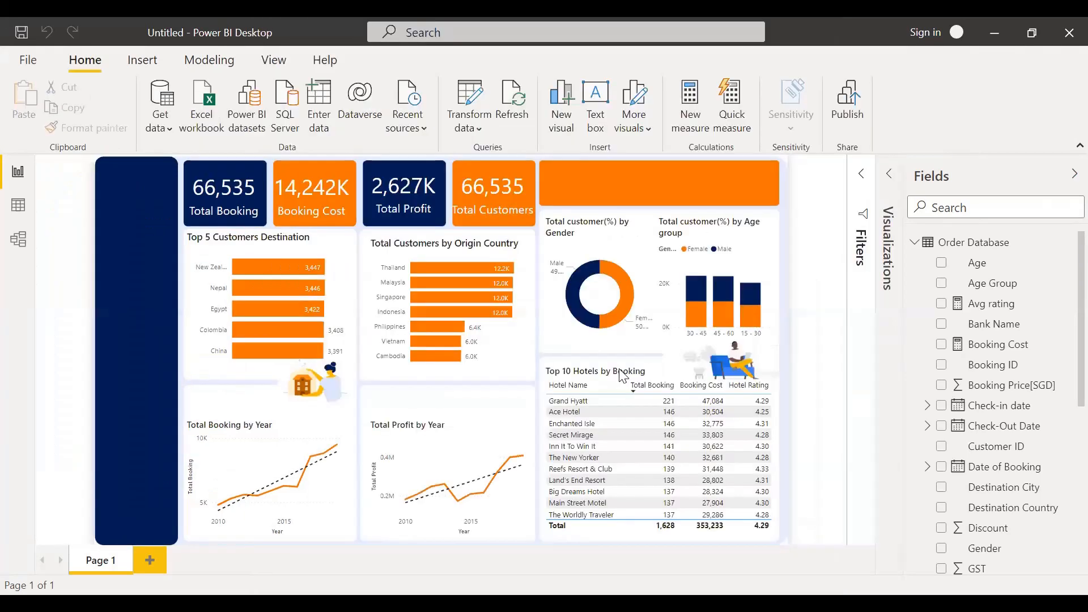
# Step: Nudge the Top 10 Hotels by Booking table slightly upward and deselect it
pyautogui.click(553, 374)
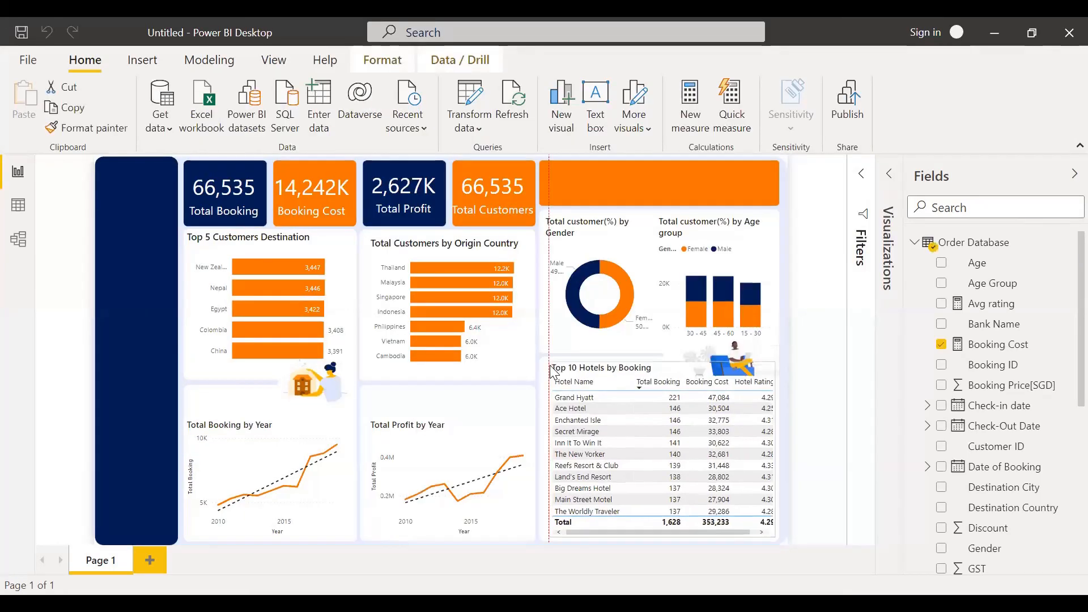
pyautogui.click(116, 327)
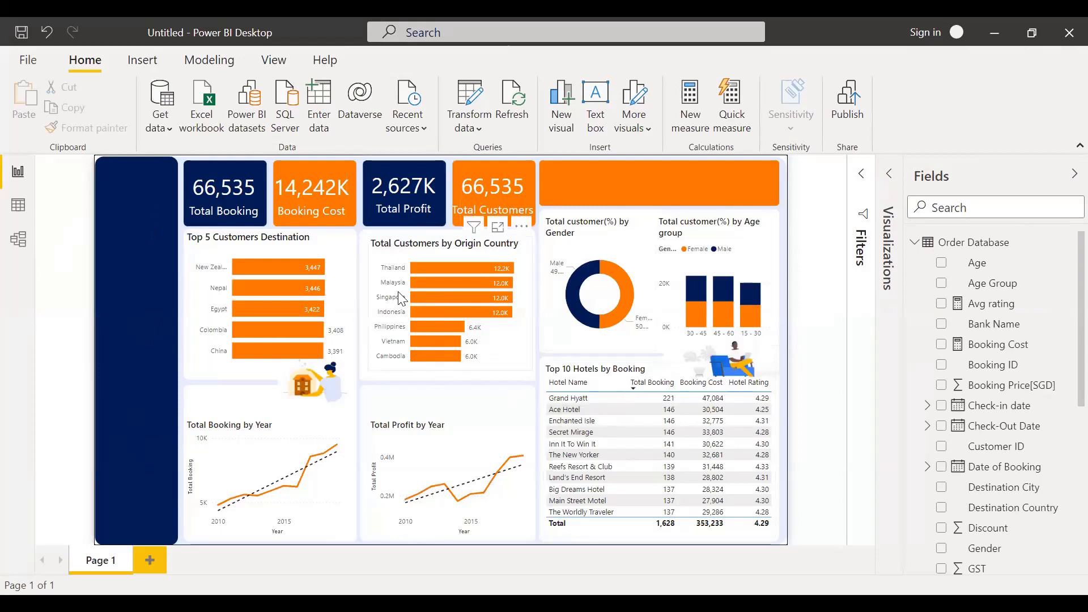
# Step: Add the Age Group field to the report as a new visual and convert it to a slicer
pyautogui.scroll(-2, 1013, 369)
pyautogui.scroll(-3, 1012, 372)
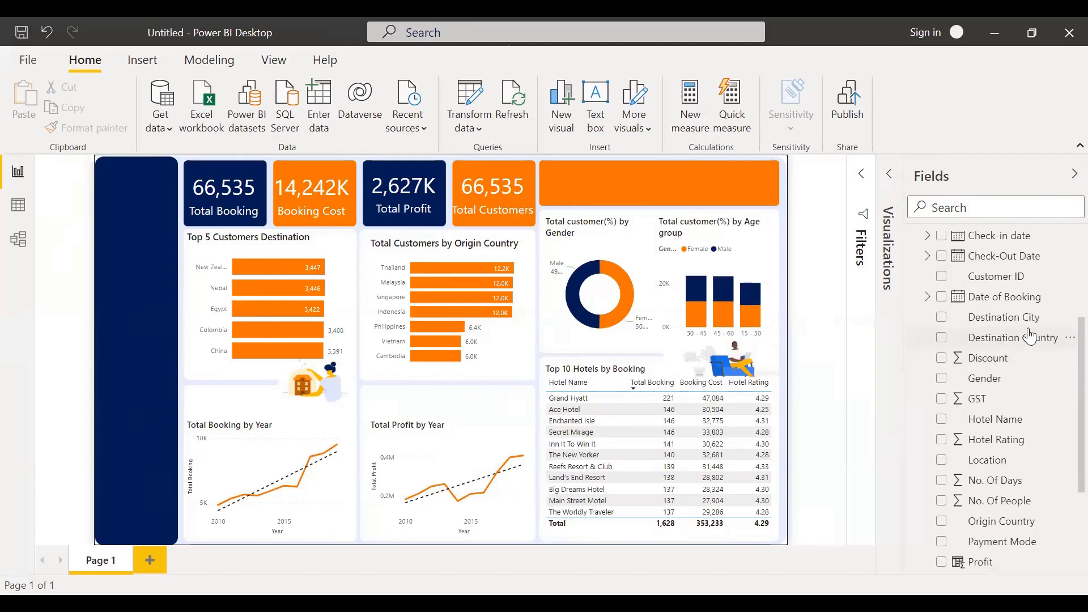
pyautogui.scroll(5, 957, 339)
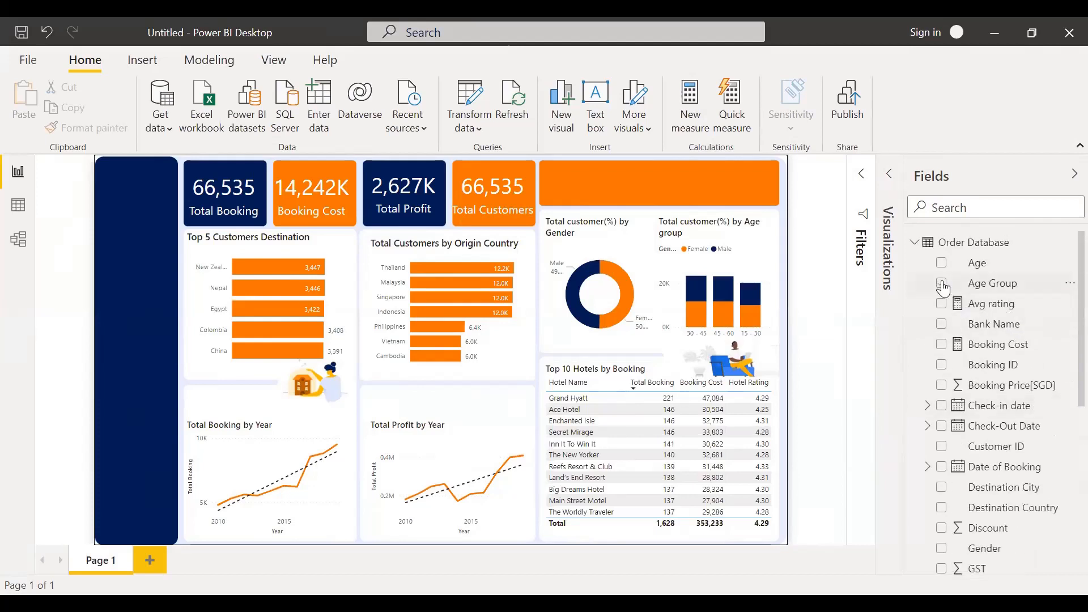
pyautogui.click(942, 283)
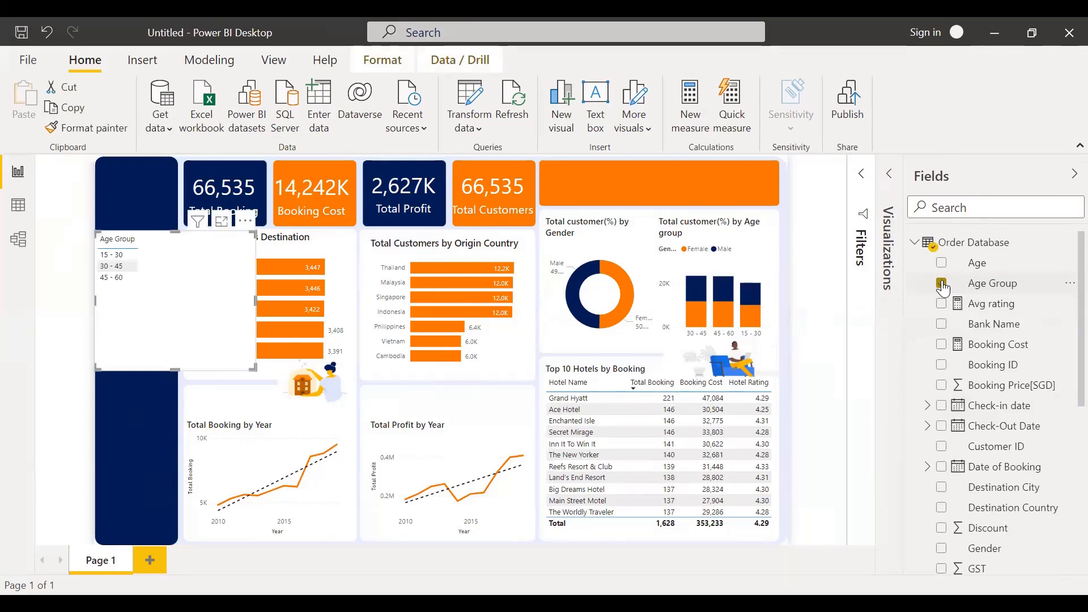
pyautogui.click(891, 177)
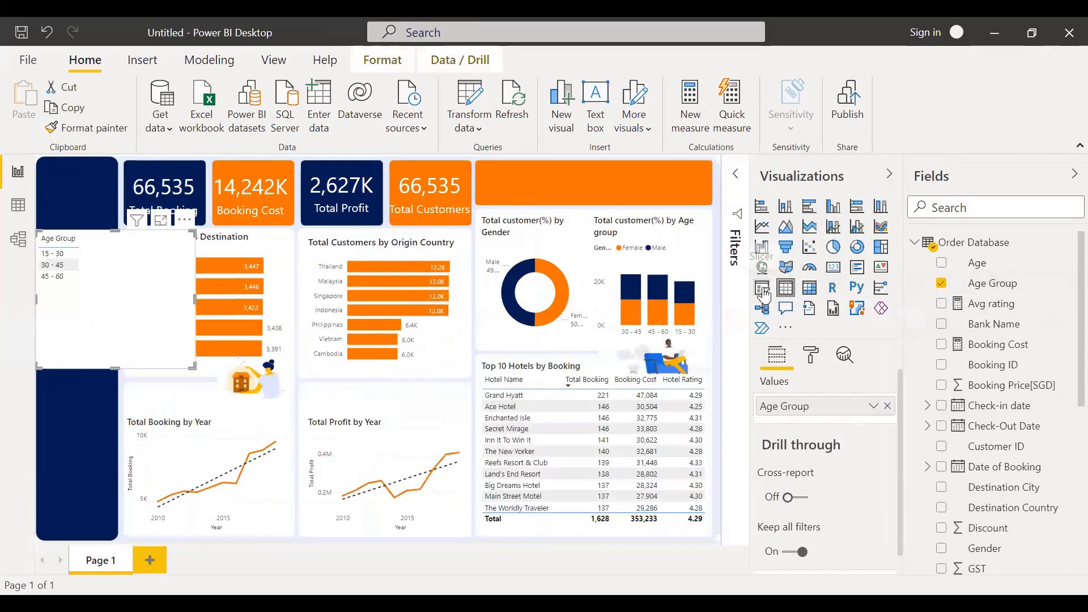
pyautogui.click(764, 293)
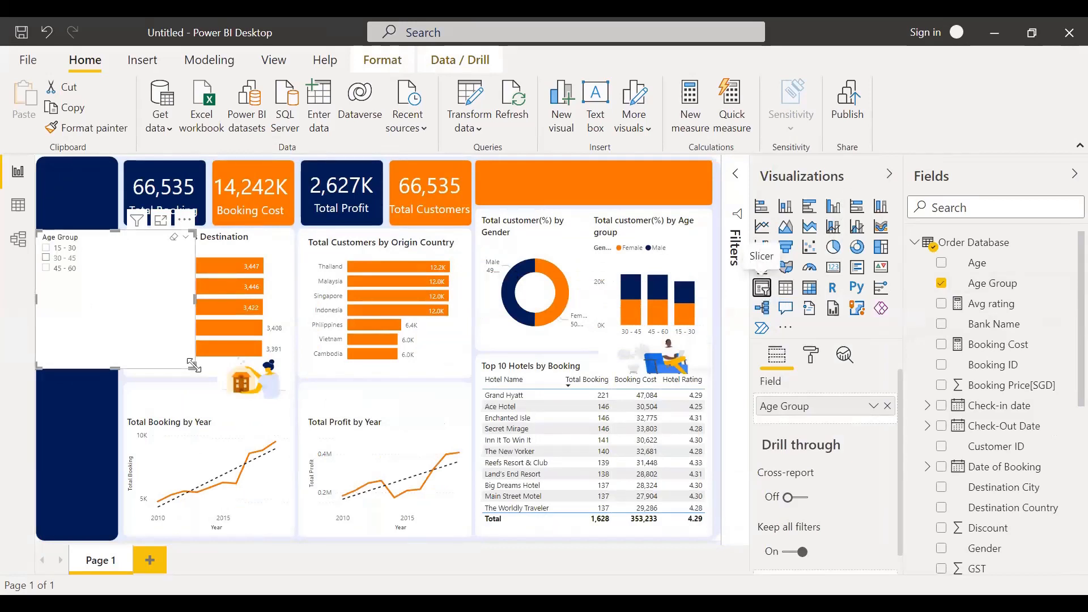
# Step: Fit the Age Group slicer inside the navy side panel and change it from a list to a compact dropdown
pyautogui.moveTo(193, 367); pyautogui.dragTo(104, 313)
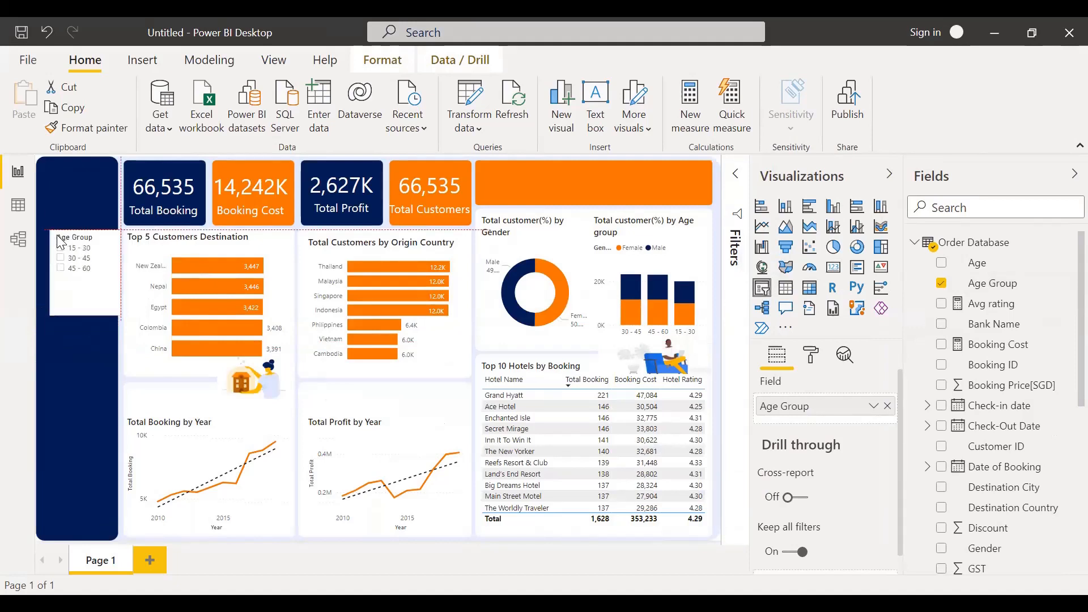
pyautogui.moveTo(55, 237); pyautogui.dragTo(61, 237)
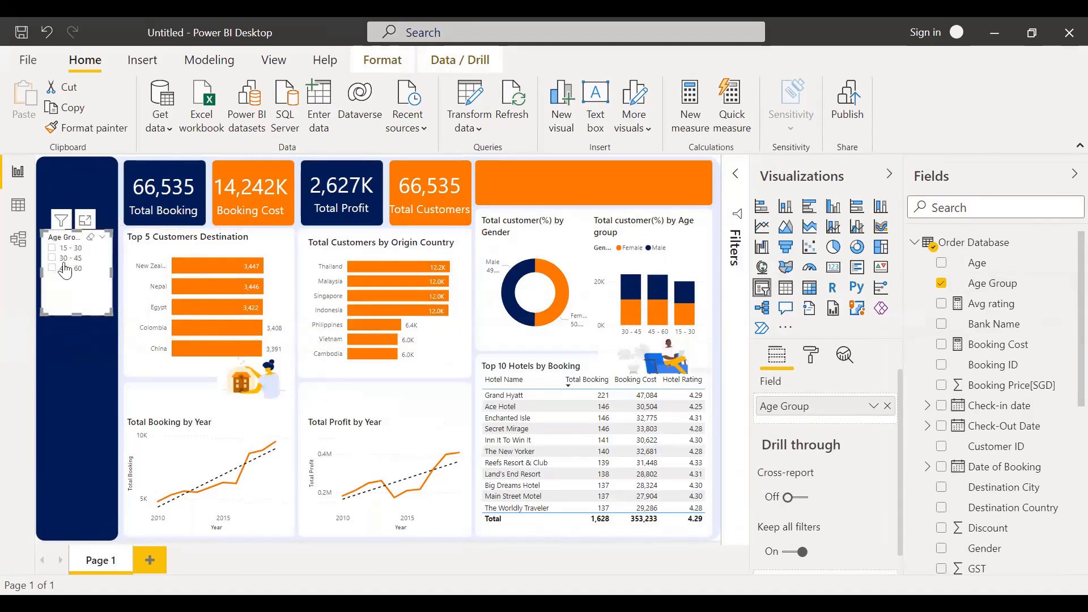
pyautogui.click(102, 238)
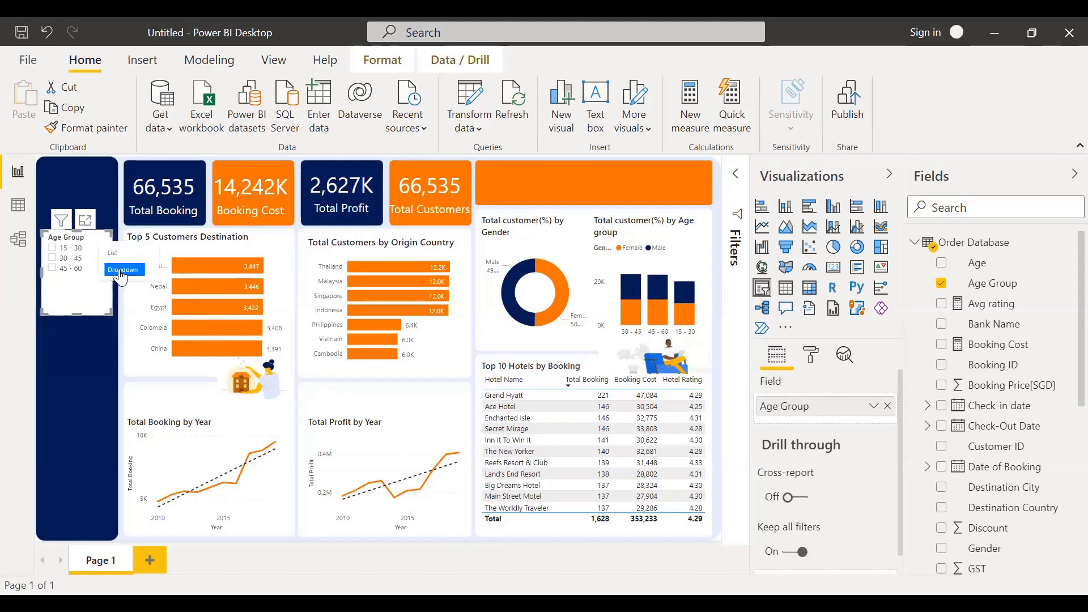
pyautogui.click(121, 271)
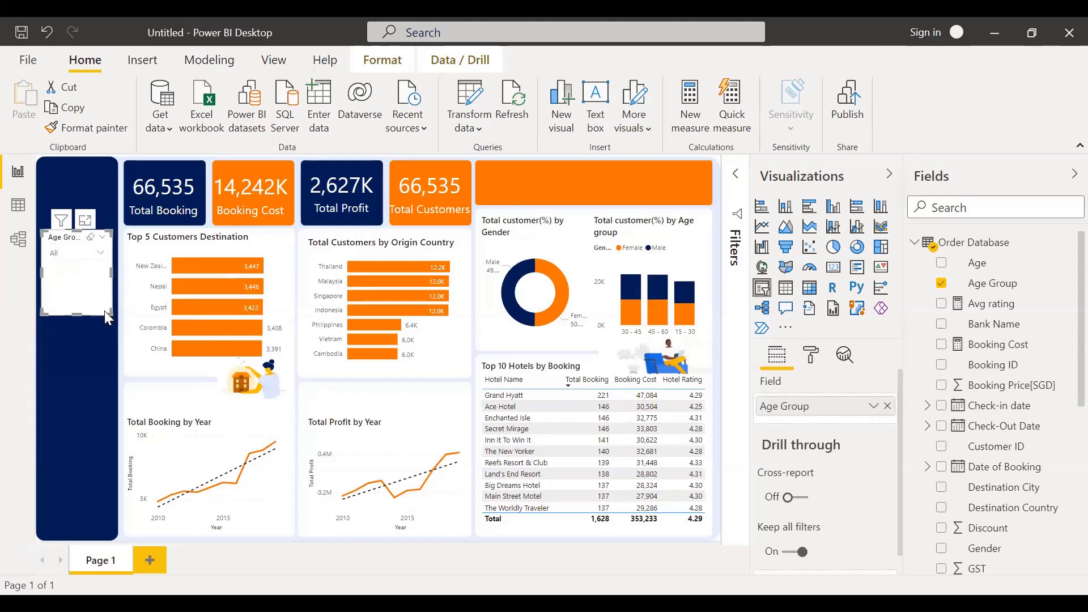
pyautogui.moveTo(108, 298); pyautogui.dragTo(108, 265)
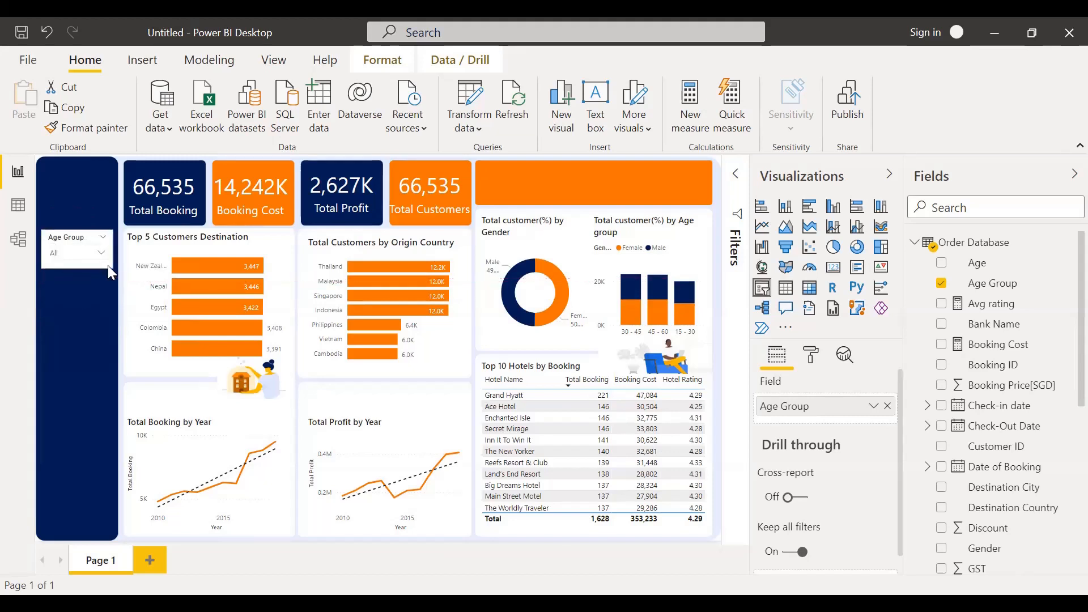
# Step: Turn off the Age Group slicer's background and set its items' font color to white
pyautogui.click(811, 360)
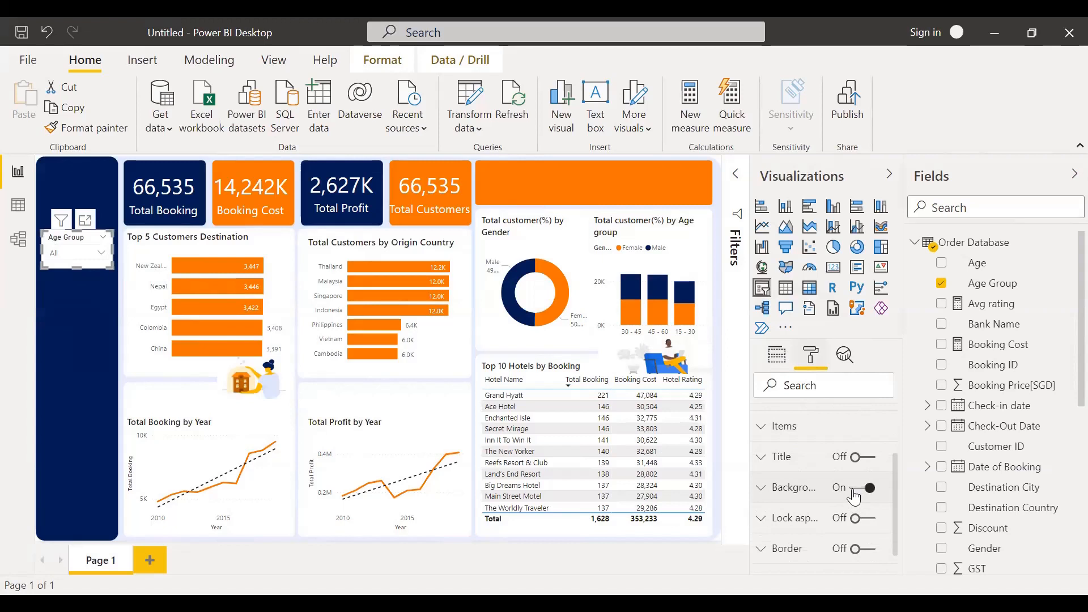
pyautogui.click(856, 490)
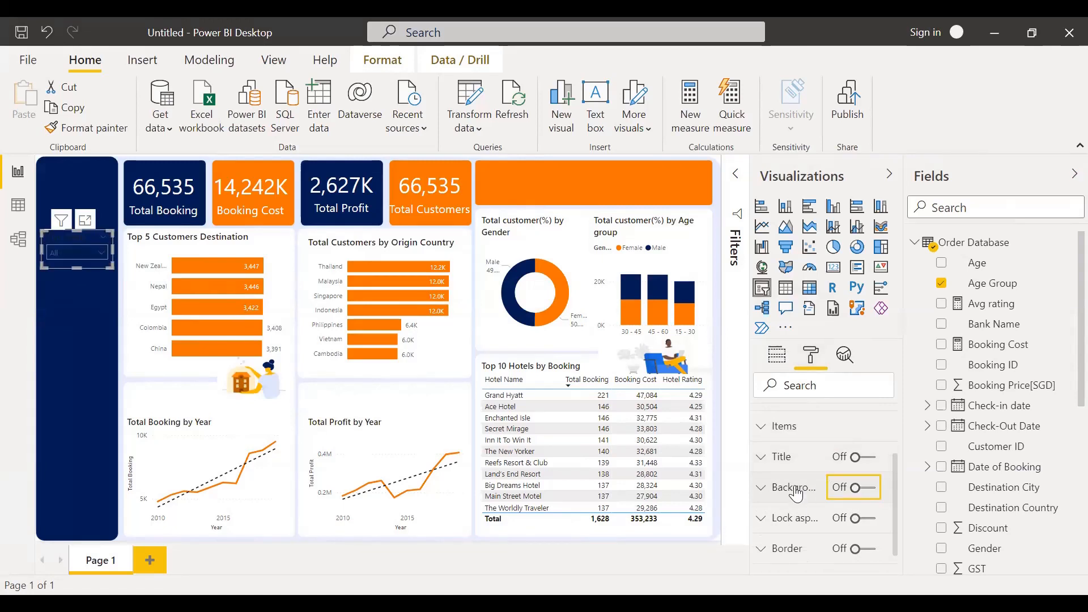
pyautogui.click(787, 436)
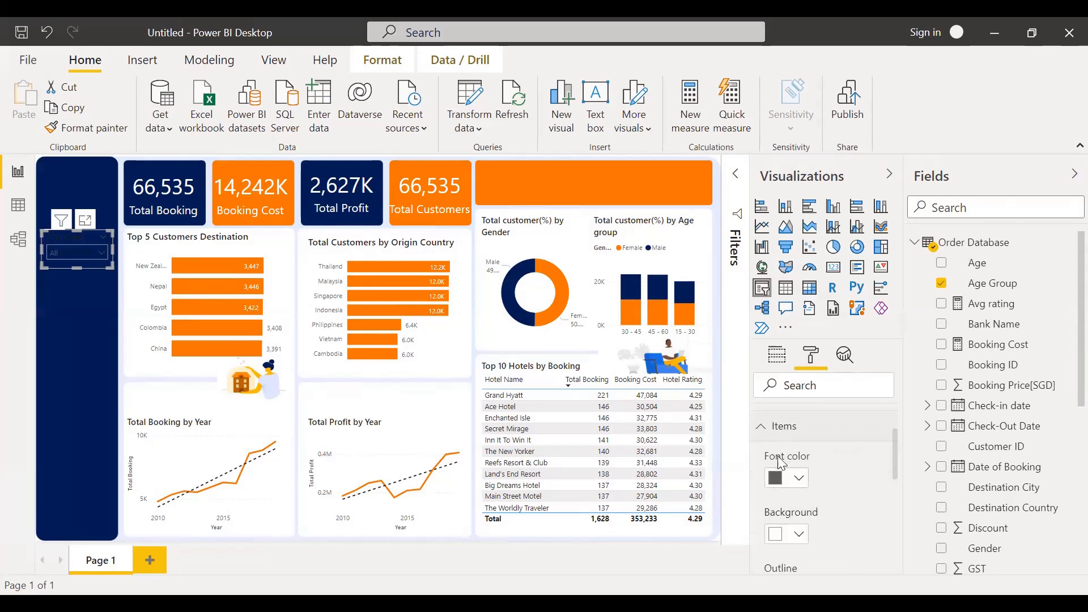
pyautogui.click(798, 483)
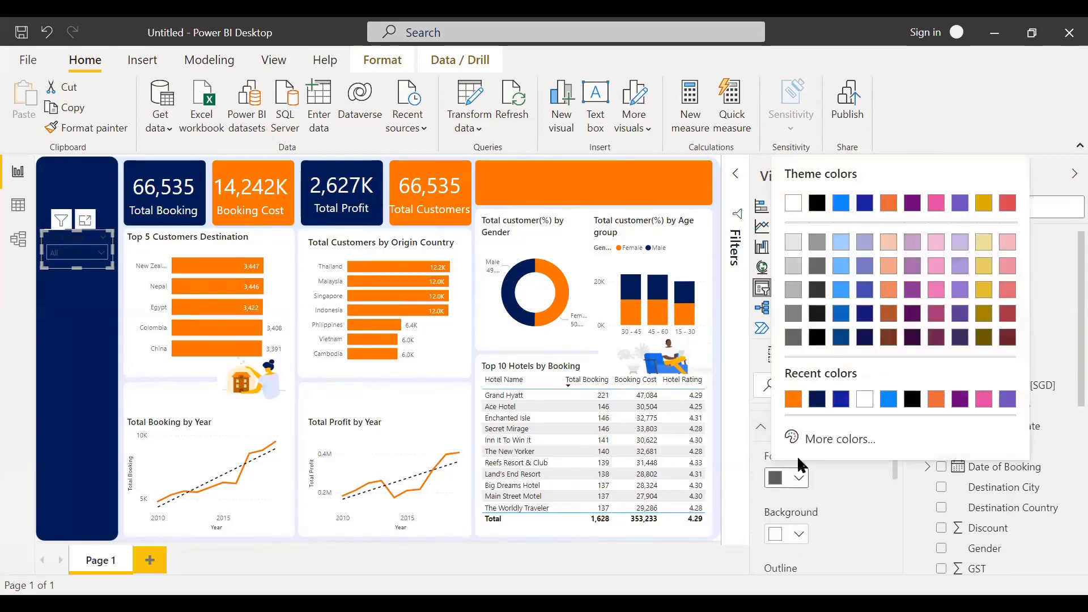
pyautogui.click(865, 399)
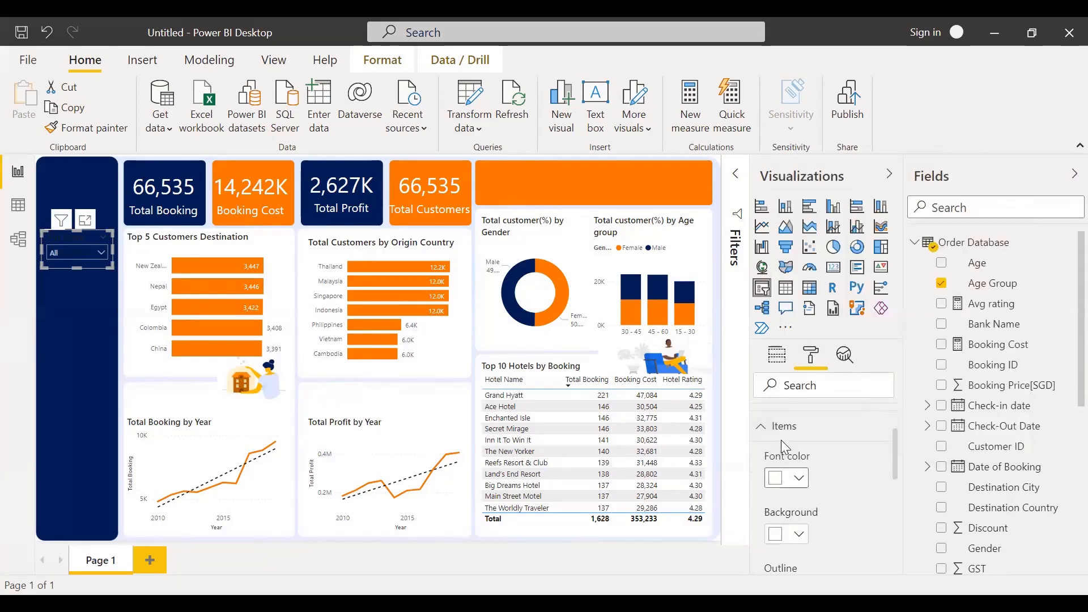
# Step: Set the Age Group slicer header's font color to white and deselect the slicer
pyautogui.scroll(3, 785, 448)
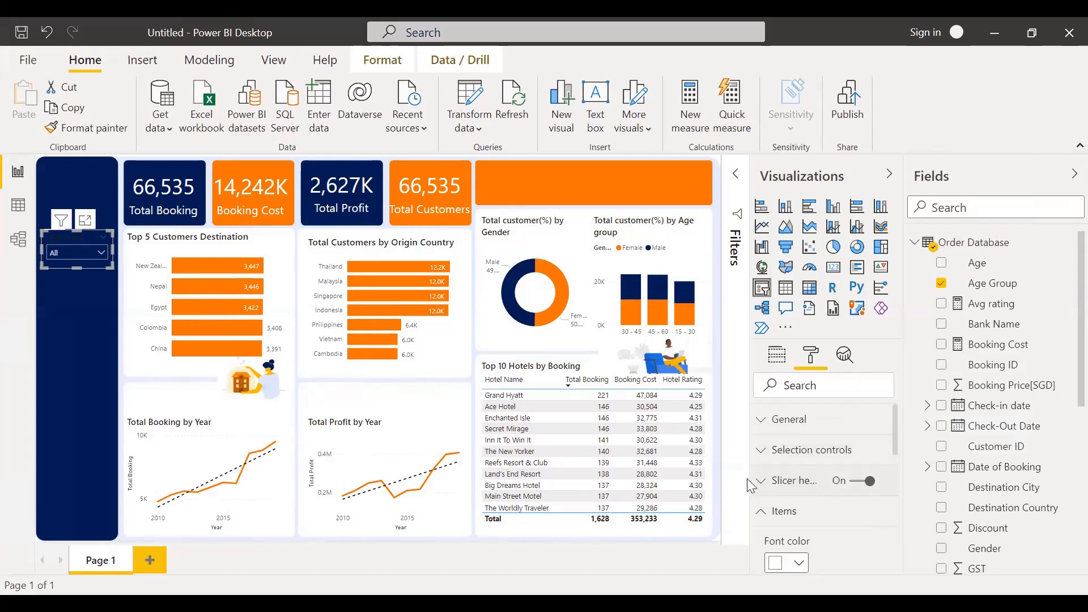
pyautogui.click(768, 481)
pyautogui.scroll(-2, 799, 501)
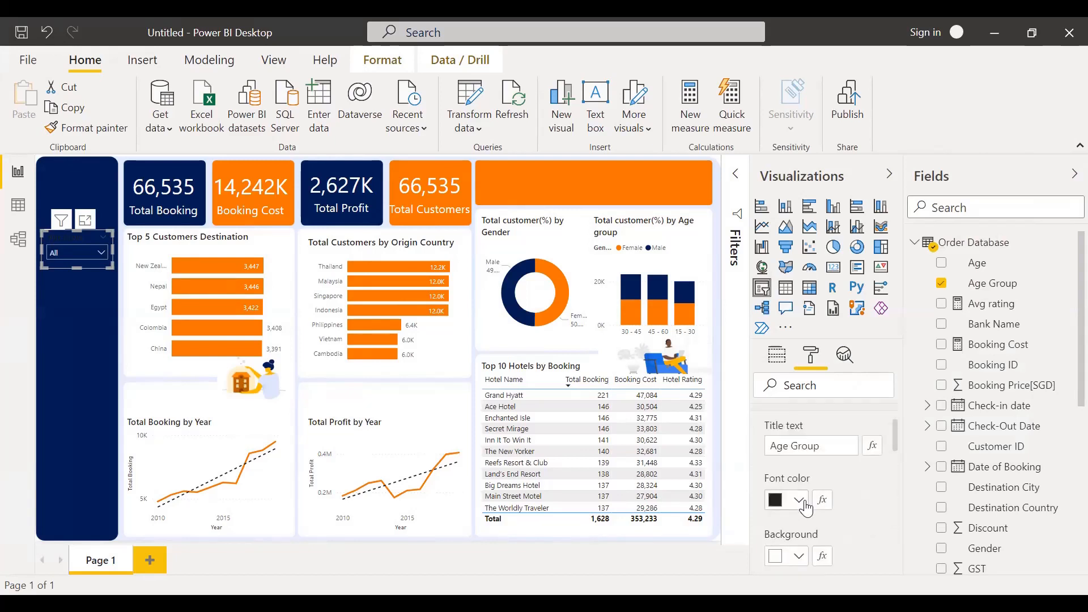
pyautogui.click(799, 500)
pyautogui.click(792, 422)
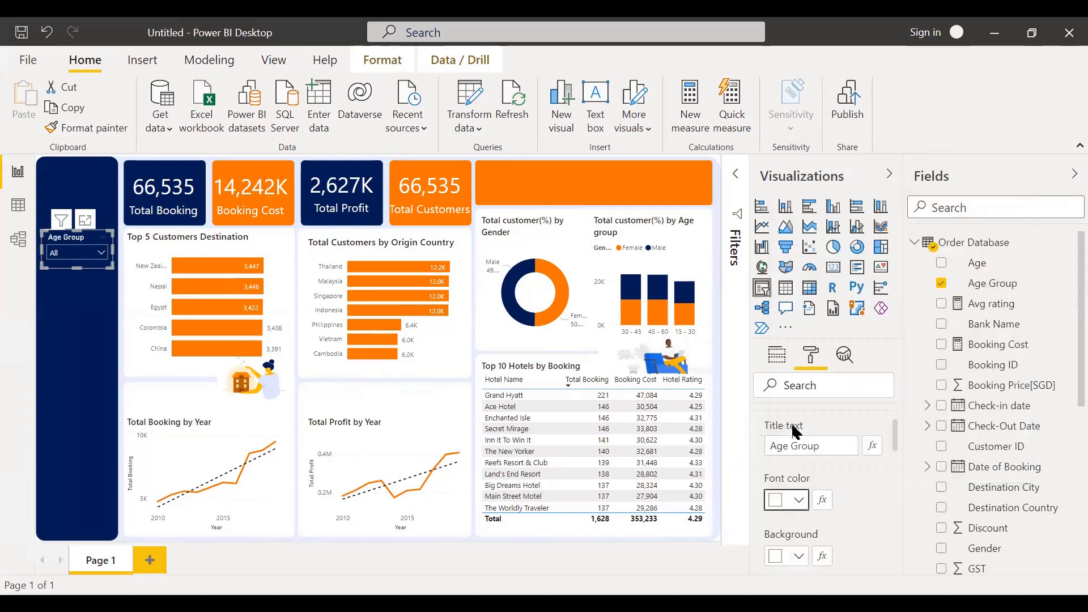
pyautogui.click(73, 294)
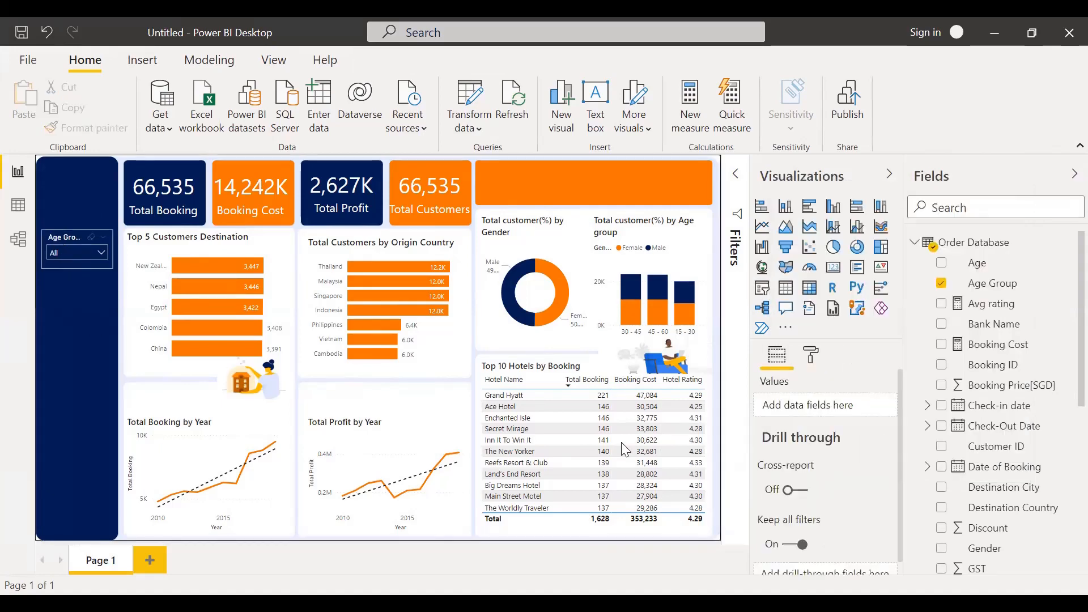
# Step: Set the Age Group slicer header's font family to Segoe UI Semibold and deselect the slicer
pyautogui.click(811, 358)
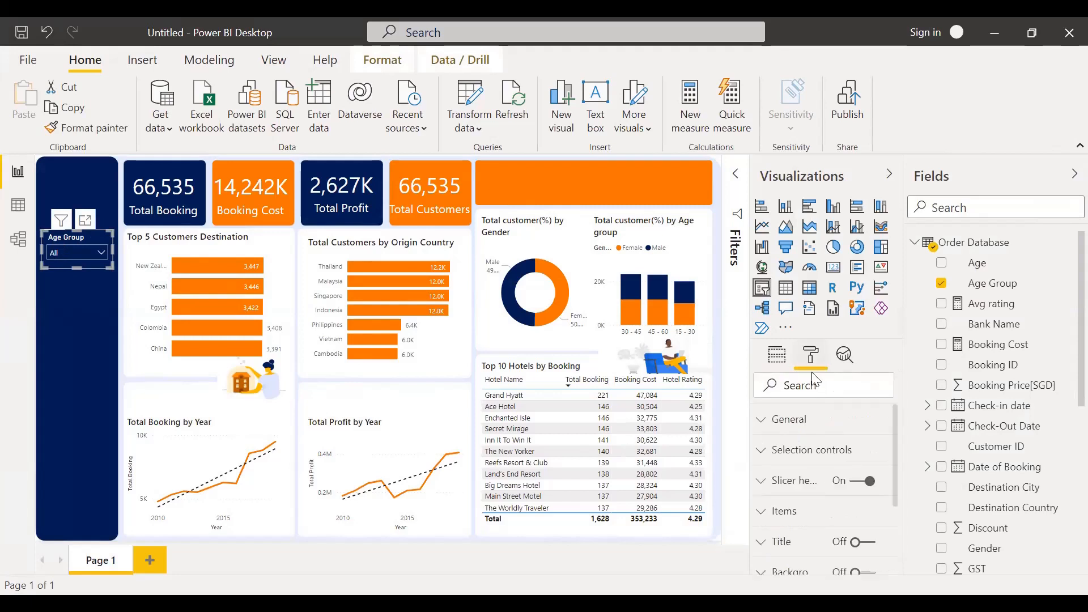
pyautogui.click(784, 486)
pyautogui.scroll(-3, 816, 493)
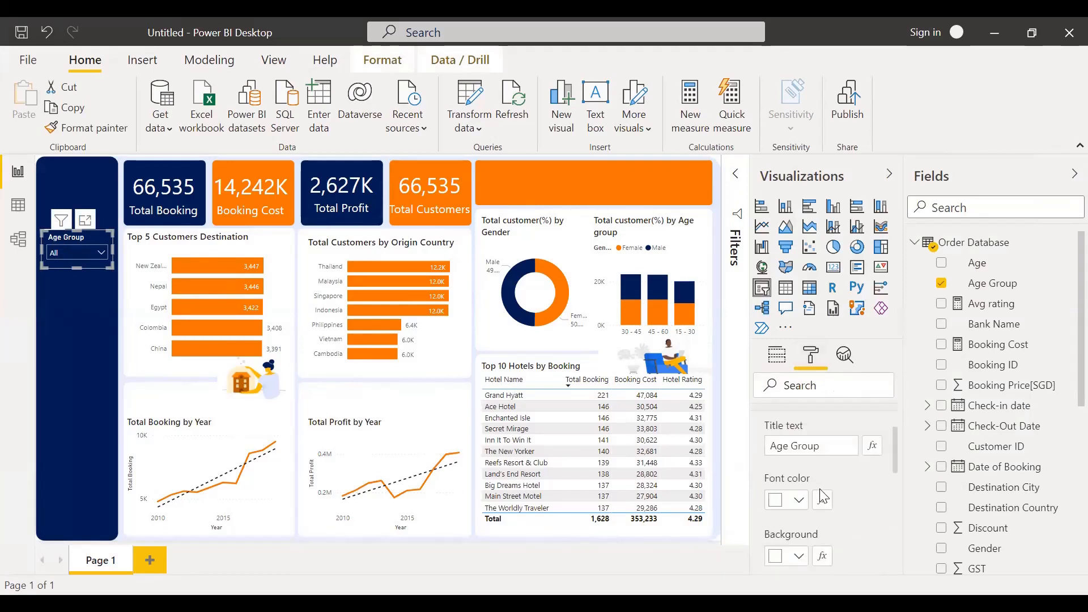
pyautogui.scroll(-2, 824, 498)
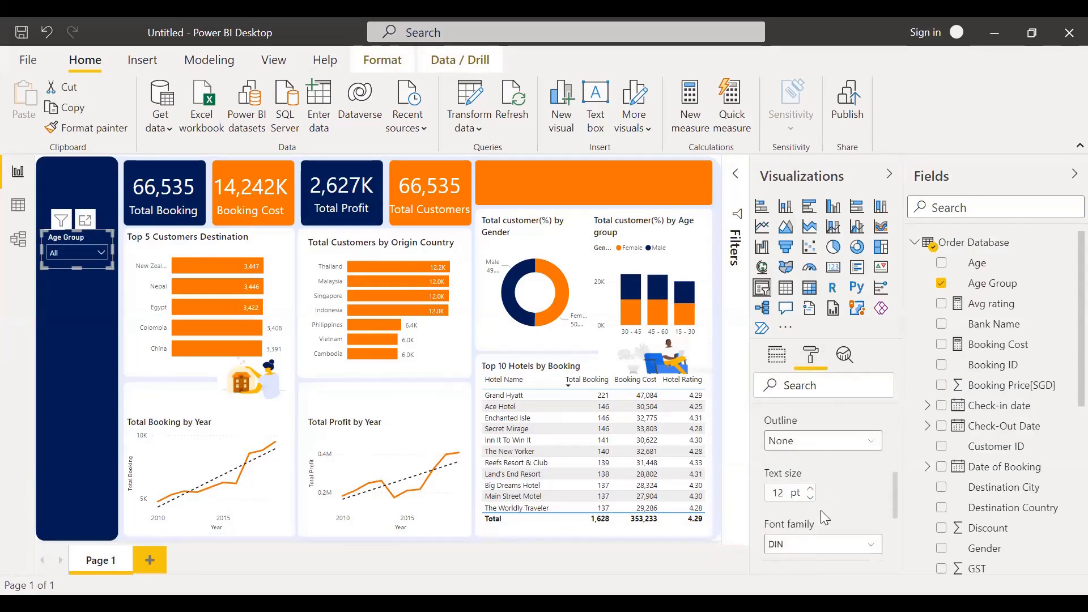
pyautogui.click(834, 545)
pyautogui.click(833, 545)
pyautogui.click(833, 545)
pyautogui.scroll(-5, 830, 482)
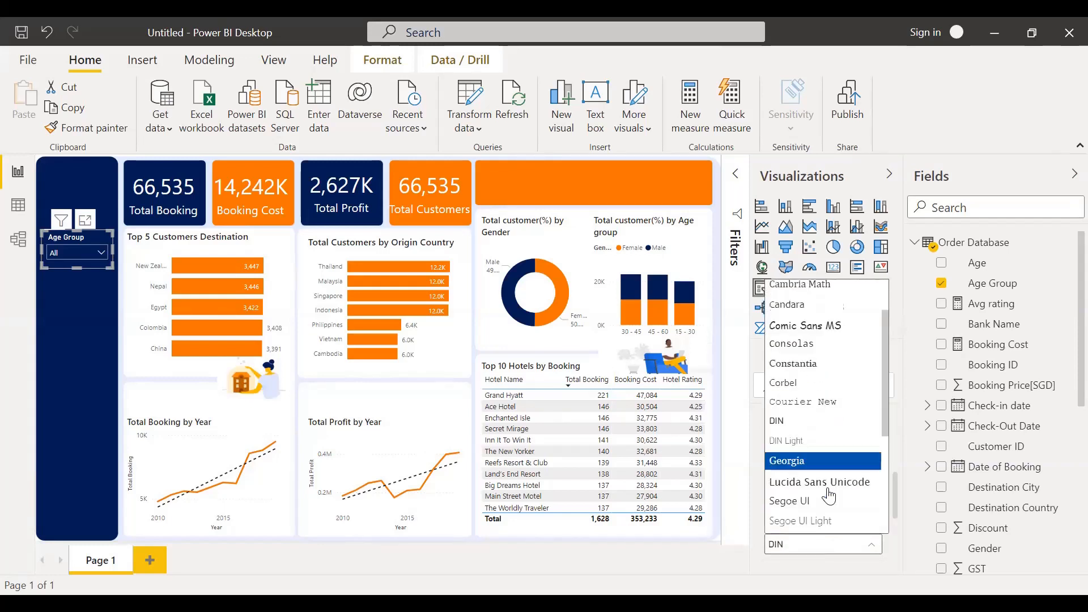
pyautogui.click(824, 453)
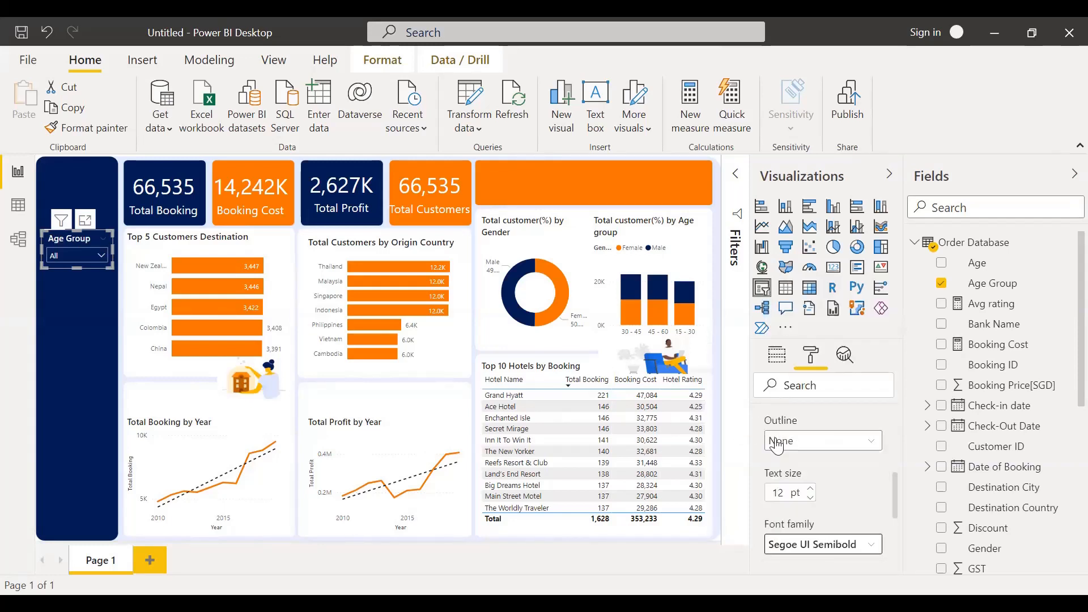
pyautogui.click(84, 284)
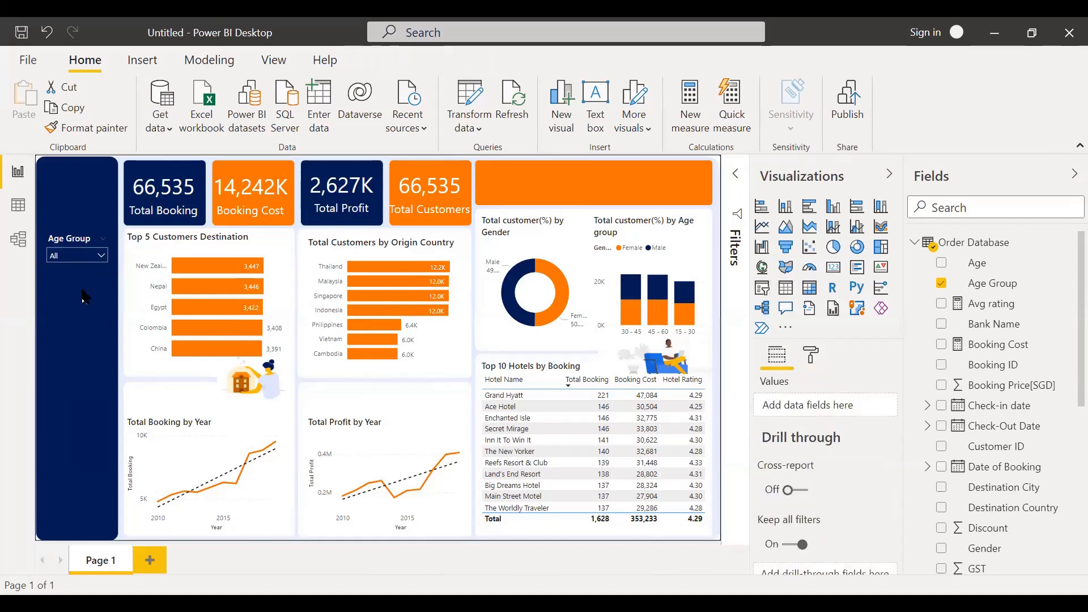
# Step: Check the Age Group slicer's expanded list and set its items' background color to navy
pyautogui.click(101, 257)
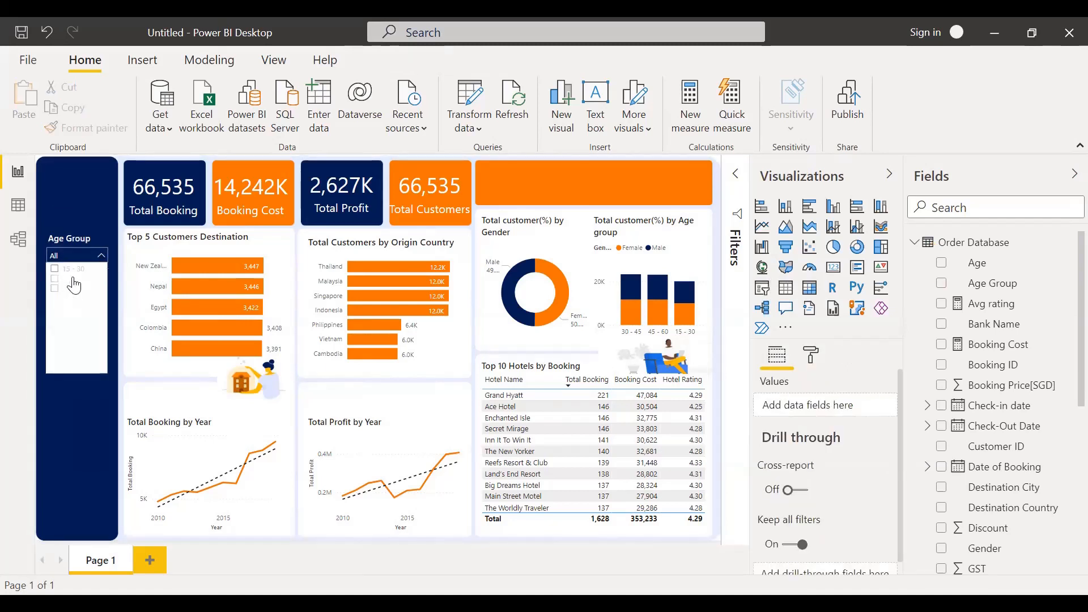
pyautogui.click(84, 378)
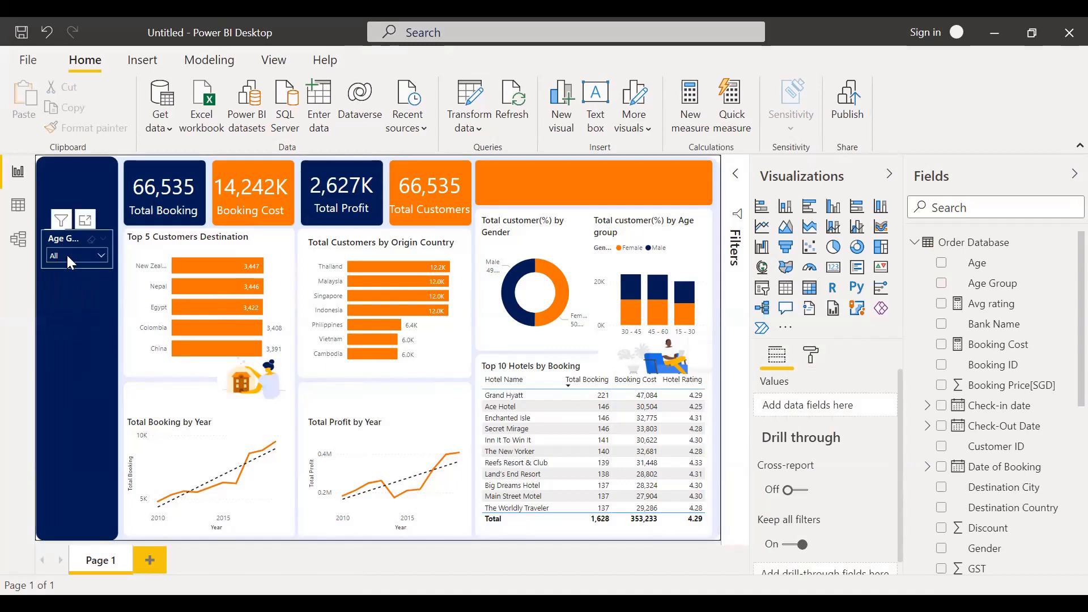
pyautogui.click(66, 254)
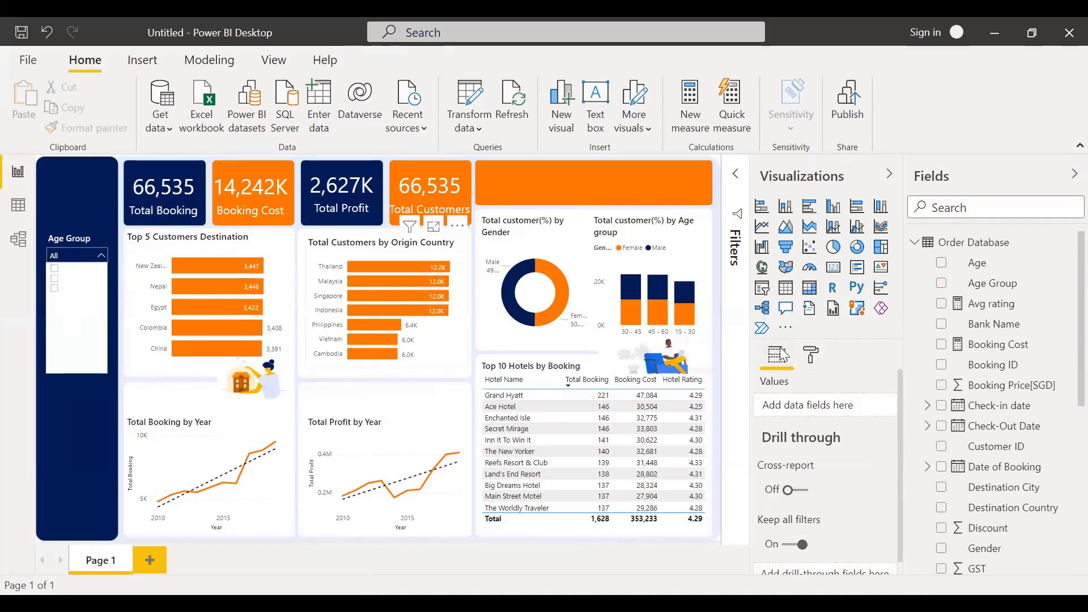
pyautogui.click(87, 246)
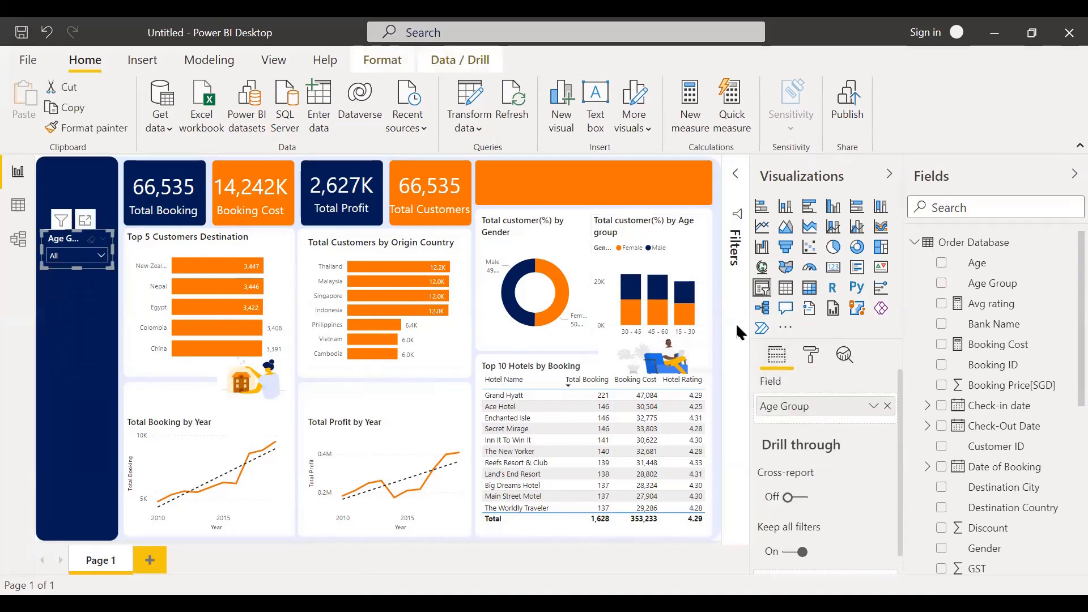
pyautogui.click(812, 357)
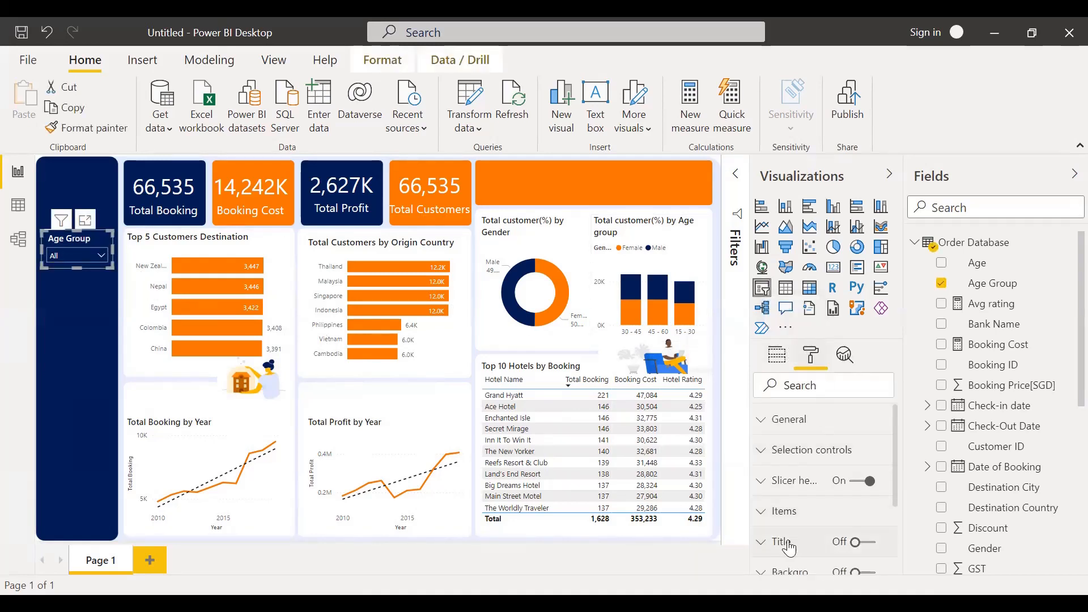
pyautogui.click(785, 512)
pyautogui.scroll(-2, 794, 514)
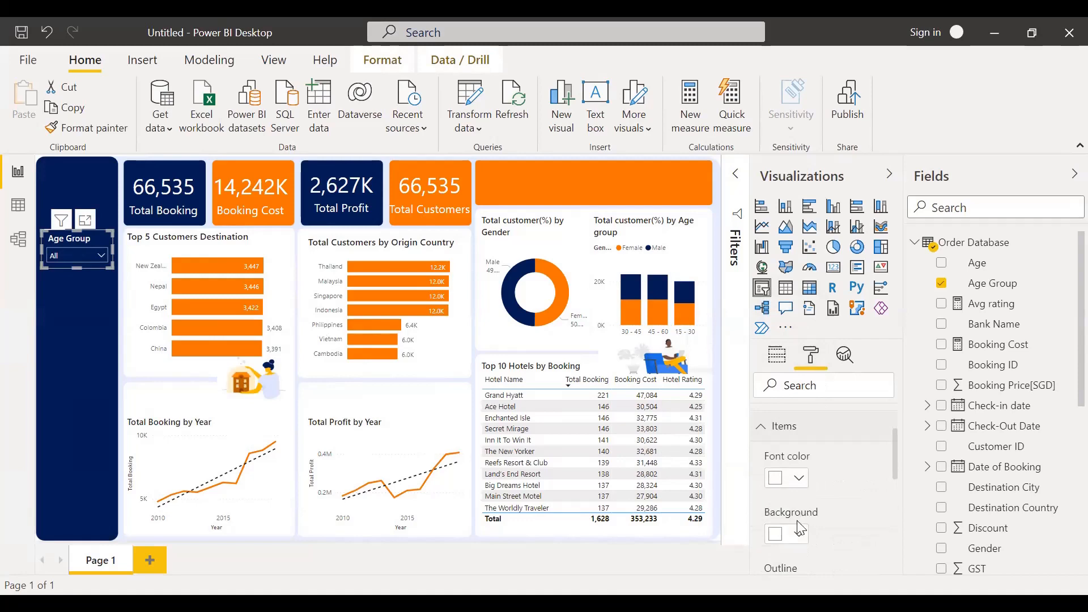
pyautogui.click(802, 536)
# Step: Test the Age Group slicer by filtering the report to 15 - 30, 30 - 45 and 45 - 60 in turn, and collapse its list
pyautogui.click(101, 256)
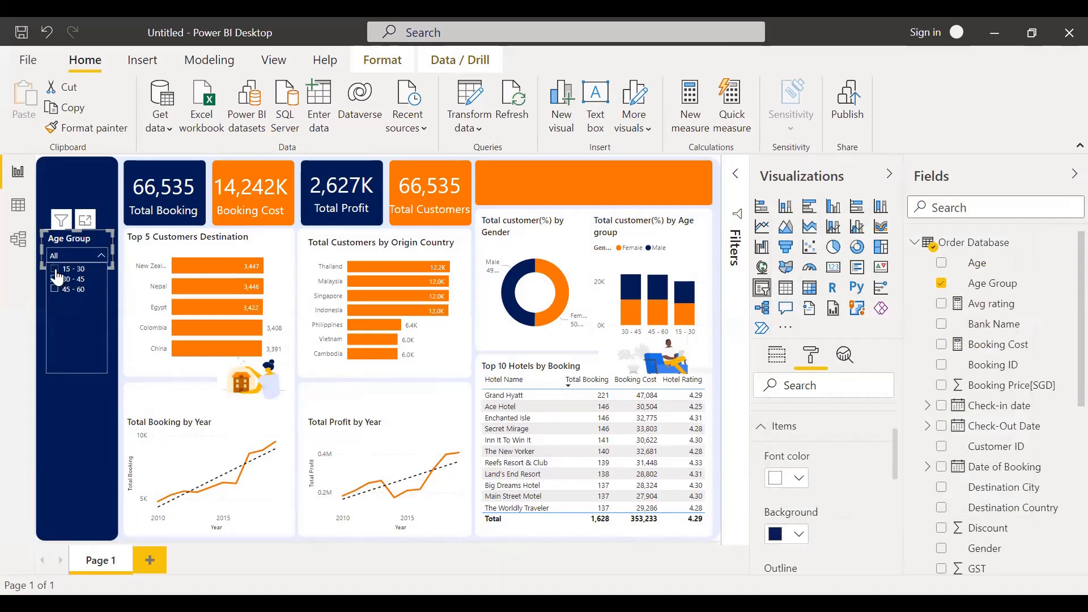
pyautogui.click(55, 271)
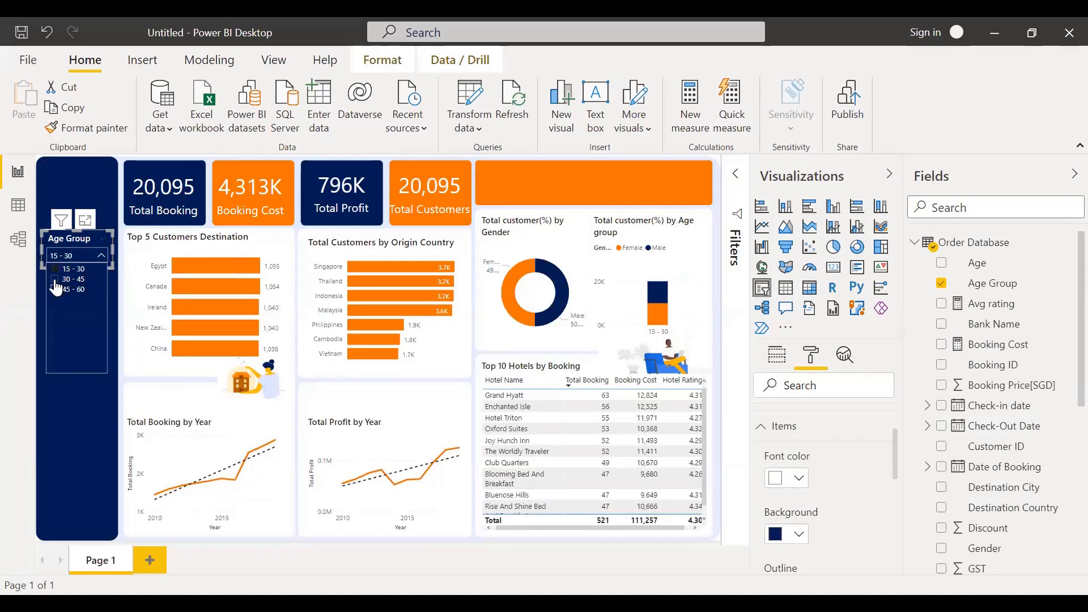
pyautogui.click(55, 280)
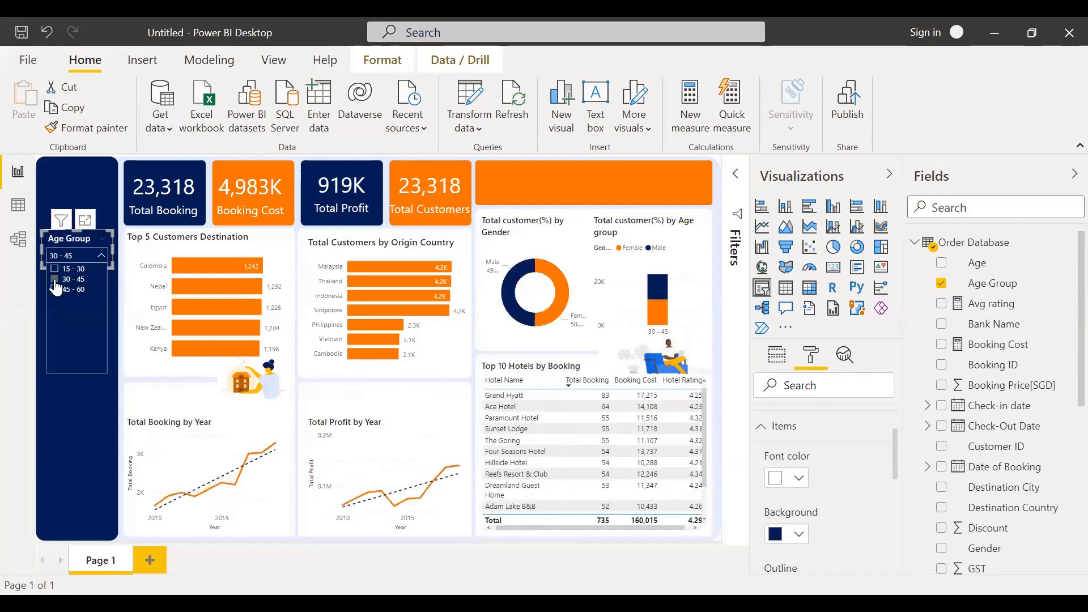
pyautogui.click(56, 291)
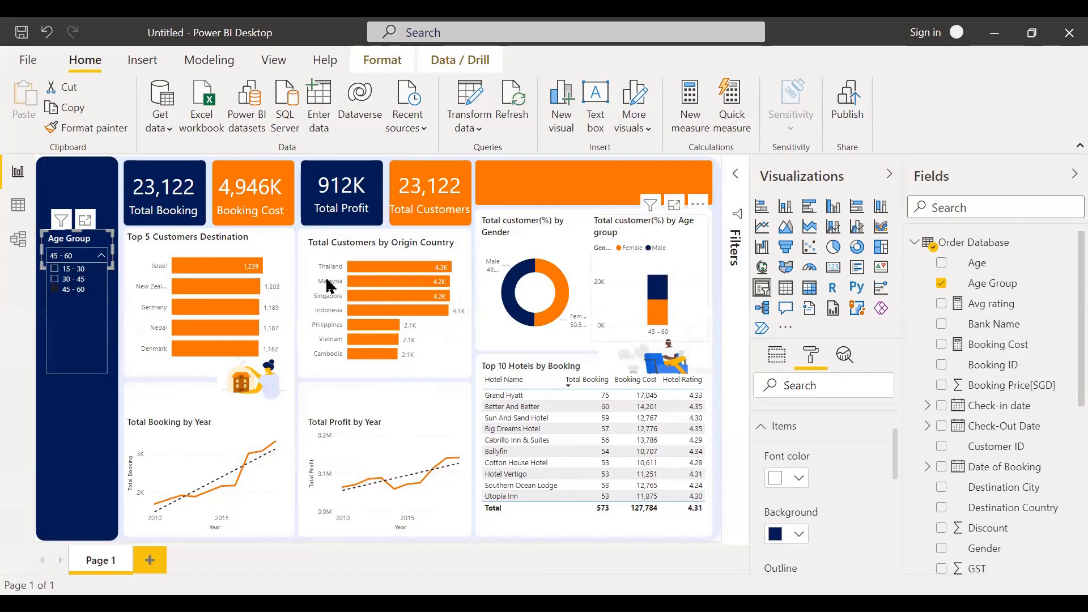
pyautogui.click(72, 244)
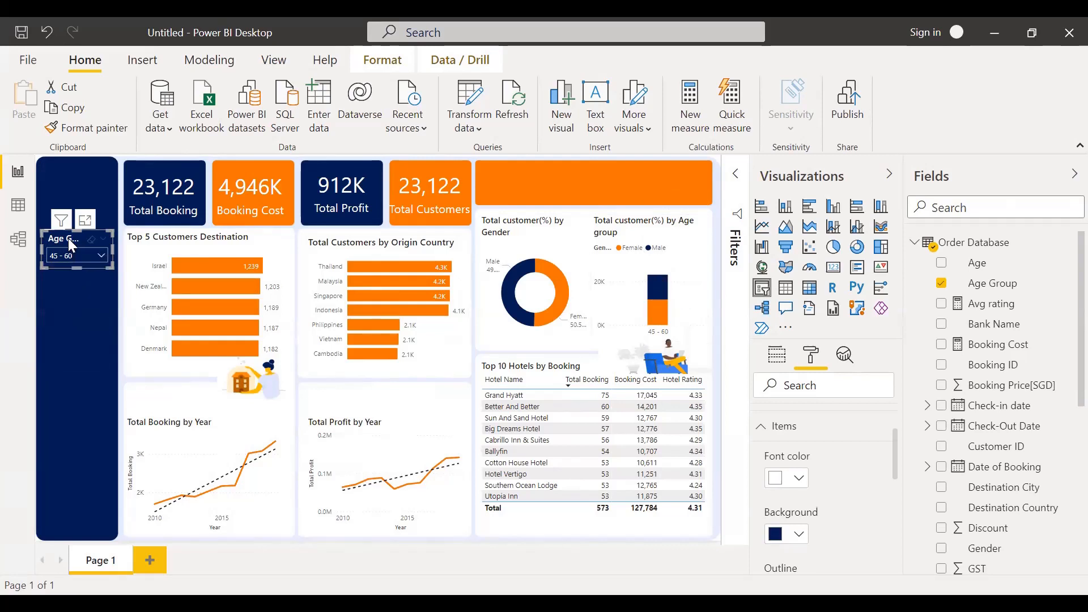
# Step: Edit the Age Group slicer's interactions so it does not filter the Total customer(%) by Age group chart
pyautogui.click(391, 66)
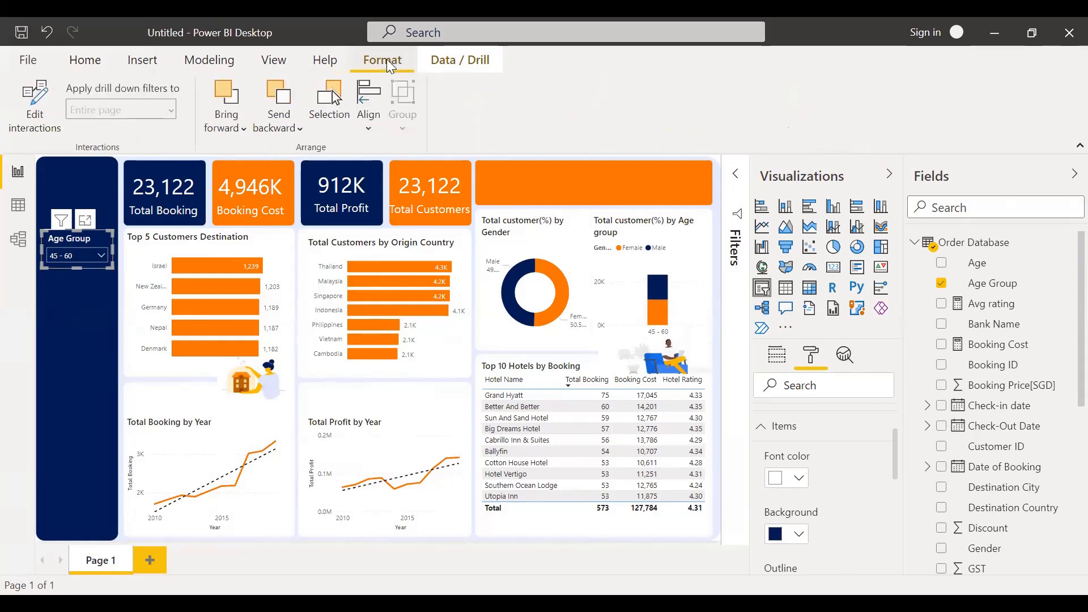
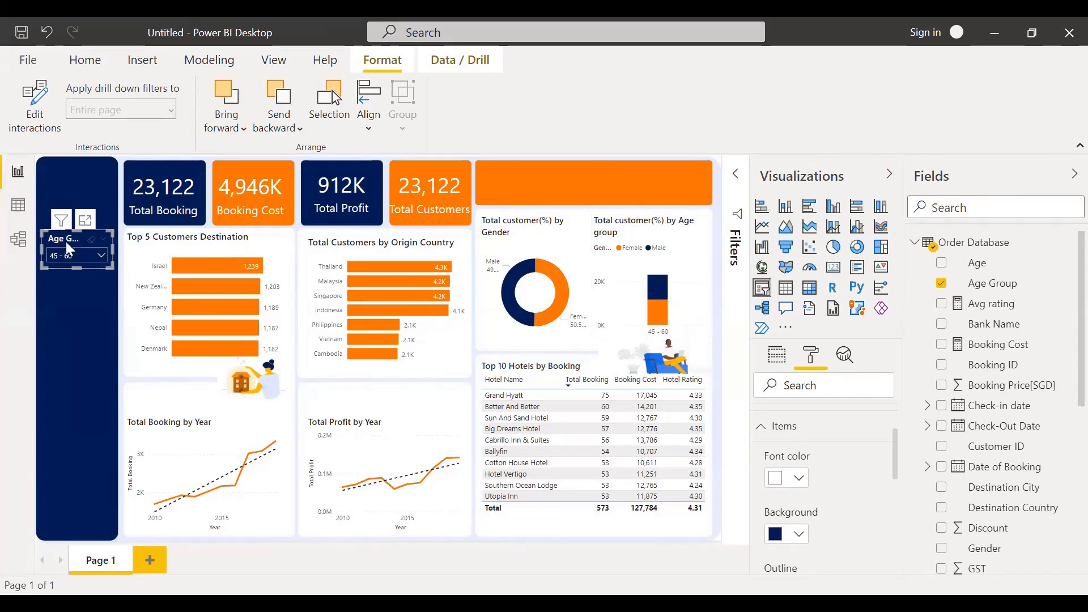
pyautogui.click(37, 117)
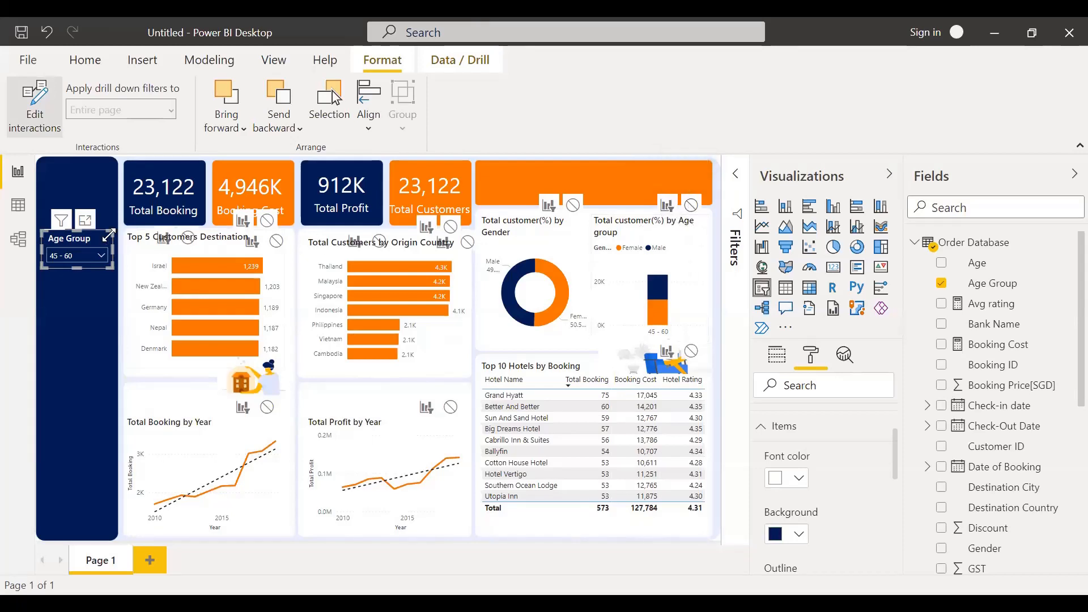
pyautogui.click(691, 207)
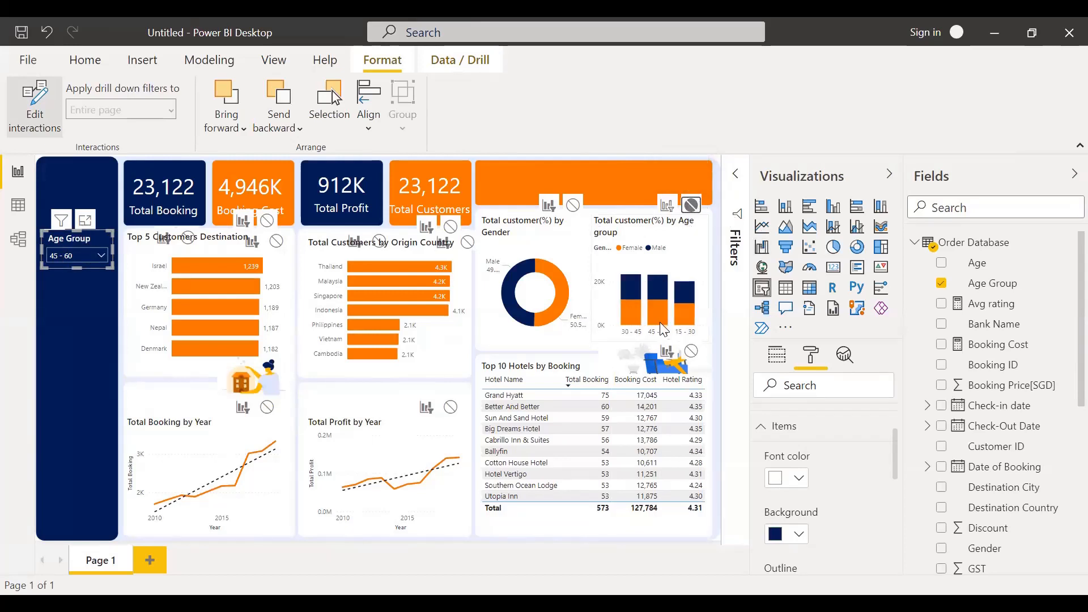
# Step: Test the edited interaction by filtering the report to age group 15 - 30 and finally 30 - 45
pyautogui.click(94, 255)
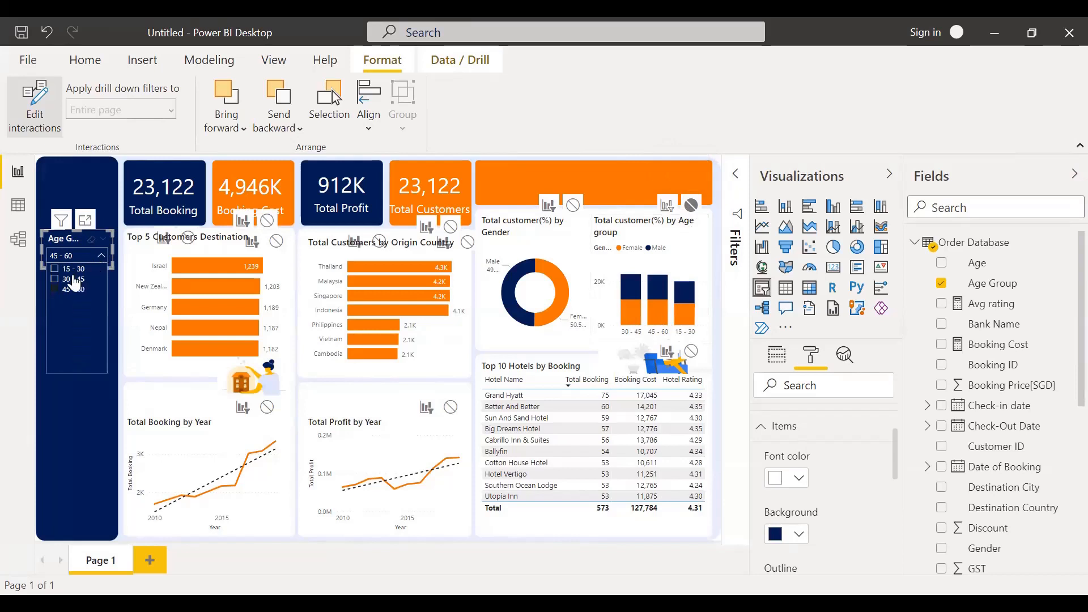
pyautogui.click(68, 269)
pyautogui.click(69, 279)
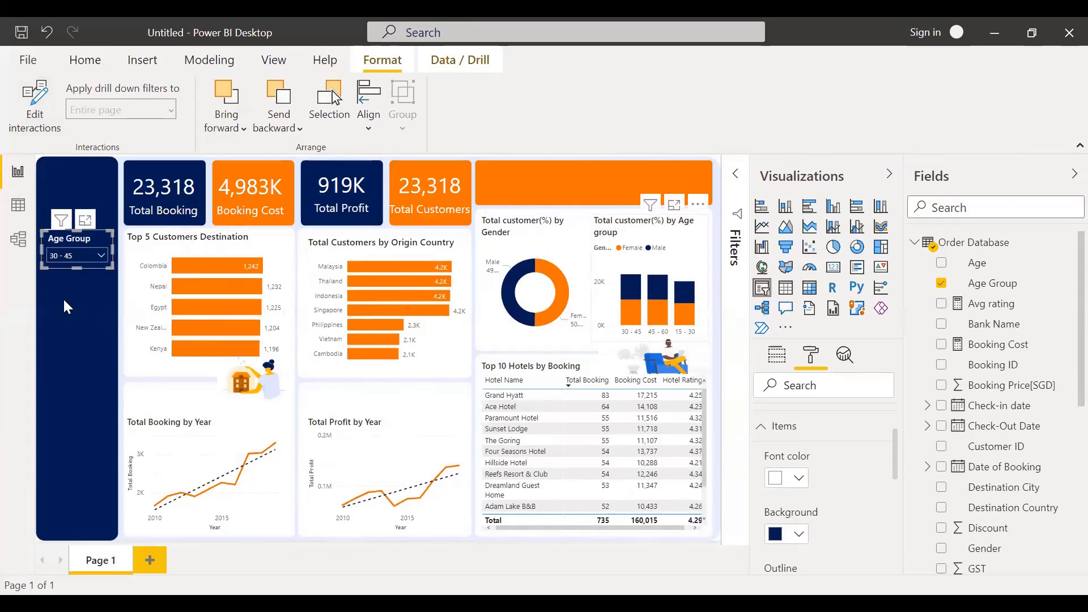
# Step: Duplicate the Age Group slicer, place the copy directly below the original, and replace its field with Date of Booking
pyautogui.click(97, 306)
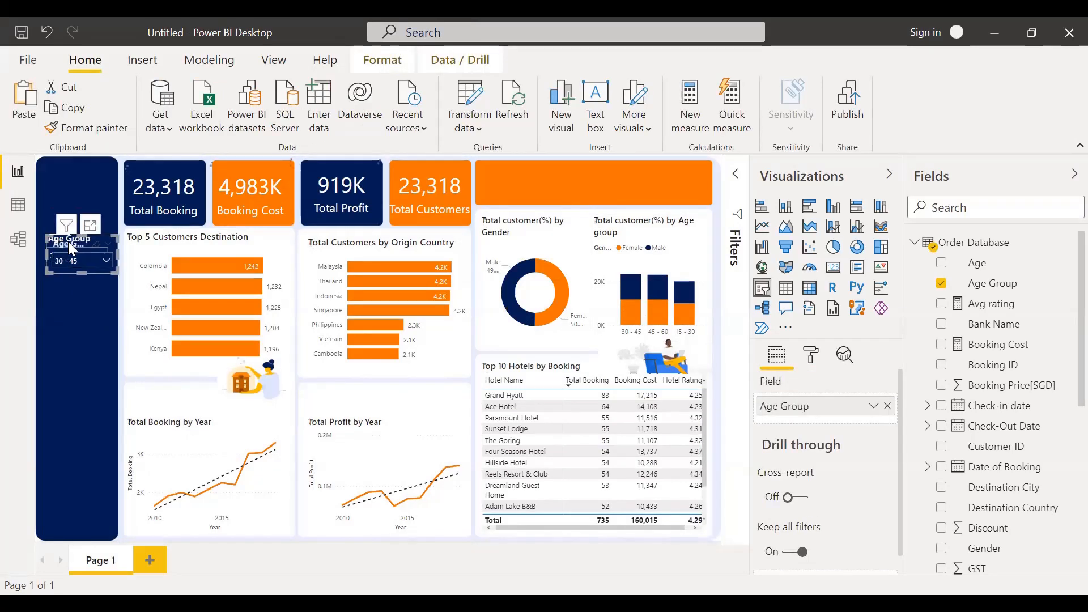
pyautogui.moveTo(71, 285); pyautogui.dragTo(61, 283)
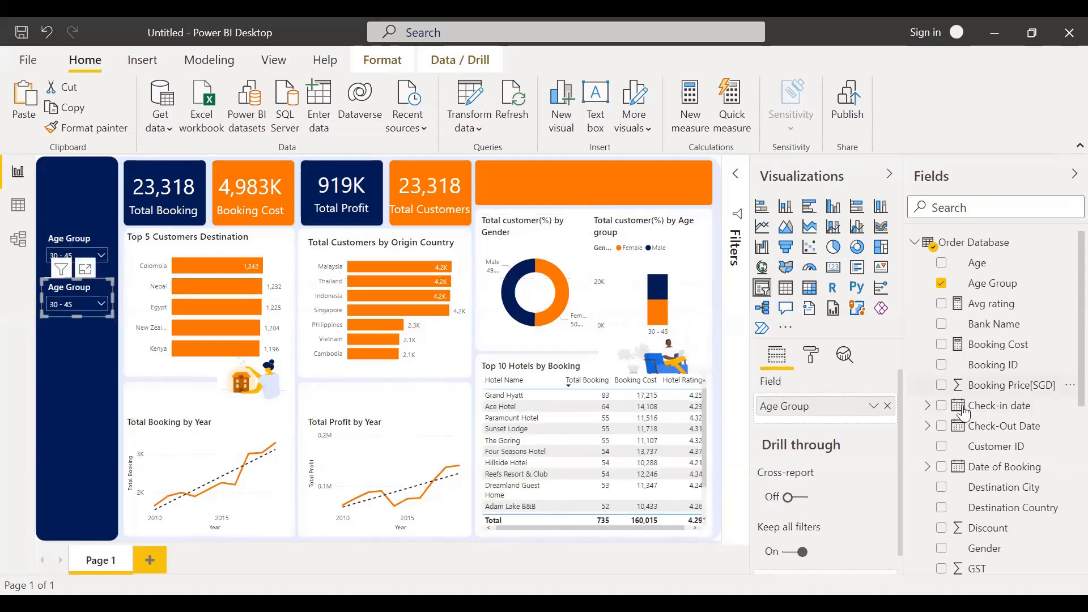
pyautogui.scroll(-3, 991, 458)
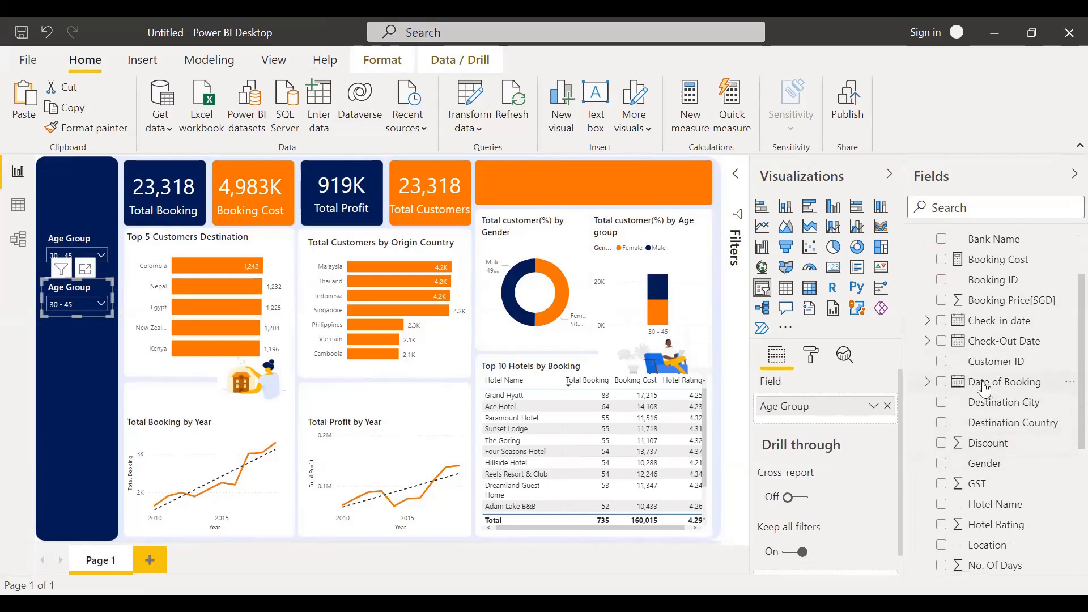
pyautogui.moveTo(928, 403); pyautogui.dragTo(806, 408)
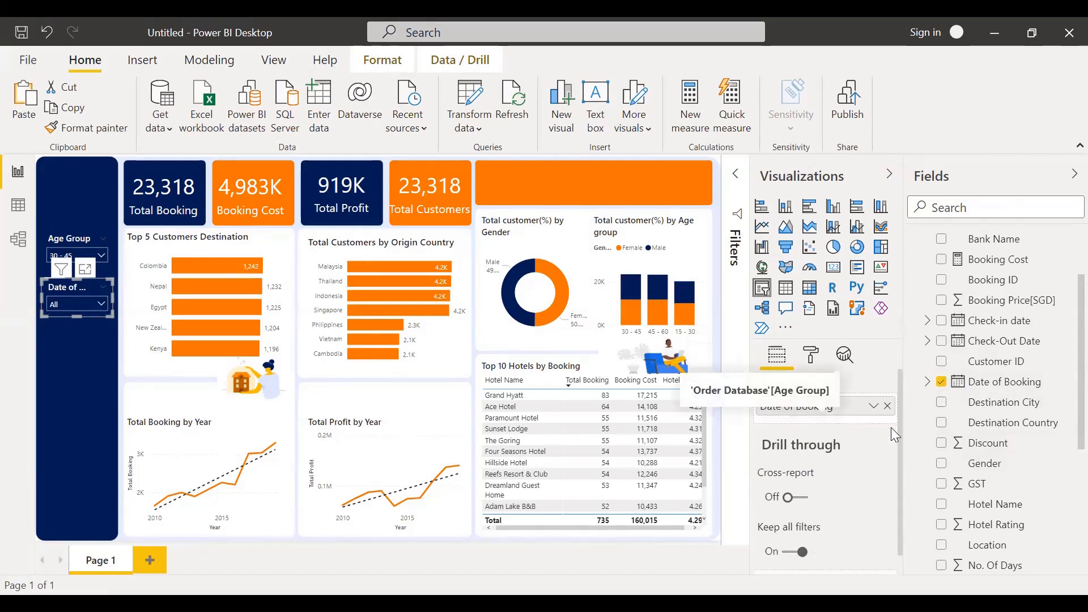
pyautogui.click(888, 427)
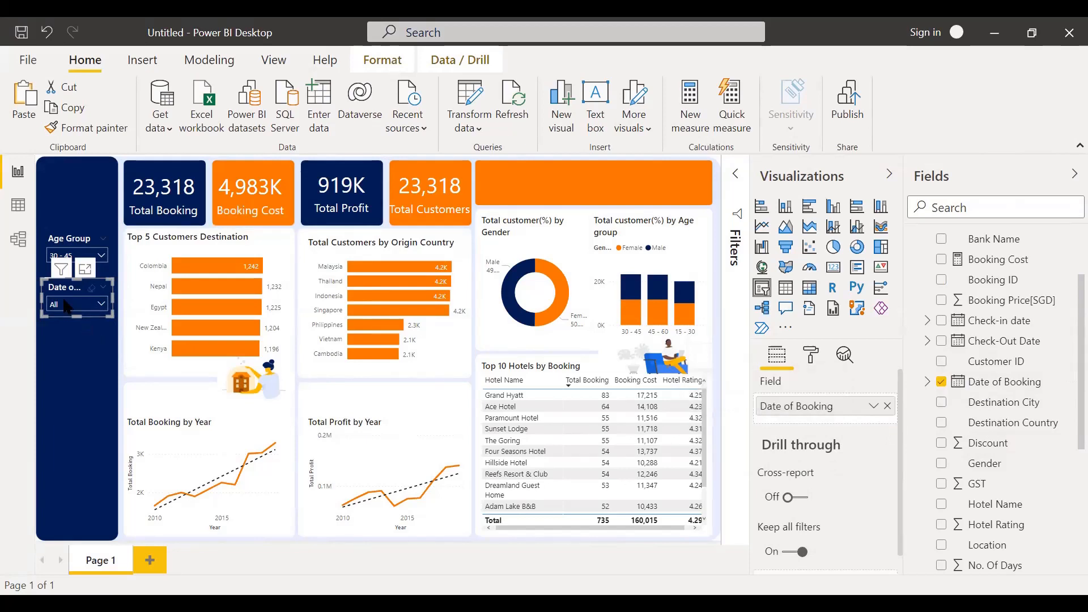
# Step: Check the Date of Booking slicer's dropdown list and try the Relative Date style on it
pyautogui.click(100, 305)
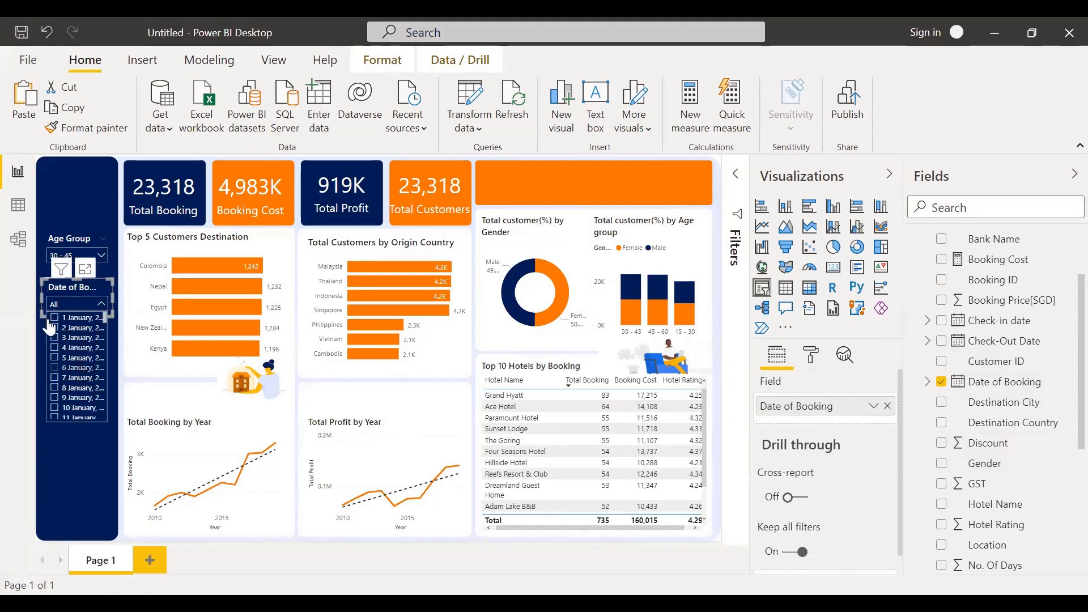
pyautogui.click(78, 294)
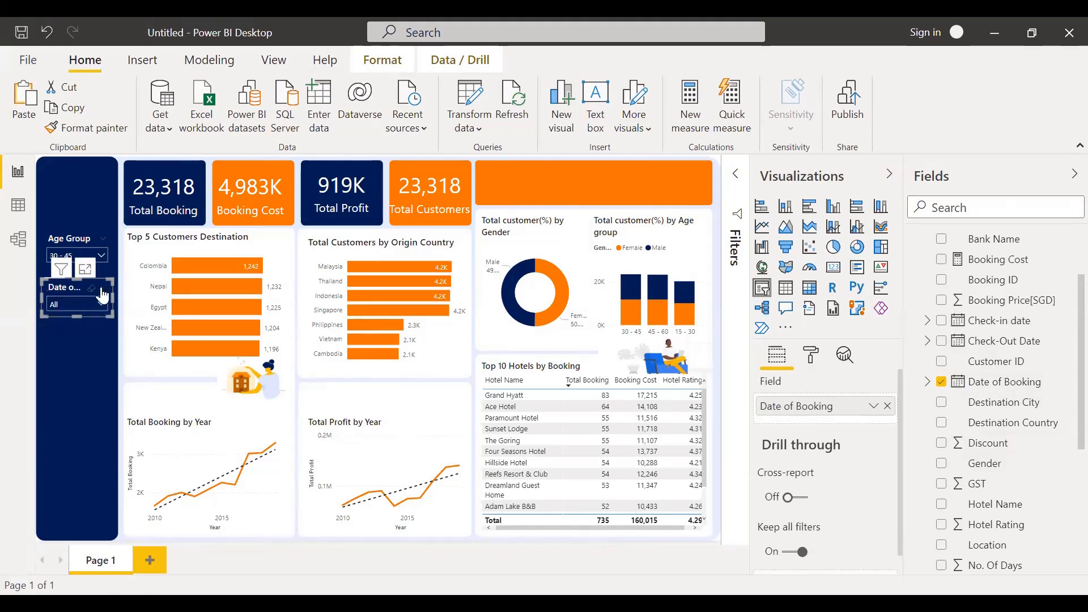
pyautogui.click(102, 289)
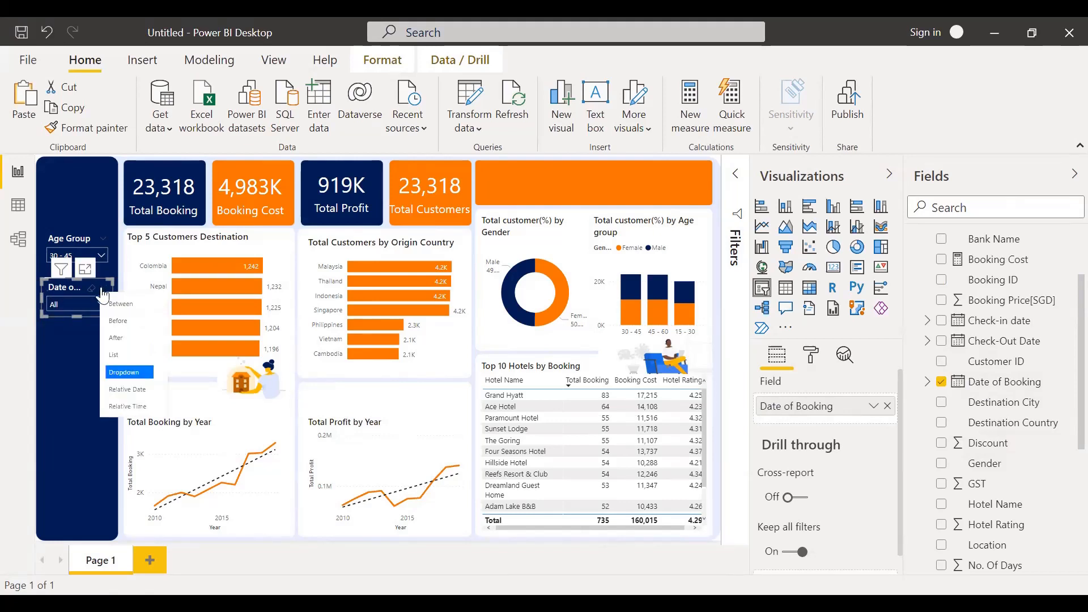
pyautogui.click(127, 390)
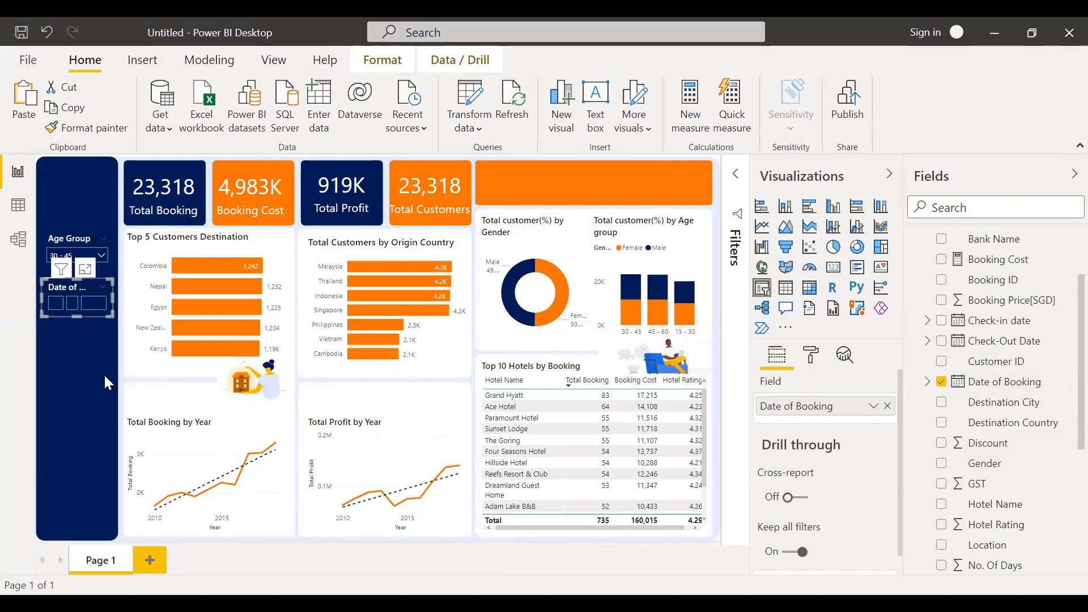
# Step: Extend the Date of Booking slicer's height downward in the navy panel and change its style to Between
pyautogui.moveTo(109, 318); pyautogui.dragTo(110, 376)
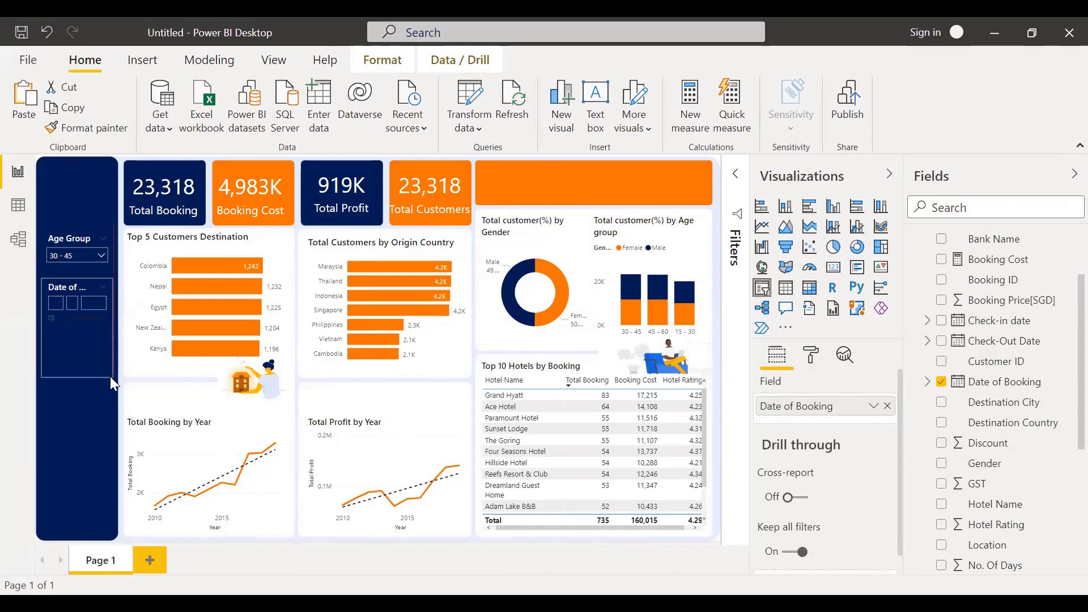
pyautogui.click(103, 288)
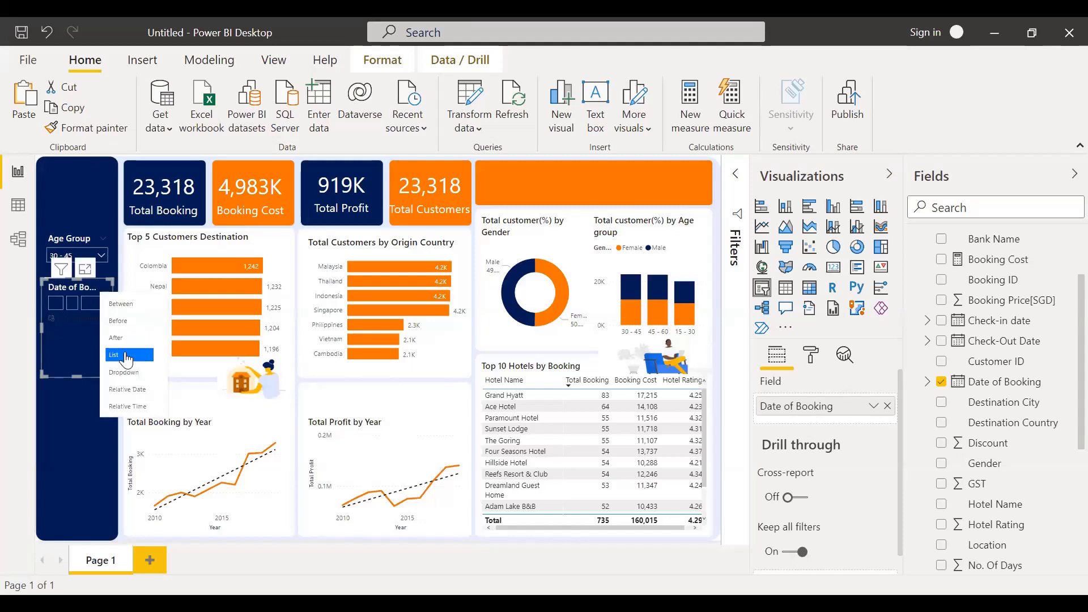
pyautogui.click(121, 303)
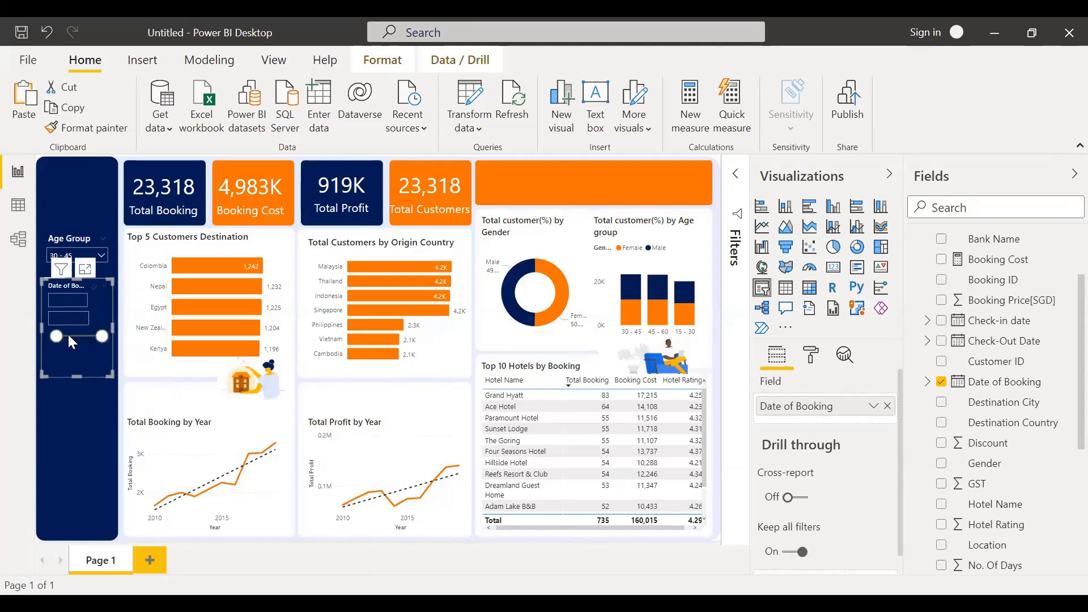
# Step: Move the Date of Booking slicer to the lower end of the navy panel and set its start date to 6/6/2012
pyautogui.moveTo(62, 337); pyautogui.dragTo(67, 337)
pyautogui.click(73, 304)
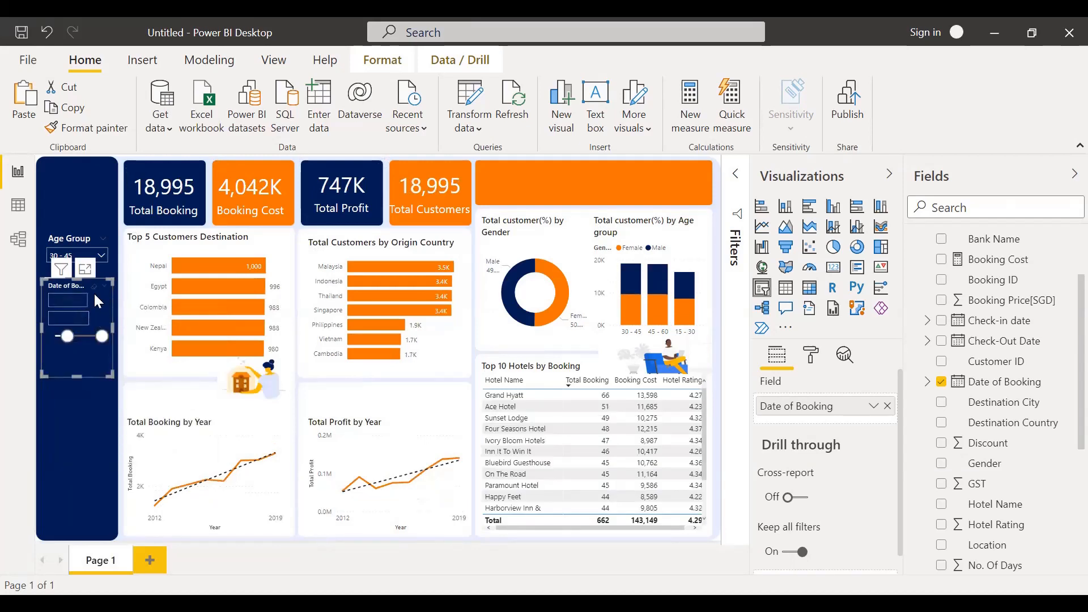
pyautogui.moveTo(93, 291); pyautogui.dragTo(93, 448)
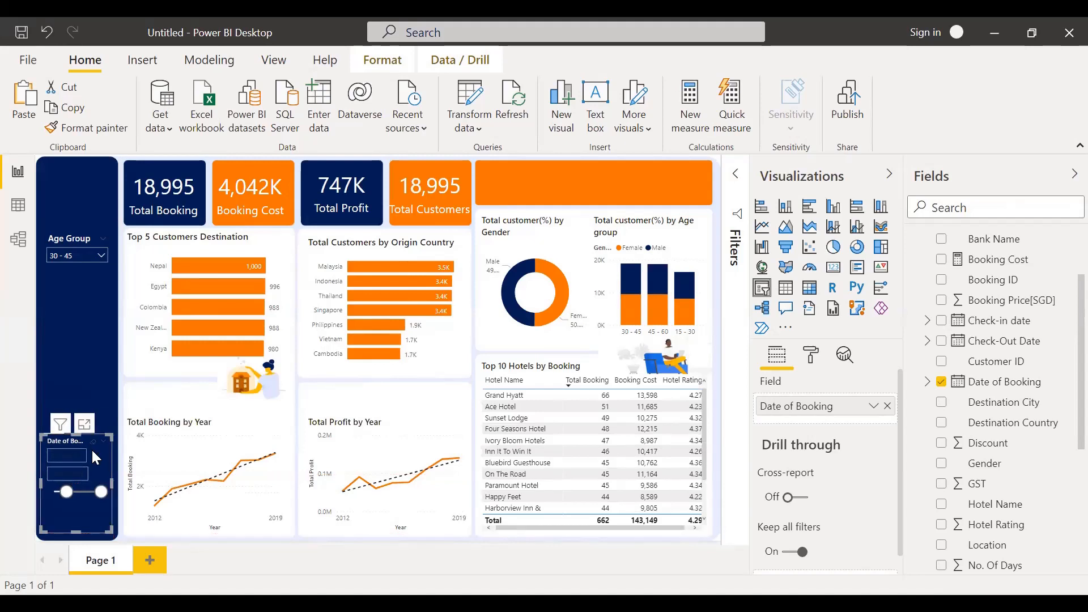
pyautogui.click(83, 457)
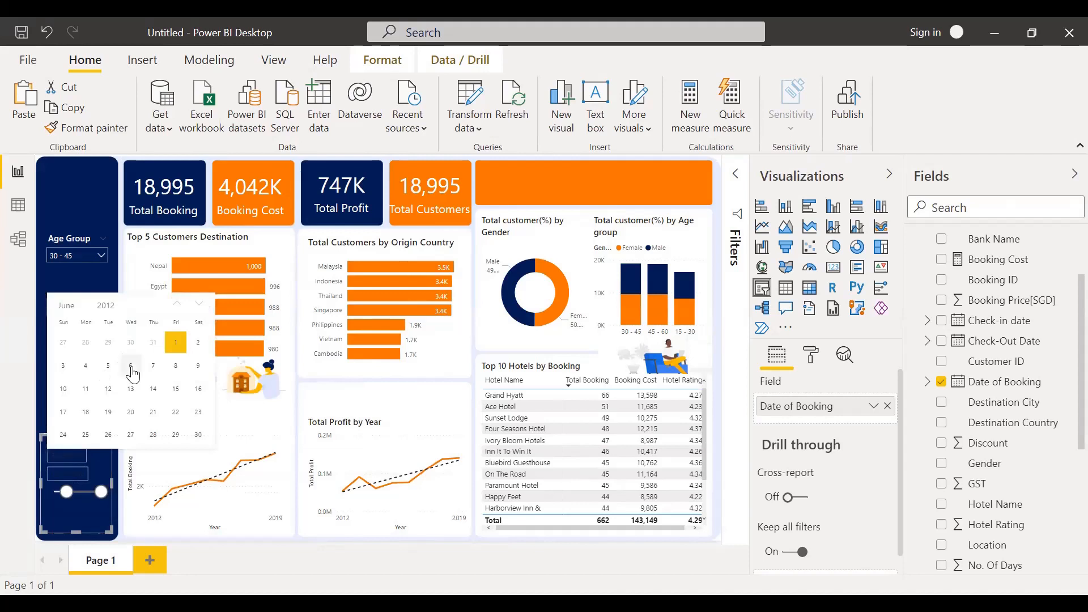
pyautogui.click(131, 366)
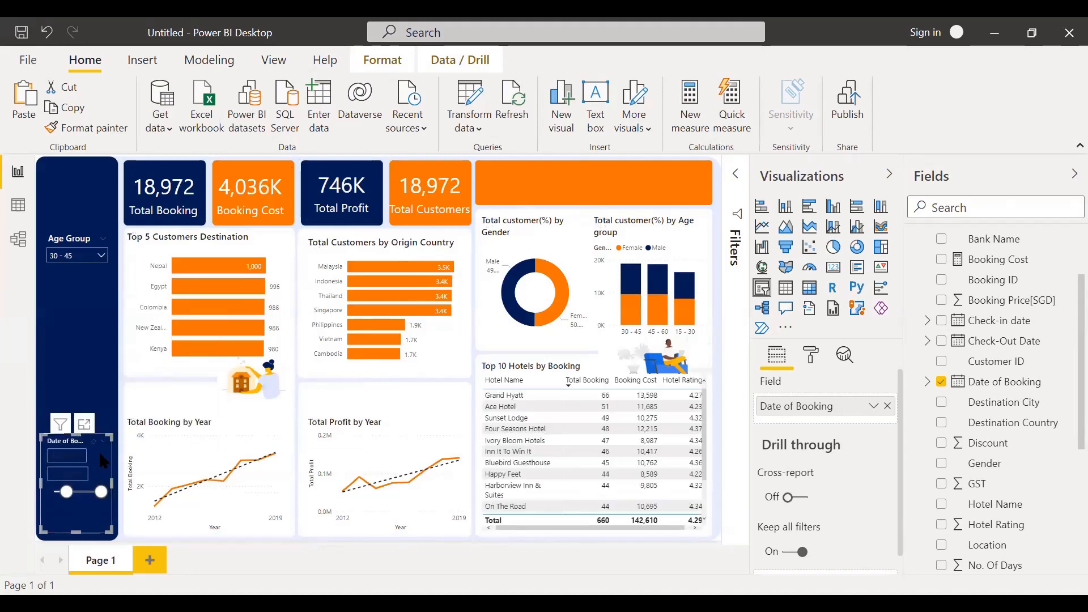
# Step: Set the font color of the Date of Booking slicer's date inputs to white
pyautogui.click(811, 361)
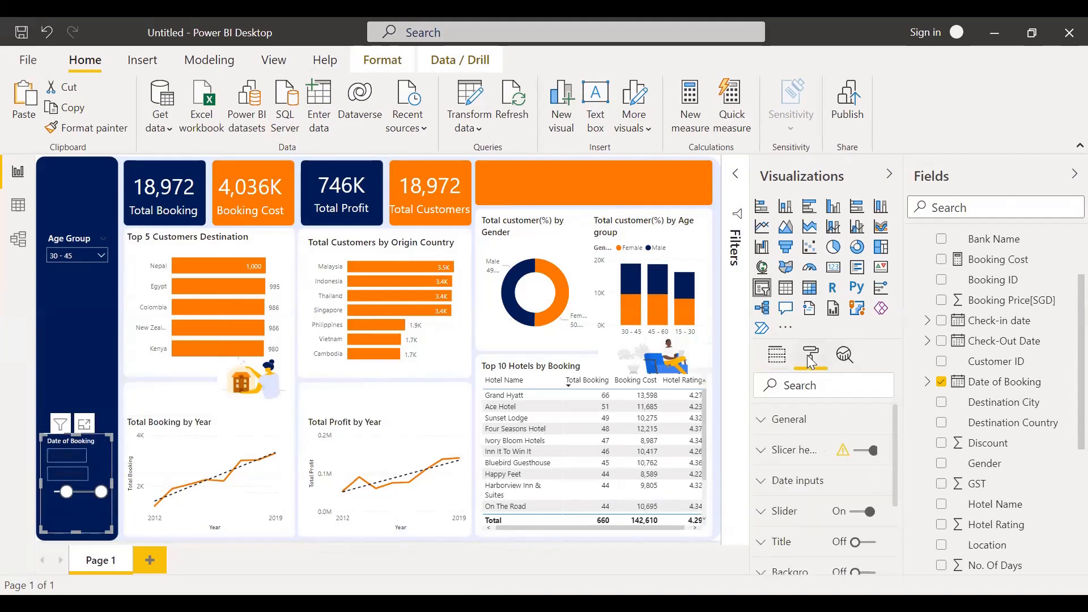
pyautogui.click(799, 493)
pyautogui.scroll(-2, 800, 502)
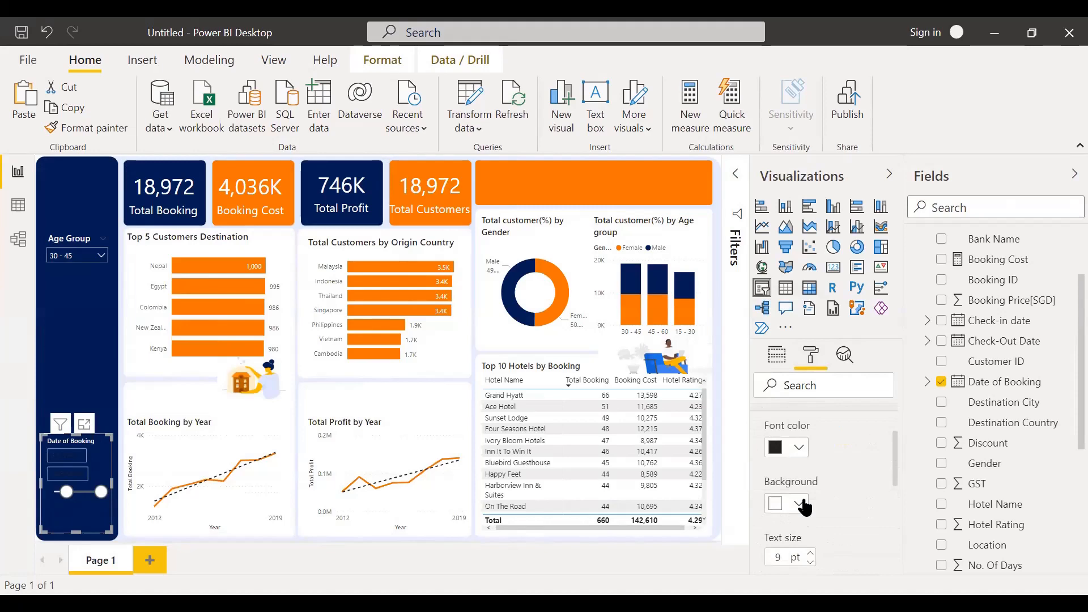
pyautogui.click(799, 449)
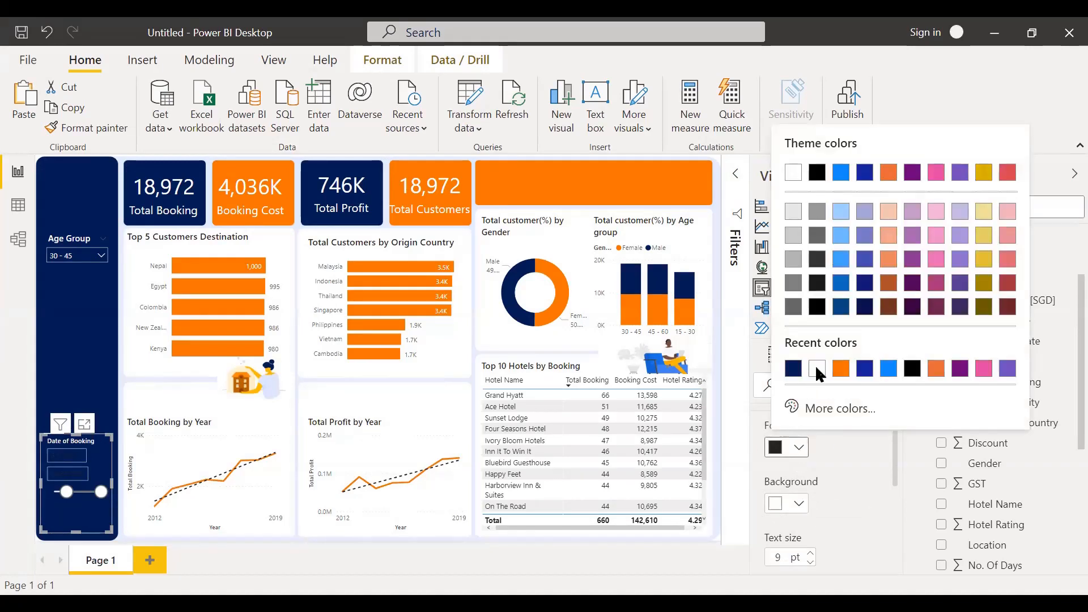
pyautogui.click(817, 369)
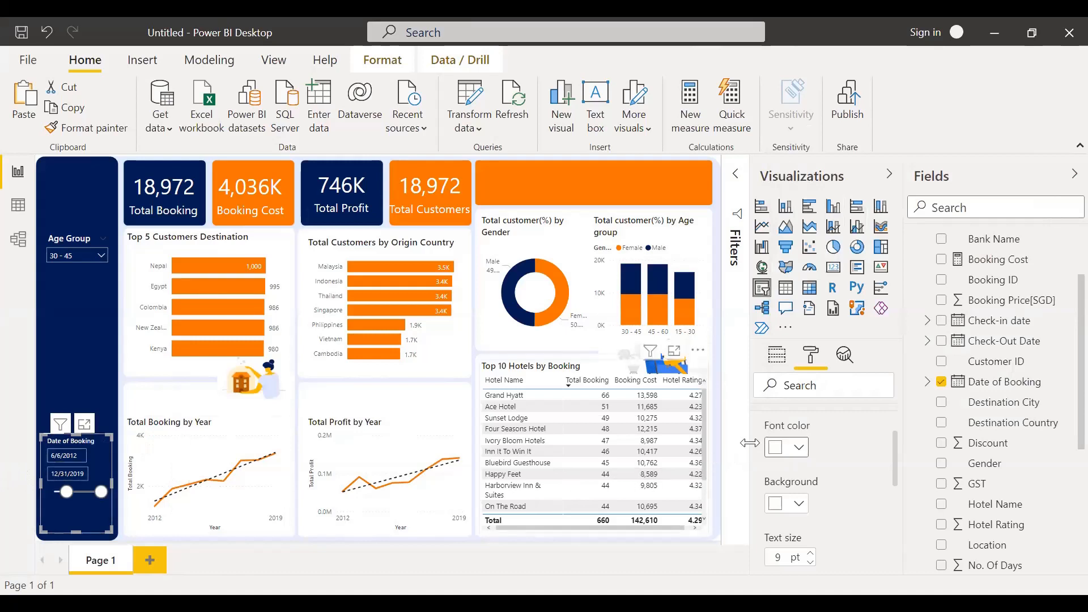
# Step: Change the Date of Booking slicer's slider color to the orange used in the charts
pyautogui.scroll(3, 788, 448)
pyautogui.click(766, 481)
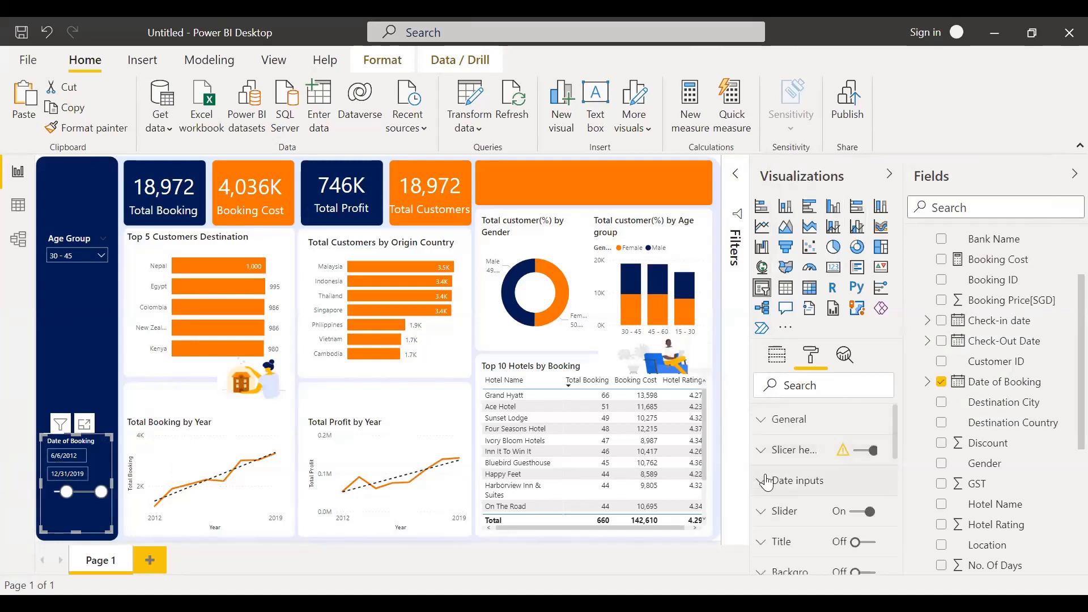
pyautogui.click(775, 512)
pyautogui.scroll(-2, 794, 504)
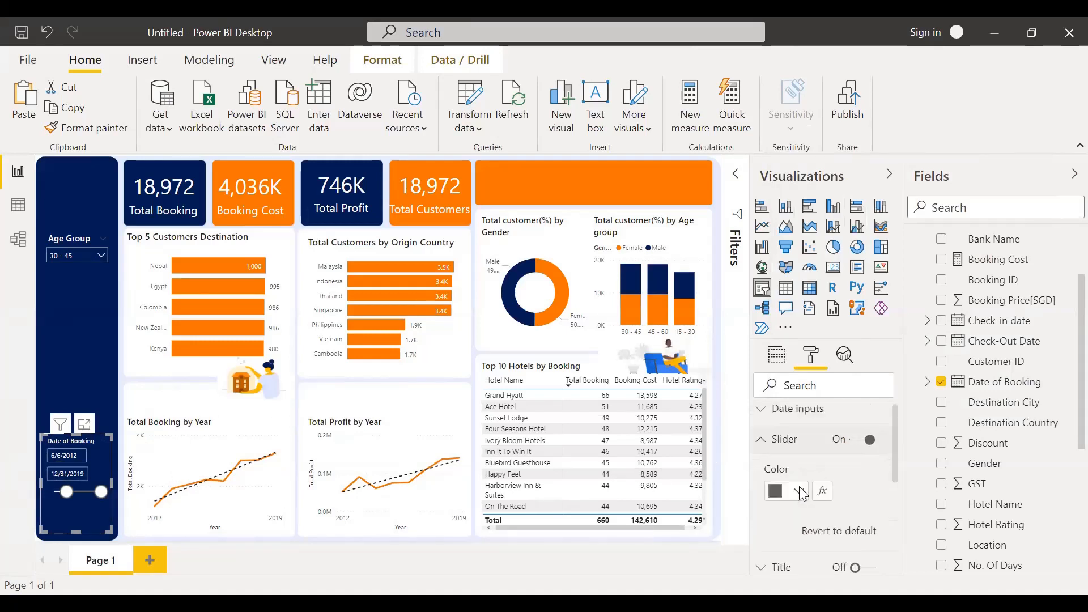
pyautogui.click(798, 487)
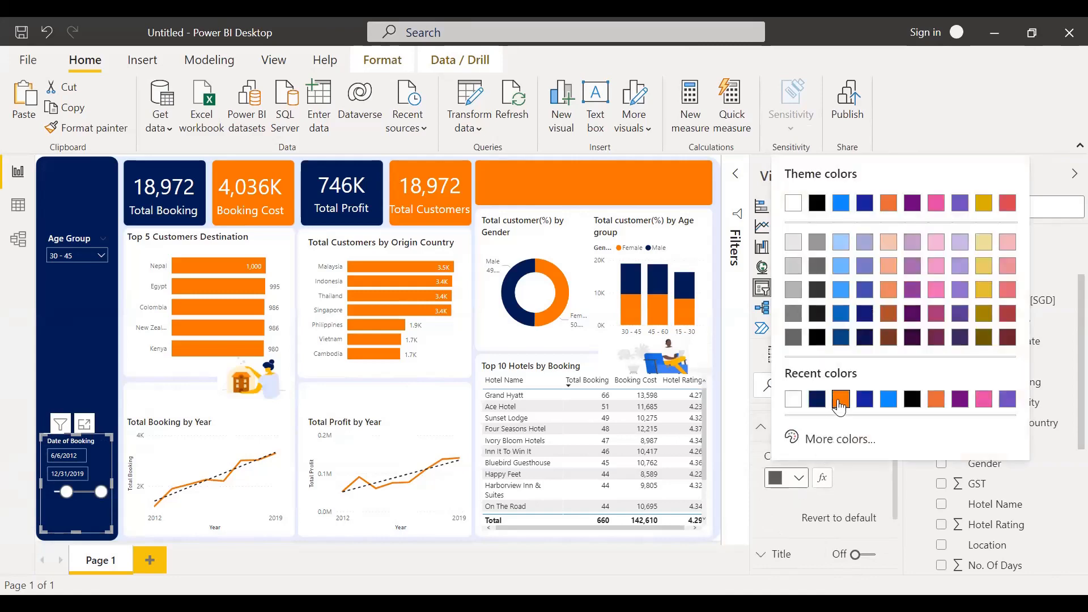
pyautogui.click(841, 400)
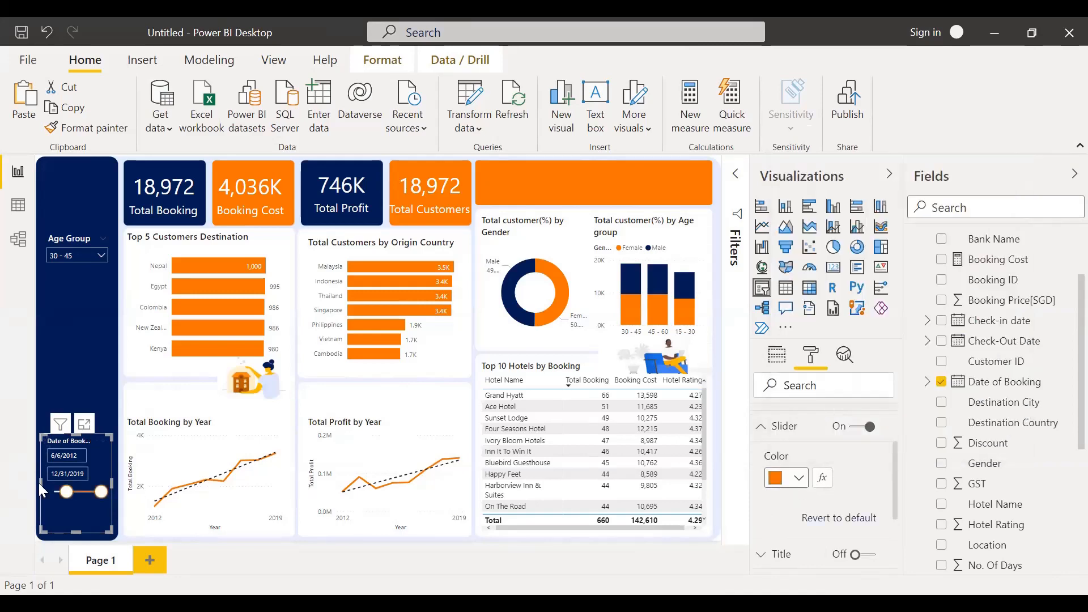
# Step: Filter the report to booking dates from 1/1/2010 to 7/31/2017 and check how the visuals respond
pyautogui.moveTo(66, 492); pyautogui.dragTo(55, 492)
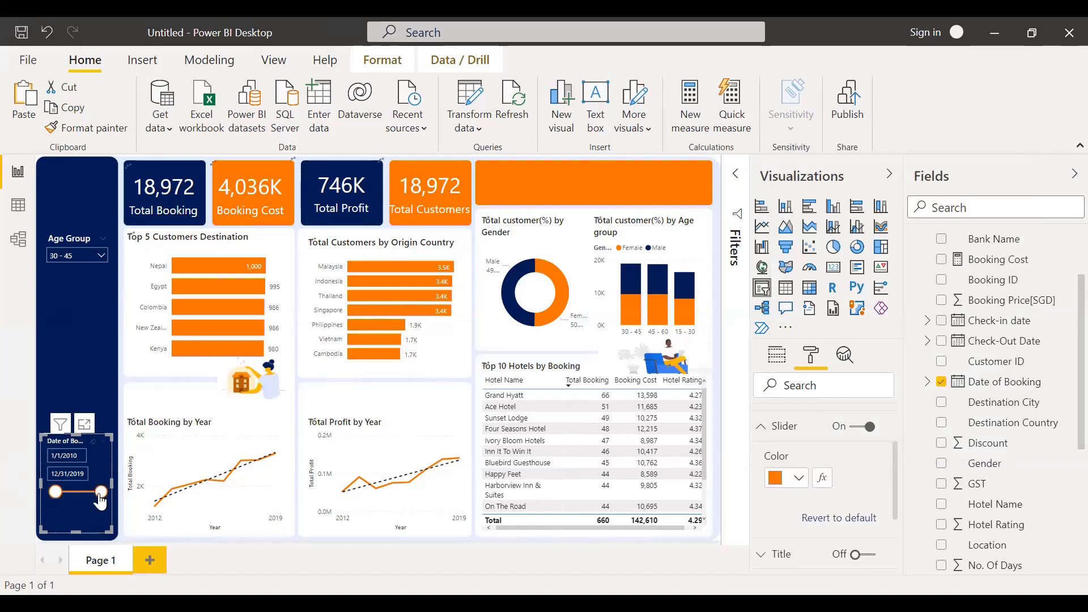
pyautogui.moveTo(101, 492); pyautogui.dragTo(89, 492)
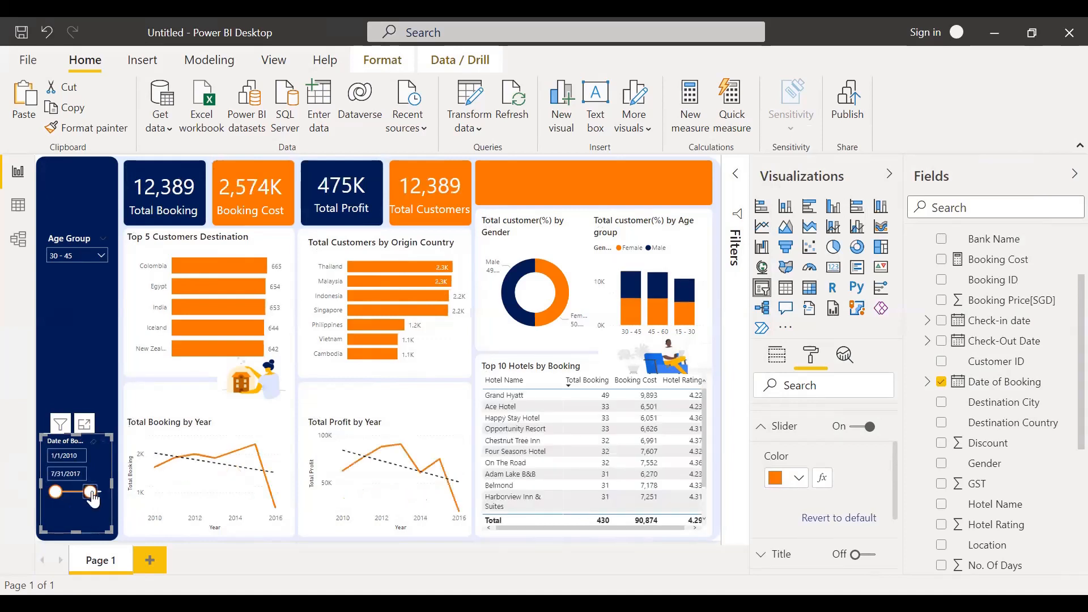
pyautogui.click(53, 492)
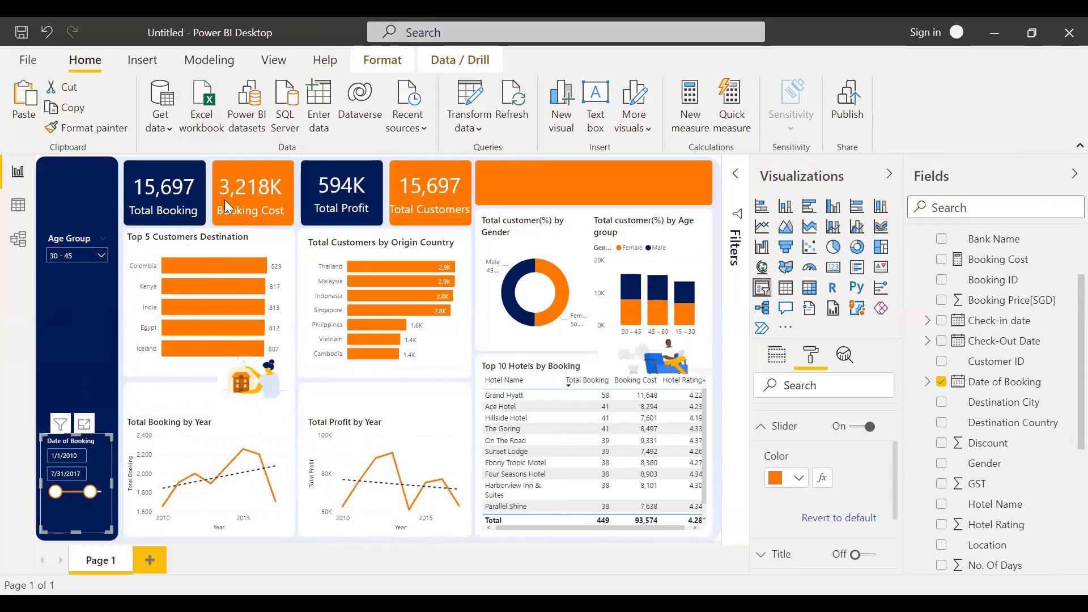
pyautogui.moveTo(563, 329)
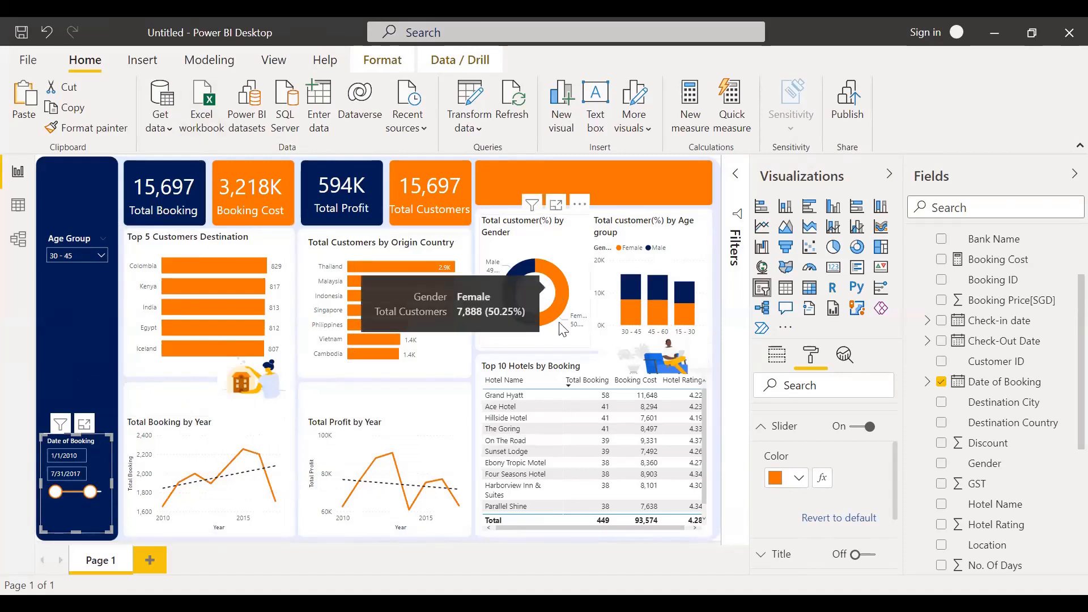
pyautogui.click(70, 366)
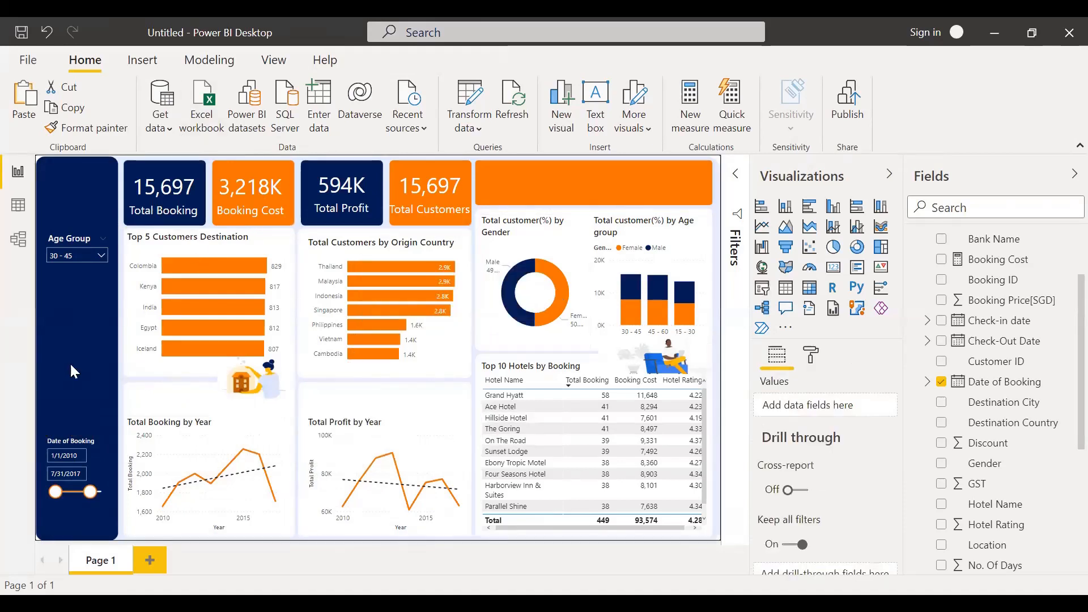
# Step: Duplicate the Age Group slicer, place the copy directly below the original, and replace its field with Destination City
pyautogui.click(63, 236)
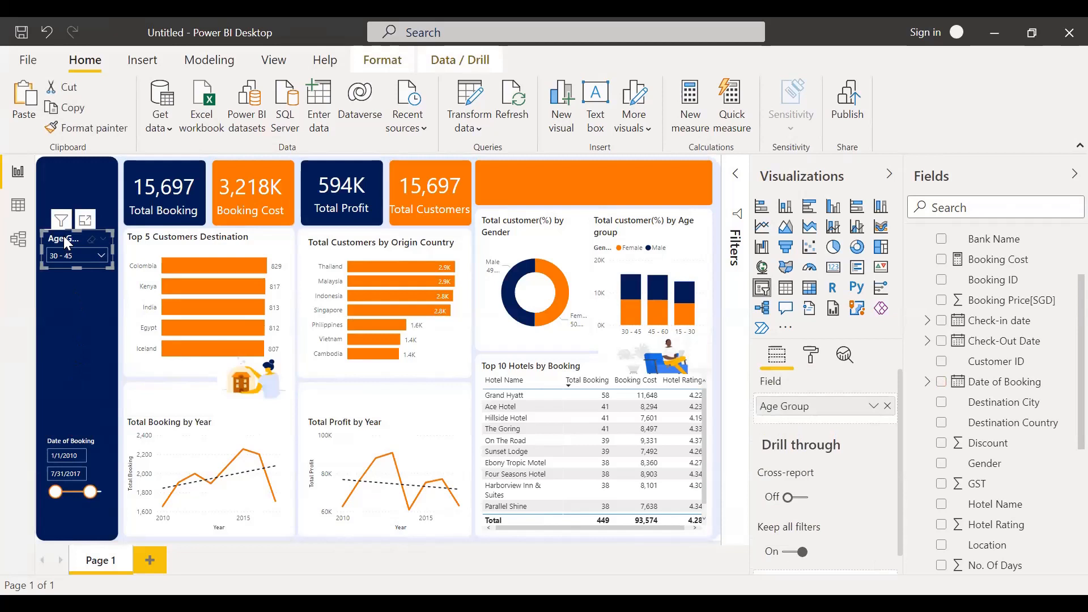
pyautogui.hotkey('ctrl', 'c')
pyautogui.hotkey('ctrl', 'v')
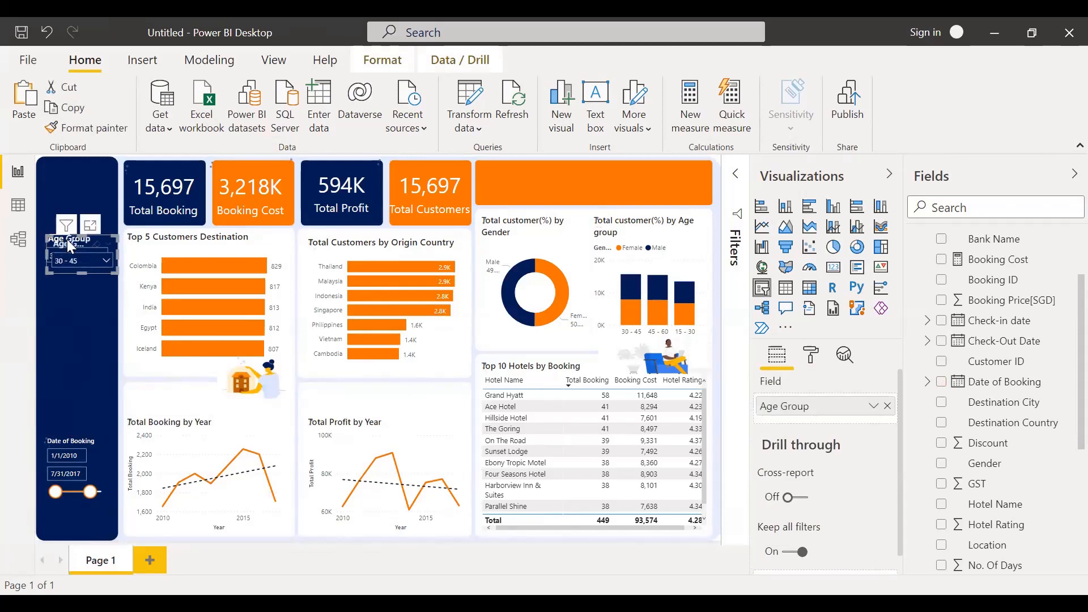
pyautogui.moveTo(67, 239); pyautogui.dragTo(61, 282)
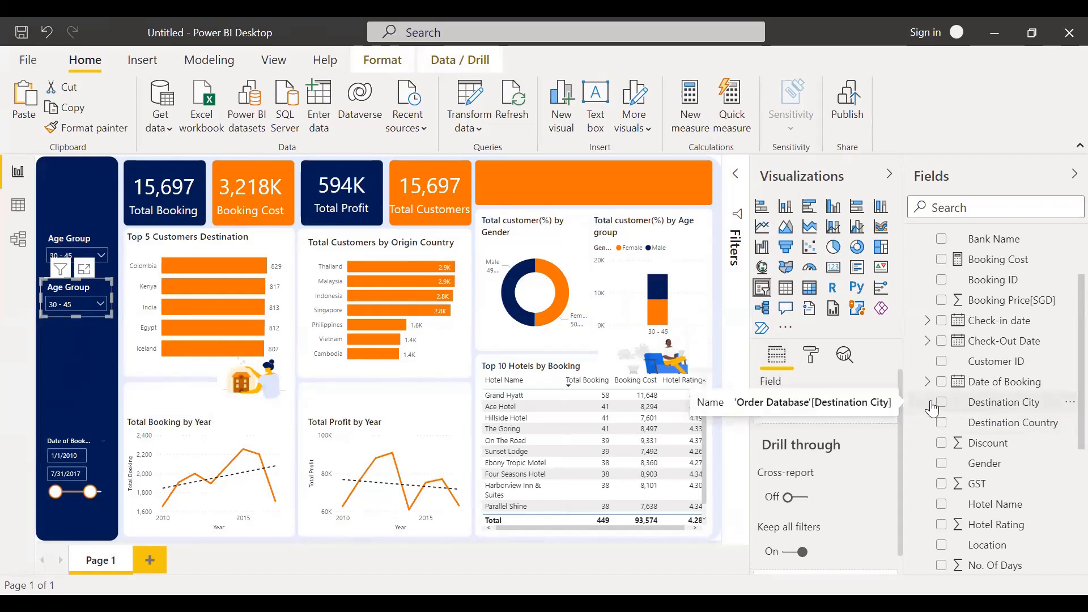
pyautogui.moveTo(932, 407); pyautogui.dragTo(833, 418)
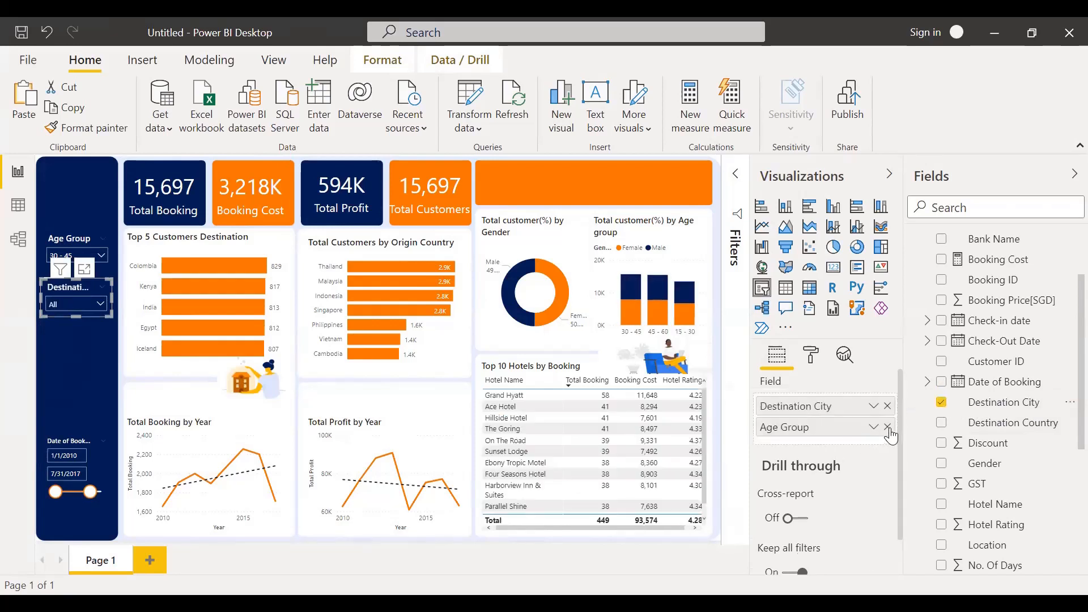
pyautogui.click(887, 427)
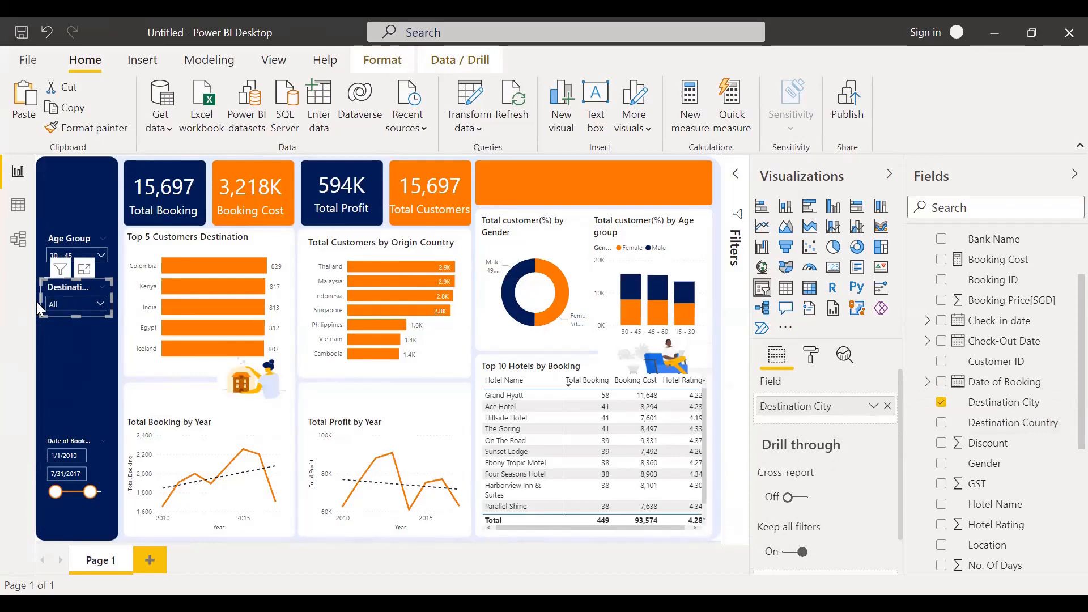
# Step: Look through the list of cities in the Destination City slicer
pyautogui.click(101, 304)
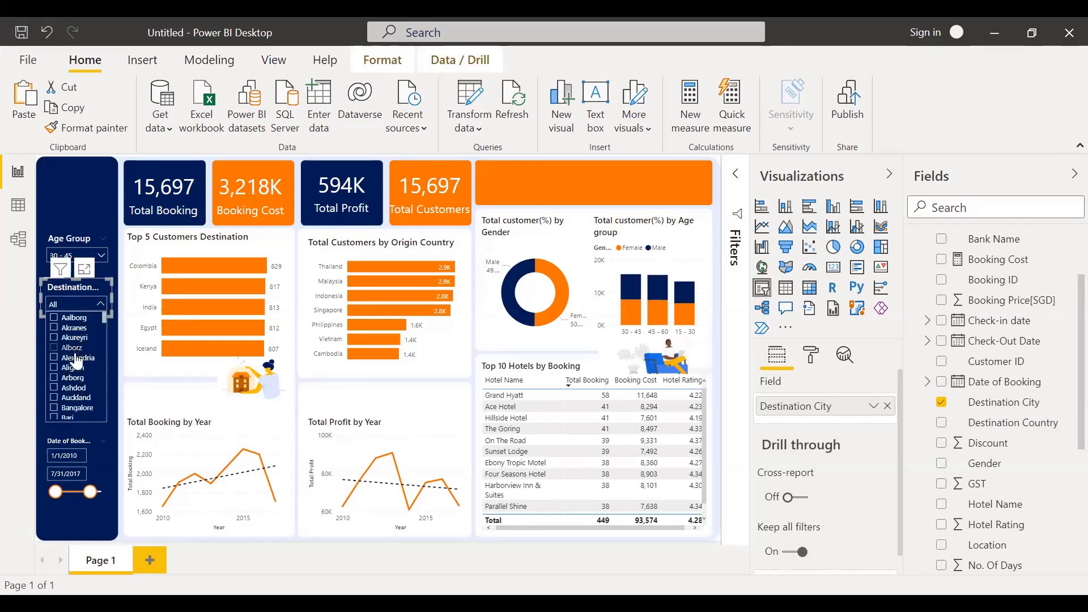
pyautogui.scroll(-10, 77, 359)
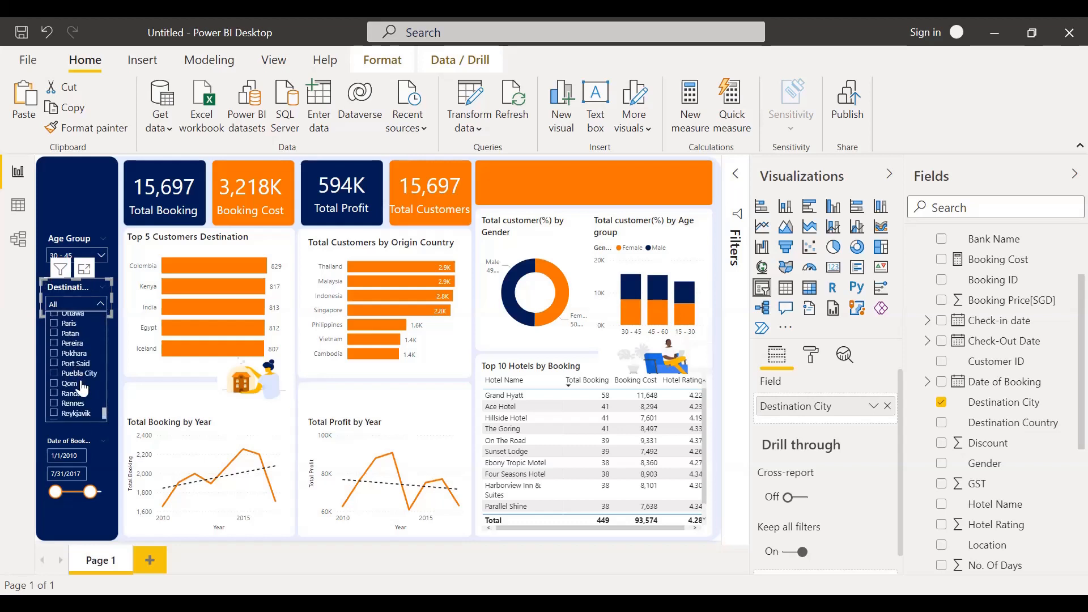
pyautogui.click(110, 428)
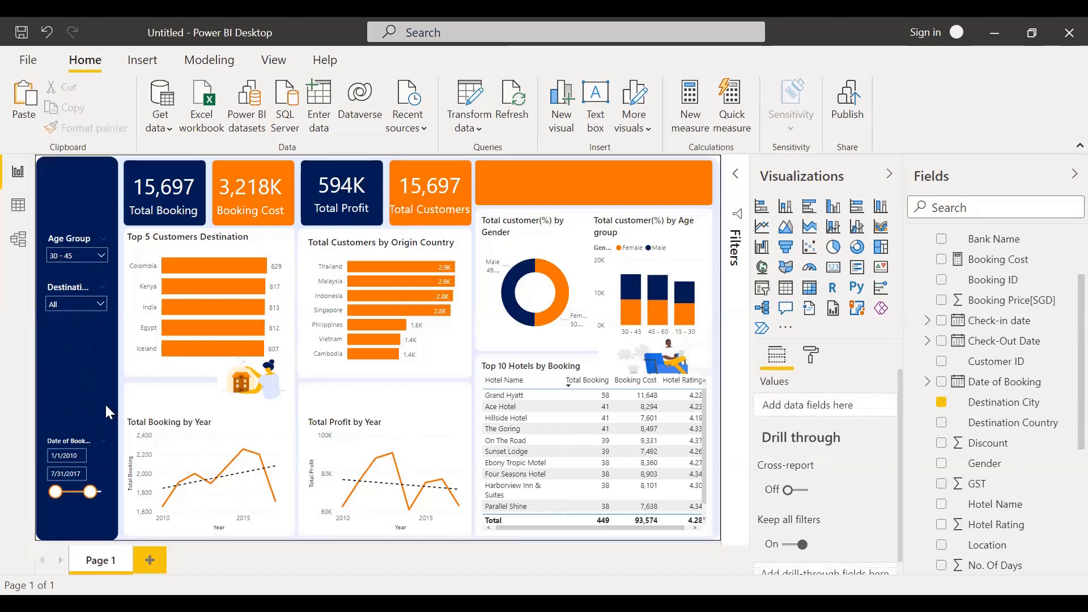
# Step: Duplicate the Destination City slicer, place the copy directly below it, and replace its field with Gender
pyautogui.click(73, 296)
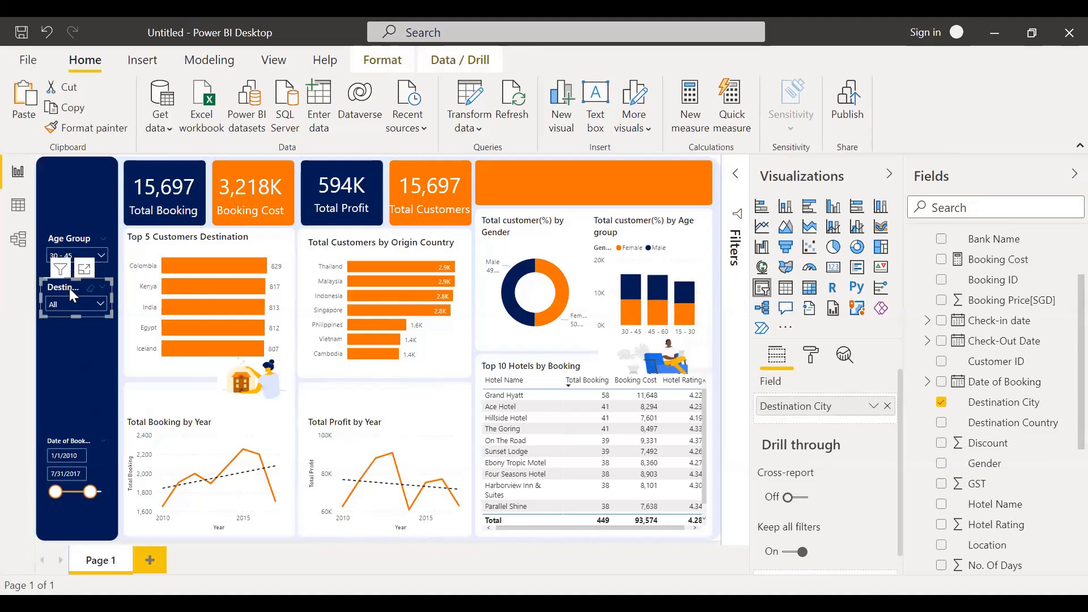
pyautogui.hotkey('ctrl', 'c')
pyautogui.hotkey('ctrl', 'v')
pyautogui.moveTo(69, 288); pyautogui.dragTo(65, 332)
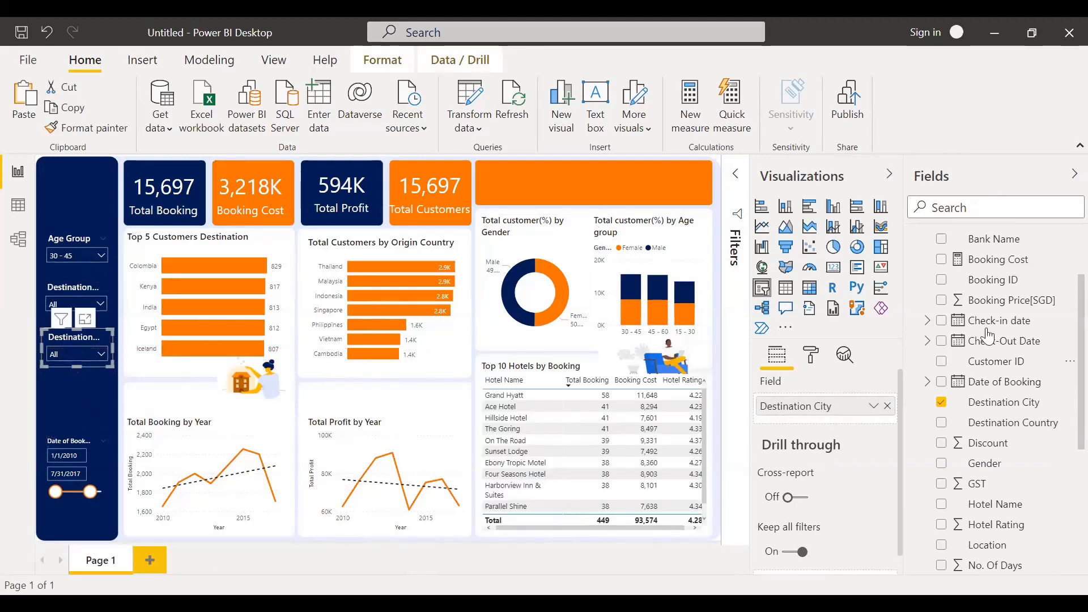
pyautogui.scroll(1, 989, 338)
pyautogui.scroll(-4, 987, 342)
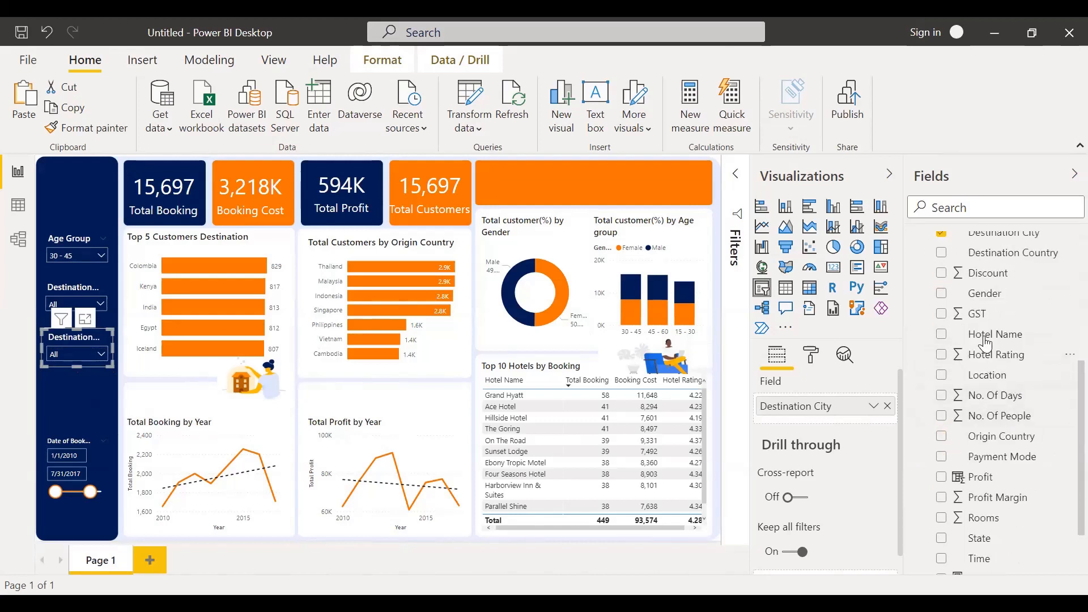
pyautogui.moveTo(985, 295); pyautogui.dragTo(822, 419)
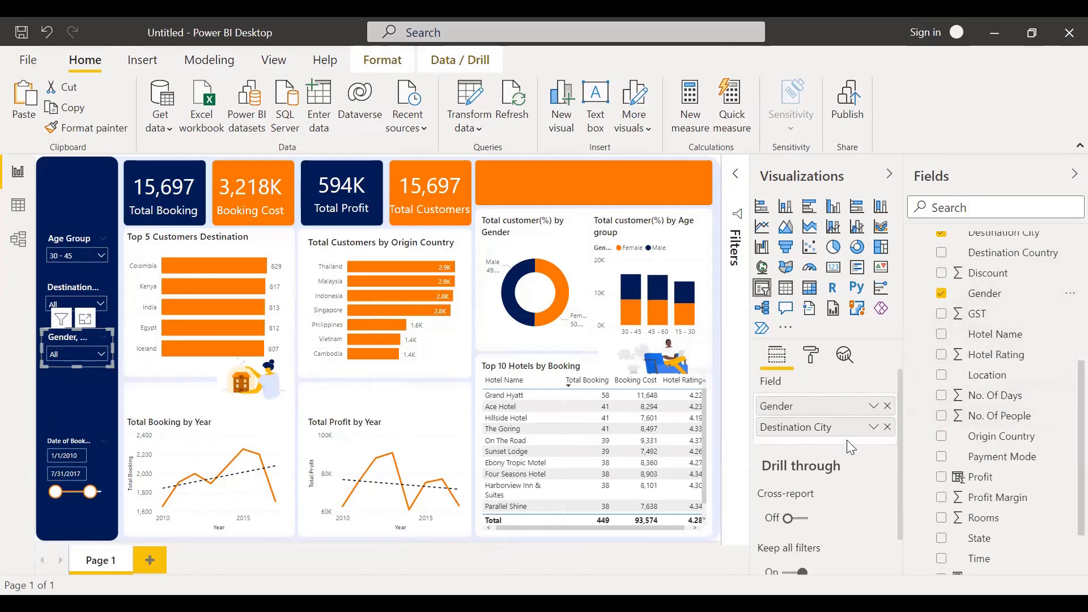
pyautogui.click(888, 427)
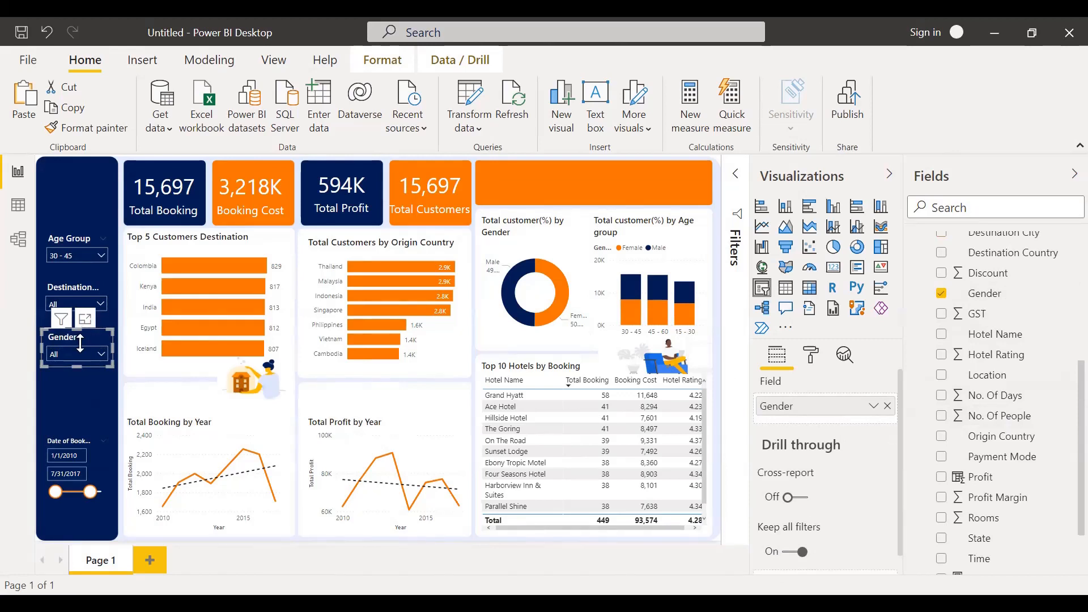
# Step: Duplicate the Gender slicer, place the copy directly below it, and replace its field with Hotel Name
pyautogui.moveTo(79, 343); pyautogui.dragTo(79, 380)
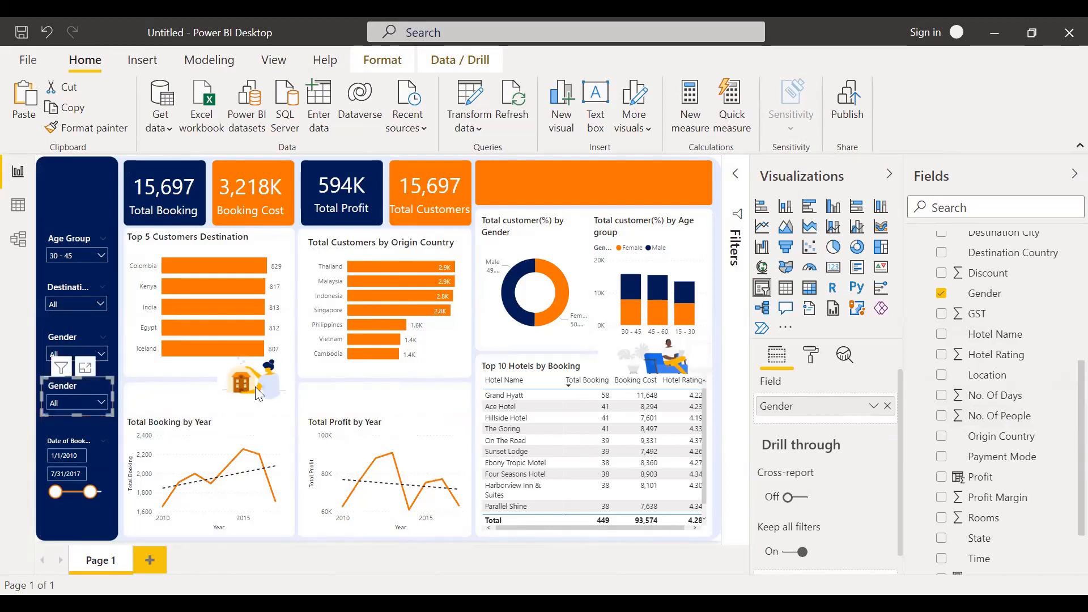
pyautogui.scroll(3, 1004, 419)
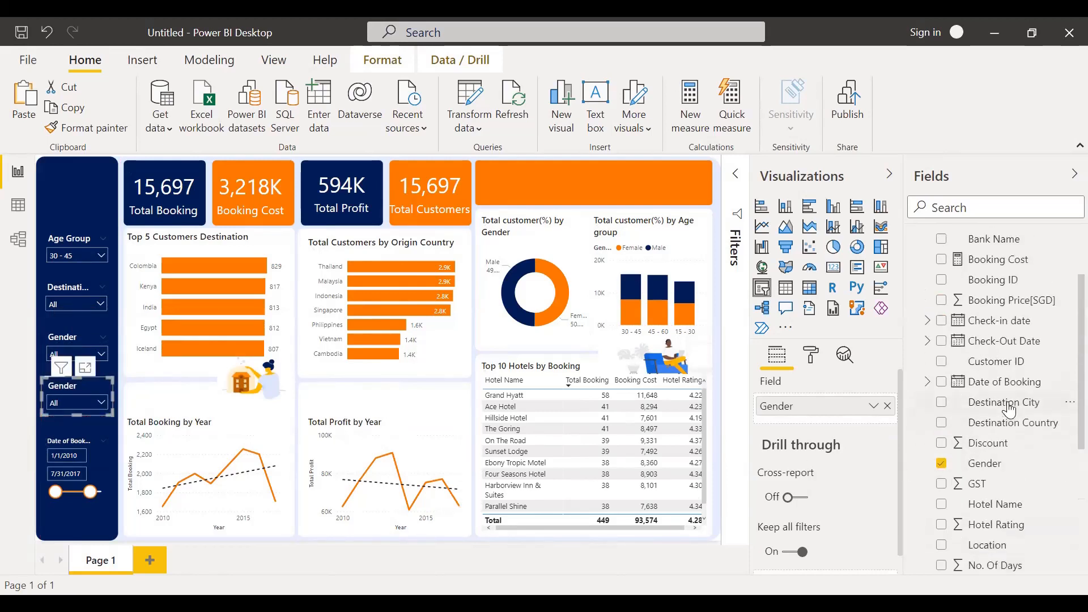
pyautogui.scroll(2, 1006, 411)
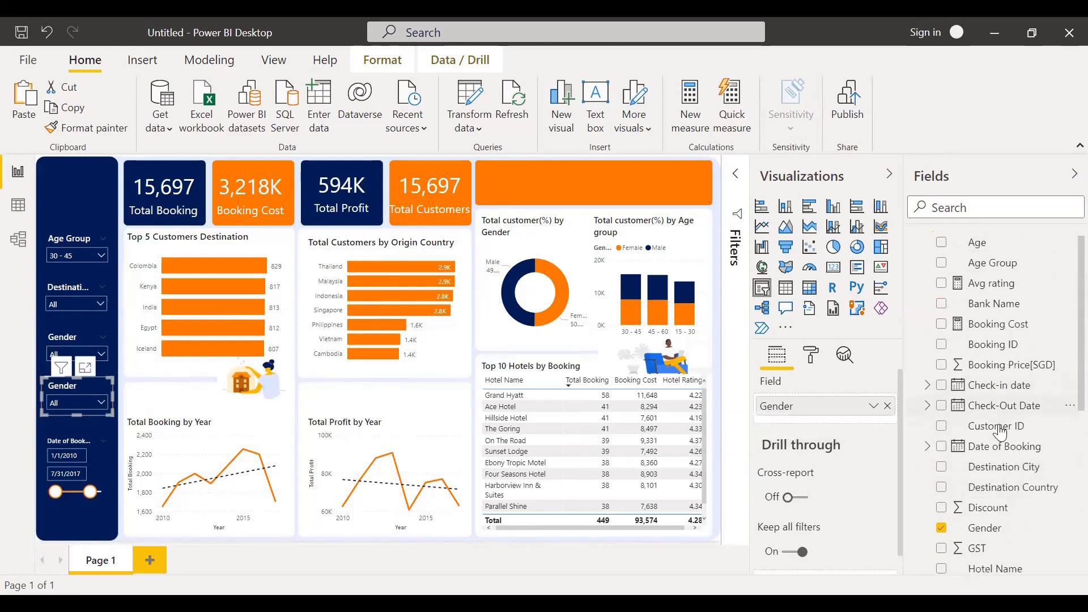
pyautogui.scroll(-3, 1000, 431)
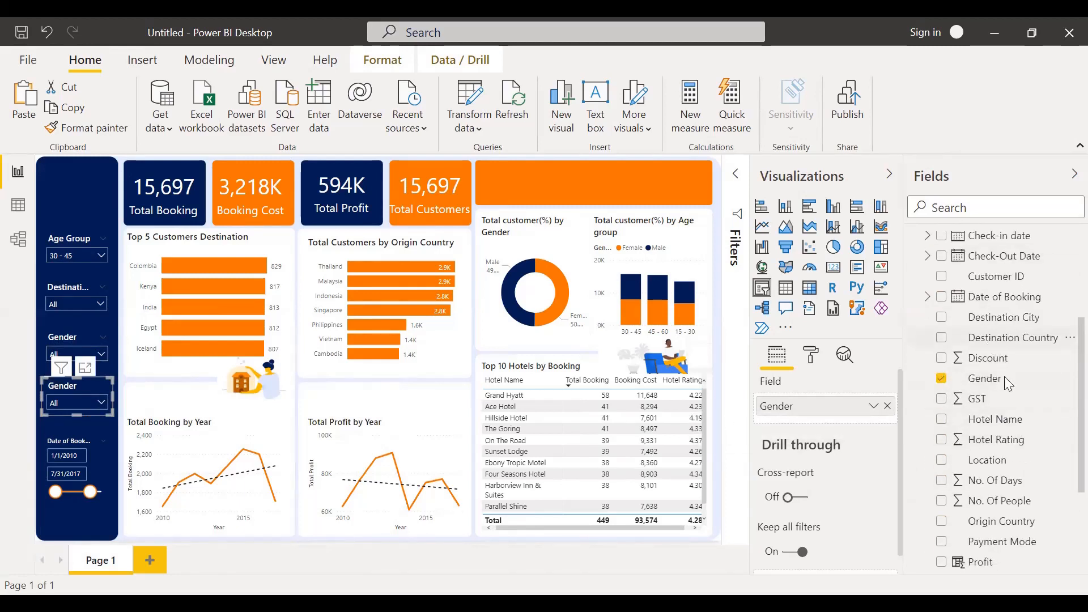
pyautogui.scroll(-2, 1006, 400)
pyautogui.moveTo(989, 338); pyautogui.dragTo(807, 406)
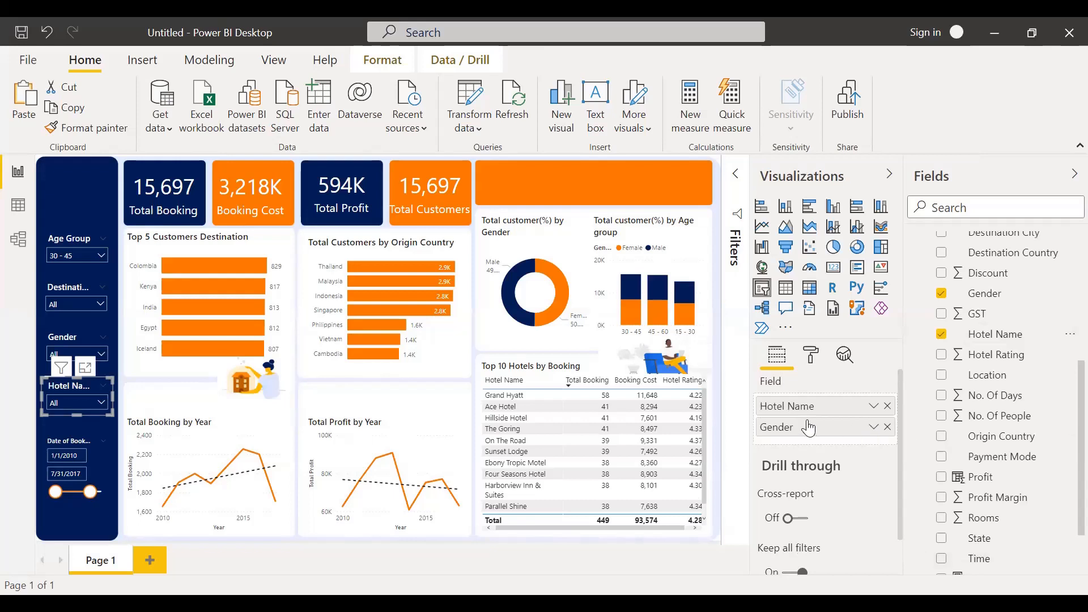
pyautogui.click(887, 426)
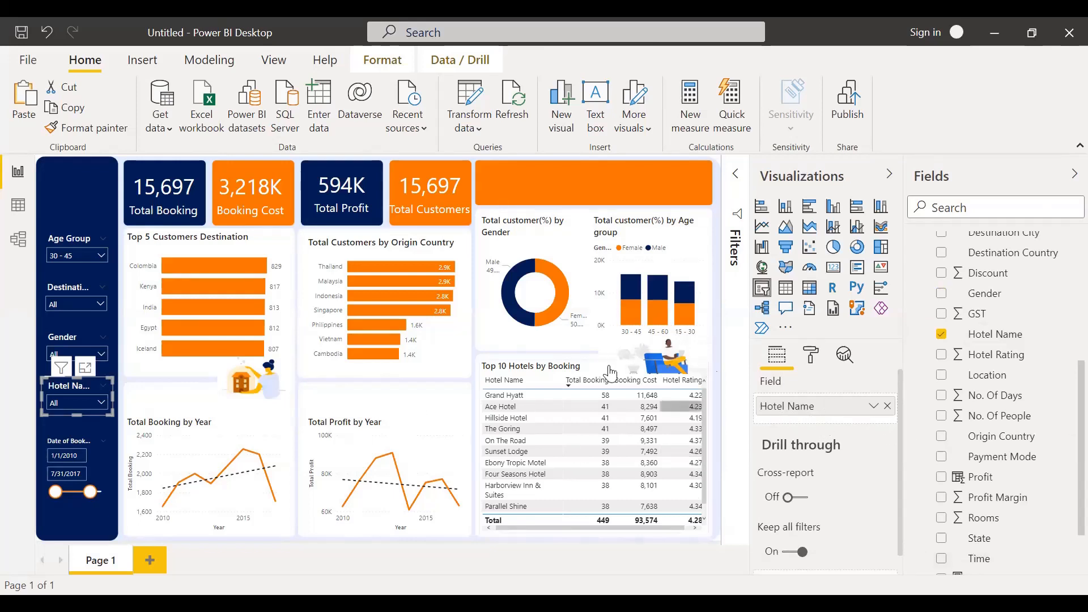
pyautogui.click(101, 429)
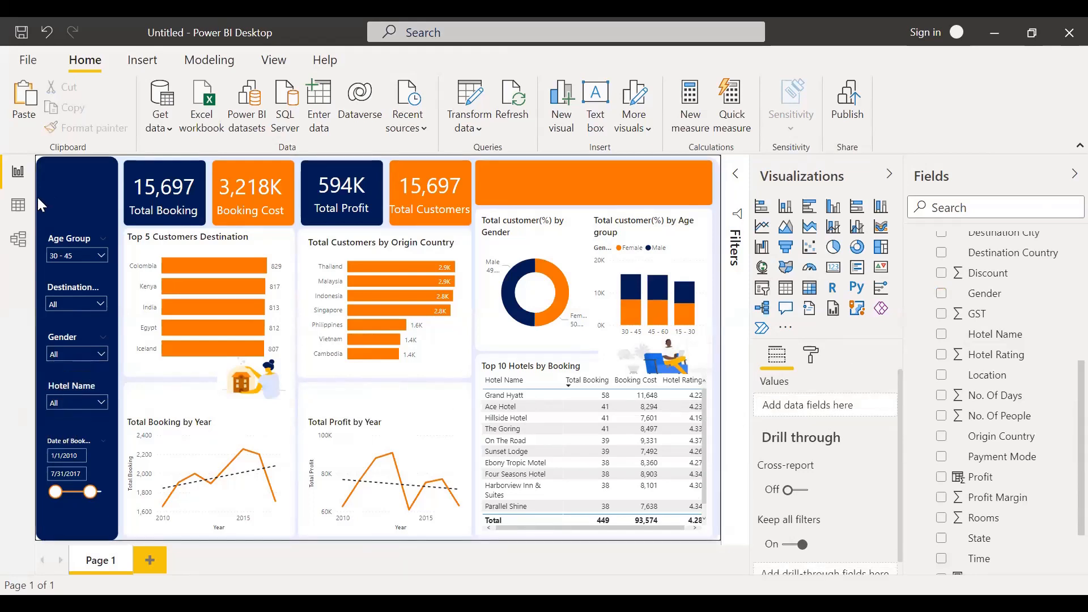
pyautogui.moveTo(42, 198); pyautogui.dragTo(117, 538)
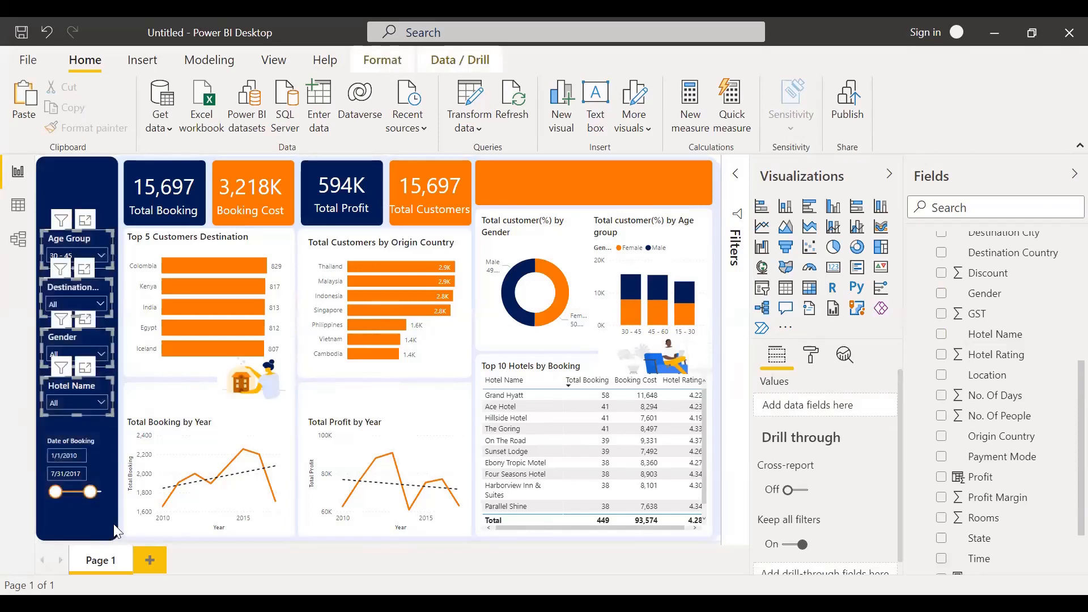
pyautogui.keyDown('ctrl'); pyautogui.click(89, 471); pyautogui.keyUp('ctrl')
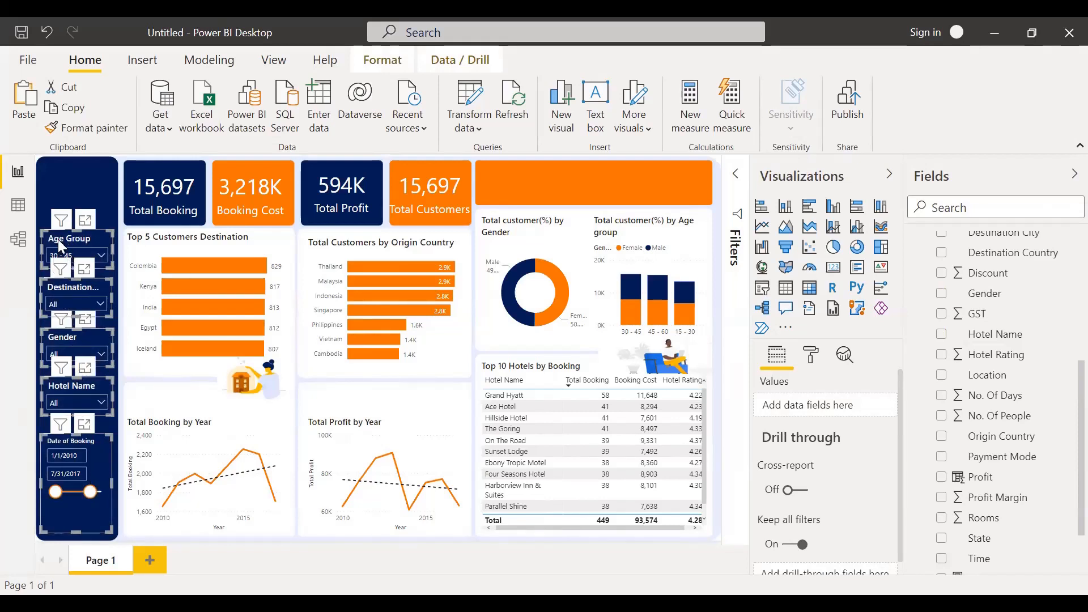
pyautogui.click(46, 185)
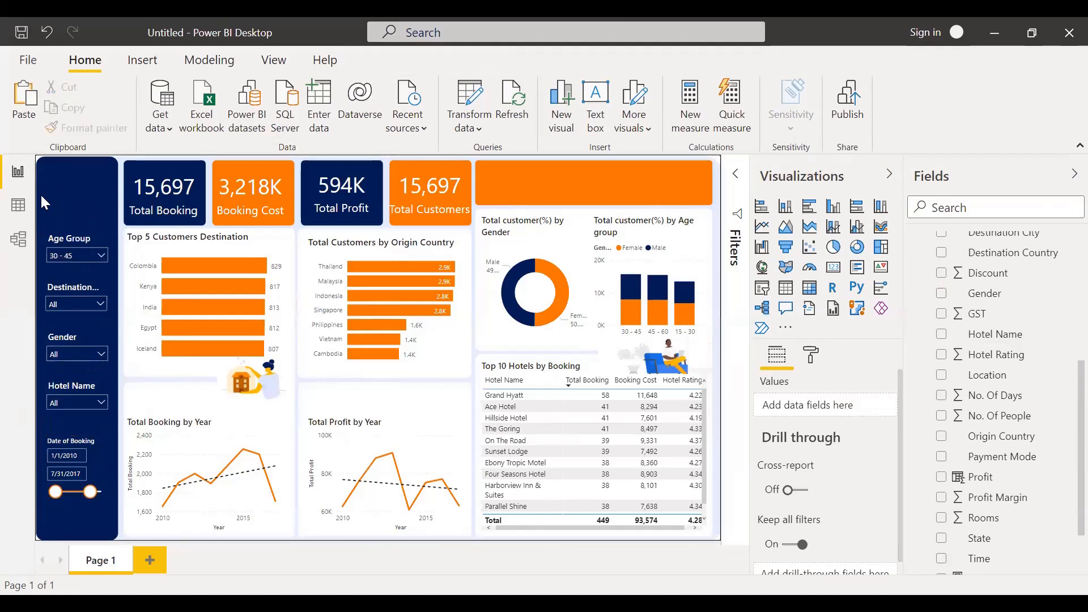
# Step: Align all five slicers on the navy panel to the left and distribute them vertically
pyautogui.moveTo(101, 283); pyautogui.dragTo(119, 532)
pyautogui.moveTo(48, 184); pyautogui.dragTo(50, 204)
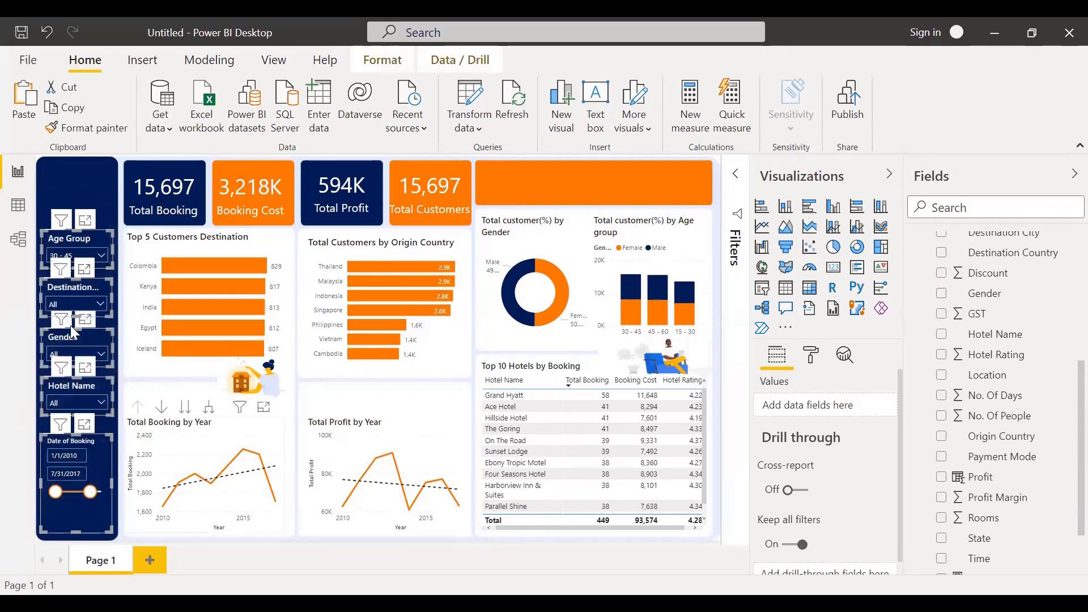
pyautogui.click(382, 61)
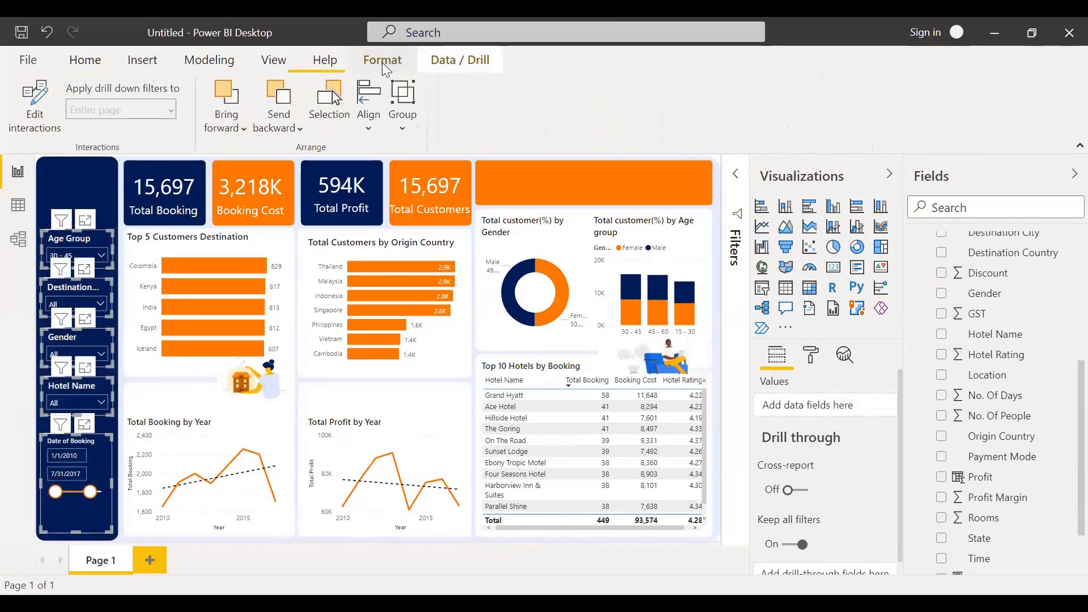
pyautogui.click(372, 130)
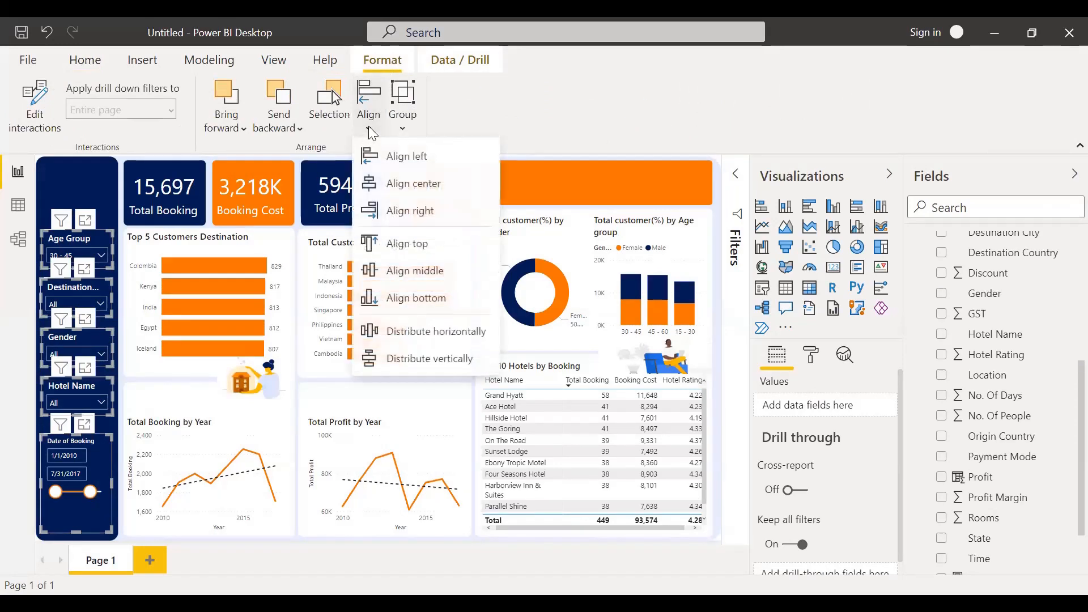
pyautogui.click(402, 161)
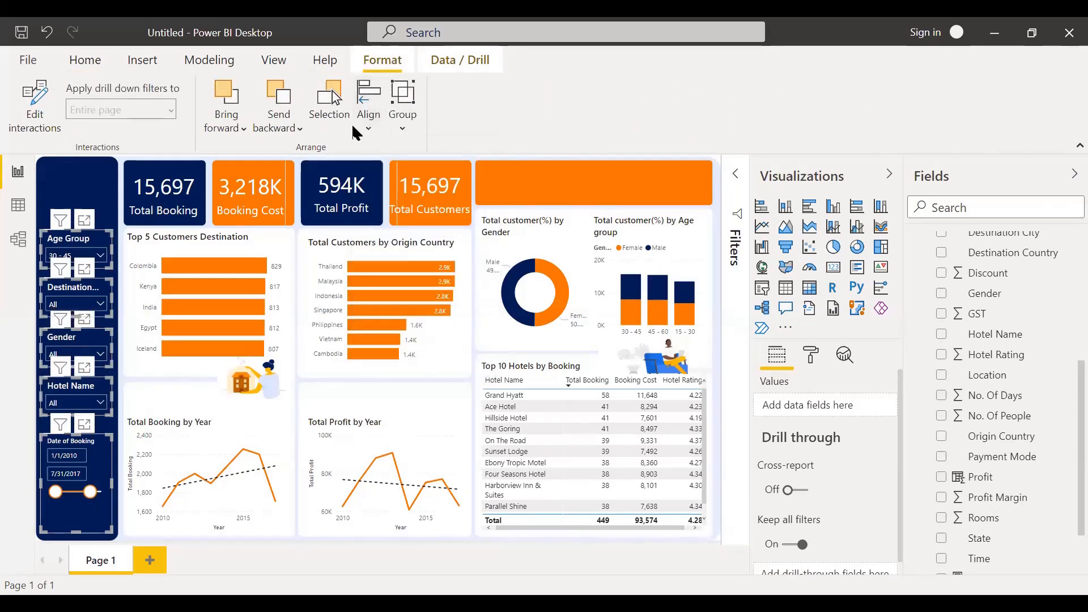
pyautogui.click(375, 129)
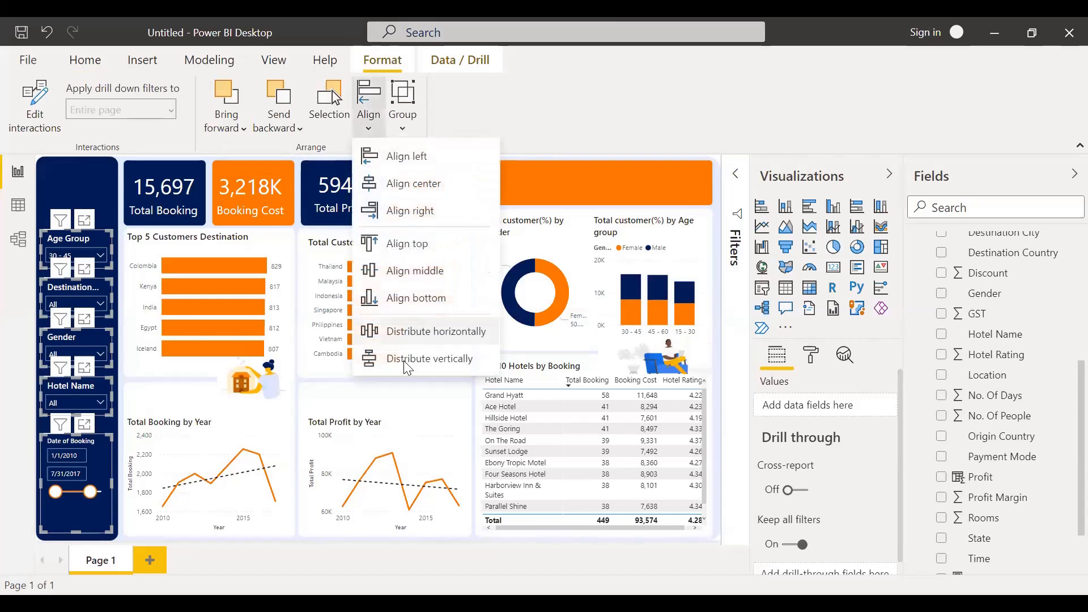
pyautogui.click(435, 359)
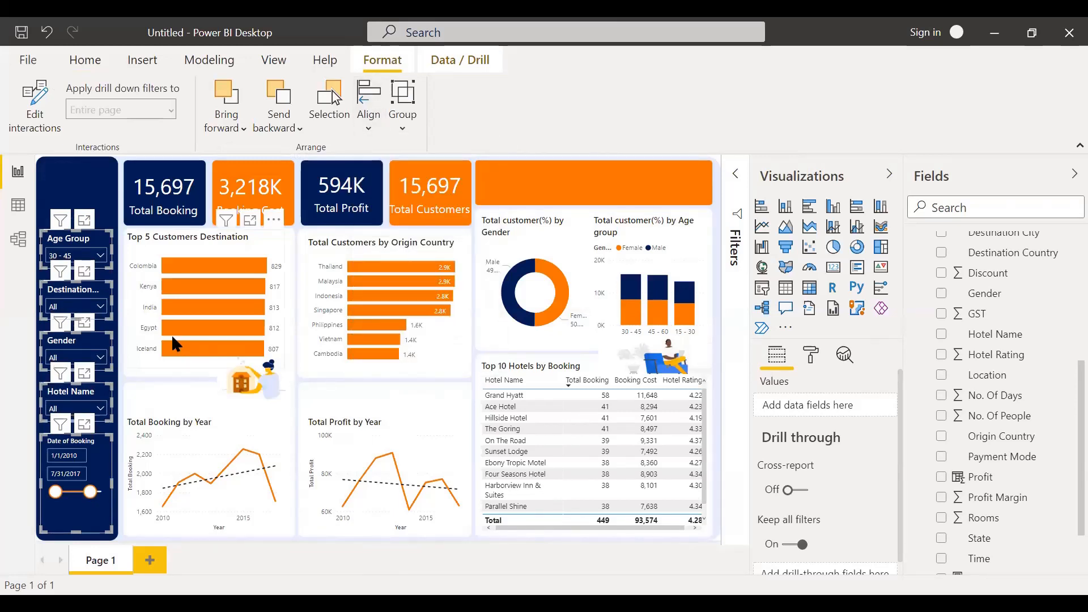
pyautogui.click(77, 182)
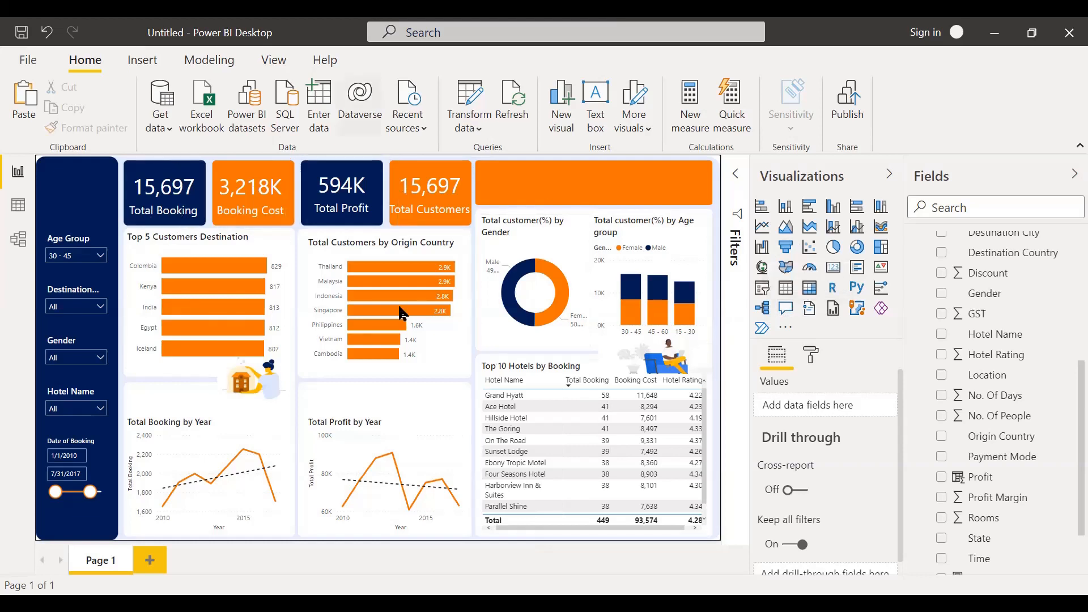
# Step: Add a smart narrative visual to the report and enlarge it until the whole summary text fits
pyautogui.moveTo(453, 498)
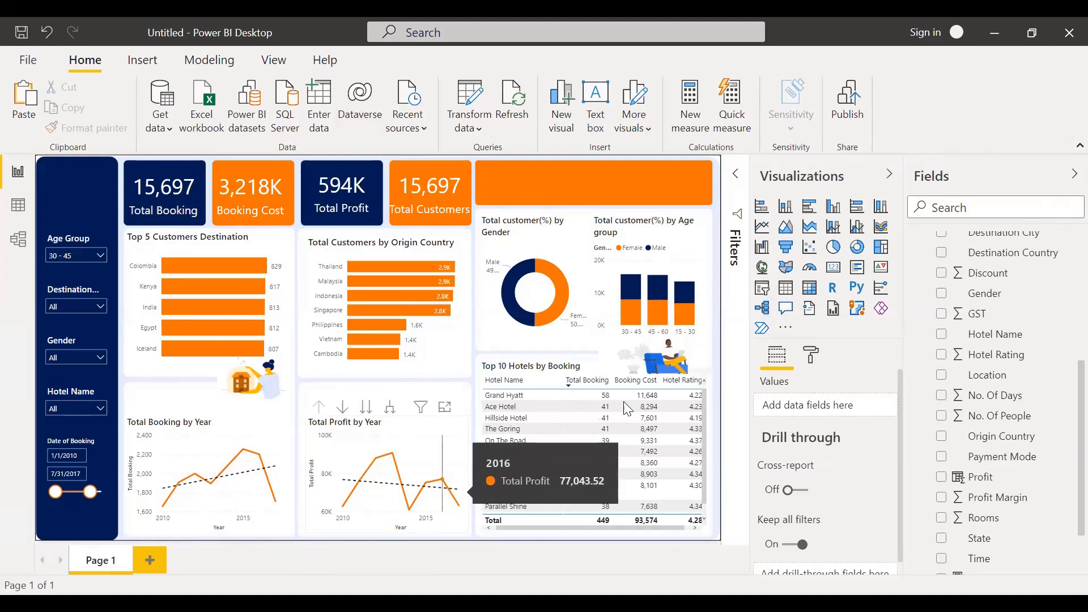
pyautogui.click(808, 309)
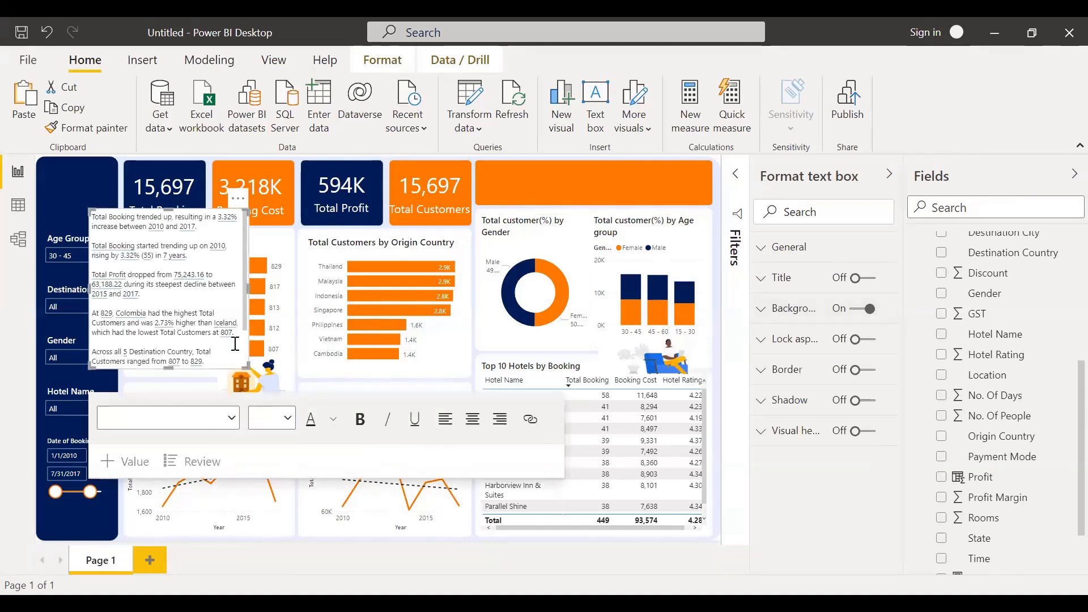
pyautogui.moveTo(250, 370); pyautogui.dragTo(306, 438)
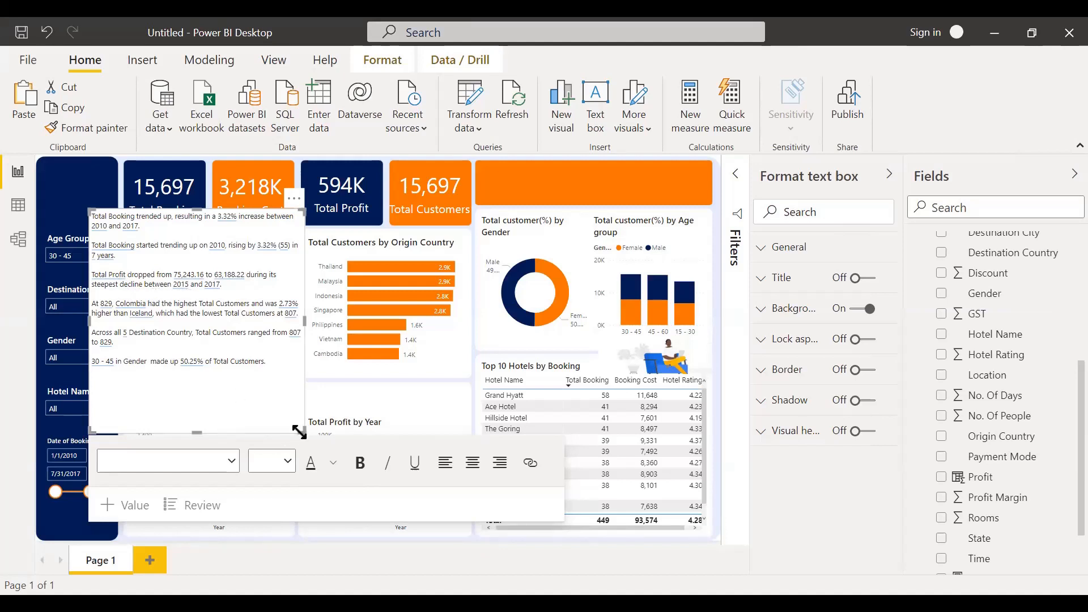
pyautogui.moveTo(302, 431); pyautogui.dragTo(314, 392)
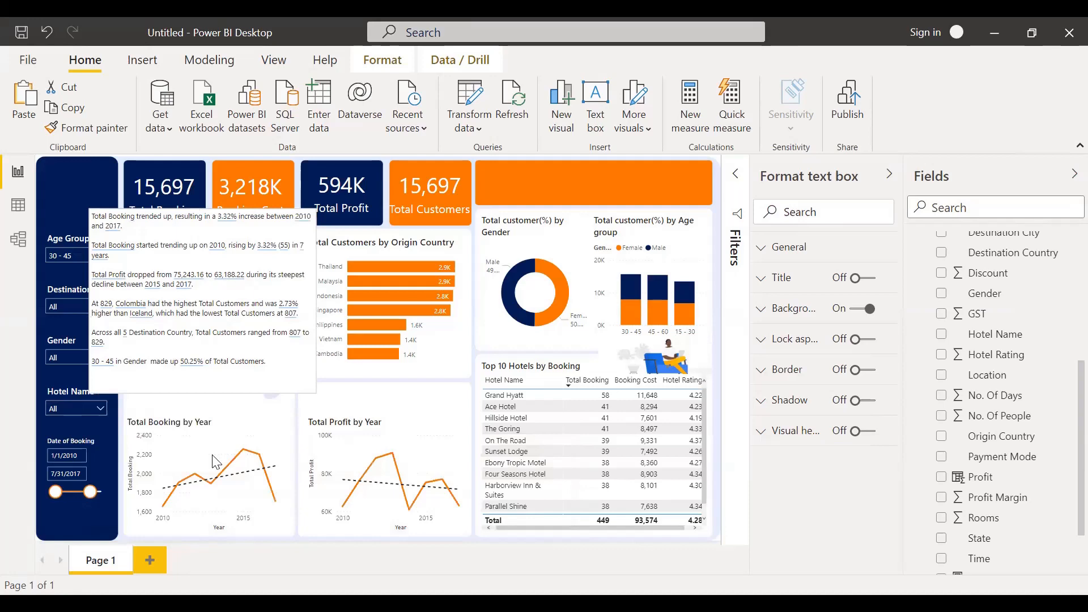
# Step: Extend the Date of Booking slicer's end date to 12/31/2019
pyautogui.click(75, 494)
pyautogui.click(102, 493)
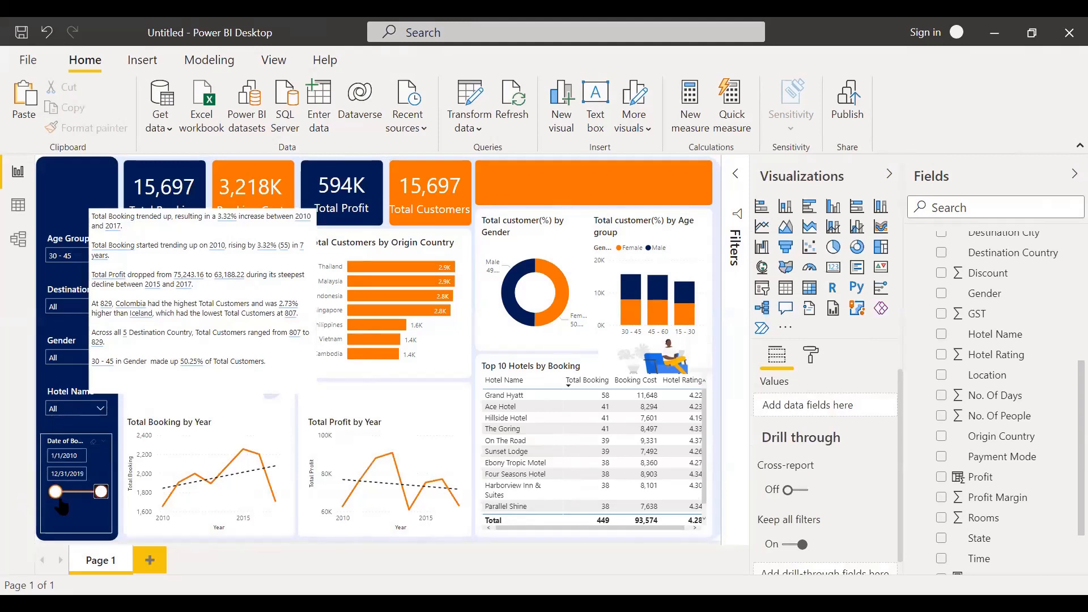
pyautogui.click(9, 412)
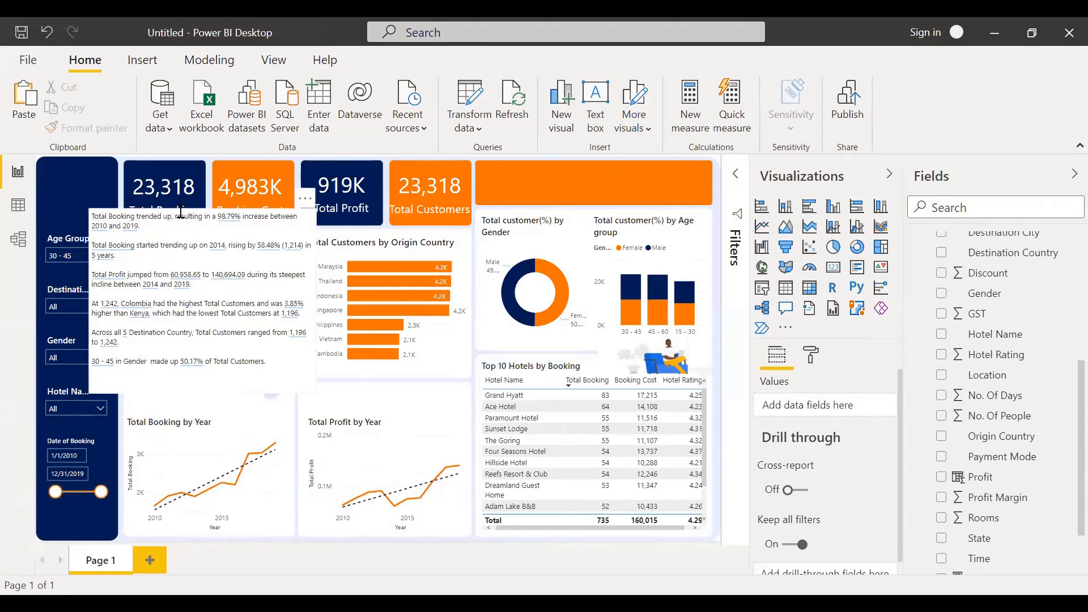
# Step: Move the smart narrative onto the empty orange box above the customer charts and shrink it to fit inside
pyautogui.moveTo(176, 216); pyautogui.dragTo(280, 226)
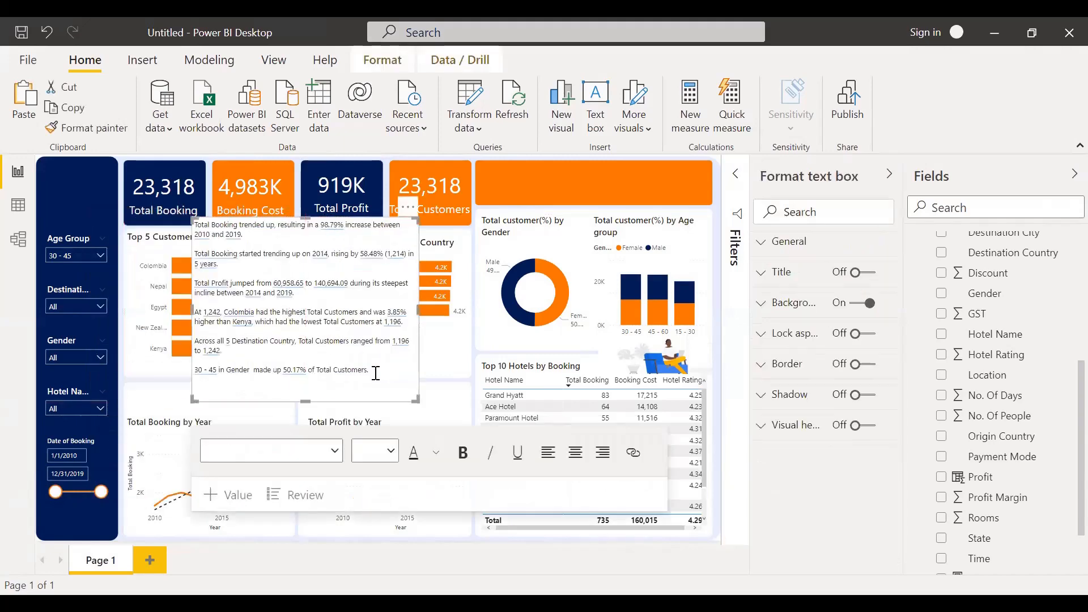
pyautogui.click(401, 391)
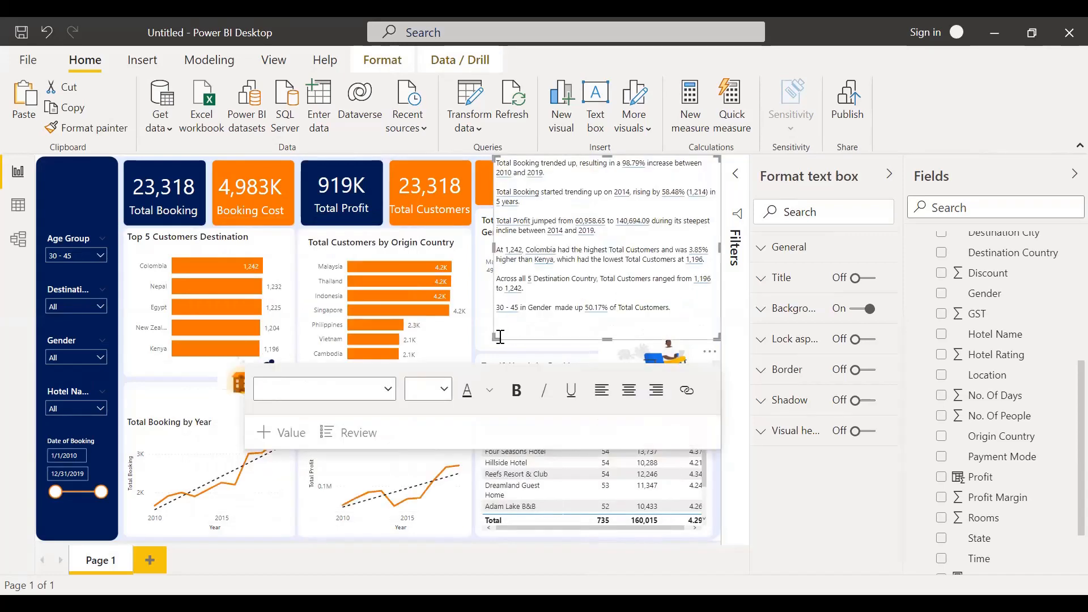
pyautogui.moveTo(501, 337); pyautogui.dragTo(483, 195)
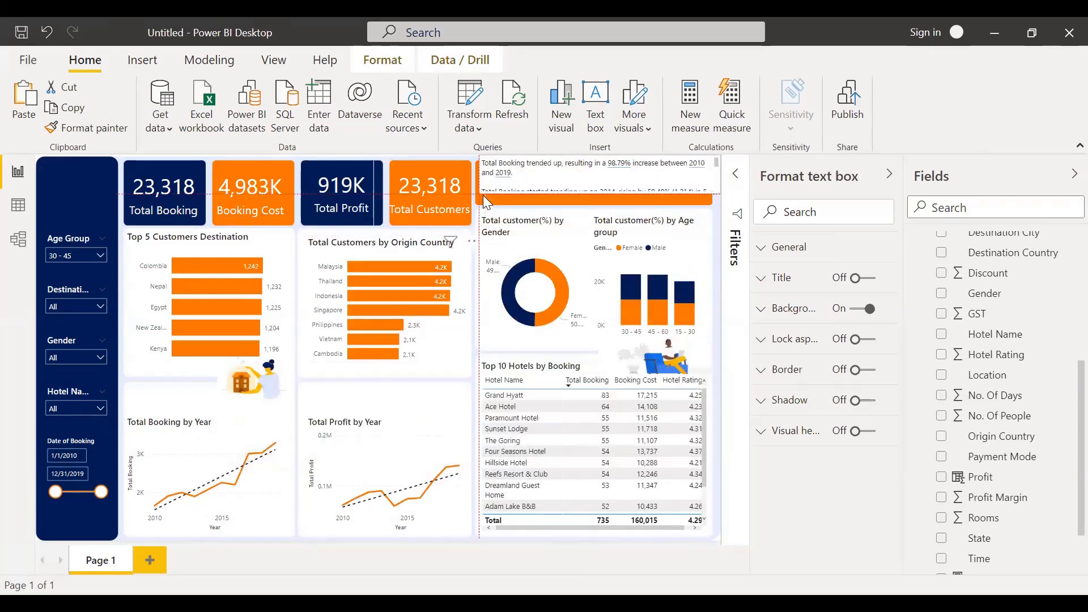
pyautogui.moveTo(481, 153); pyautogui.dragTo(482, 162)
pyautogui.moveTo(710, 201); pyautogui.dragTo(710, 204)
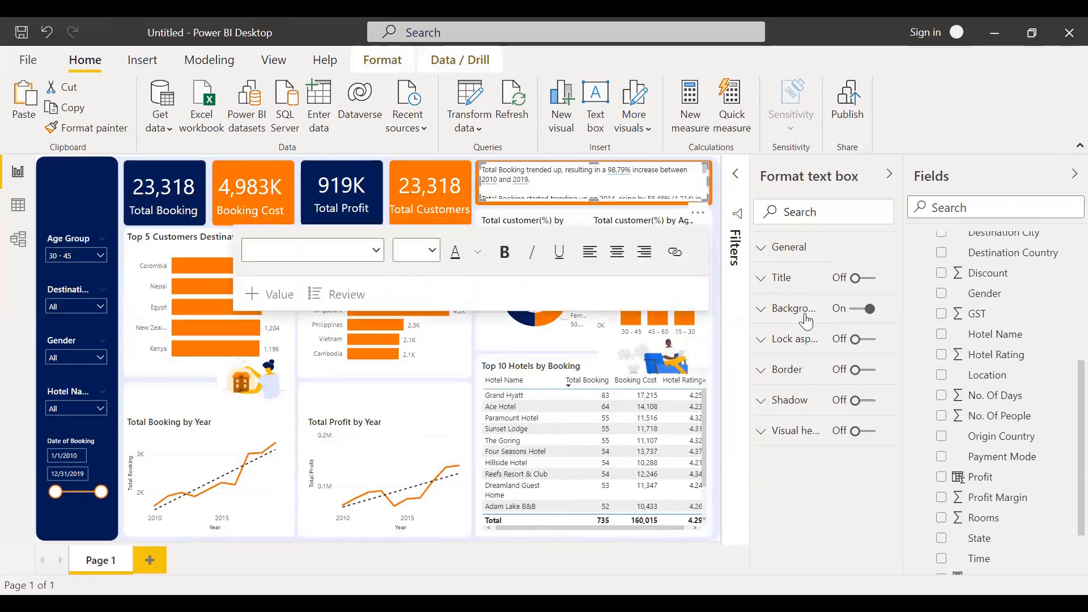
# Step: Turn off the smart narrative's background and scroll through its text inside the orange box
pyautogui.click(856, 311)
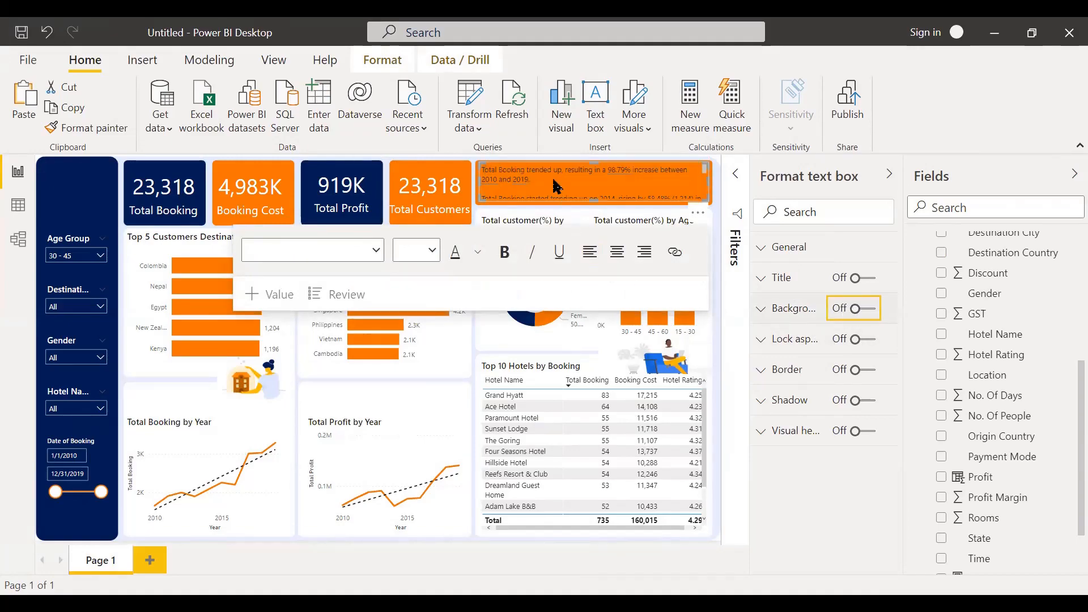
pyautogui.moveTo(708, 200); pyautogui.dragTo(710, 201)
pyautogui.click(671, 182)
pyautogui.scroll(-2, 653, 180)
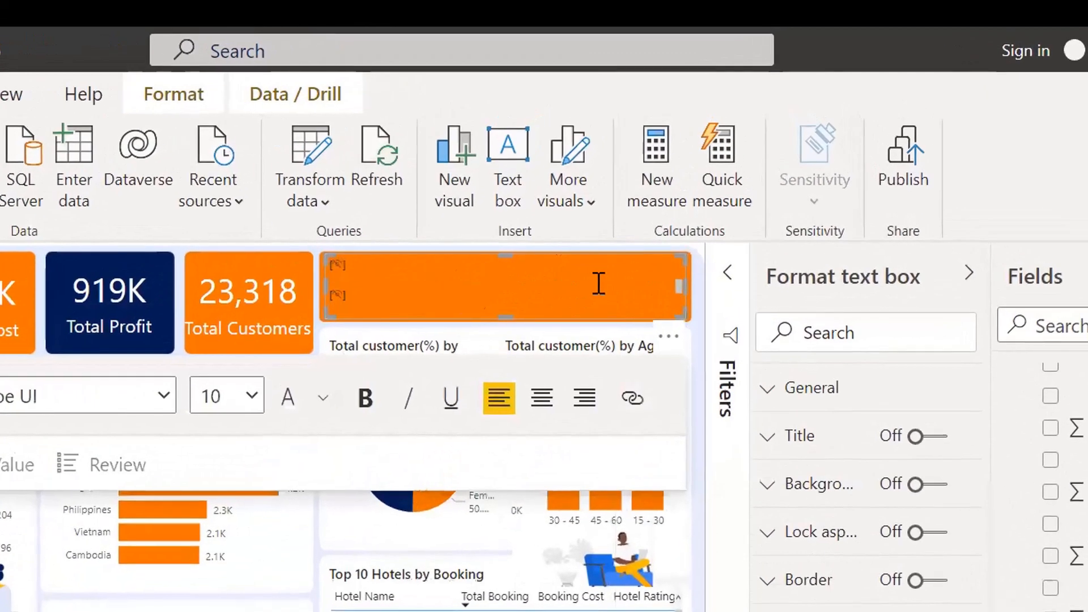
pyautogui.scroll(2, 568, 282)
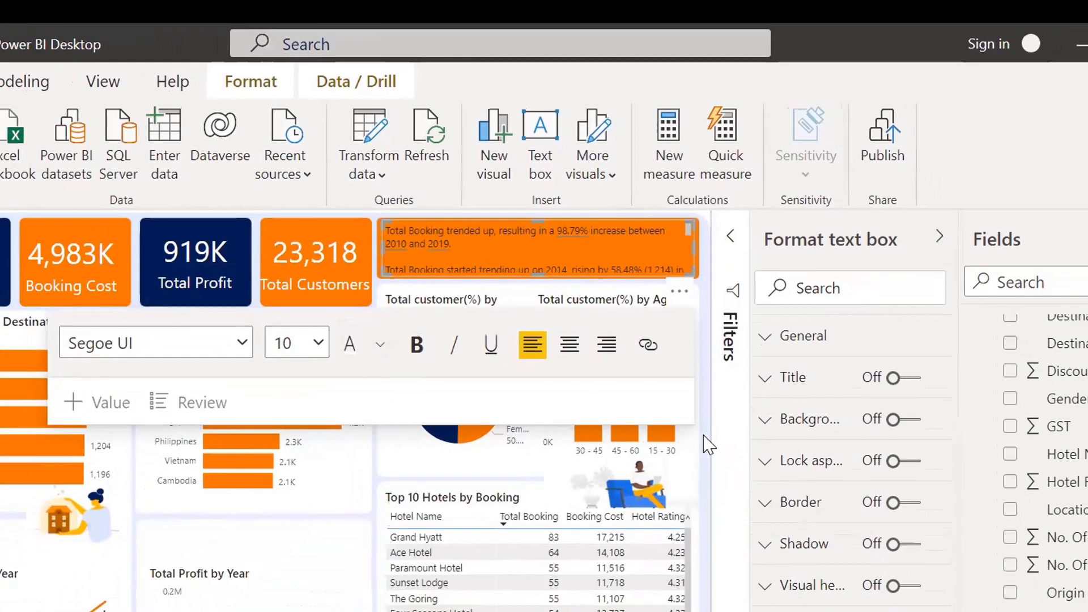
pyautogui.click(702, 512)
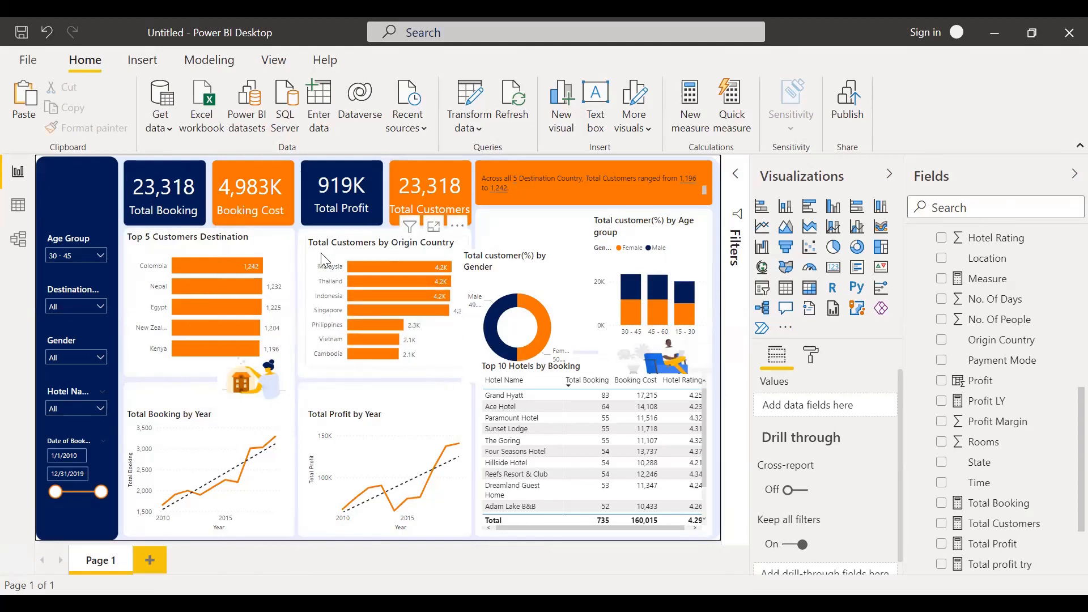
# Step: Add a Q&A visual to the report and ask it for "TOTAL BOOKING"
pyautogui.click(786, 310)
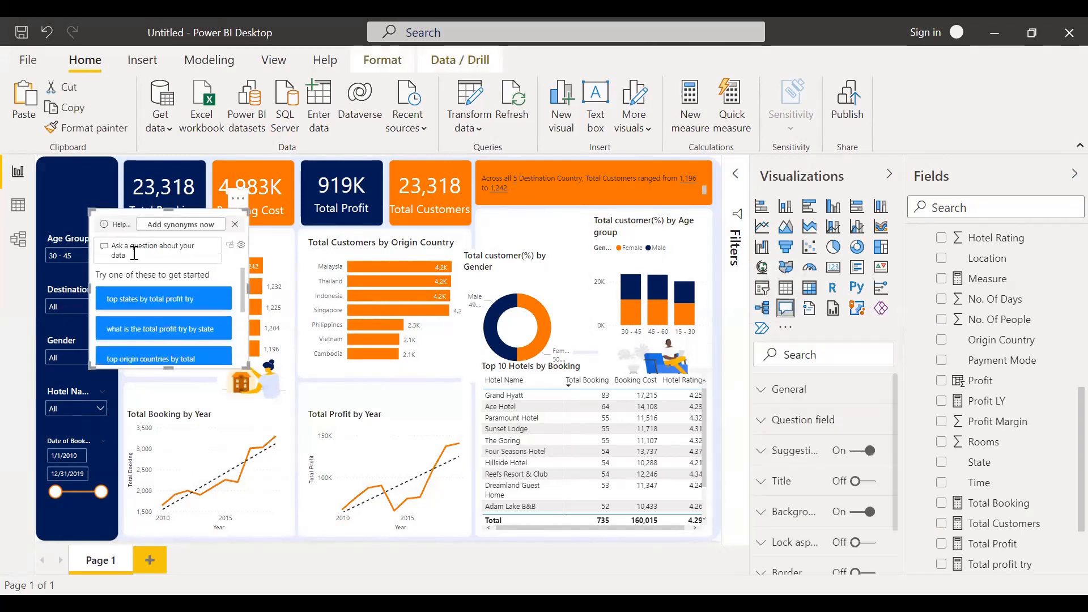
pyautogui.click(135, 248)
pyautogui.write('TOT')
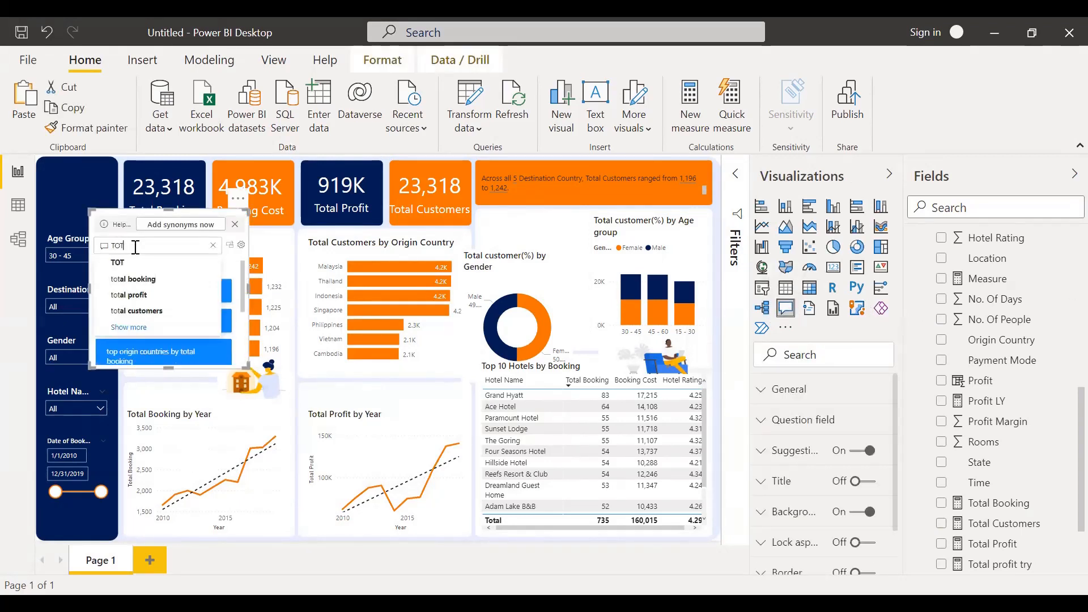
pyautogui.write('AL BOOKIN')
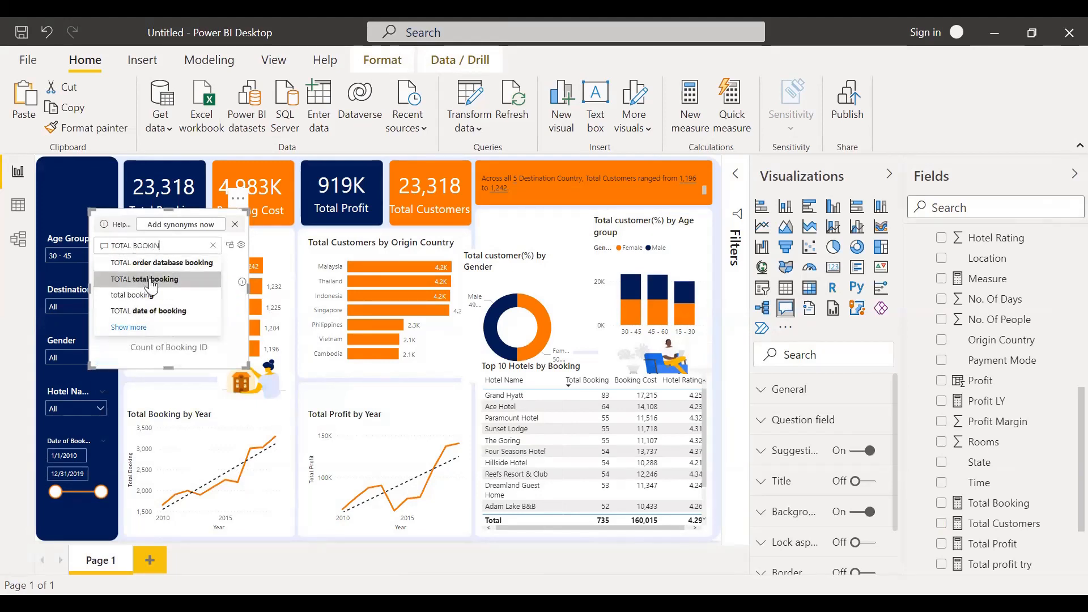
pyautogui.write('G')
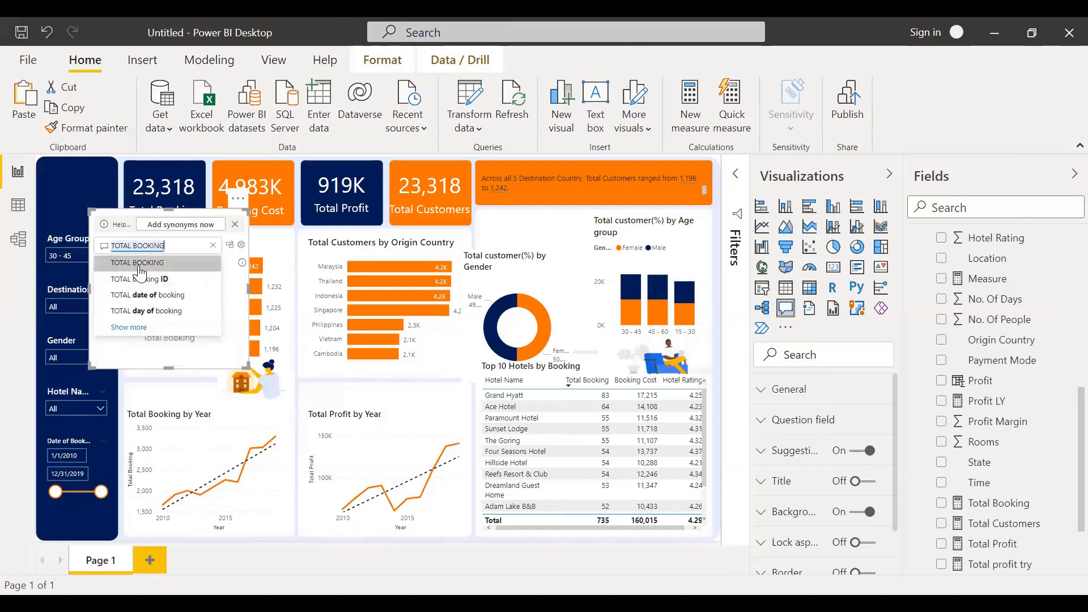
# Step: Accept the suggested TOTAL BOOKING question, move the Q&A visual over the origin country chart, and convert its result into a standard card
pyautogui.click(139, 266)
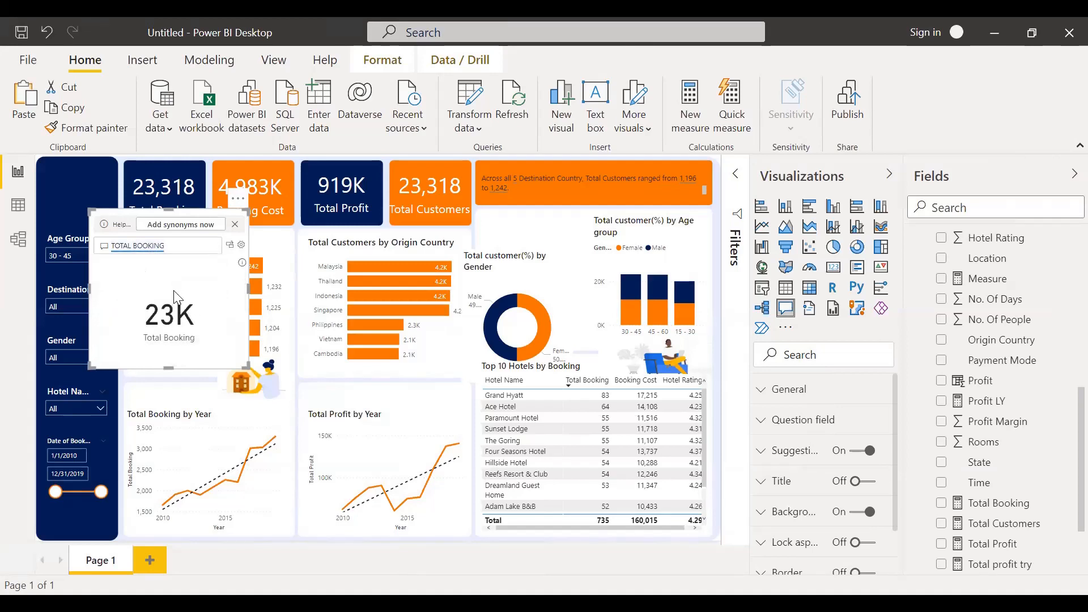
pyautogui.moveTo(210, 300); pyautogui.dragTo(446, 337)
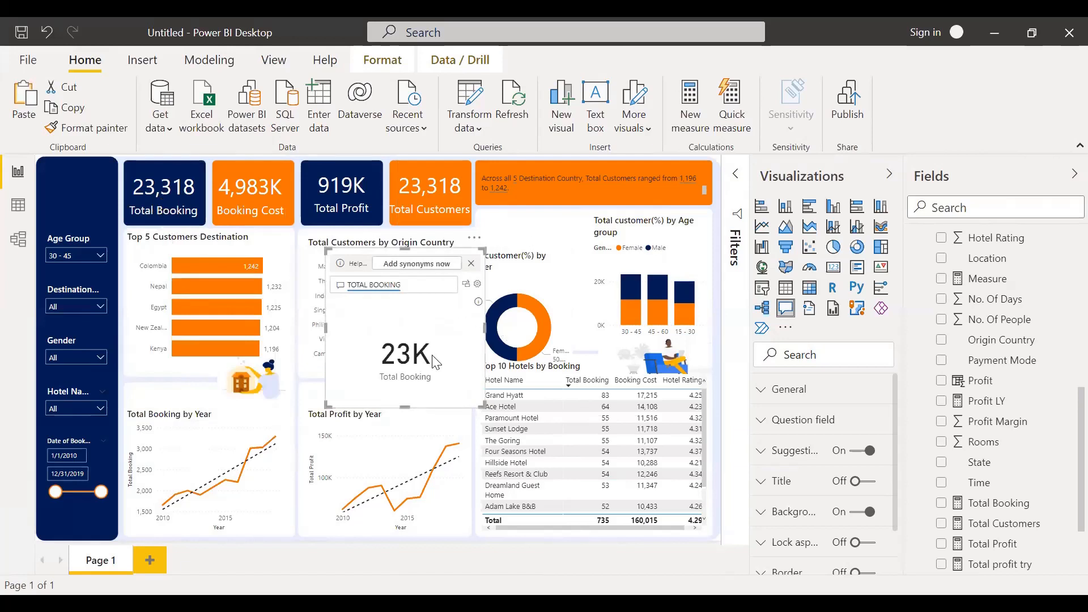
pyautogui.click(466, 286)
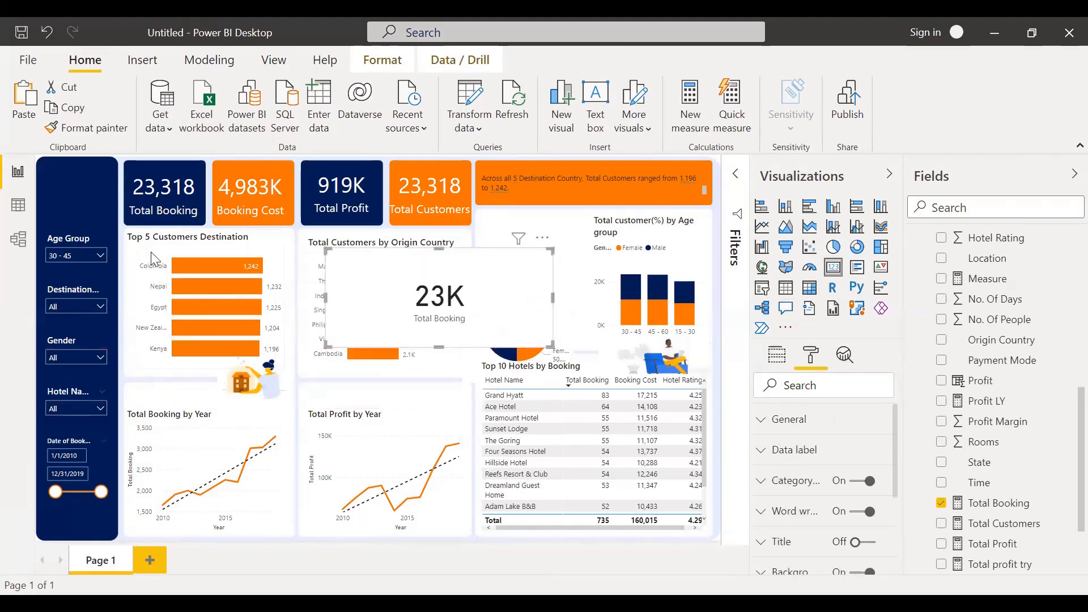
# Step: Set the Total Booking card's data label display units to None and move the card partly over the Top 5 Customers Destination chart
pyautogui.click(799, 464)
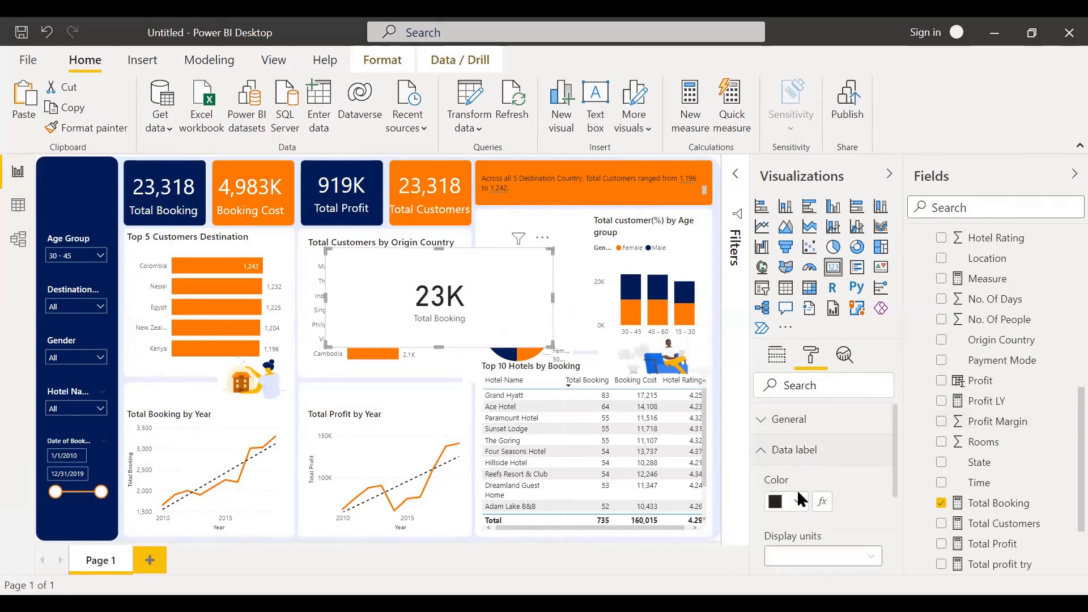
pyautogui.click(799, 557)
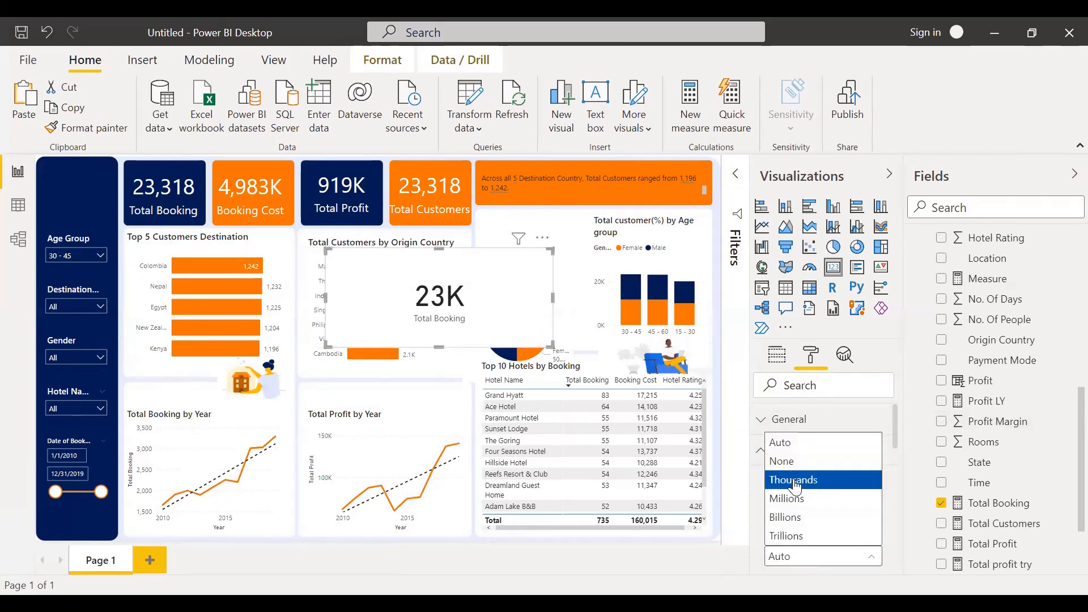
pyautogui.click(788, 461)
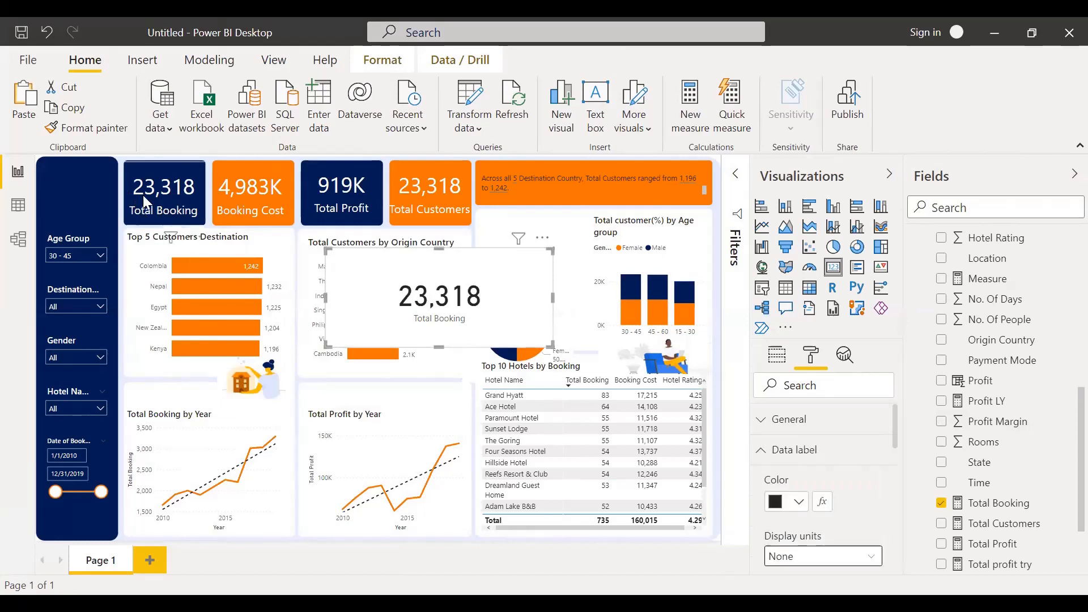
pyautogui.moveTo(423, 311); pyautogui.dragTo(283, 375)
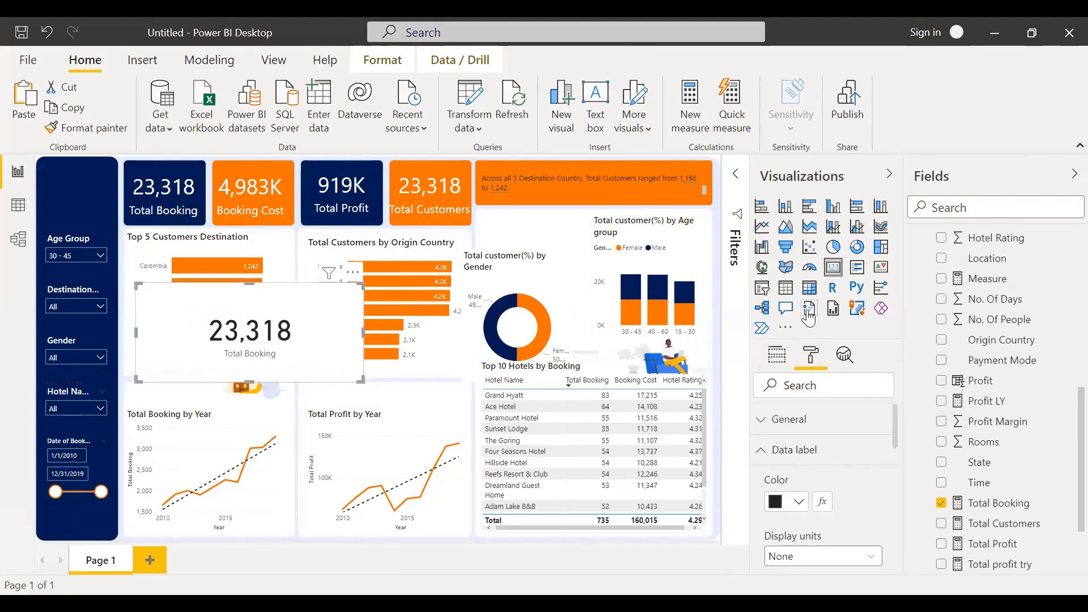
# Step: Turn the card back into a Q&A visual, move it over the Total Profit by Year chart, and ask for "TOTAL PROFIT"
pyautogui.click(785, 309)
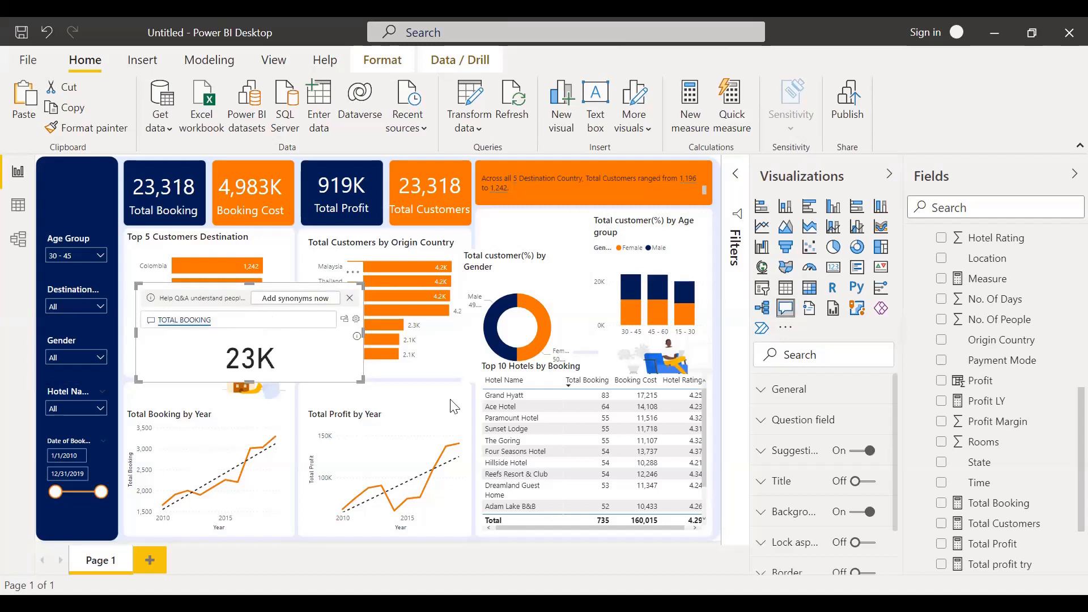
pyautogui.moveTo(450, 400); pyautogui.dragTo(450, 419)
pyautogui.tripleClick(455, 420)
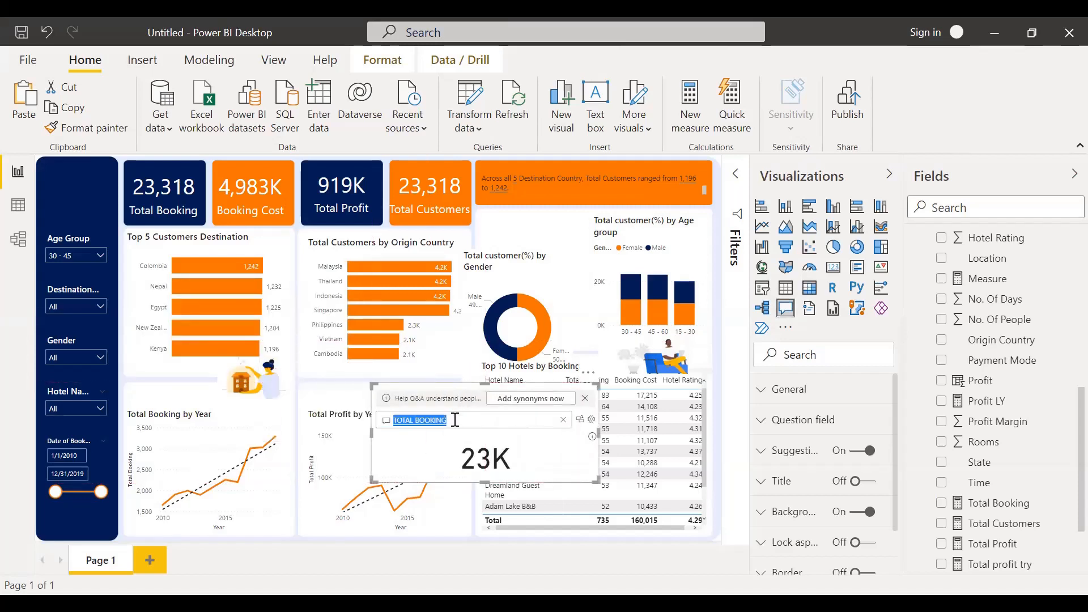
pyautogui.write('TOTL')
pyautogui.press('BackSpace')
pyautogui.press('BackSpace')
pyautogui.write('A')
pyautogui.press('BackSpace')
pyautogui.write('TAL PROFIT')
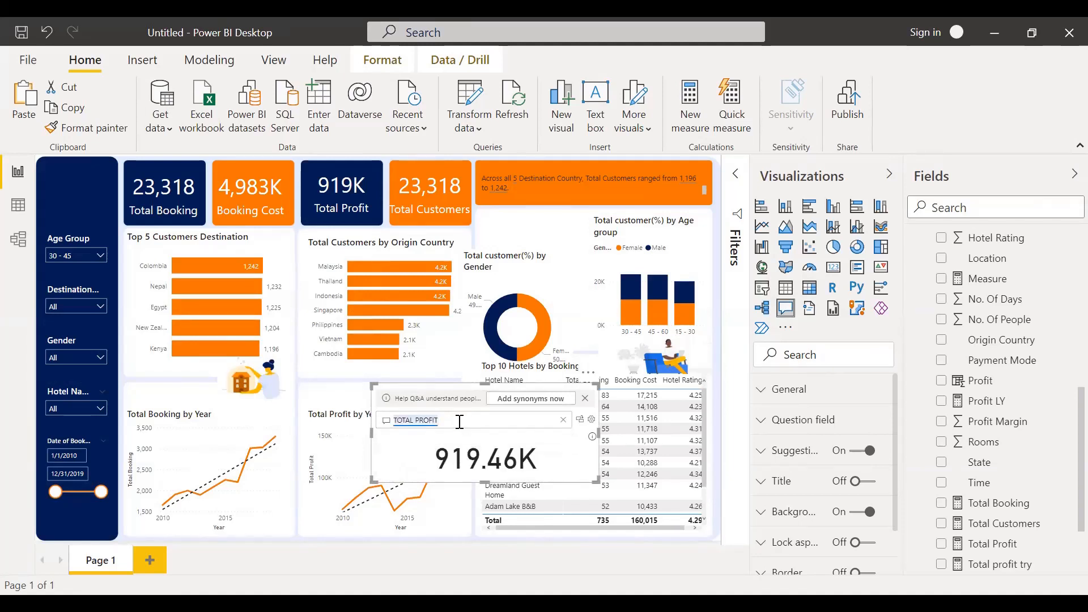
# Step: Extend the Q&A question to "TOTAL PROFIT BY date of booking" using the suggested completion
pyautogui.write(' BY EA')
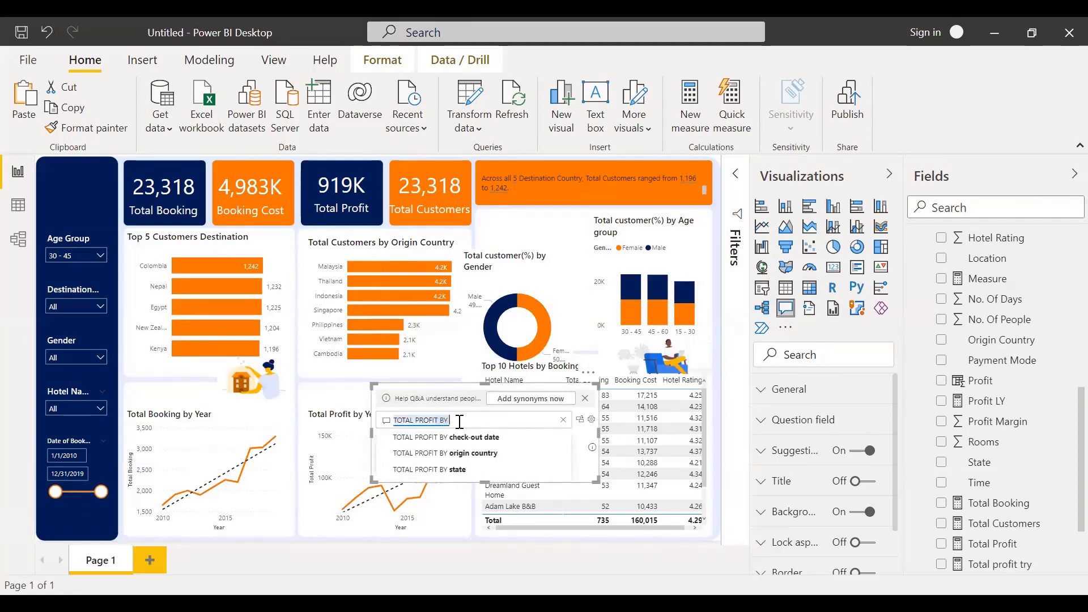
pyautogui.press('BackSpace')
pyautogui.press('BackSpace')
pyautogui.write('DATE OF BOOK')
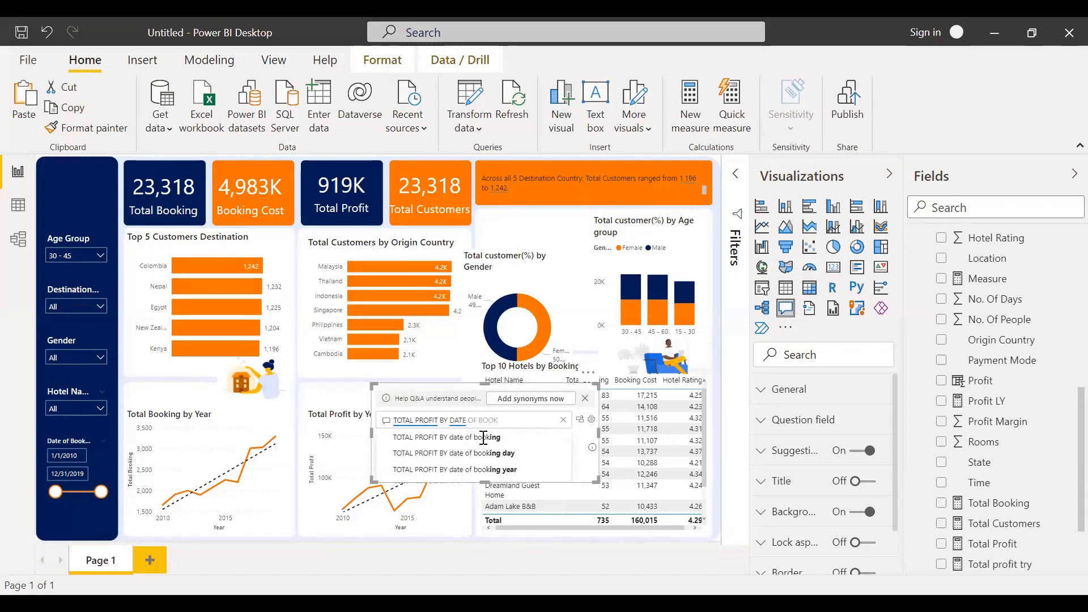
pyautogui.click(459, 438)
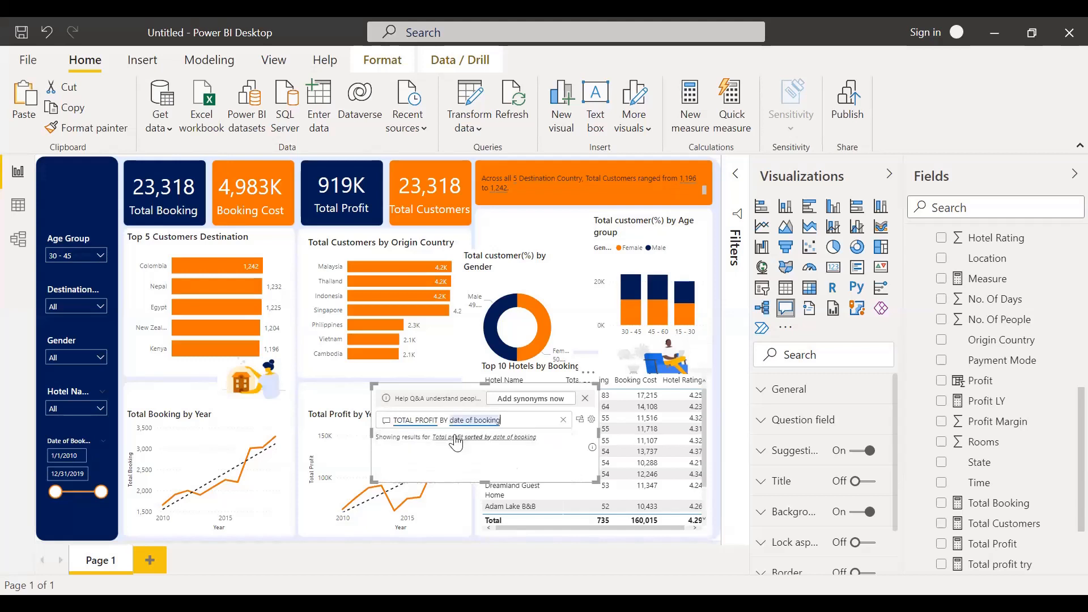
# Step: Enlarge the Q&A visual across the middle of the report and convert its result into a standard line chart
pyautogui.moveTo(616, 524); pyautogui.dragTo(630, 540)
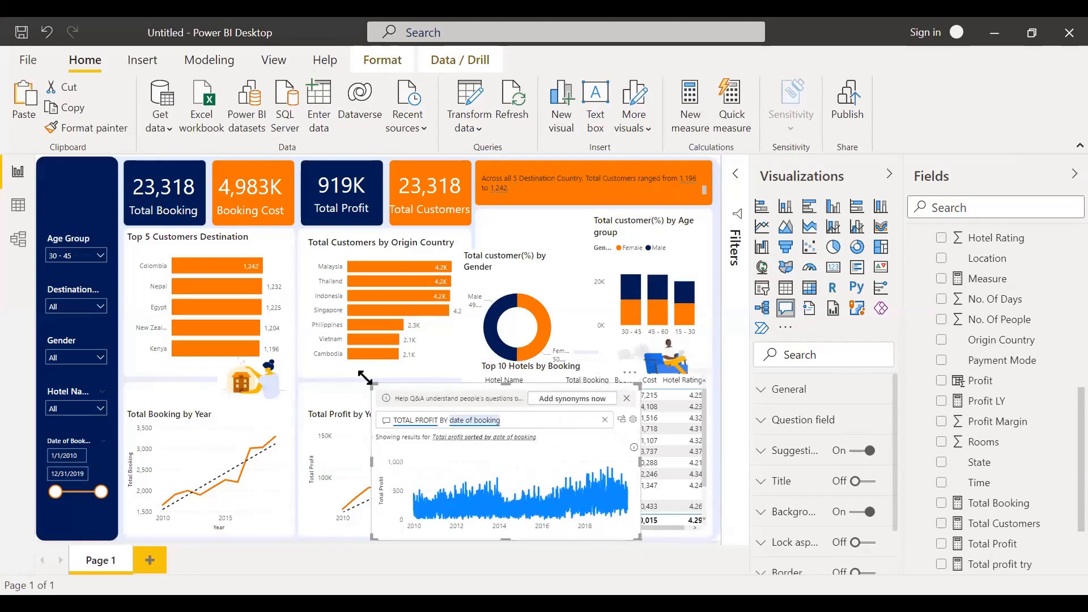
pyautogui.moveTo(366, 378); pyautogui.dragTo(306, 298)
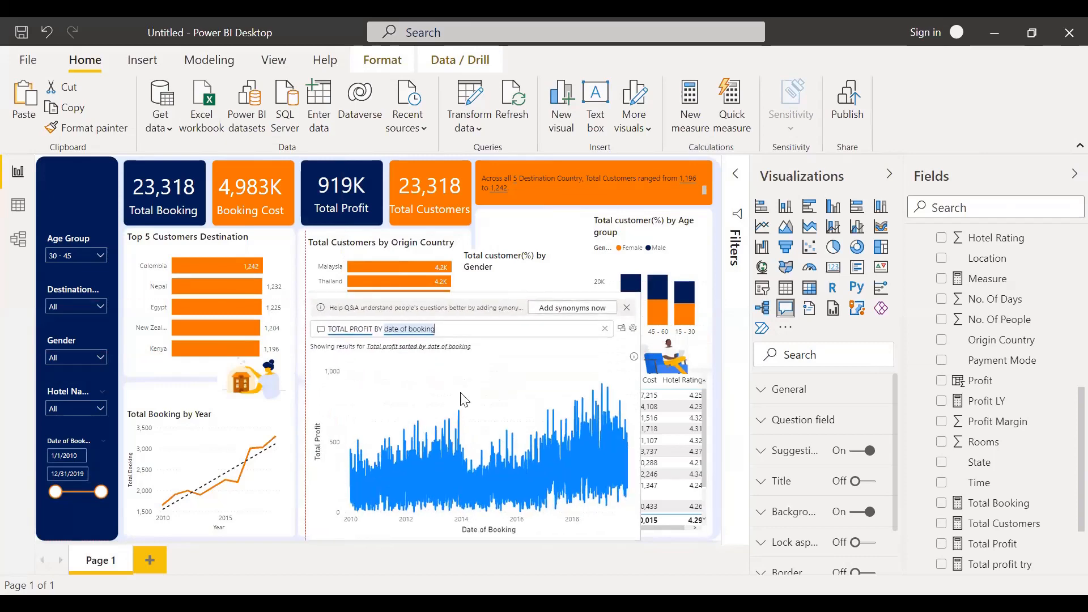
pyautogui.click(621, 328)
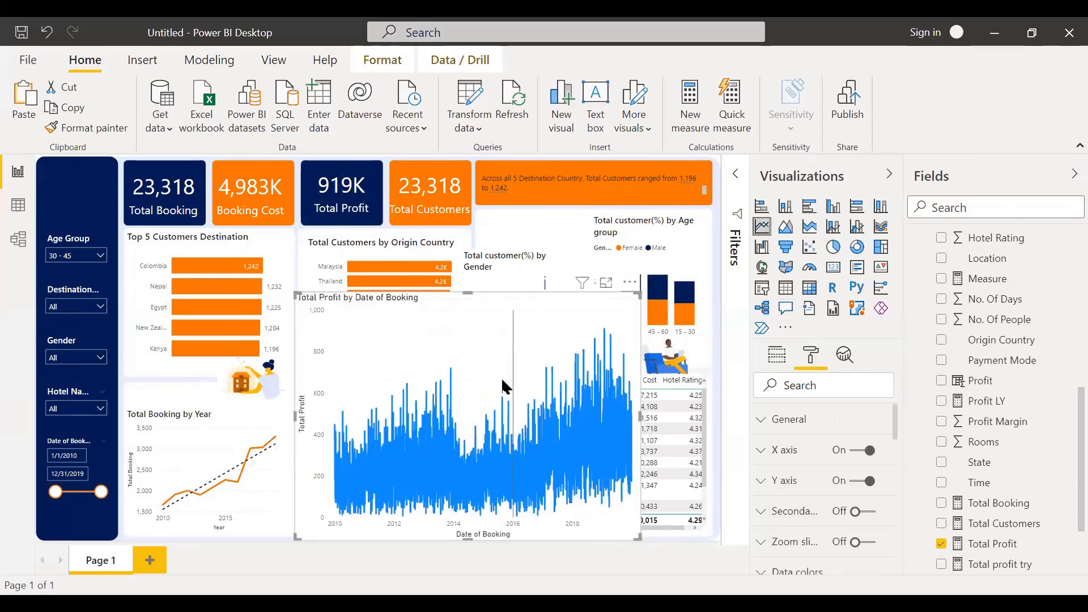
# Step: Resize the Total Profit by Date of Booking line chart slightly and delete it from the report
pyautogui.moveTo(296, 537); pyautogui.dragTo(279, 513)
pyautogui.moveTo(359, 435)
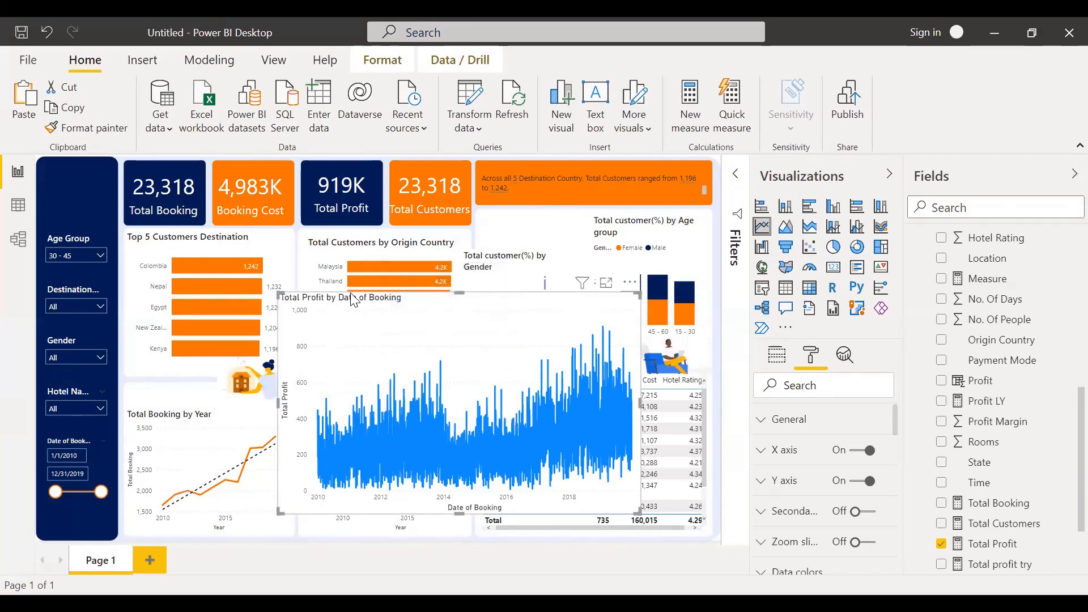
pyautogui.press('Delete')
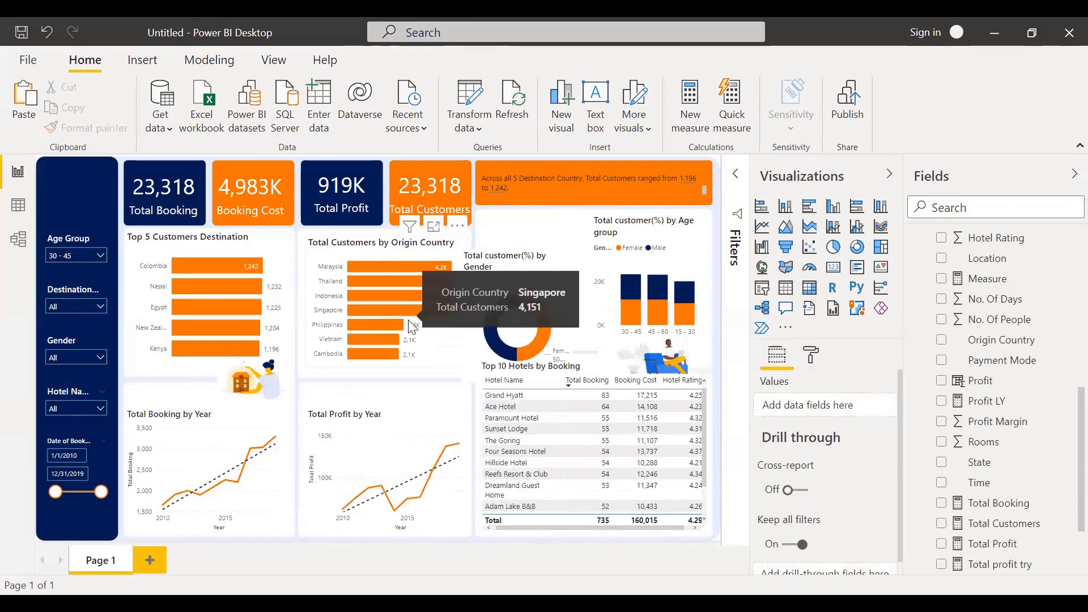